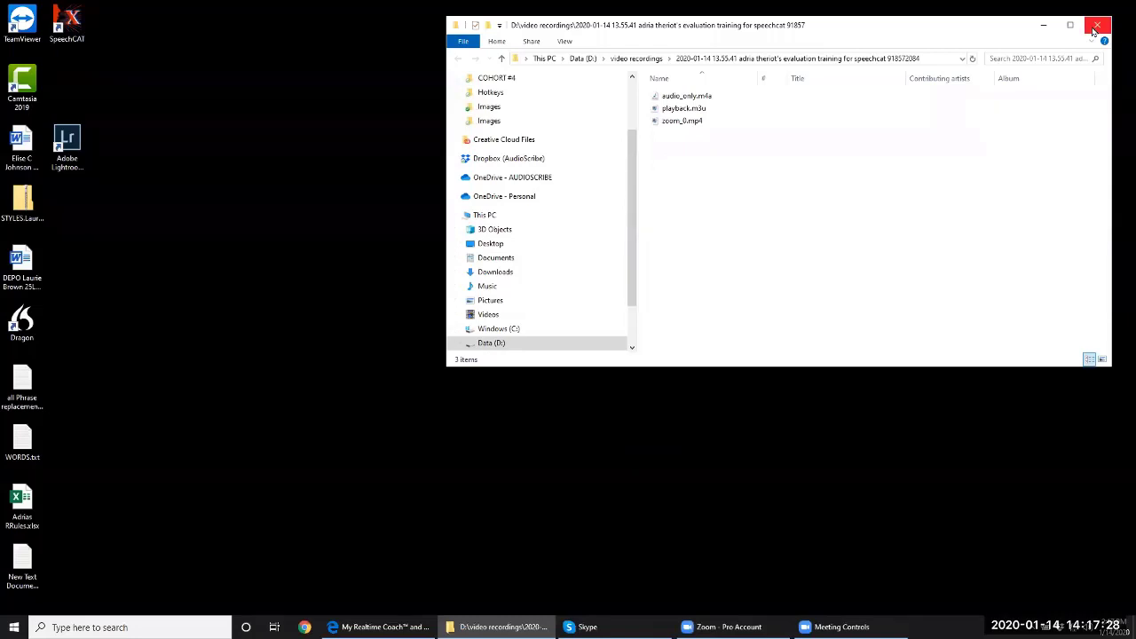
Close the video recordings folder window and launch SpeechCAT from the desktop
click(1097, 25)
drag(67, 22, 571, 337)
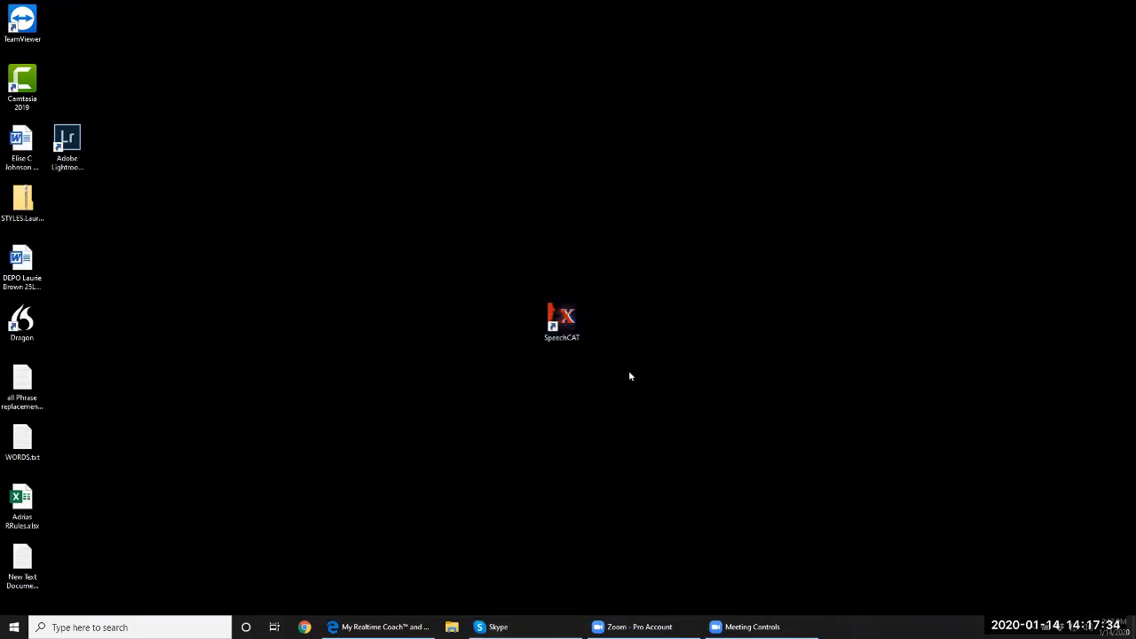
double_click(568, 322)
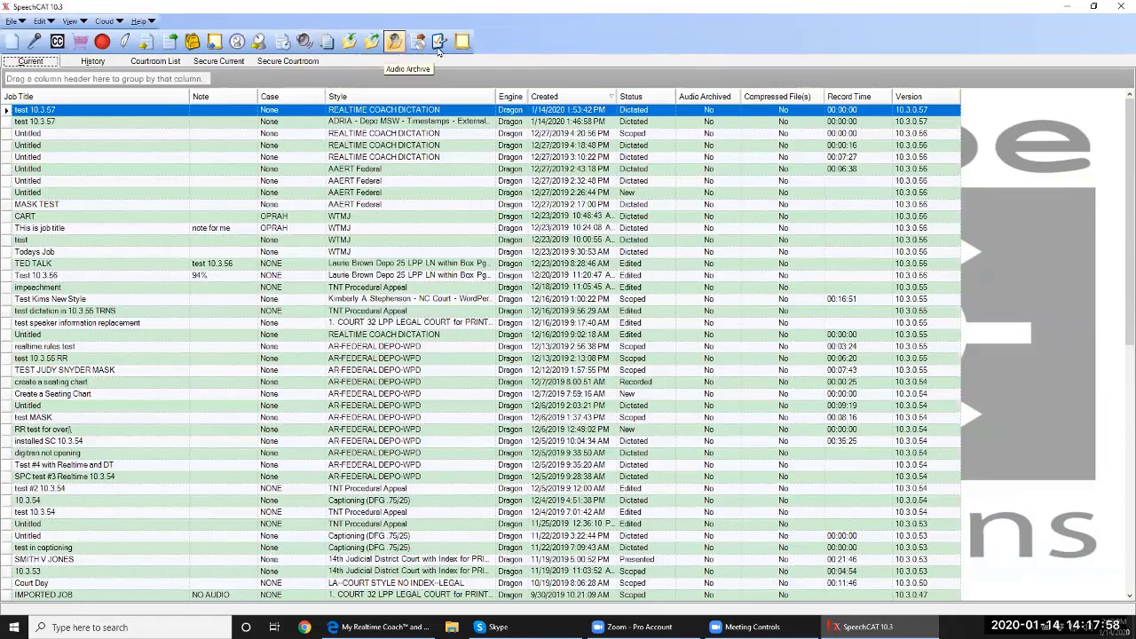
Set the program view to Court Reporting
click(22, 21)
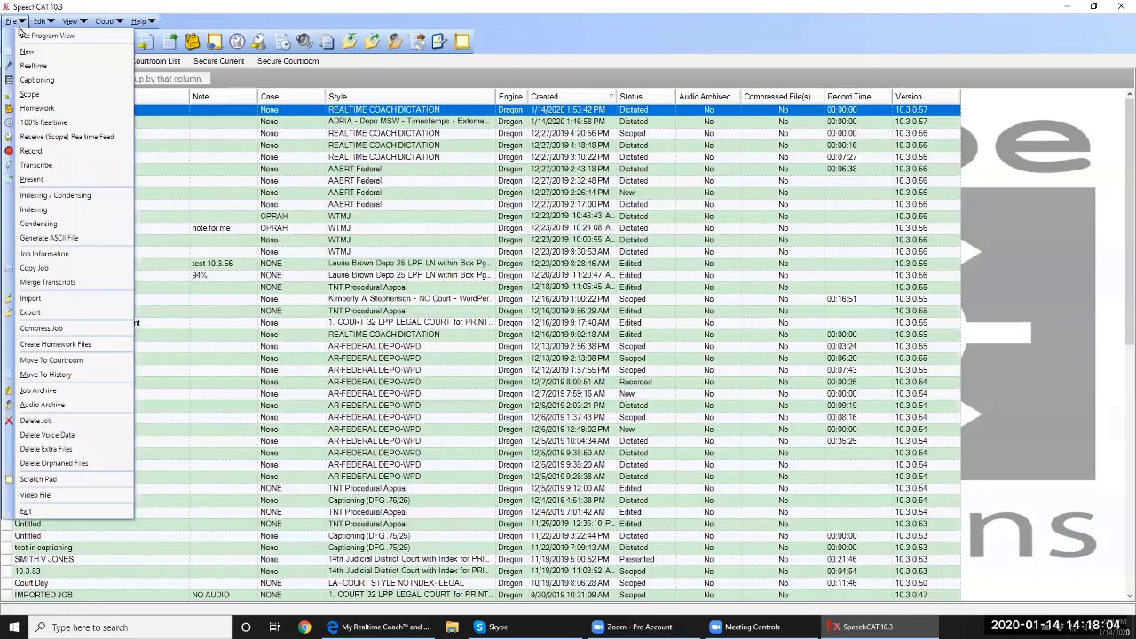
click(36, 34)
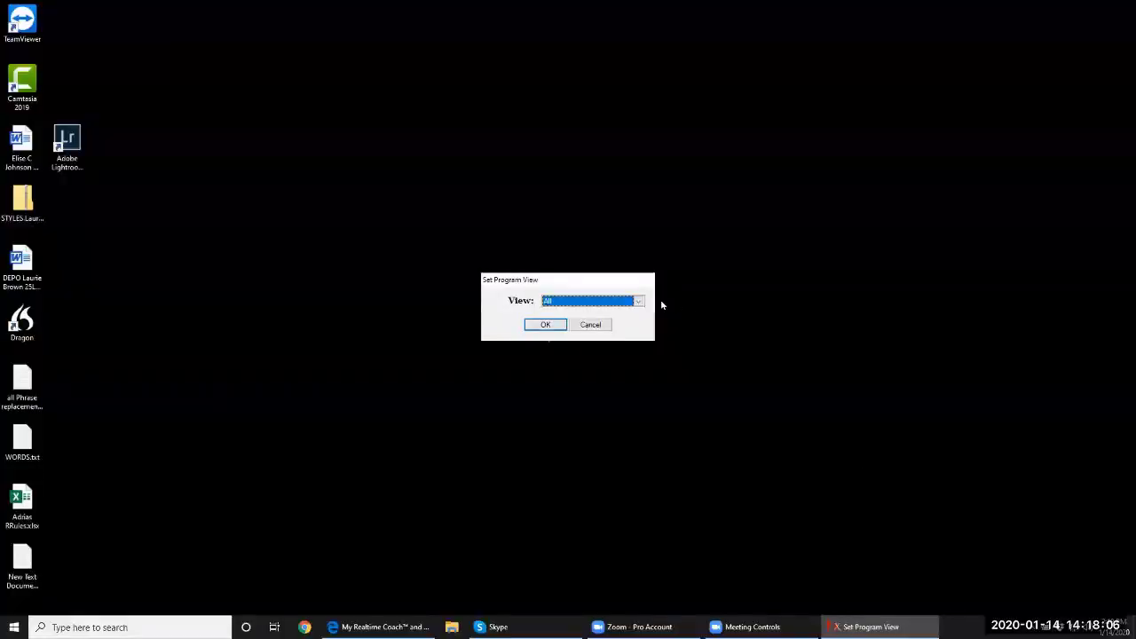
click(638, 301)
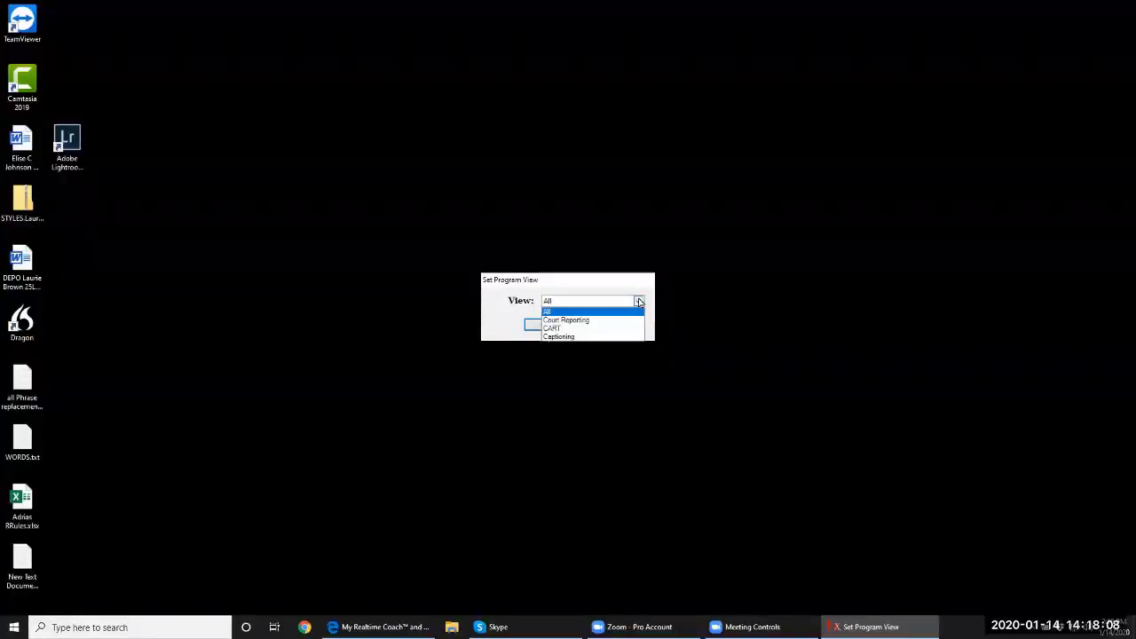
click(597, 321)
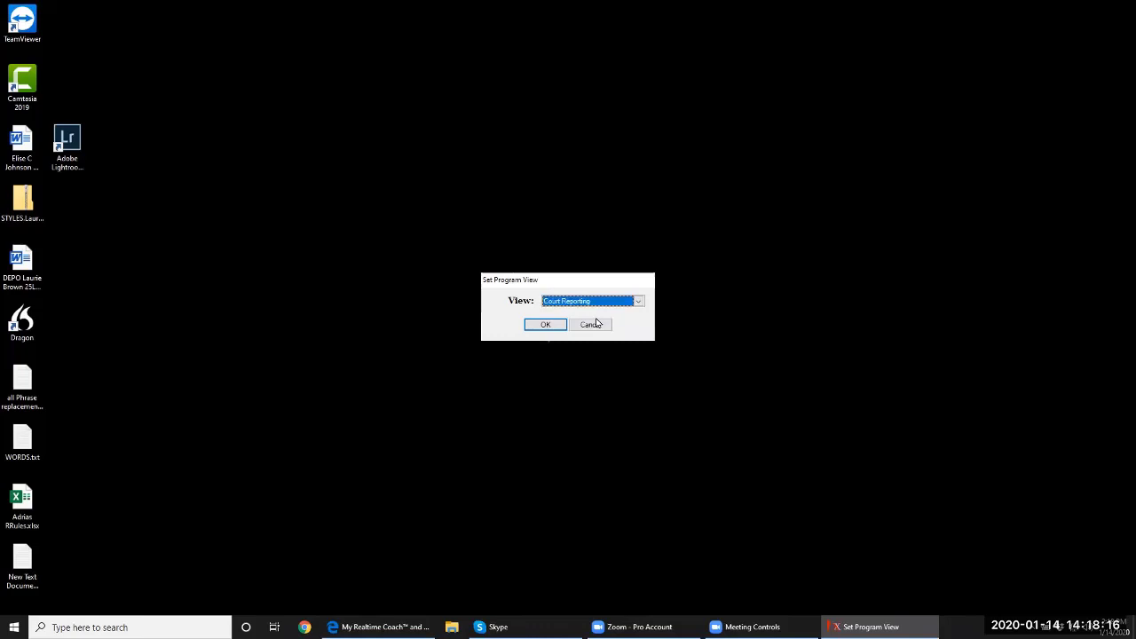
click(548, 326)
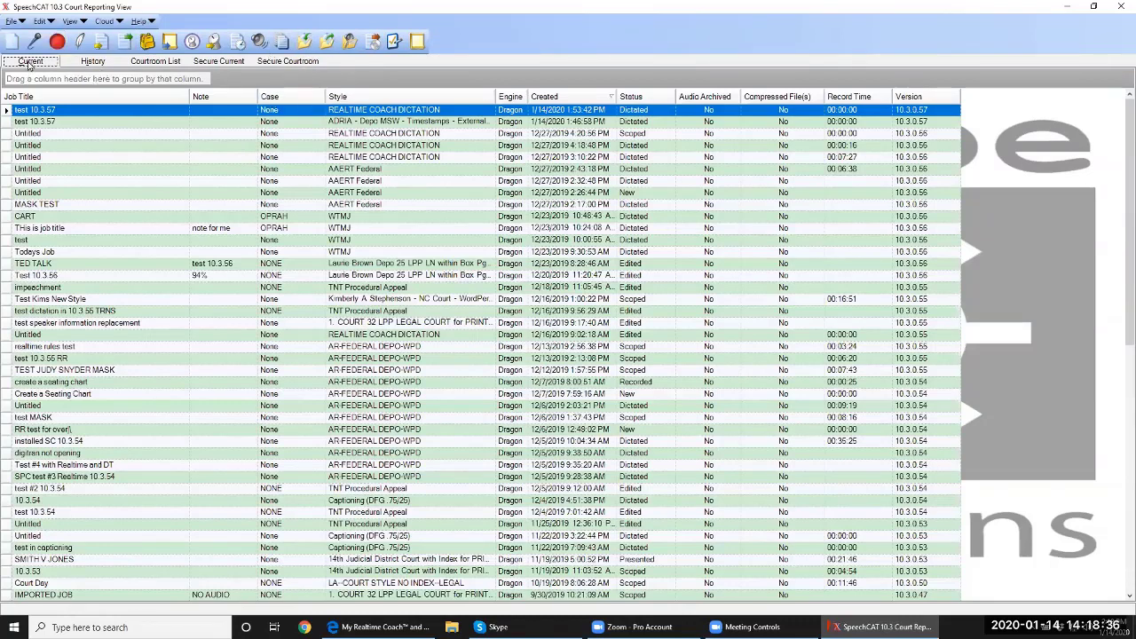
Start a new job titled "Title Case Name" with the note 10.3.57
click(13, 43)
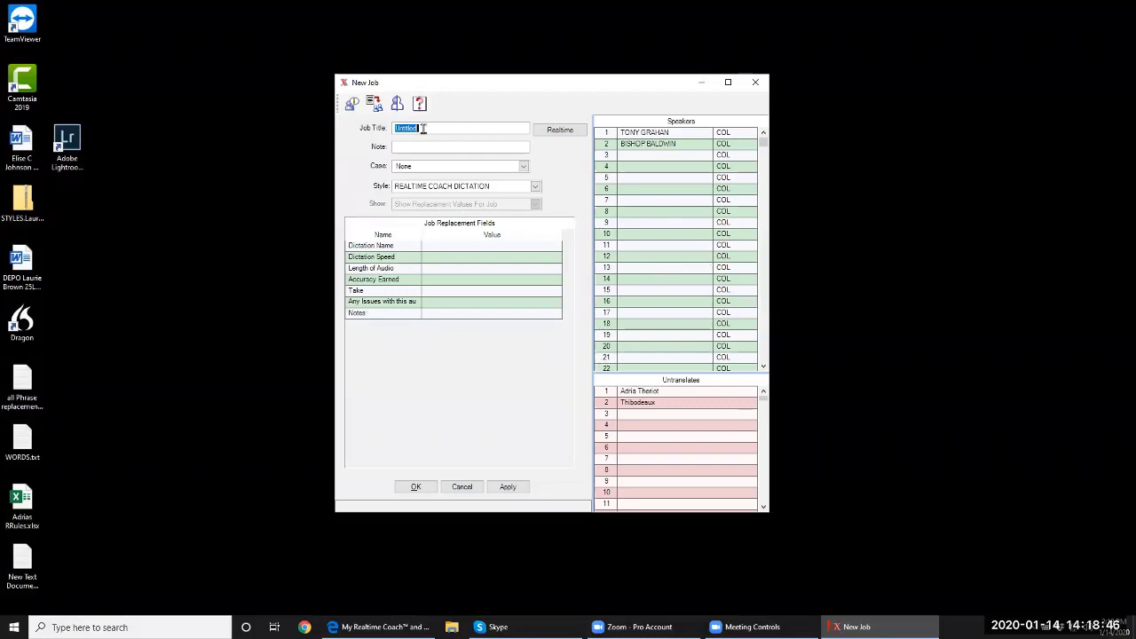
text(Title Case Name)
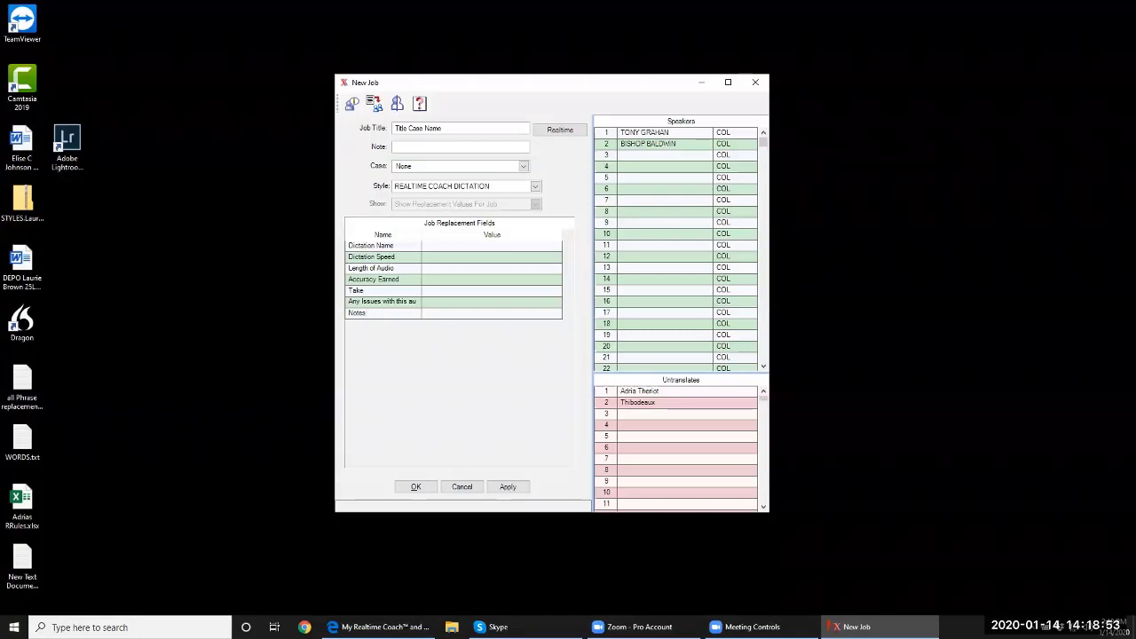
click(395, 148)
text(10.357)
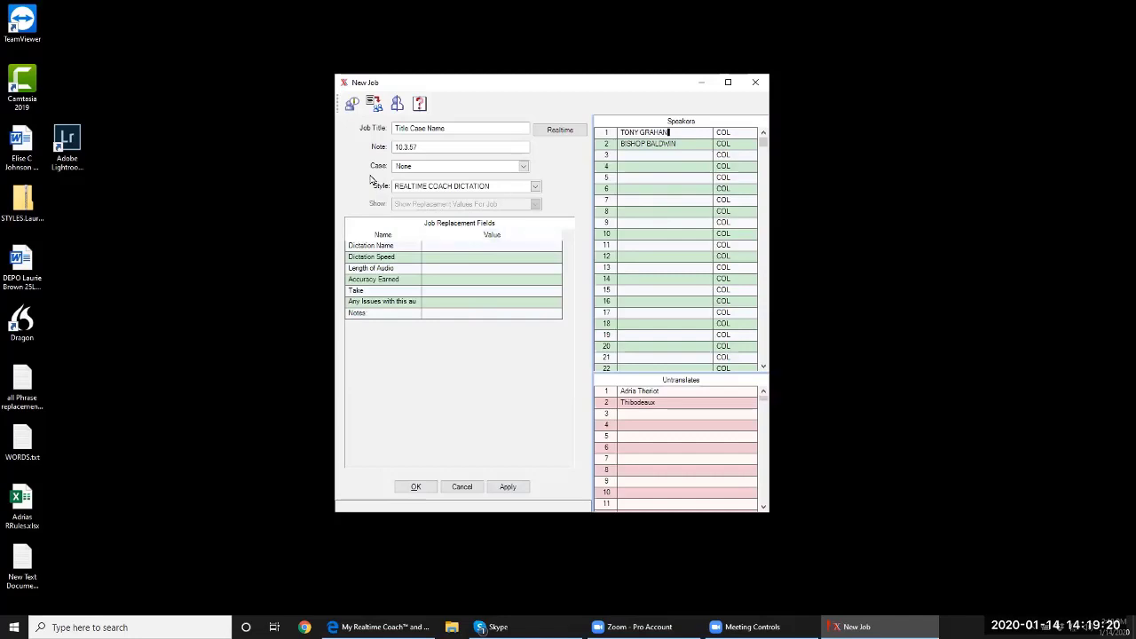
click(447, 246)
key(alt+Tab)
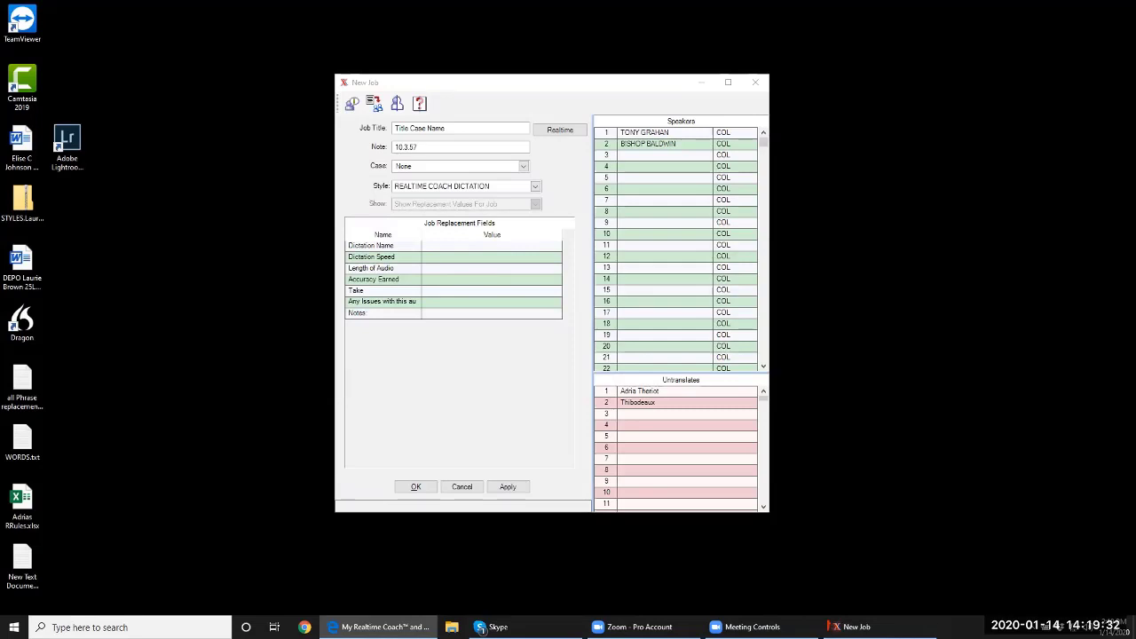
click(419, 147)
drag(419, 148, 396, 148)
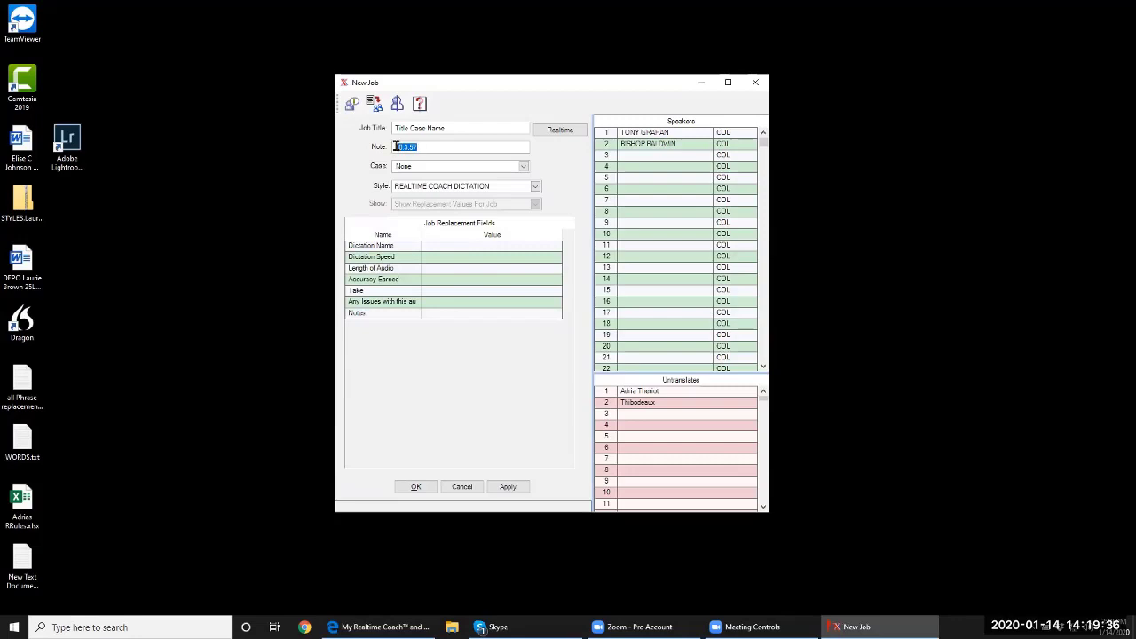
Retitle the new job "Public Meeting New Leader in town" and create it
drag(456, 127, 391, 128)
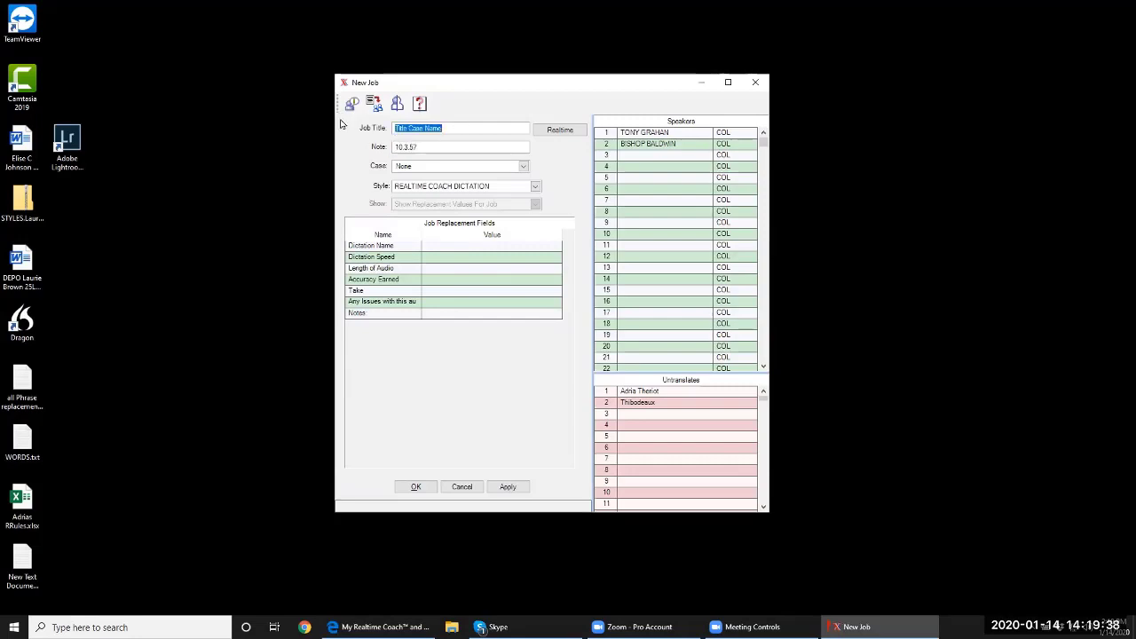
text(F)
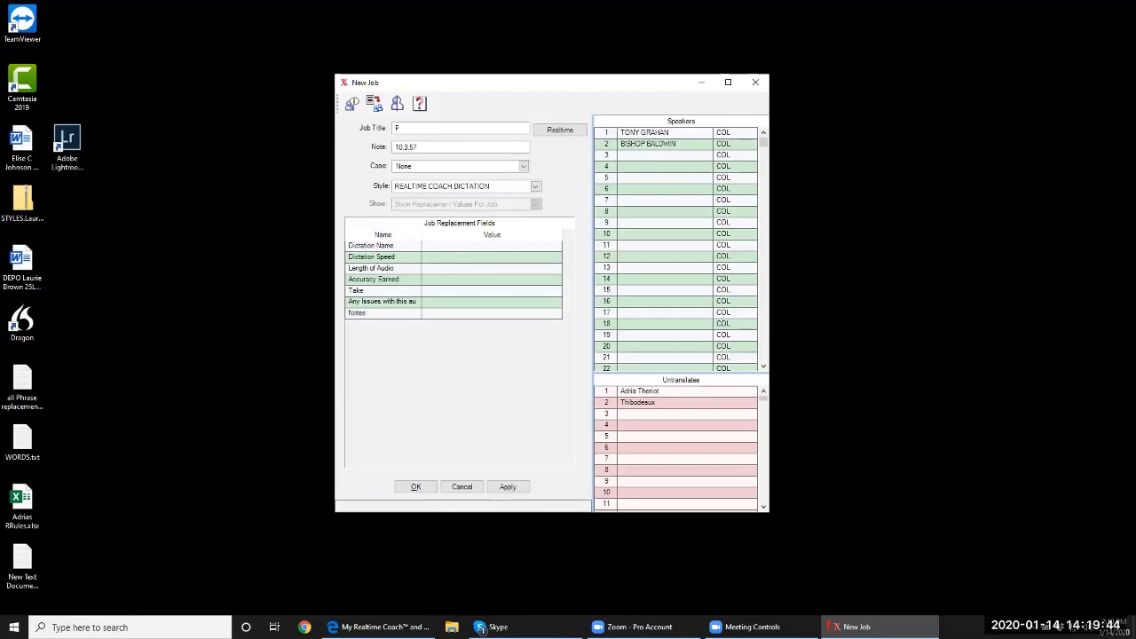
text(ubl)
text(ic )
text(Ma)
text(eting )
text(New )
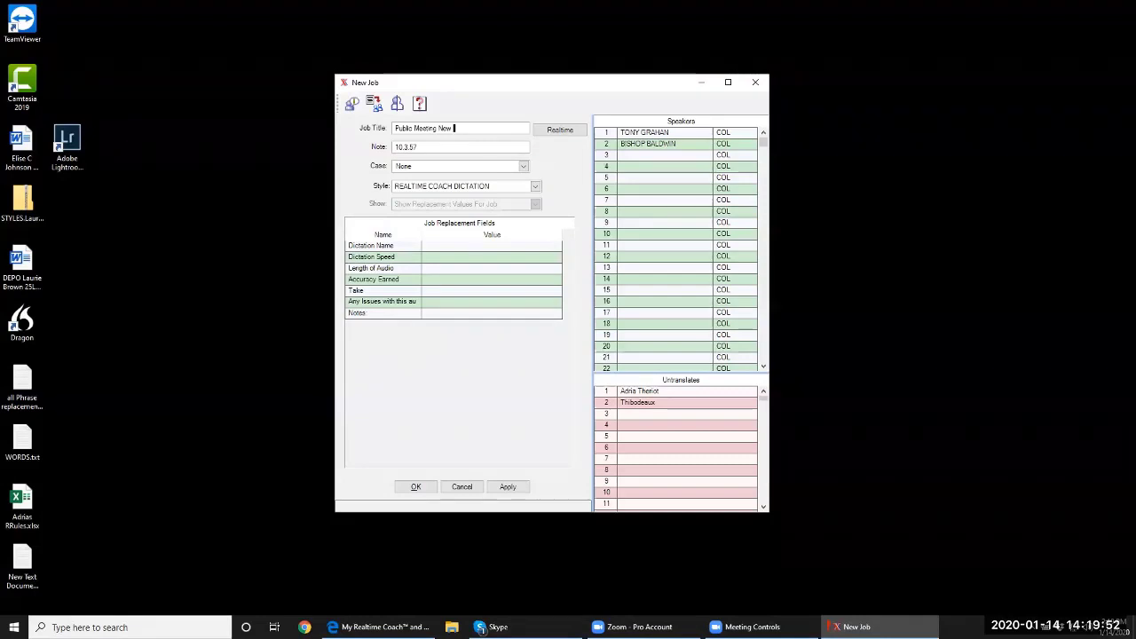
text(Leader in town)
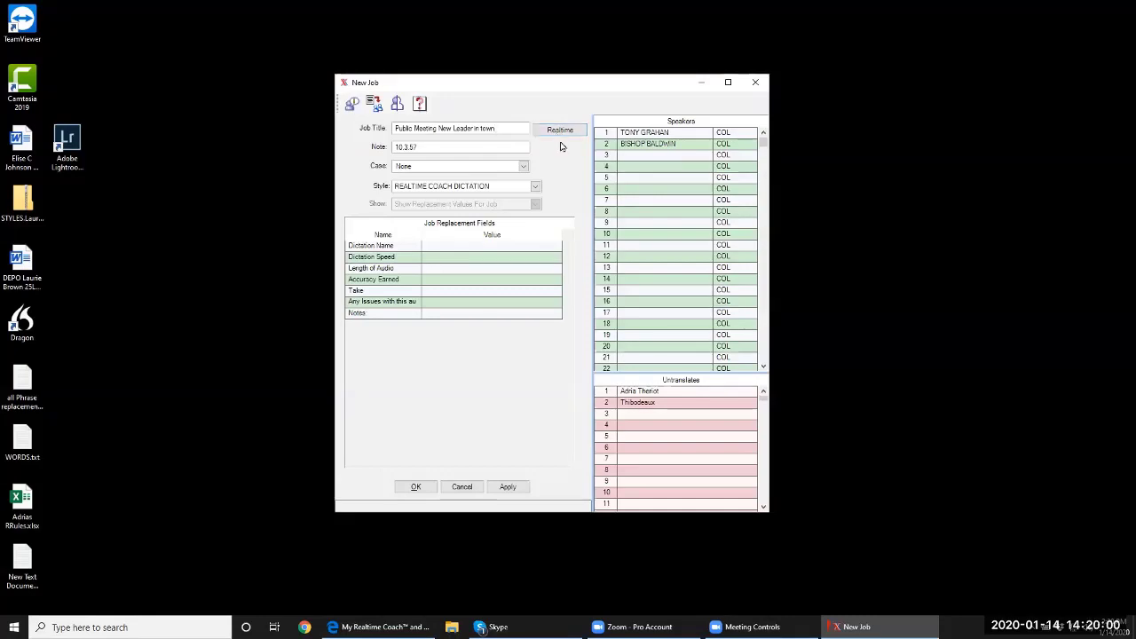
click(415, 488)
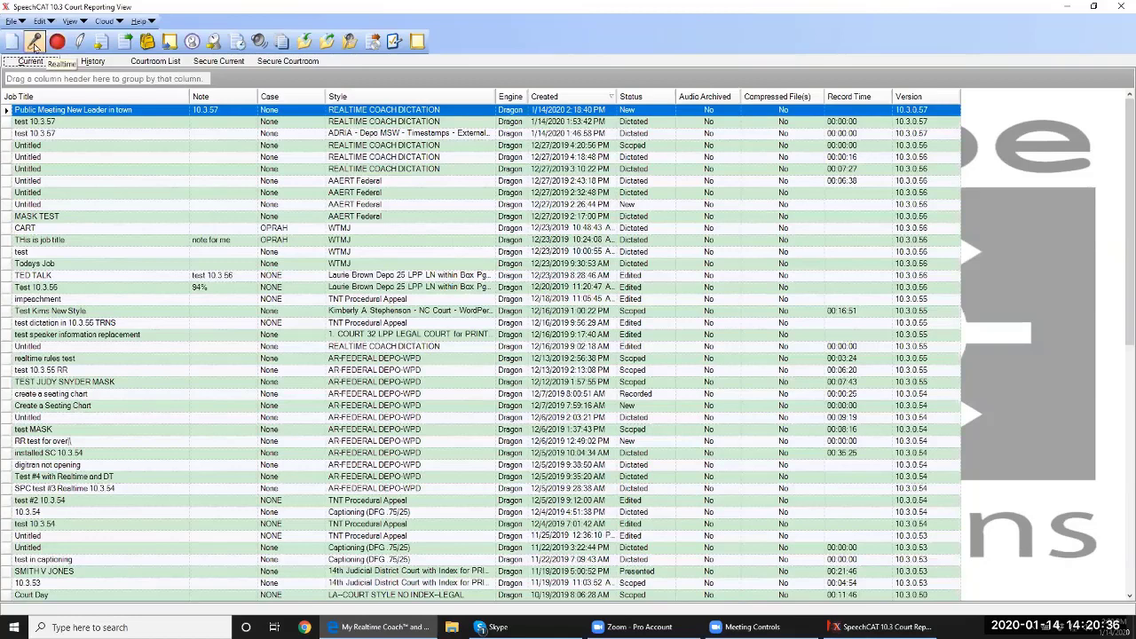
Open the new public meeting job in Realtime and load the Mask SBP3 speech profile with the General - Large vocabulary
click(35, 42)
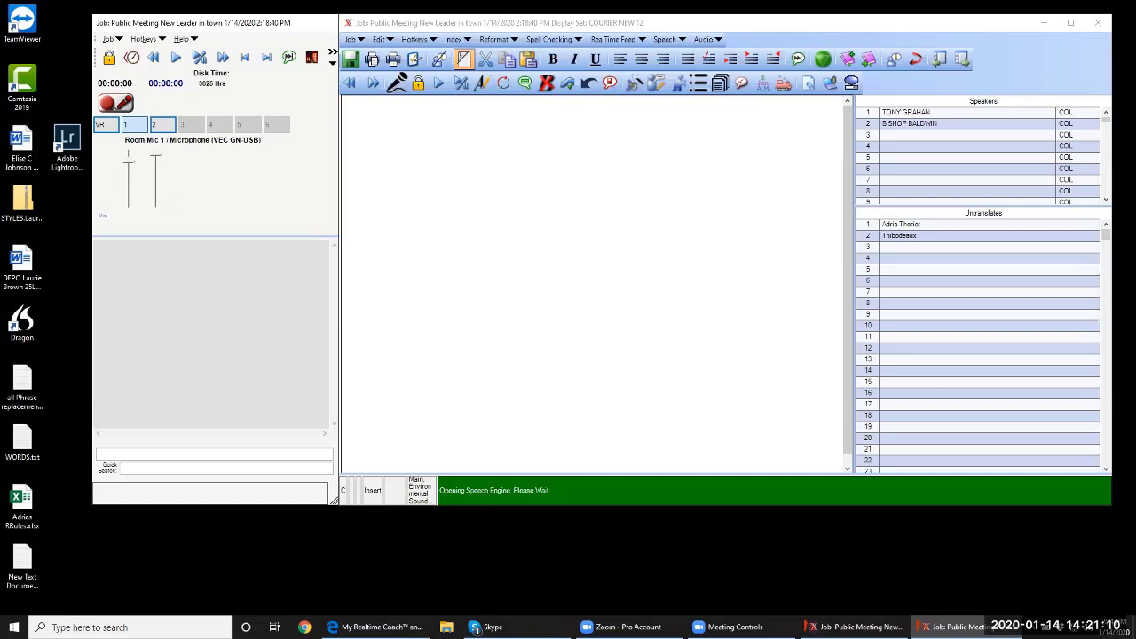
key(alt+Tab)
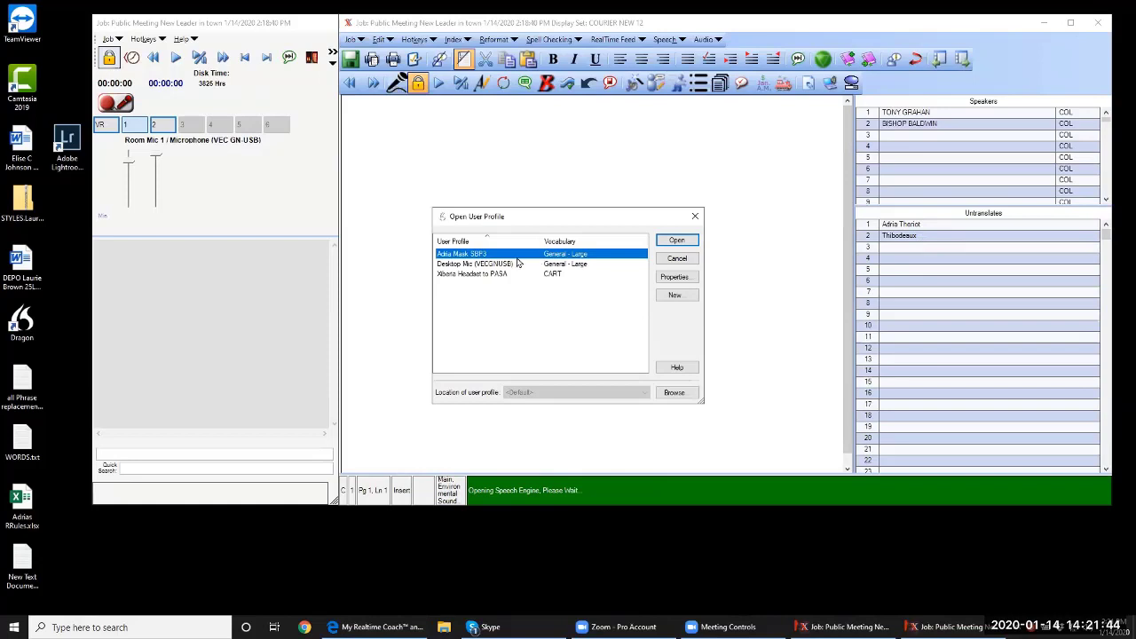
click(675, 258)
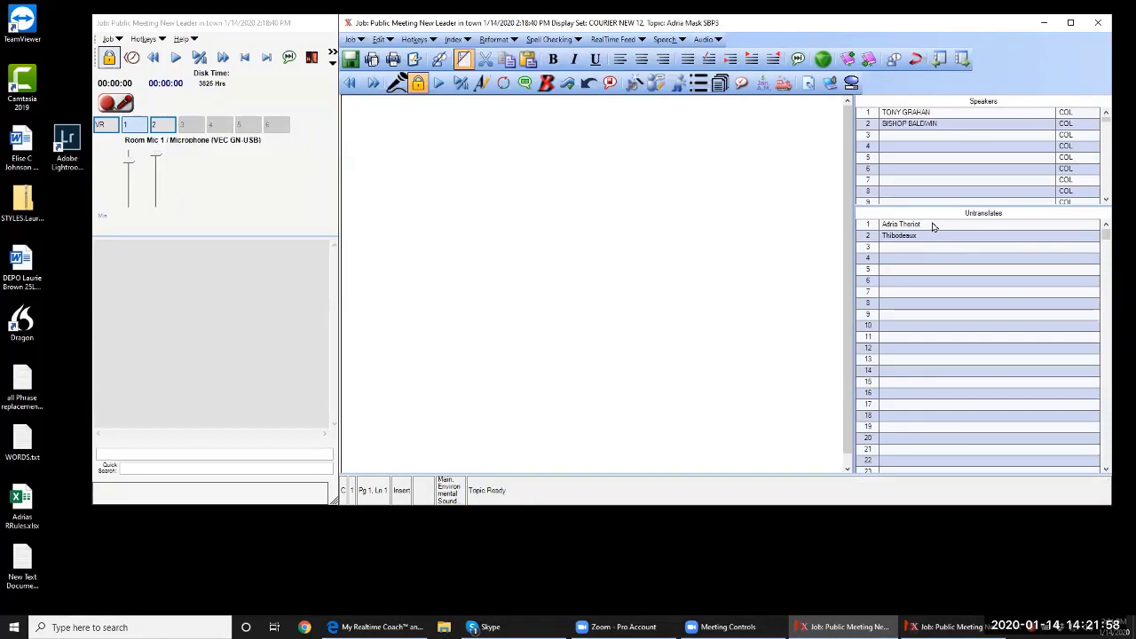
Add St. Michael's, St. Bridget's and Masses of Thanksgiving to the Untranslates list in rows 3 to 5
double_click(932, 225)
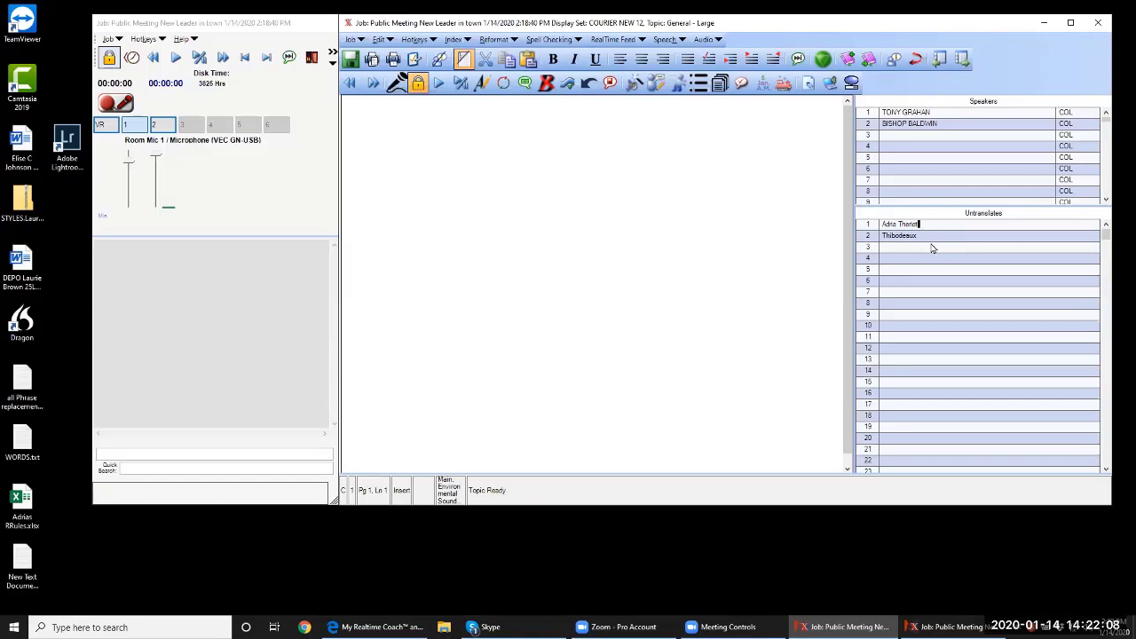
click(904, 248)
text(S)
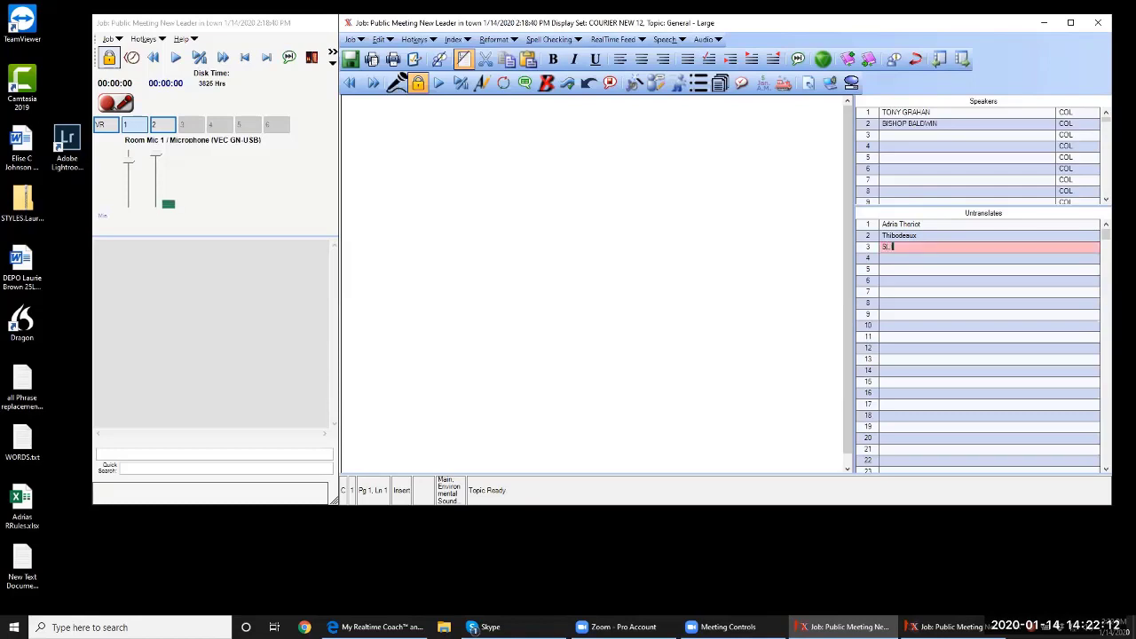
text(t. Michael's)
key(Return)
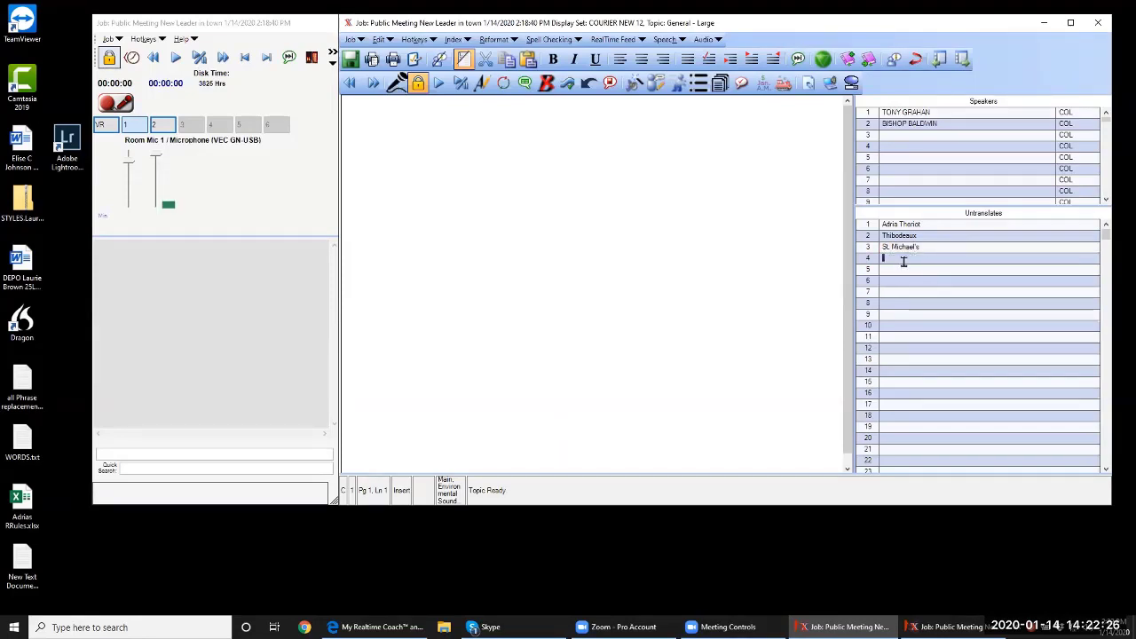
text(S)
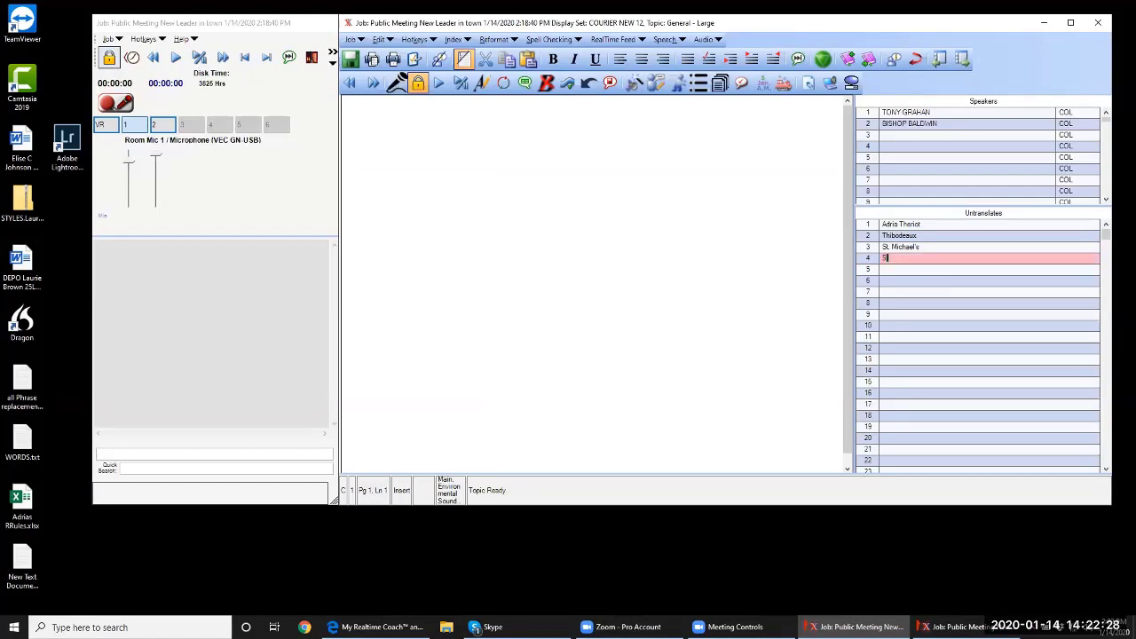
text(t. Bridget's)
click(894, 269)
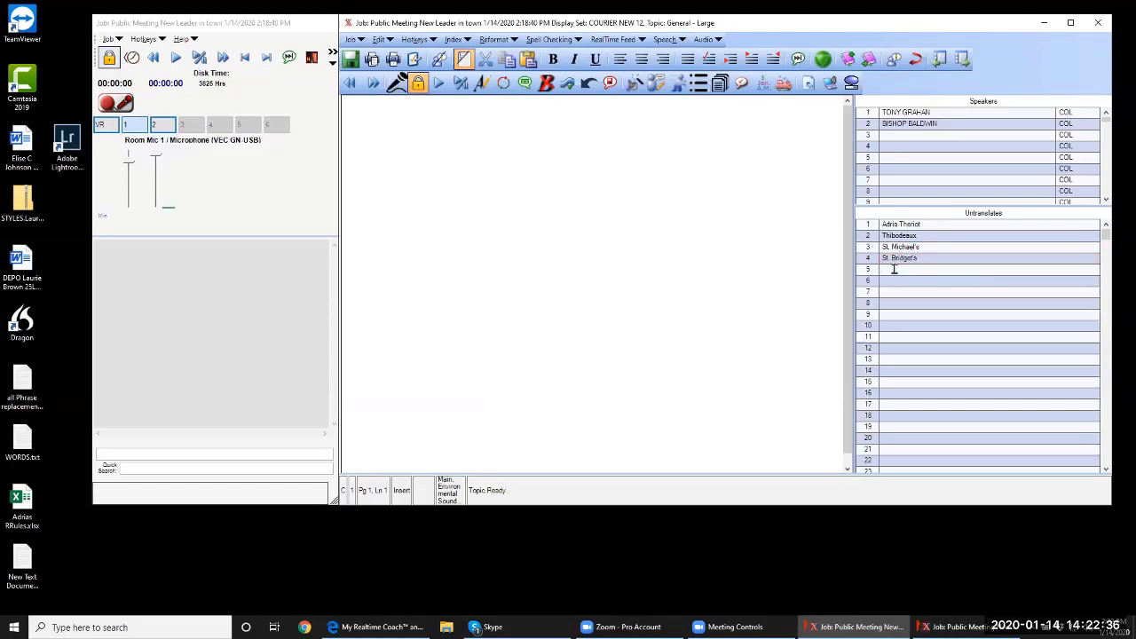
text(Masses )
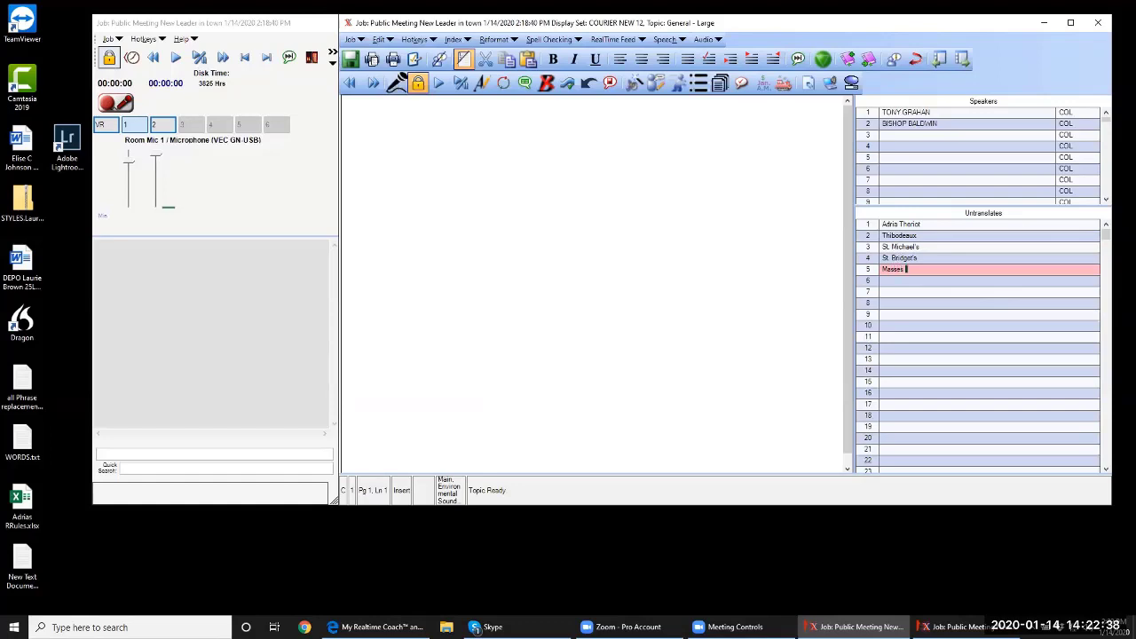
text(of Thanksgiving)
key(Return)
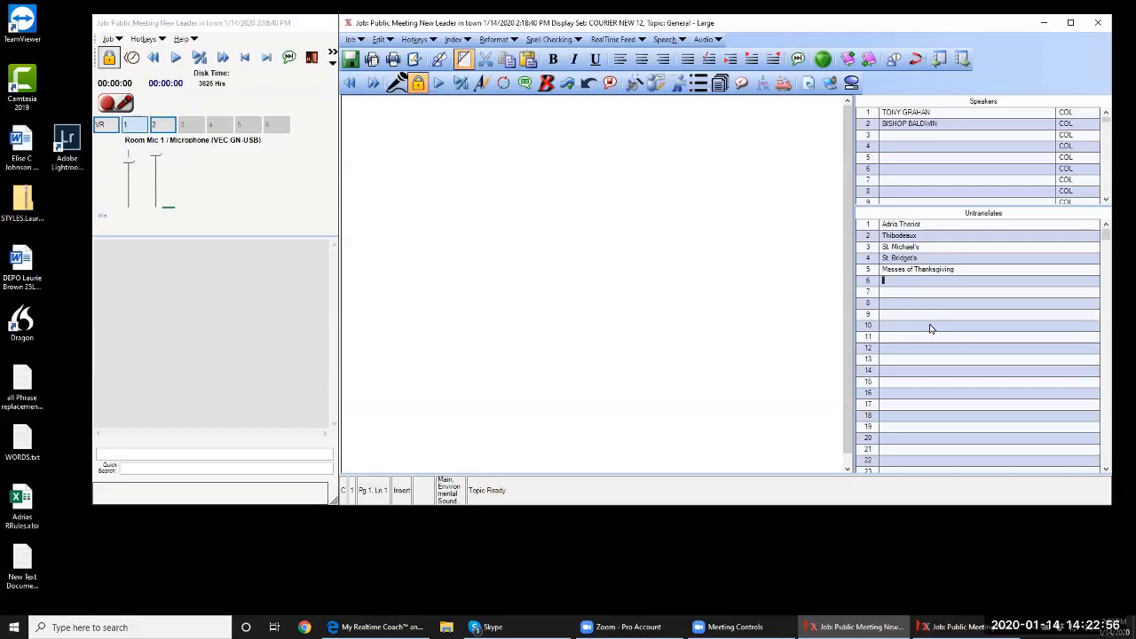
Display custom words only in the Vocabulary Editor, review the speaker and untranslate spoken forms, and close the editor
click(652, 84)
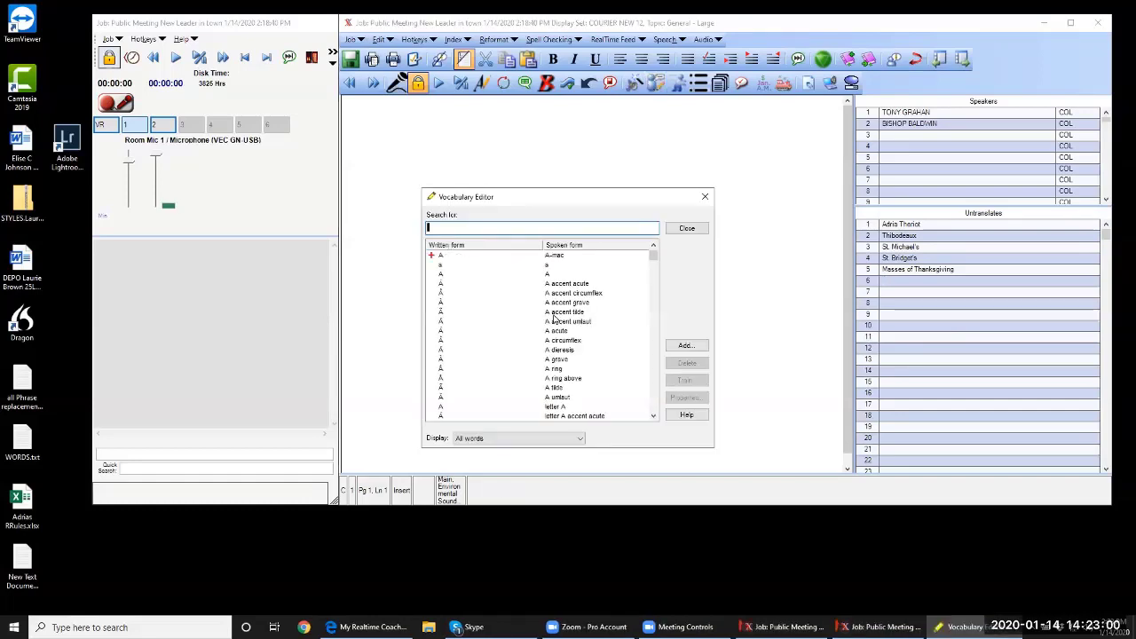
click(489, 439)
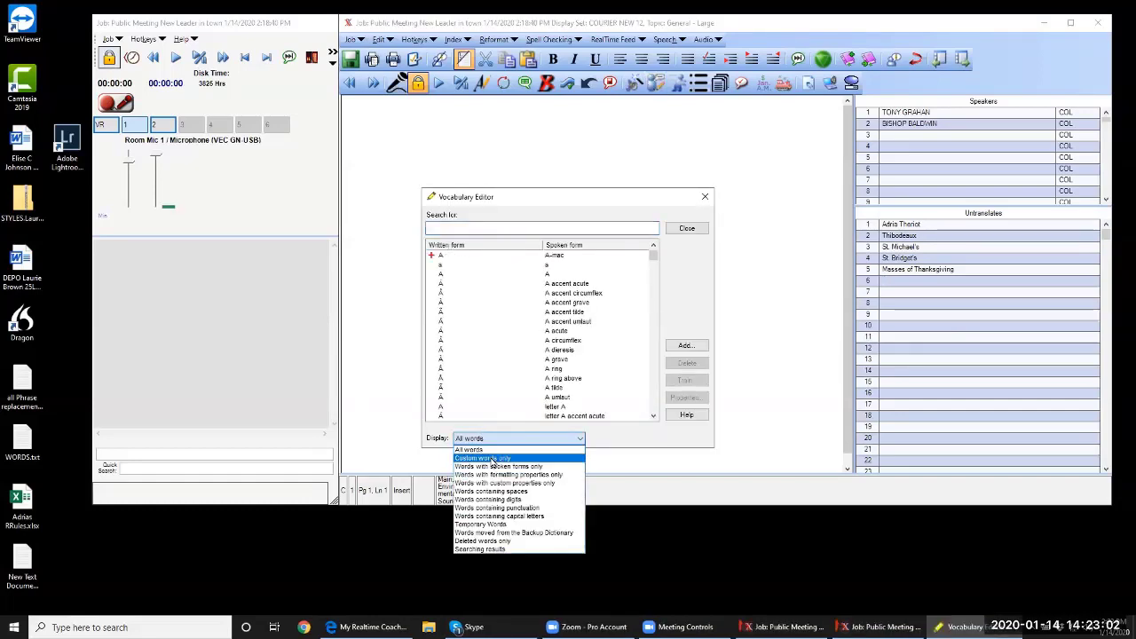
click(491, 458)
click(491, 458)
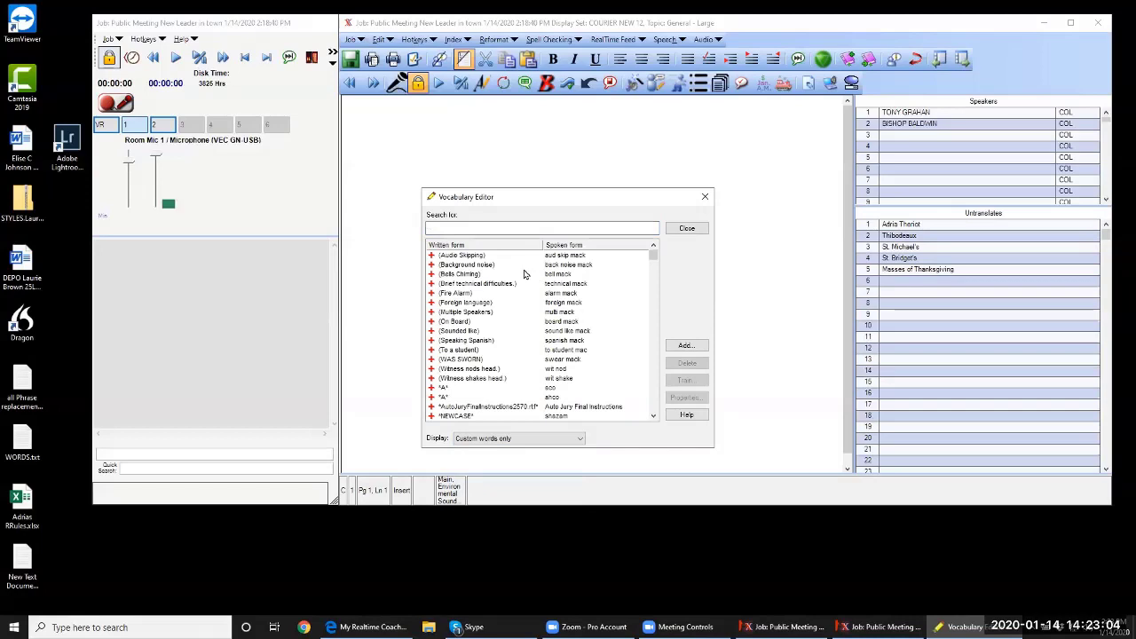
scroll(553, 334, down, 3)
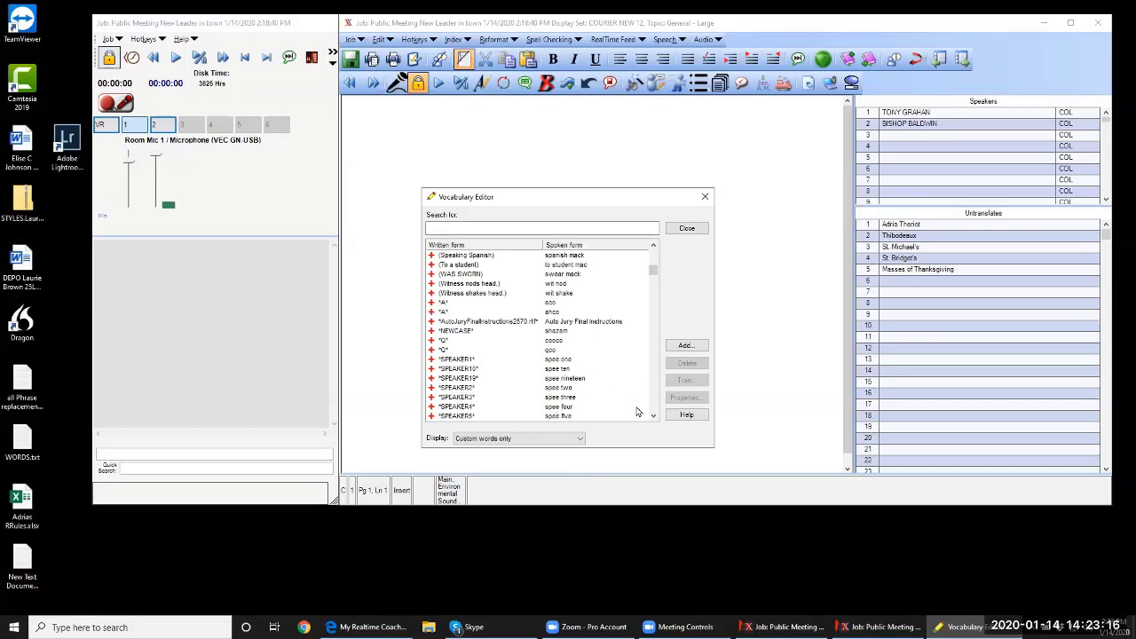
drag(650, 421, 651, 423)
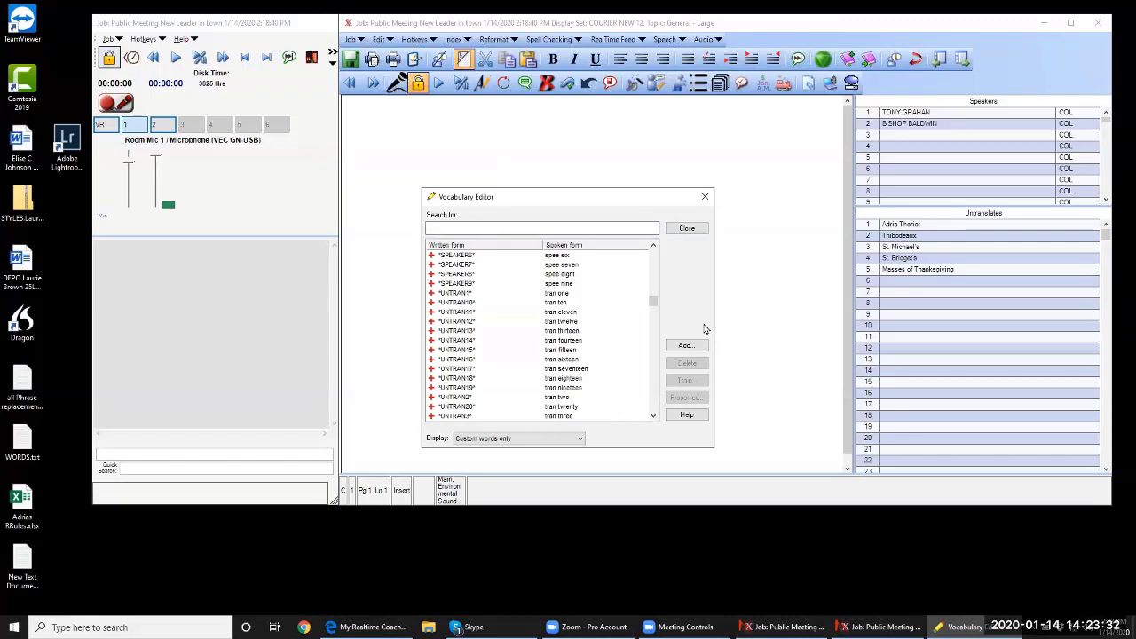
click(697, 230)
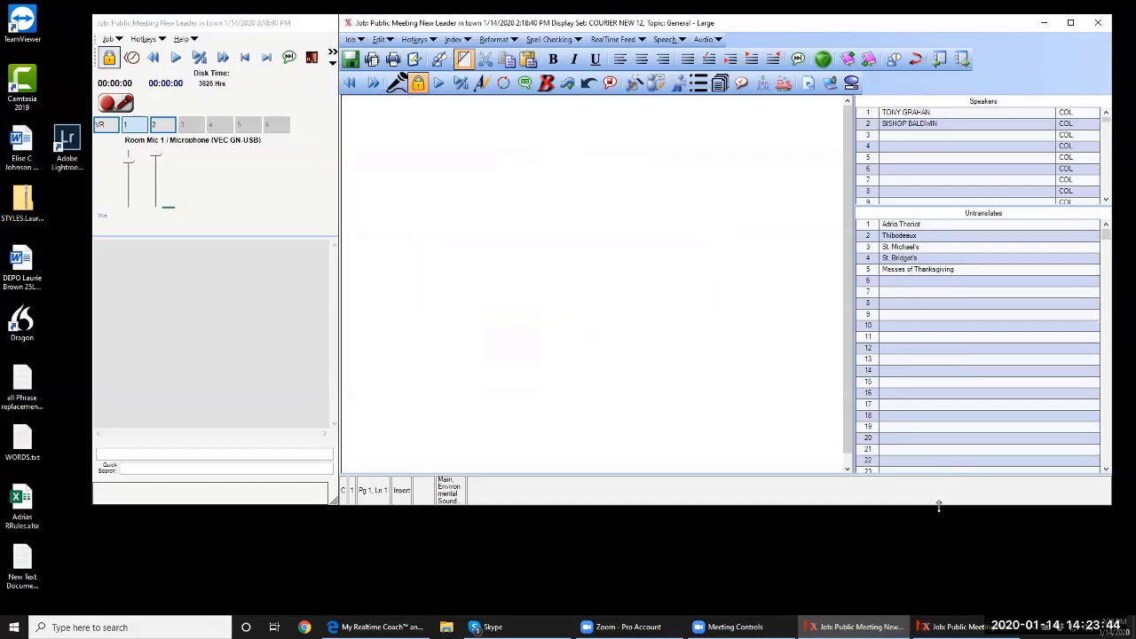
Enlarge the realtime window's height, then run the Check Microphone wizard through its reading text and finish it
drag(938, 506, 932, 568)
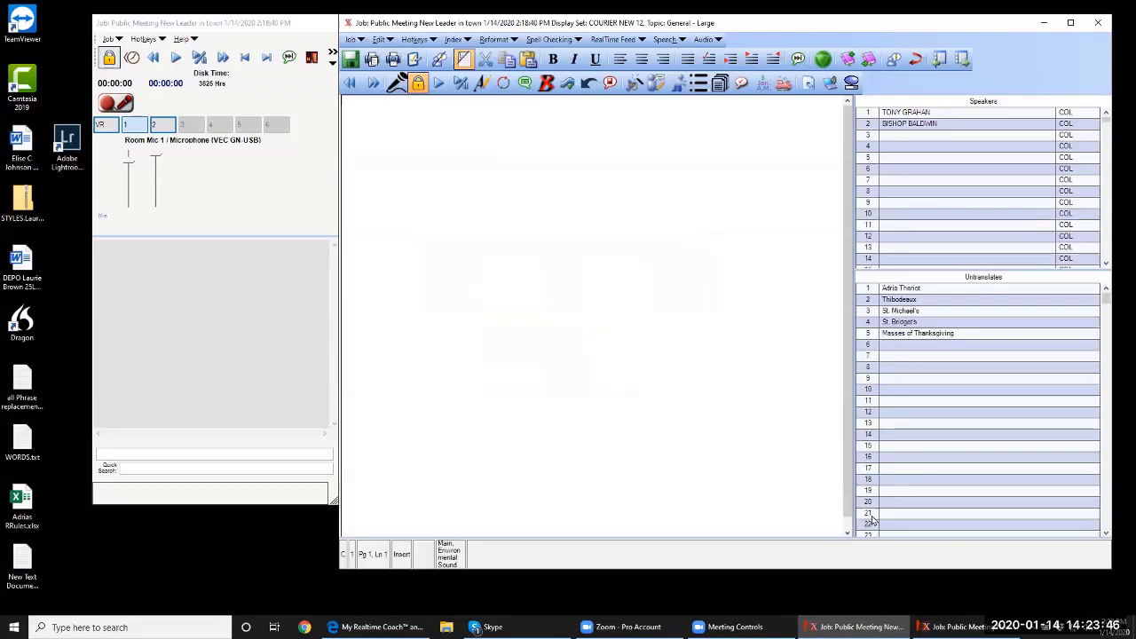
click(633, 83)
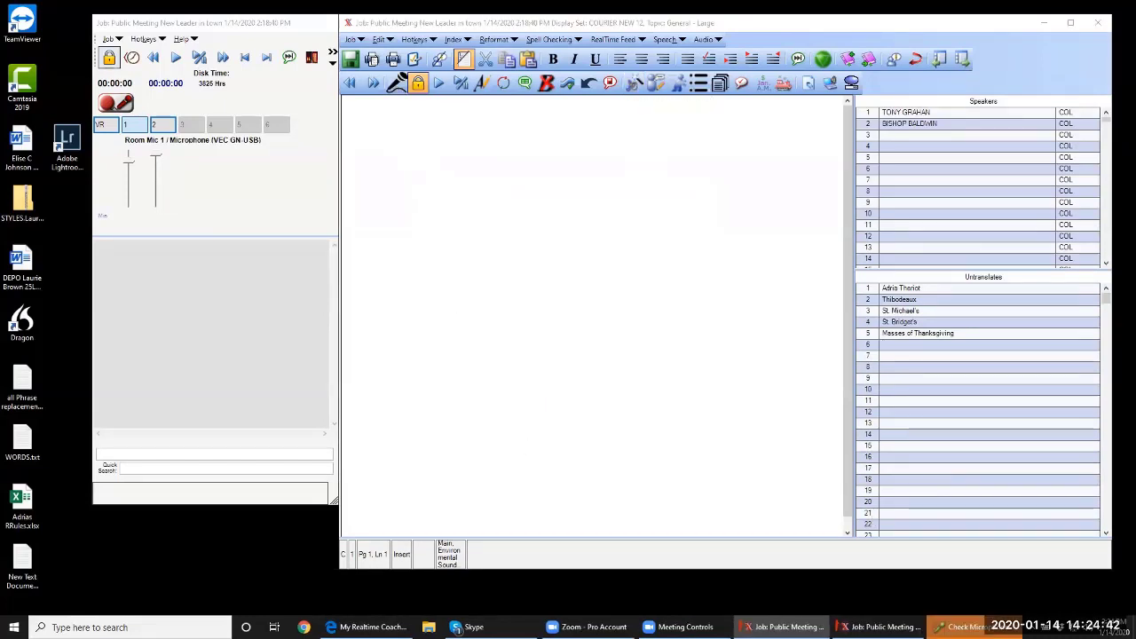
click(680, 408)
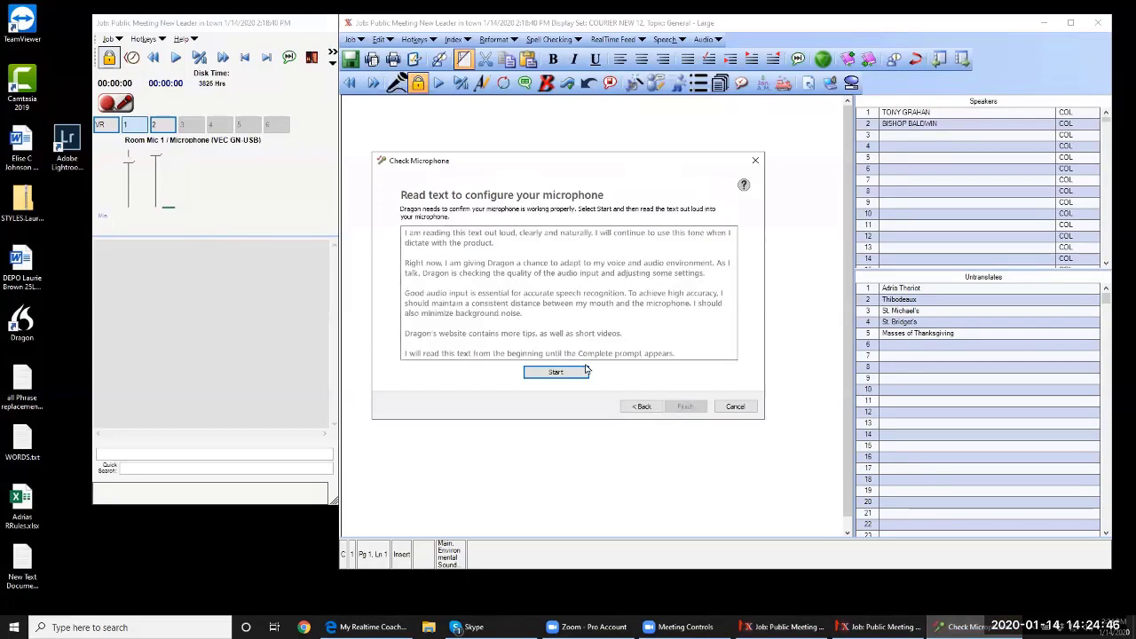
click(563, 376)
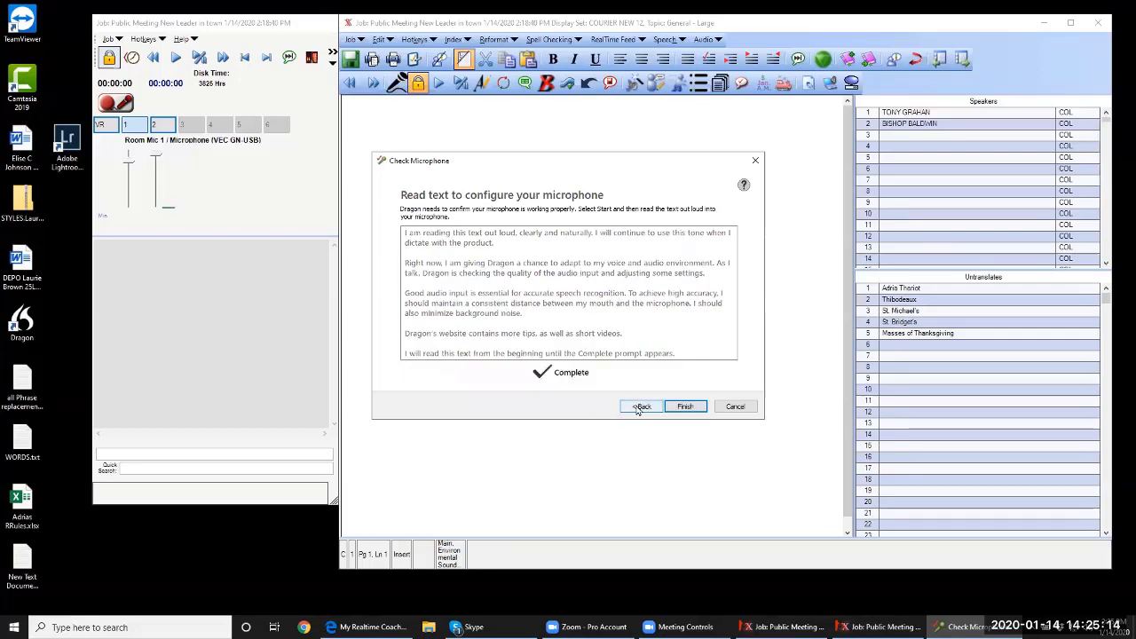
click(672, 409)
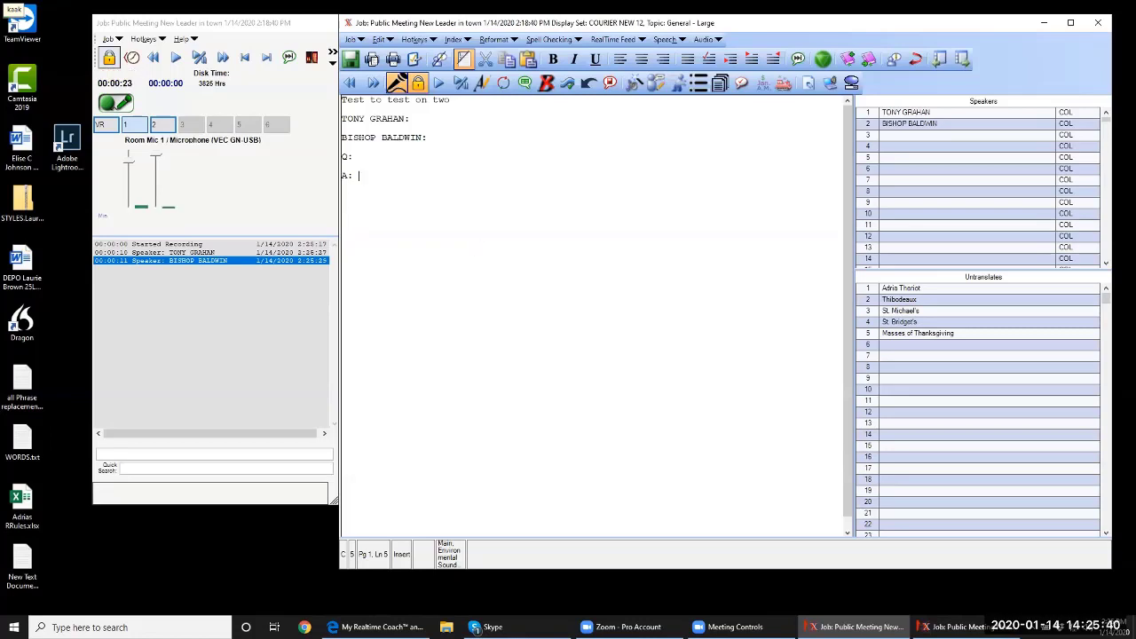
Switch to My Realtime Coach for the interview dictation, then return to the end of the realtime transcript
key(alt+Tab)
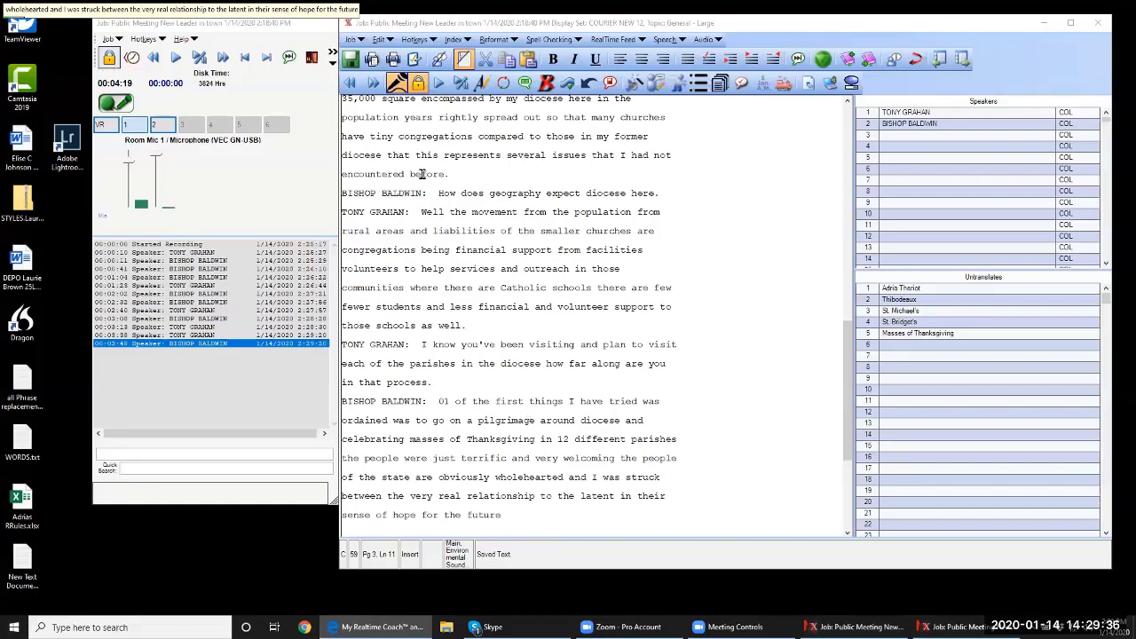
click(518, 521)
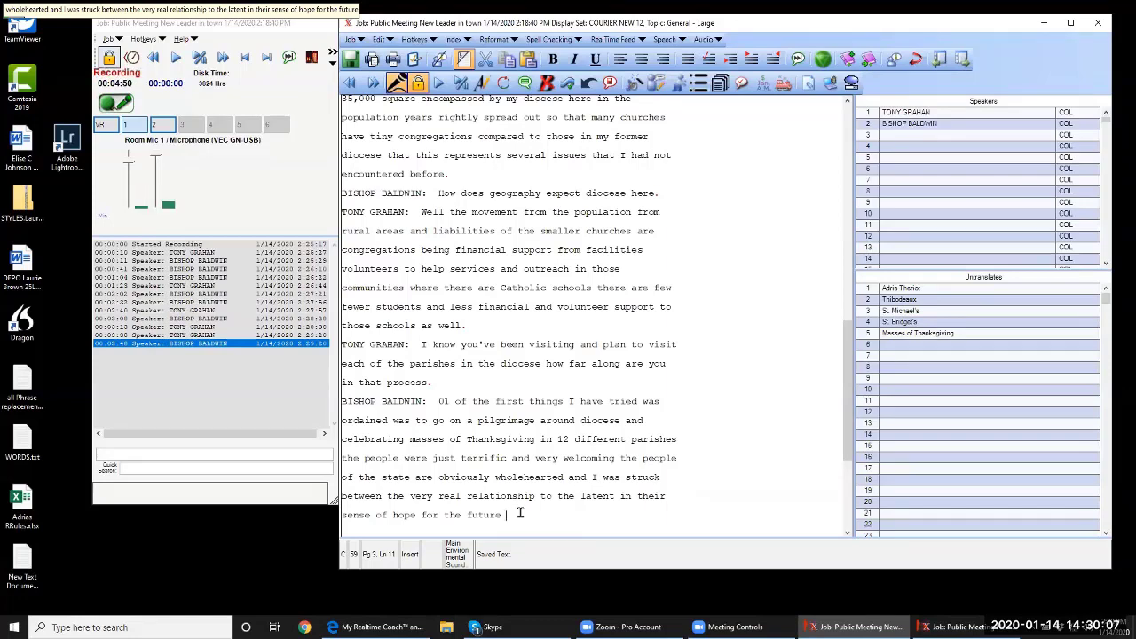
Step back through the speaker notes to the one at 00:02:40 and play the recording from there
key(ctrl+Up)
key(ctrl+Up)
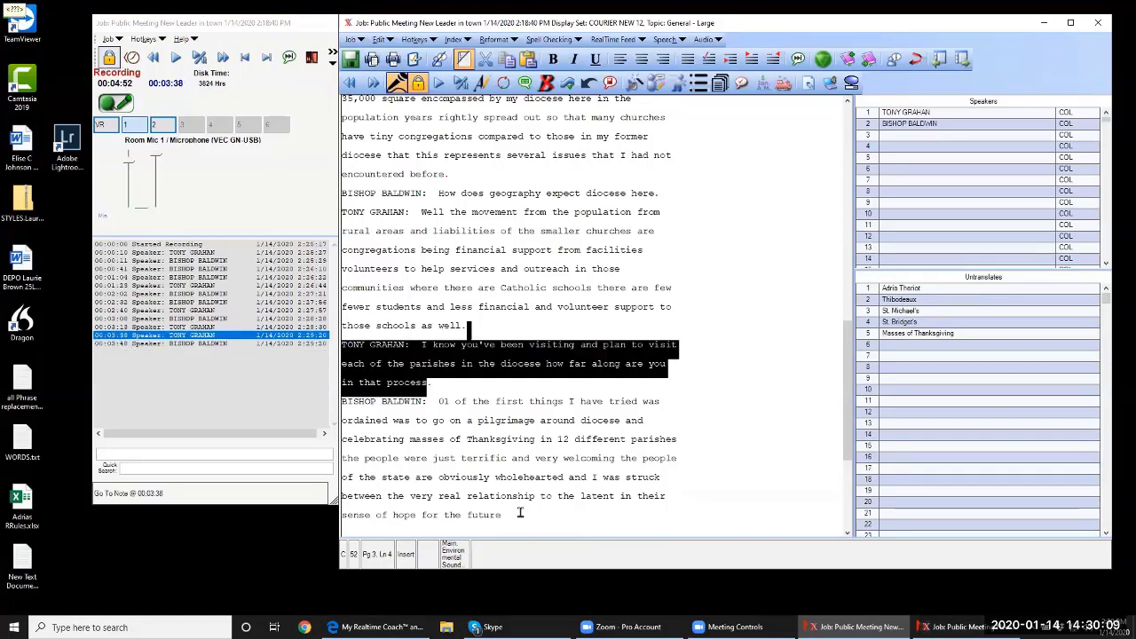
key(ctrl+Up)
key(ctrl+Up)
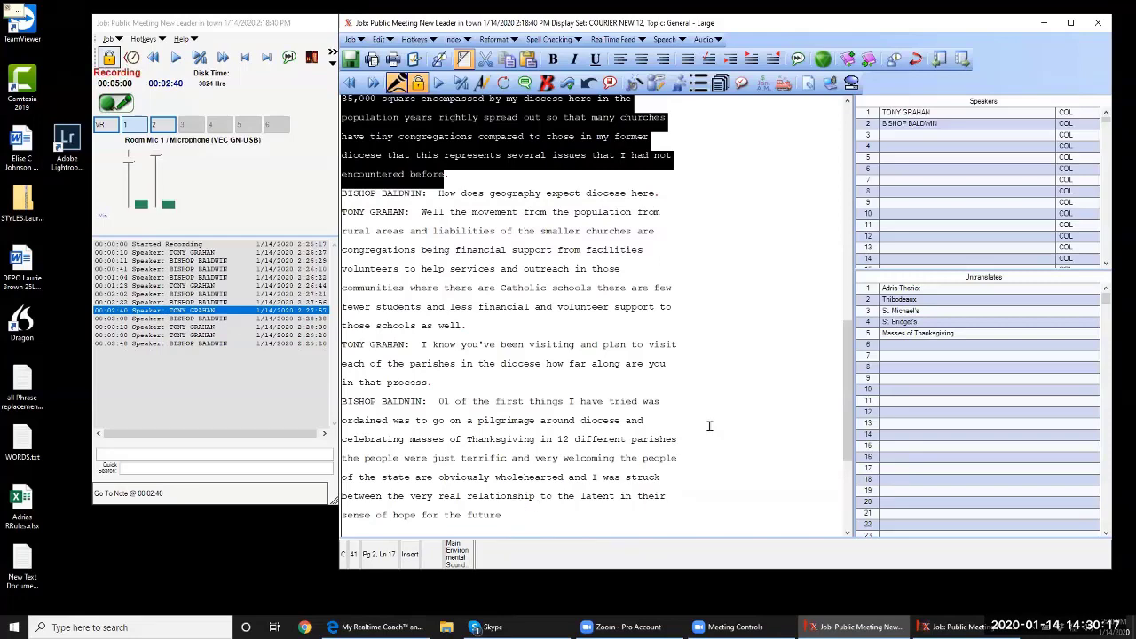
click(847, 101)
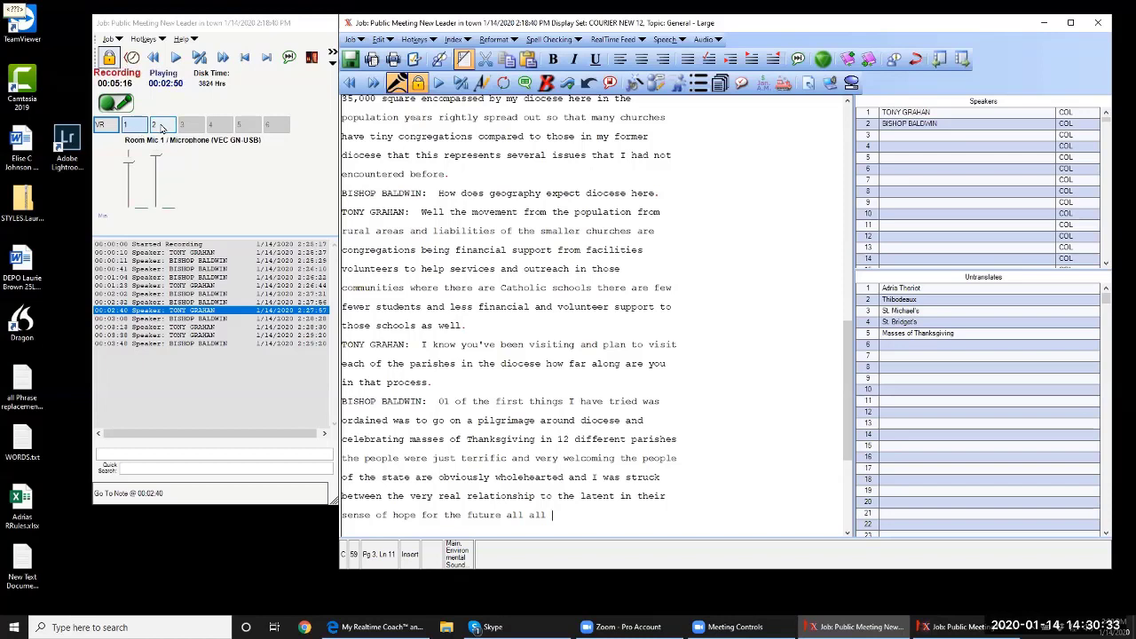
Switch playback to the Room Mic 2 channel and set the computer's speaker volume to 25
click(161, 128)
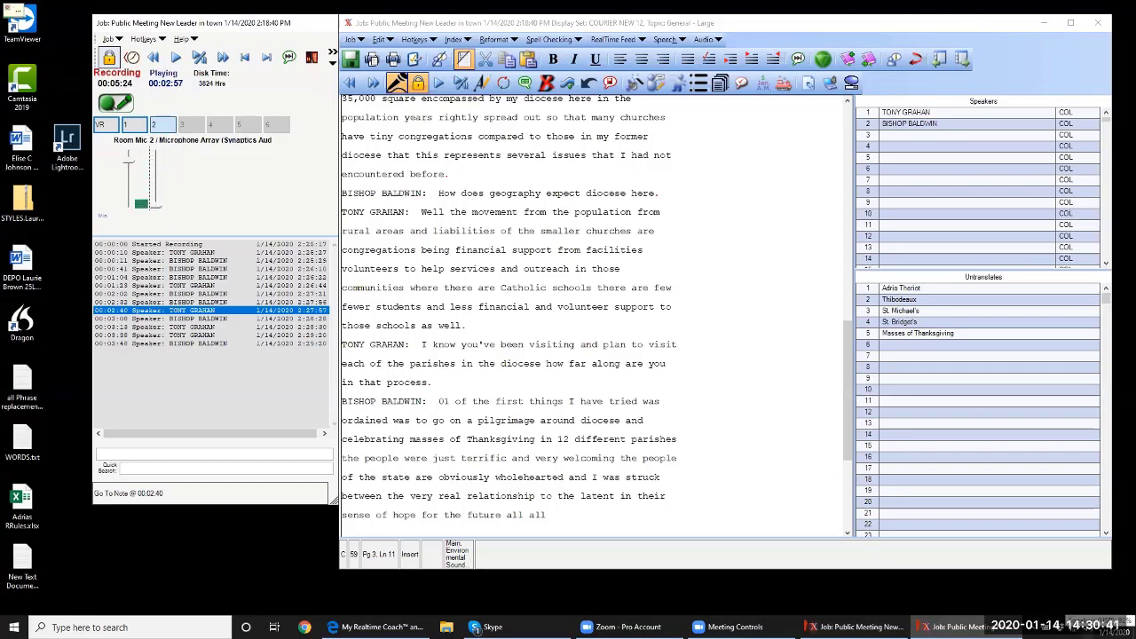
click(1077, 626)
drag(1084, 600, 997, 600)
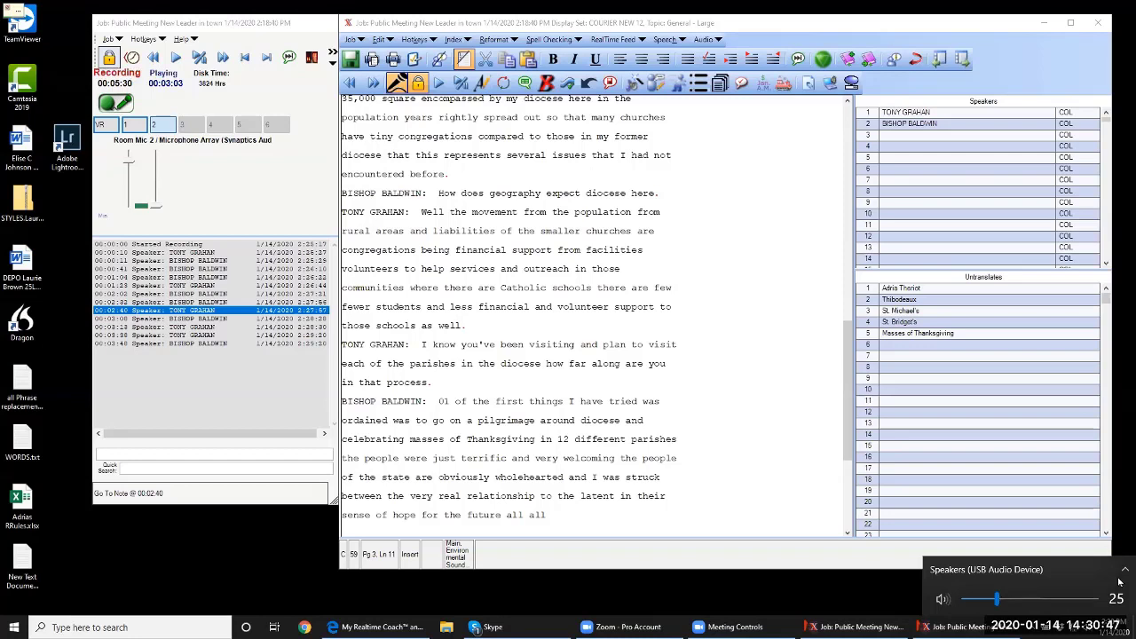
click(802, 444)
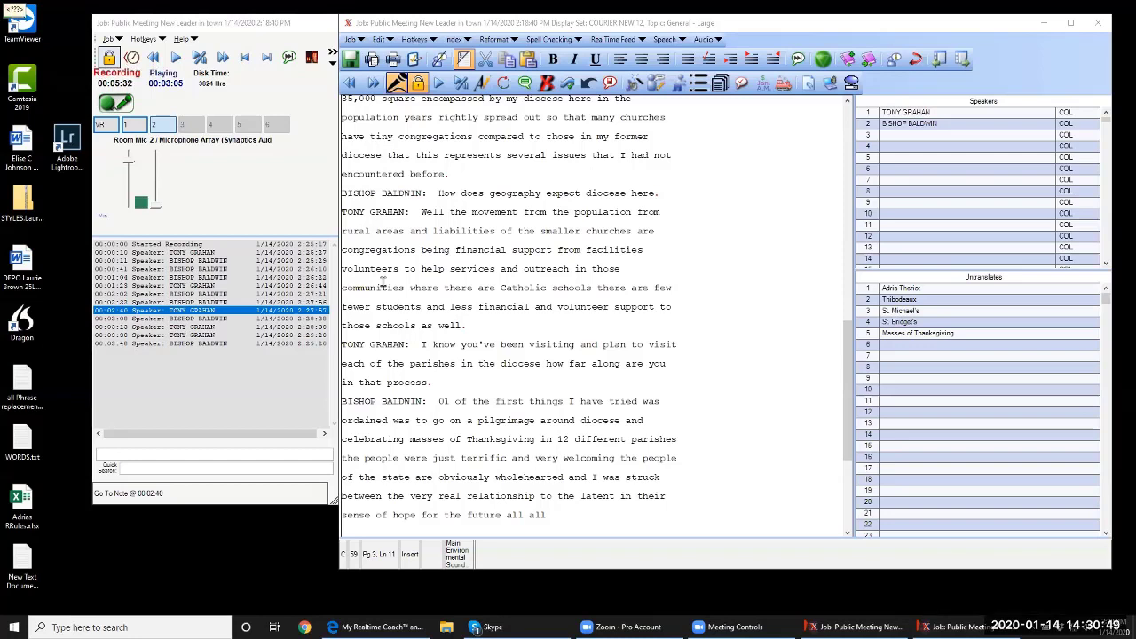
Stop the playback and move through the speaker notes back to 00:00:41 and forward to 00:02:02
click(475, 328)
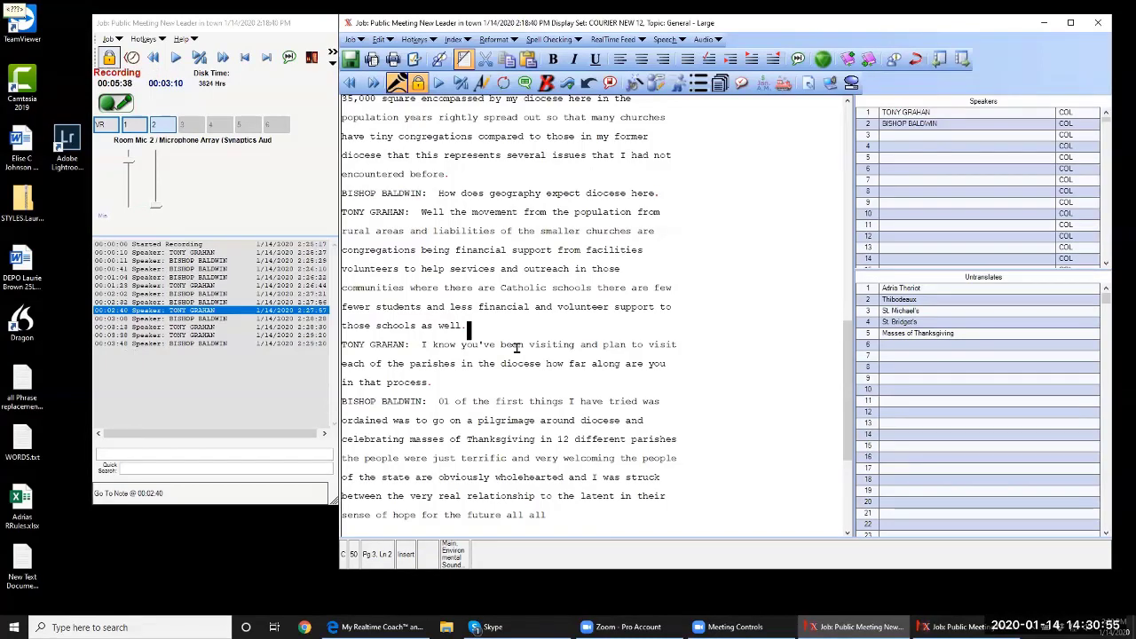
text(all)
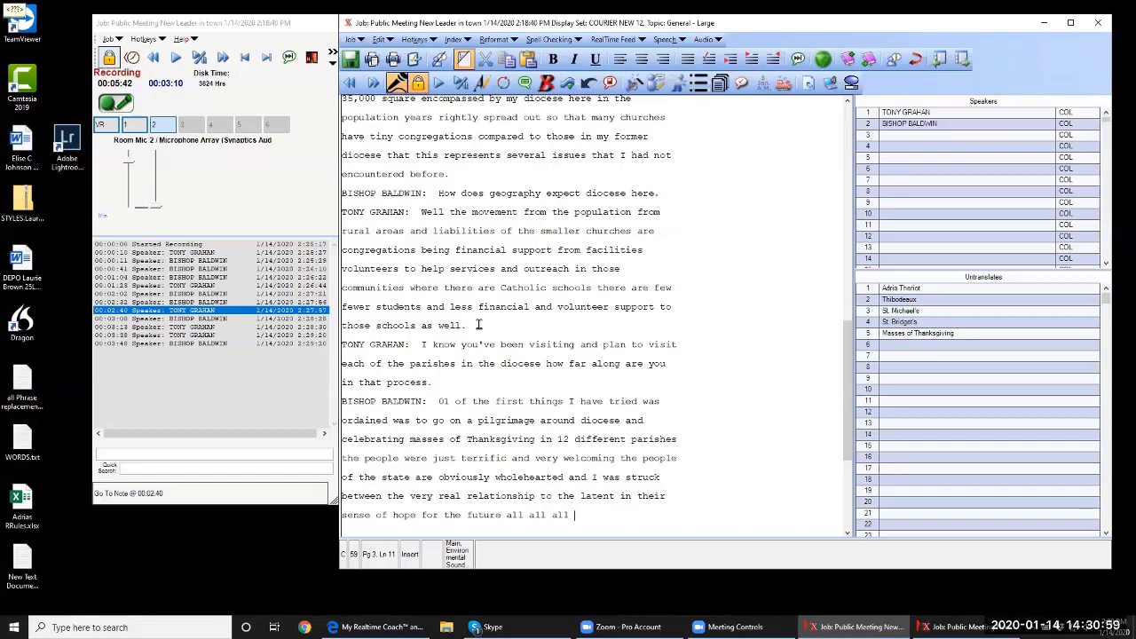
key(Up)
key(Up)
key(Up)
key(Up)
key(Up)
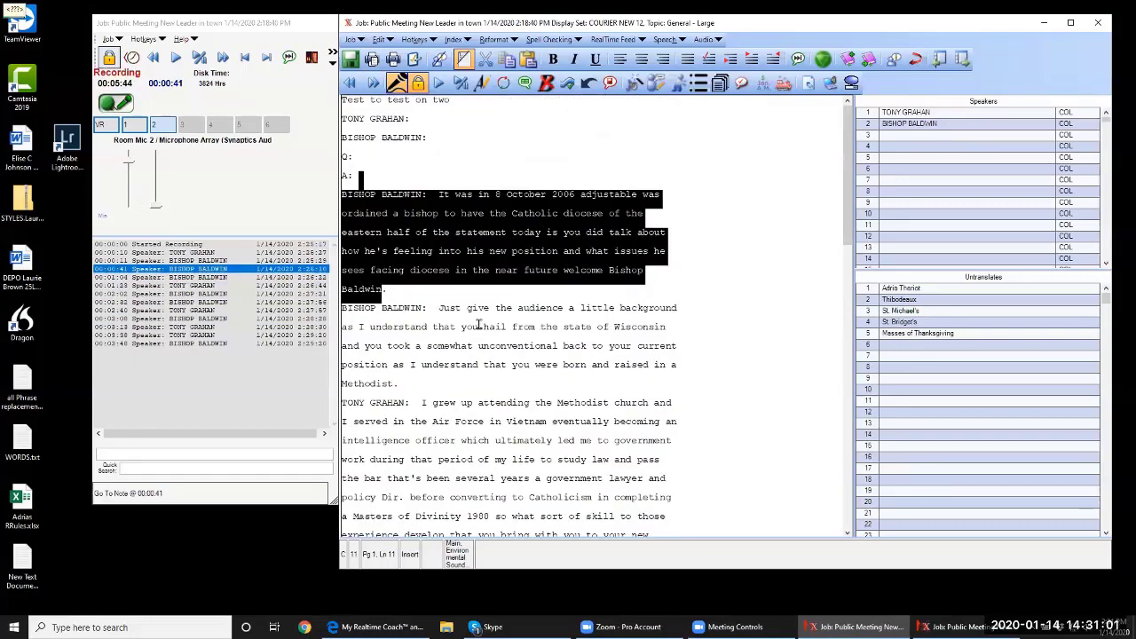
key(Down)
key(Down)
key(Down)
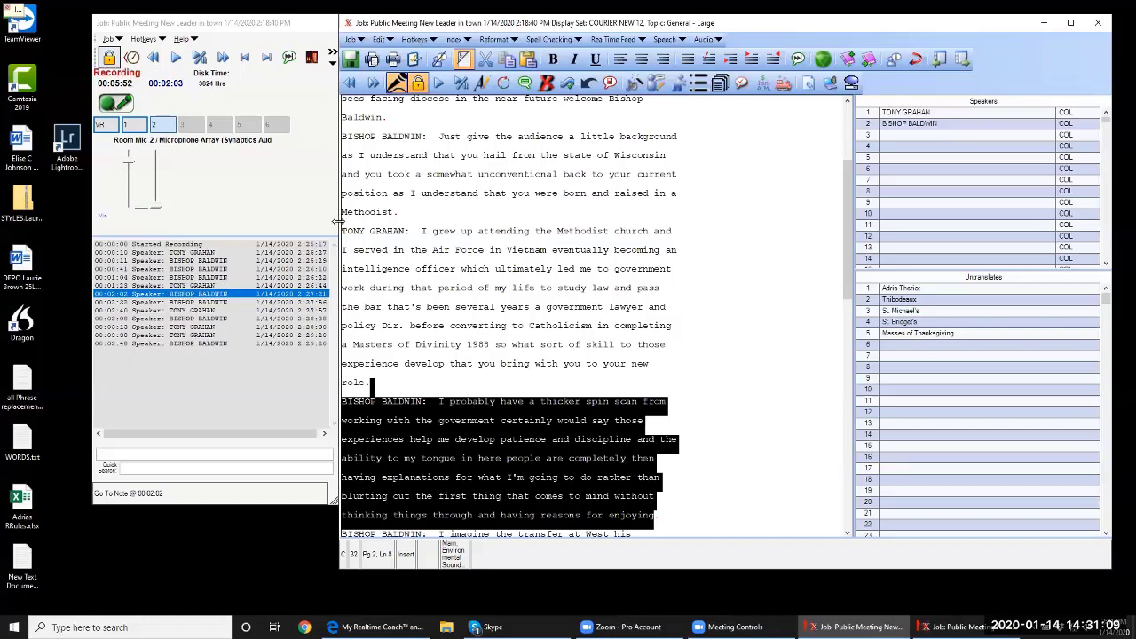
Return to the transcript's end and dictate about switching audio channels while alternating between Room Mic 1 and Room Mic 2
key(ctrl+End)
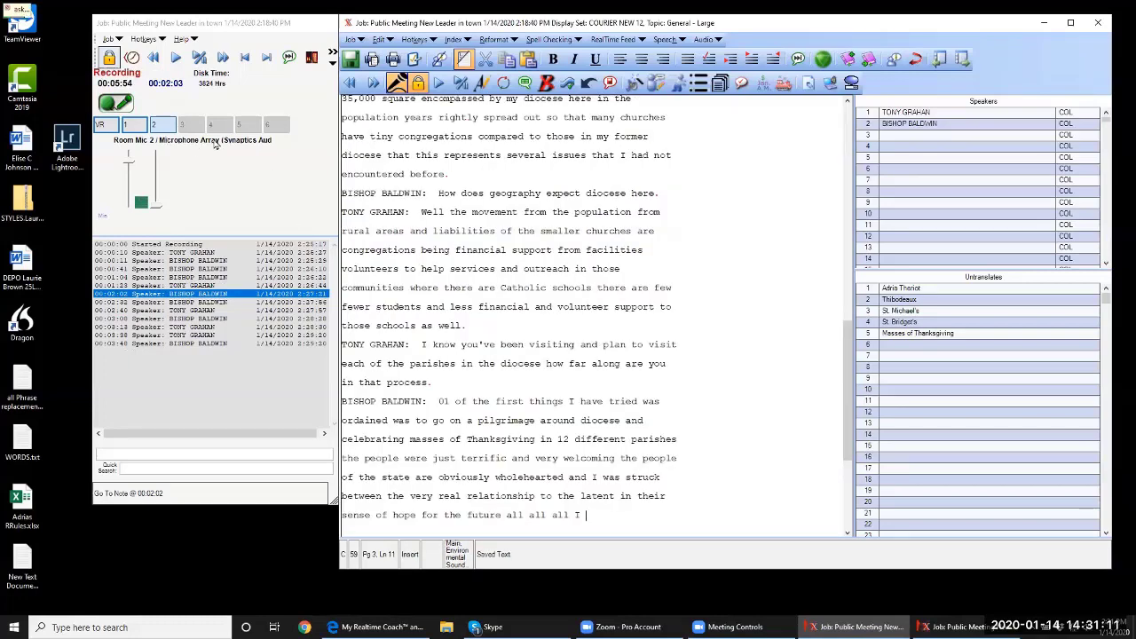
text(switched )
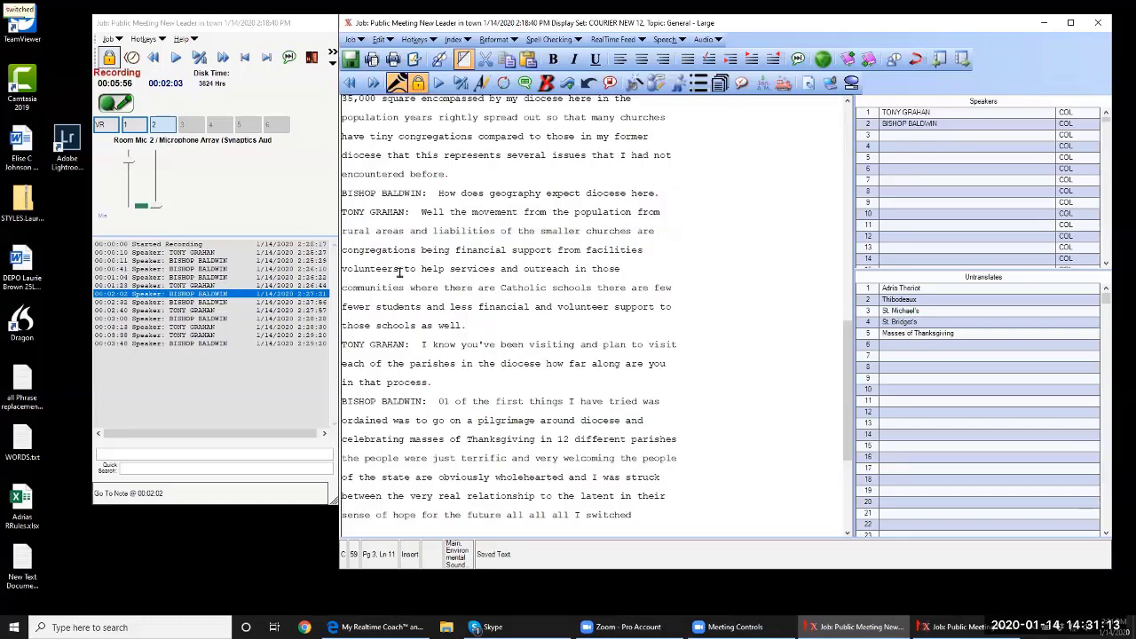
text(from )
text(one )
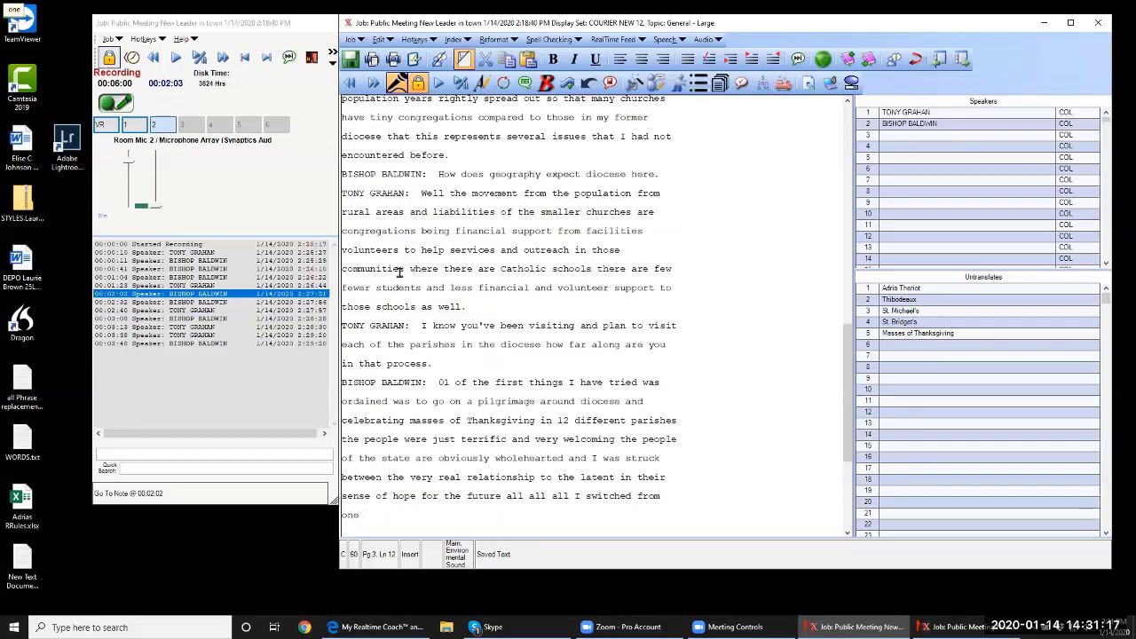
text(cell)
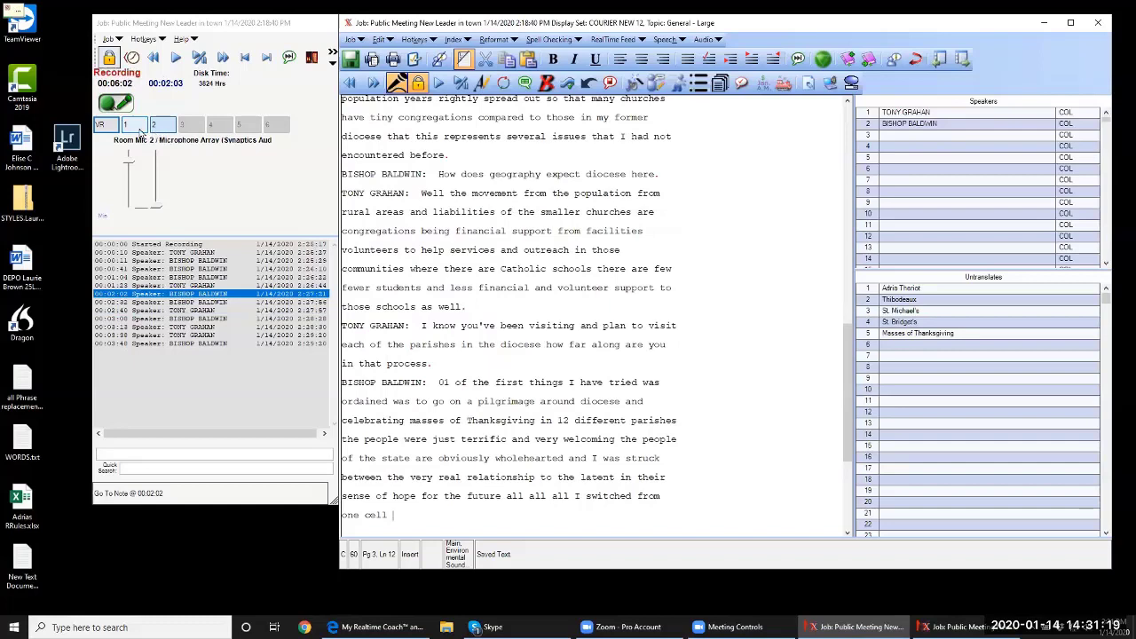
text( here)
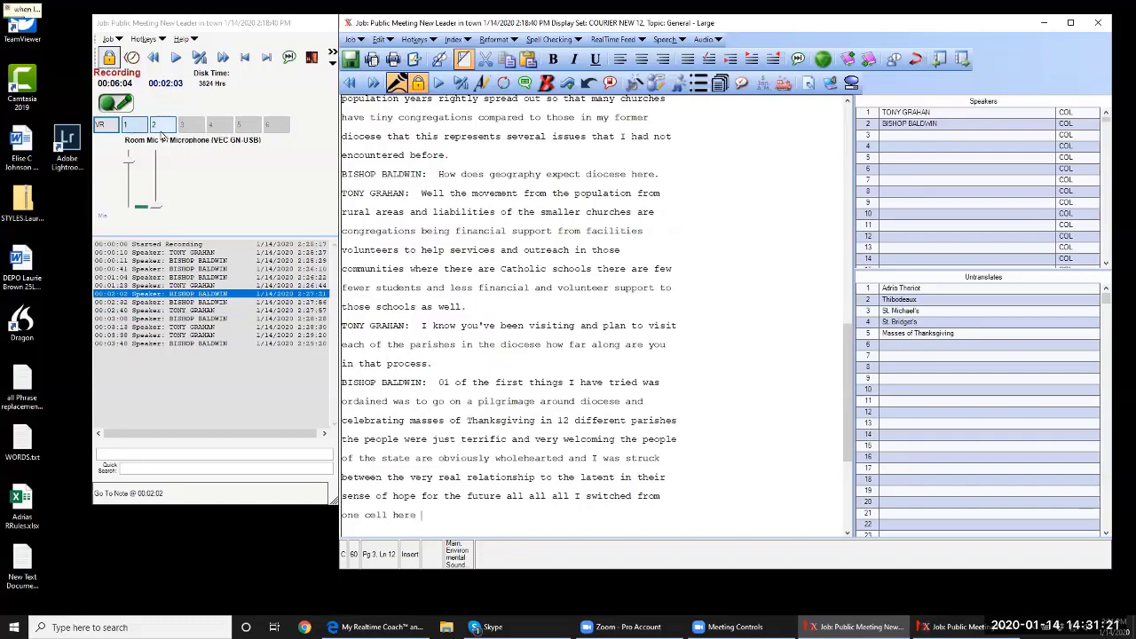
text( when I)
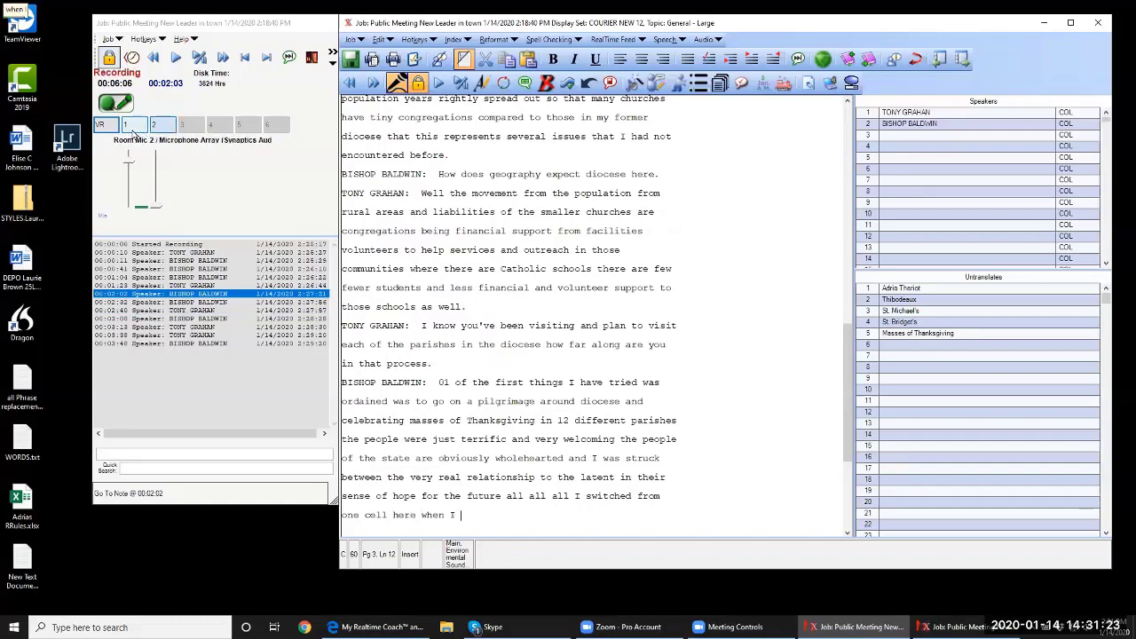
text( switch to your voice is obviously try)
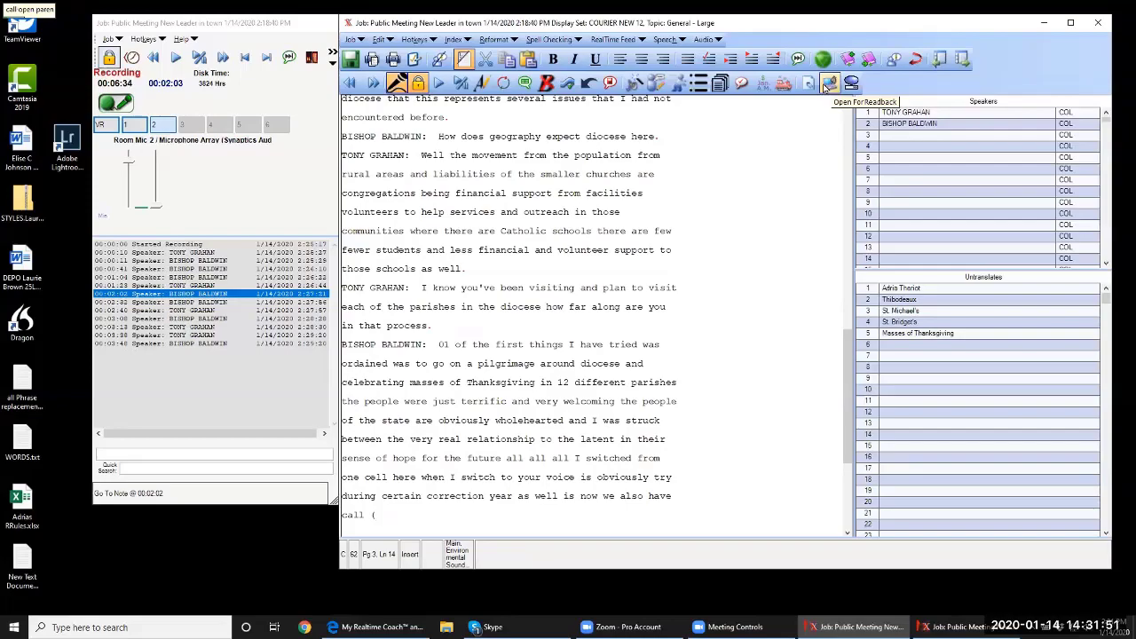
Open the TED TALK job of 12/23/2019 for readback from the list of current jobs
click(828, 85)
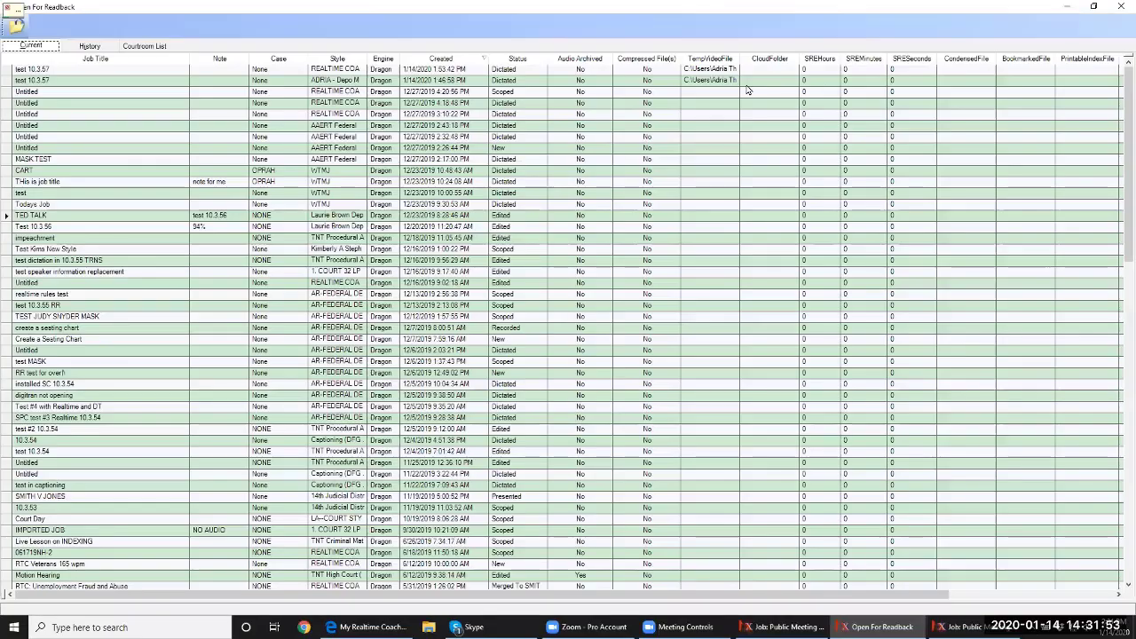
click(7, 239)
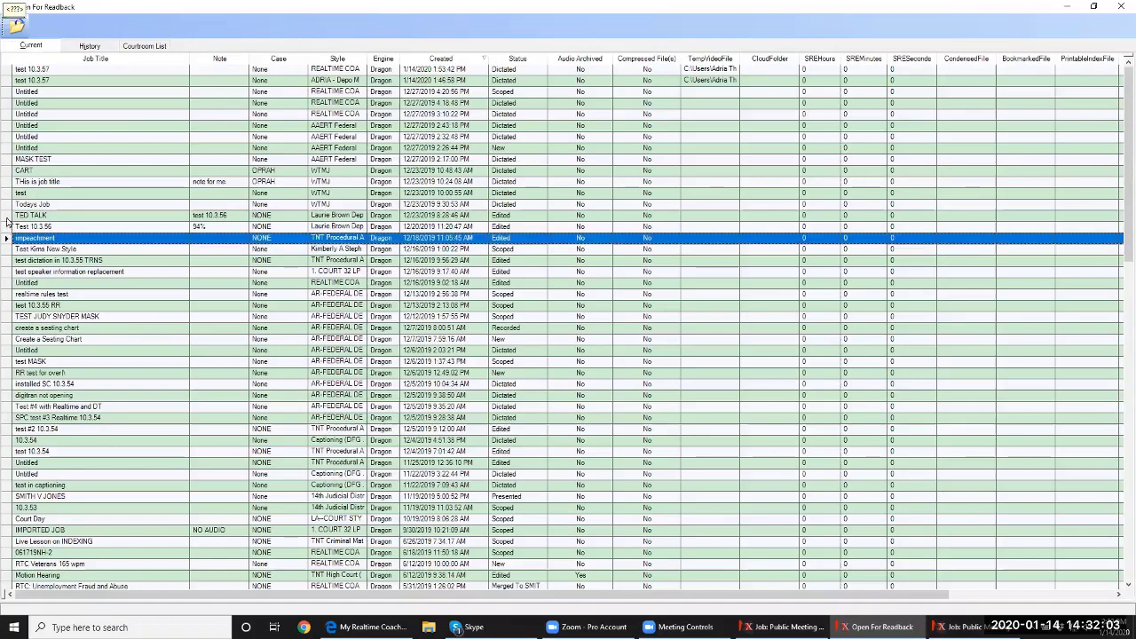
click(8, 217)
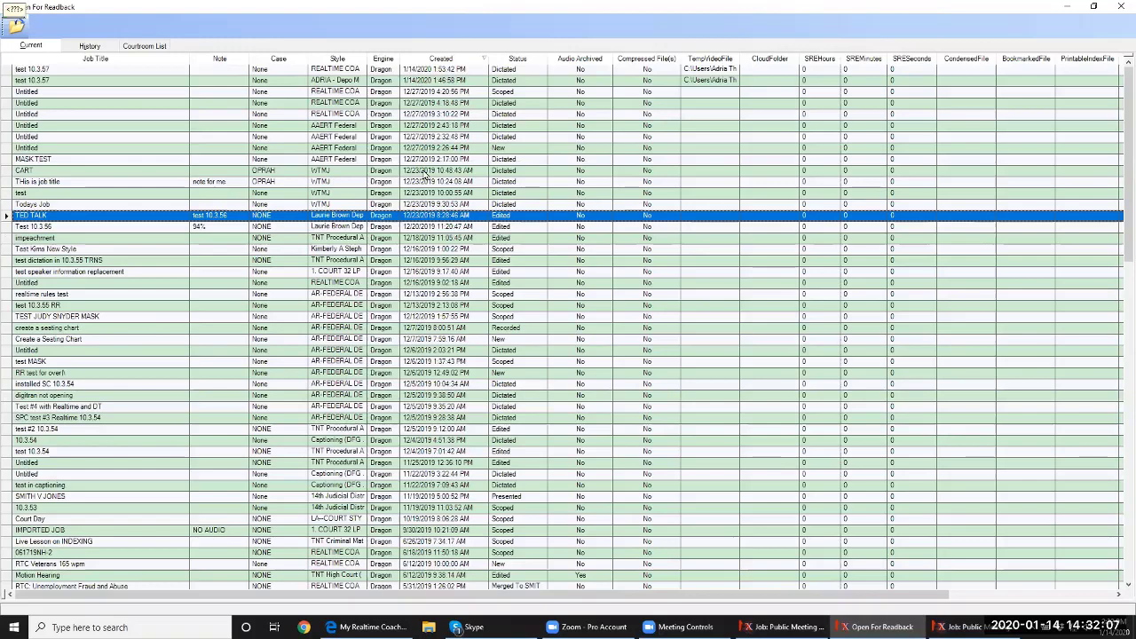
click(16, 28)
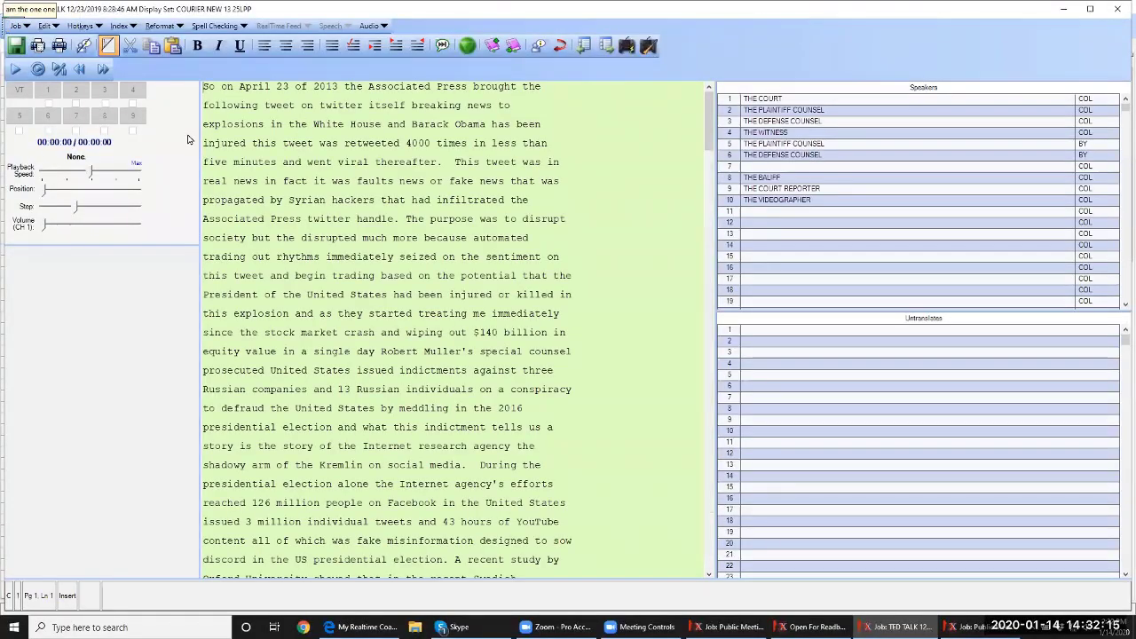
Raise the readback volume of channel 1 to maximum, try to play audio from lines 16 and 3, and close the TED TALK job
drag(45, 224, 116, 224)
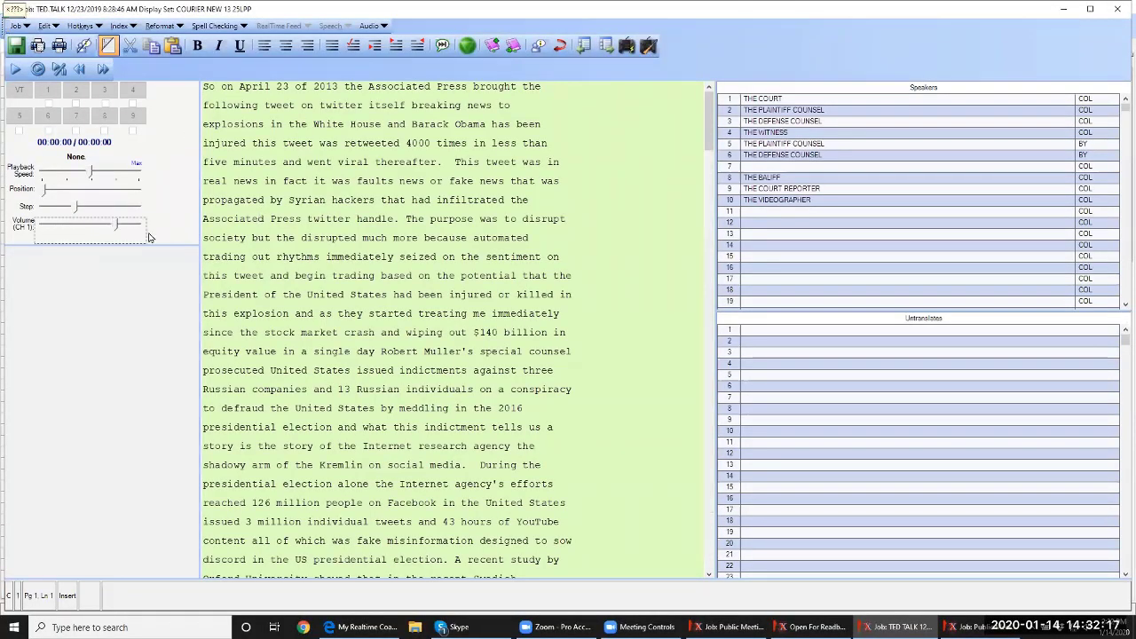
click(296, 373)
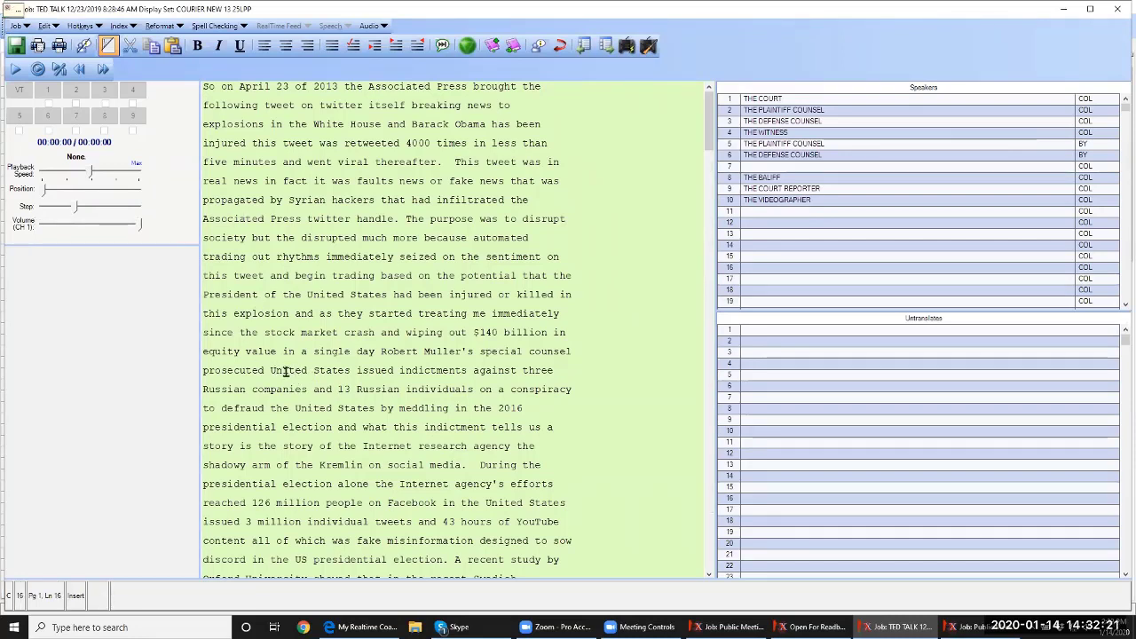
key(F5)
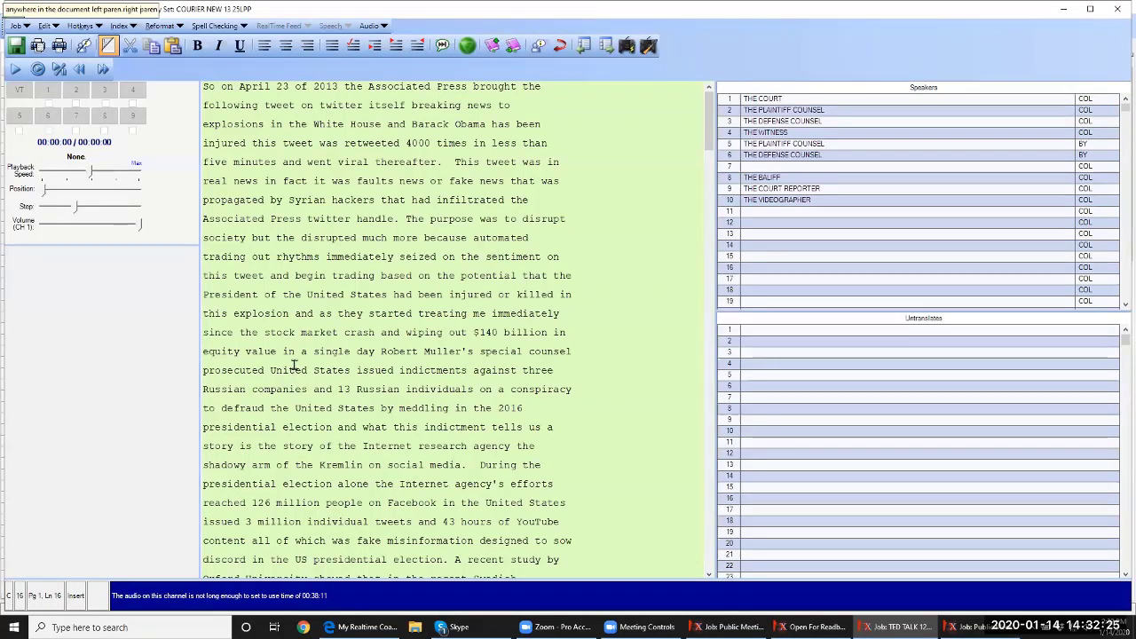
click(301, 127)
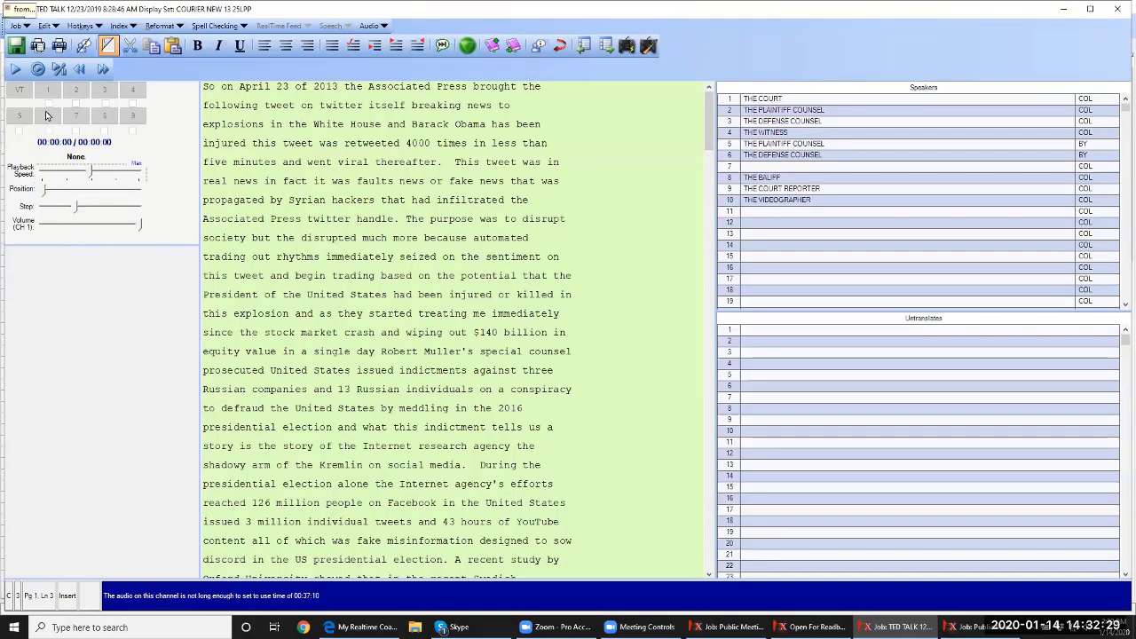
click(1118, 13)
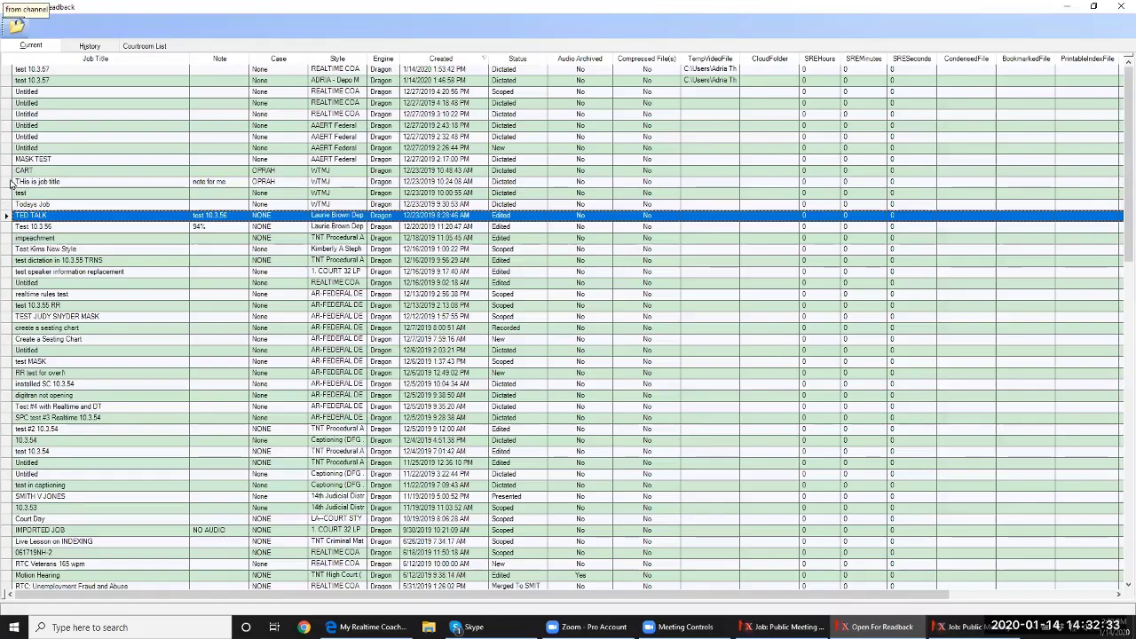
Reopen the list of current jobs available for readback, look it over and close it
click(8, 182)
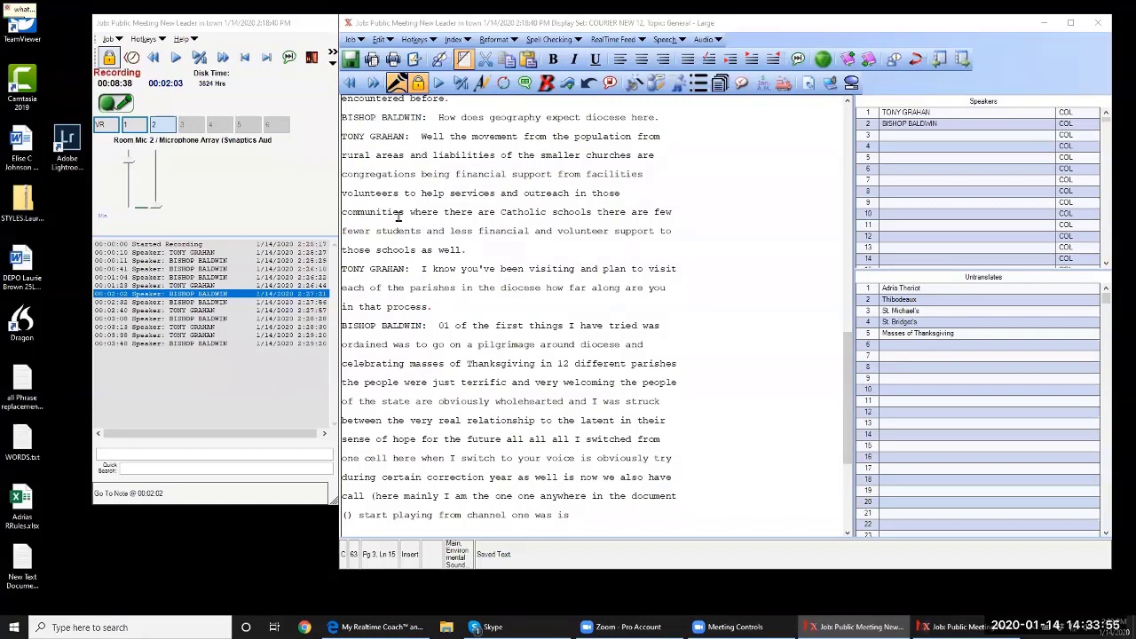
click(829, 88)
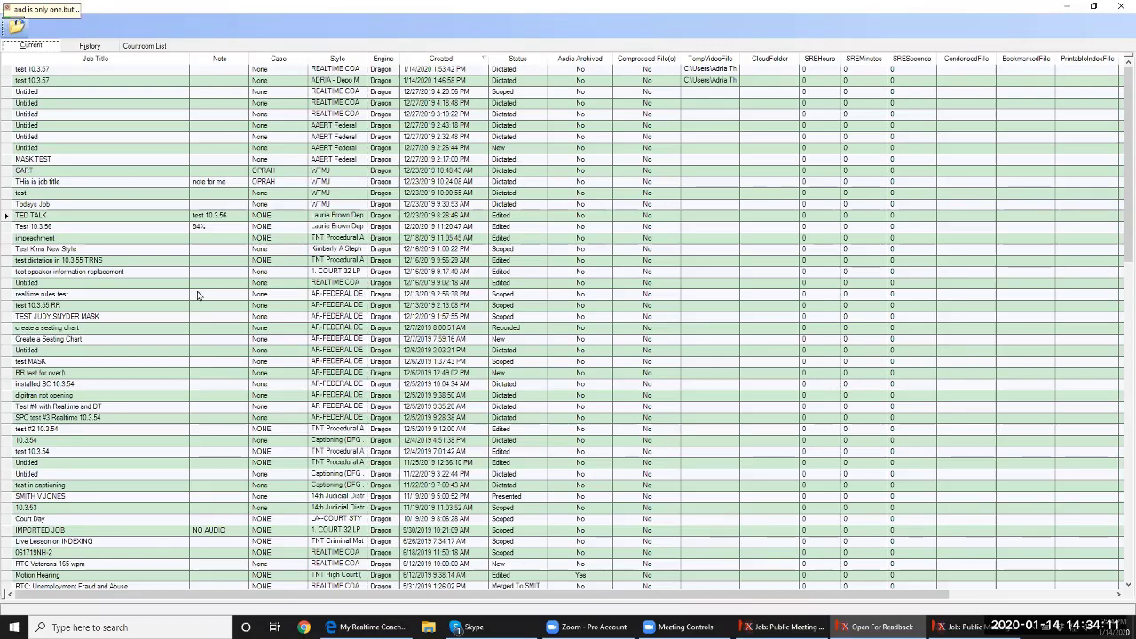
click(1121, 6)
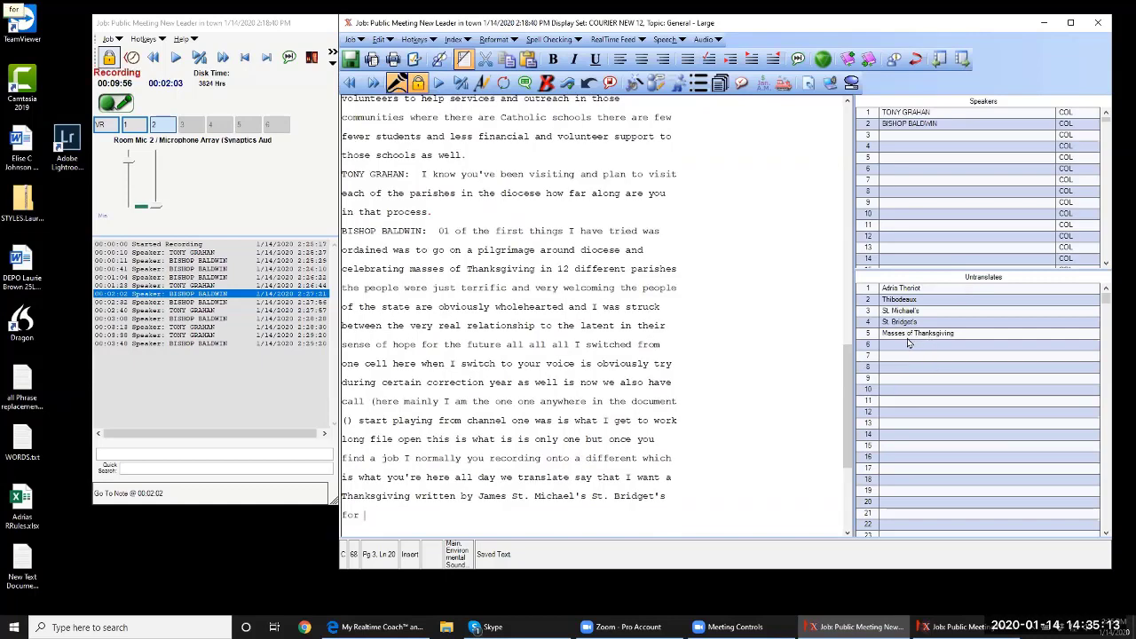
Stop dictating and show custom words only in the Vocabulary Editor, down to the *UNTRAN* entries
click(396, 81)
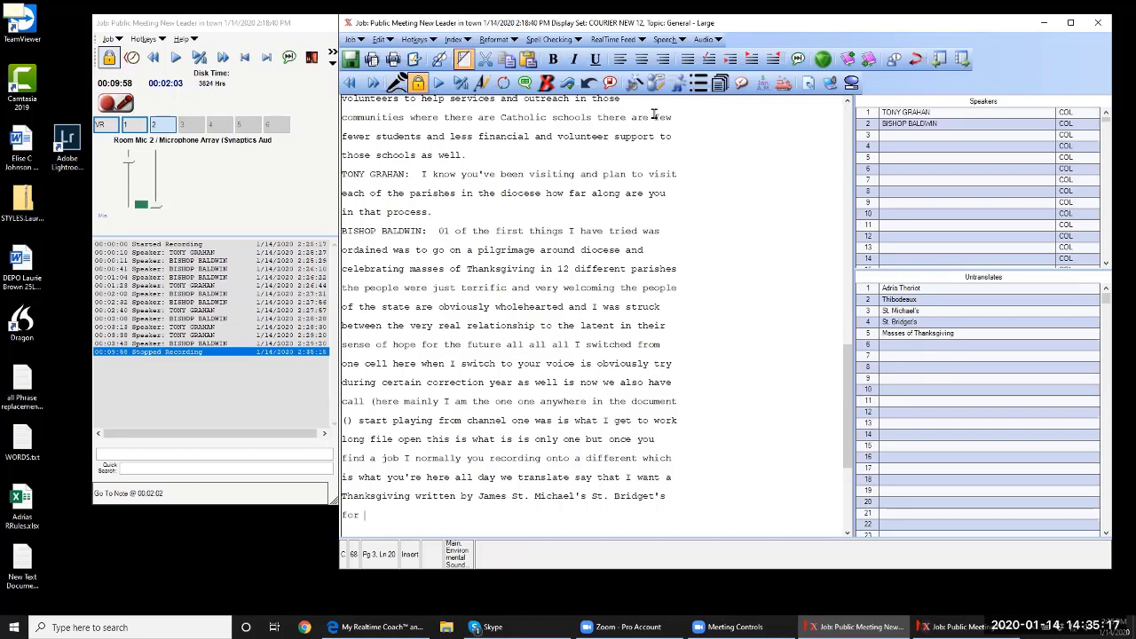
click(655, 83)
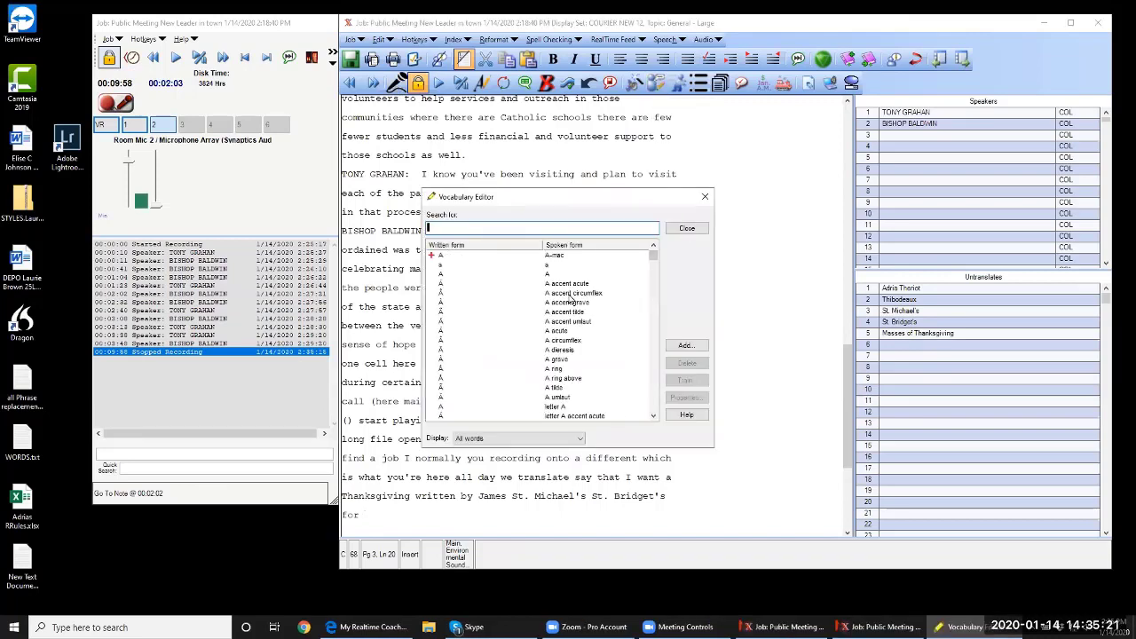
click(517, 438)
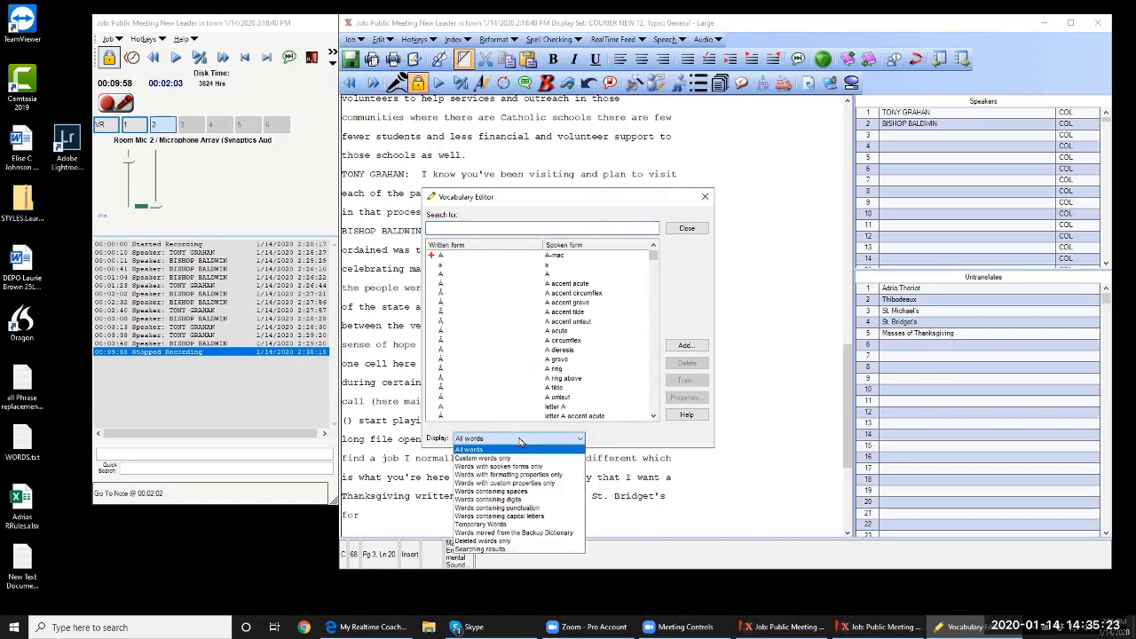
click(506, 448)
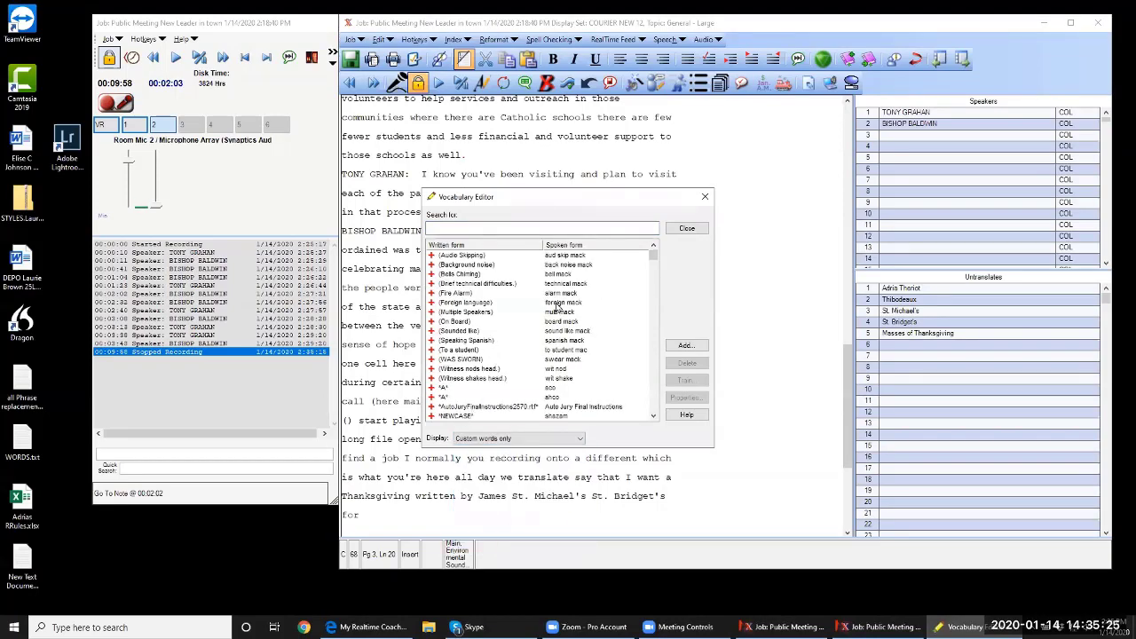
drag(653, 258, 651, 306)
scroll(646, 359, down, 3)
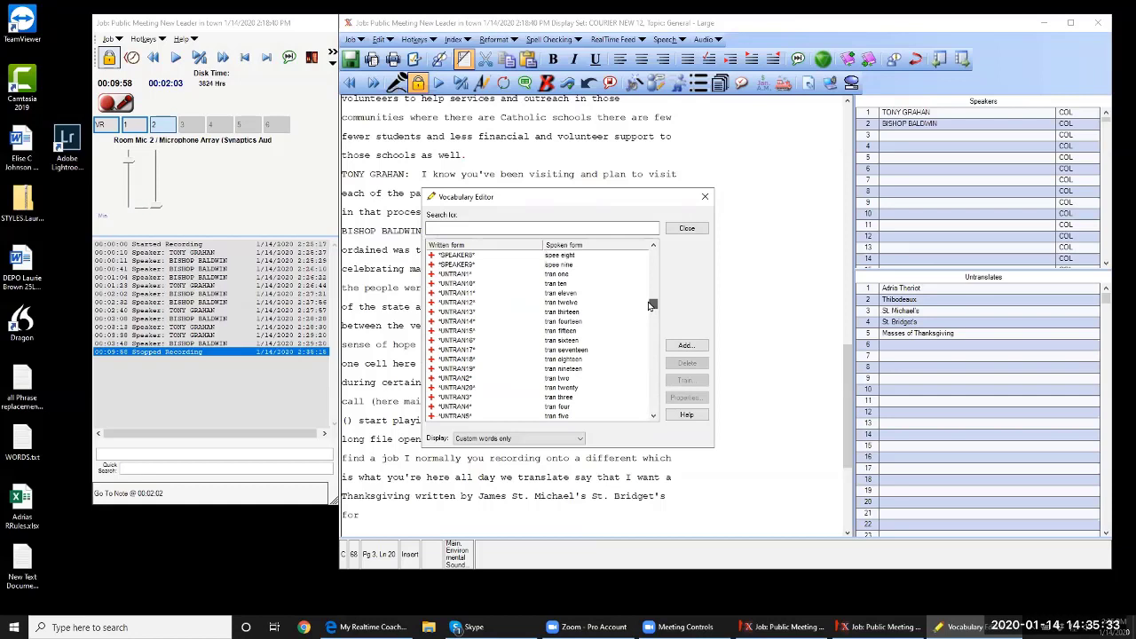
Train the spoken forms tran one, tran two and tran five together, save the training and close the Vocabulary Editor
click(452, 275)
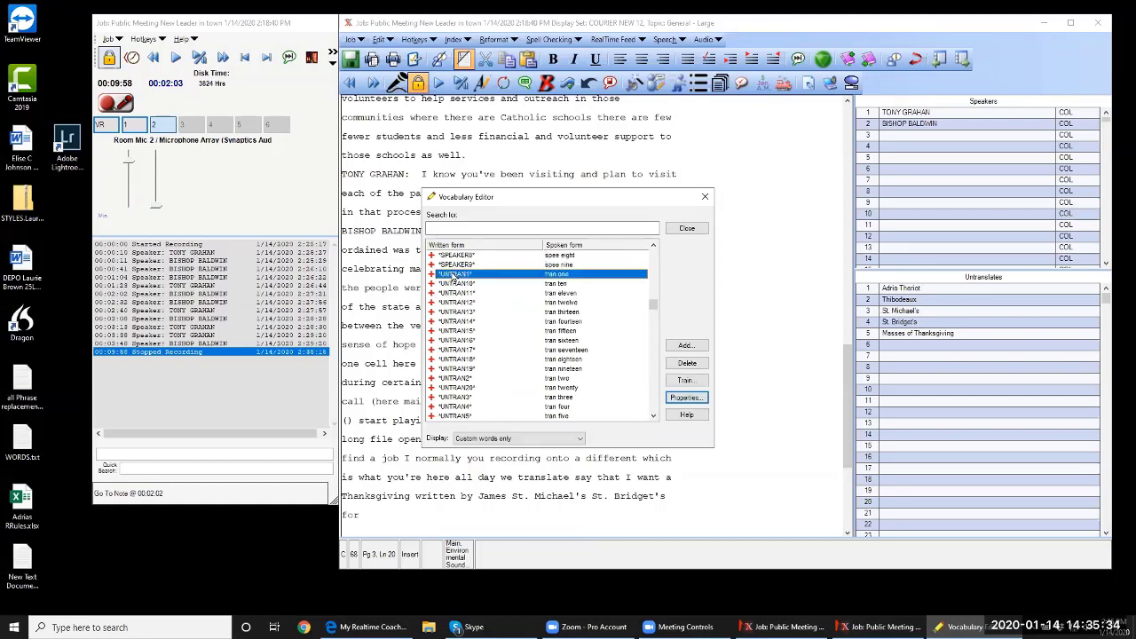
ctrl+click(448, 380)
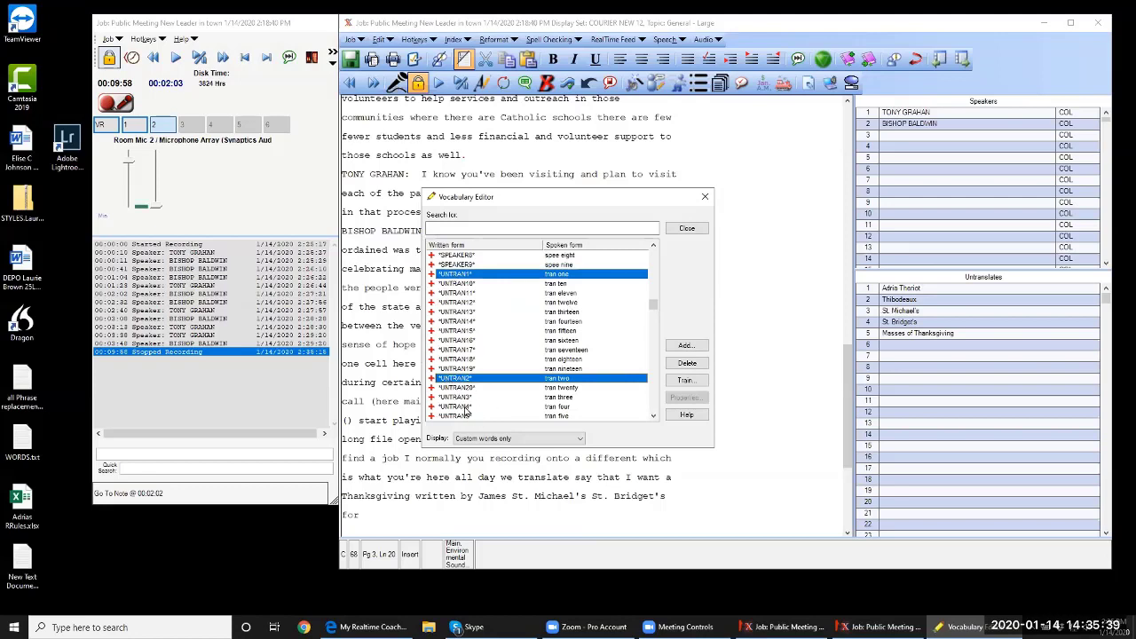
ctrl+click(458, 416)
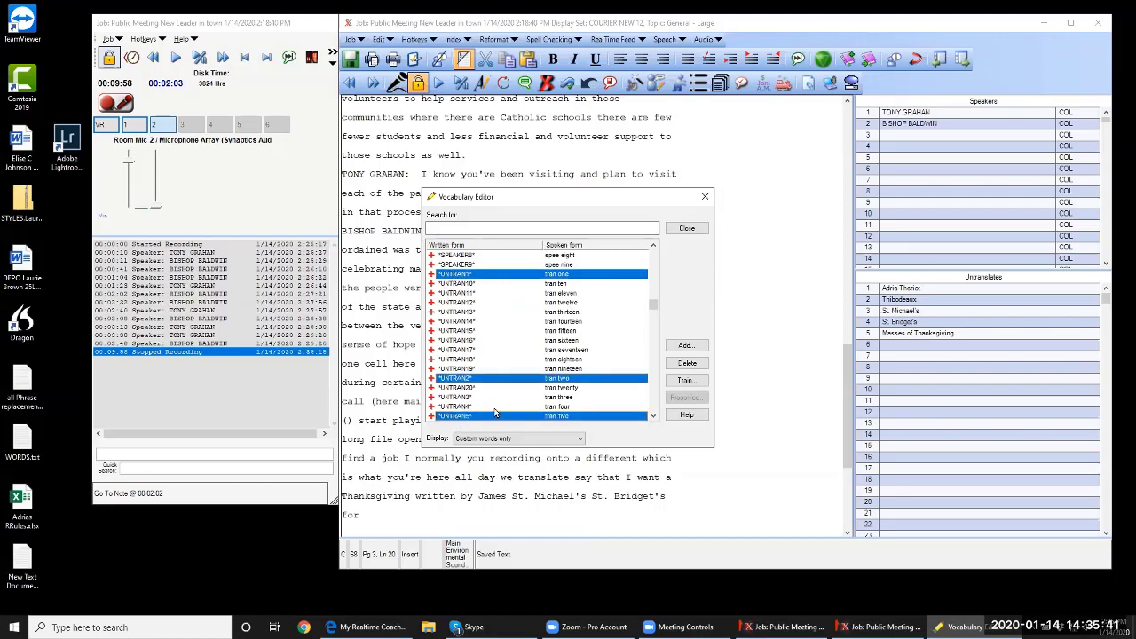
click(682, 381)
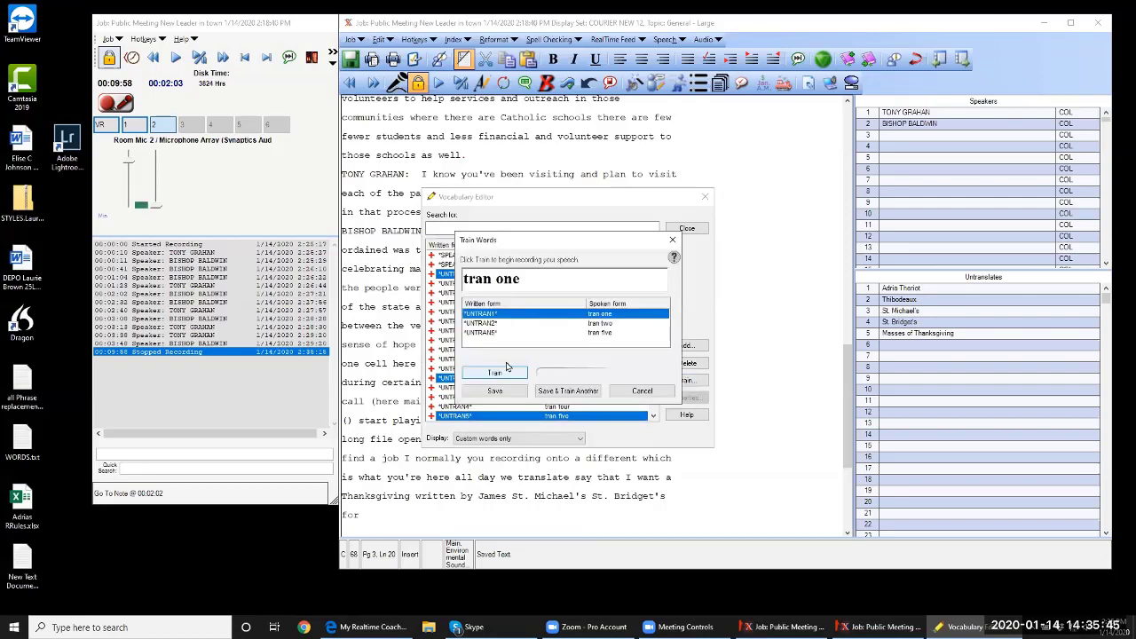
click(498, 373)
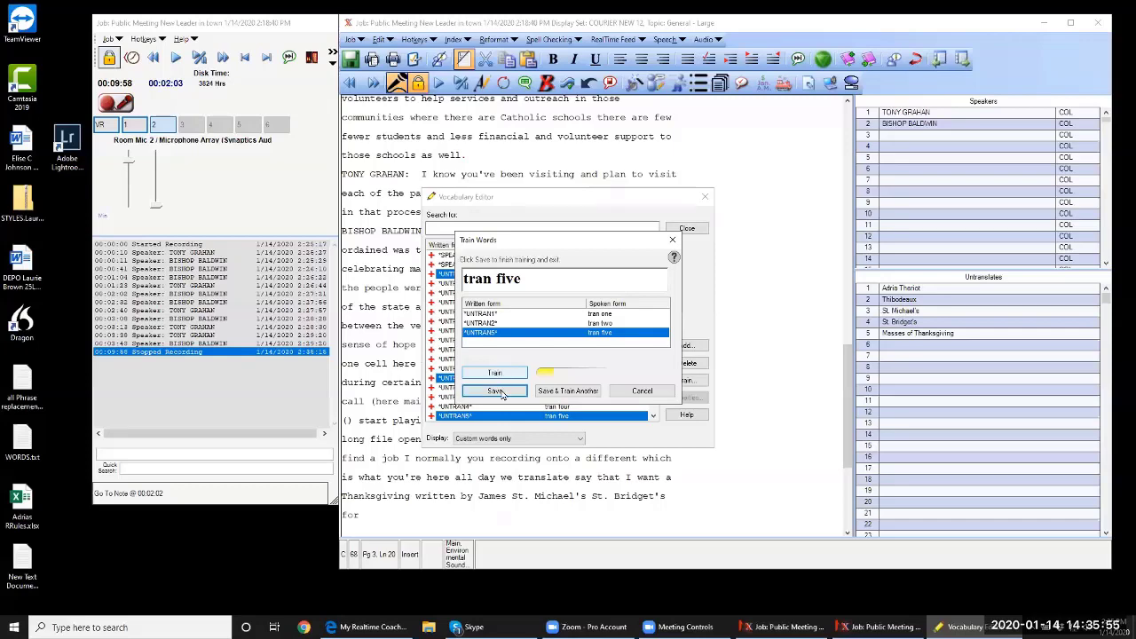
click(501, 391)
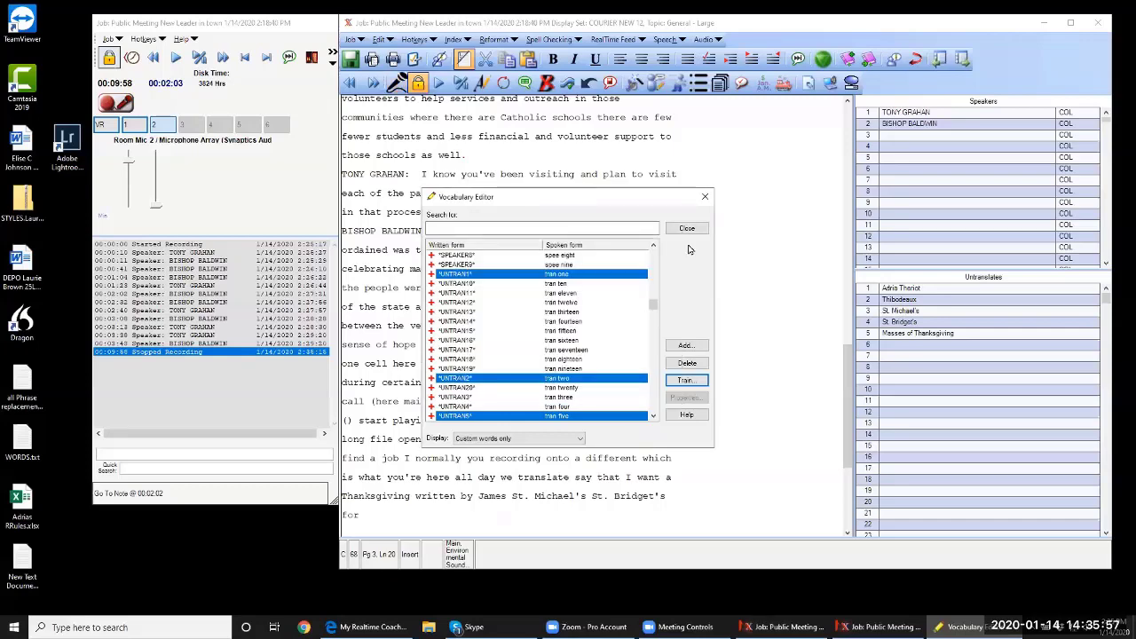
click(687, 229)
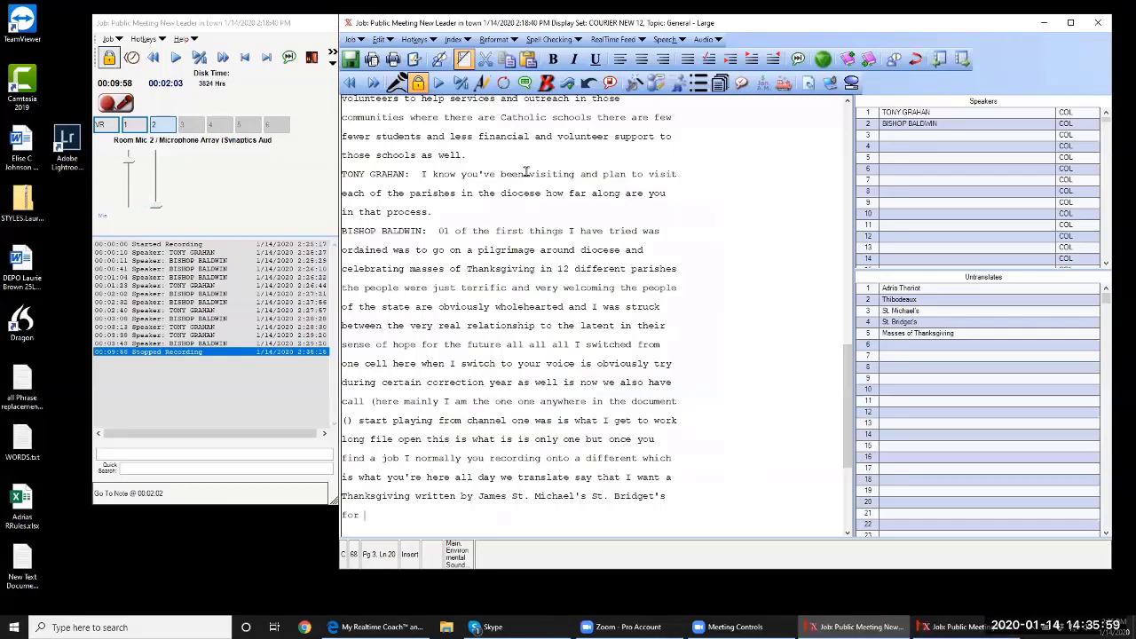
Dictate untranslates 1, 2 and 5 at the transcript's end, and try further untranslate commands from 6 upward in a second dictation
click(396, 84)
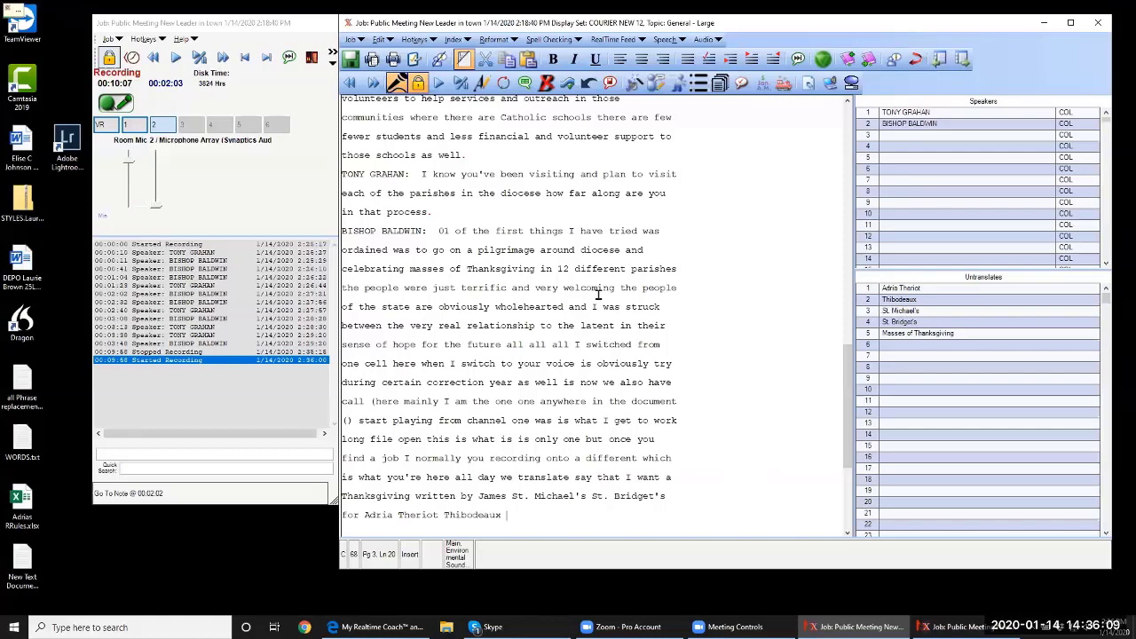
click(396, 83)
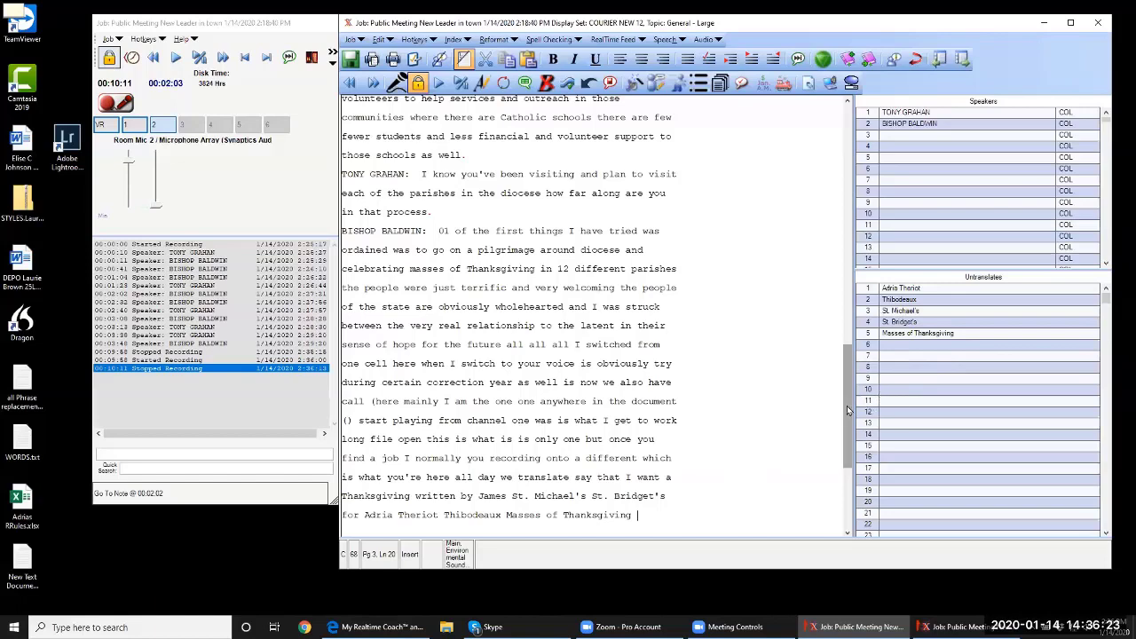
drag(847, 418, 844, 470)
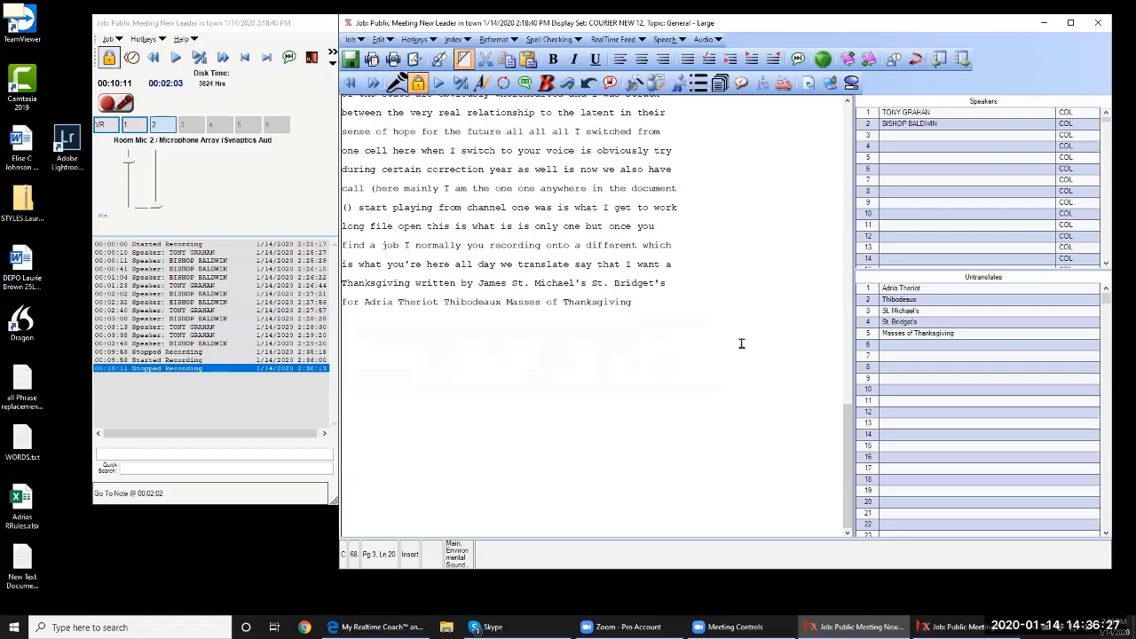
click(397, 83)
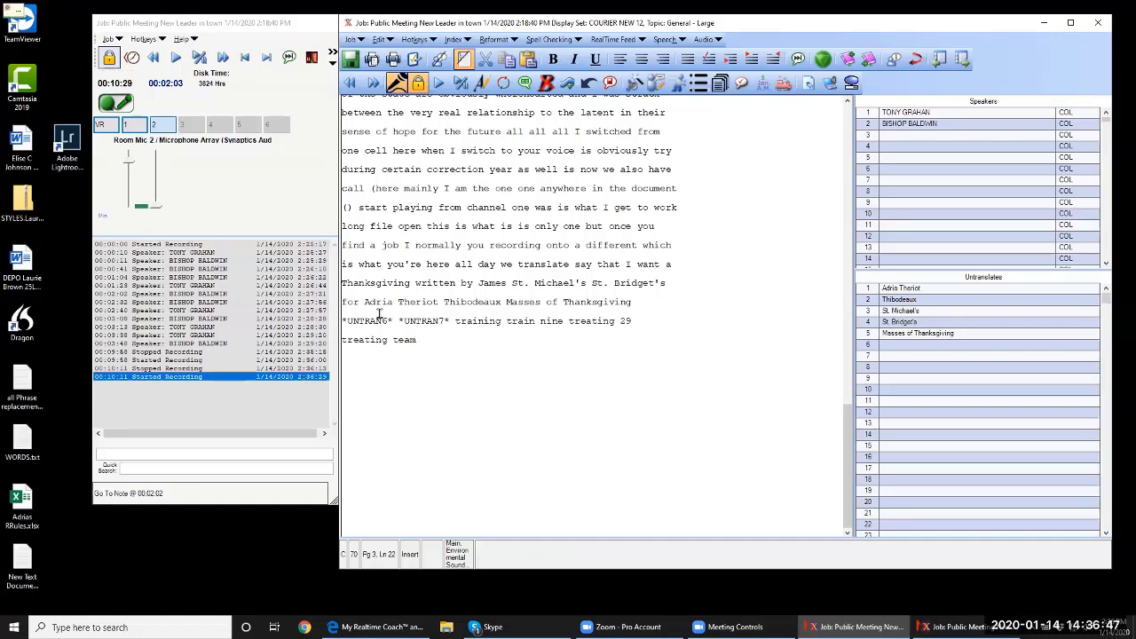
click(391, 89)
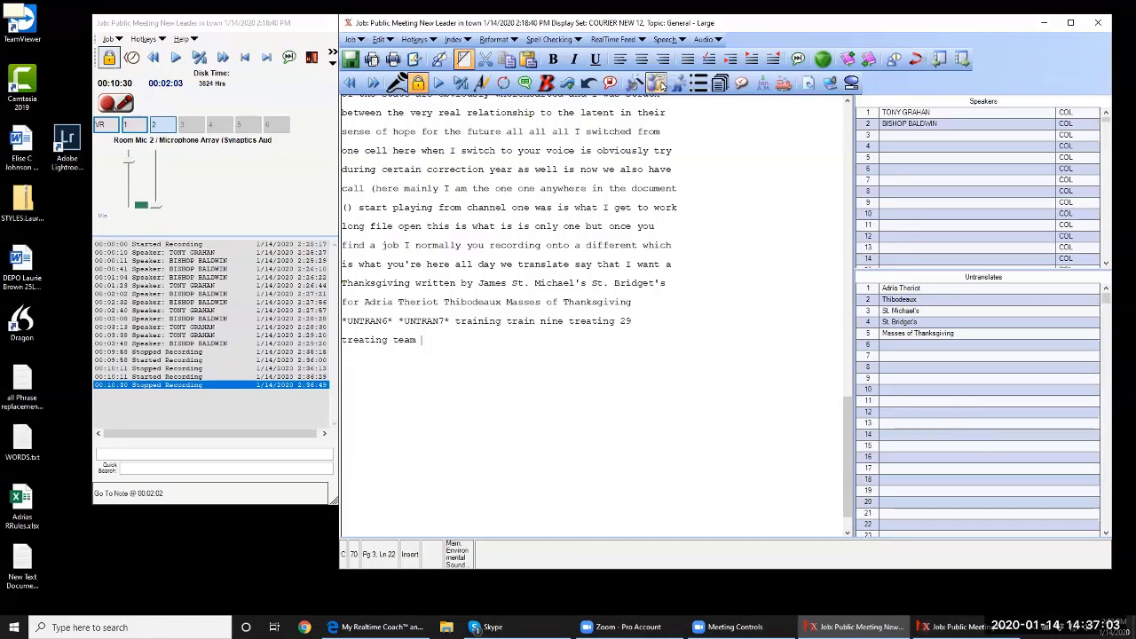
Train the spoken form tran eight for the custom word *UNTRAN8* and save it in the Vocabulary Editor
click(657, 82)
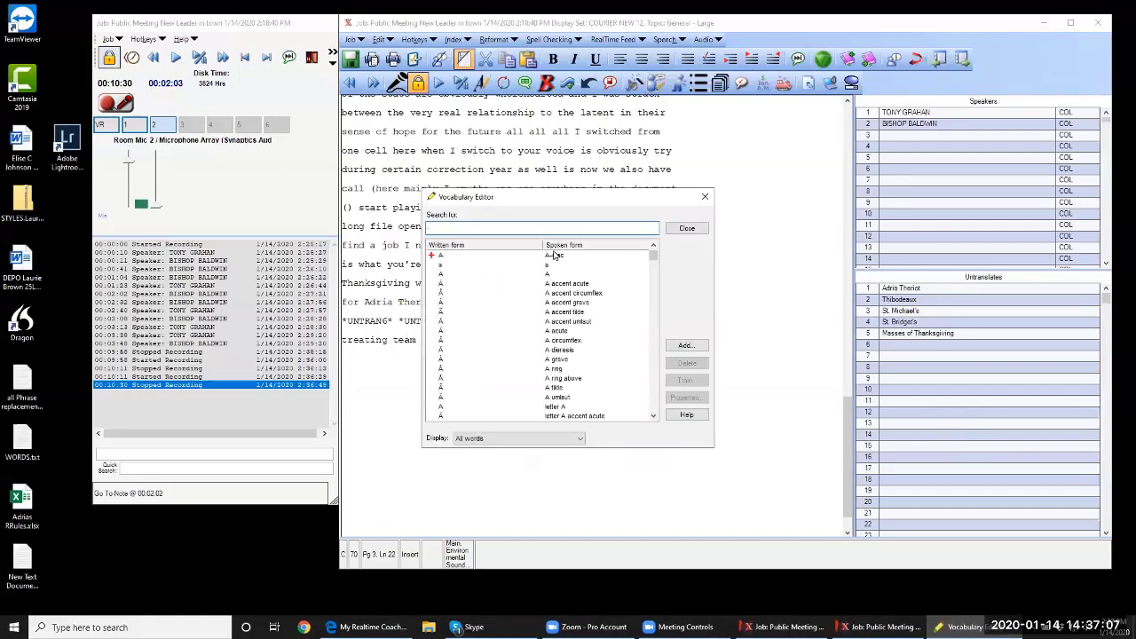
click(485, 438)
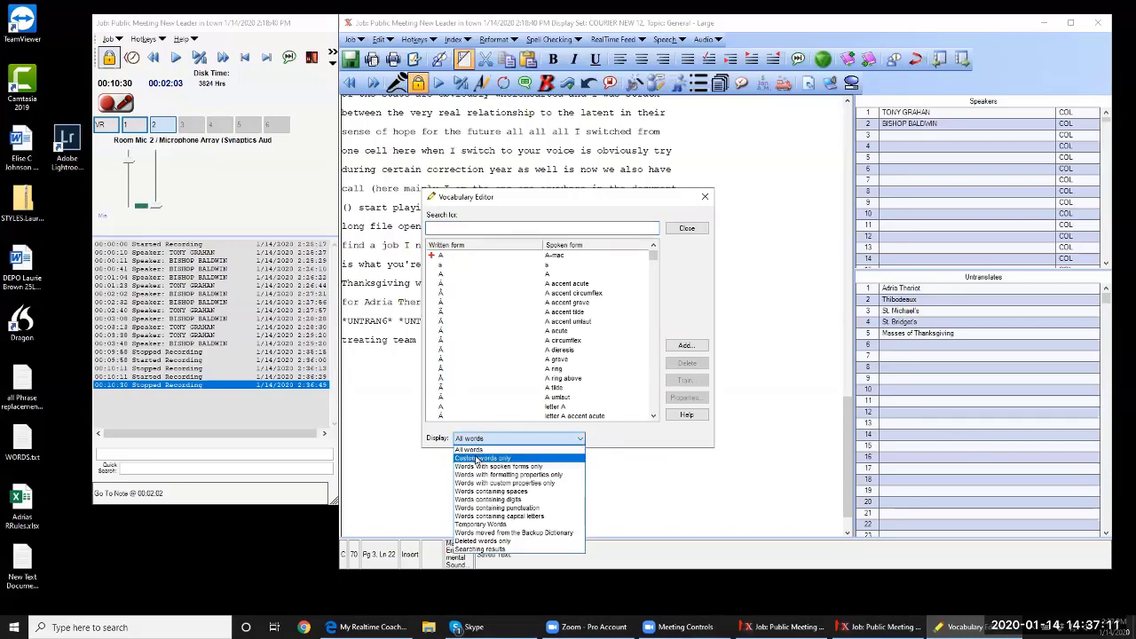
click(477, 458)
scroll(475, 324, down, 5)
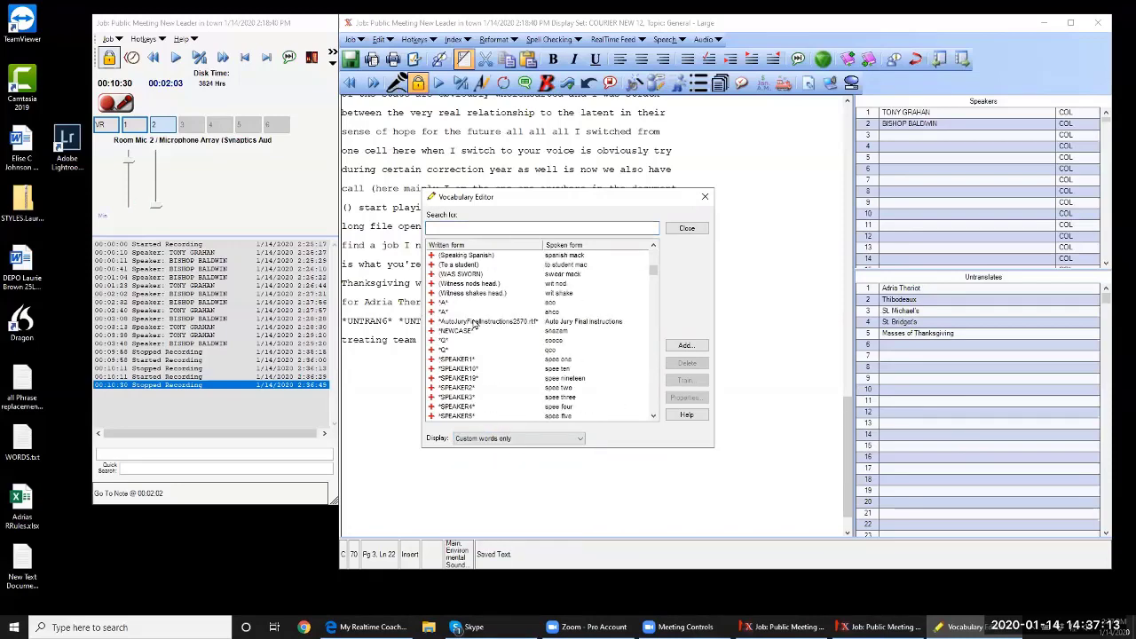
scroll(474, 324, down, 4)
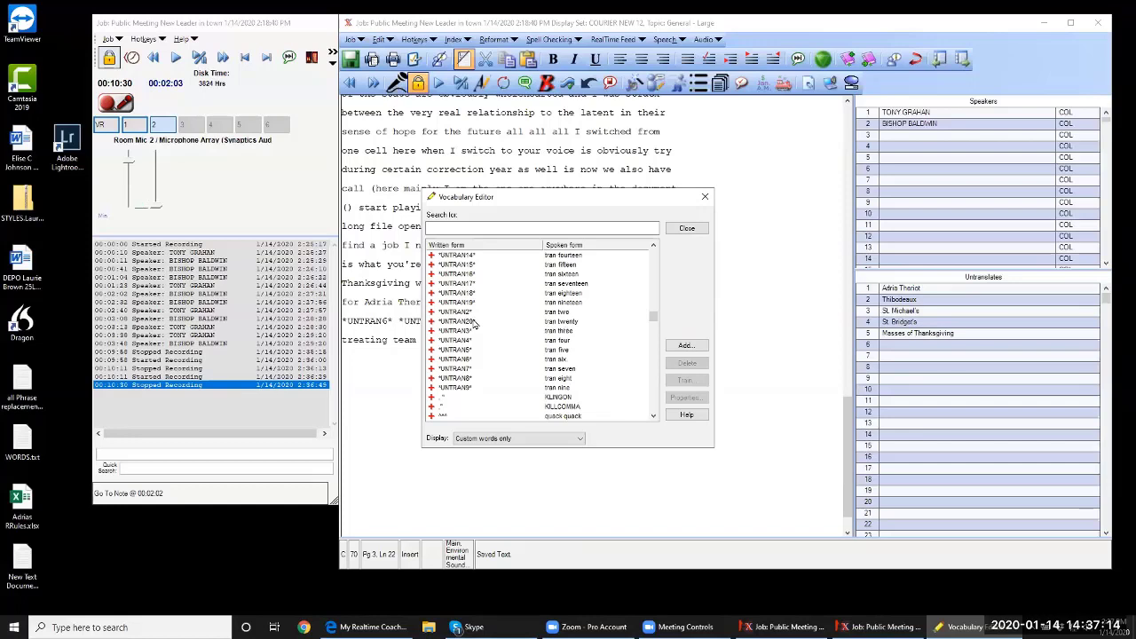
click(463, 379)
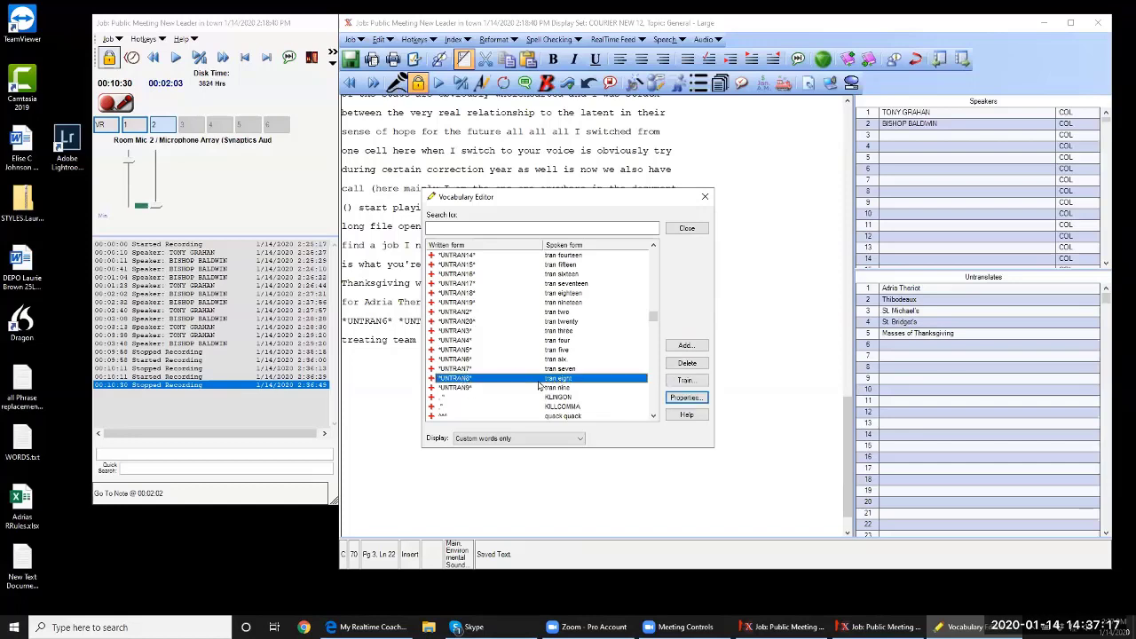
click(696, 382)
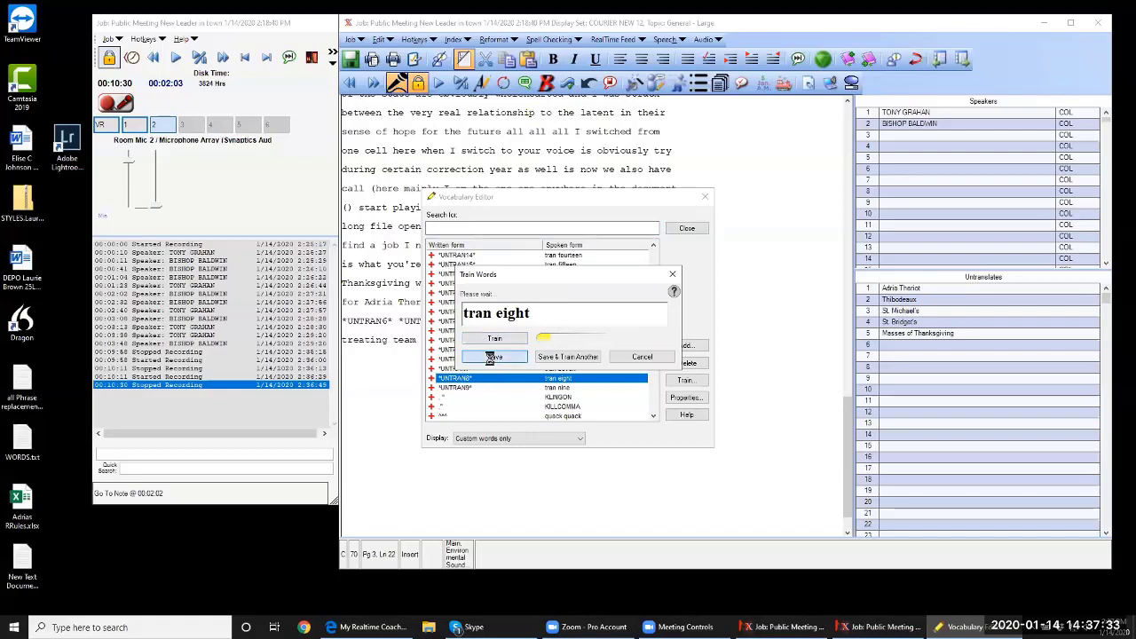
click(490, 357)
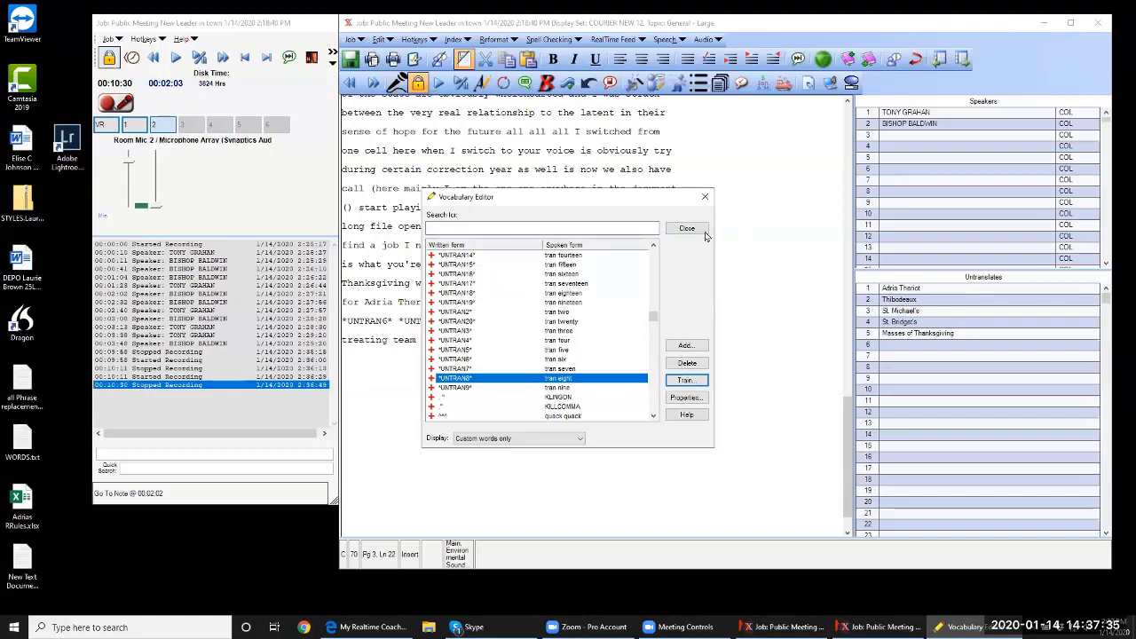
click(696, 229)
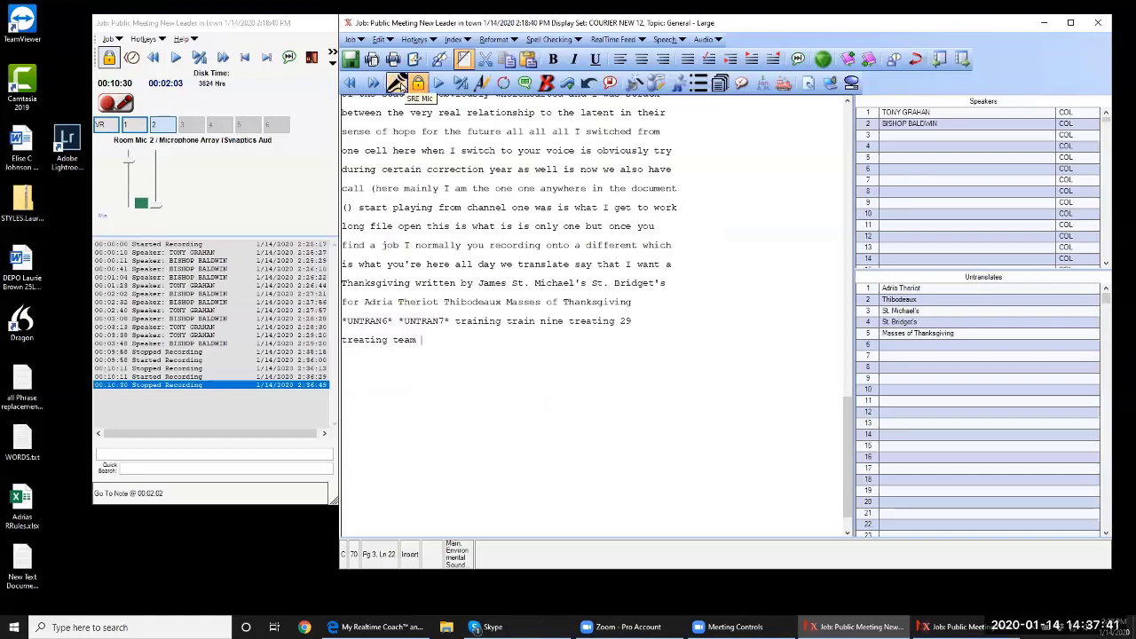
Dictate the tran eight command several times at the transcript's end and stop the microphone
click(395, 83)
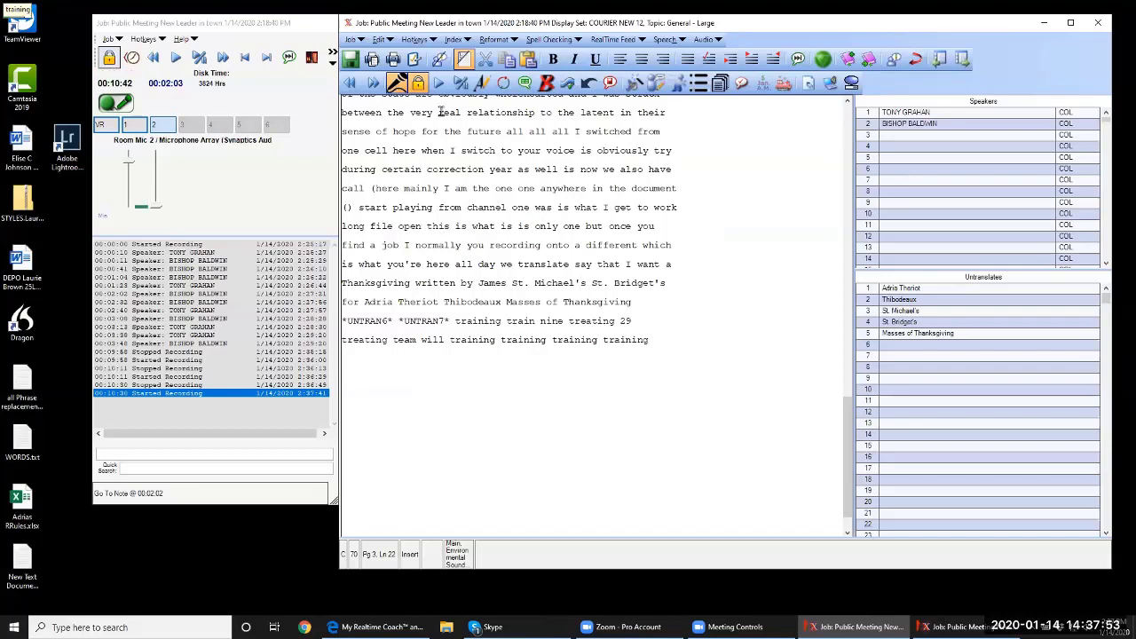
click(399, 83)
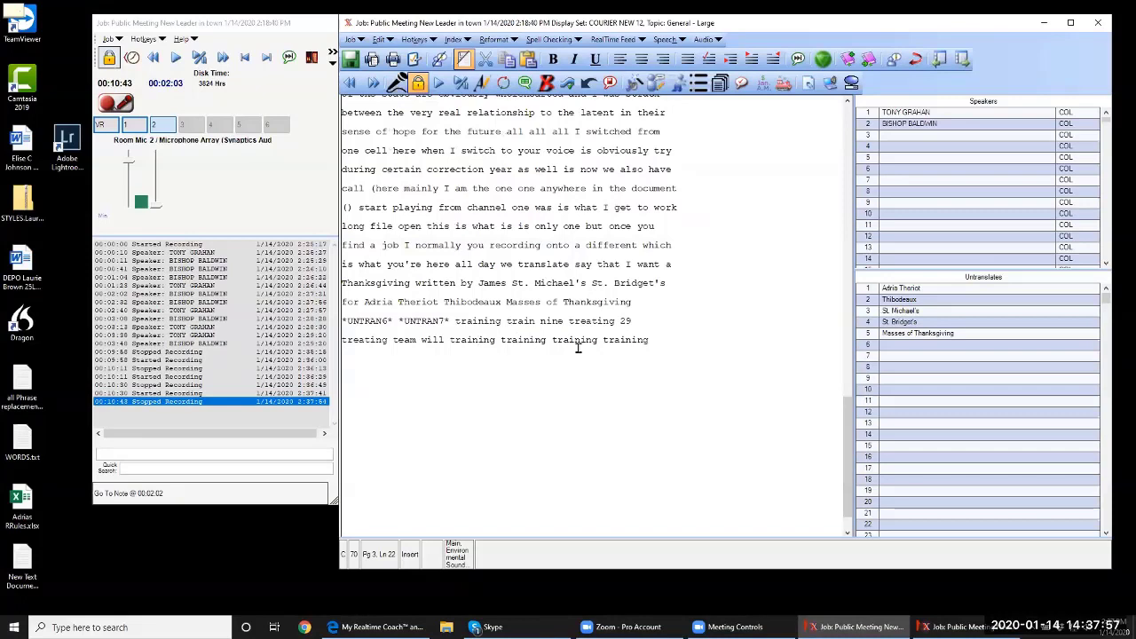
Correct the misrecognized word "training" on the transcript's last line to *UNTRAN8* in correction mode
click(483, 85)
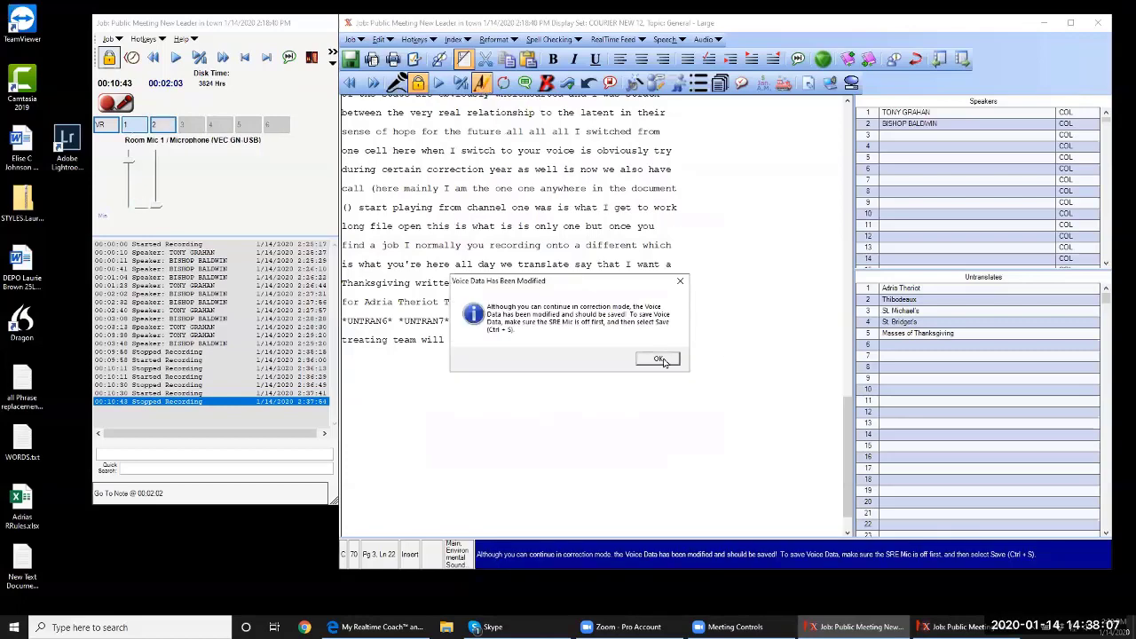
click(658, 358)
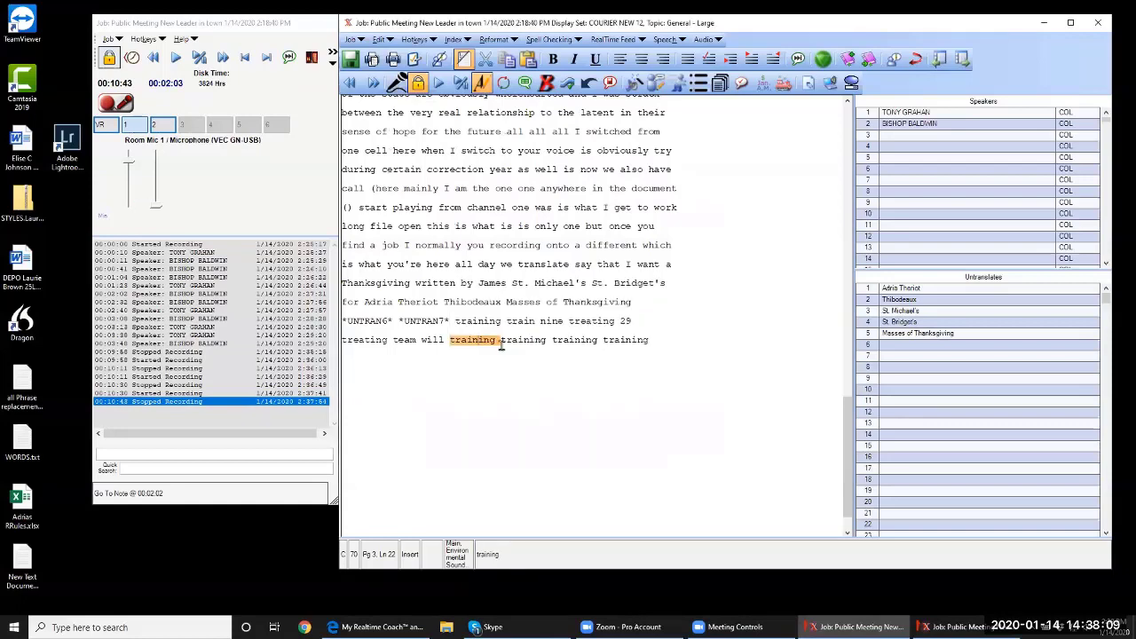
click(493, 341)
key(BackSpace)
key(BackSpace)
key(BackSpace)
key(BackSpace)
key(BackSpace)
key(BackSpace)
key(BackSpace)
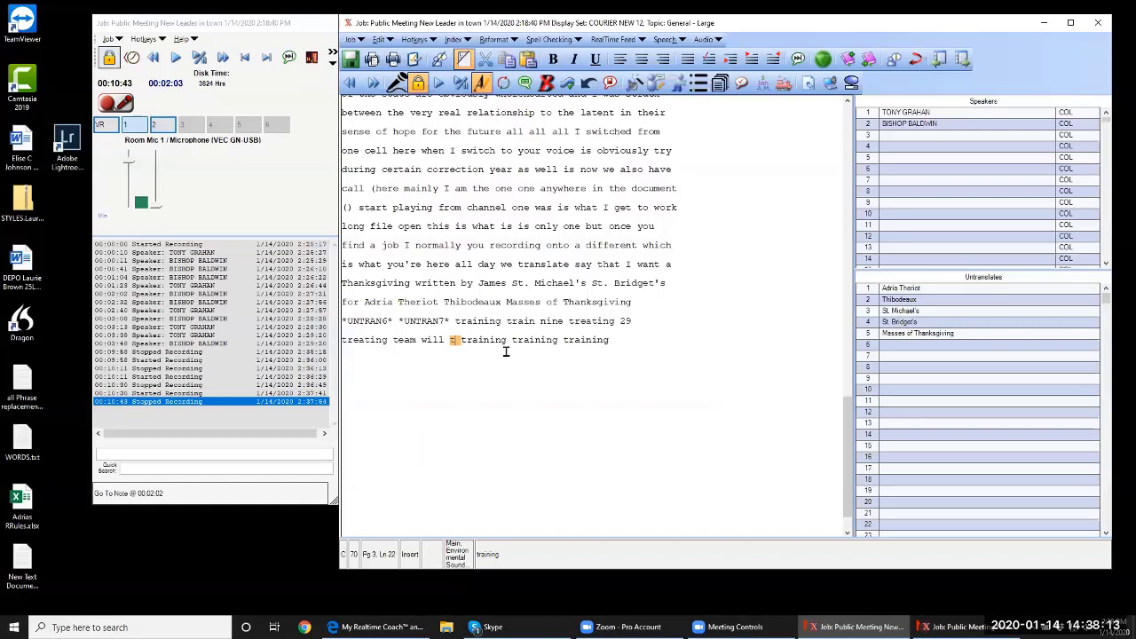
key(BackSpace)
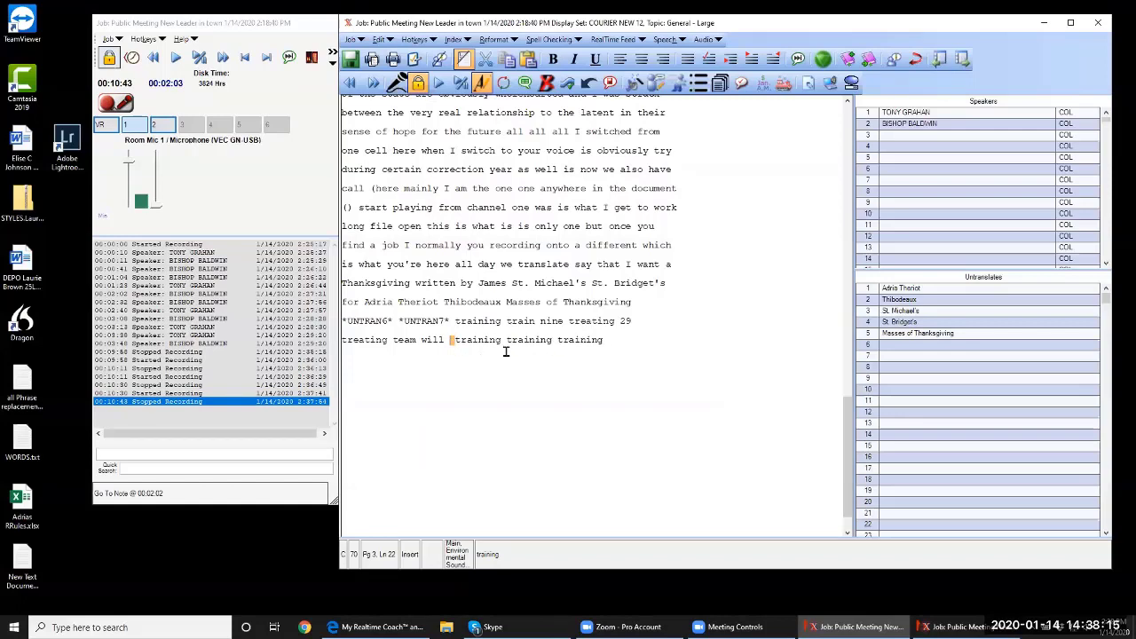
text(*)
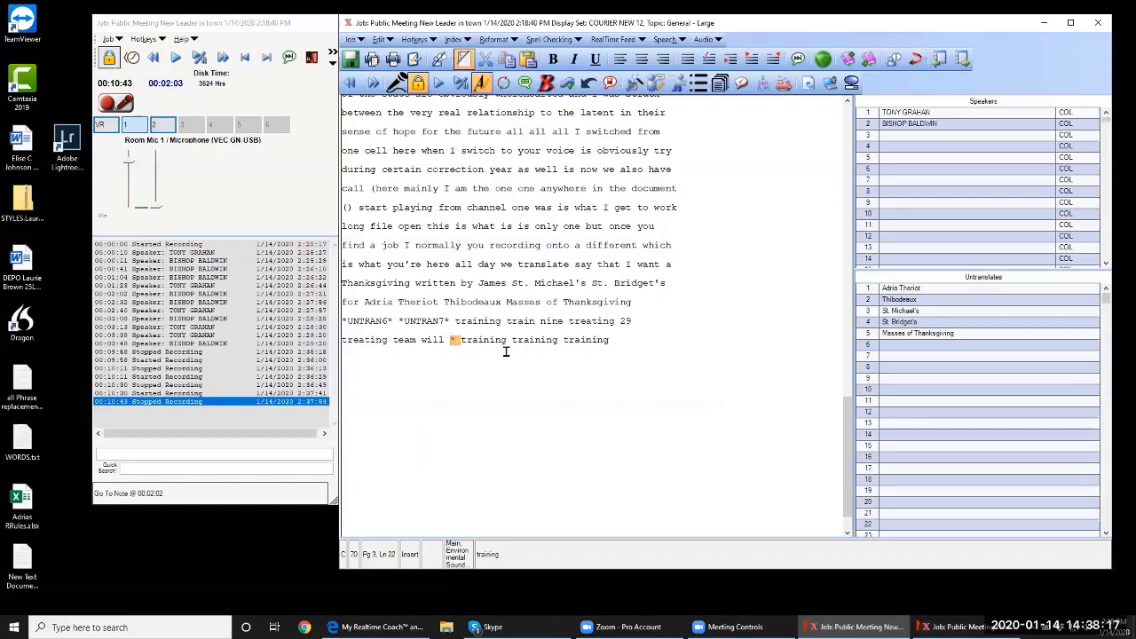
text(UNTRAN8)
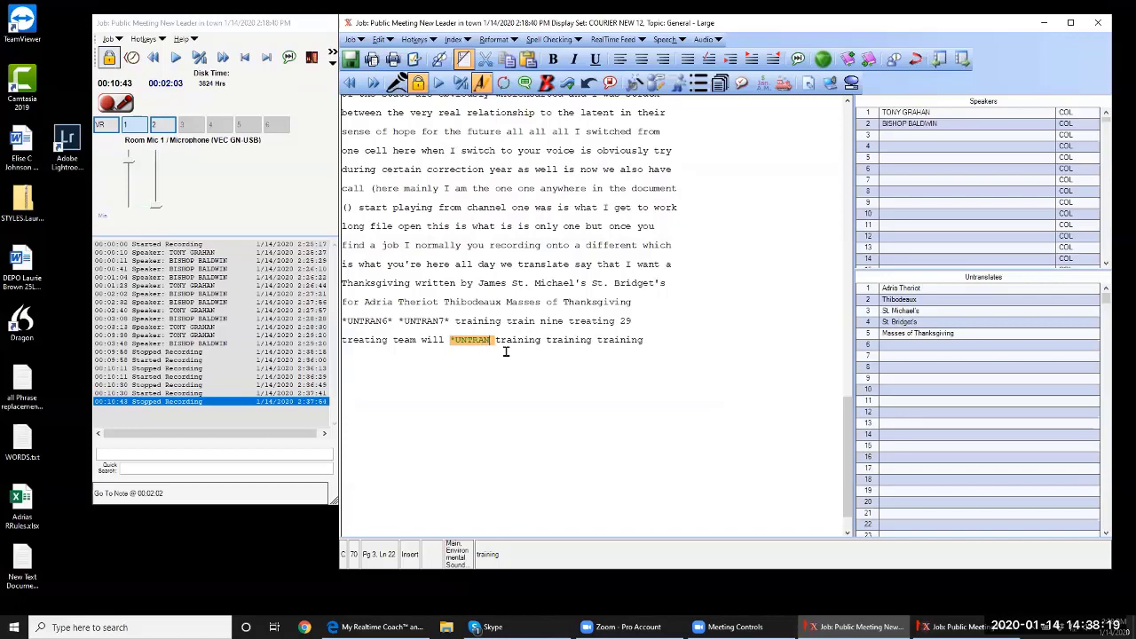
text(*)
key(Right)
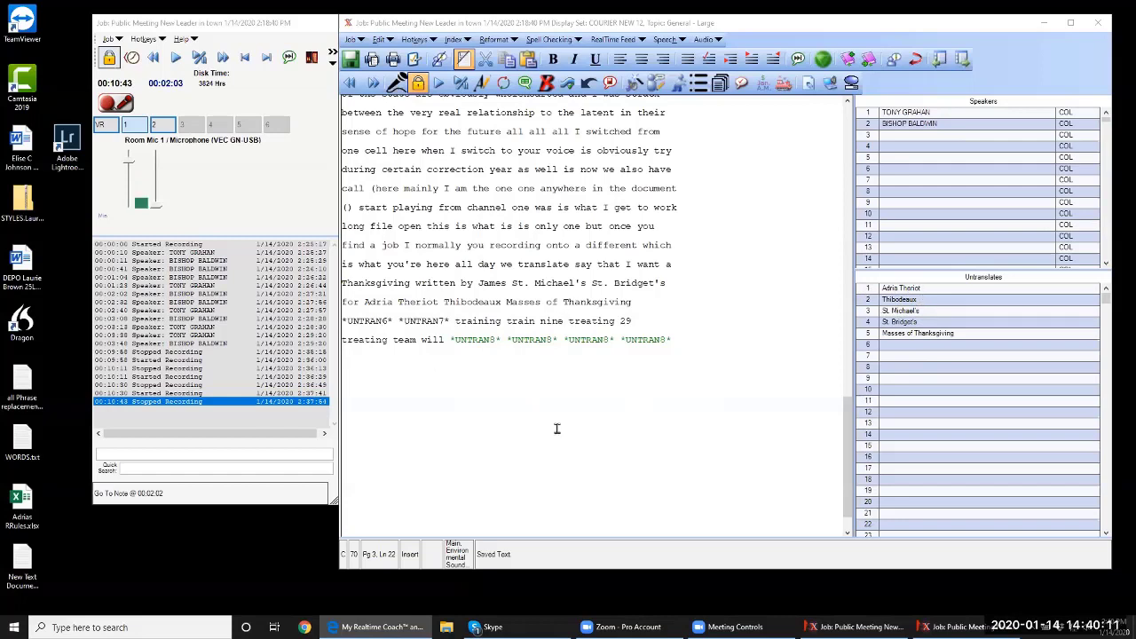
Define untranslate 6 as "to within a reasonable degree of medical certainty" and dictate its command at the transcript's end
click(912, 346)
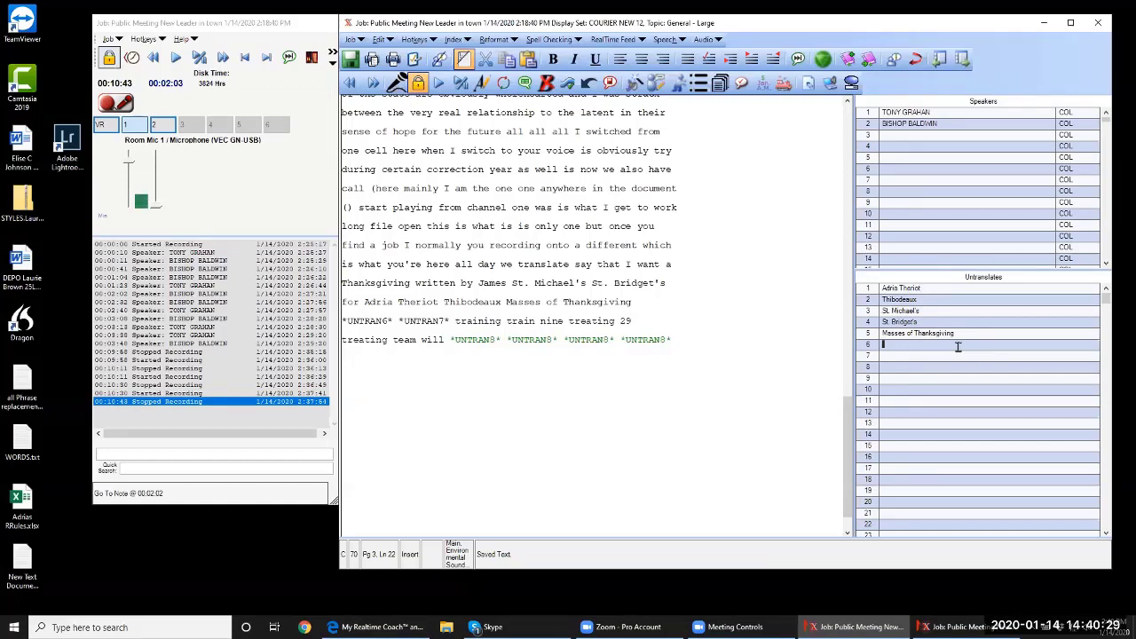
text(Io within a reasonabl)
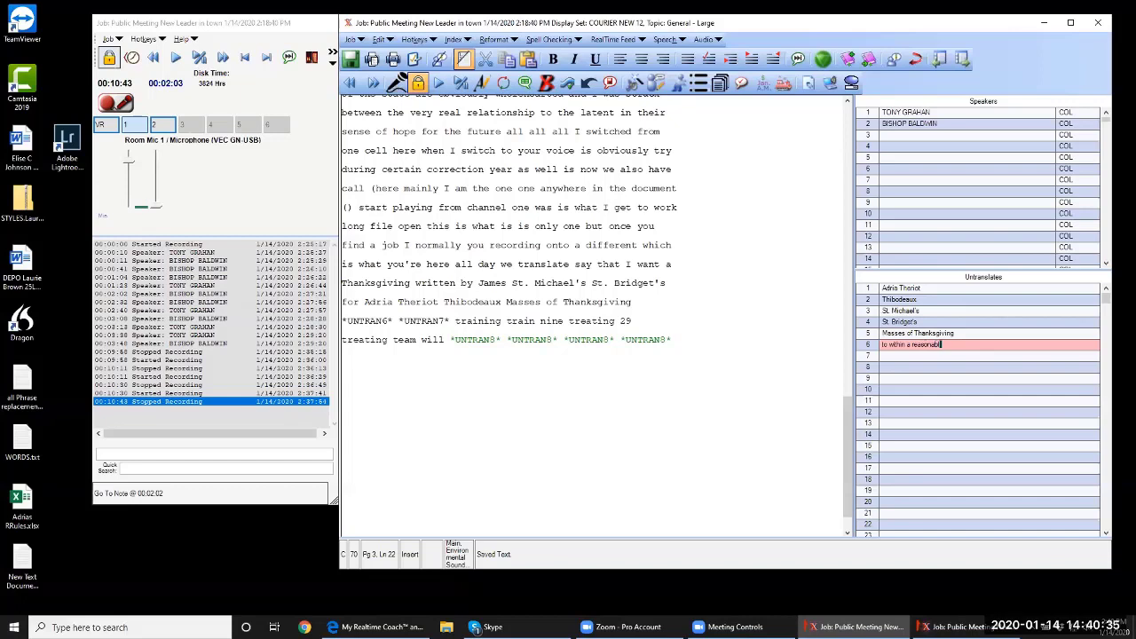
text(ee of medical certainty)
key(Return)
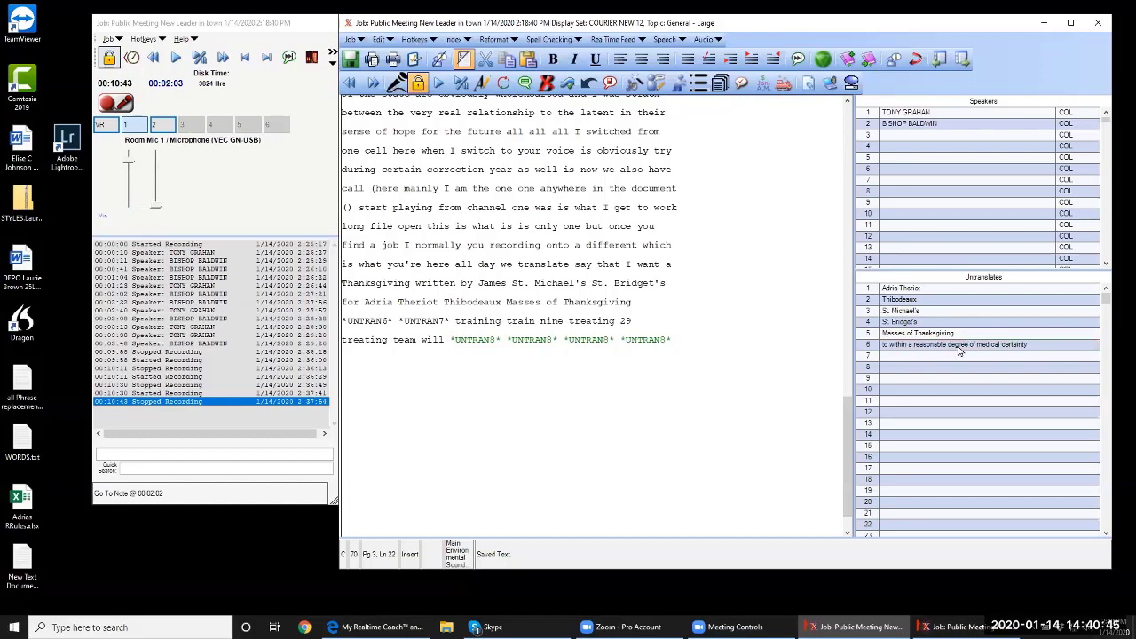
click(395, 83)
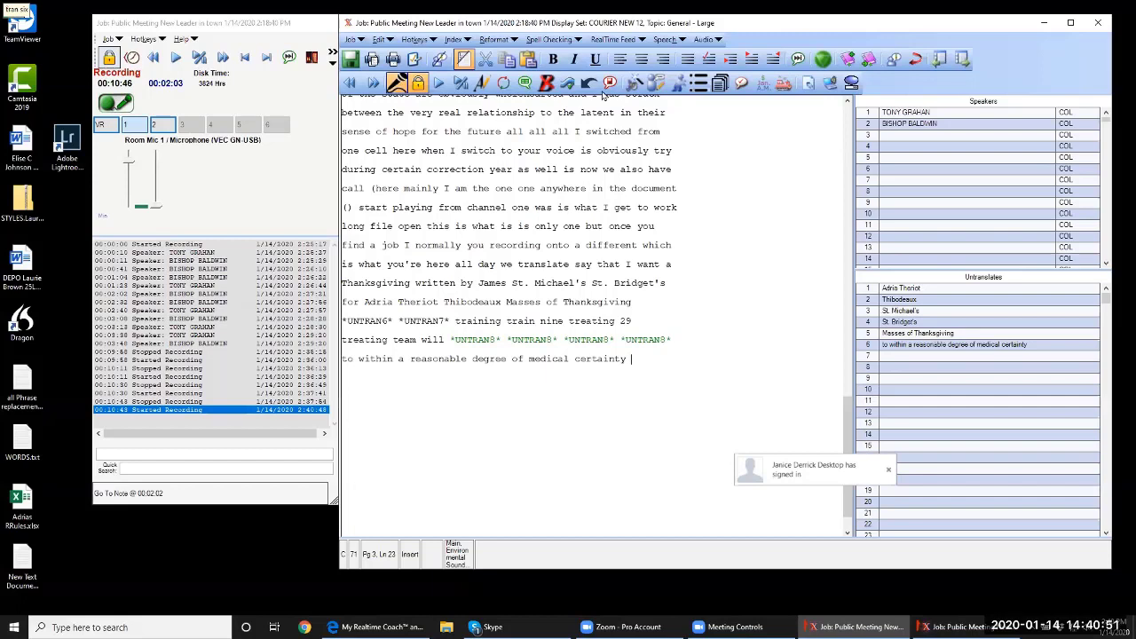
click(395, 83)
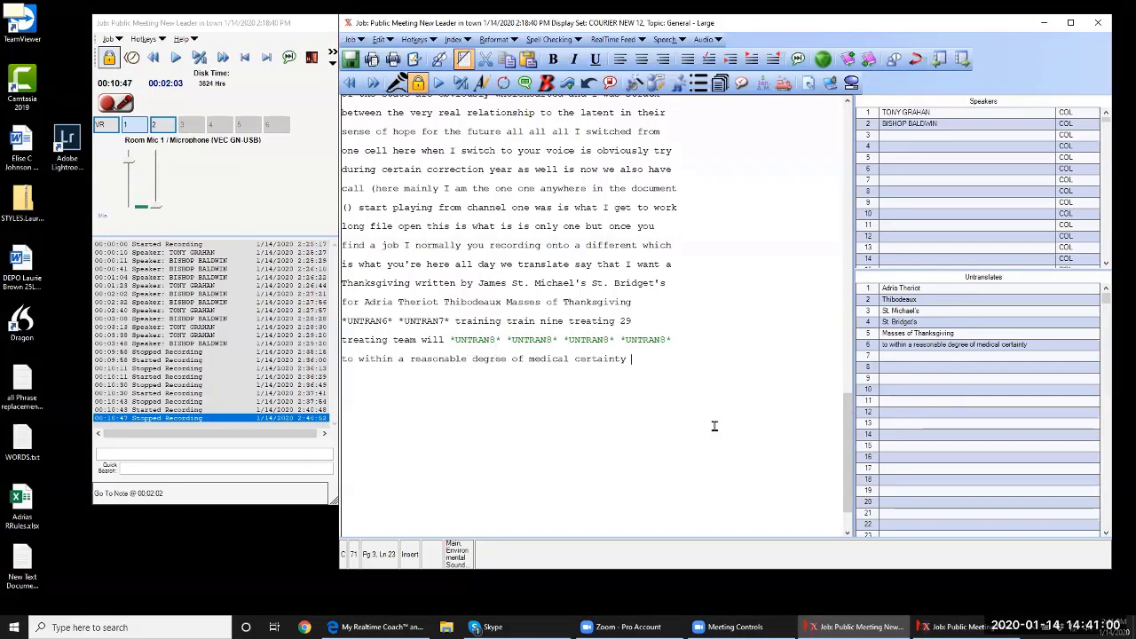
Define untranslate 7 as "supercalifragilisticexpealidocious" in the Untranslates list
click(893, 355)
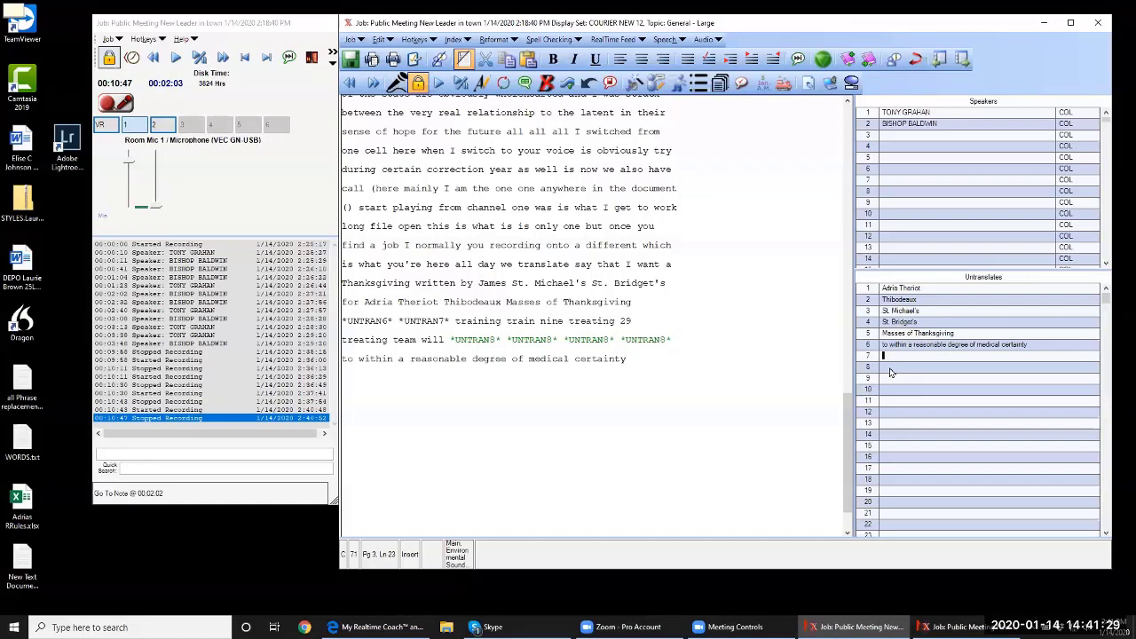
text(au)
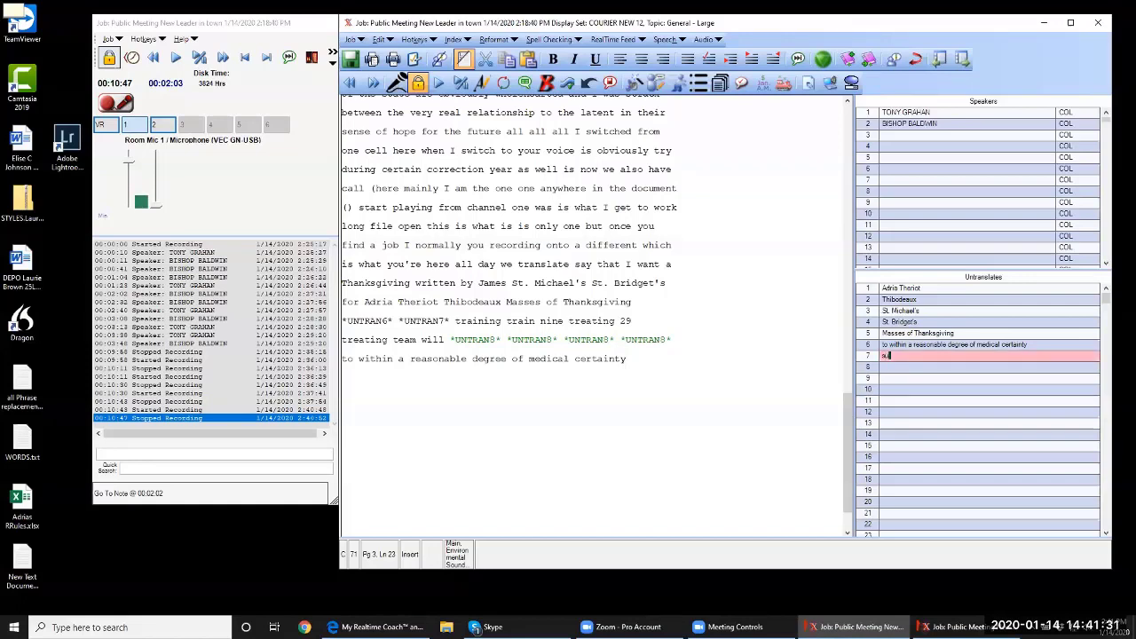
text(percalifragilisticexpeali)
text(doc)
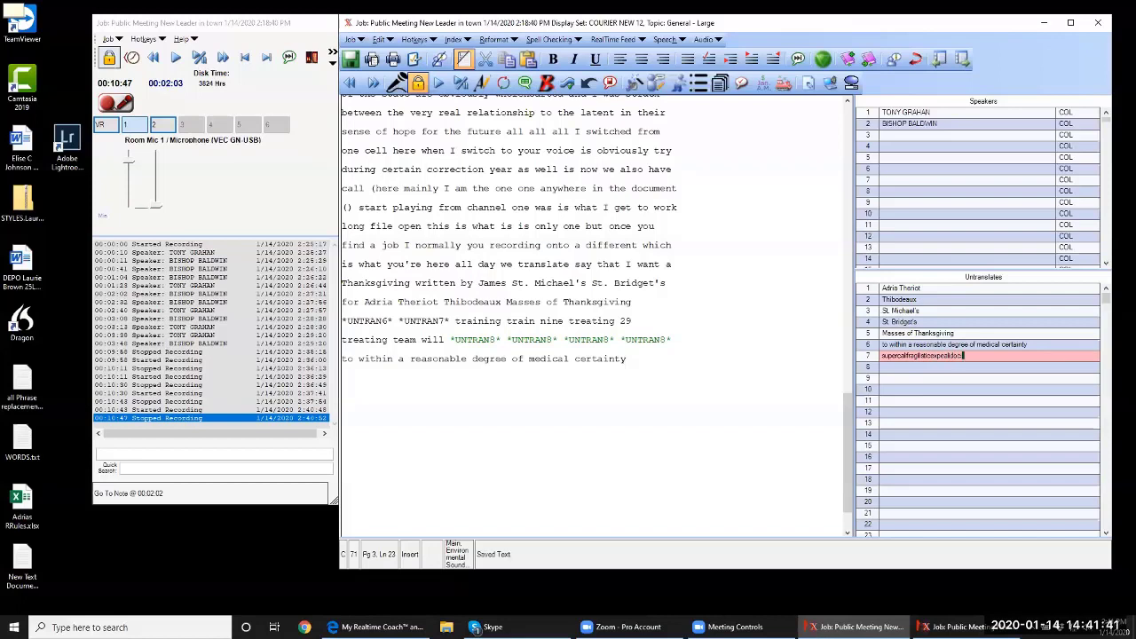
text(ious)
click(887, 367)
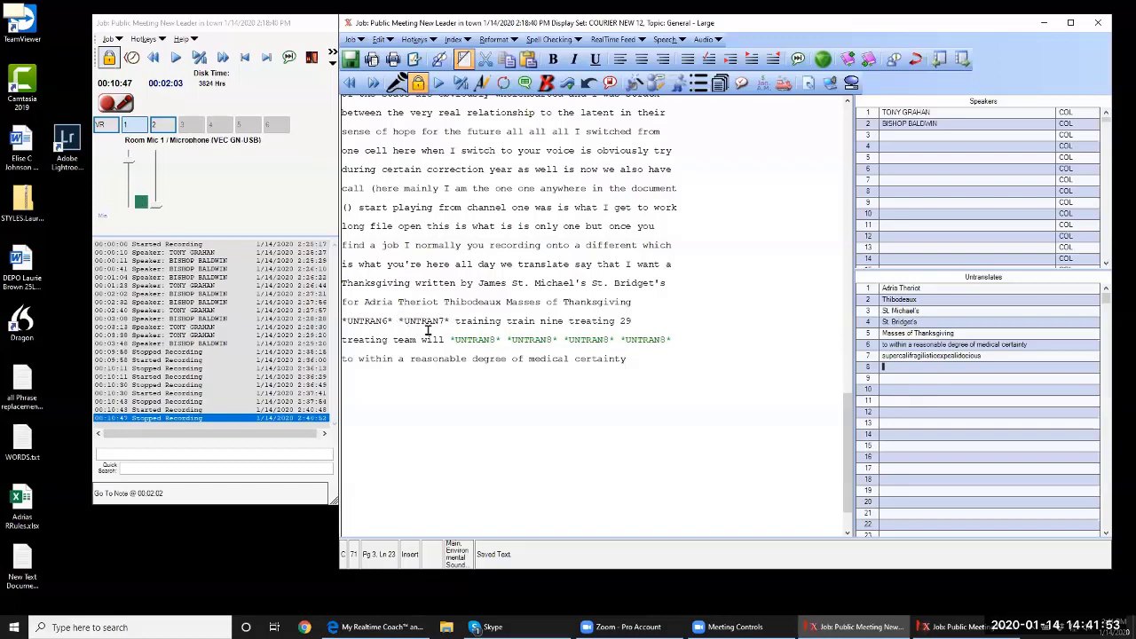
Run Fix Corrected Markers on the transcript and insert the missing spaces before and after "supercalifragilisticexpealidocious"
click(504, 42)
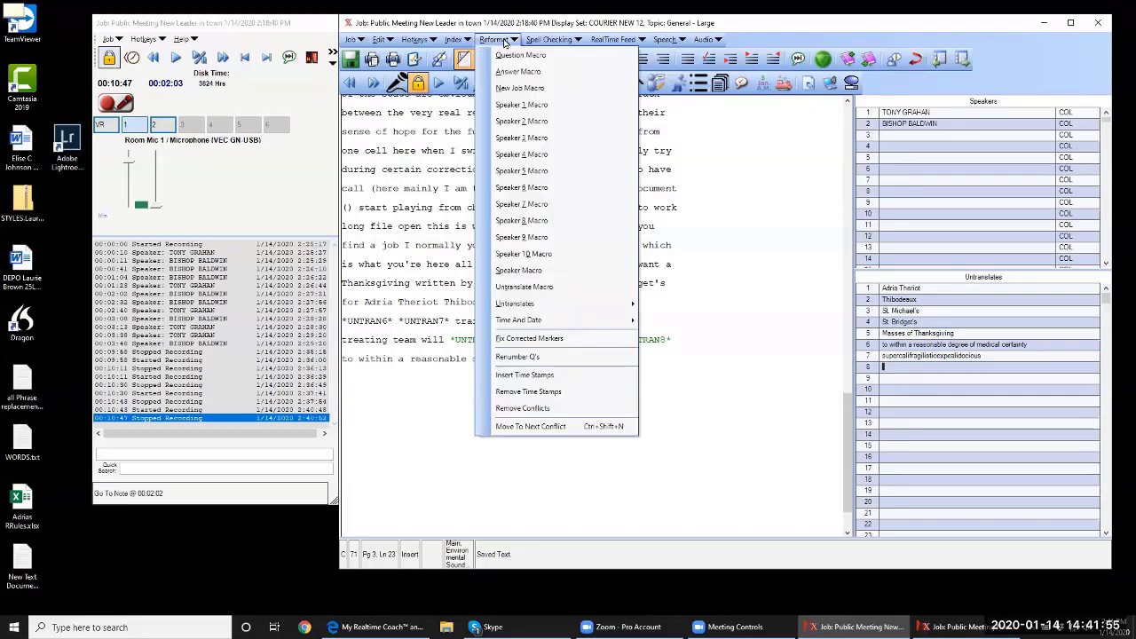
click(528, 340)
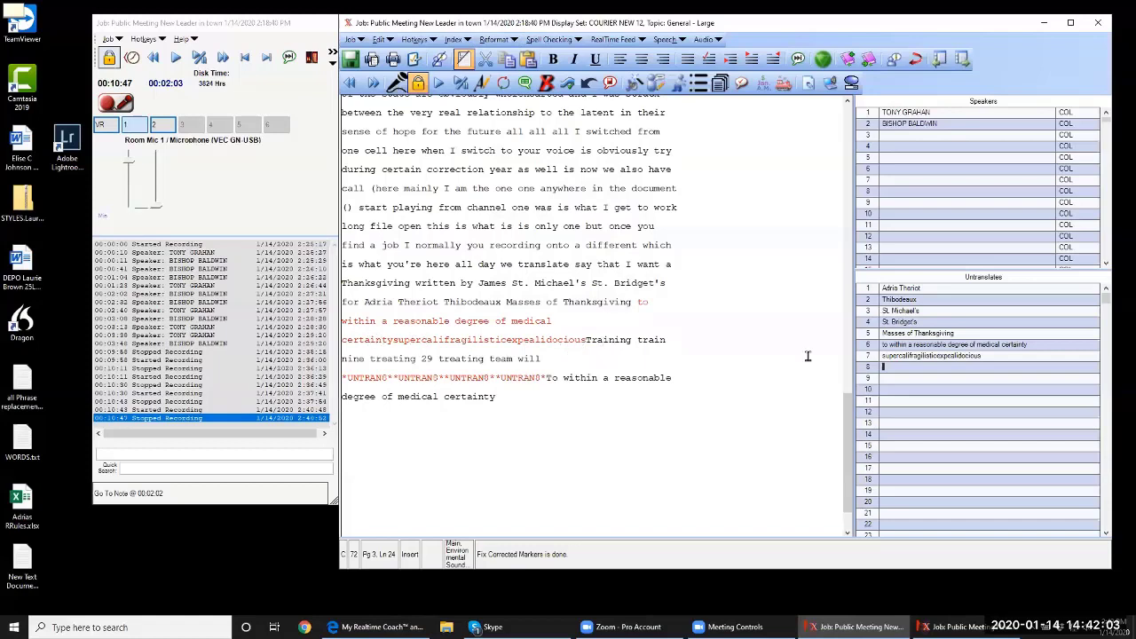
click(585, 339)
click(392, 340)
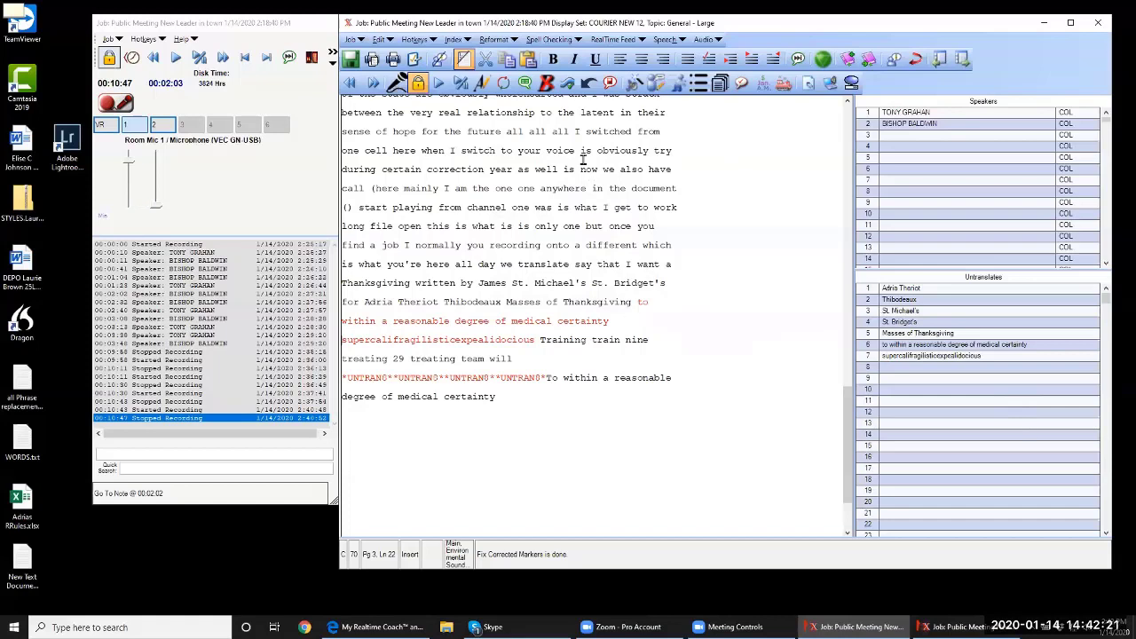
Insert spaces between the adjoining *UNTRAN8* markers and before "To within a reasonable degree"
click(496, 42)
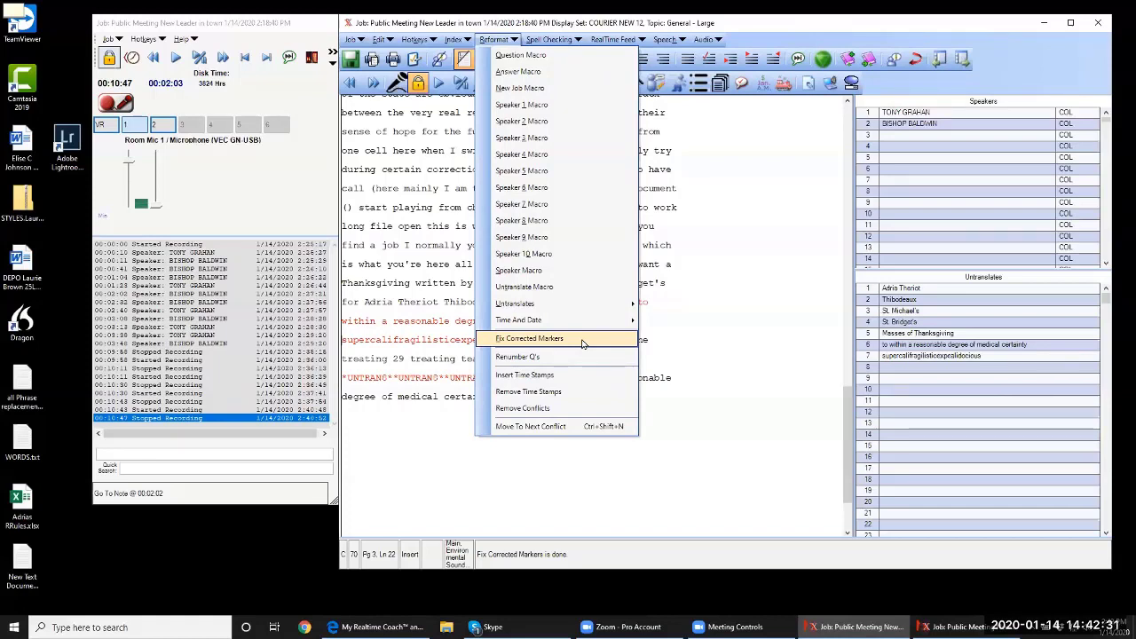
click(904, 367)
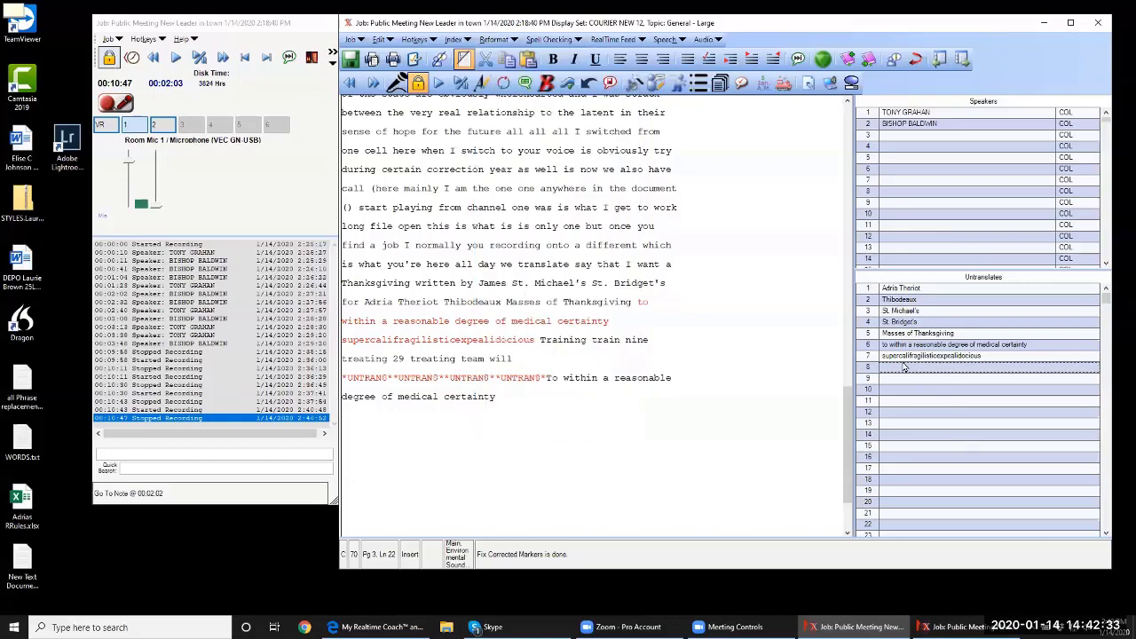
click(494, 378)
key(BackSpace)
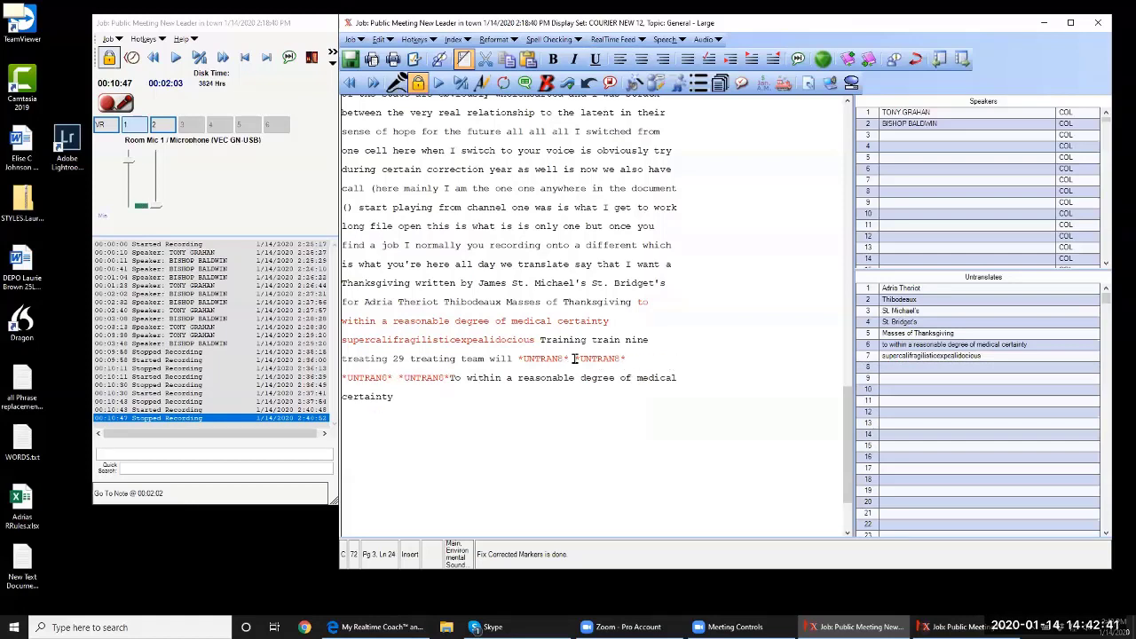
click(454, 378)
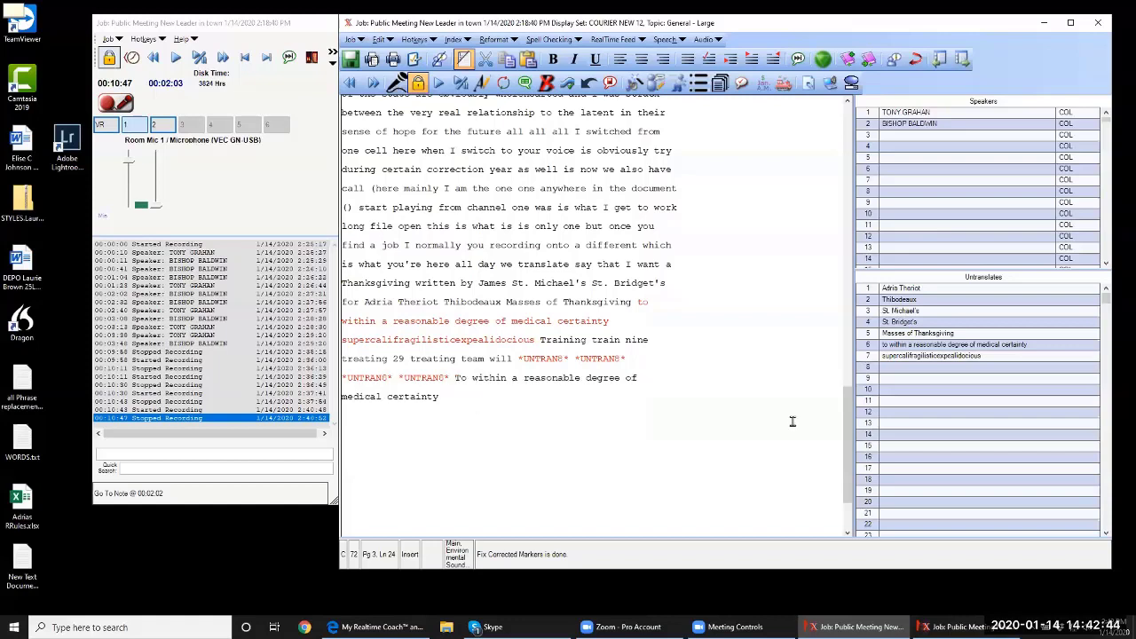
Define untranslate 8 as "EXAMPLE" in the Untranslates list
click(912, 367)
text(EXAM)
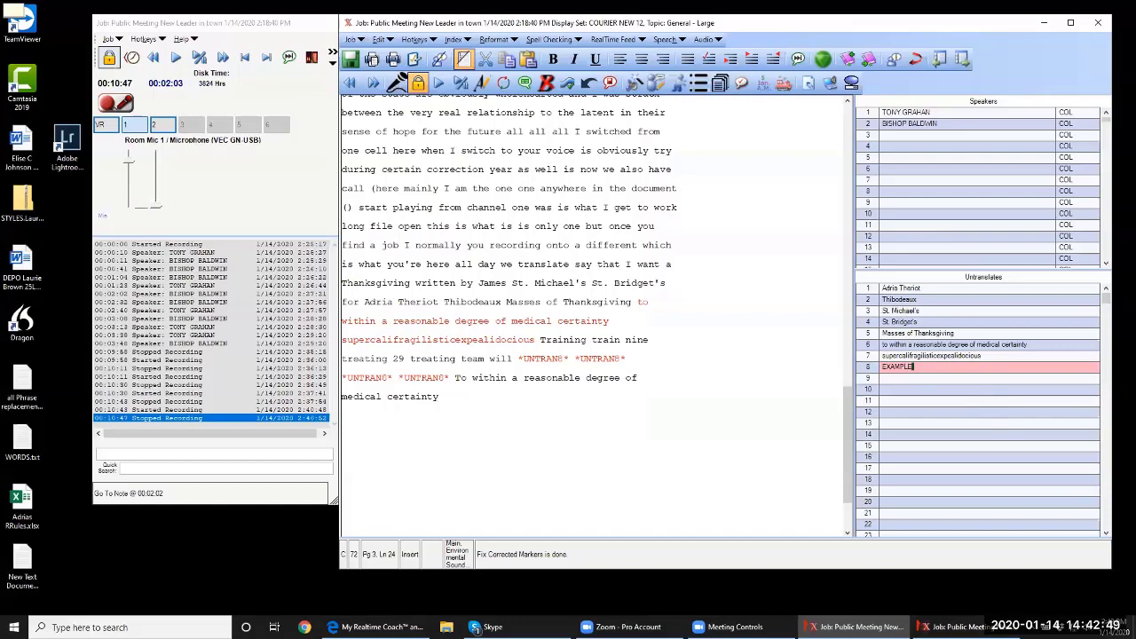
text(PLE)
key(Return)
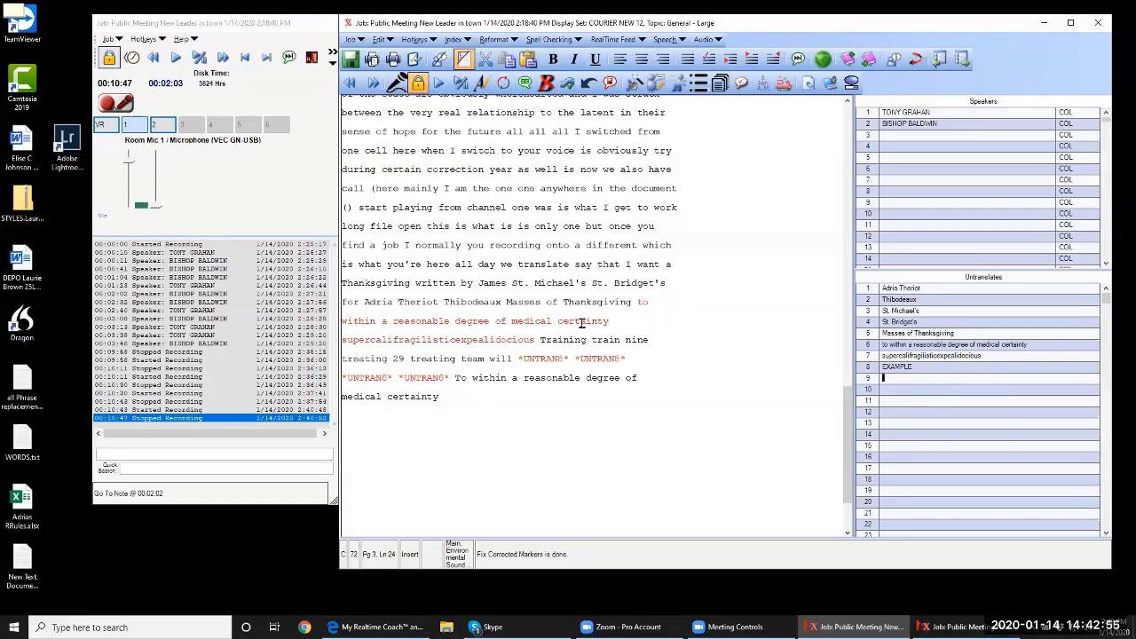
Replace the *UNTRAN8* markers using Fix Corrected Markers and separate the run-together EXAMPLE words with spaces
key(alt+r)
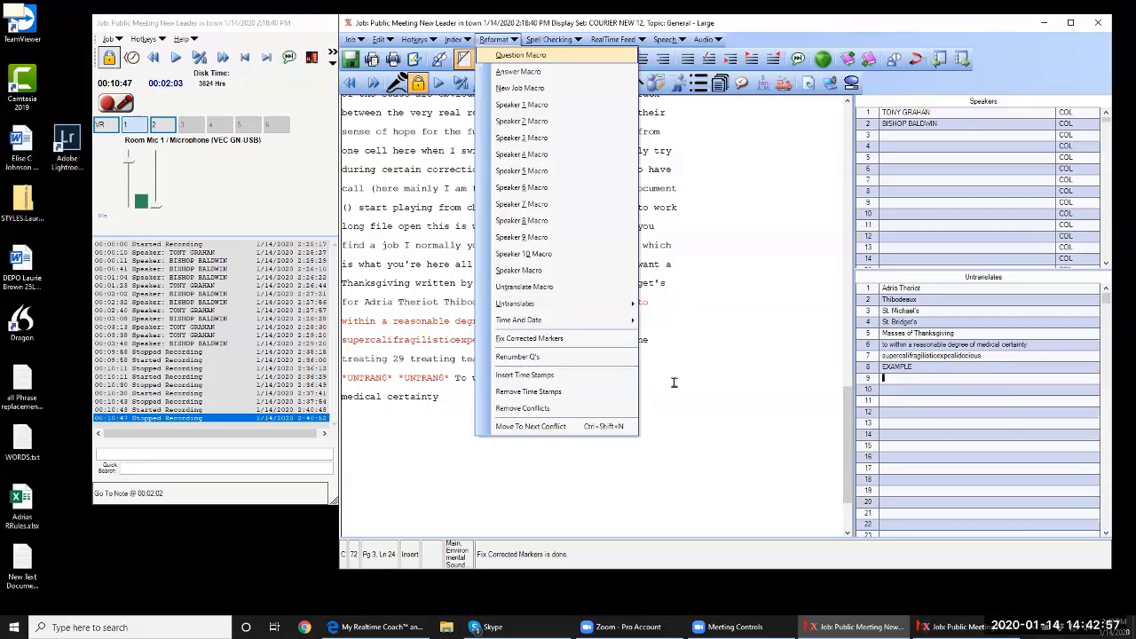
key(f)
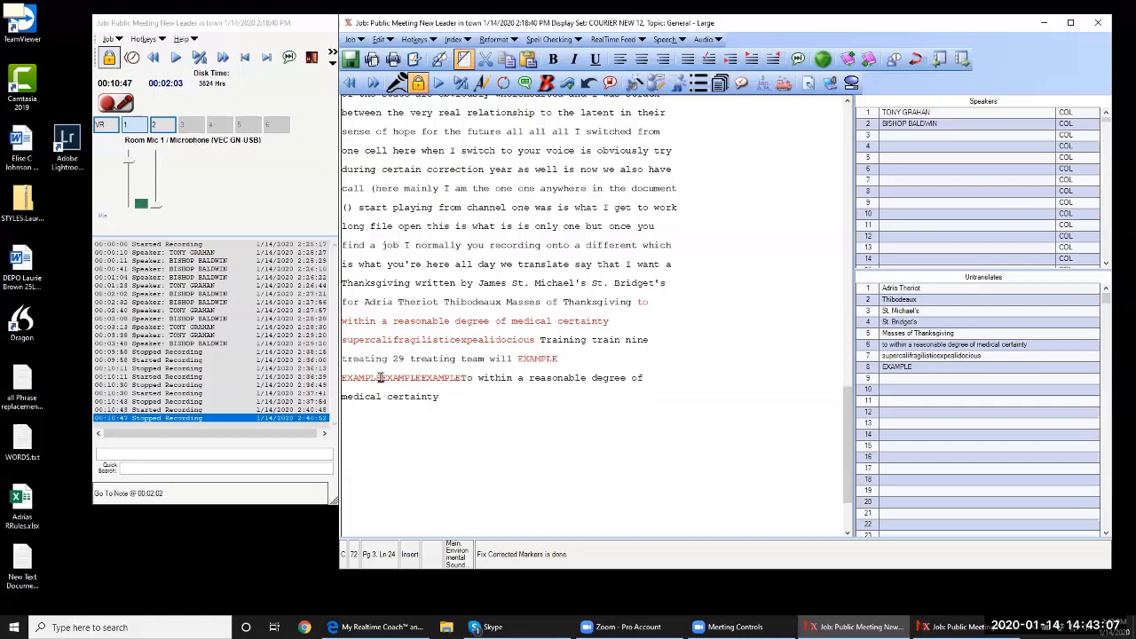
click(383, 378)
click(384, 377)
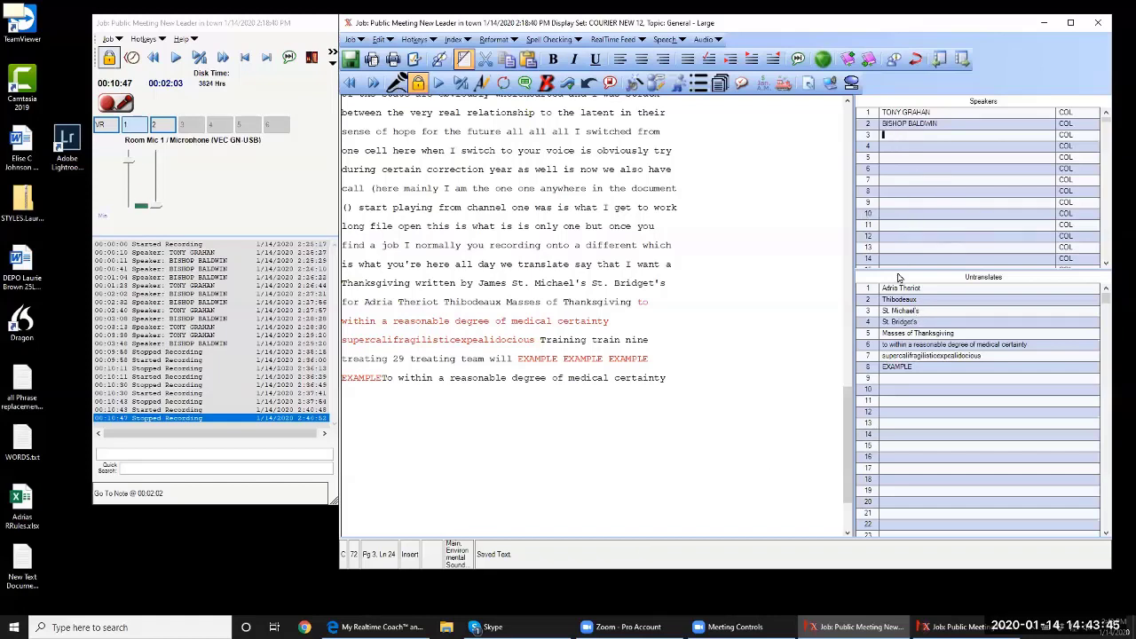
Enlarge the Untranslates list slightly, then turn on the microphone and dictate commands for speakers 1, 2, 3, 7, 6, 10 and 9
drag(896, 270, 896, 266)
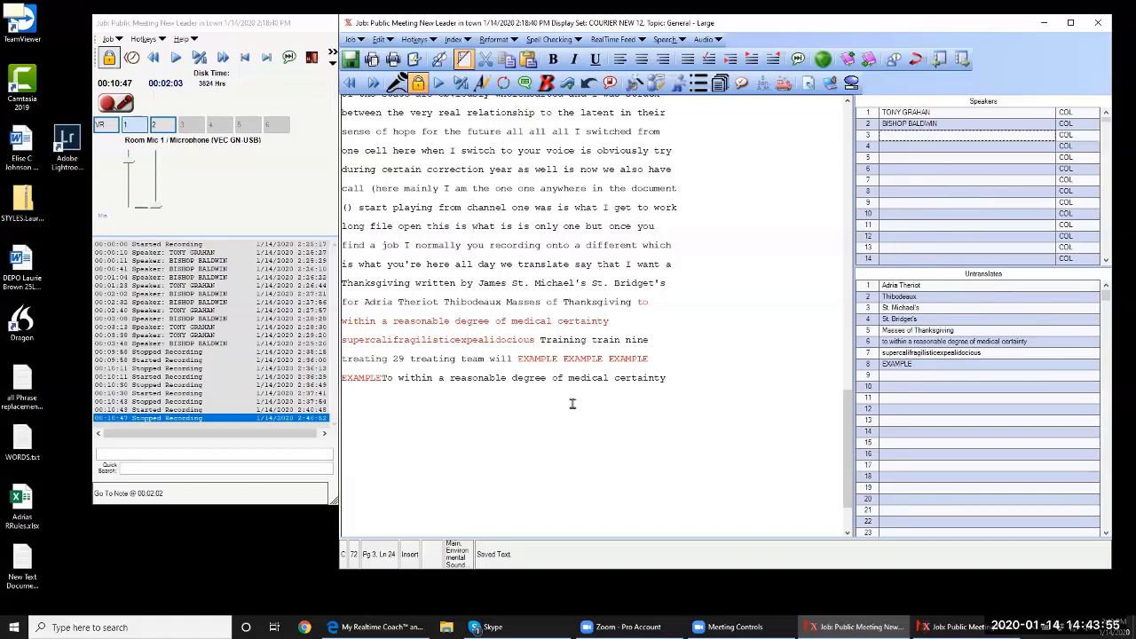
click(396, 82)
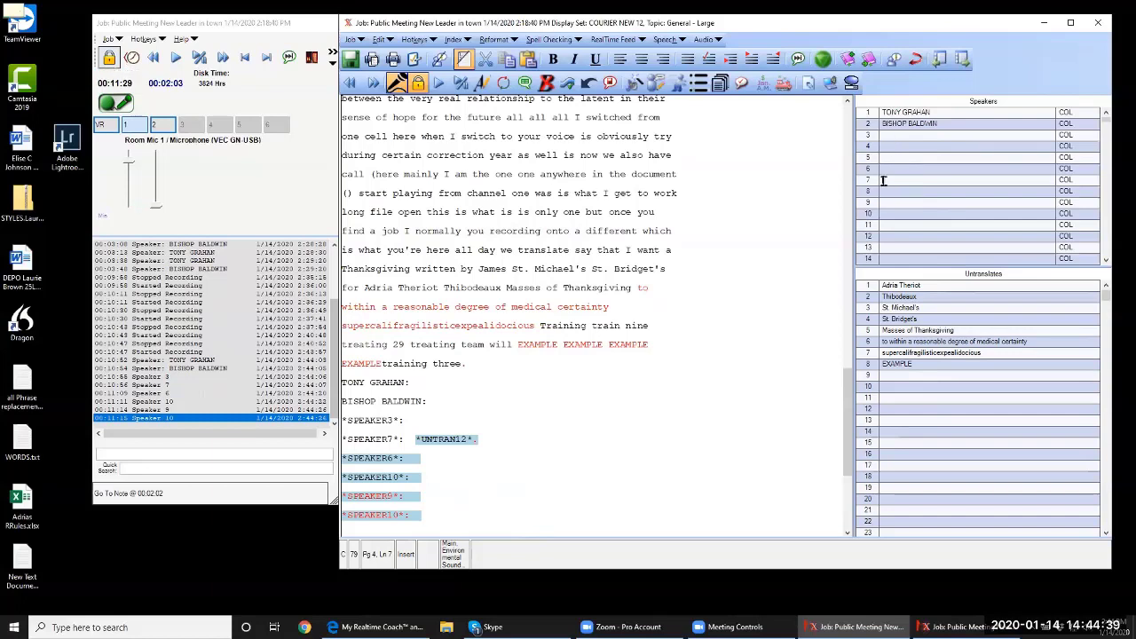
Enter the title and surname for speaker 7 in the Speakers list in capital letters
click(883, 180)
text(MS. T)
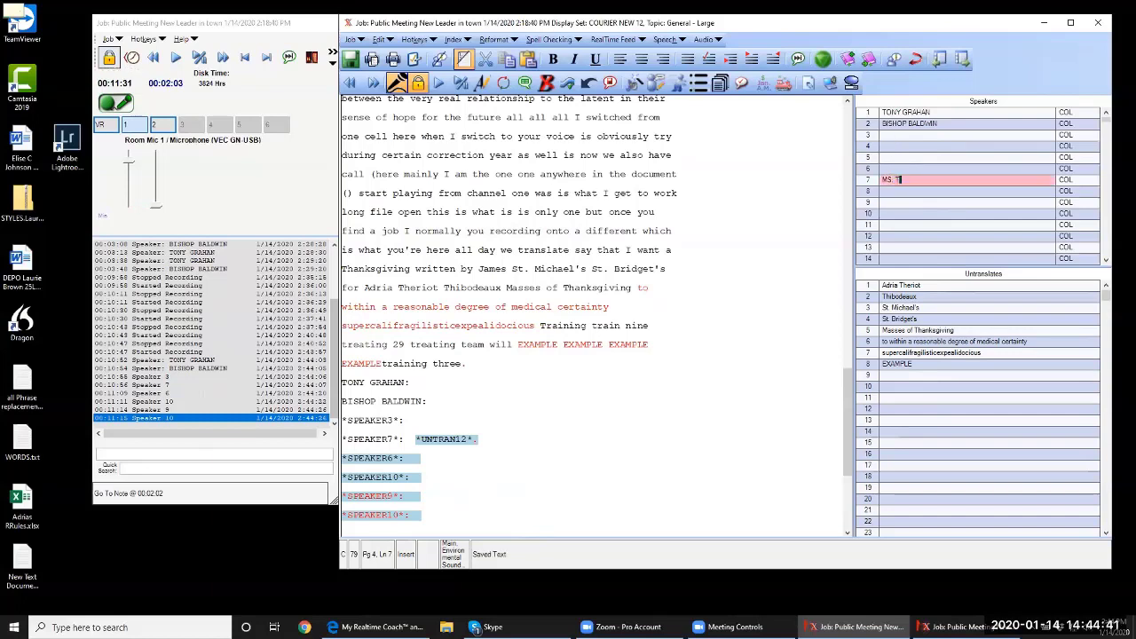
text(HERIOT)
key(Tab)
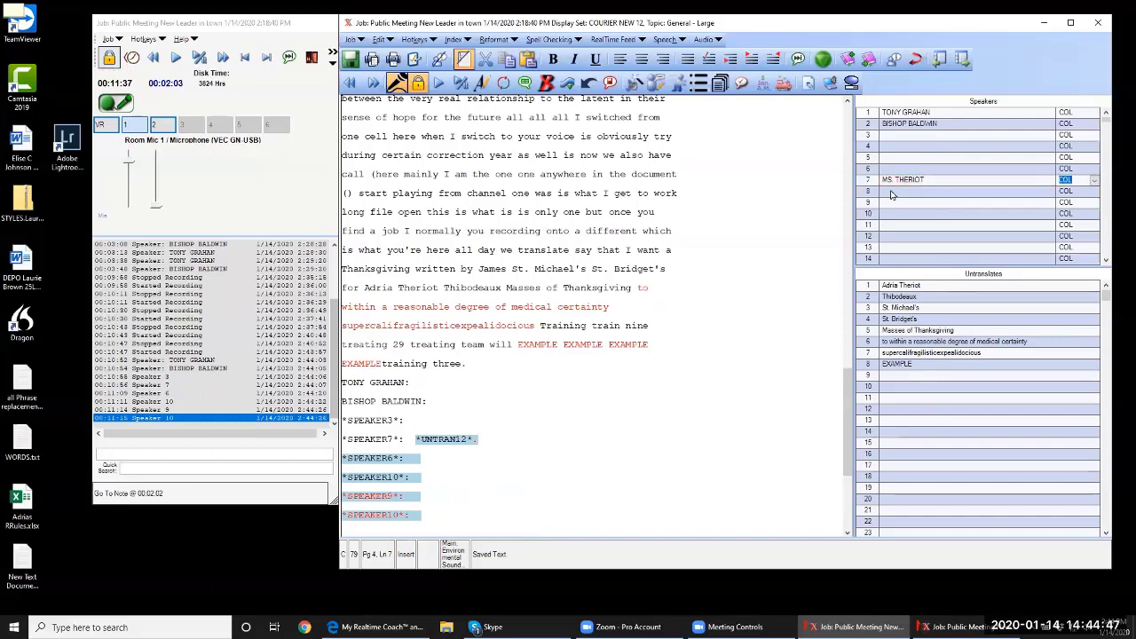
Run Fix Corrected Markers to replace the *SPEAKER7* marker in the transcript with the entered speaker name
key(alt+r)
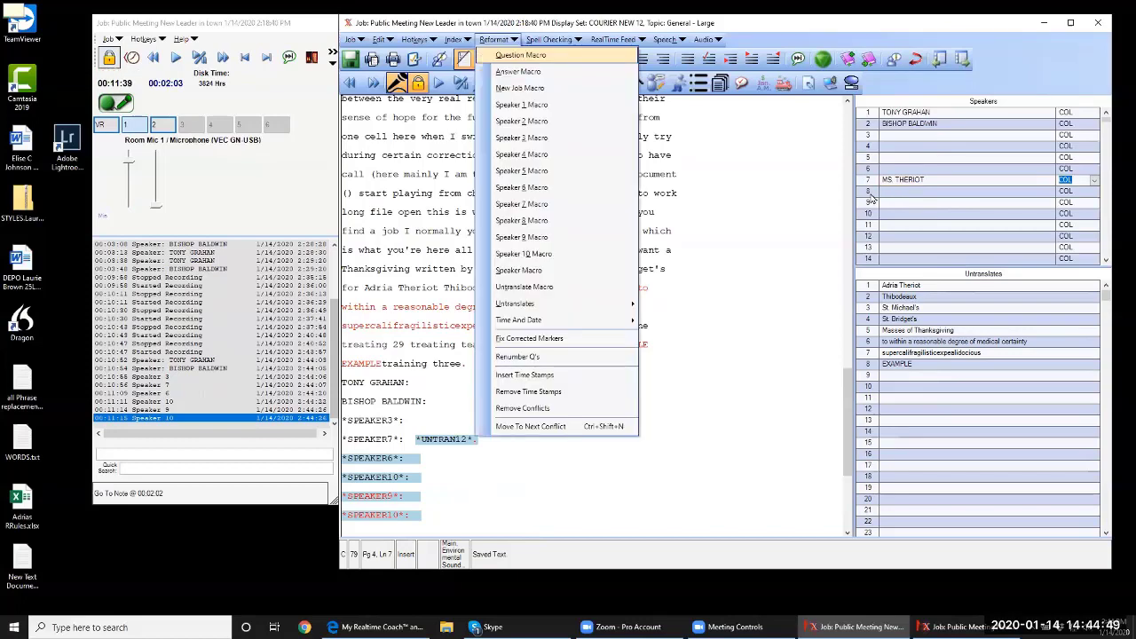
key(Up)
key(Up)
key(Up)
key(Up)
key(Up)
key(Up)
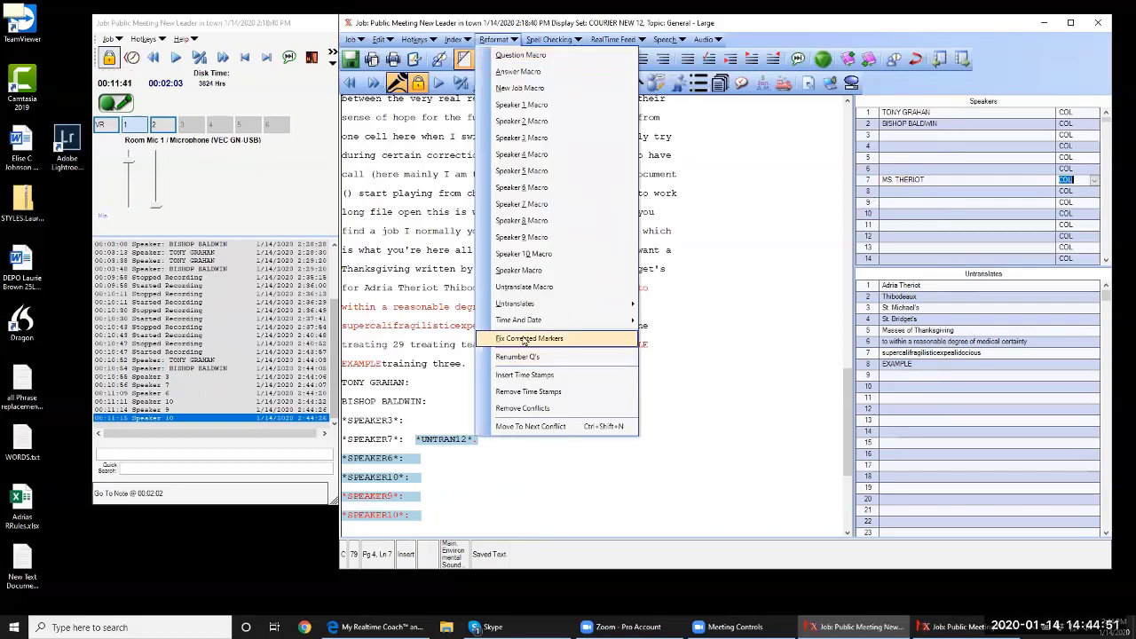
key(Return)
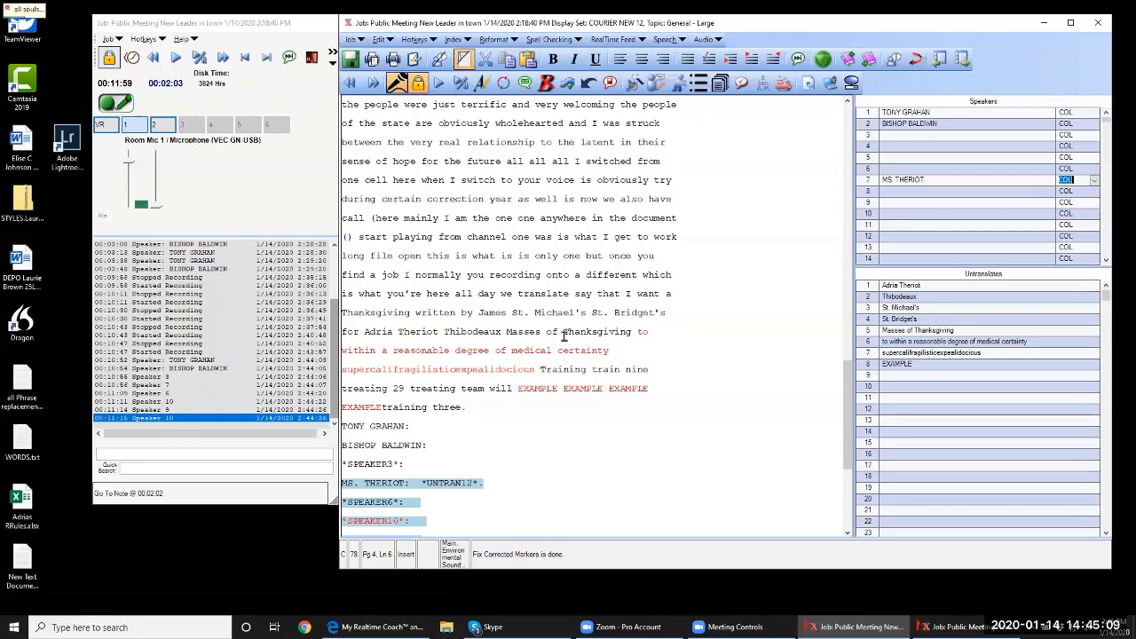
Cycle the transcript through the available display sets to Display Set for SPC8 and toggle Dictate To Active Window
click(963, 60)
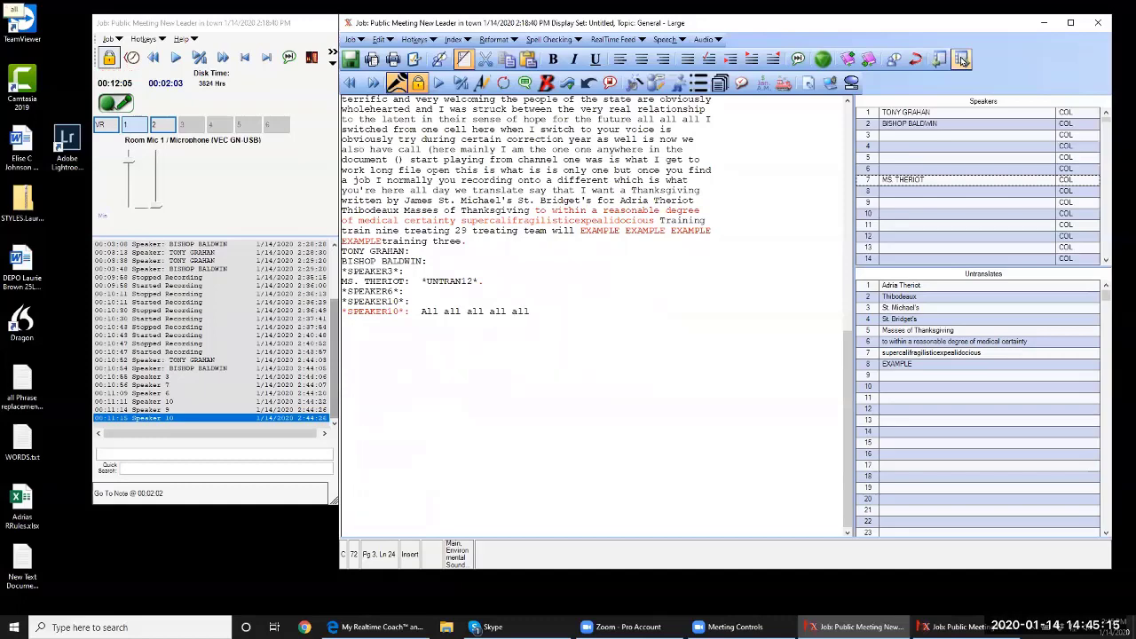
click(962, 60)
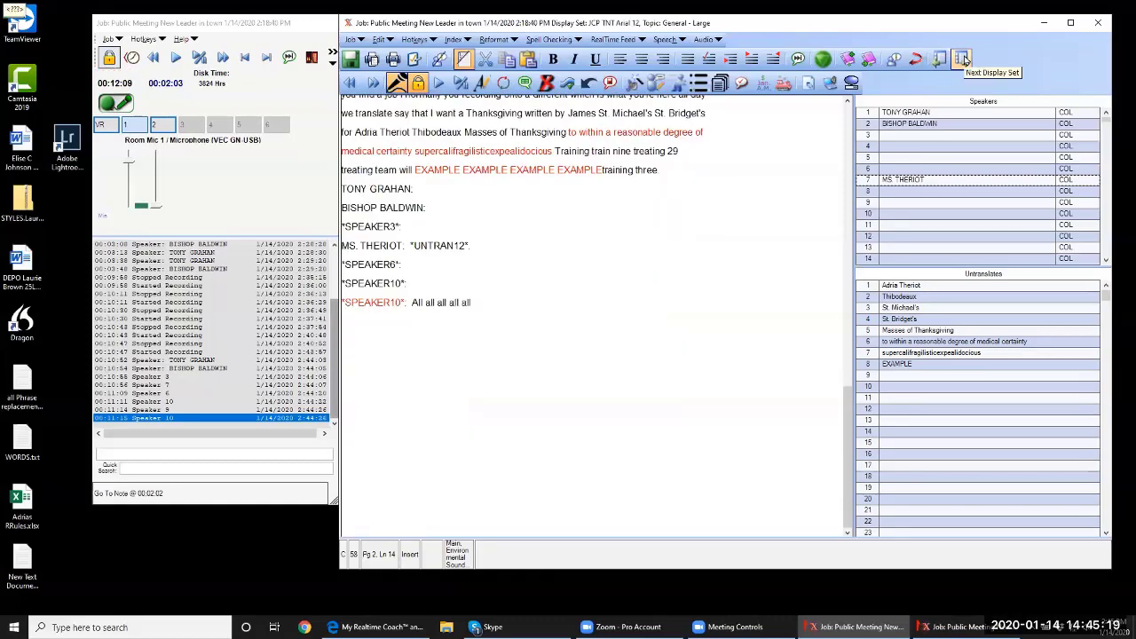
click(963, 59)
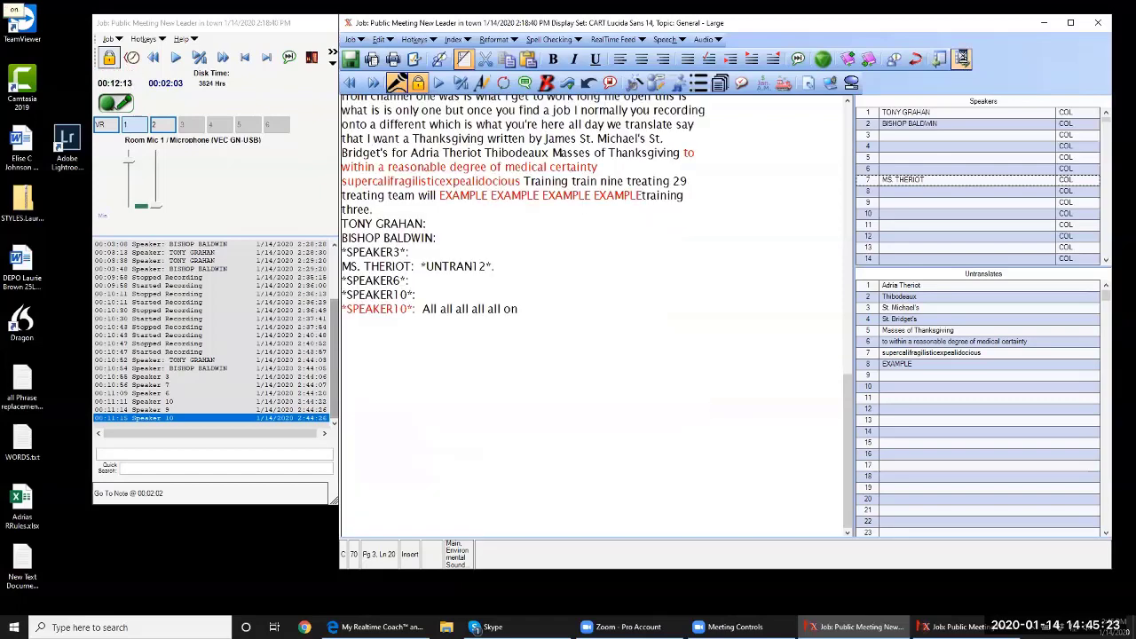
click(964, 60)
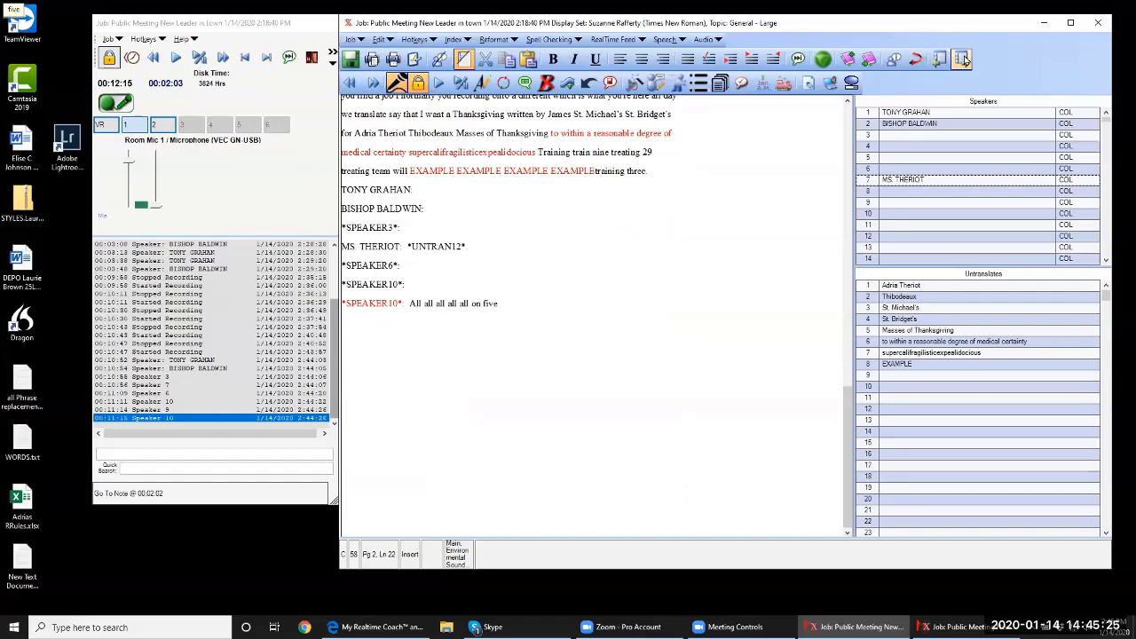
click(964, 59)
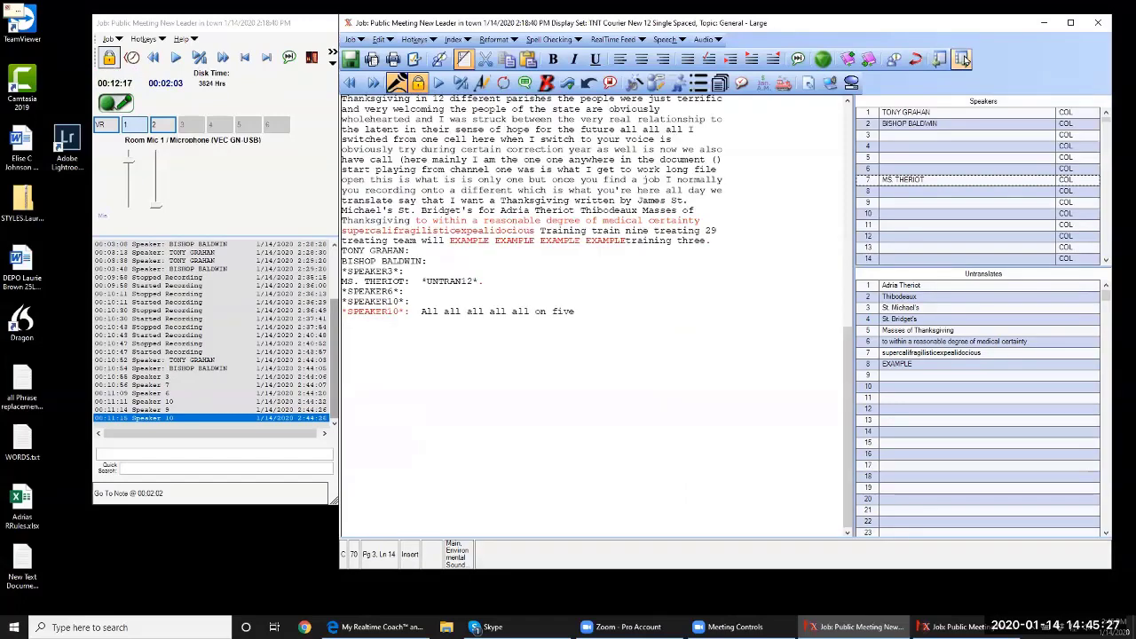
click(964, 60)
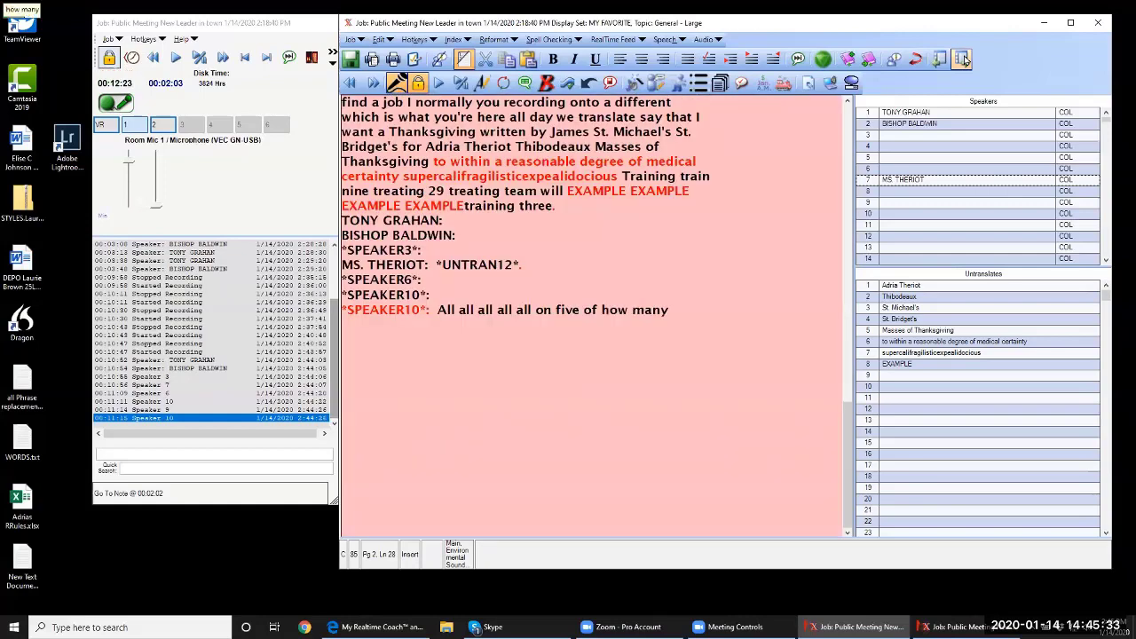
click(962, 60)
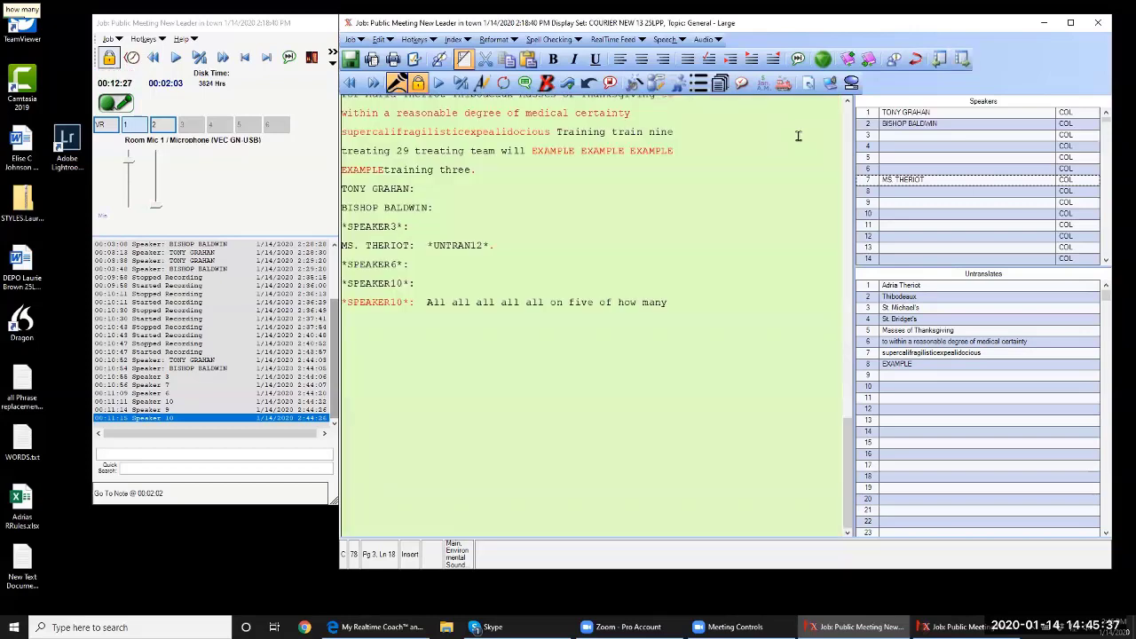
click(967, 61)
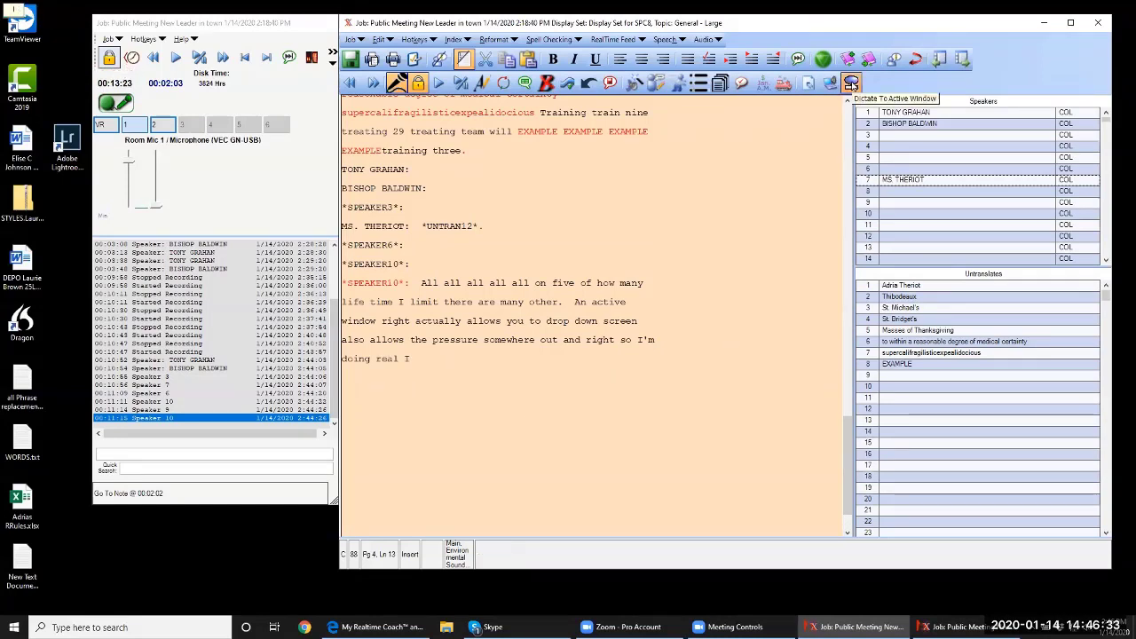
click(850, 82)
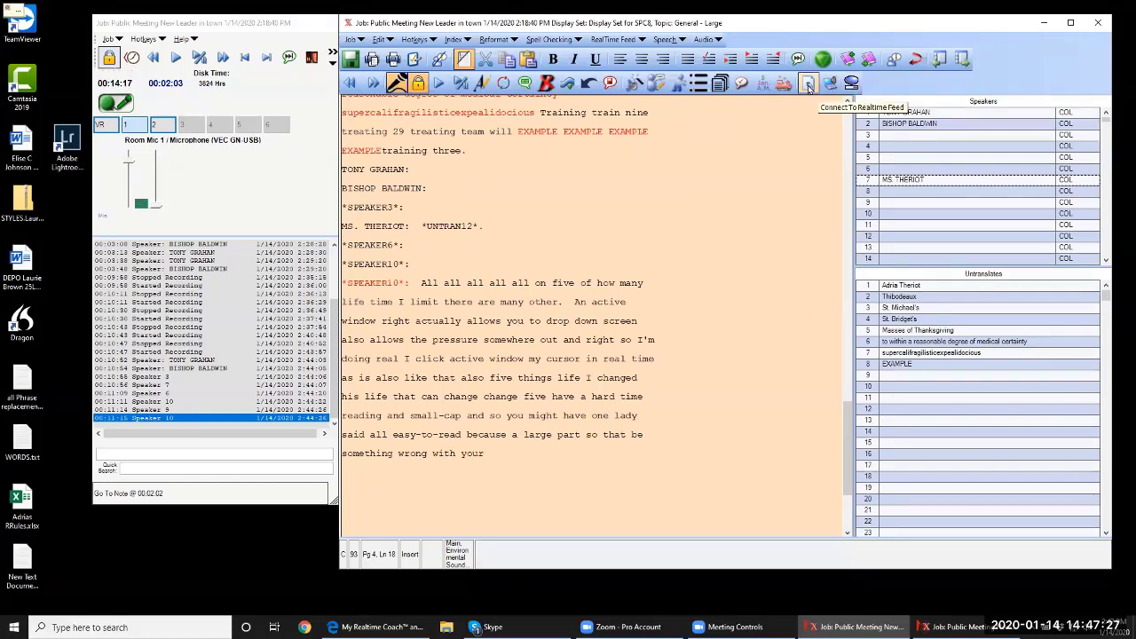
Review the connection methods in the realtime feed settings, accept the dialog with Serial selected, and restore the minimised job windows
click(621, 39)
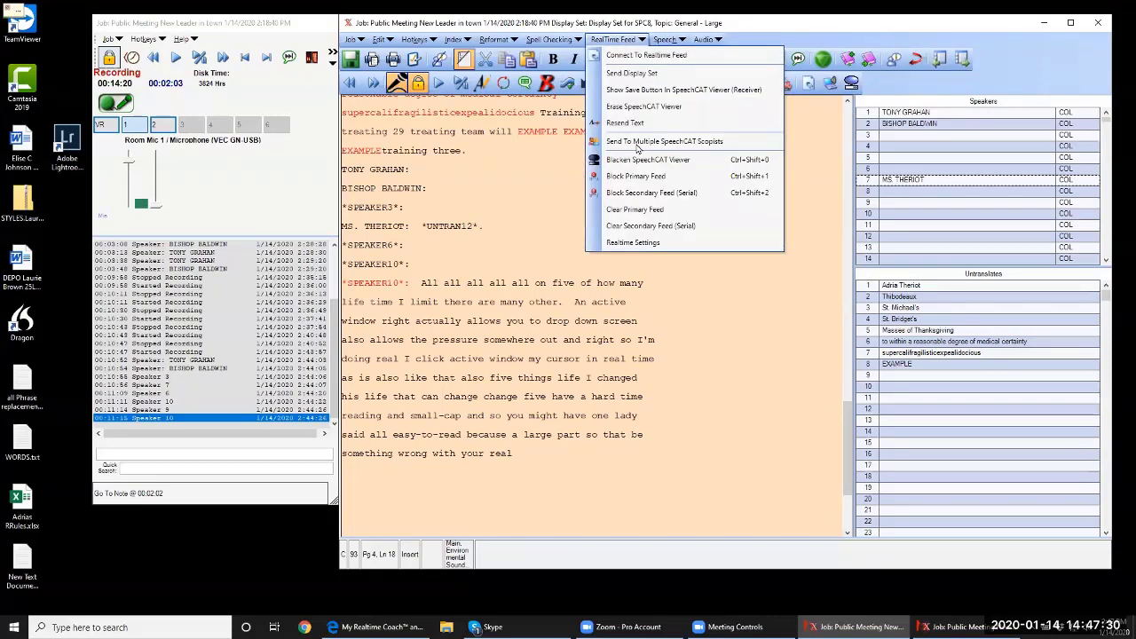
click(638, 242)
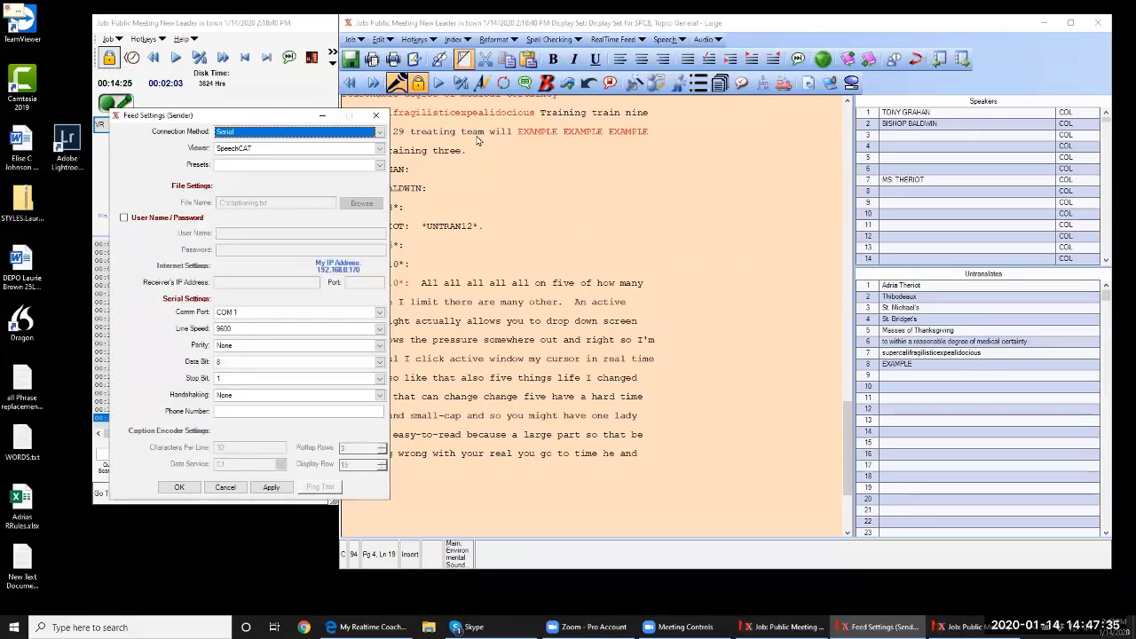
drag(476, 140, 599, 139)
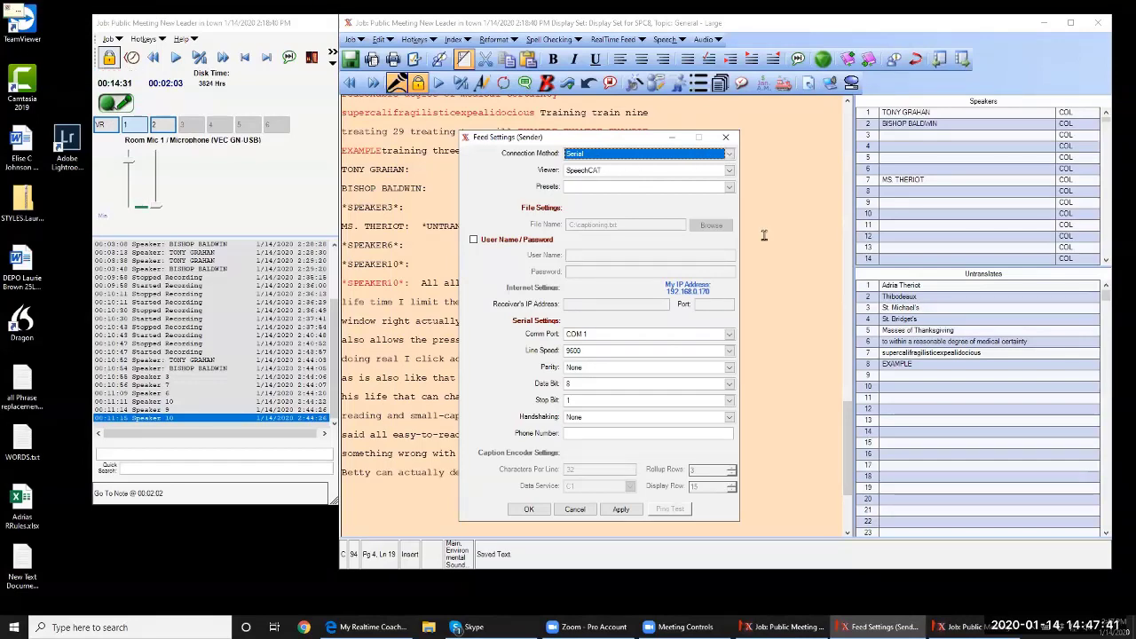
click(728, 154)
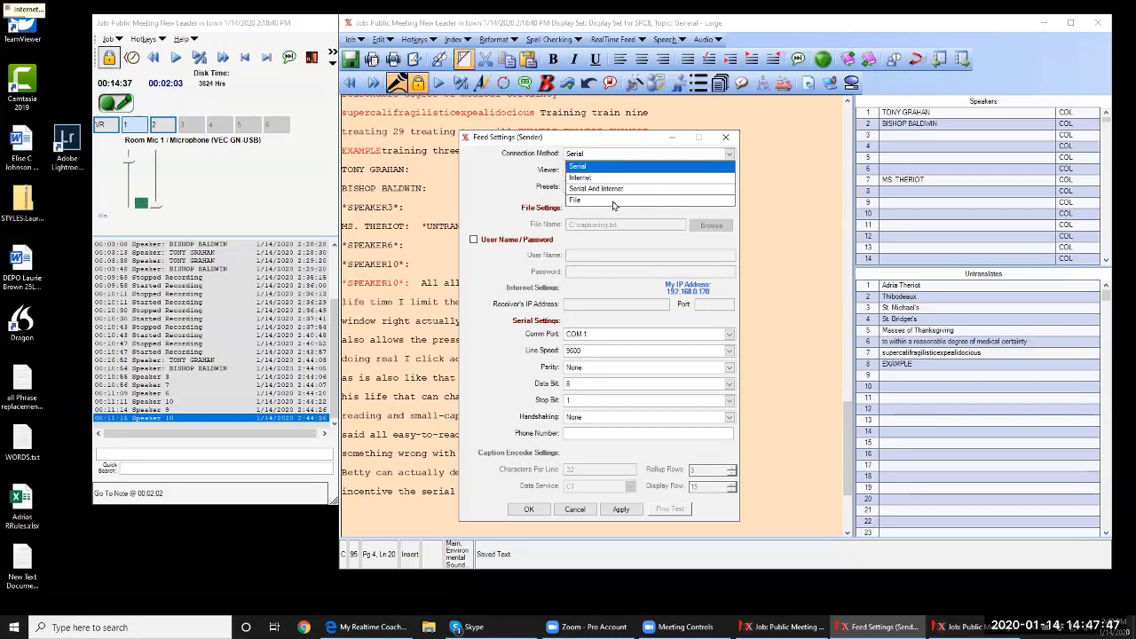
click(775, 207)
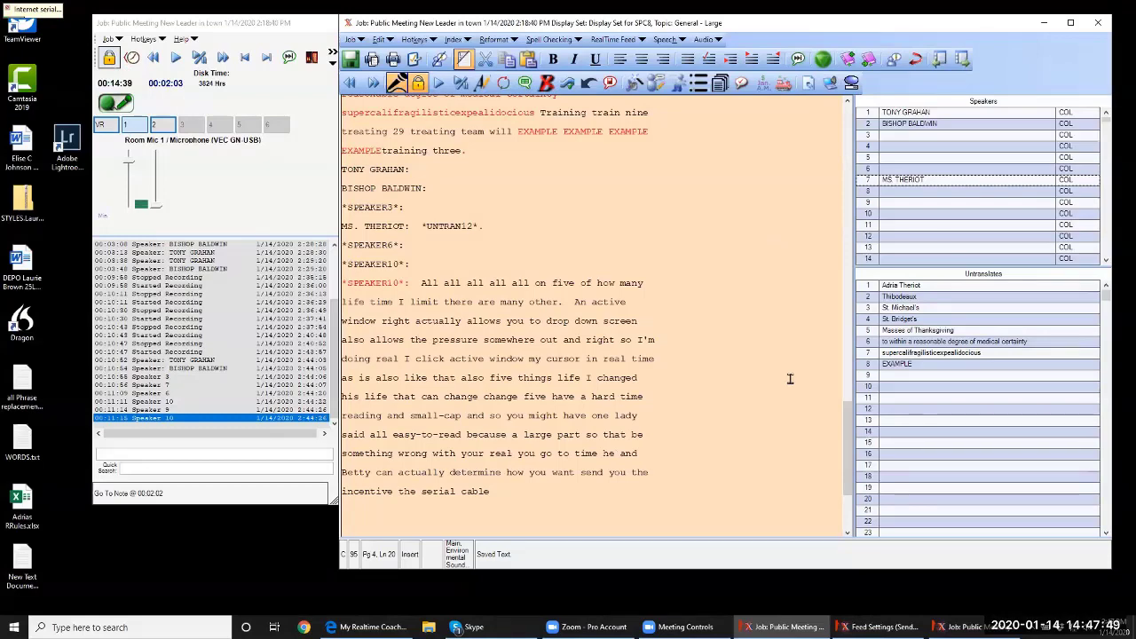
click(1043, 22)
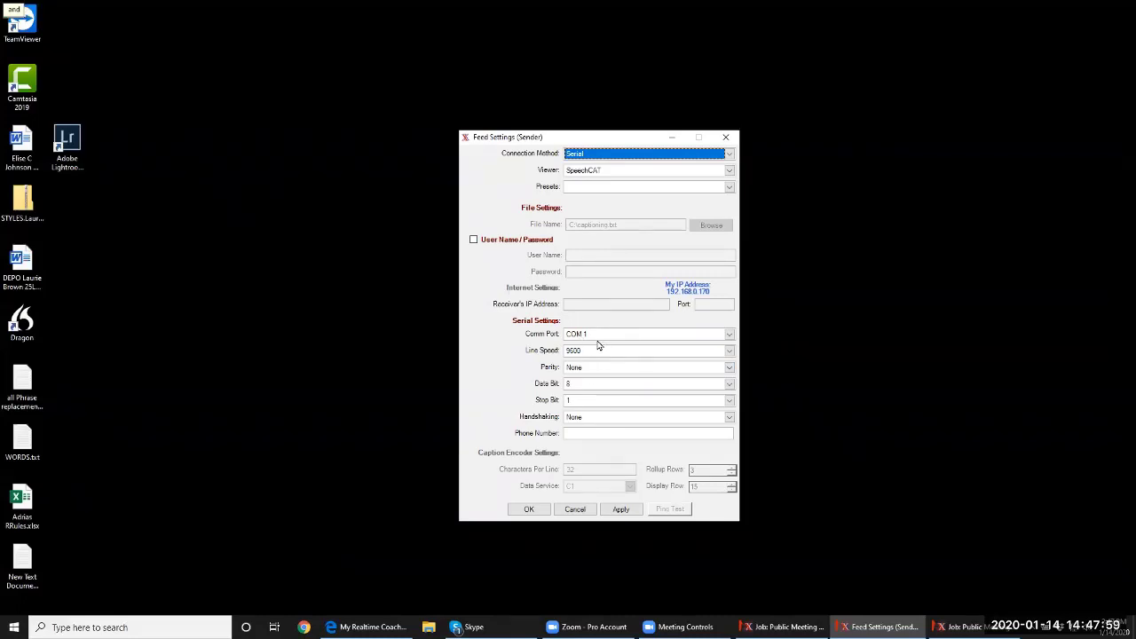
click(528, 509)
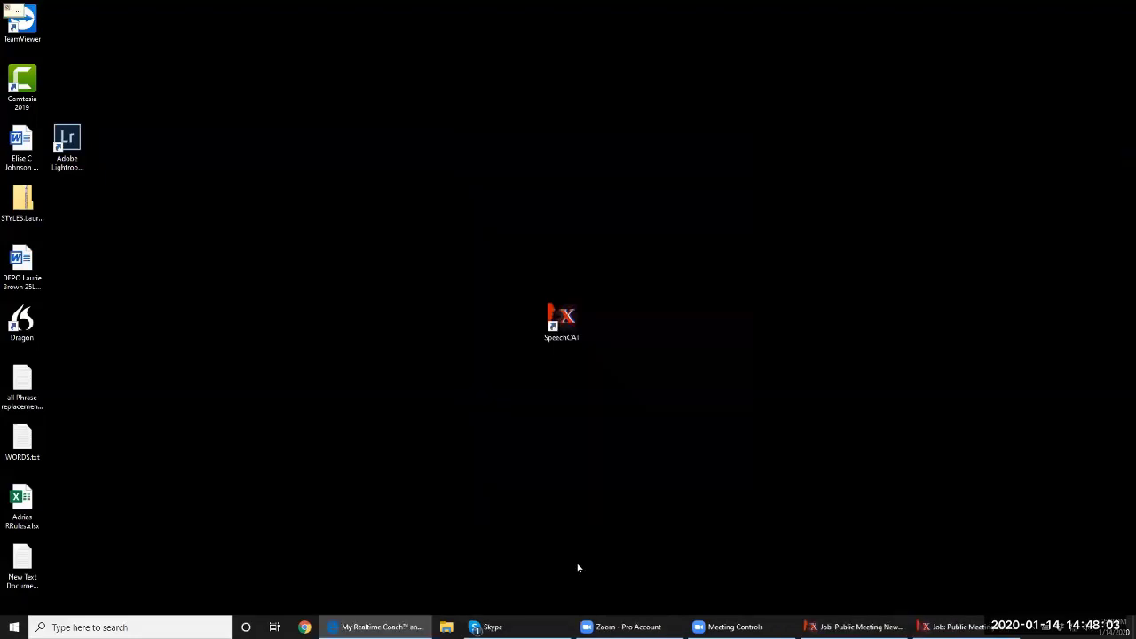
click(954, 627)
click(853, 626)
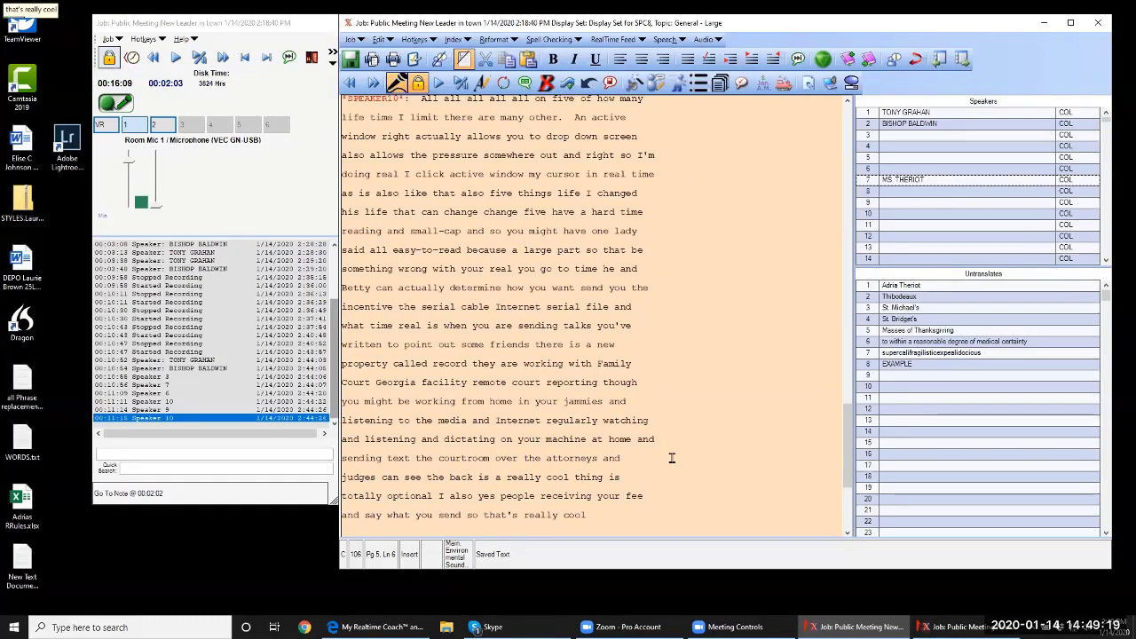
scroll(671, 458, up, 6)
scroll(671, 458, up, 15)
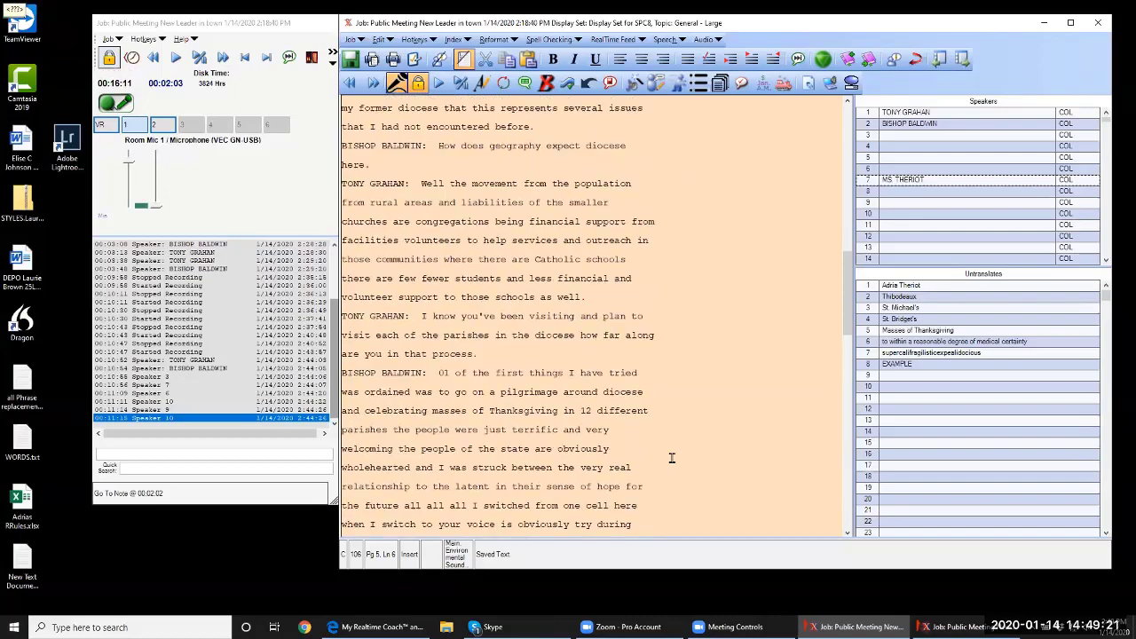
scroll(671, 458, down, 18)
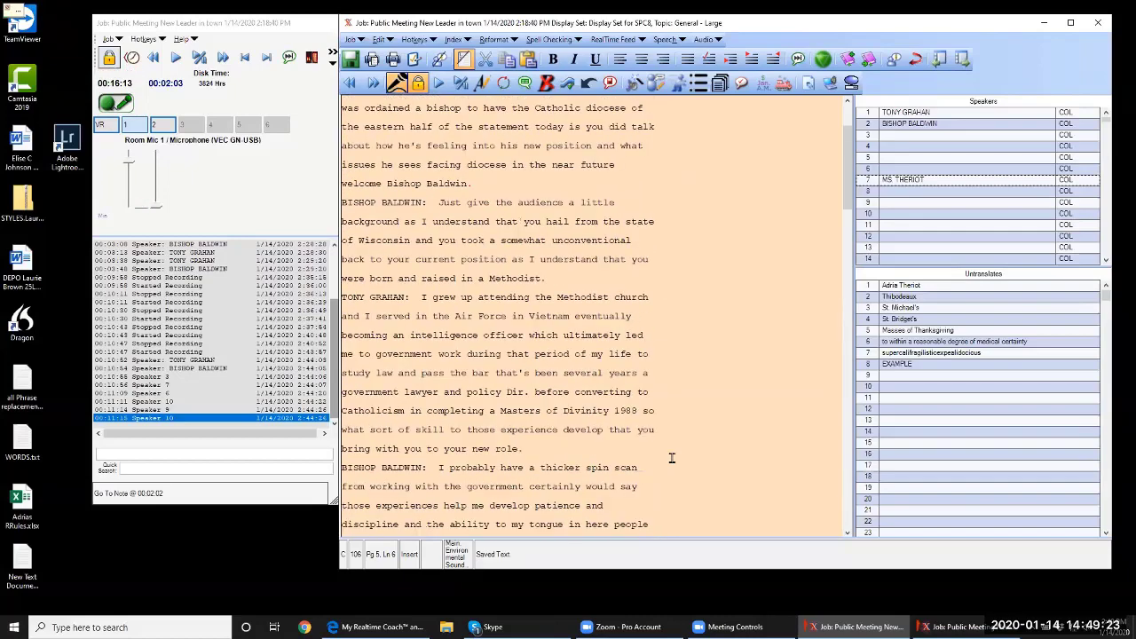
scroll(672, 458, up, 14)
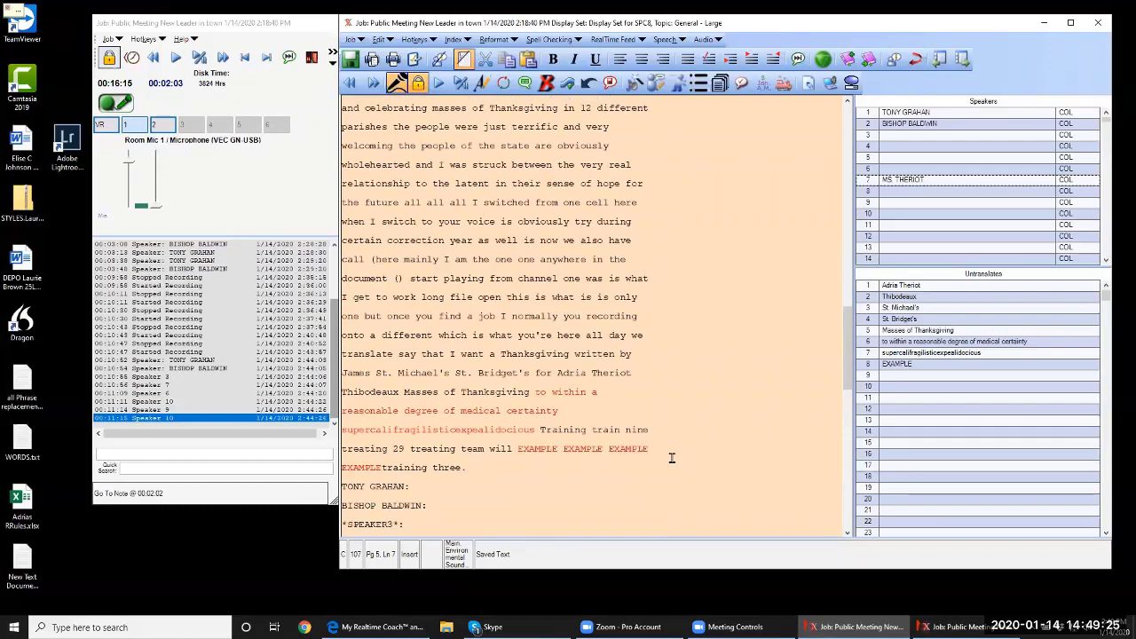
scroll(672, 458, down, 15)
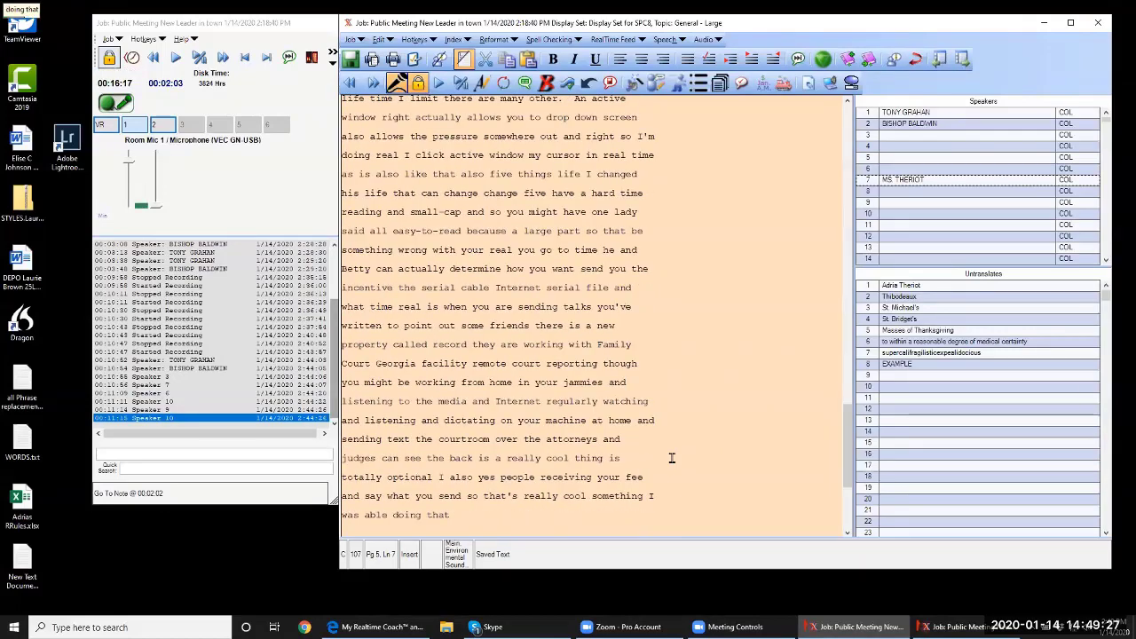
scroll(672, 458, up, 4)
scroll(671, 458, down, 10)
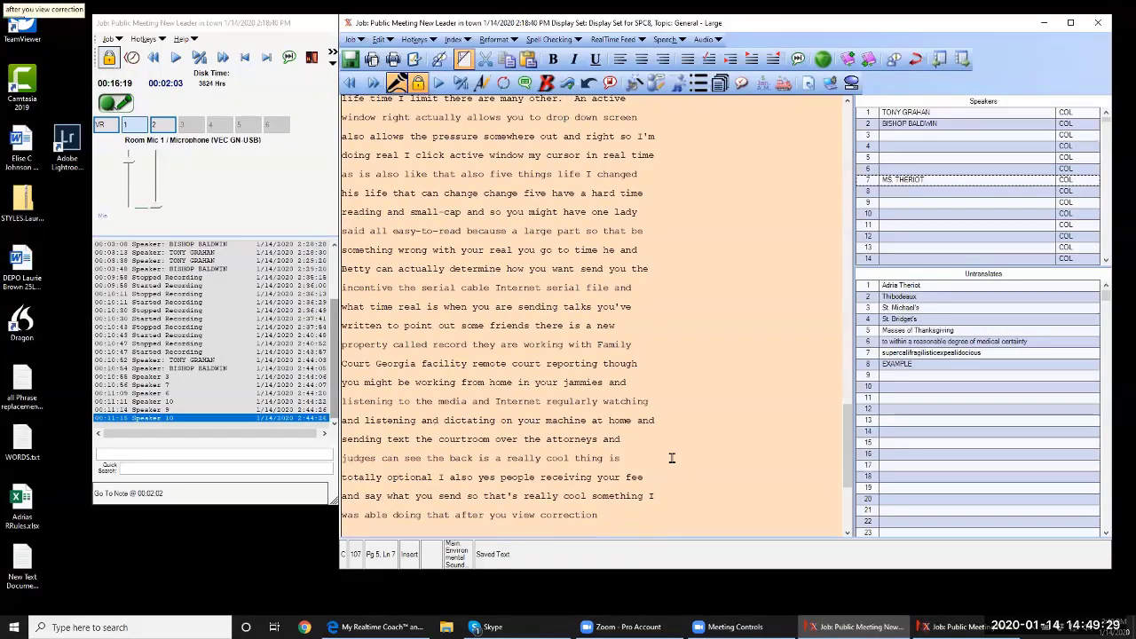
scroll(672, 458, up, 5)
scroll(671, 458, up, 15)
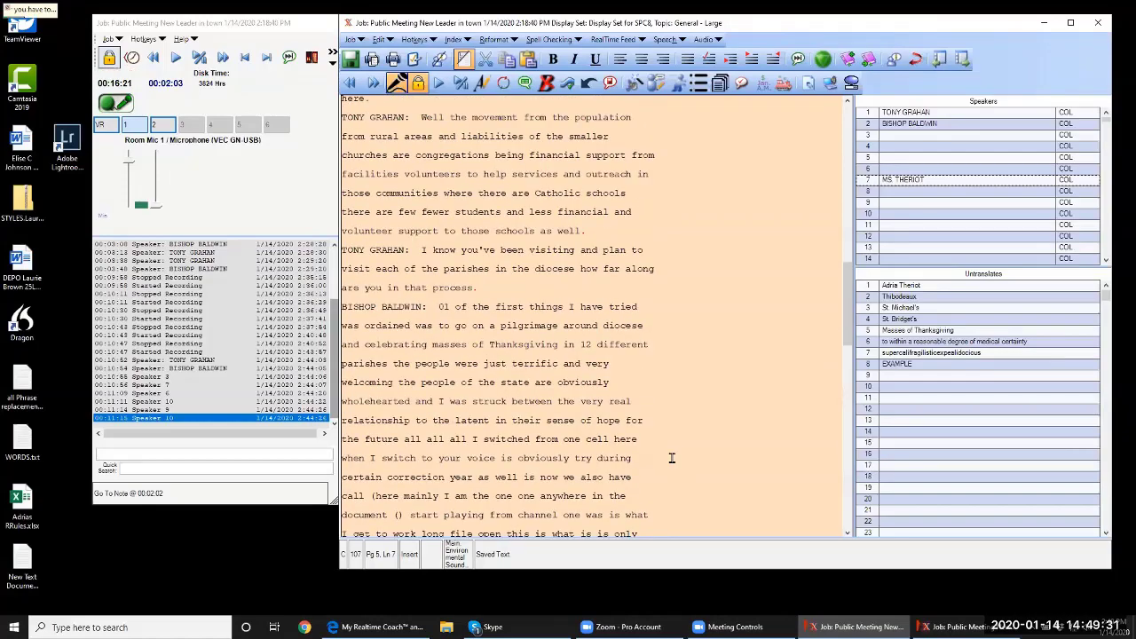
scroll(671, 458, down, 15)
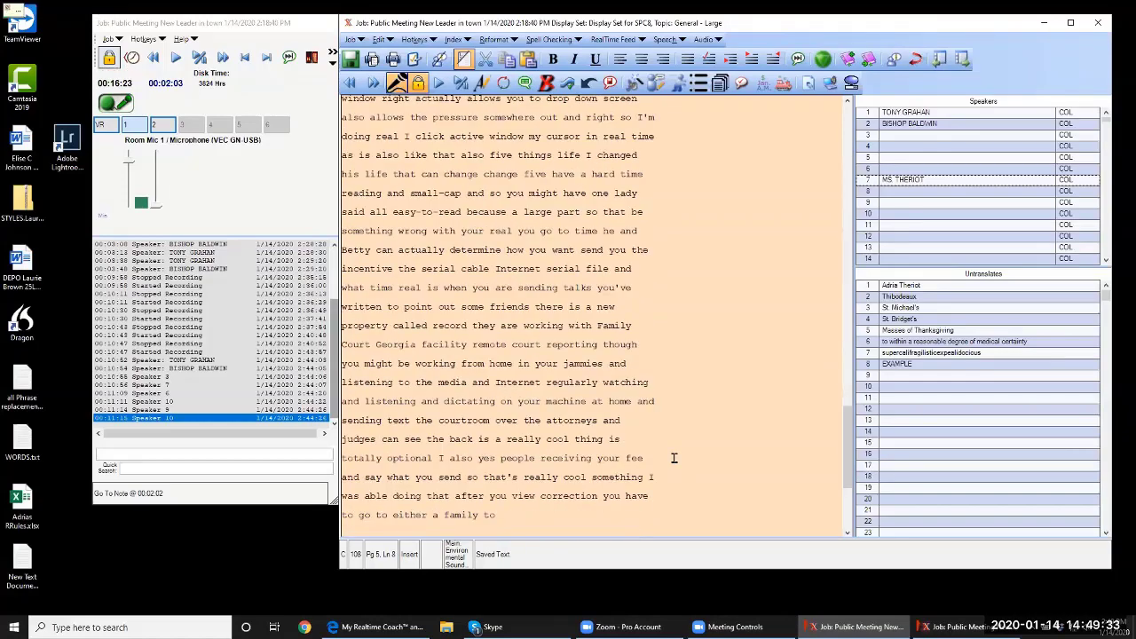
scroll(671, 458, up, 7)
scroll(673, 458, down, 12)
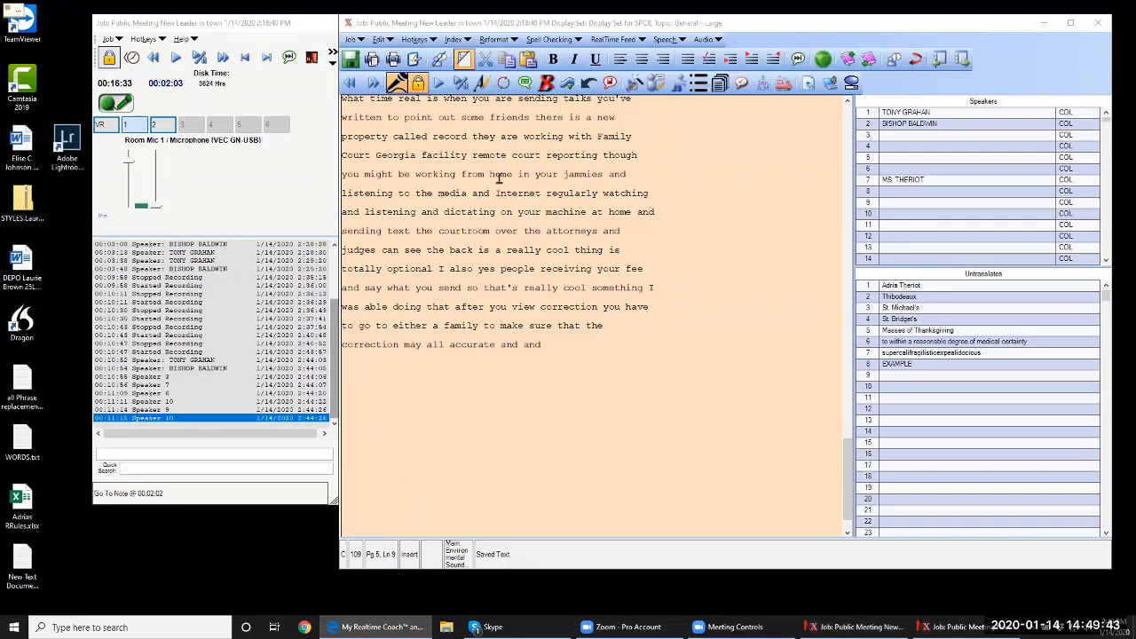
Turn off the microphone, run the speech corrections and save the modified speech files
click(397, 83)
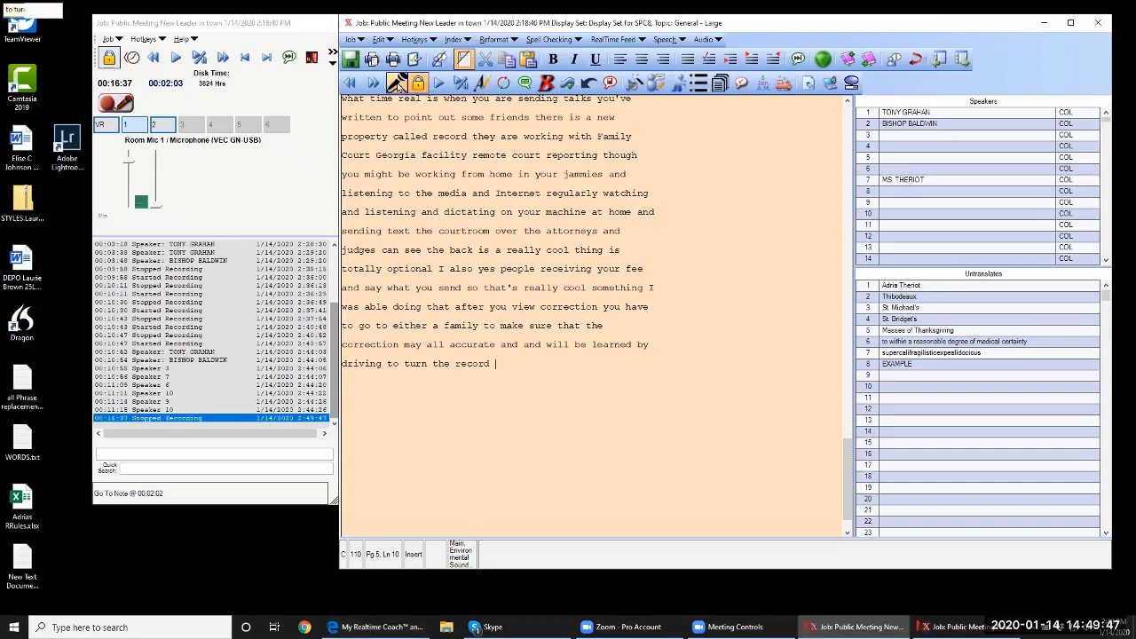
click(525, 83)
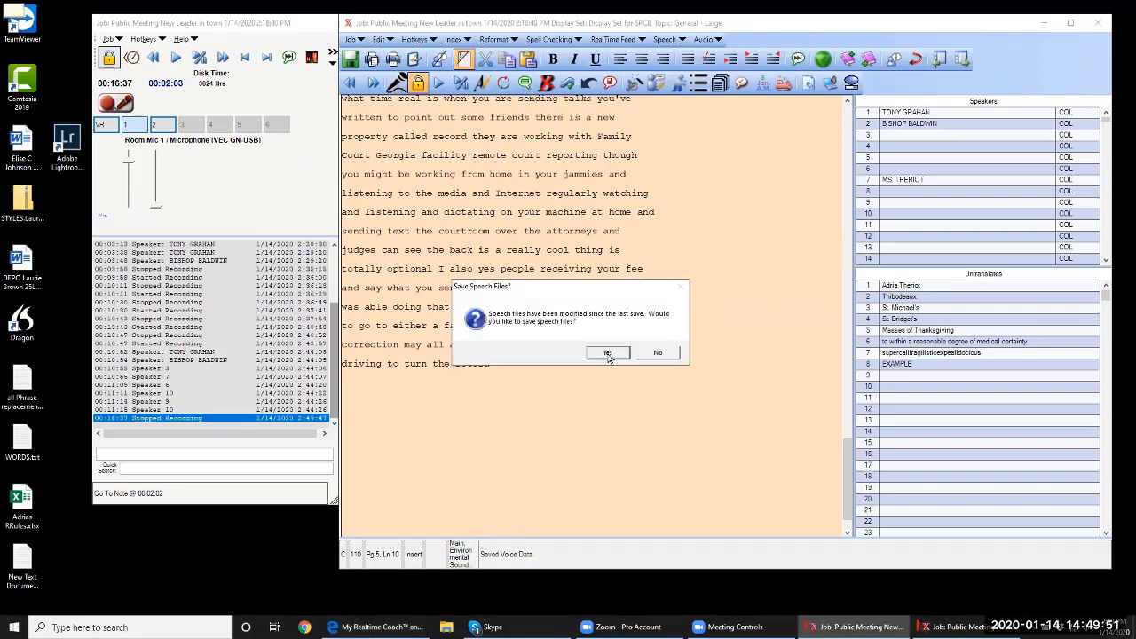
click(609, 353)
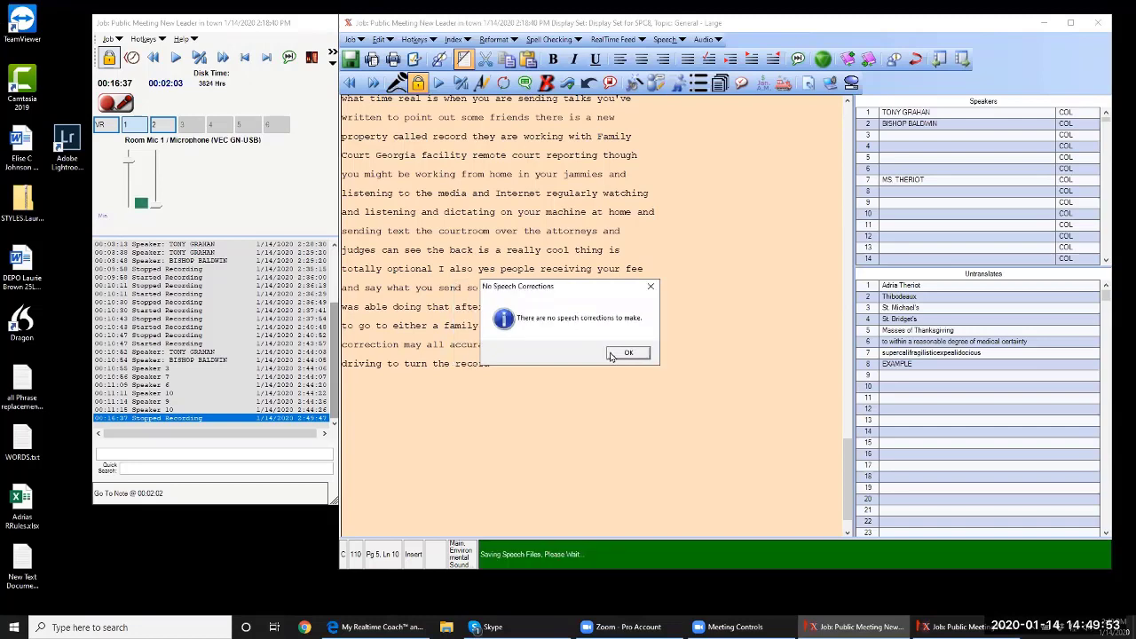
click(627, 353)
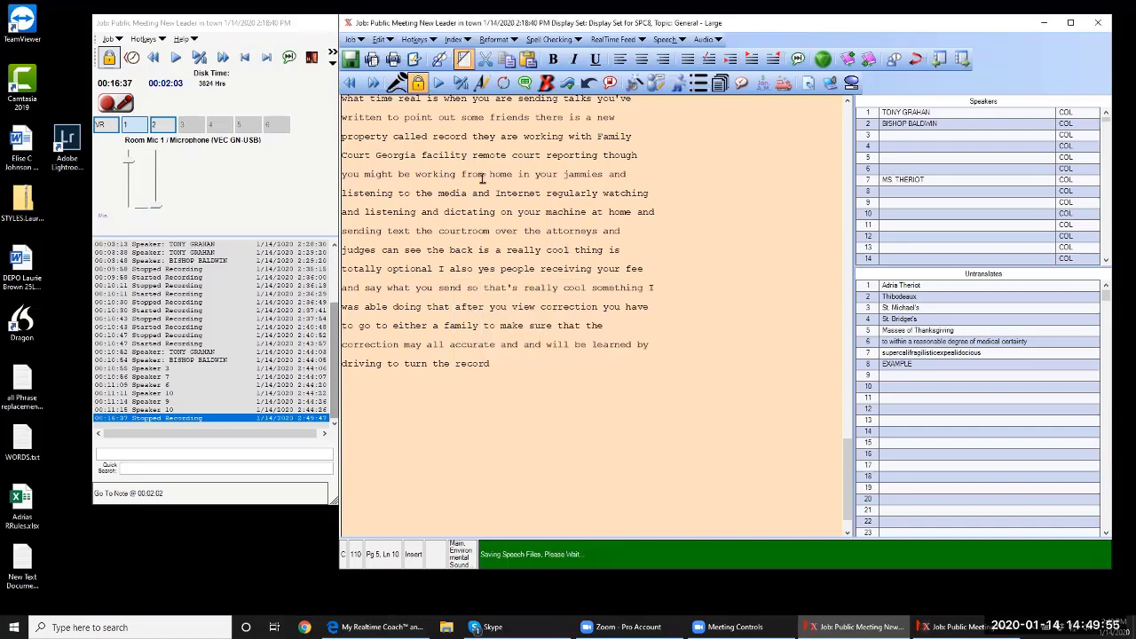
Turn on utterance highlighting and correct the first long utterance with the bishop's name, "and was assigned to the", "state and" and "today he is here to"
scroll(858, 382, up, 6)
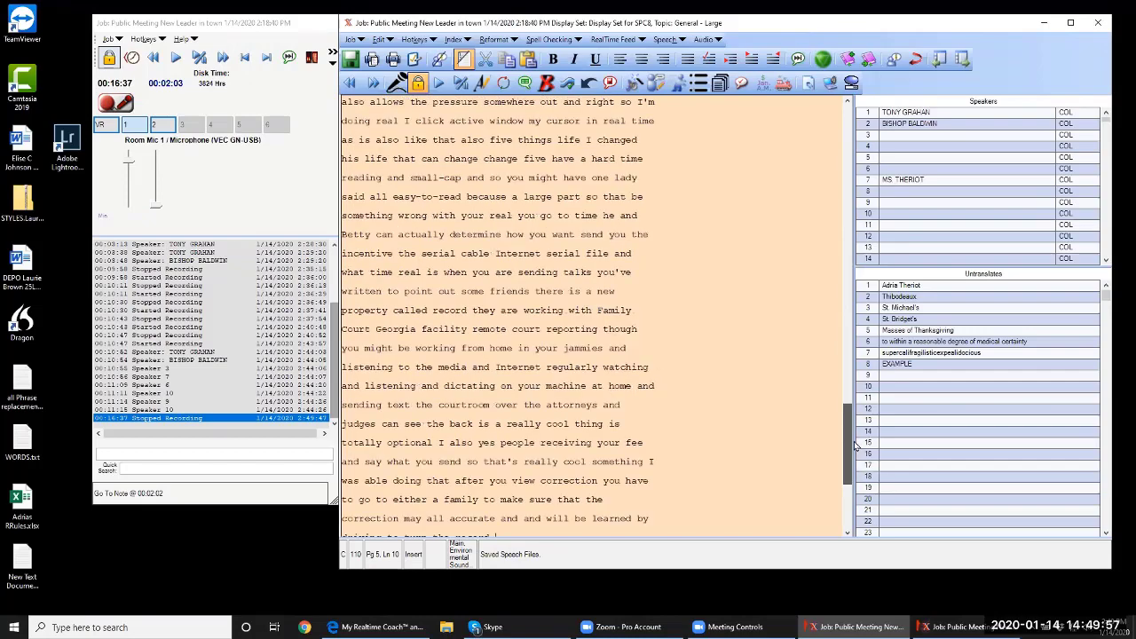
scroll(858, 408, up, 4)
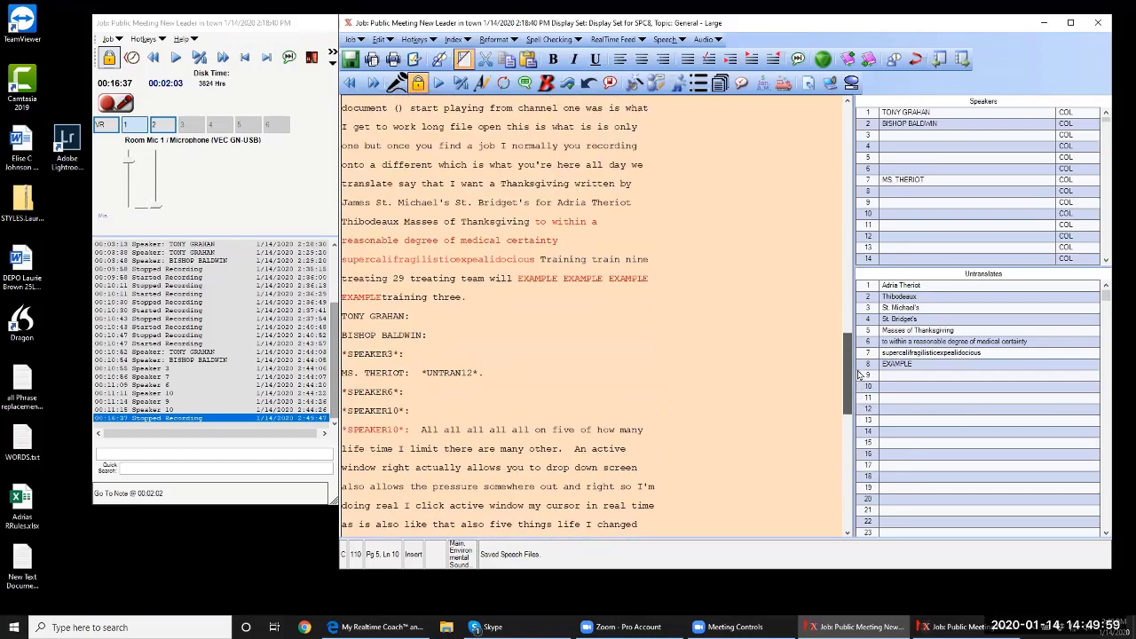
scroll(858, 374, up, 12)
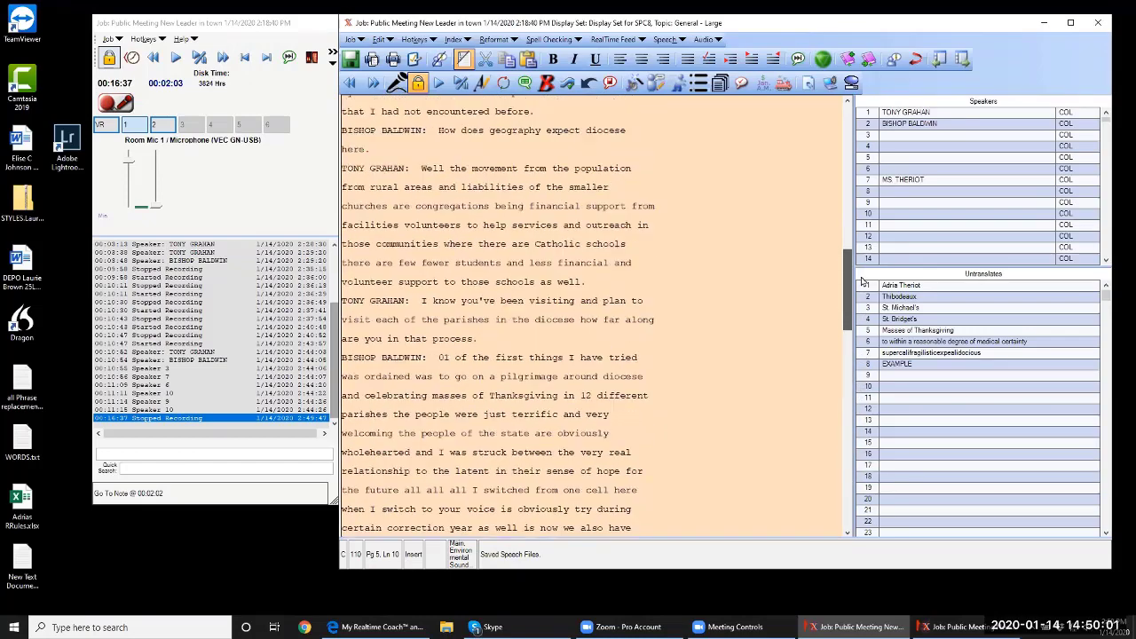
scroll(866, 200, up, 8)
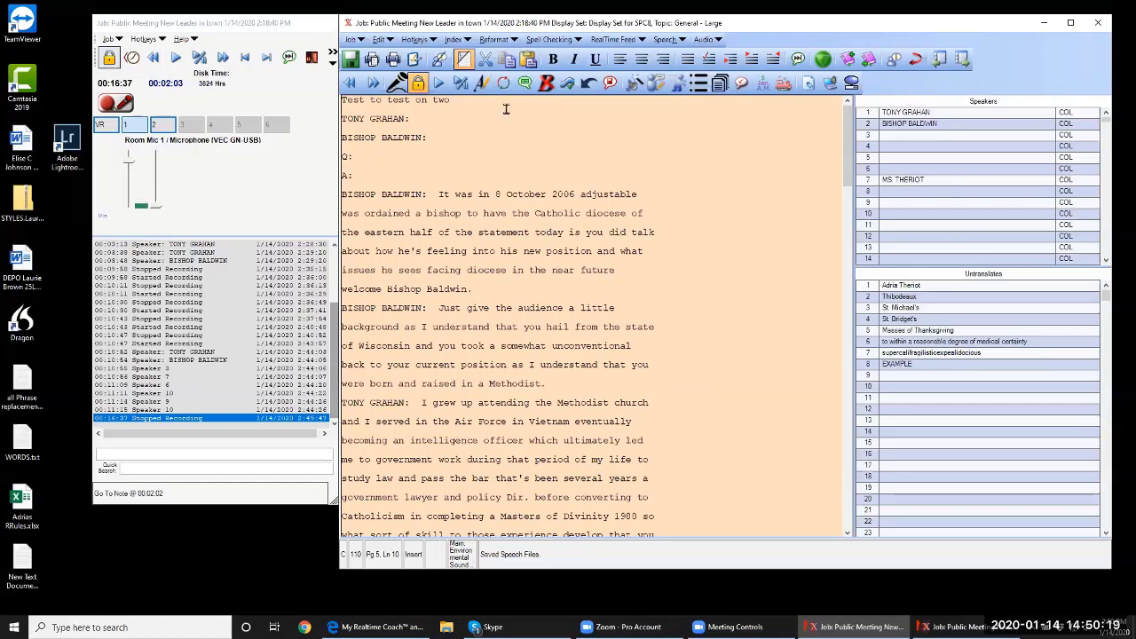
click(484, 84)
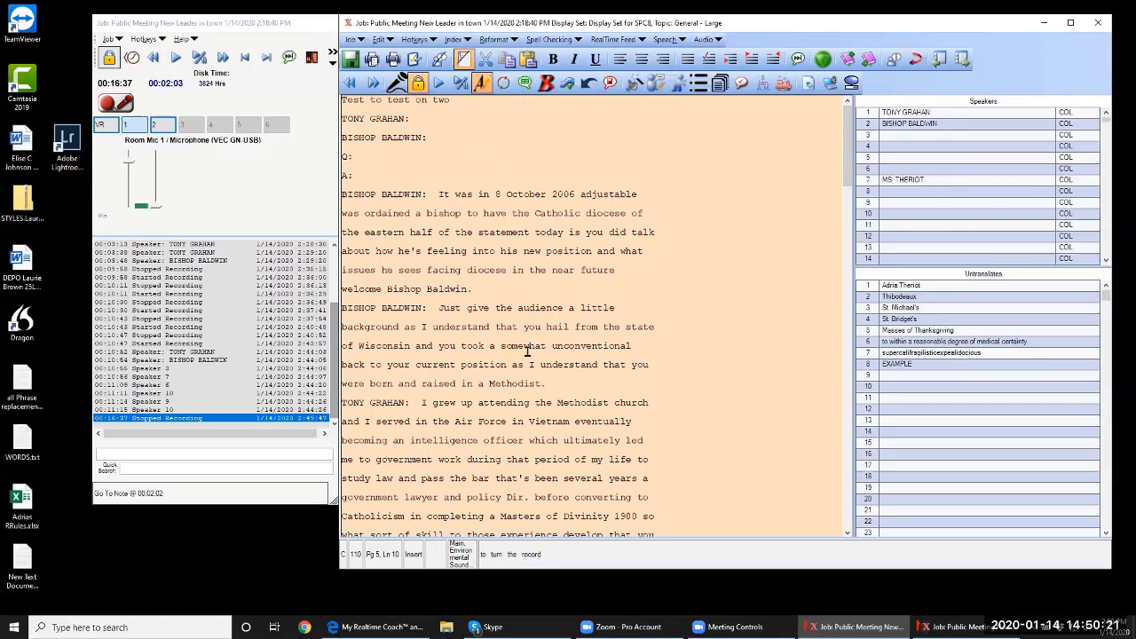
click(473, 195)
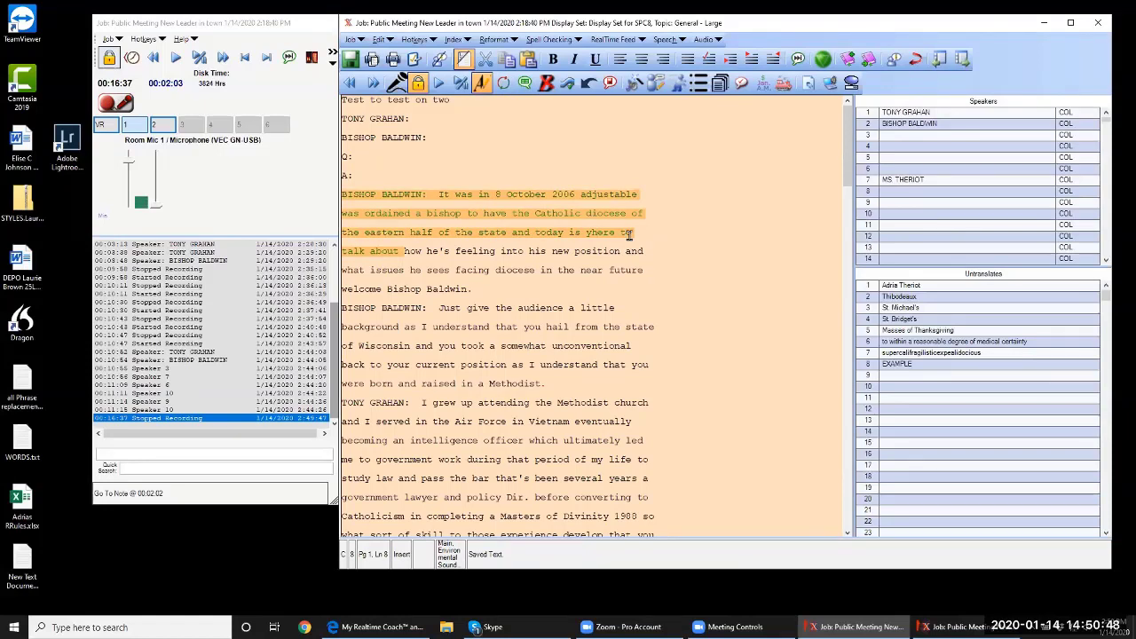
key(BackSpace)
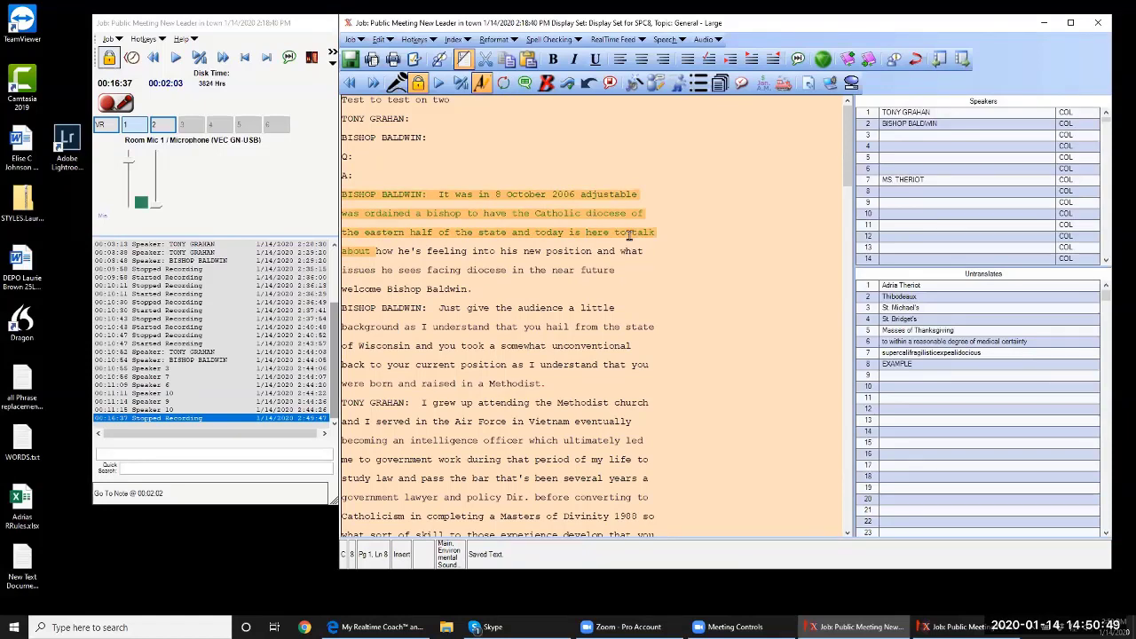
click(484, 194)
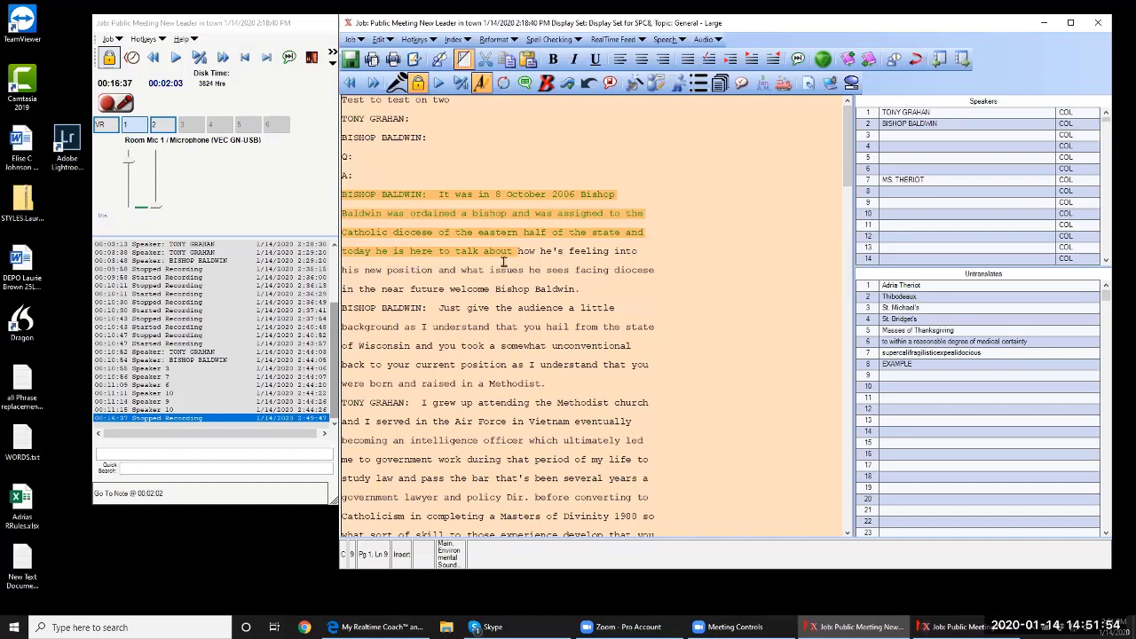
Turn off utterance highlighting and apply the checked correction from the Utterance Summary to the speech engine
click(482, 82)
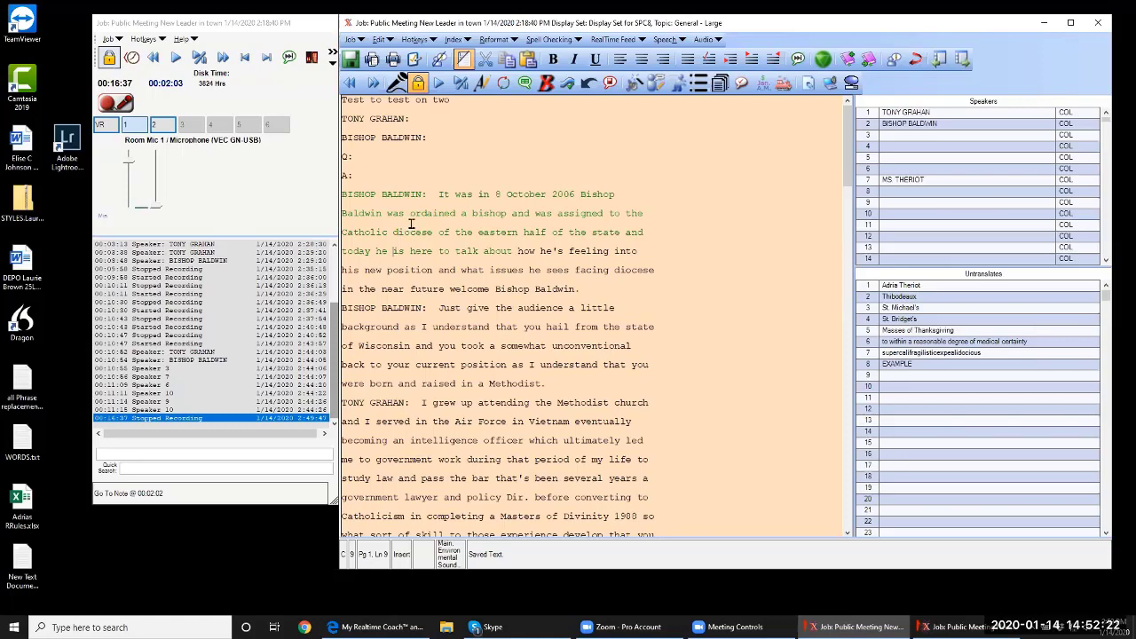
click(524, 83)
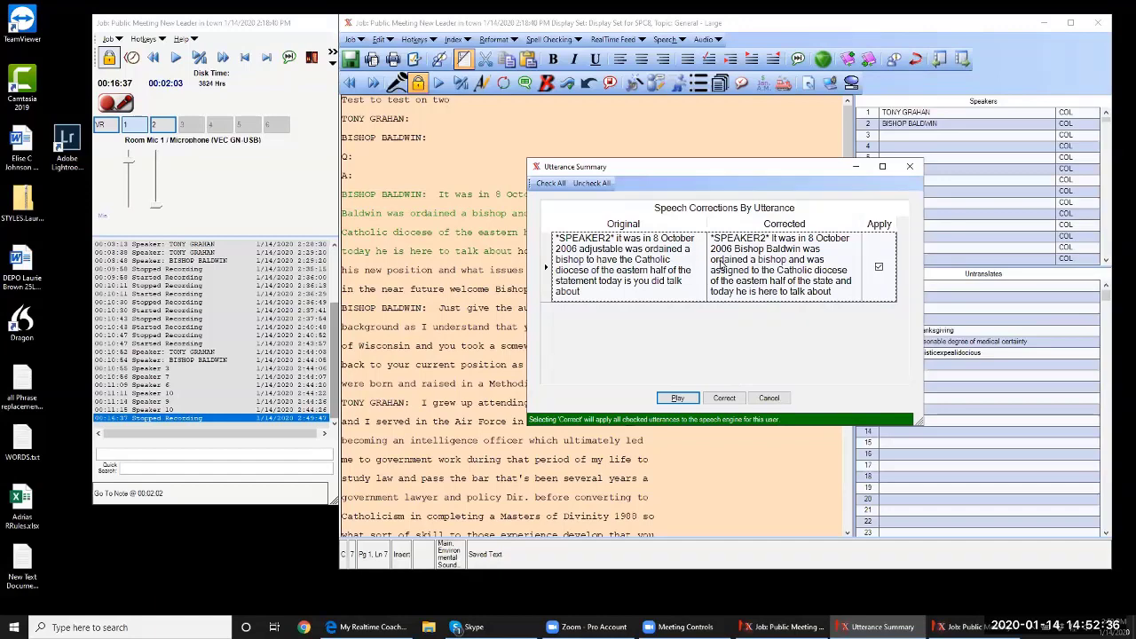
click(723, 399)
click(609, 353)
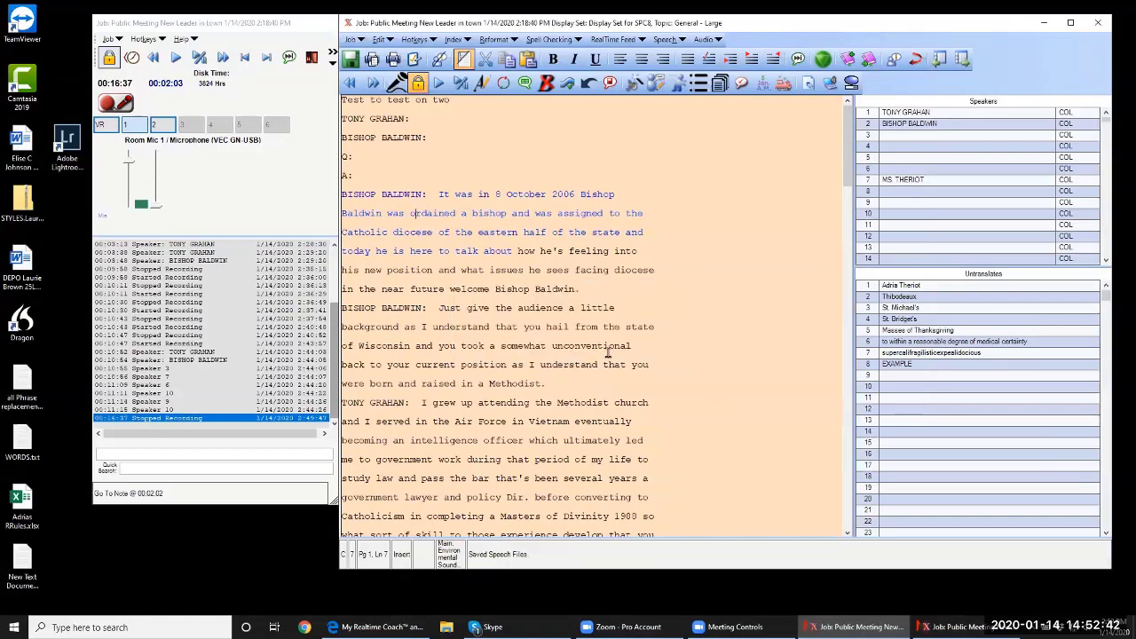
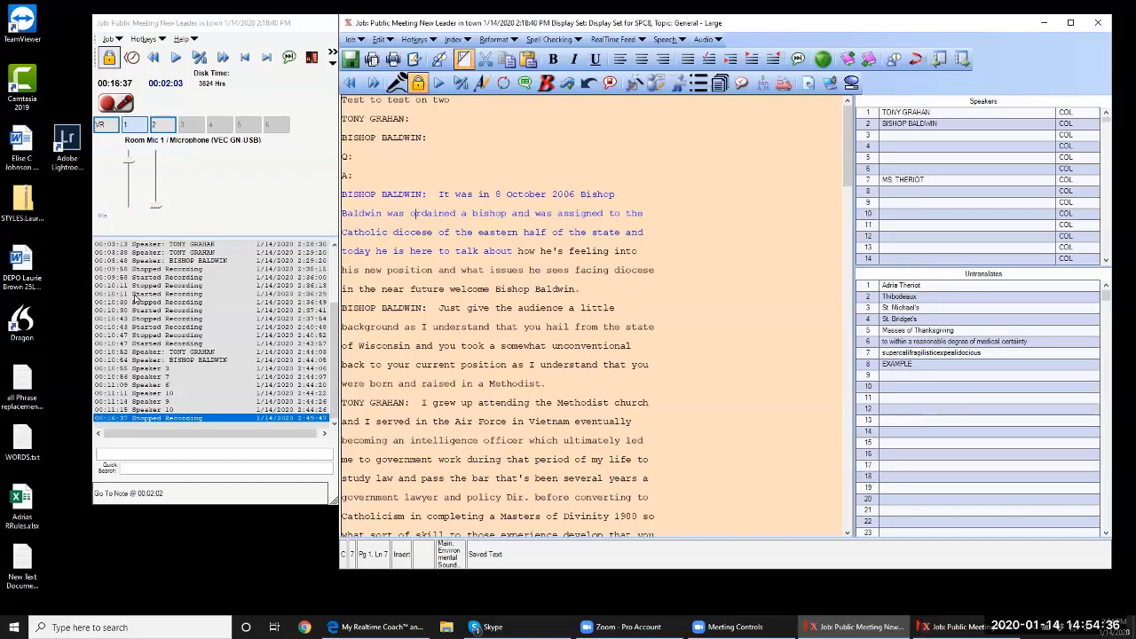
Widen the recorder window until the notes' full timestamps fit and move it clear of the transcript window
click(280, 296)
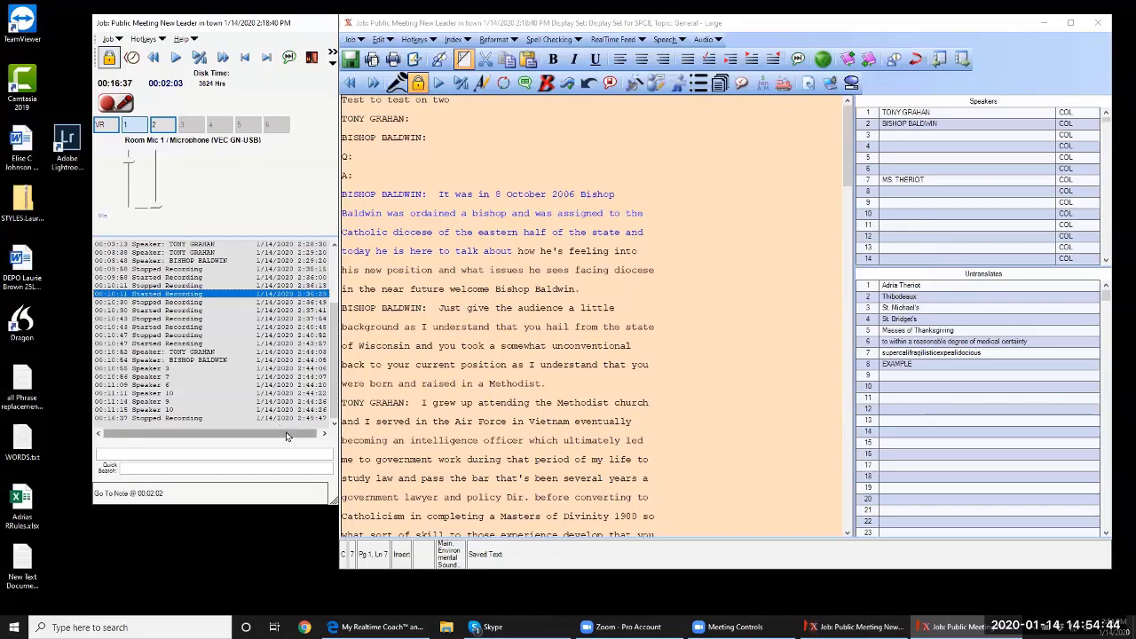
drag(287, 433, 380, 417)
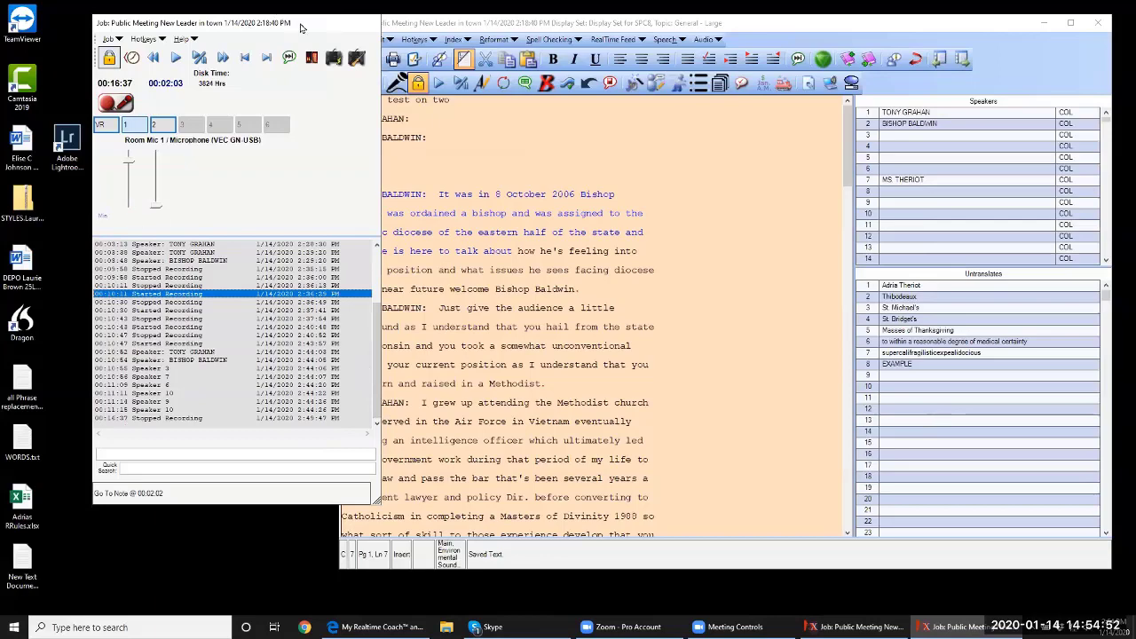
drag(300, 28, 258, 29)
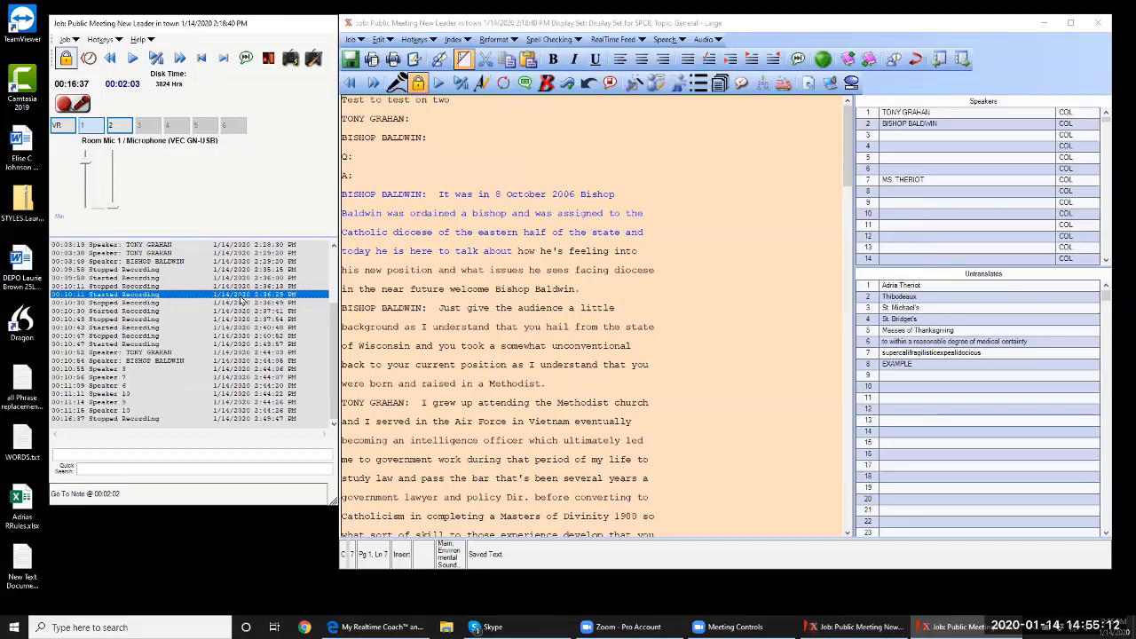
Go to the speaker notes at 00:03:48 and 00:03:38, and play back the audio of the matching transcript passage briefly
click(137, 262)
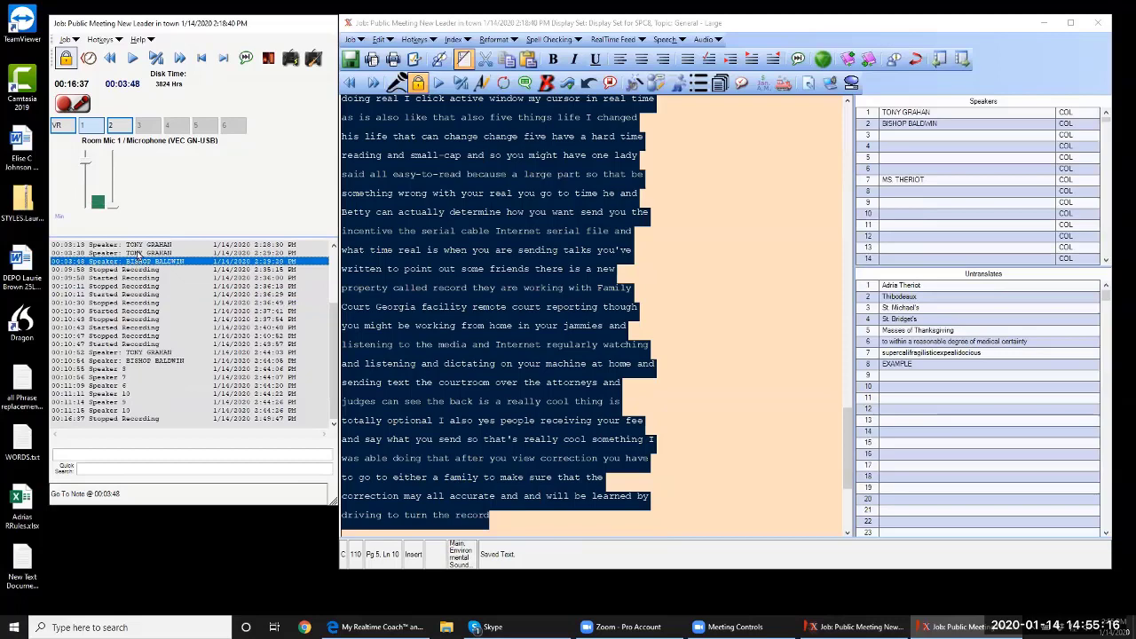
click(138, 253)
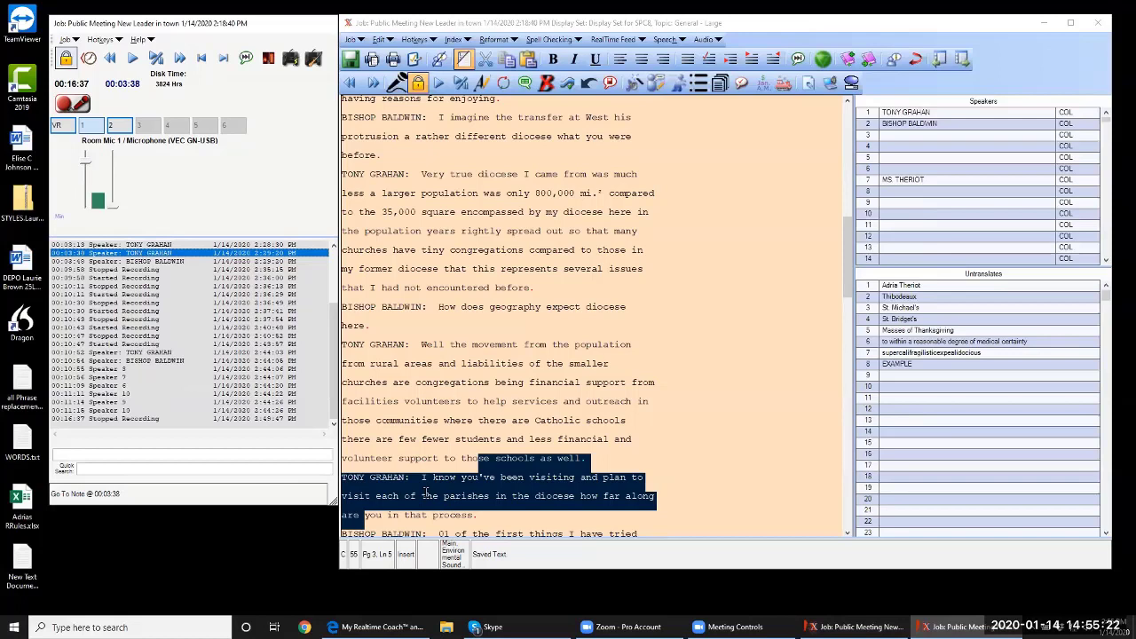
click(530, 481)
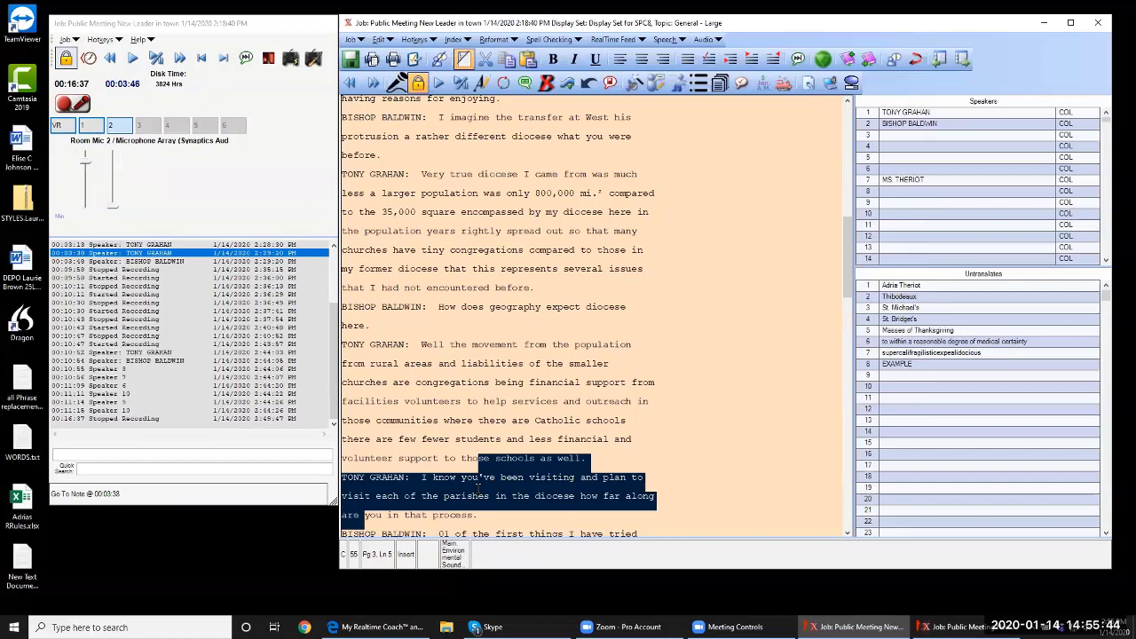
key(F5)
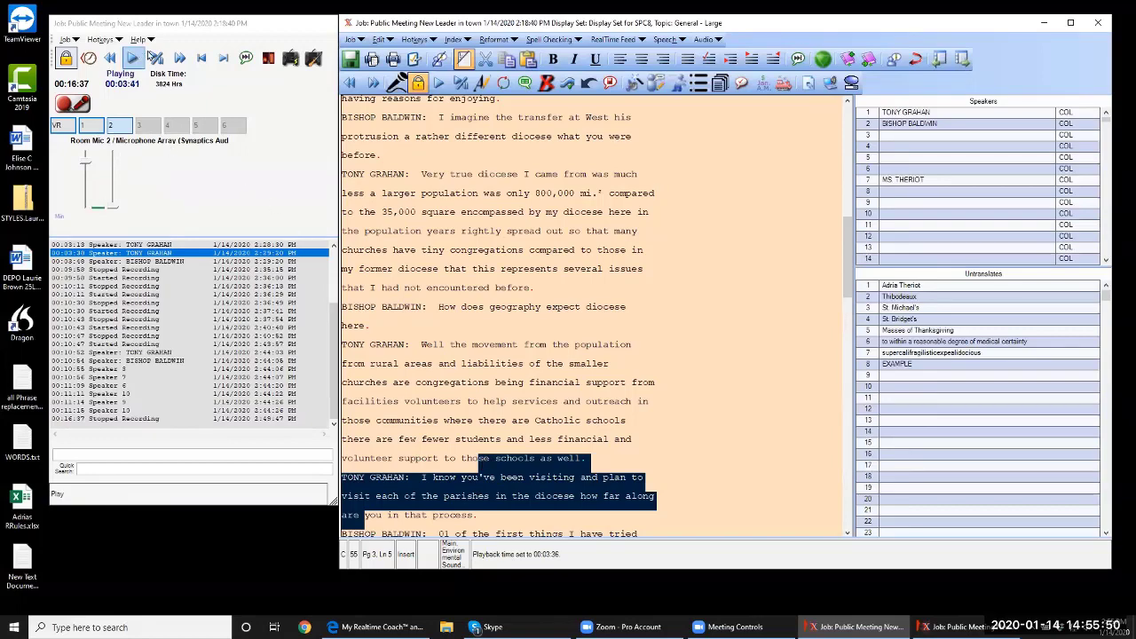
click(147, 53)
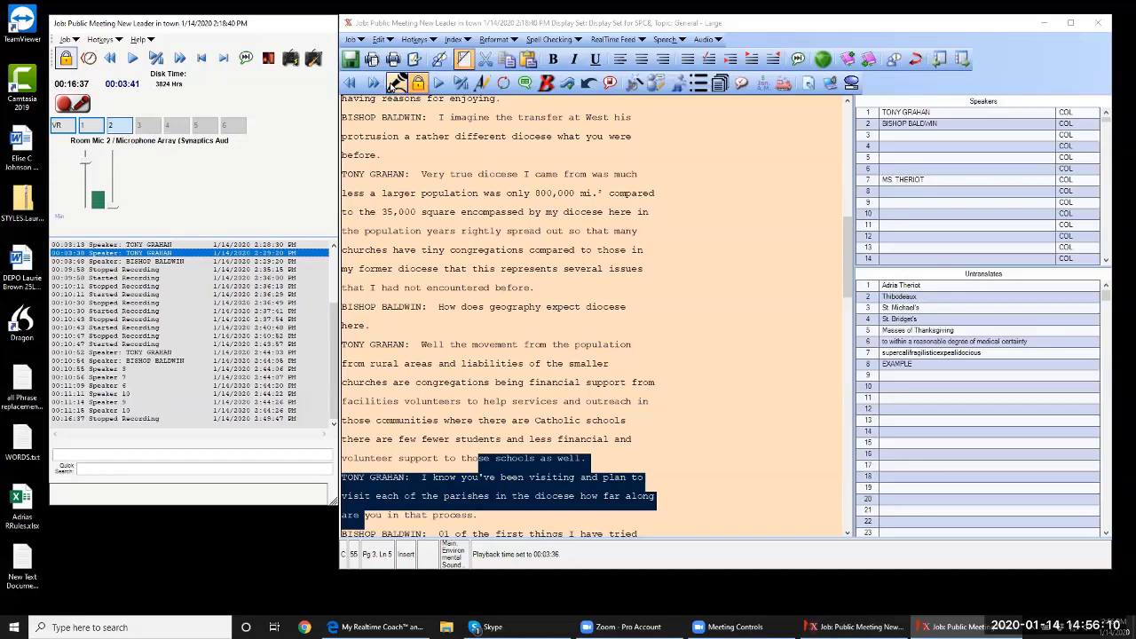
Turn on the microphone to resume recording and dictation, and go to the Speaker 10 note at 00:11:15
click(395, 83)
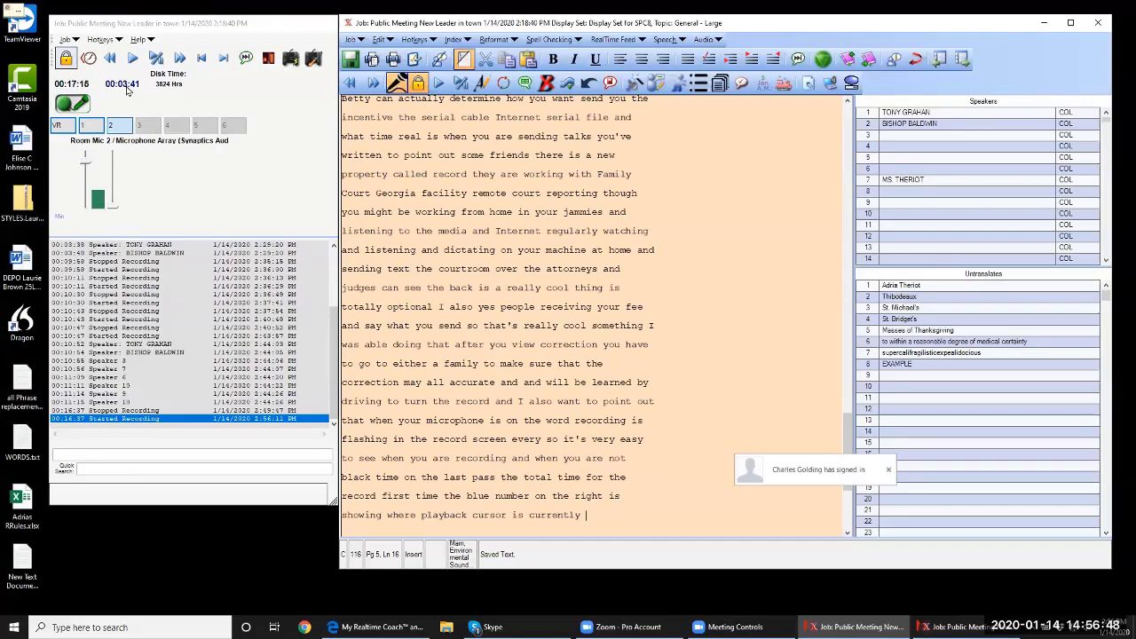
click(107, 402)
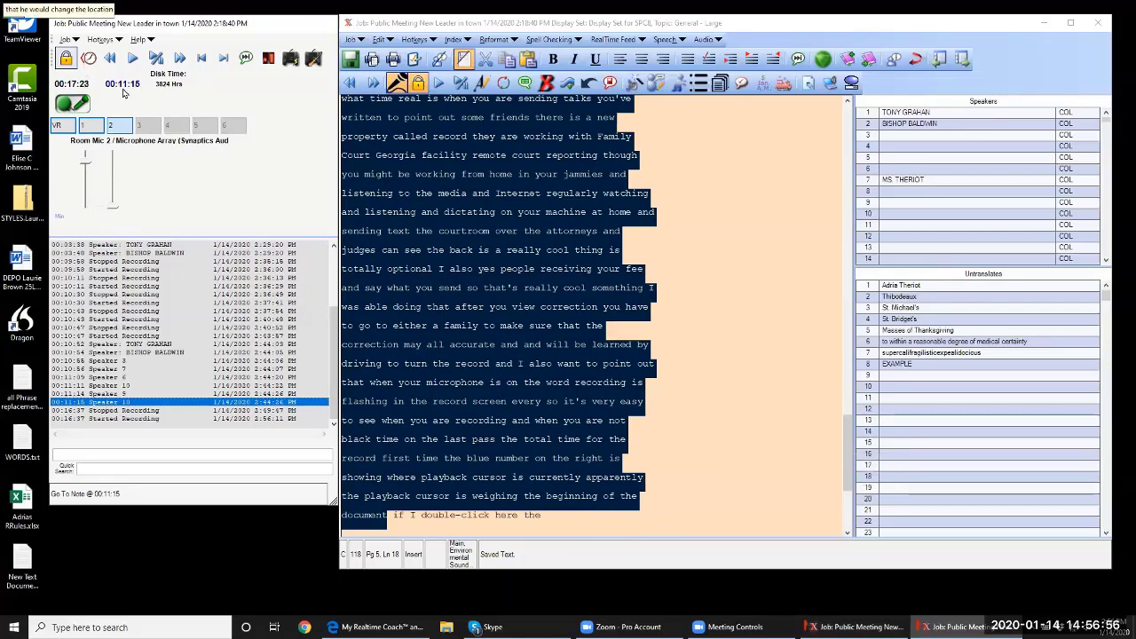
Play back the audio from the start of the red *SPEAKER10* paragraph, stop it and turn off the microphone
scroll(395, 131, up, 6)
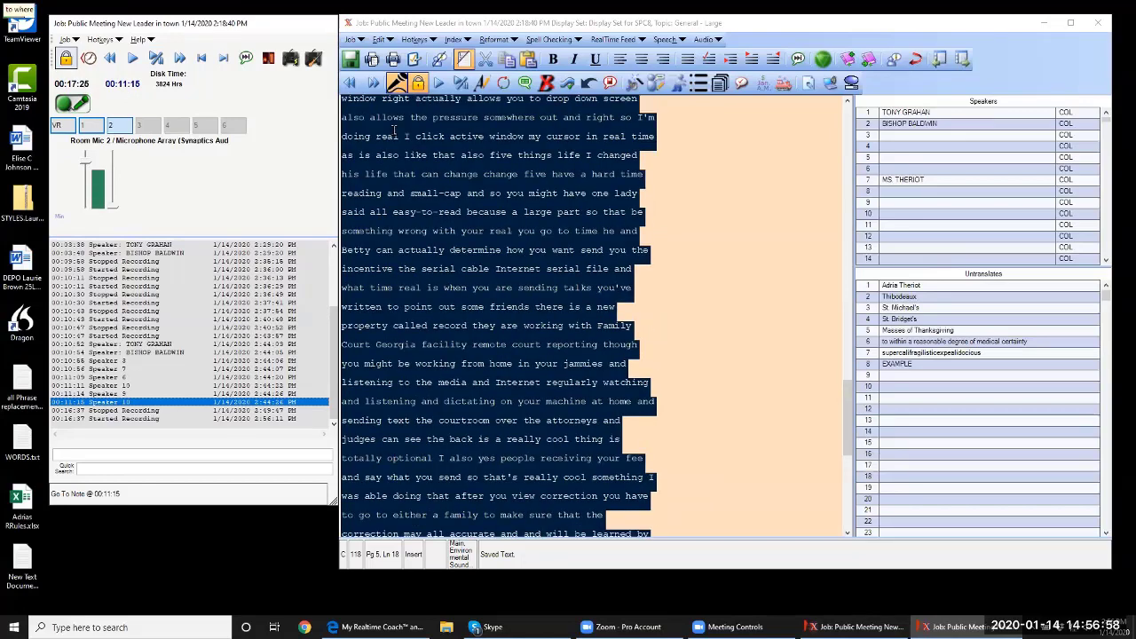
click(422, 199)
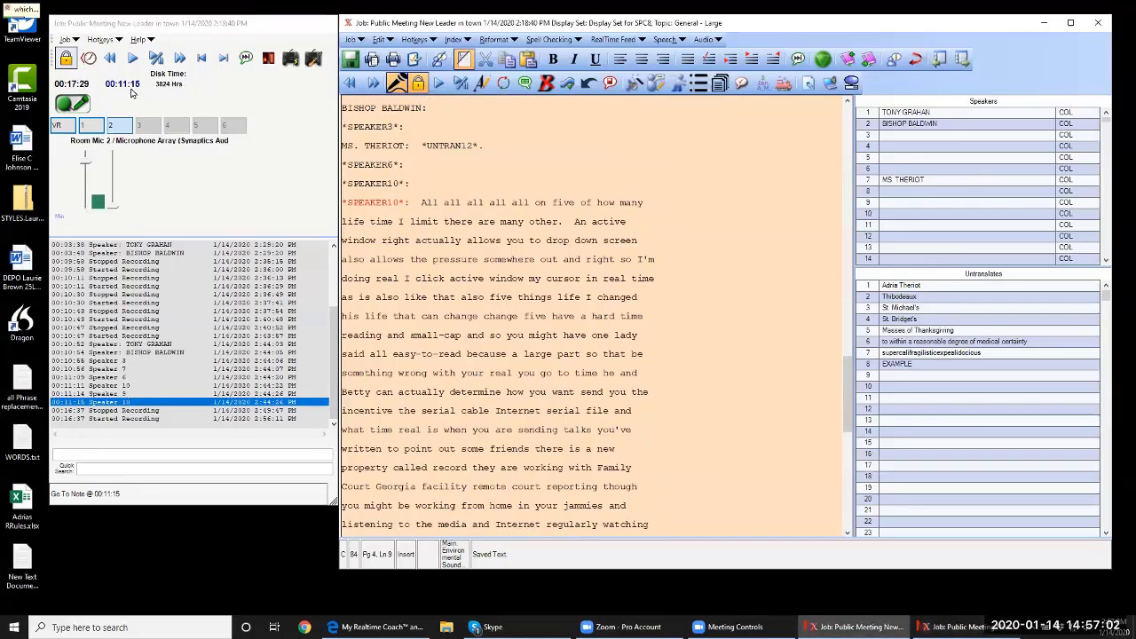
click(420, 206)
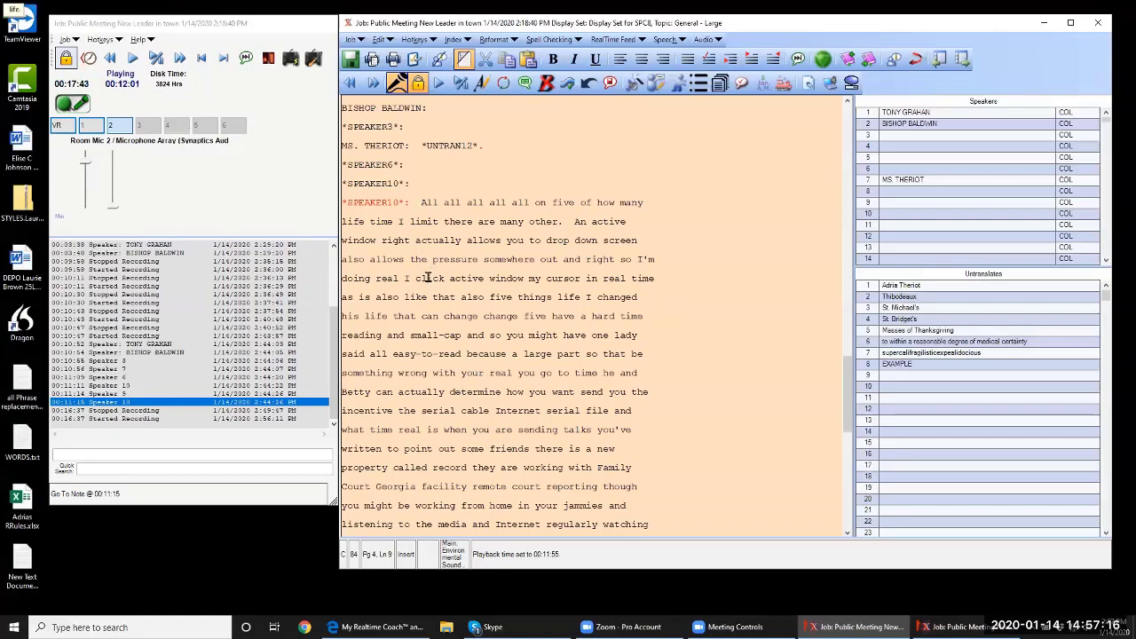
click(156, 58)
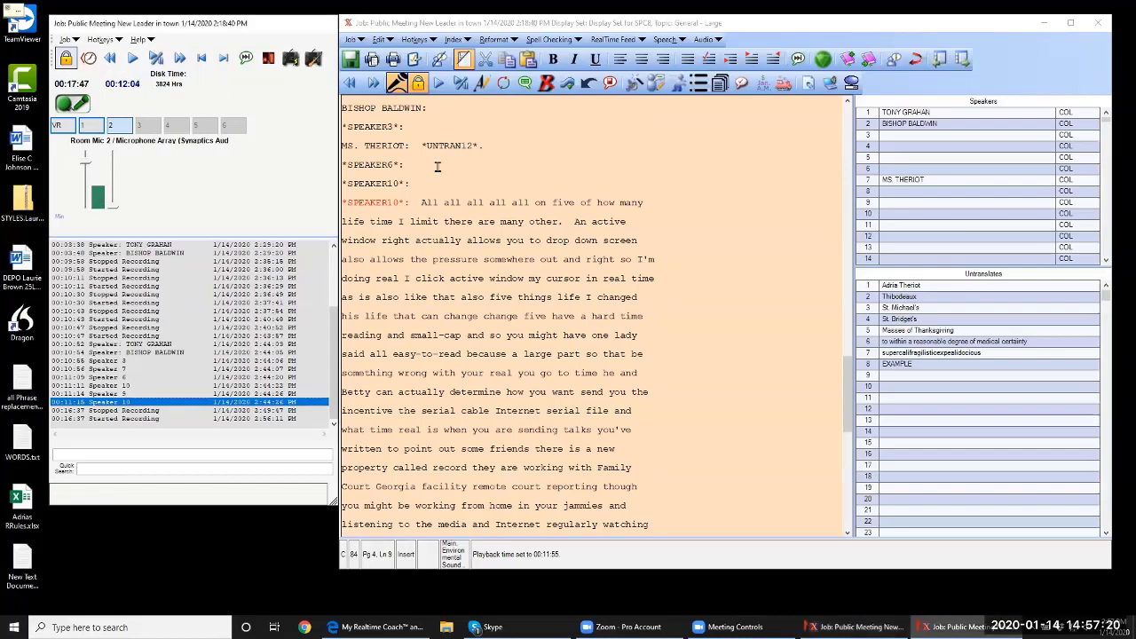
click(397, 83)
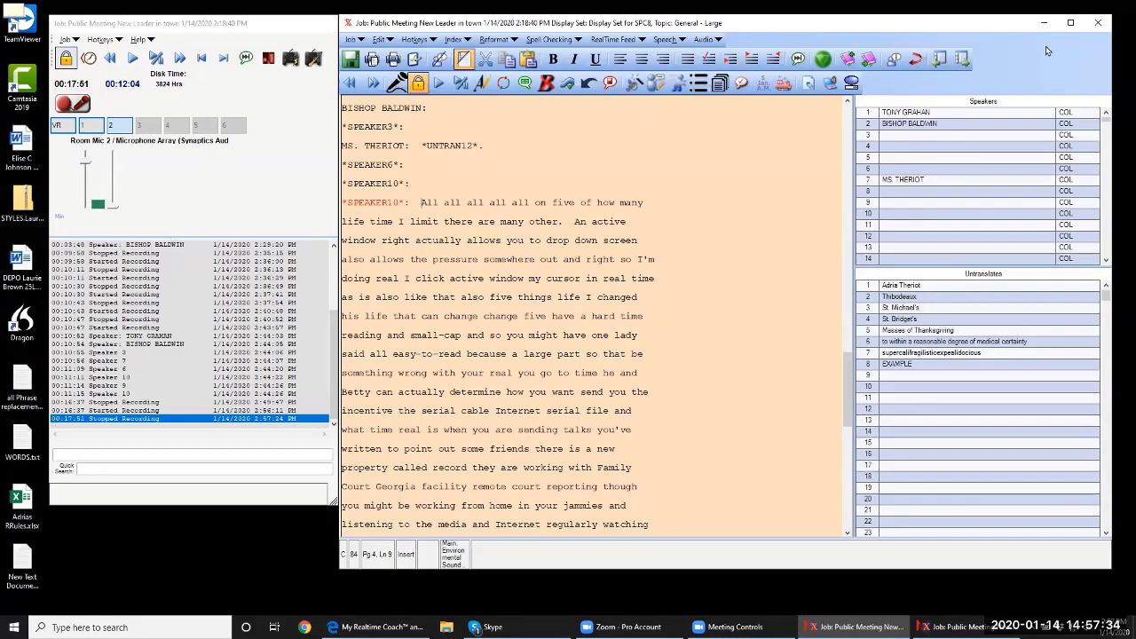
Close the Public Meeting job and start a new job from the Courtroom List
click(1096, 24)
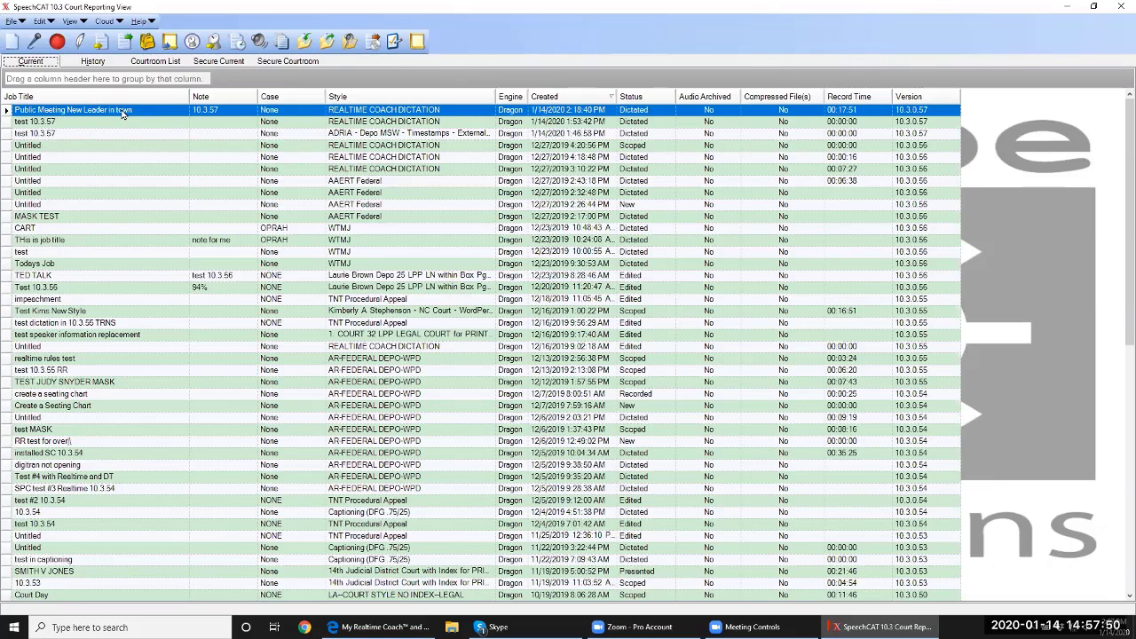
click(143, 62)
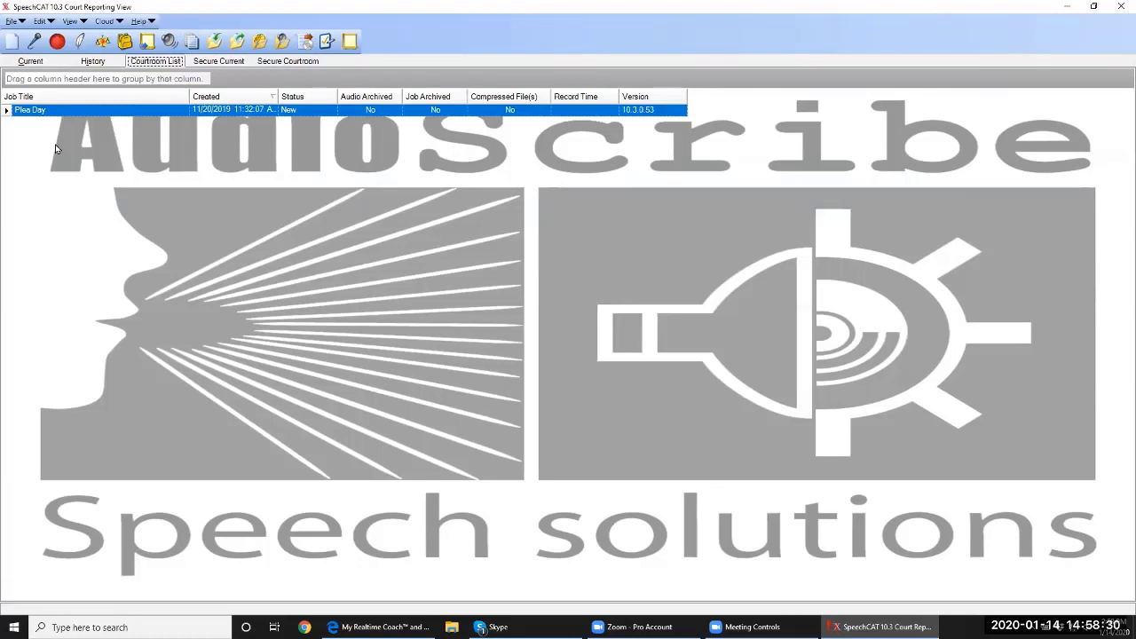
click(16, 45)
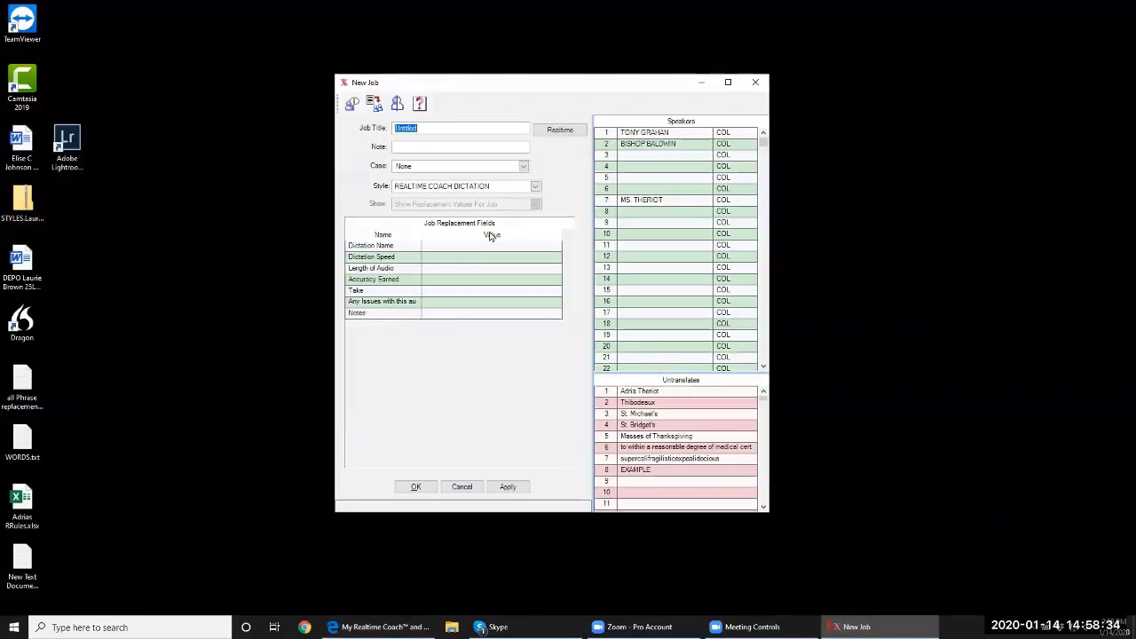
Choose the COURT style directly below REALTIME COACH DICTATION, title the job Sample Court Job and open it in Realtime
click(535, 188)
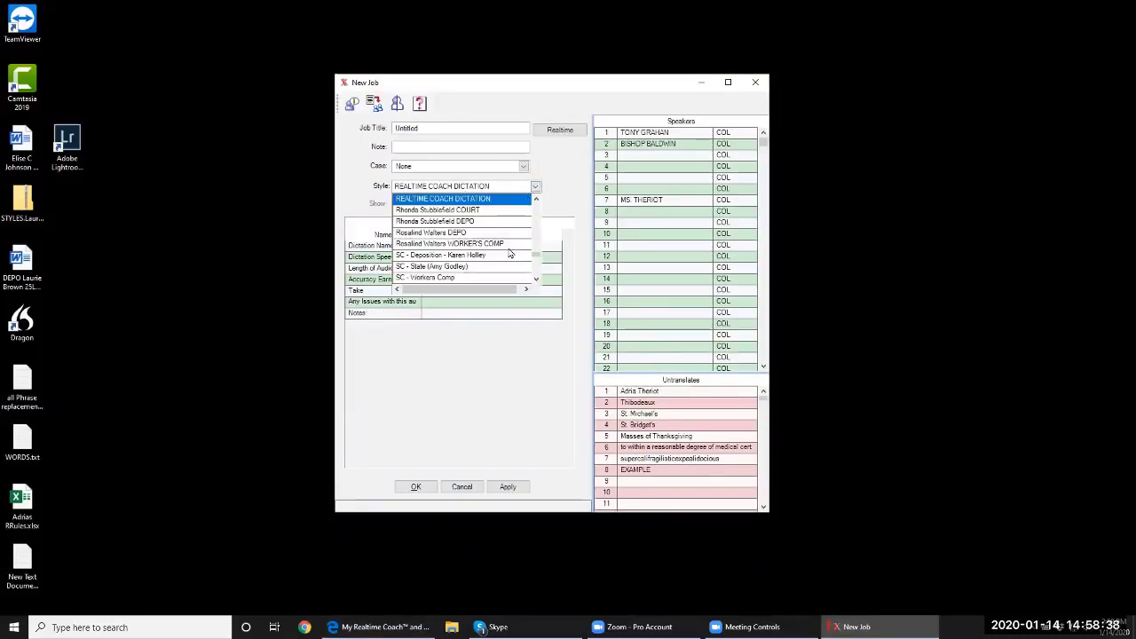
click(486, 210)
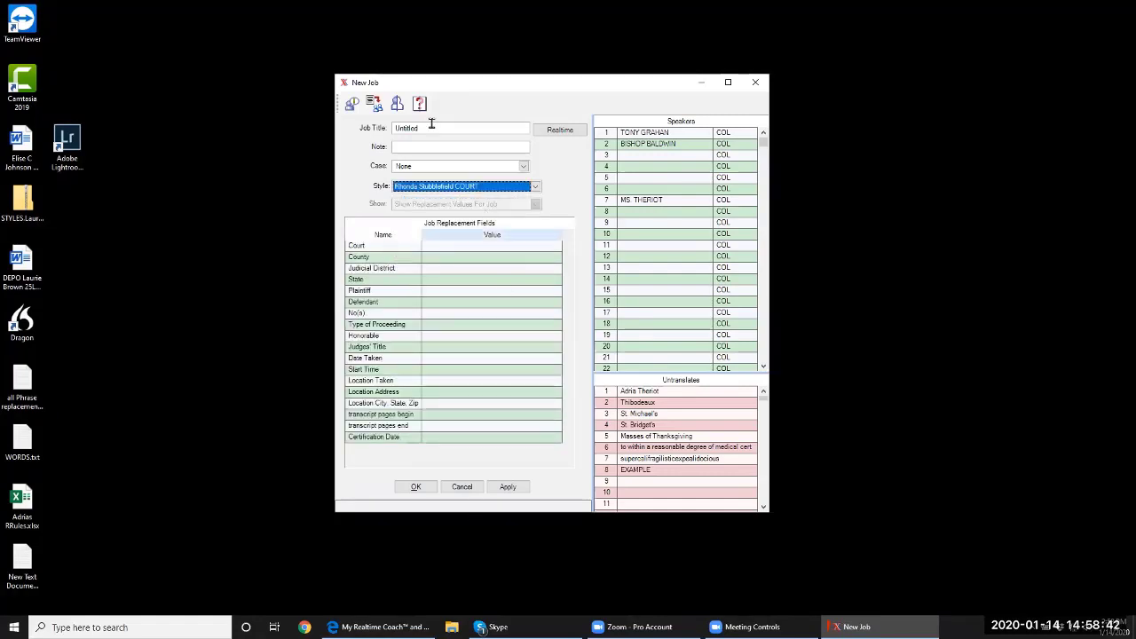
double_click(431, 127)
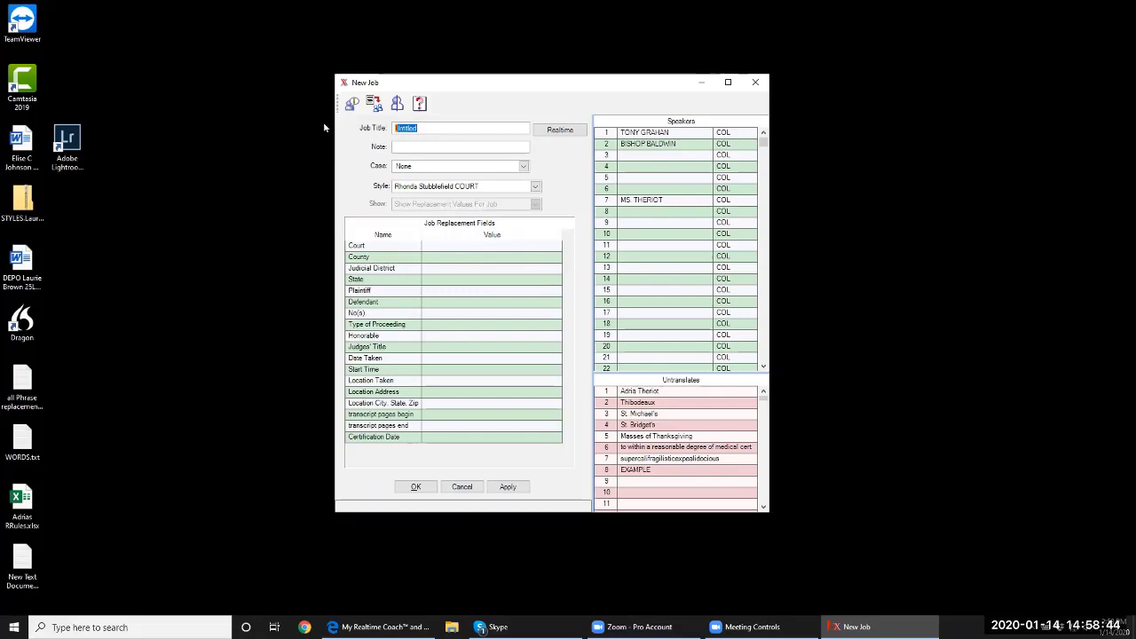
text(Sample Court Job)
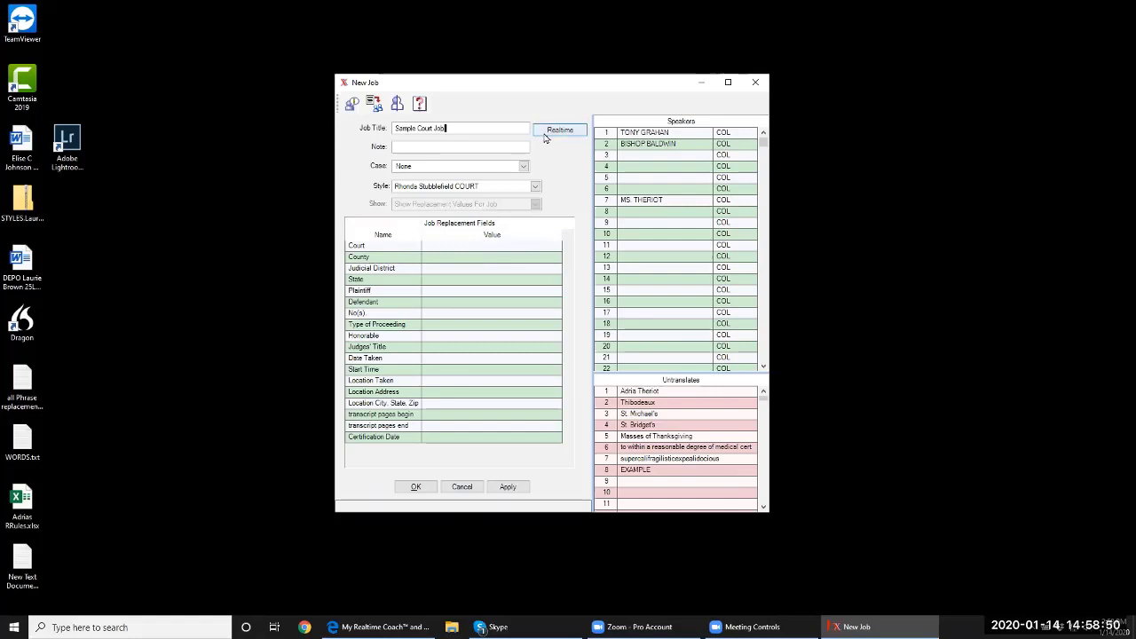
click(545, 133)
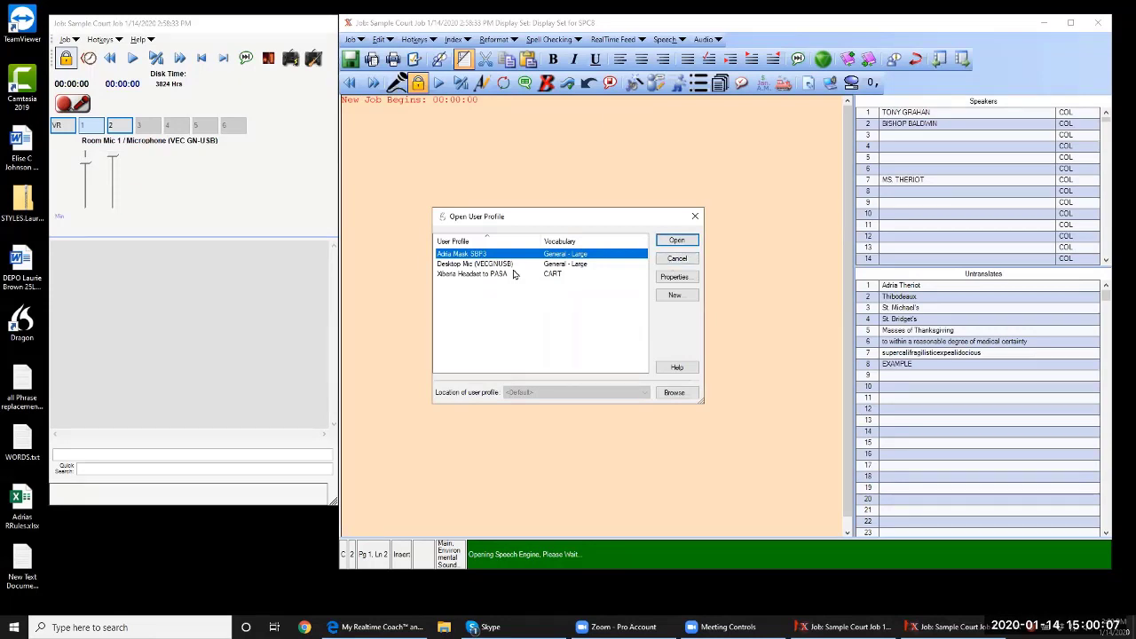
Open the Desktop Mic (VECGNUSB) user profile and widen the status bar section listing Main, Environmental Sounds, Time
click(483, 266)
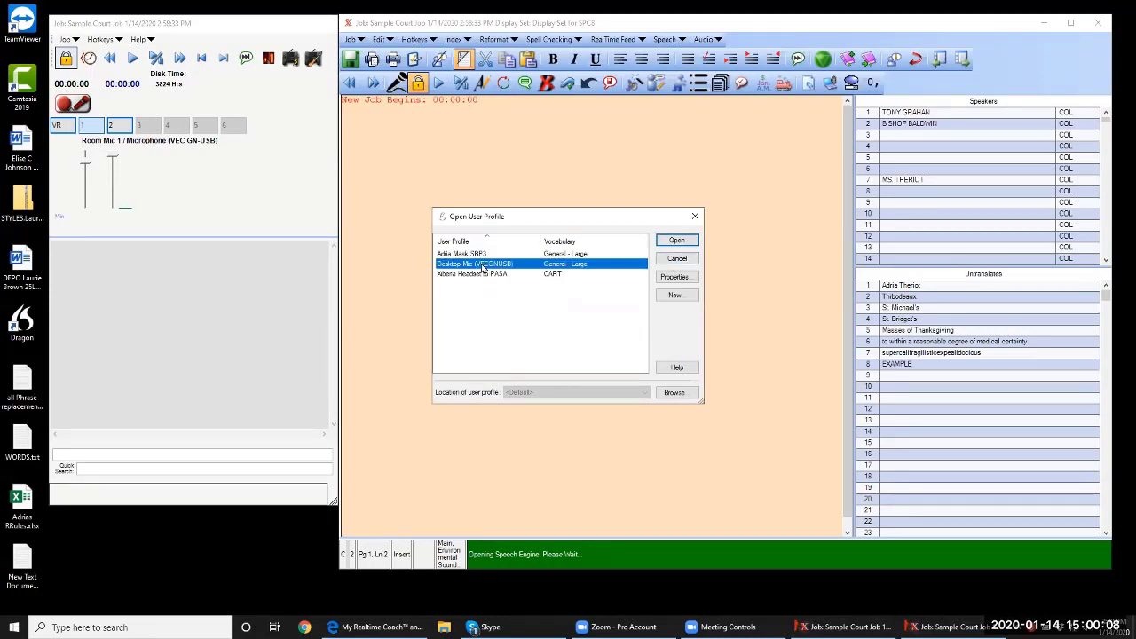
click(678, 241)
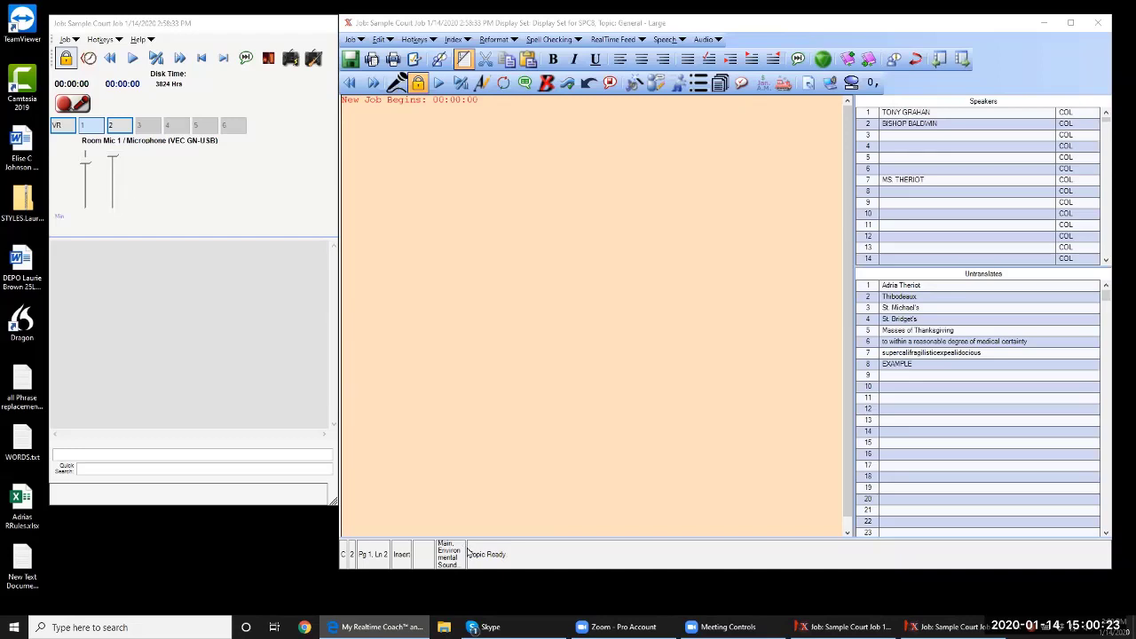
drag(464, 547, 558, 546)
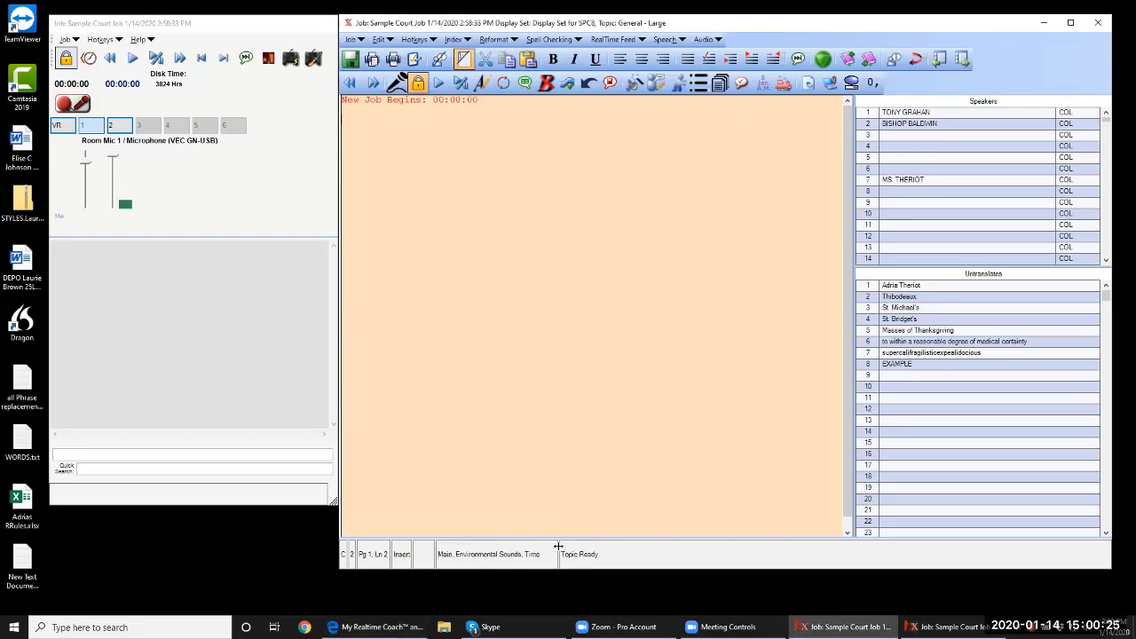
Turn on the microphone, dictate question, answer and Speaker 1 to 5 markers with sample testimony, and turn it off
click(396, 81)
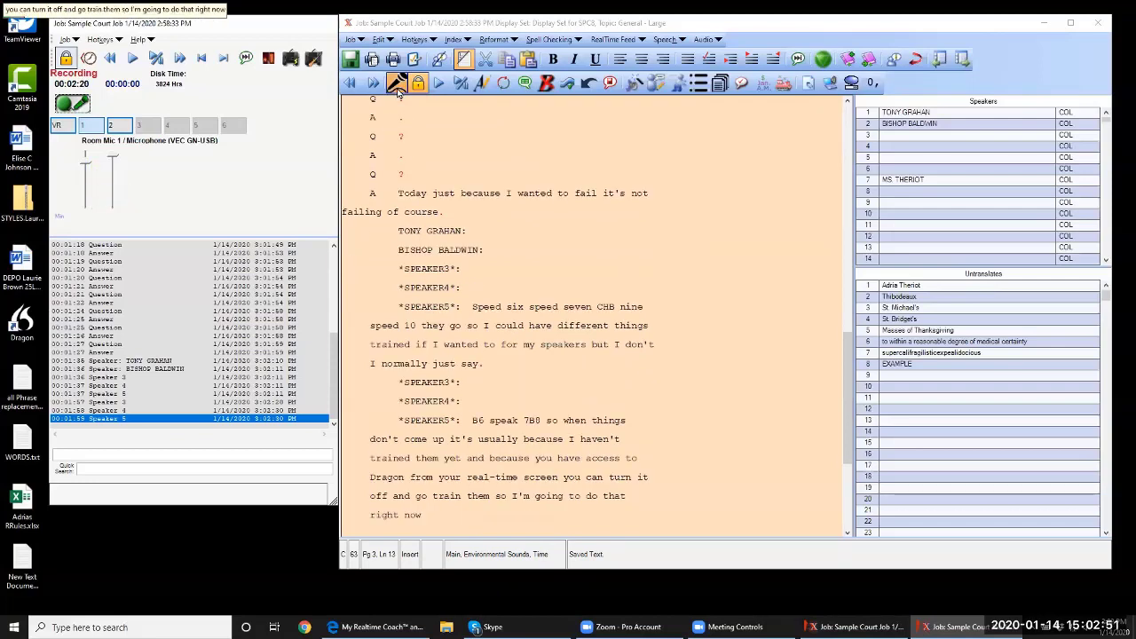
click(395, 84)
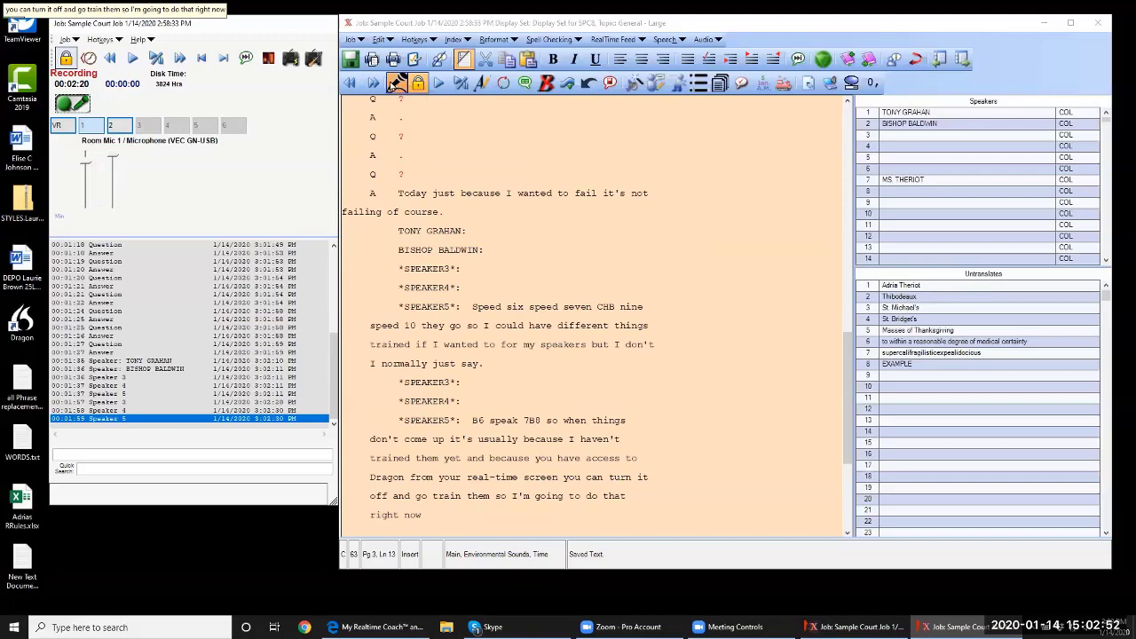
Examine which speaker and untranslate markers are in the Vocabulary Editor's custom words, and close the editor
click(657, 84)
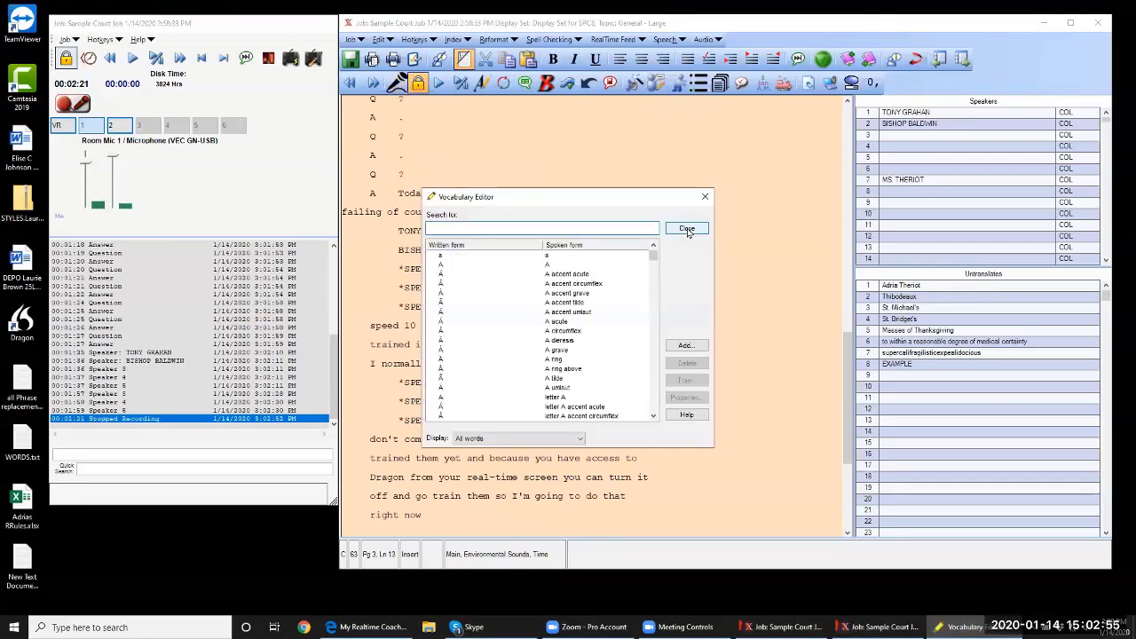
click(562, 436)
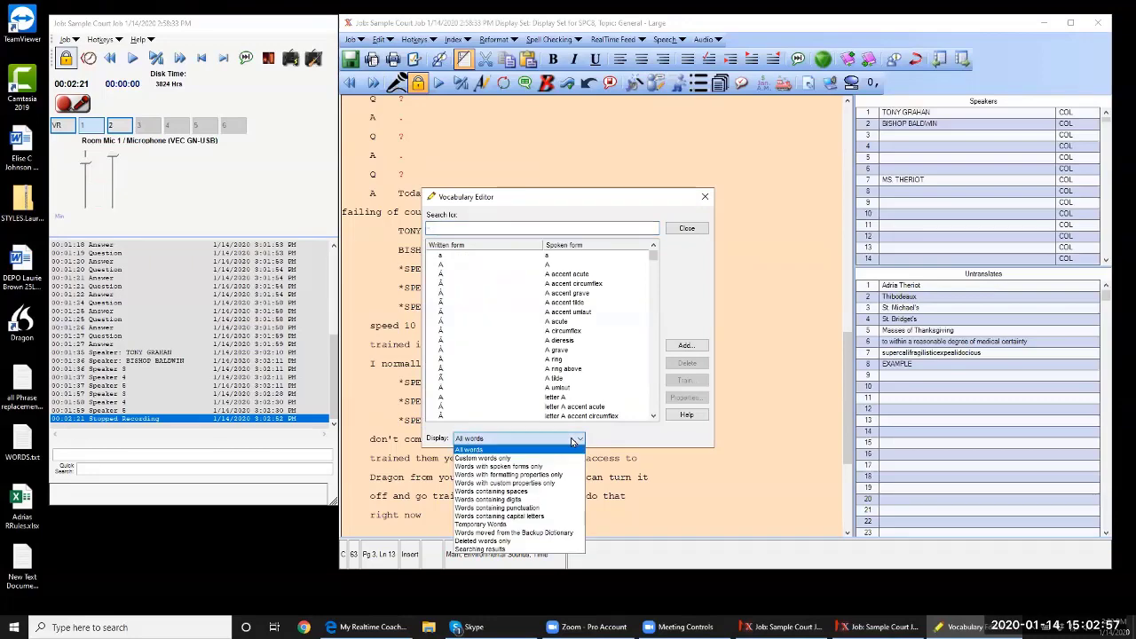
click(493, 459)
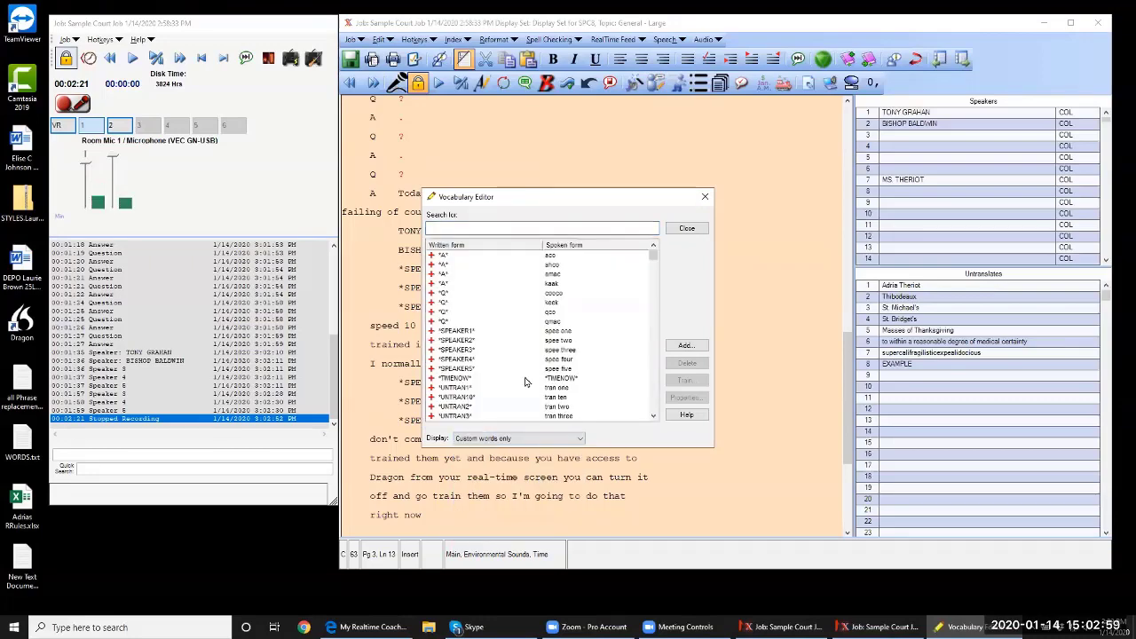
scroll(495, 322, down, 6)
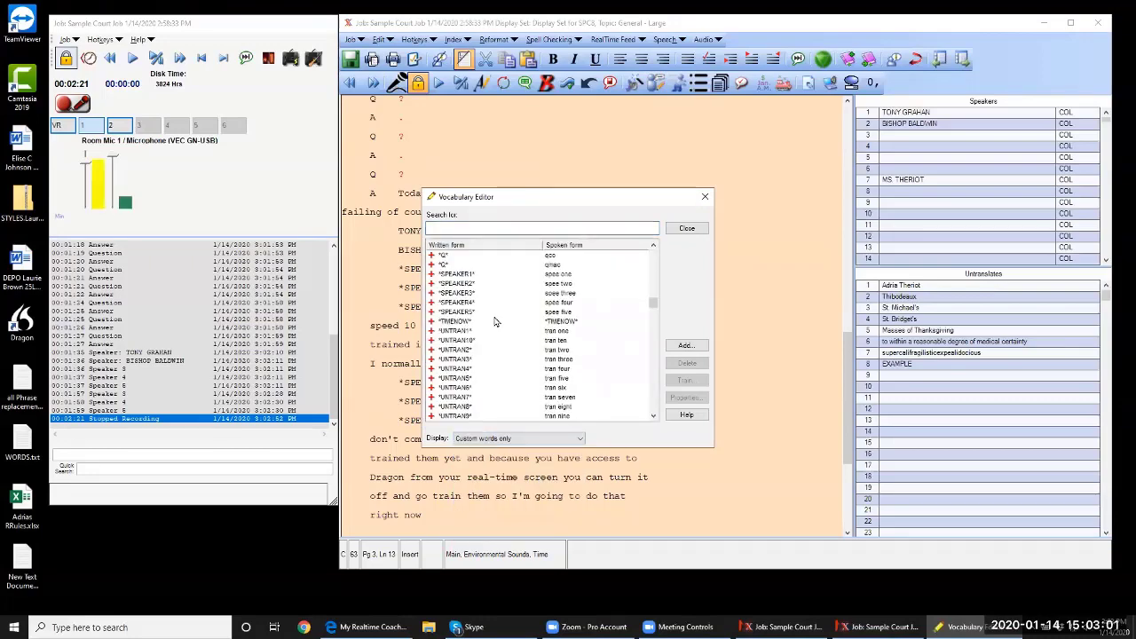
scroll(495, 321, up, 5)
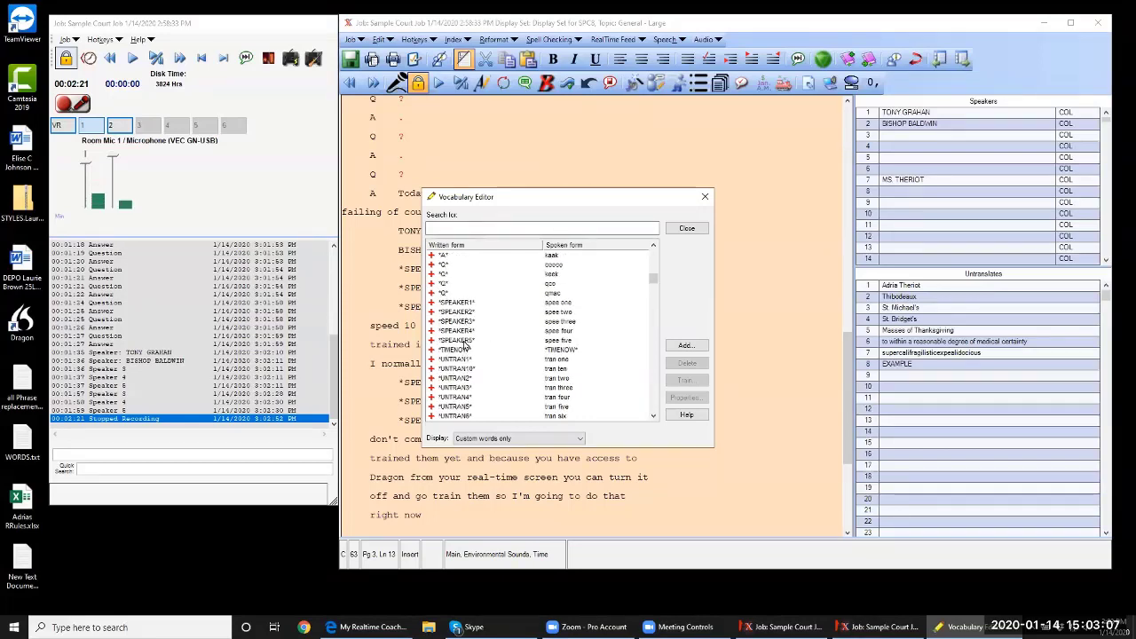
click(686, 229)
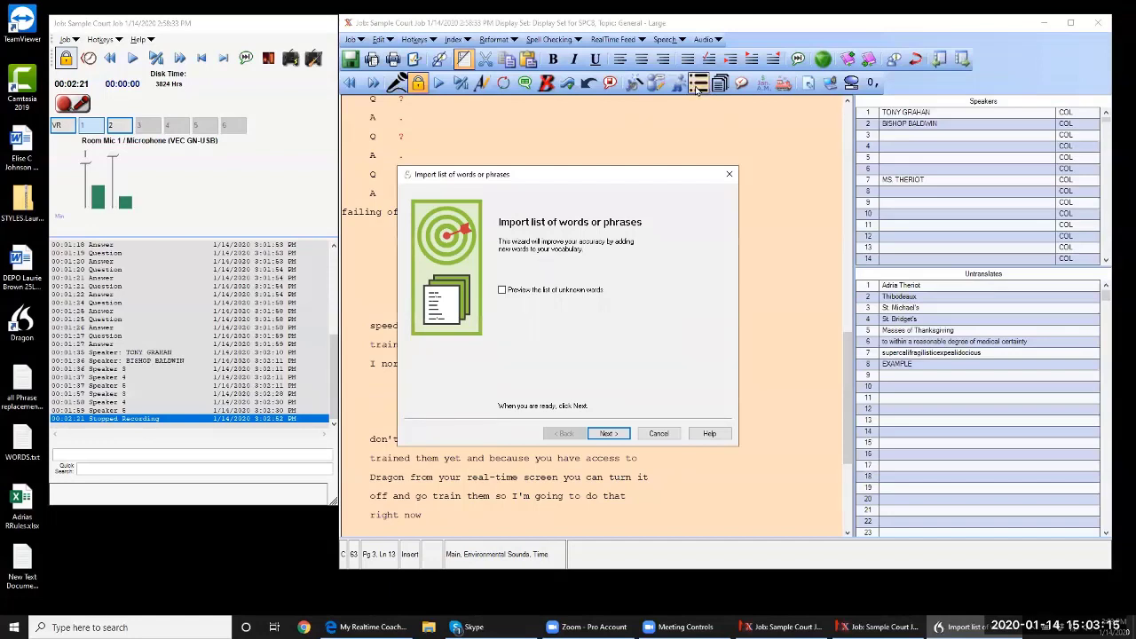
Set the word list import to preview unknown words and add A Basic Marker File.txt from Topic Files > Marker Files and Word Lists
click(502, 290)
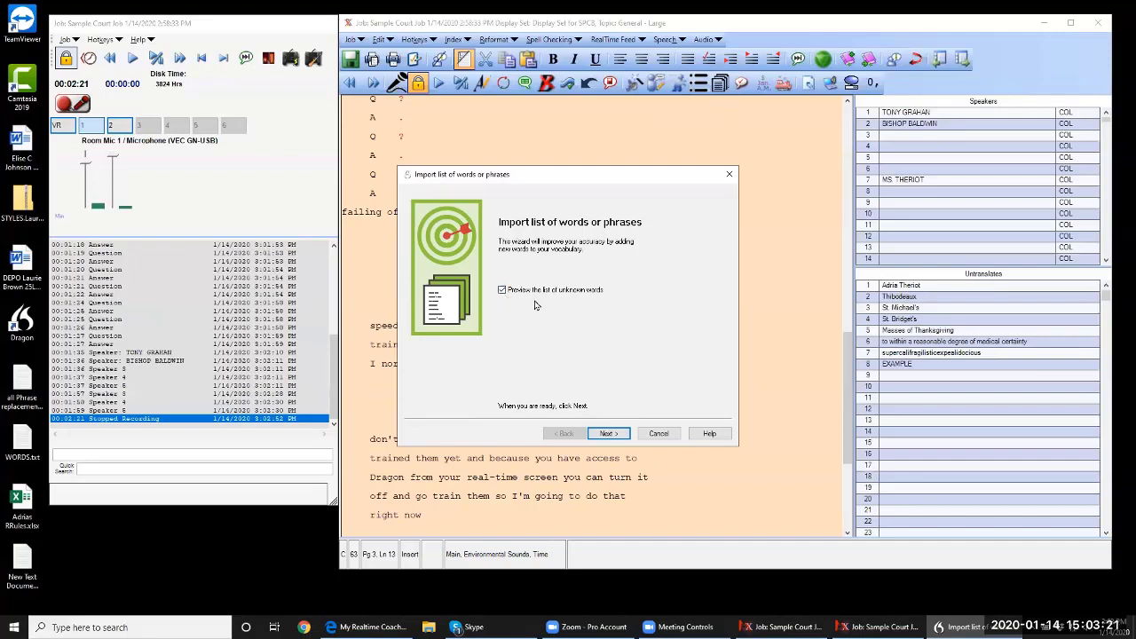
click(607, 434)
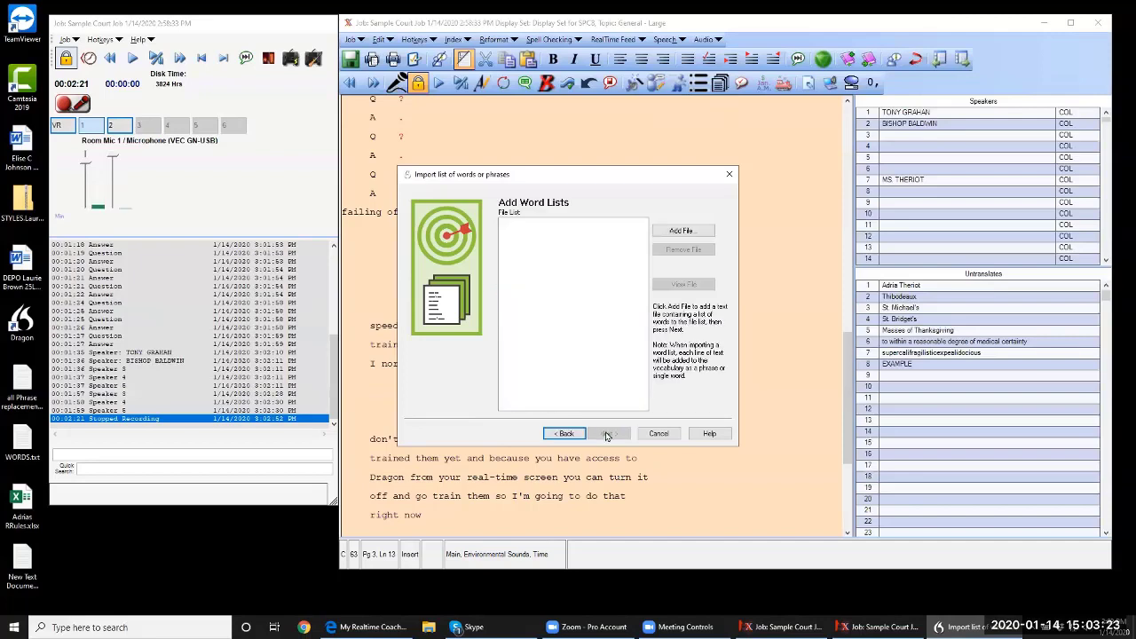
click(682, 230)
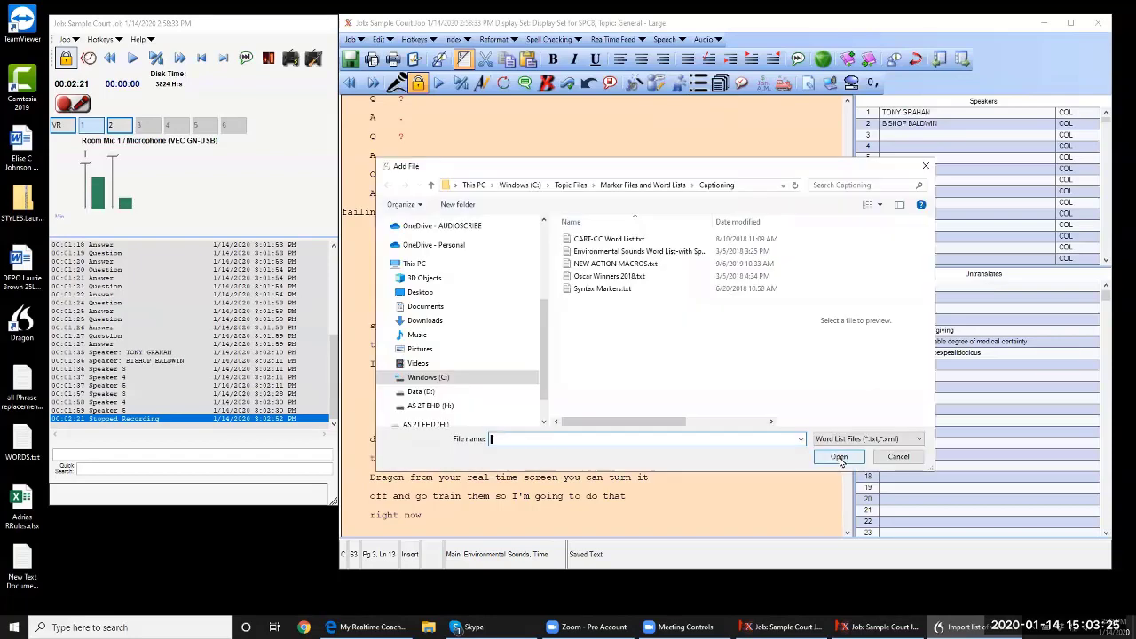
click(461, 411)
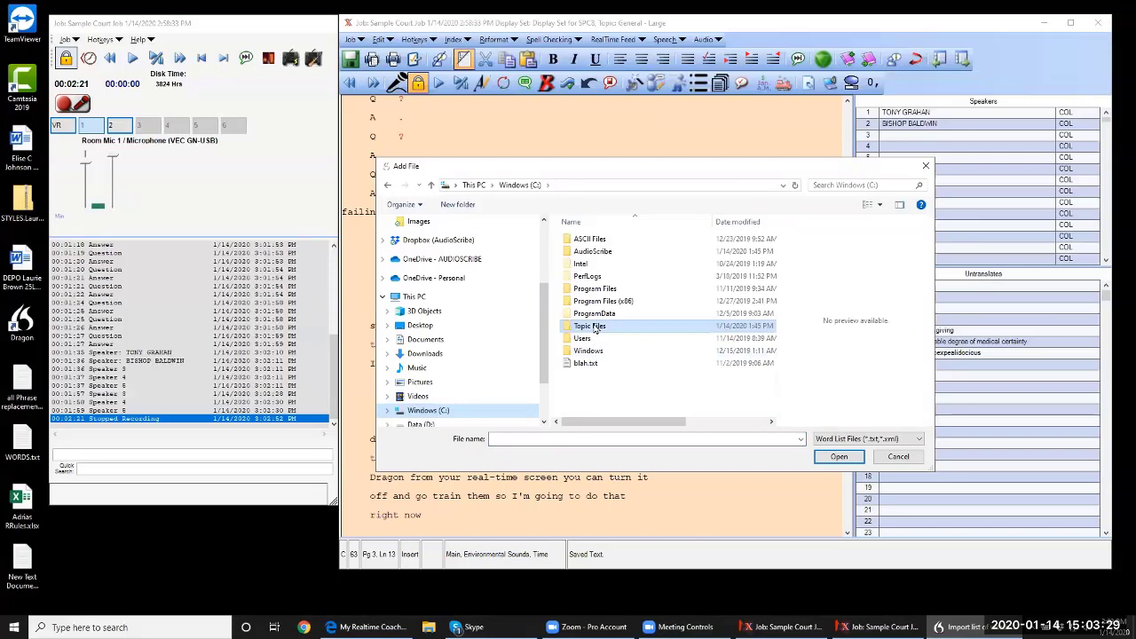
double_click(592, 327)
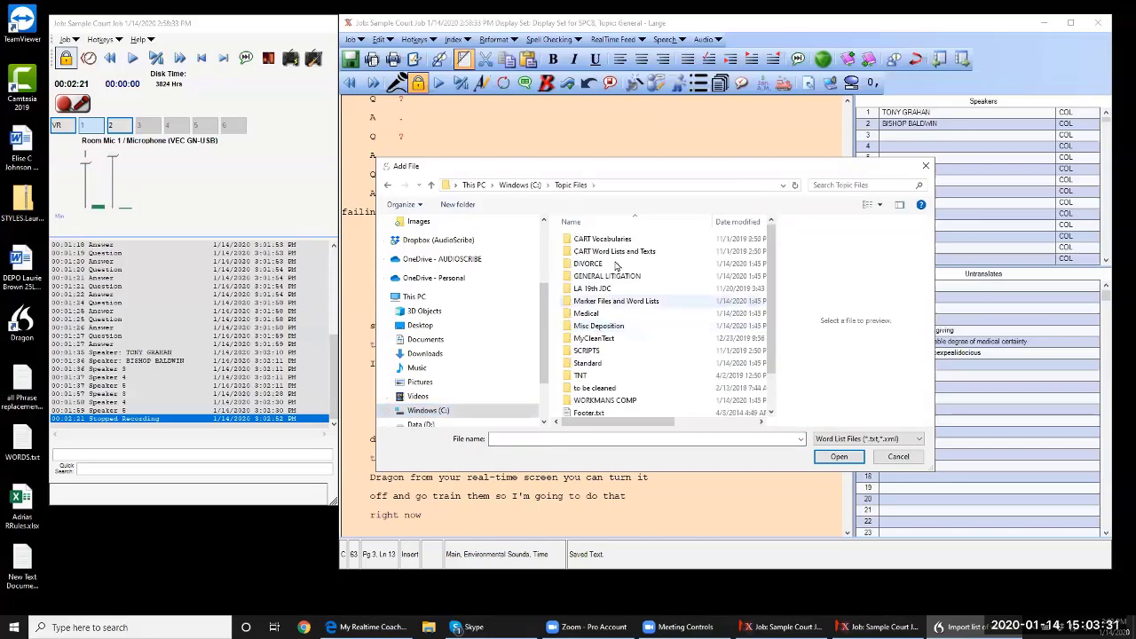
double_click(599, 301)
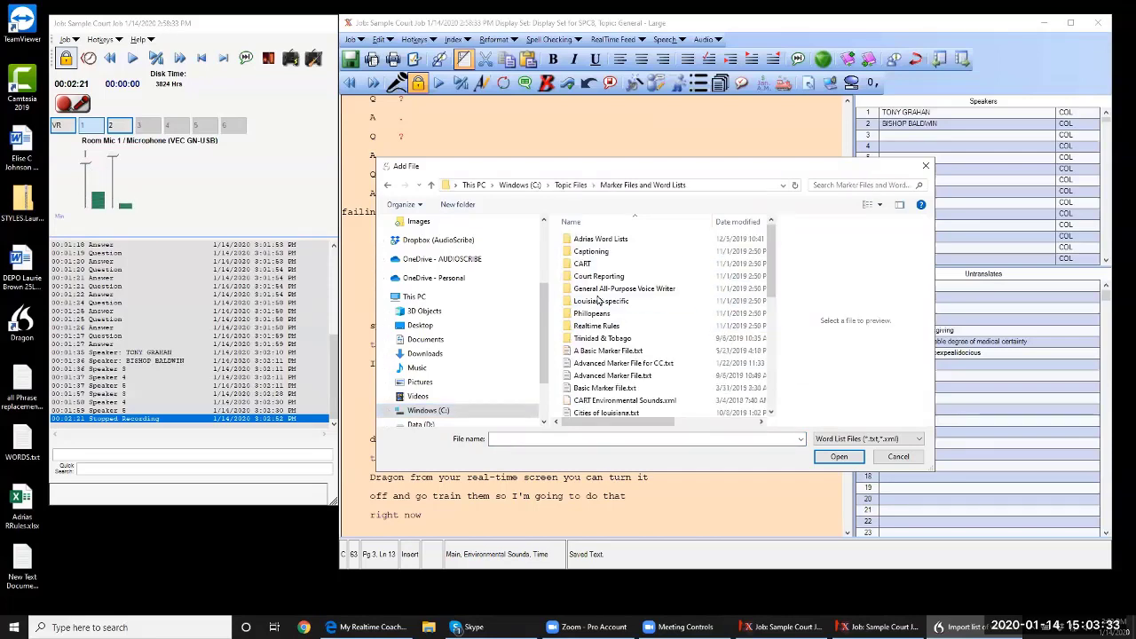
double_click(602, 352)
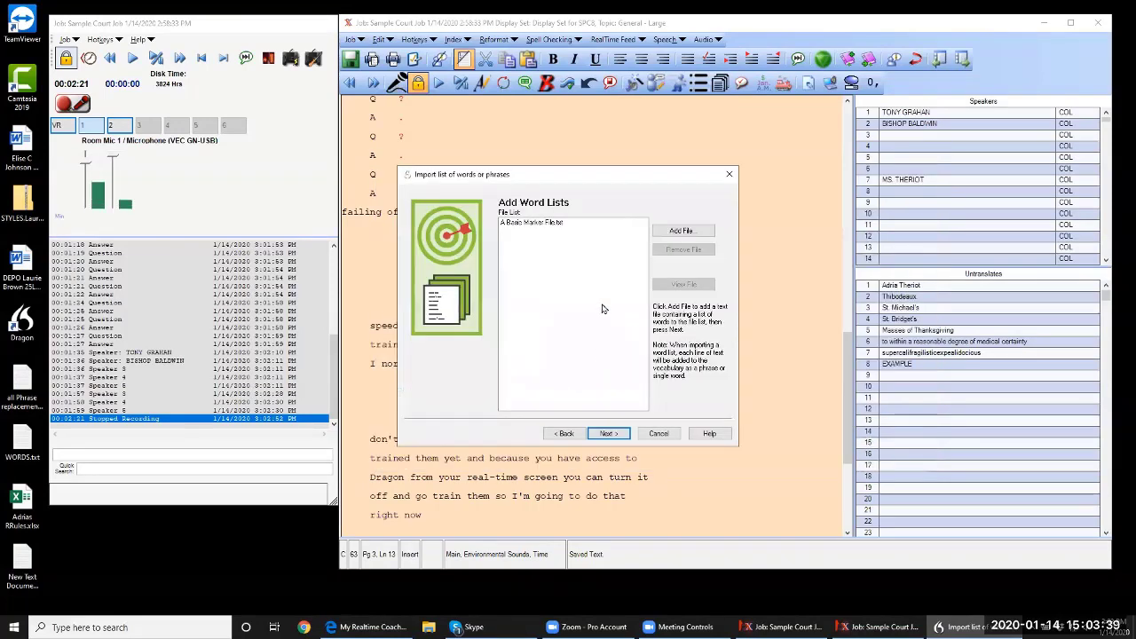
Preview the unknown words from the marker file and add all of them to the vocabulary
click(603, 435)
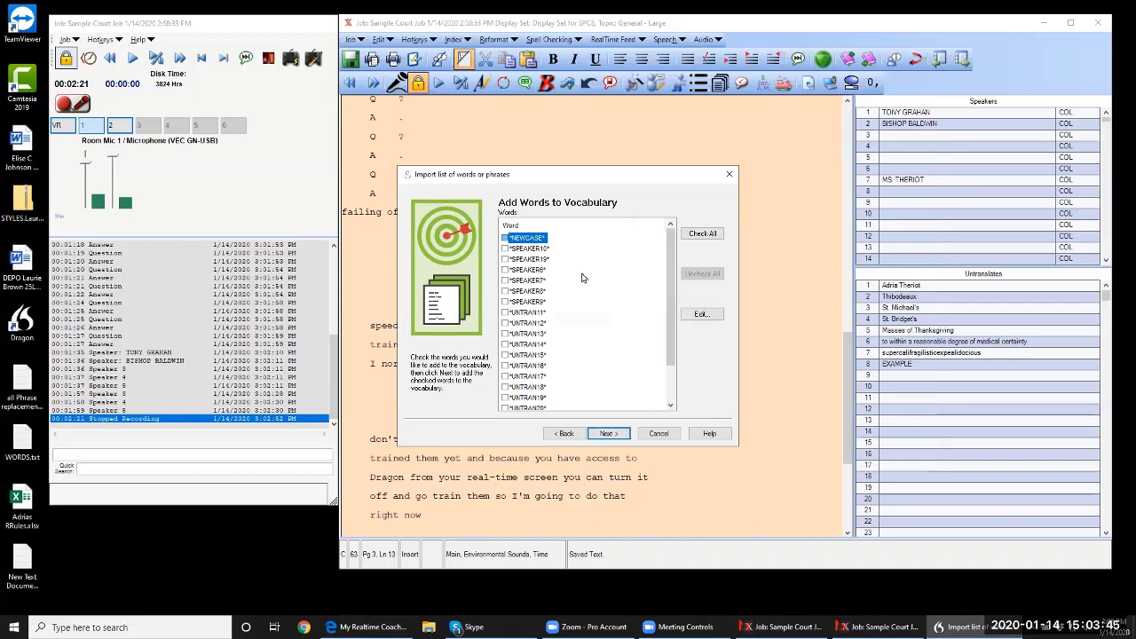
drag(670, 286, 662, 379)
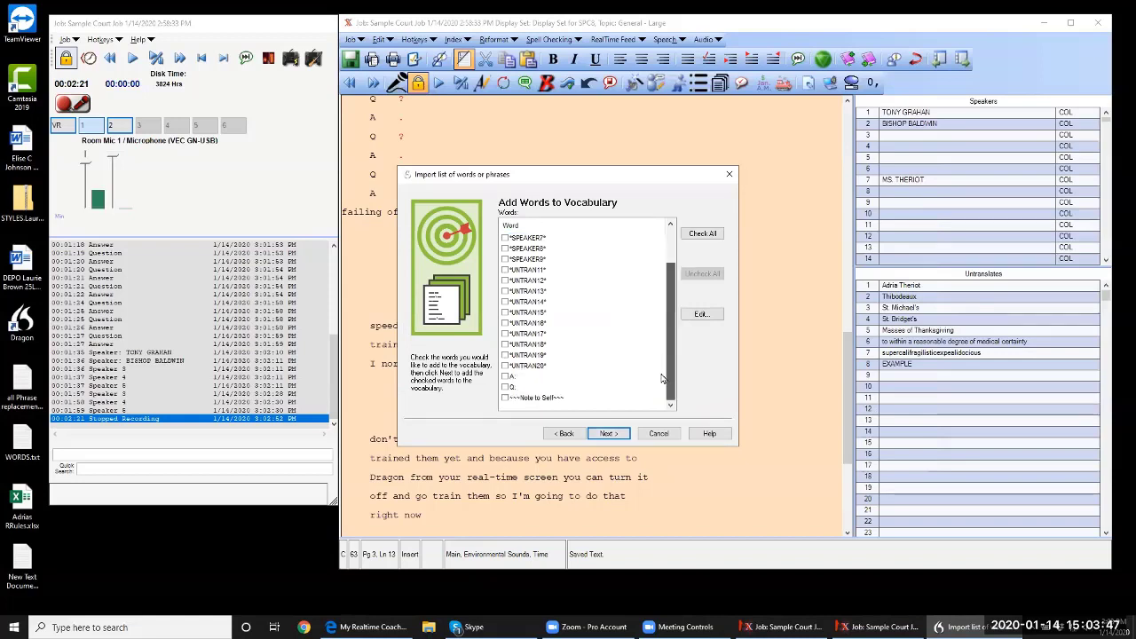
drag(670, 309, 674, 245)
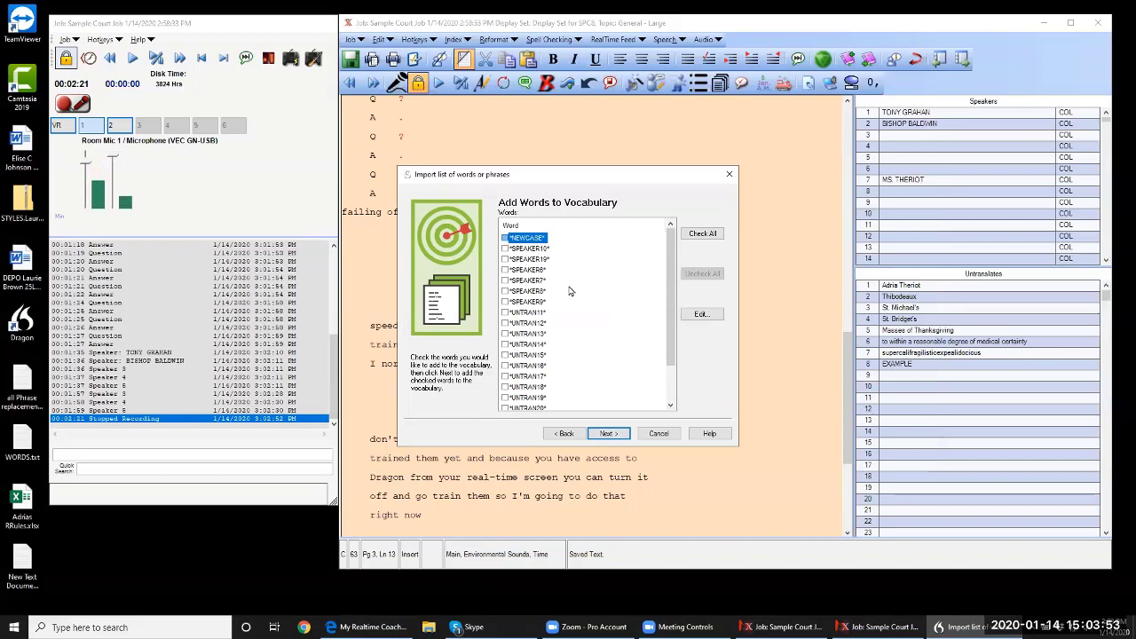
click(702, 234)
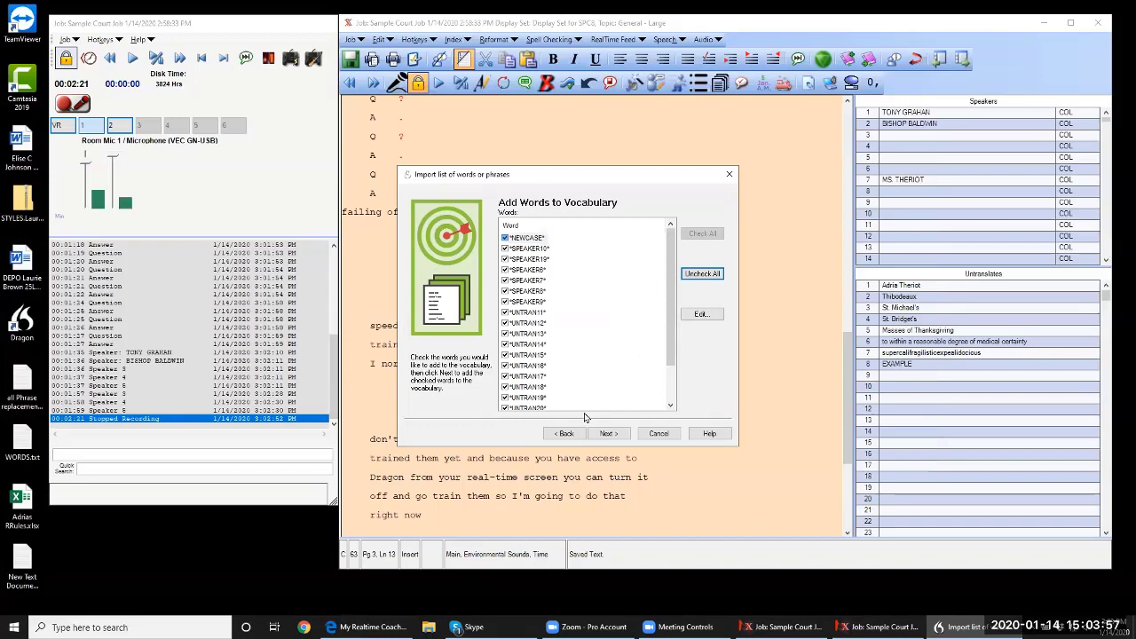
click(610, 434)
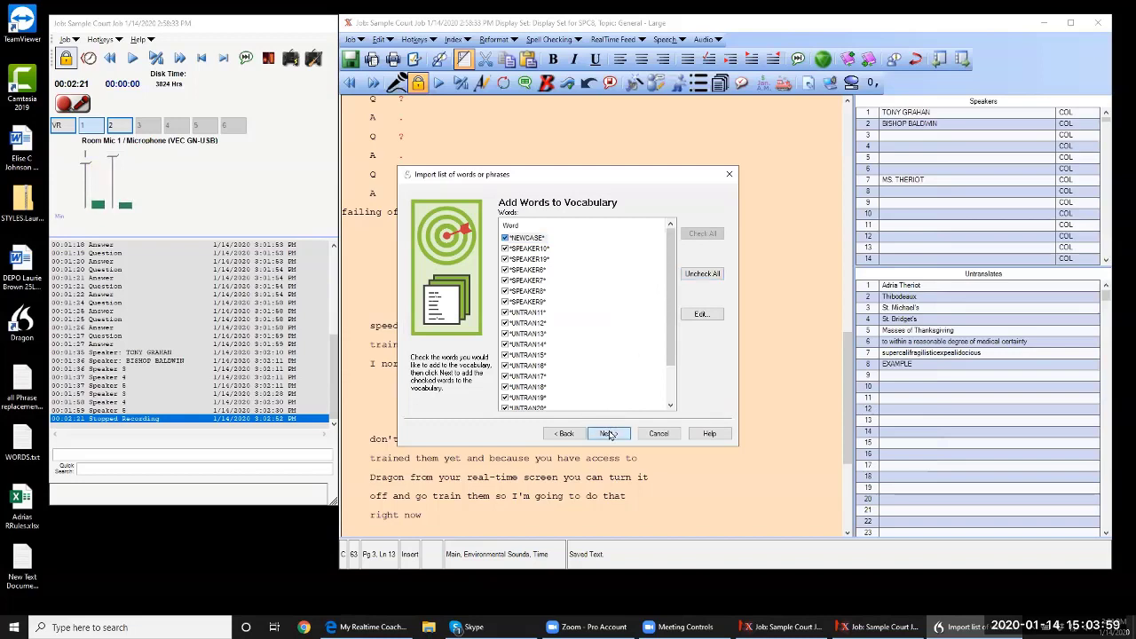
Train the spoken forms of all the imported markers, from shazam to note to self, save the training and finish the import
click(642, 236)
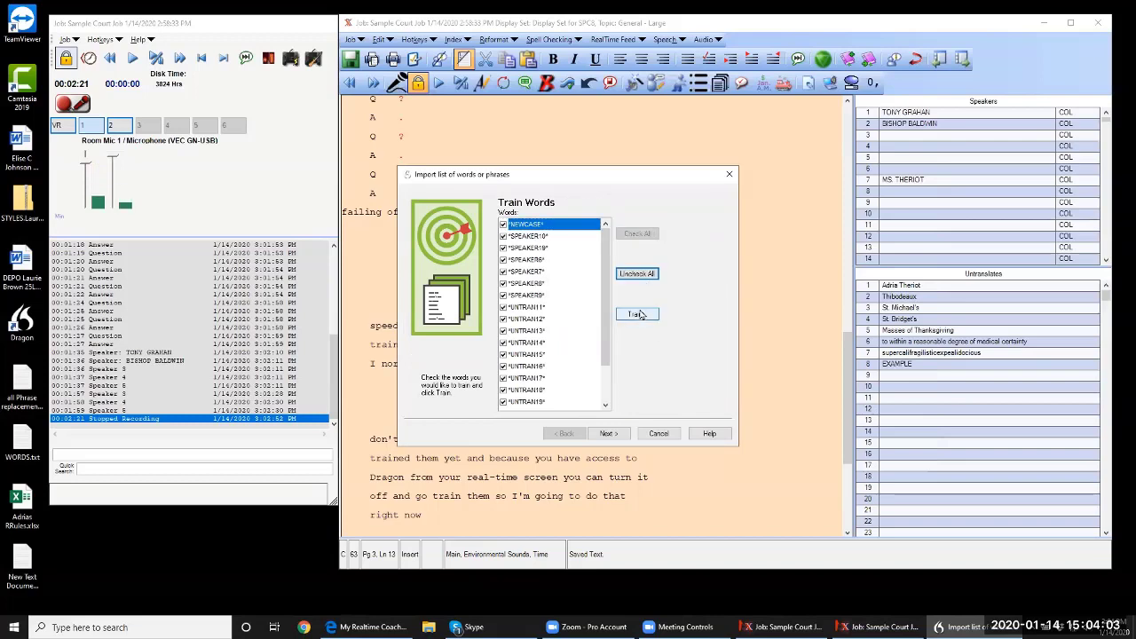
click(638, 314)
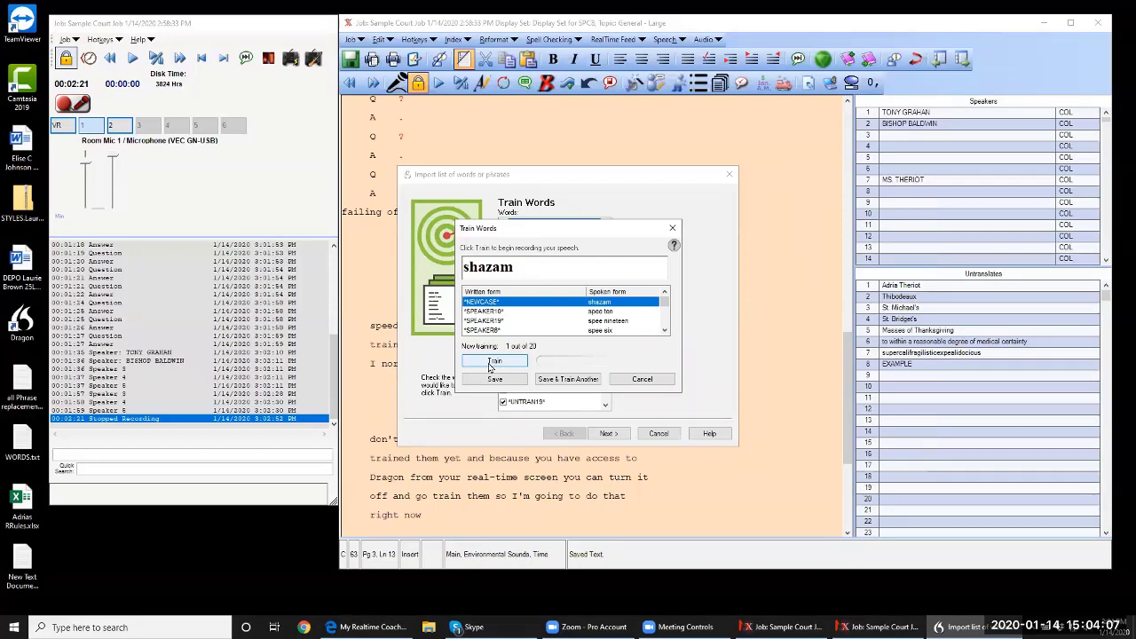
click(493, 361)
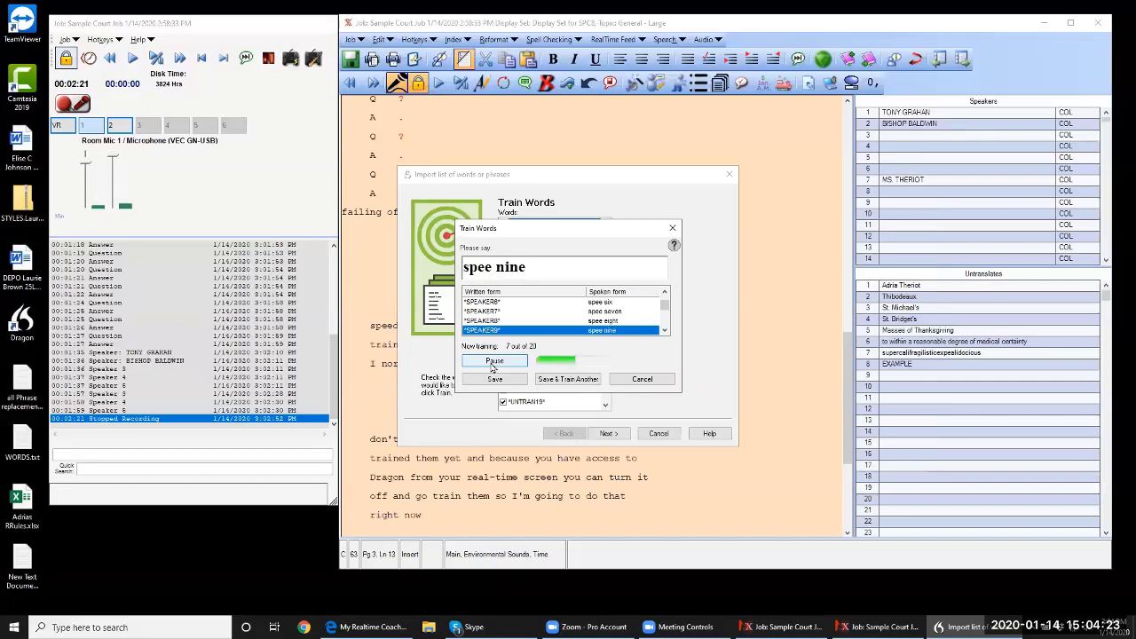
click(490, 362)
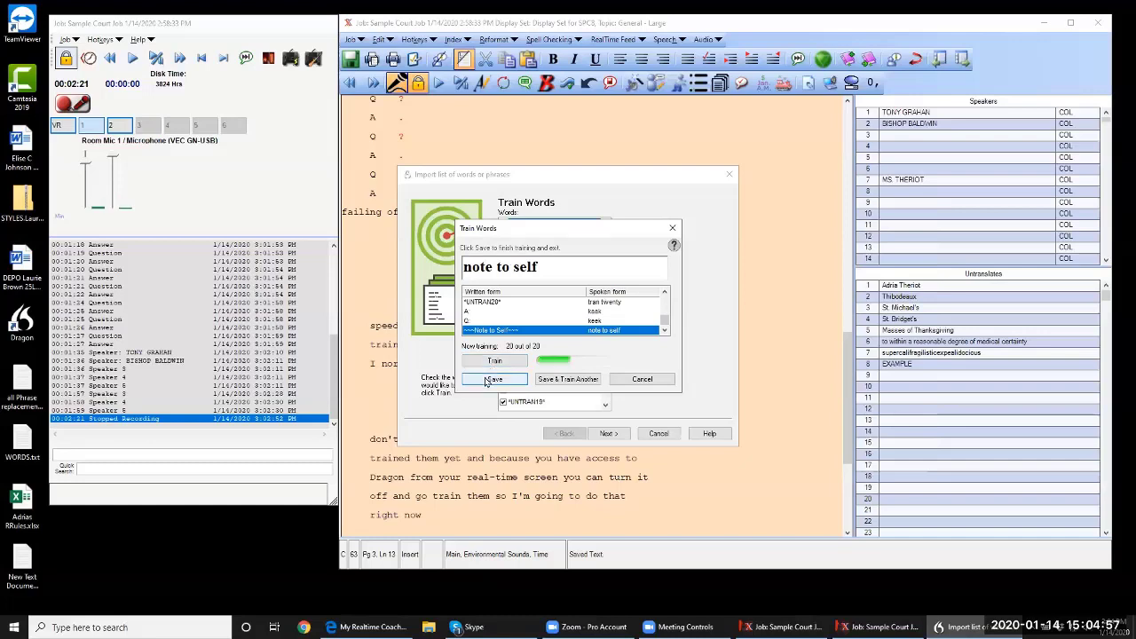
click(485, 379)
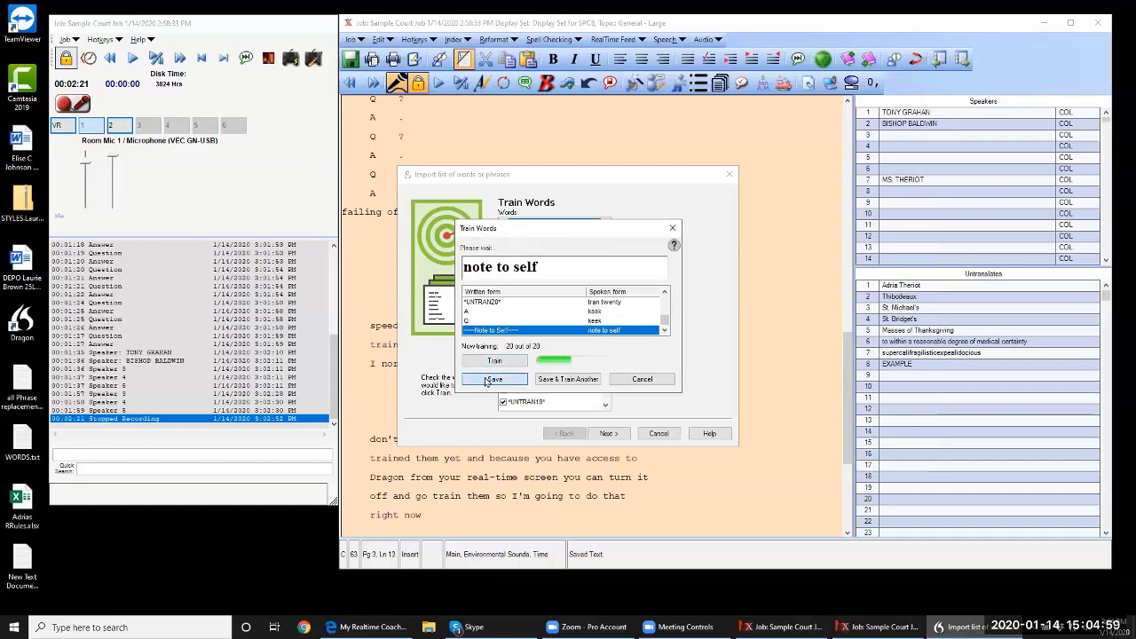
click(609, 433)
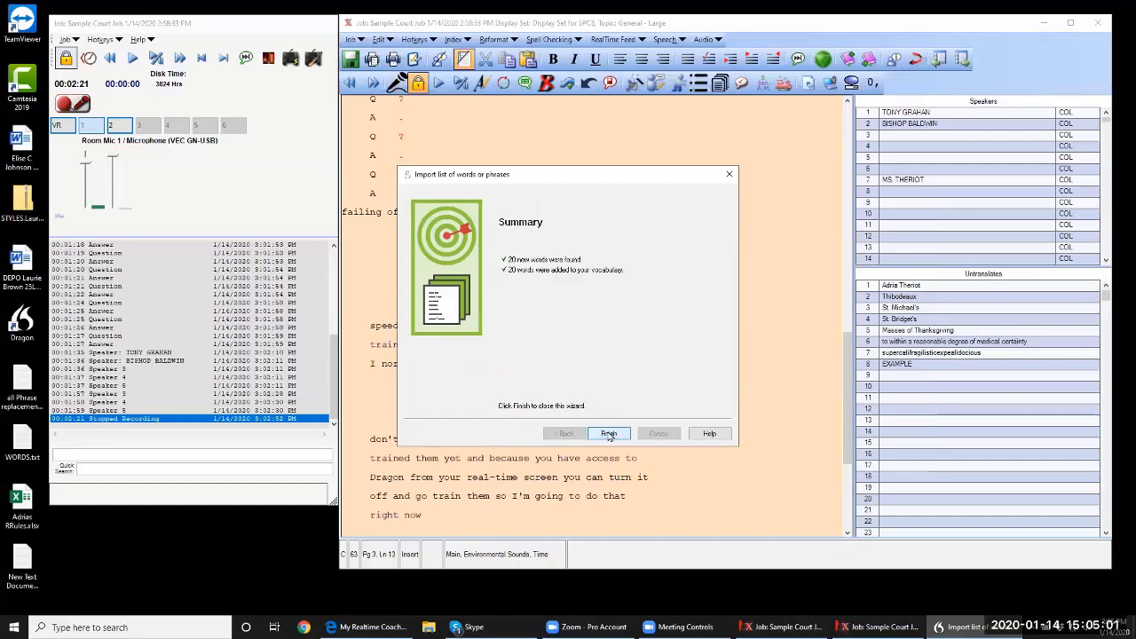
click(609, 434)
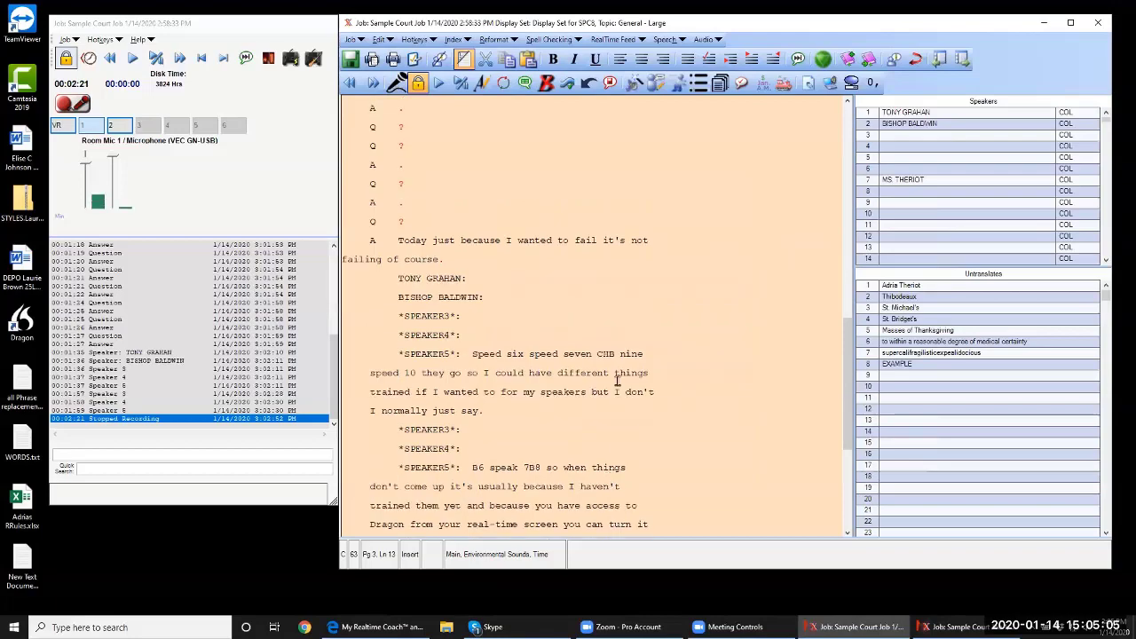
Turn on the microphone, dictate the Speaker 6 to 10 and untranslate 5 to 20 markers at the transcript's end, and turn it off
scroll(843, 349, up, 1)
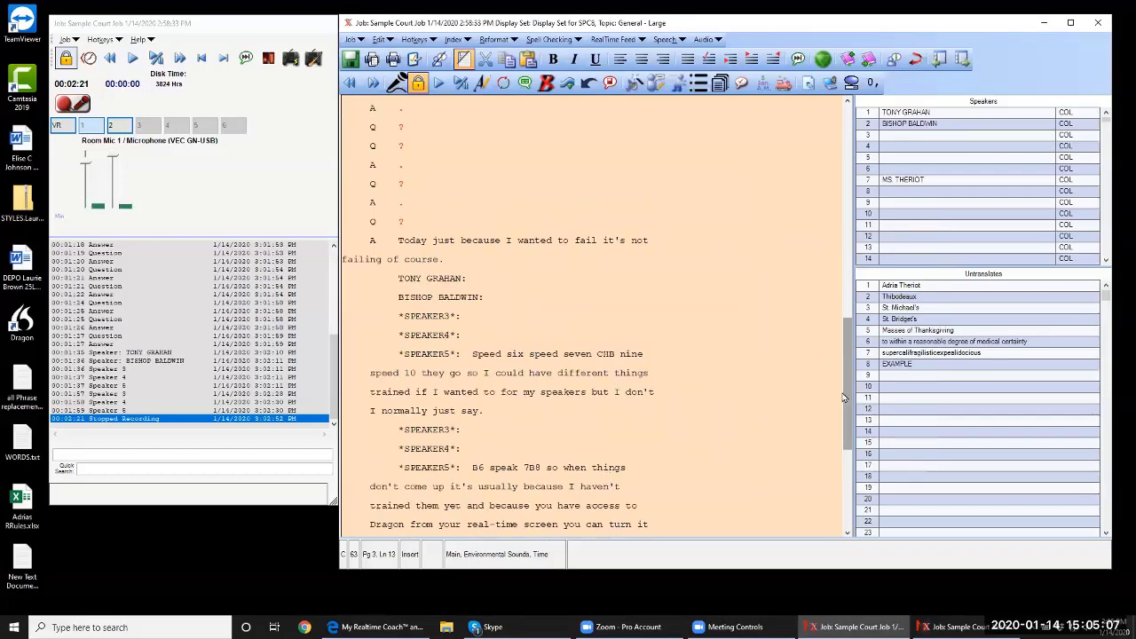
scroll(843, 345, down, 5)
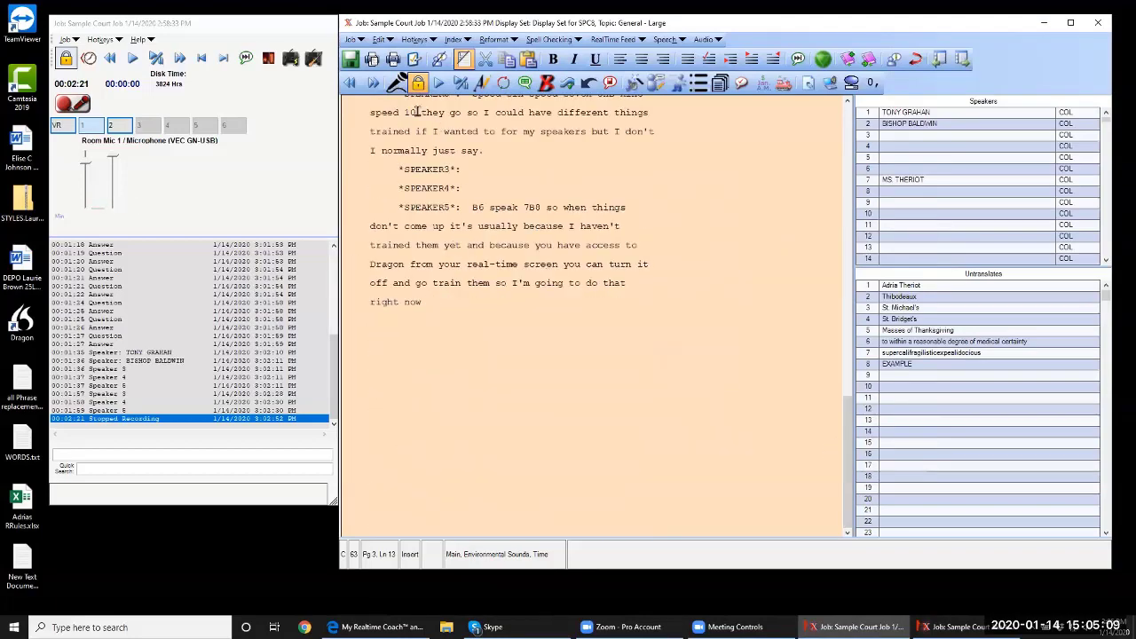
click(396, 82)
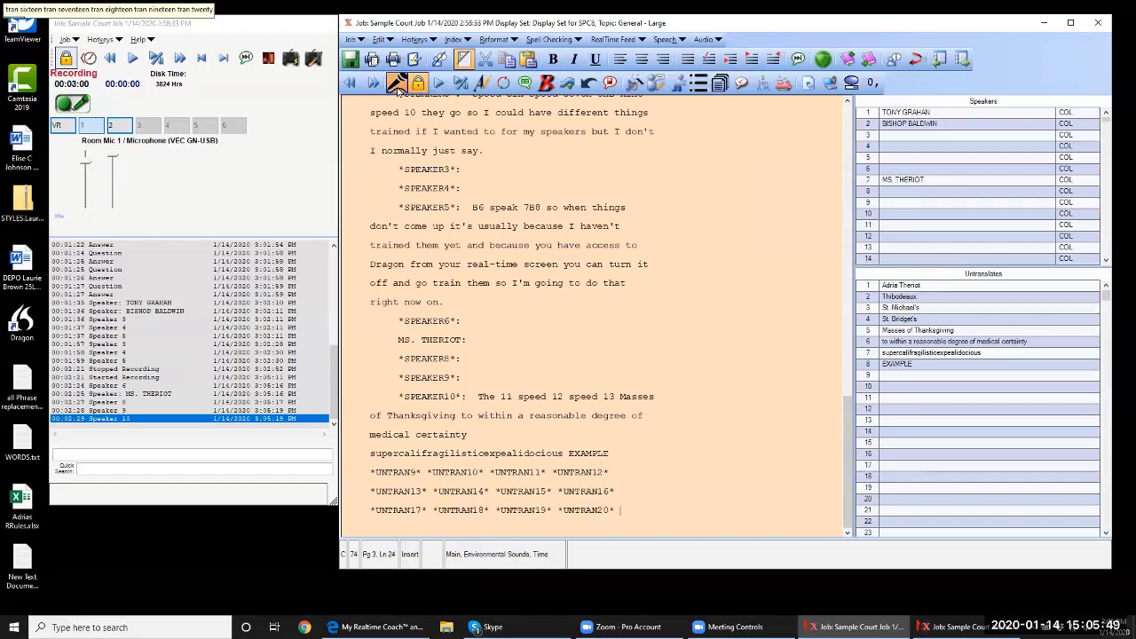
click(395, 83)
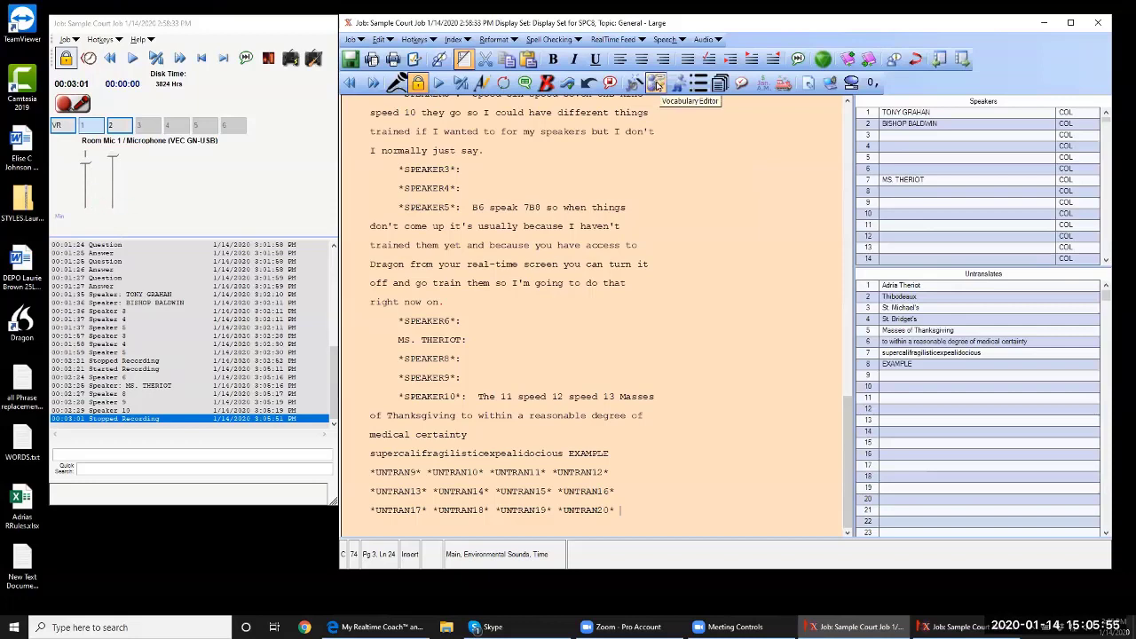
Review the Dragon vocabulary's custom words only, selecting the *SPEAKER4* entry, and close the Vocabulary Editor
click(655, 84)
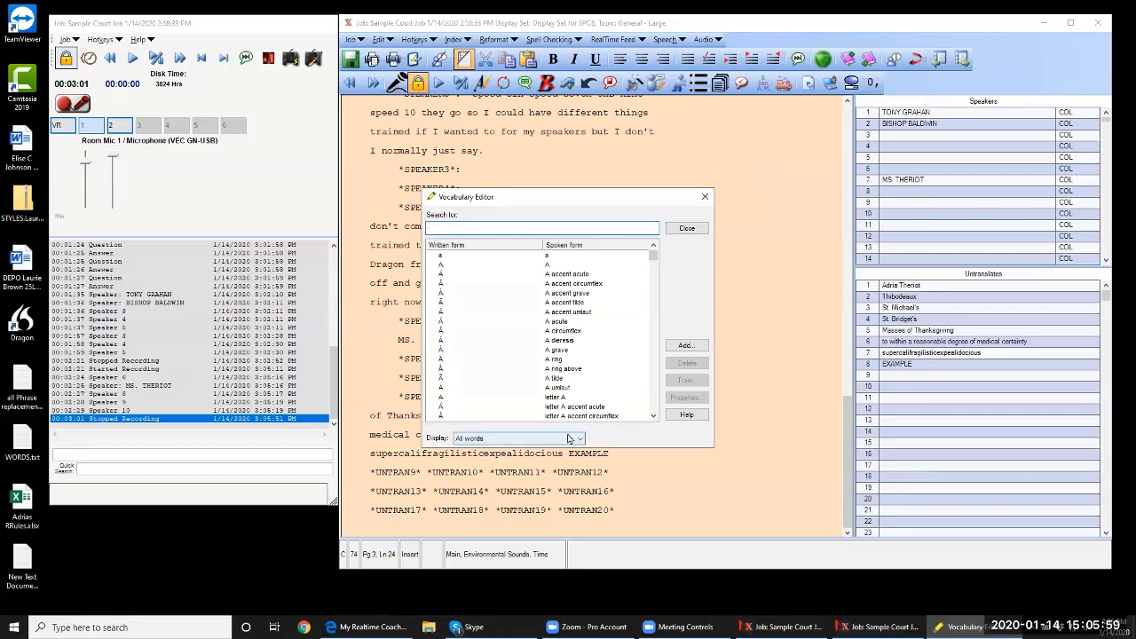
click(499, 438)
click(503, 459)
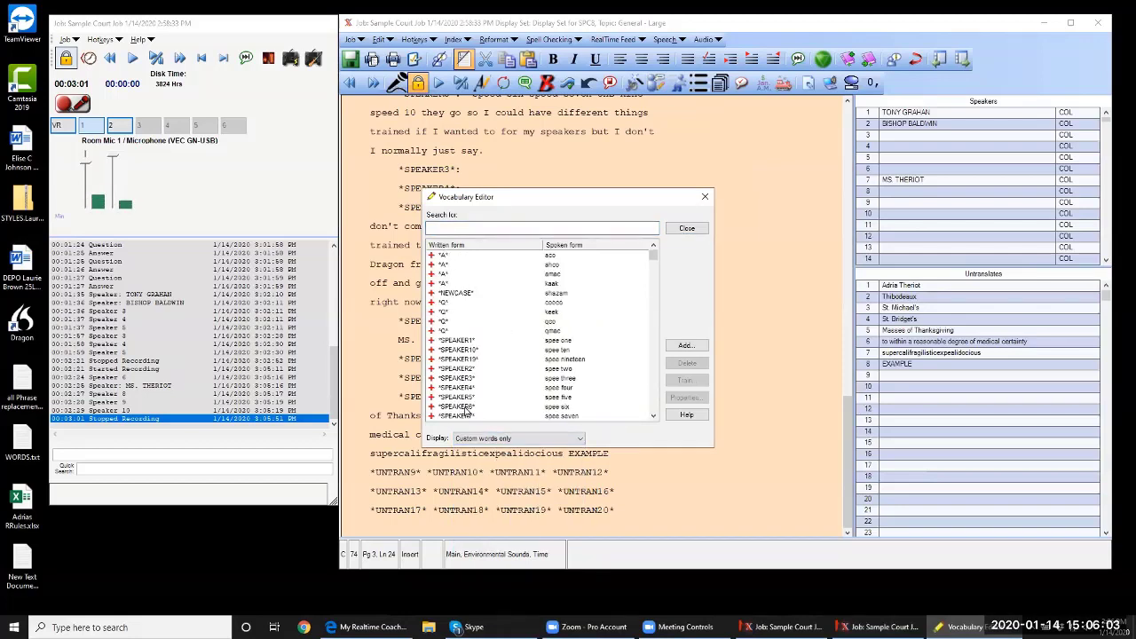
click(466, 388)
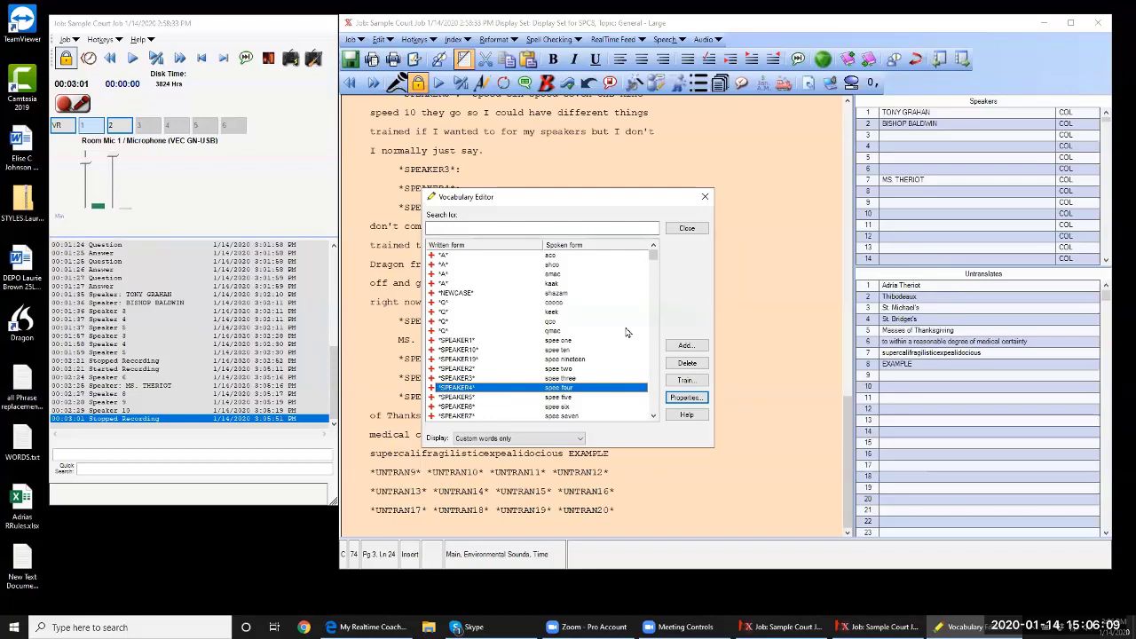
click(687, 228)
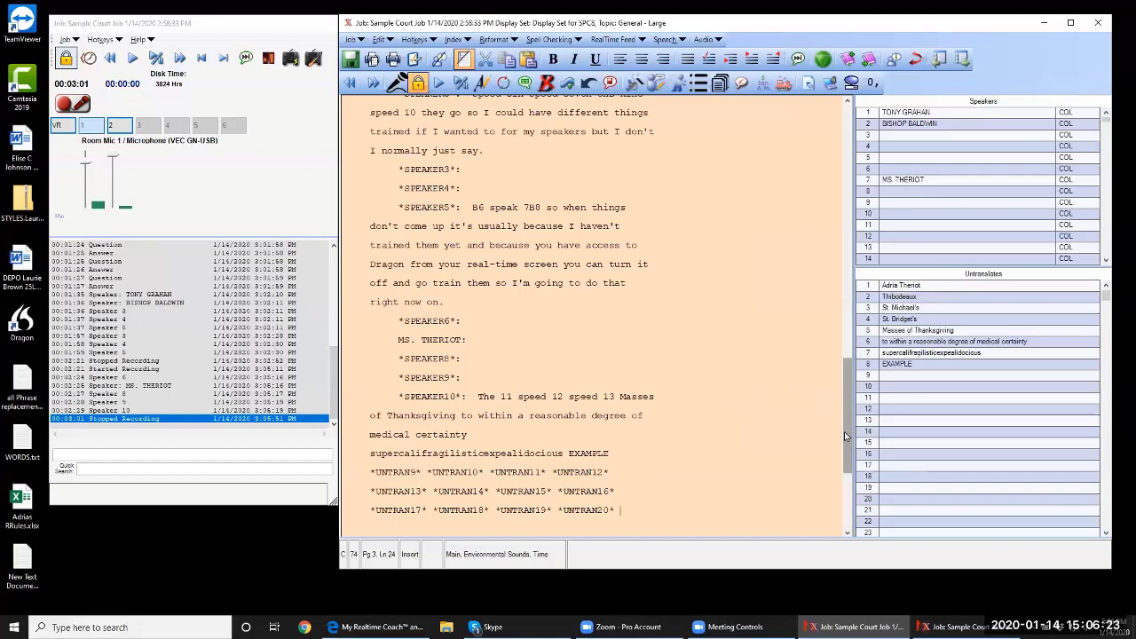
Turn on the microphone and dictate the new case marker "shazam" at the end of the transcript
drag(844, 432, 814, 125)
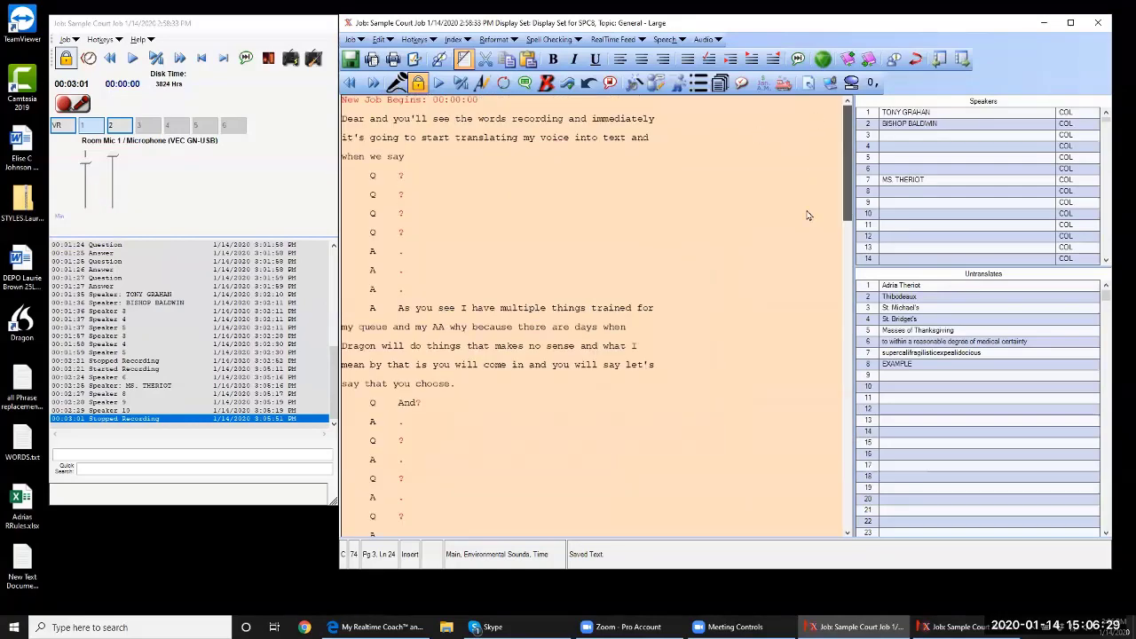
scroll(807, 215, down, 10)
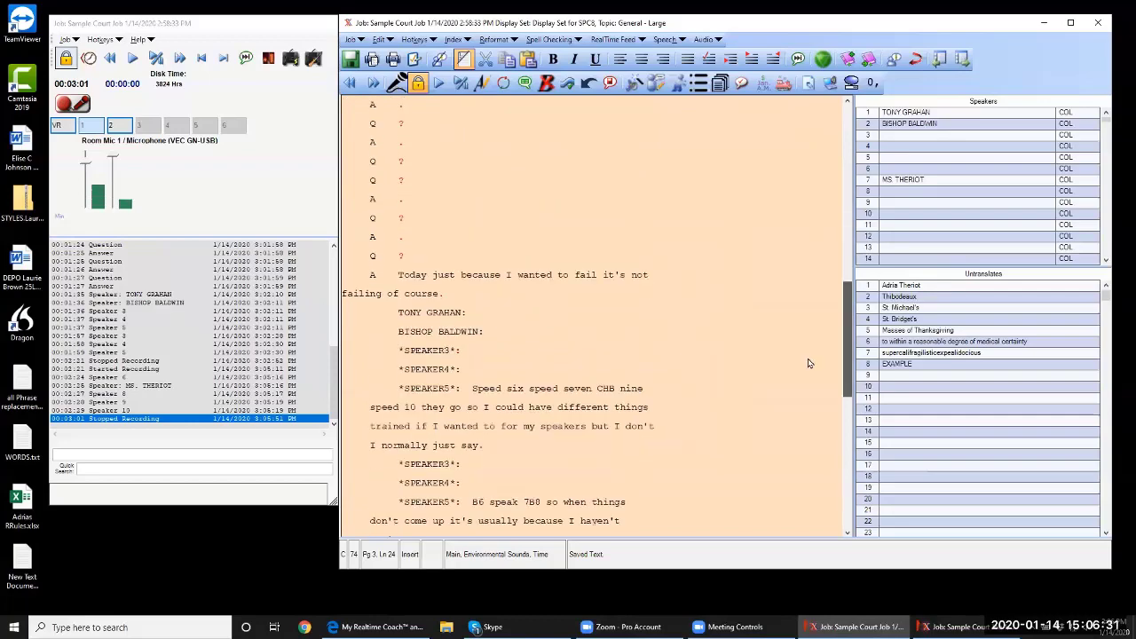
scroll(807, 362, down, 4)
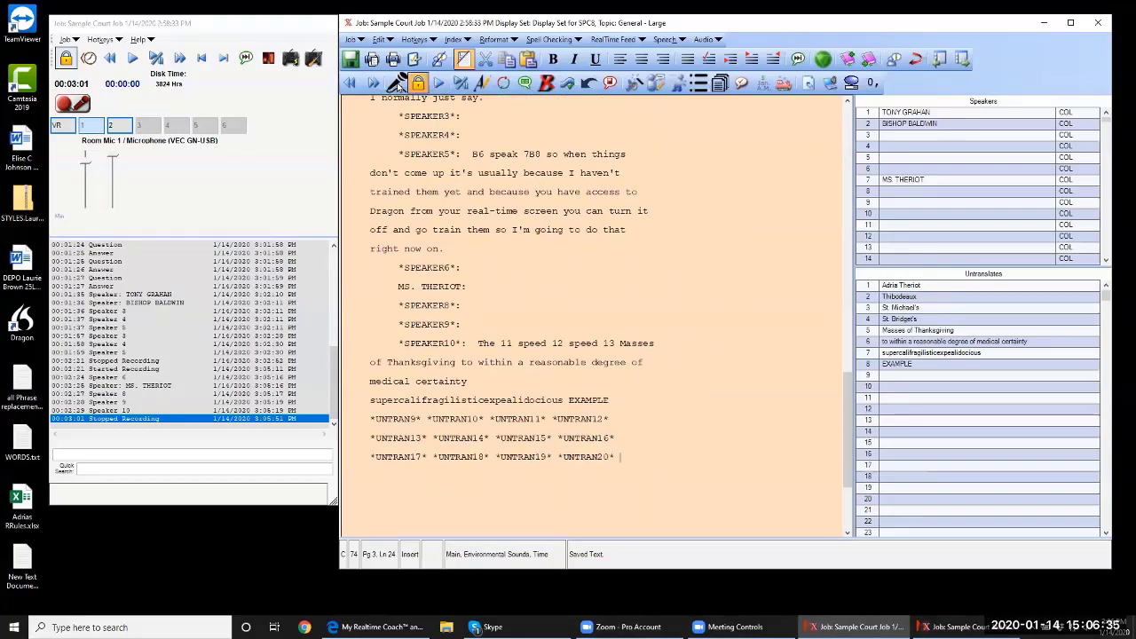
click(396, 82)
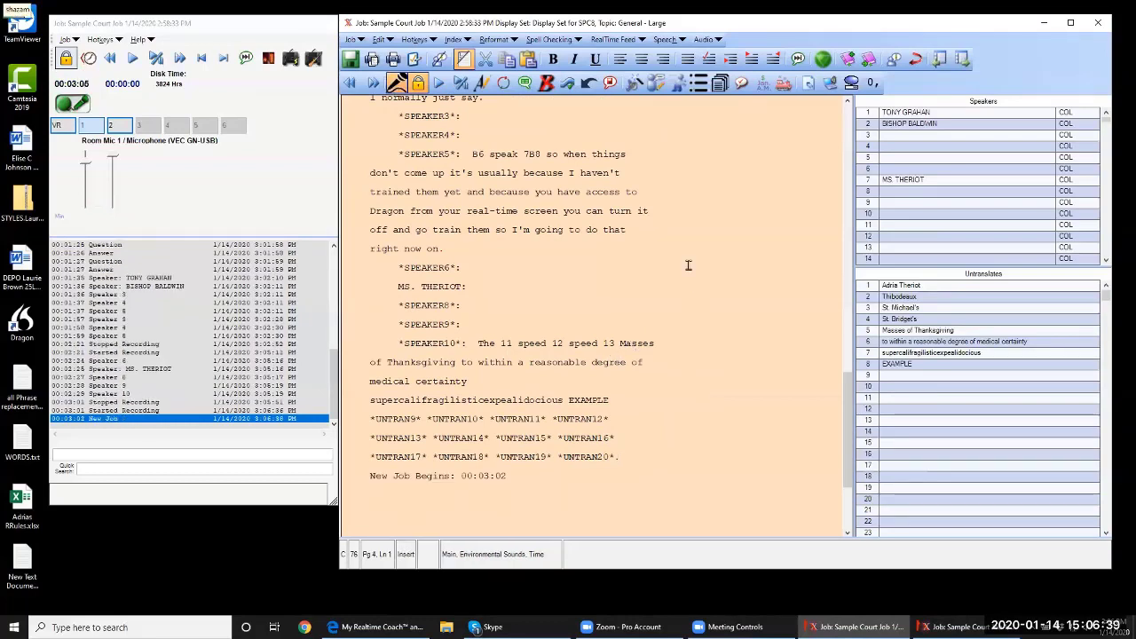
Insert the New Job macro before "B6 speak 7B8" in the Speaker 5 paragraph
click(471, 154)
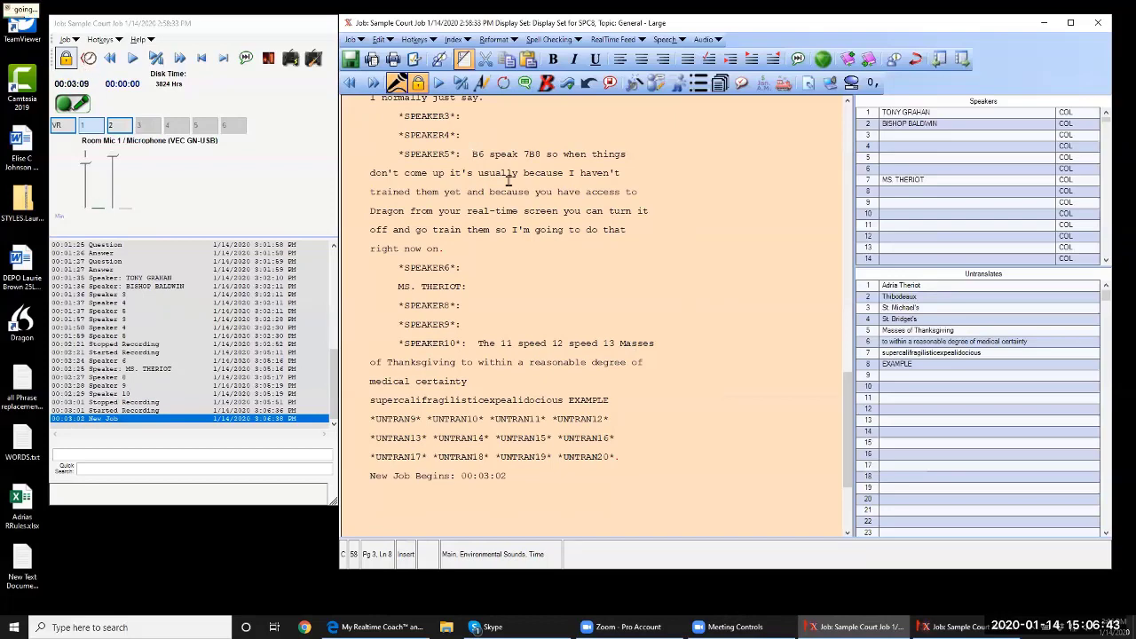
key(alt+r)
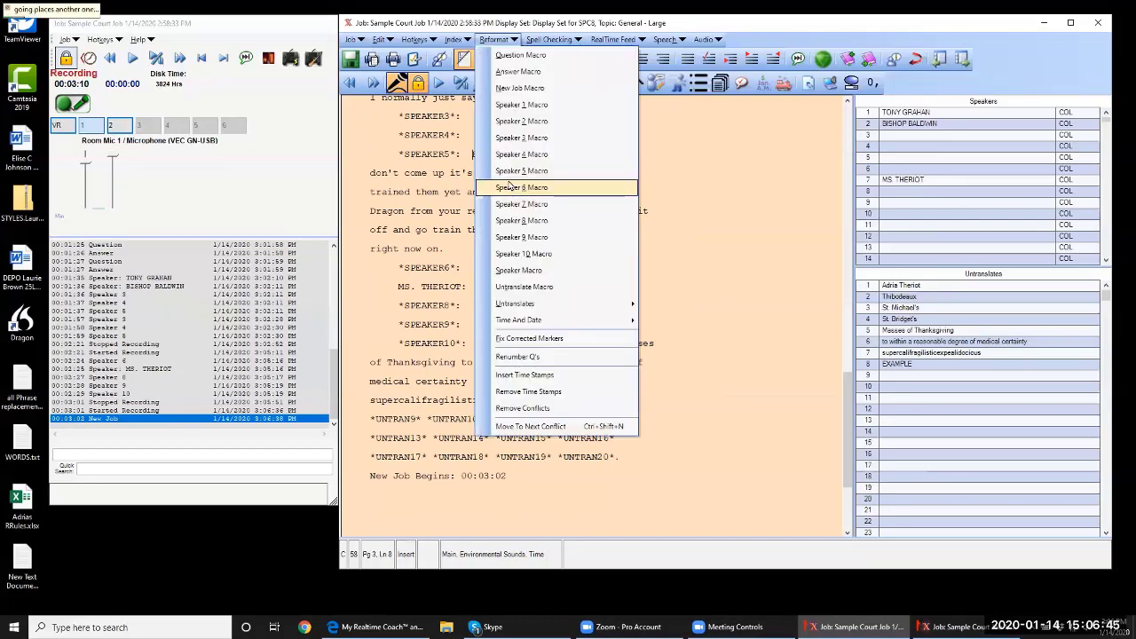
key(n)
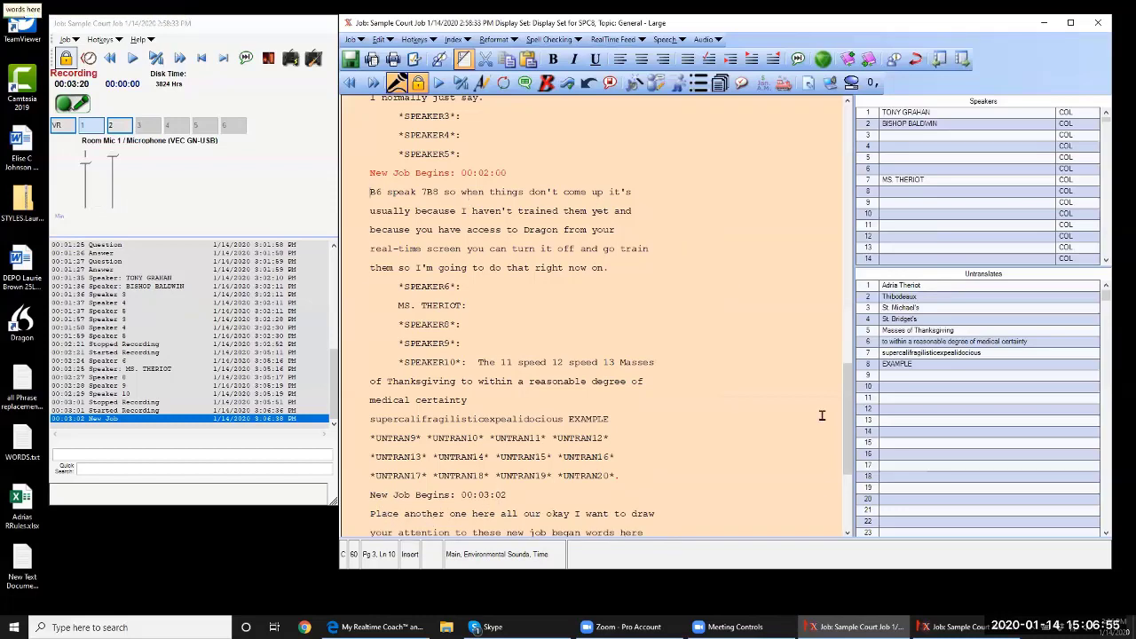
Dictate the explanation of handling several court cases, including another new case marker, and turn off the microphone
drag(844, 427, 601, 198)
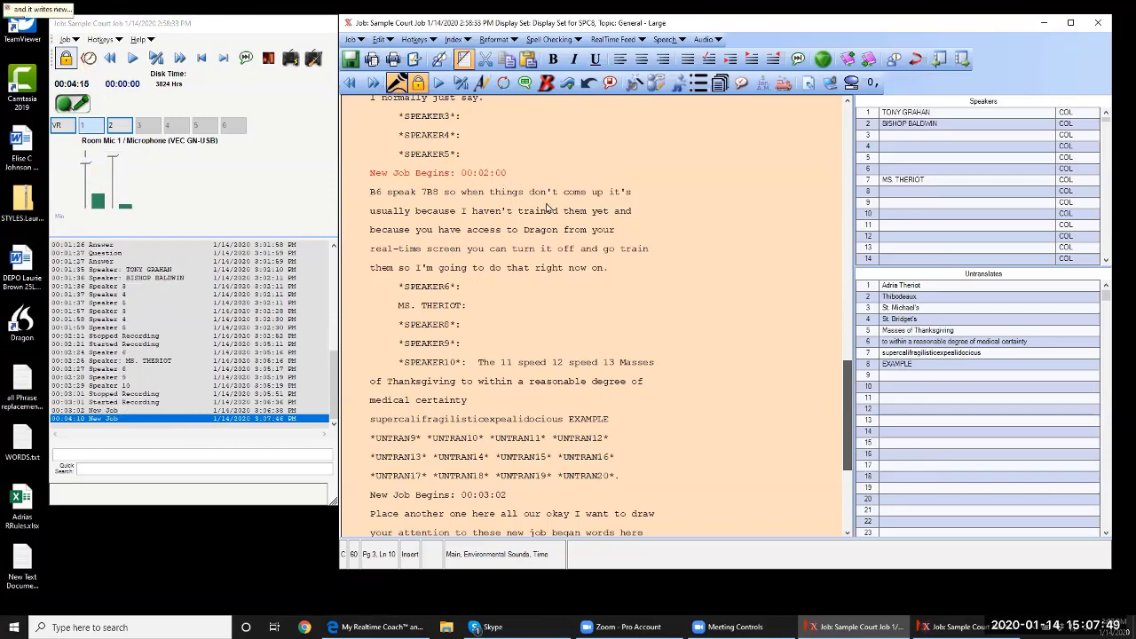
drag(845, 417, 842, 505)
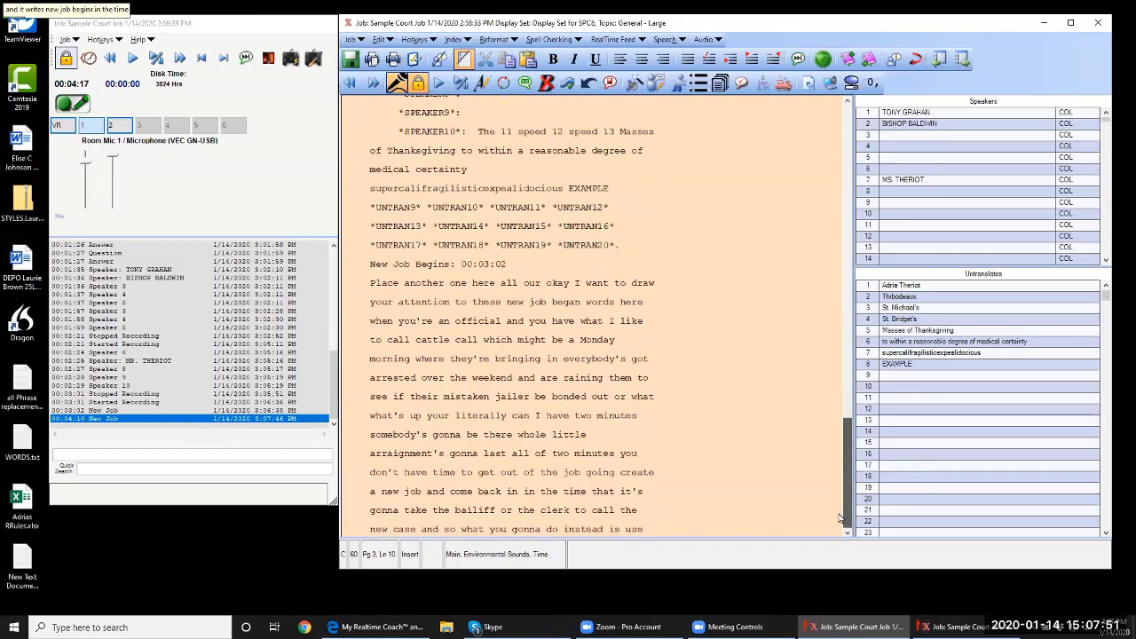
click(848, 532)
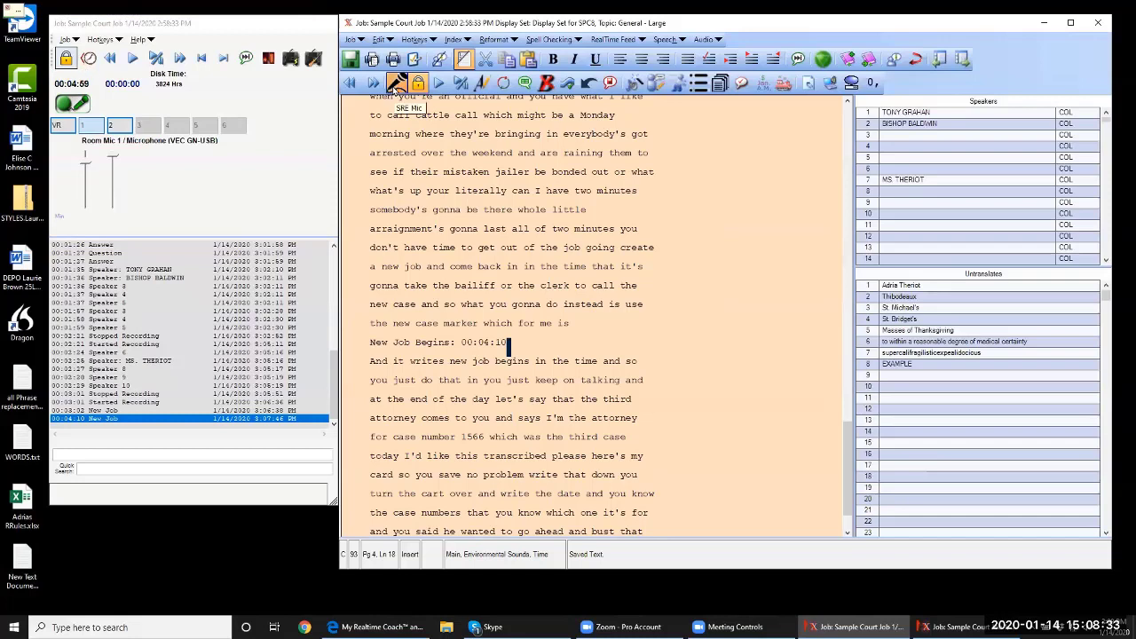
click(395, 84)
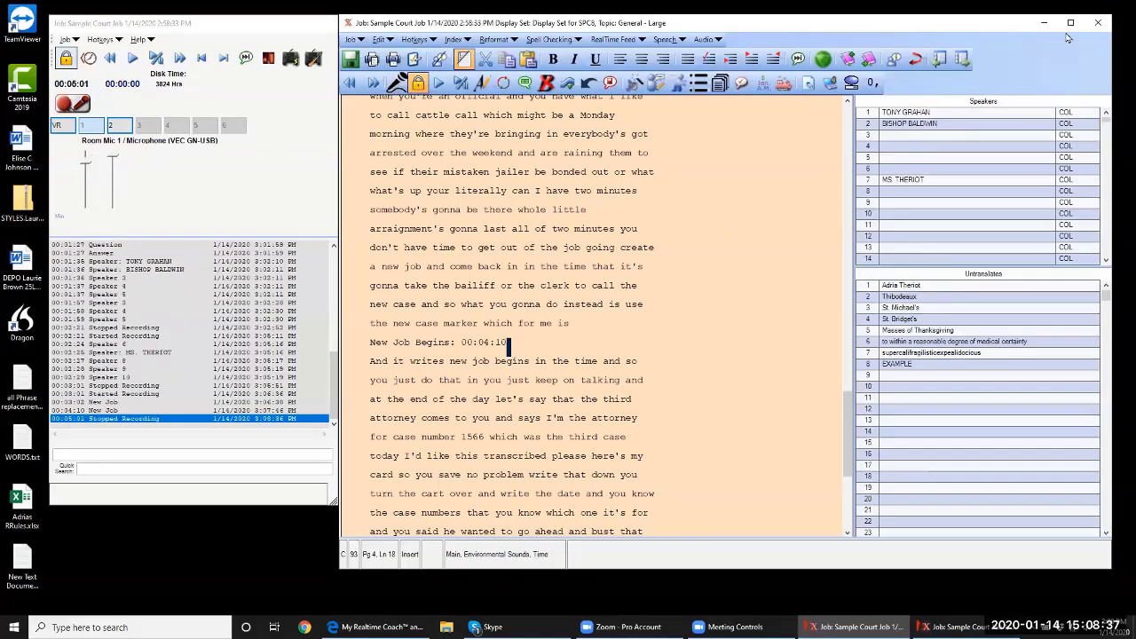
Close the realtime job and bust out the section from 00:03:02 to 00:04:10 of Sample Court Job
click(1094, 22)
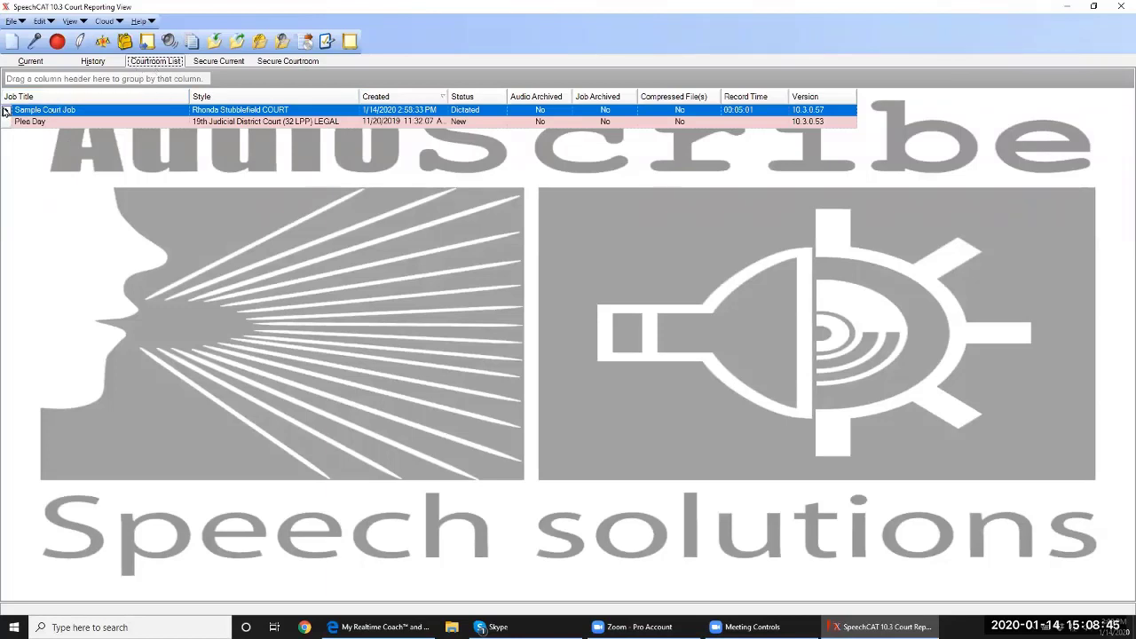
click(102, 40)
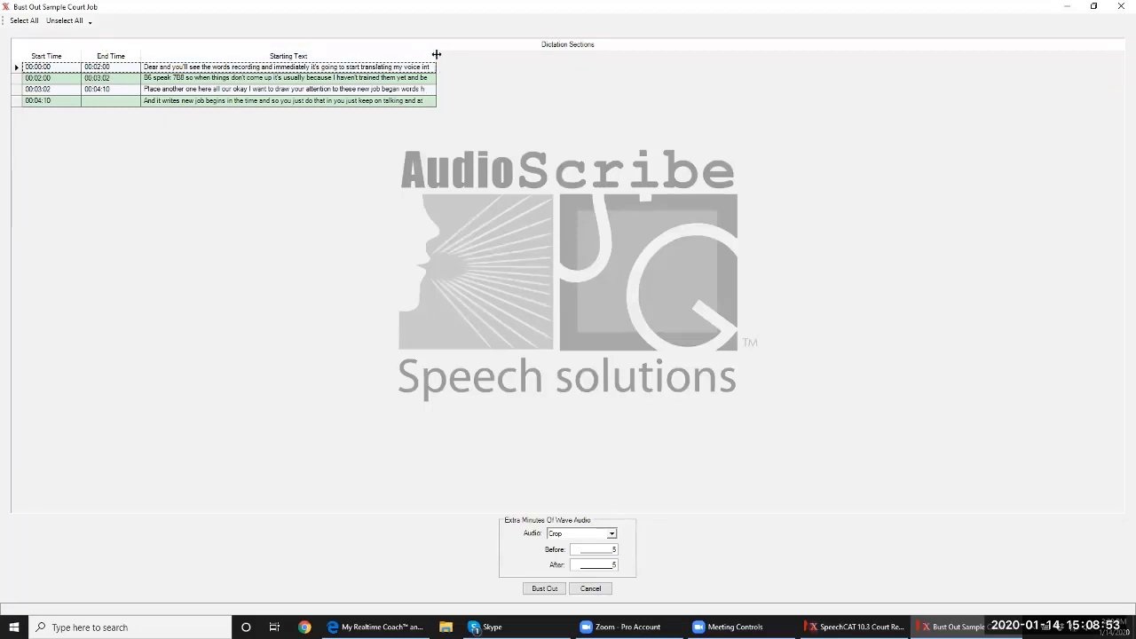
drag(704, 83, 704, 84)
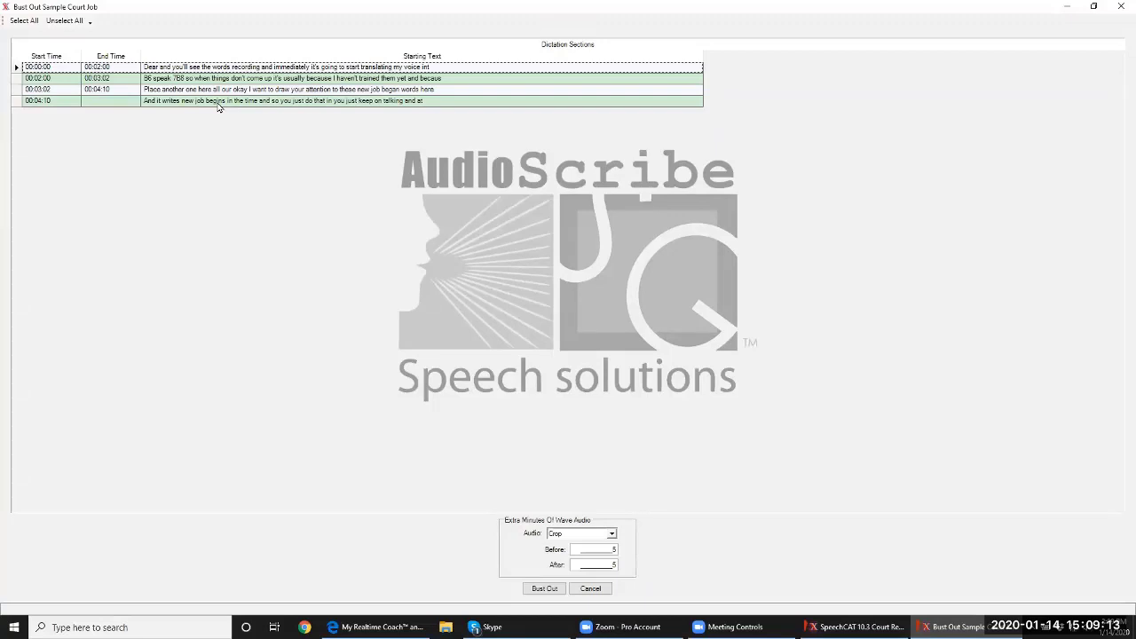
click(16, 89)
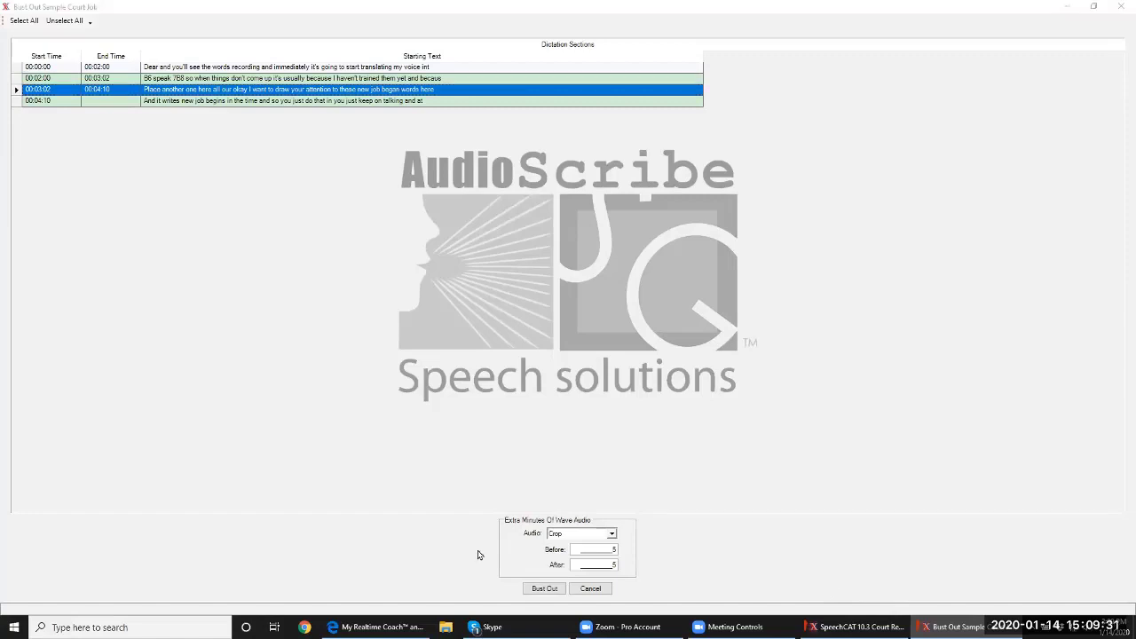
click(537, 590)
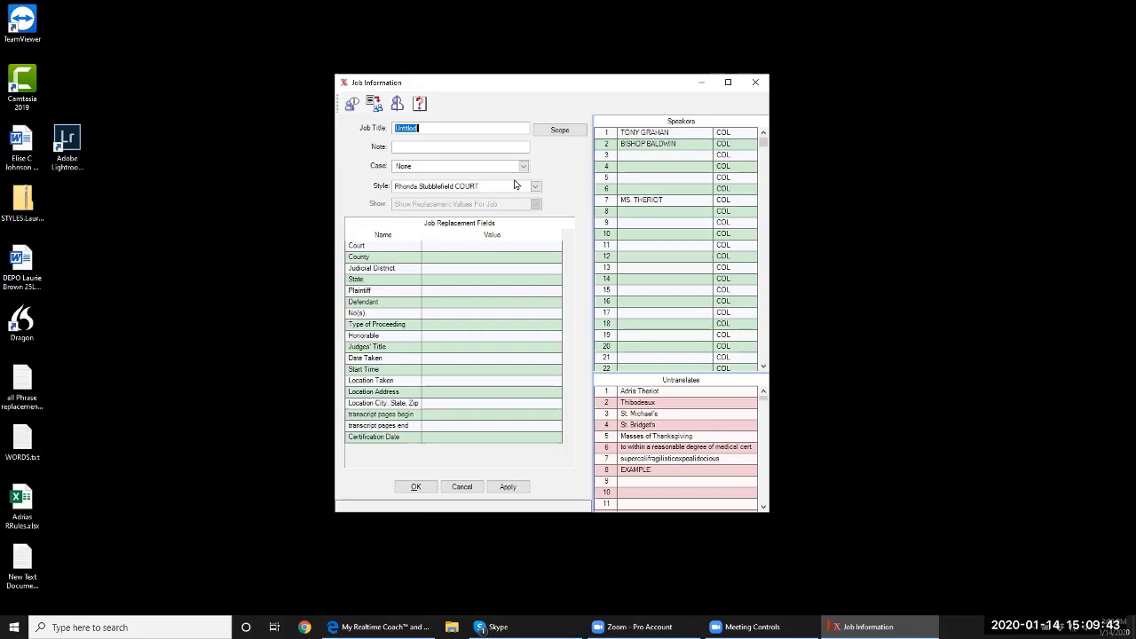
Title the busted-out job "Case #3 51366" and enter the State-versus-defendant case name as its note
text(Case #3 51366)
click(459, 147)
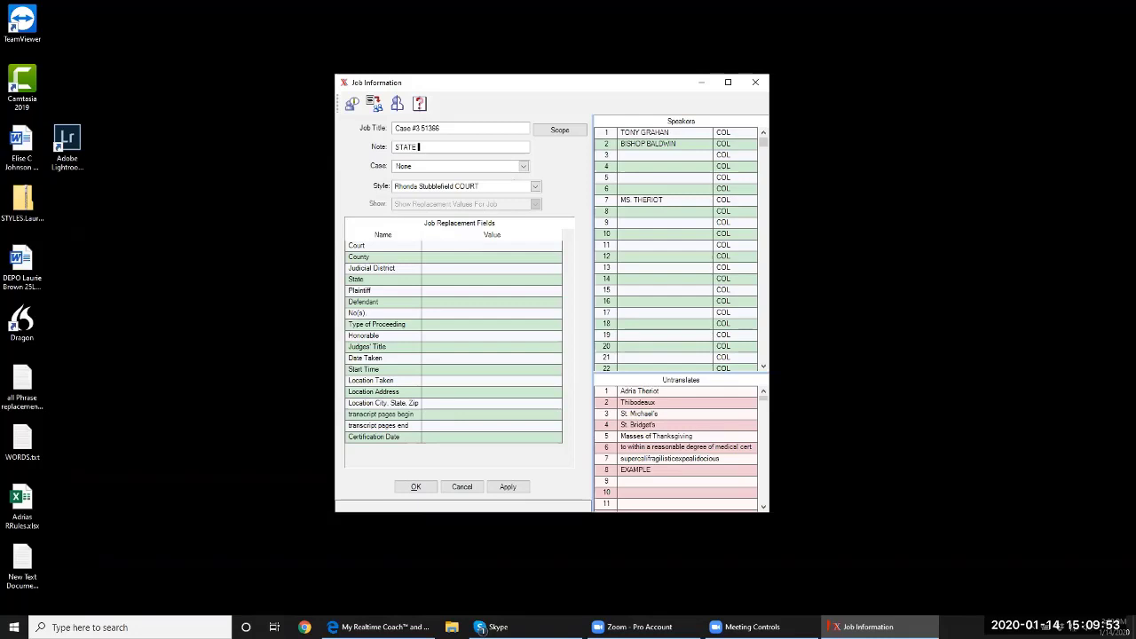
text(VS TOM HJONES)
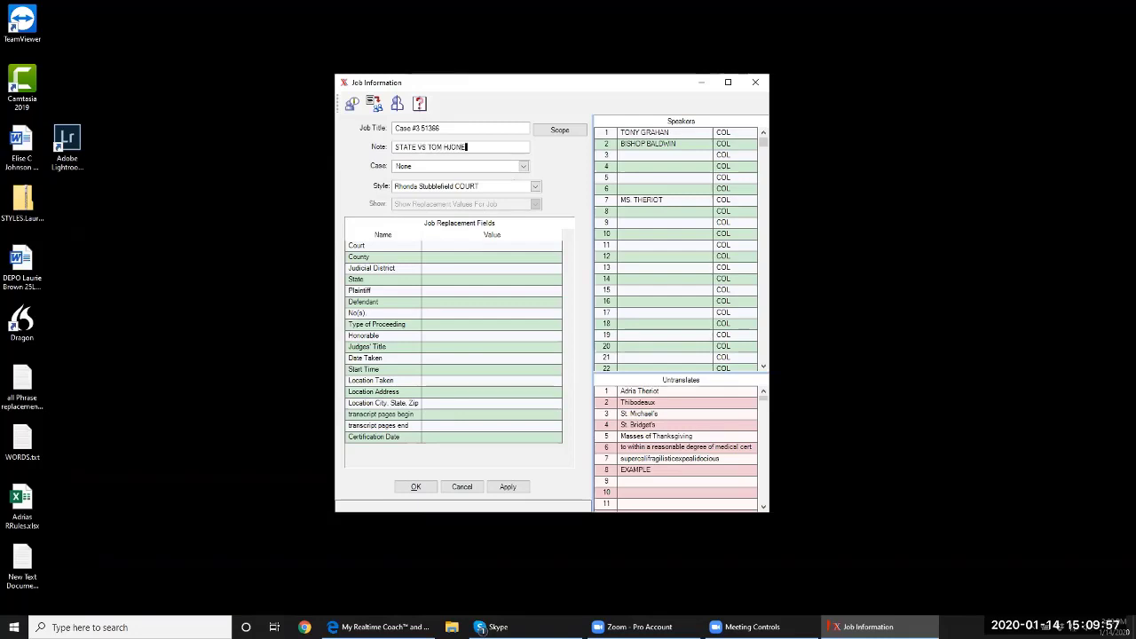
click(449, 147)
key(BackSpace)
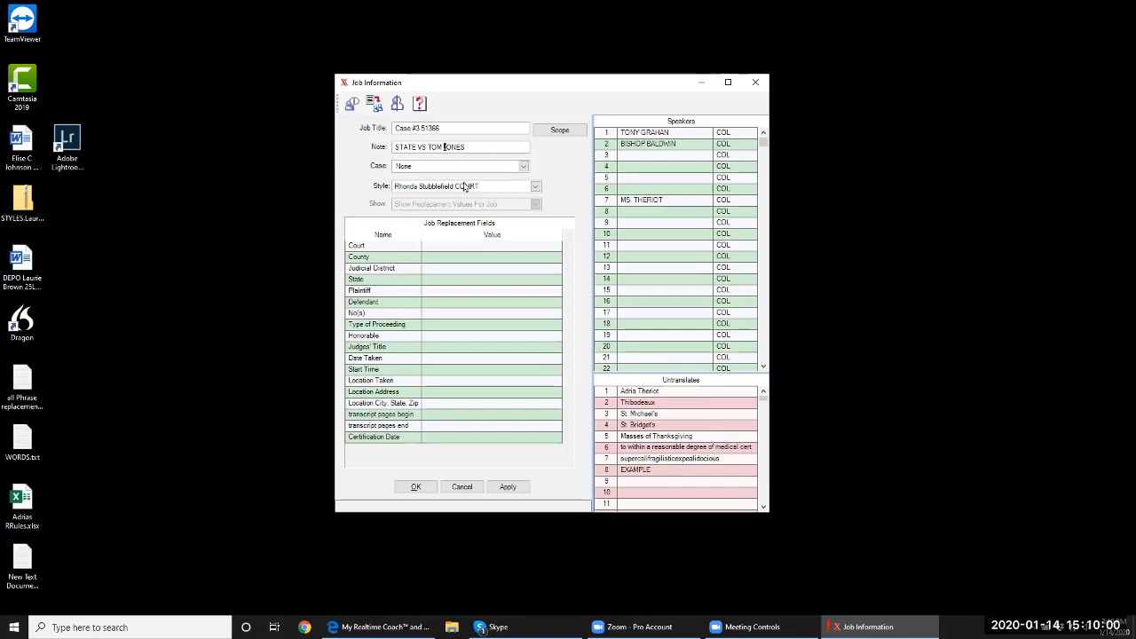
Open the busted-out job in Scope with the speech engine loaded and move its window fully into view
click(552, 135)
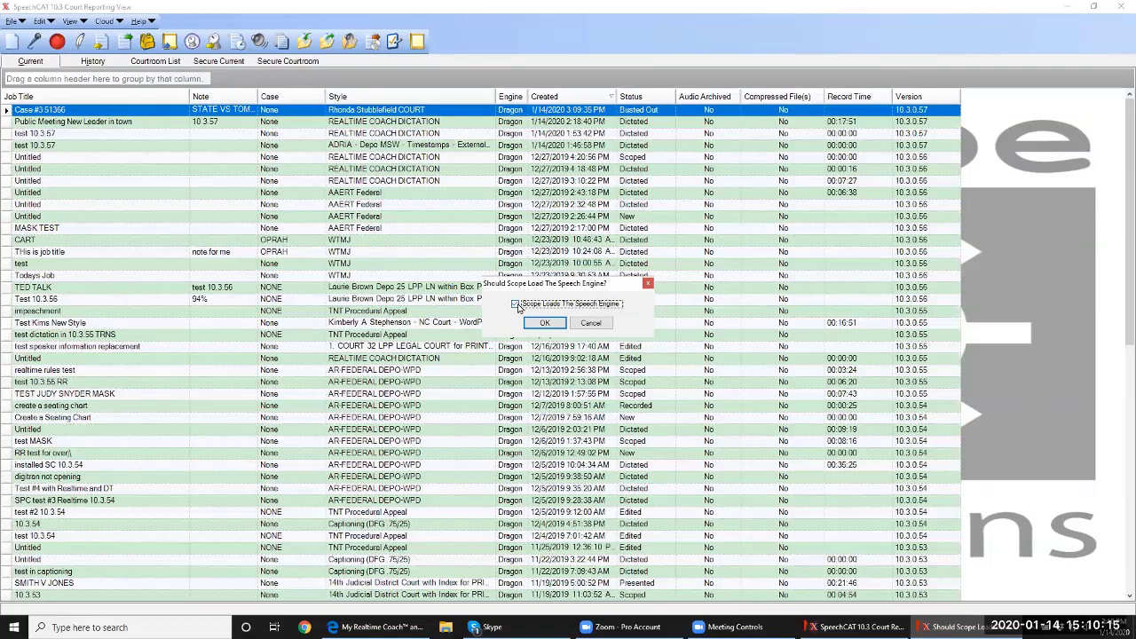
click(544, 322)
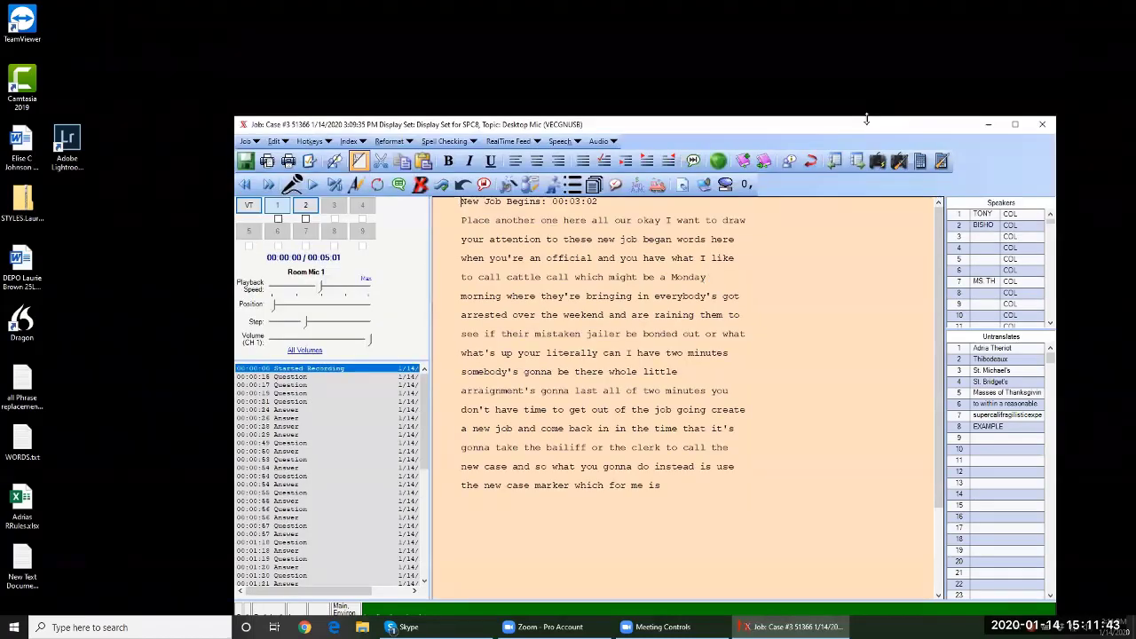
drag(853, 127, 779, 78)
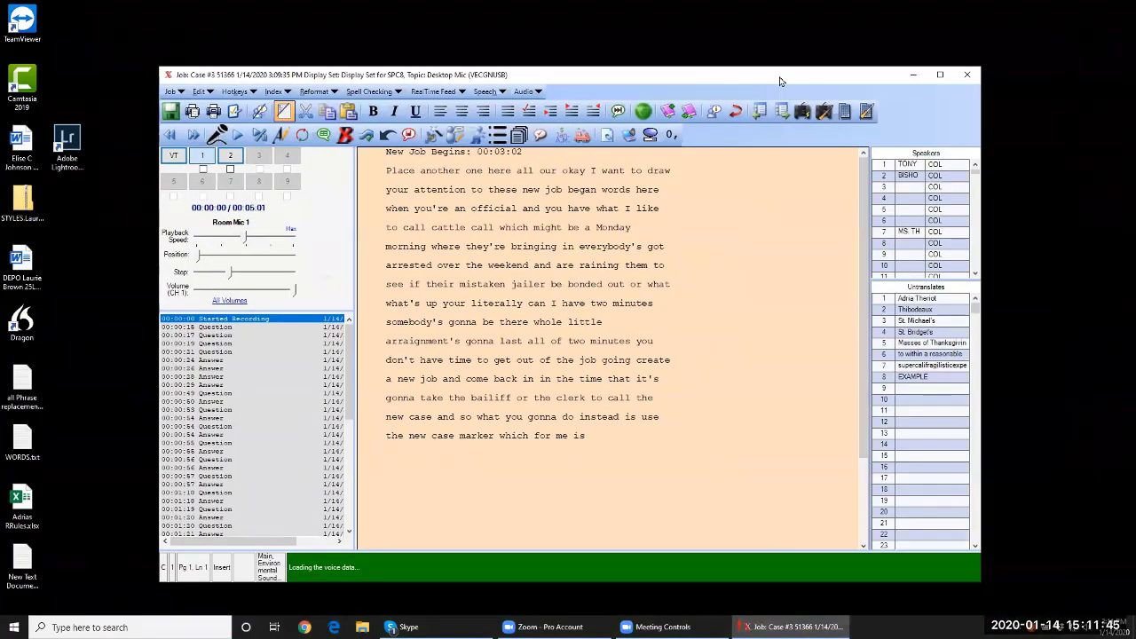
Insert the Speaker 1 macro before "Place another one here" and the Speaker 2 macro before "Monday morning"
click(393, 172)
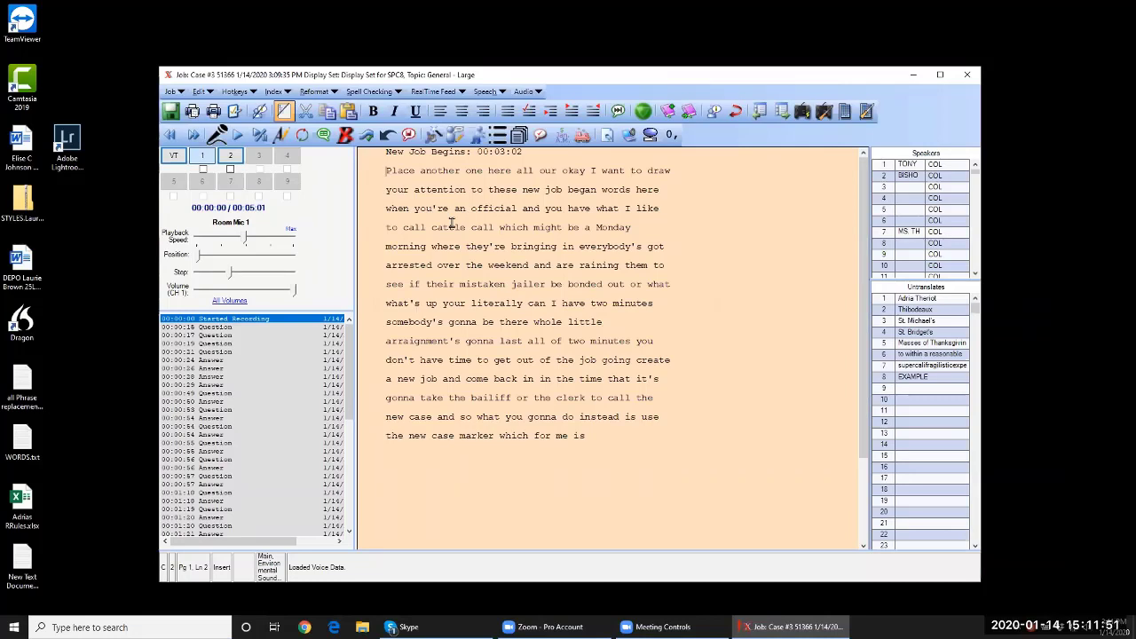
key(alt+r)
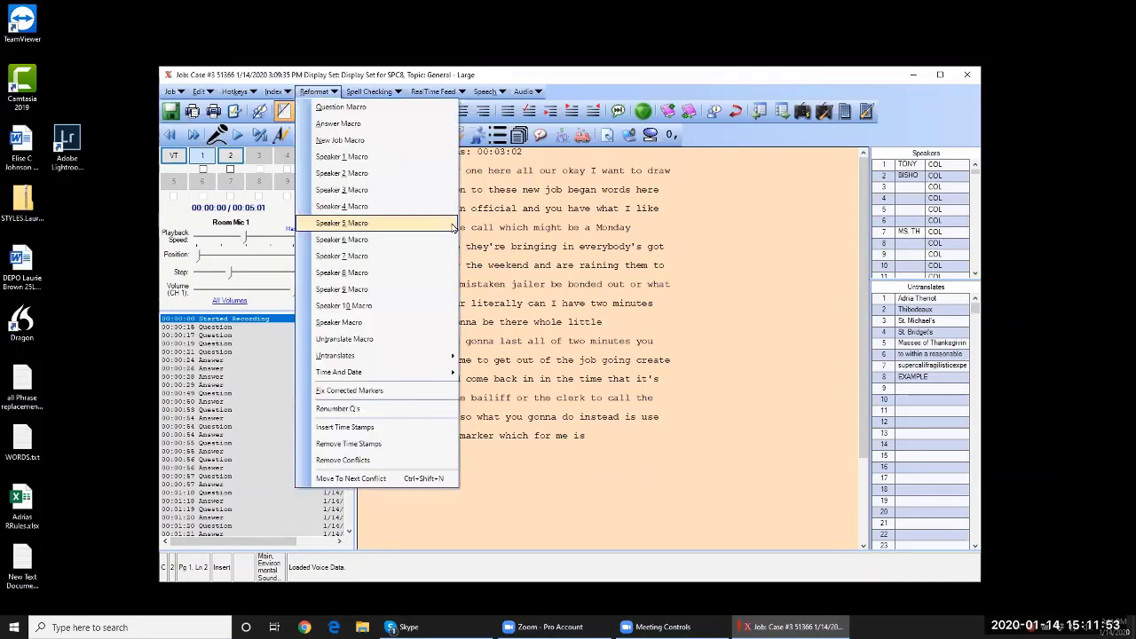
key(1)
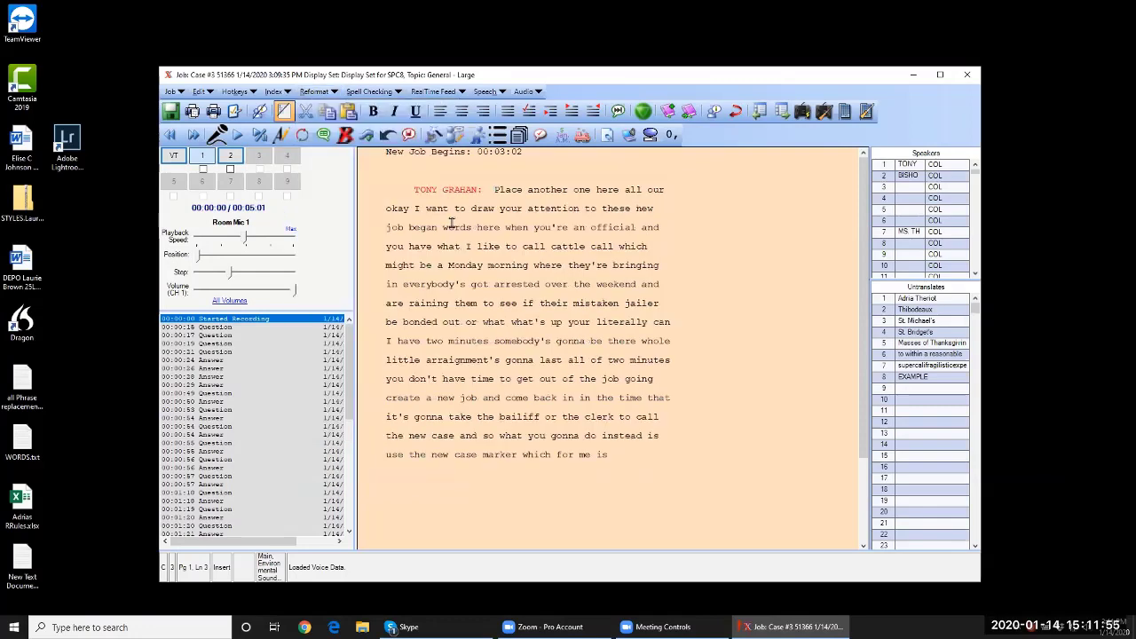
click(447, 264)
key(alt+r)
key(2)
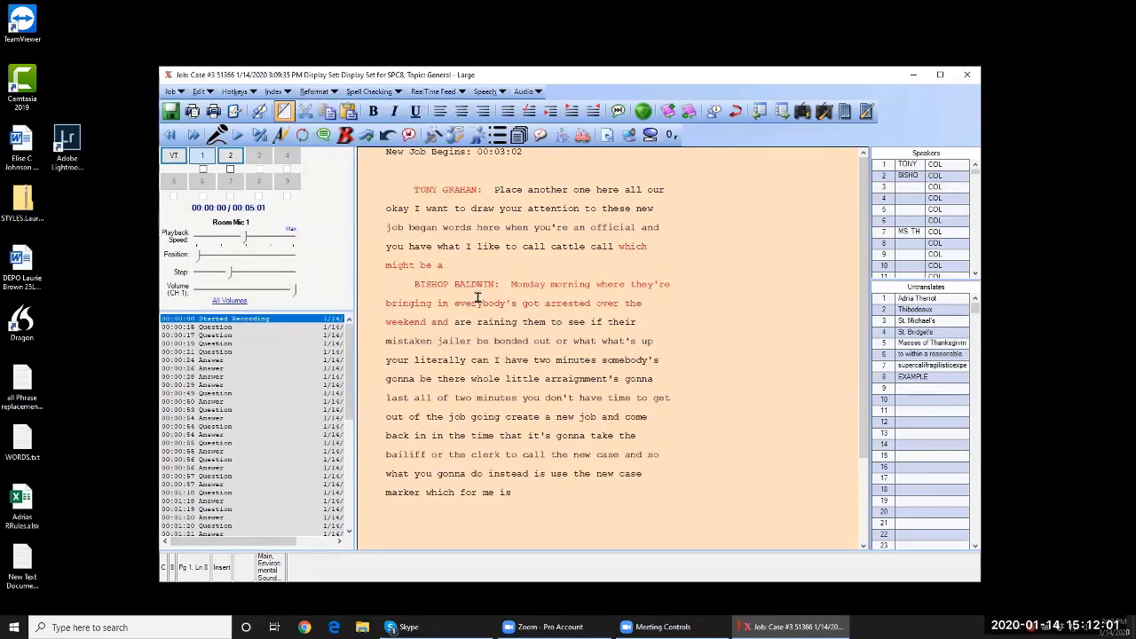
Insert the Question macro before "or what what's up" and the Answer macro before "you don't have time"
click(537, 355)
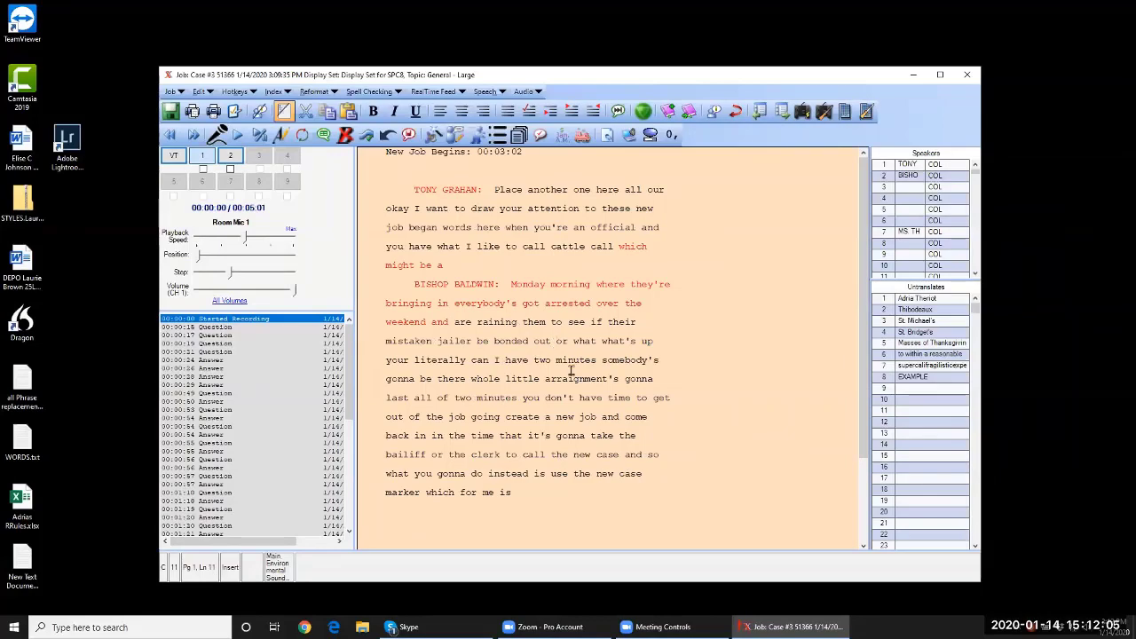
key(alt+r)
key(q)
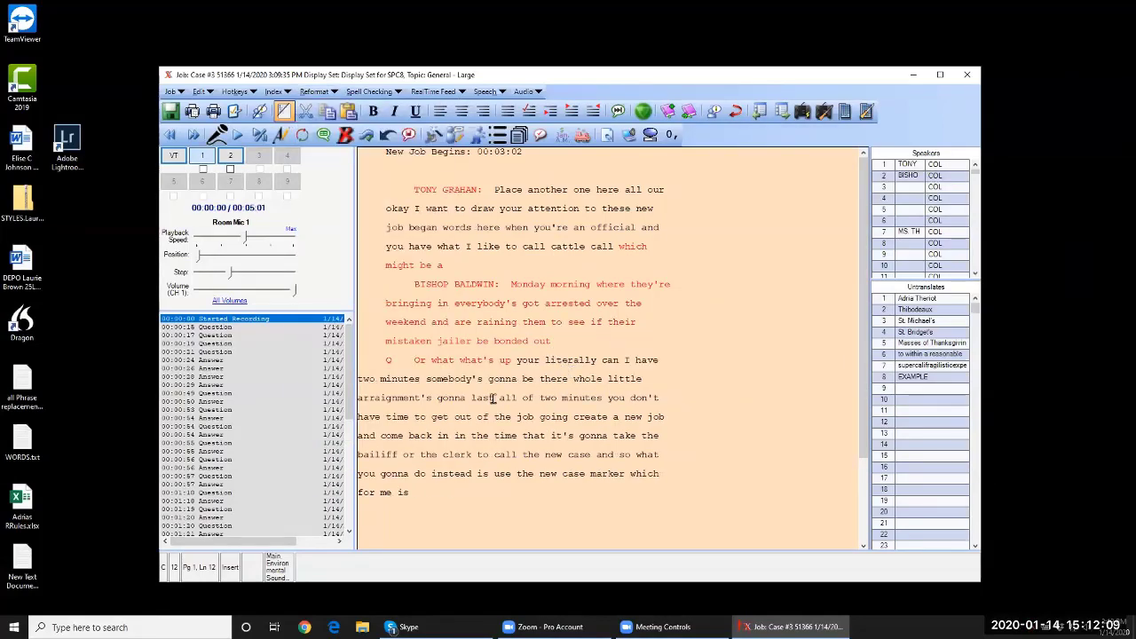
click(608, 397)
key(alt+r)
key(a)
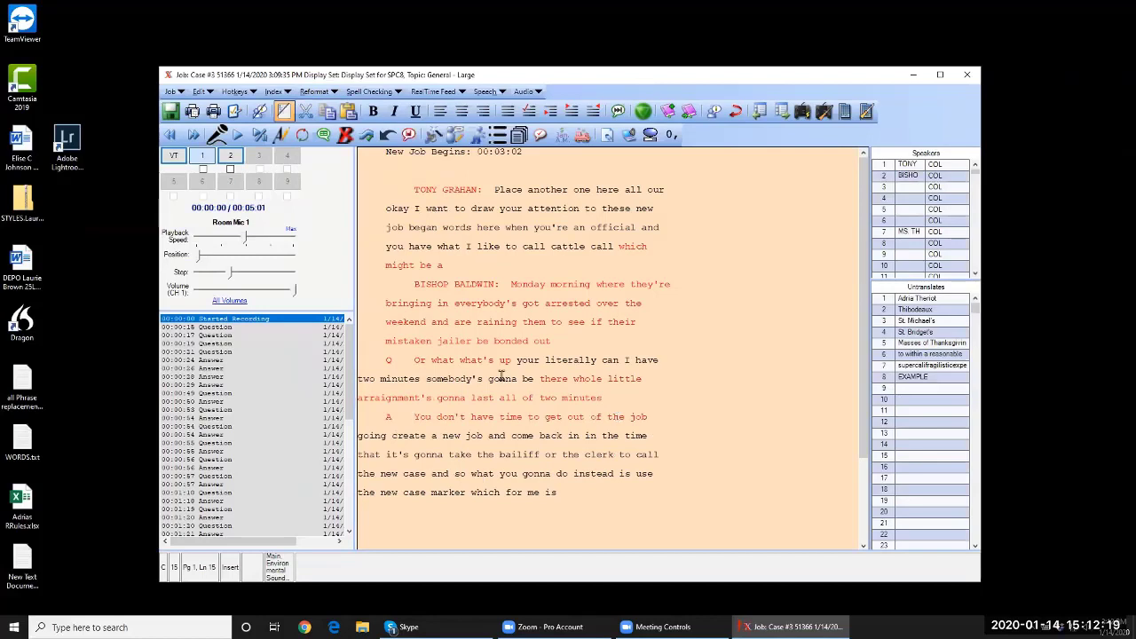
Remove the blank line above the Speaker 1 paragraph and turn on the microphone to dictate at the transcript's end
click(528, 176)
key(BackSpace)
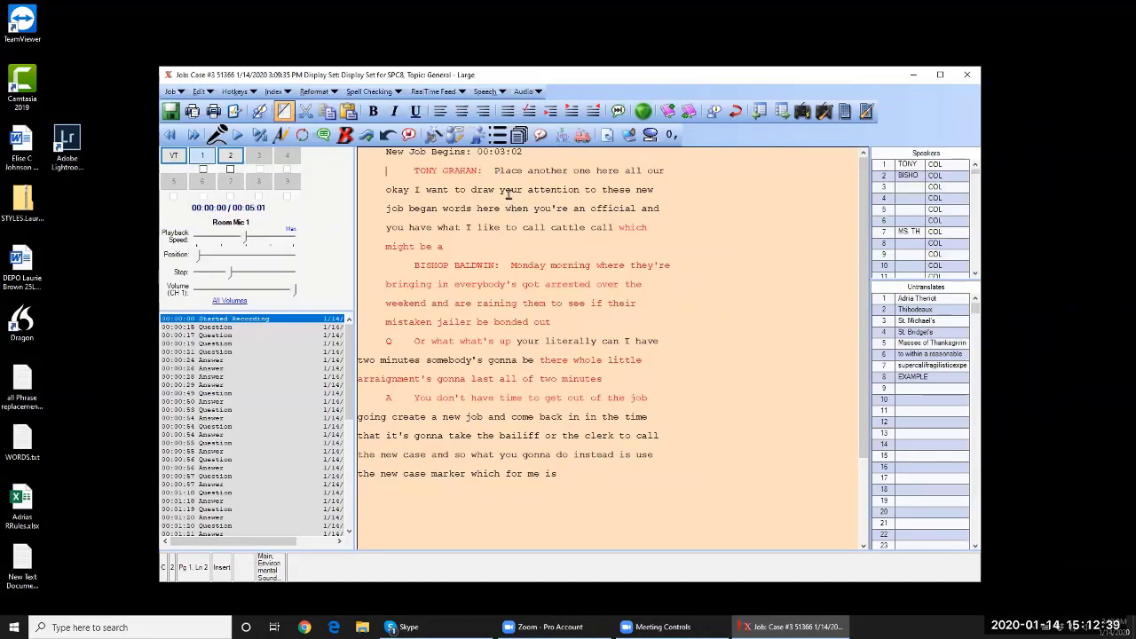
click(216, 134)
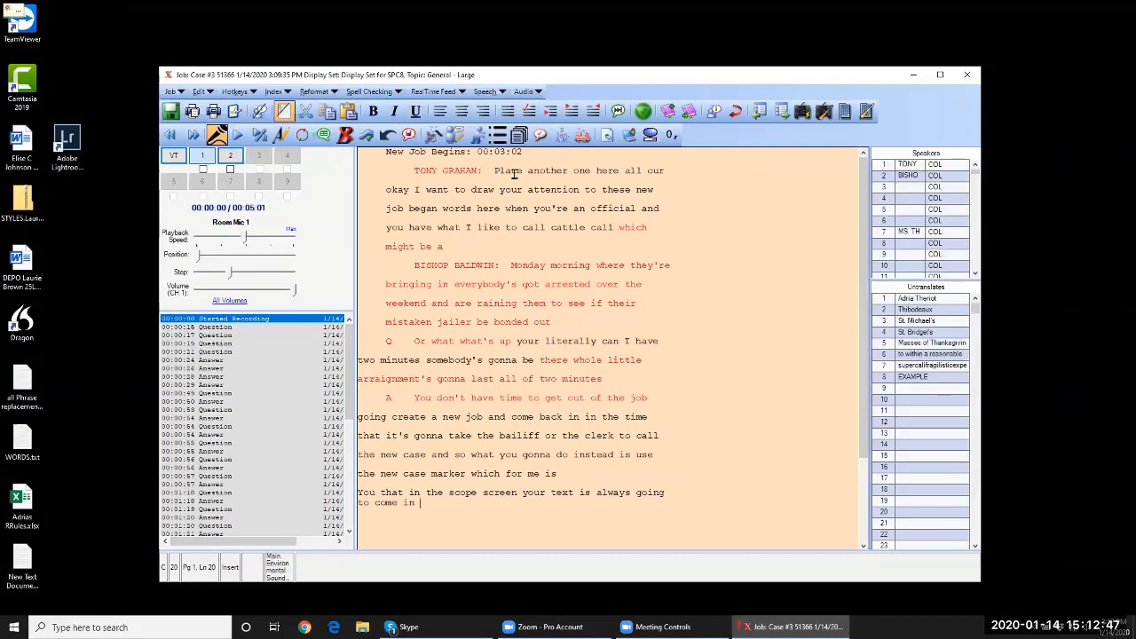
Switch the word "another" in the Speaker 1 paragraph to uppercase and back to lowercase while dictating
click(544, 174)
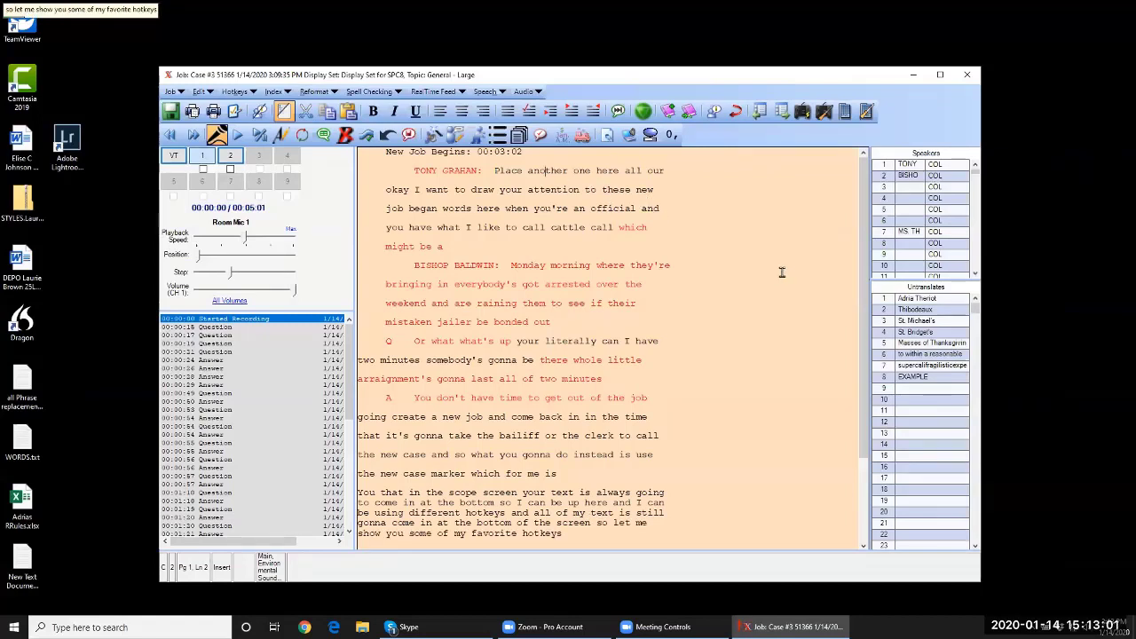
key(ctrl+u)
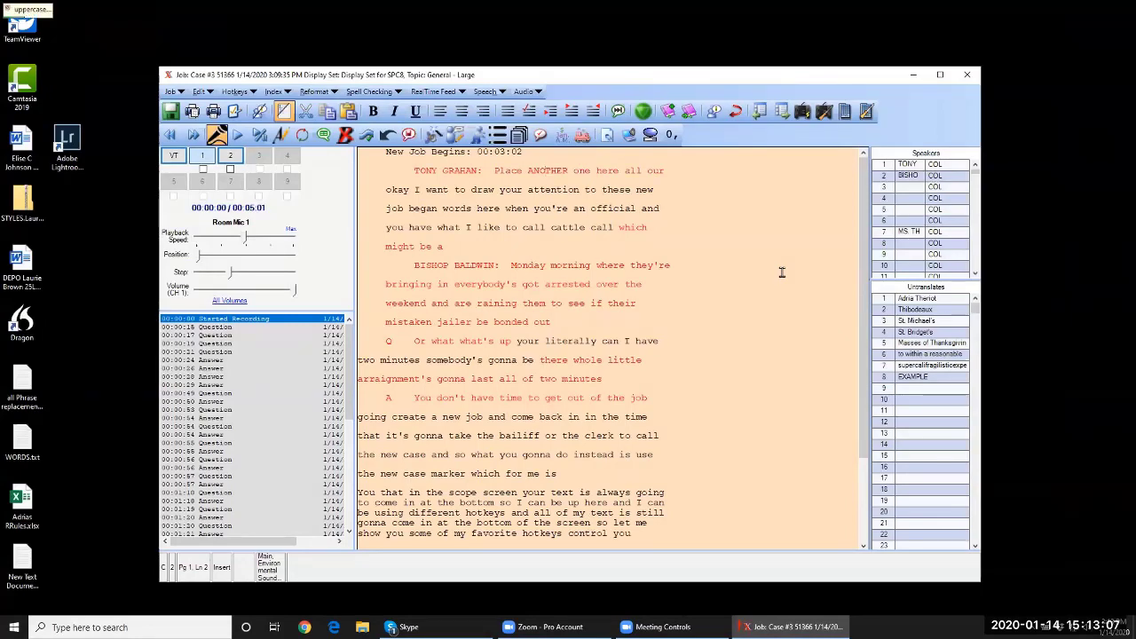
key(ctrl+u)
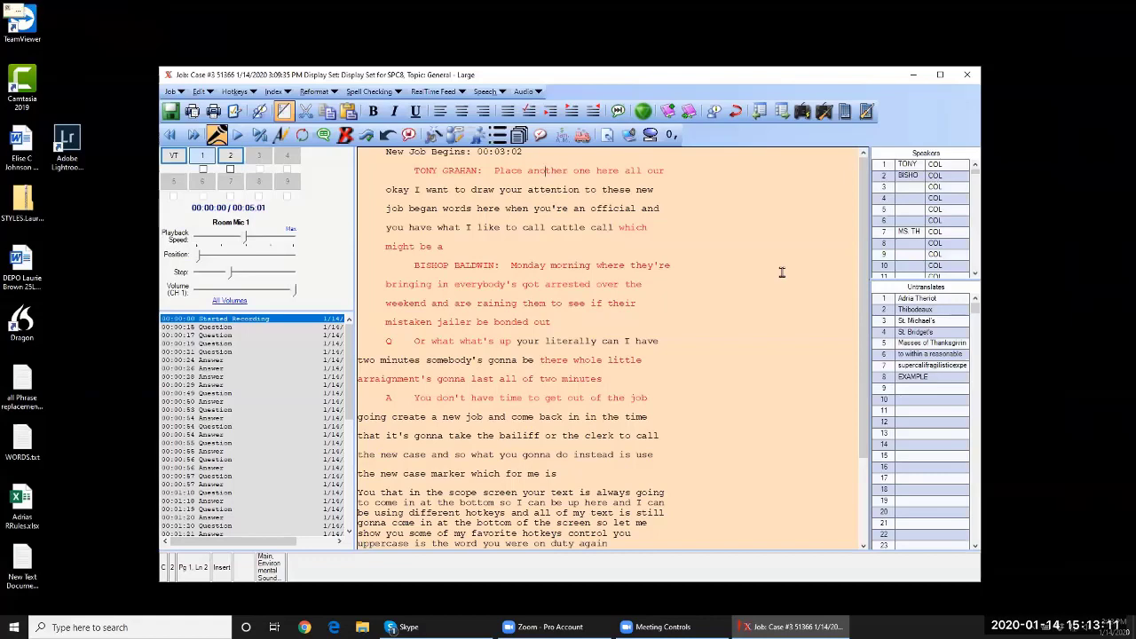
Convert the word "another" in the first speaker's line to uppercase and return it to lowercase
key(ctrl+u)
key(ctrl+u)
key(ctrl+h)
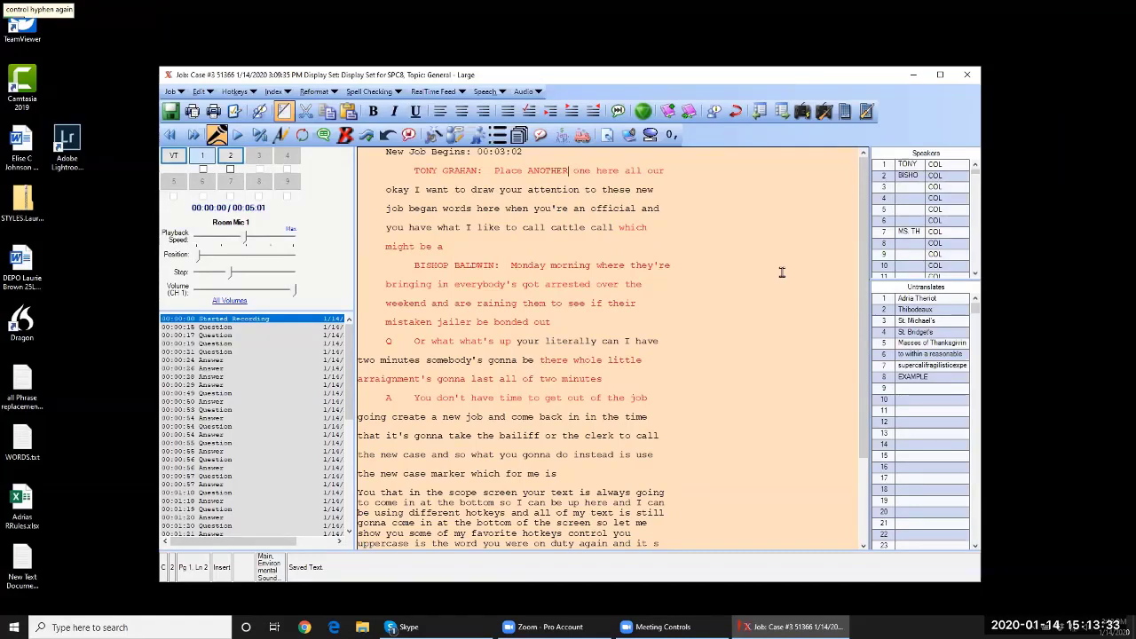
key(ctrl+l)
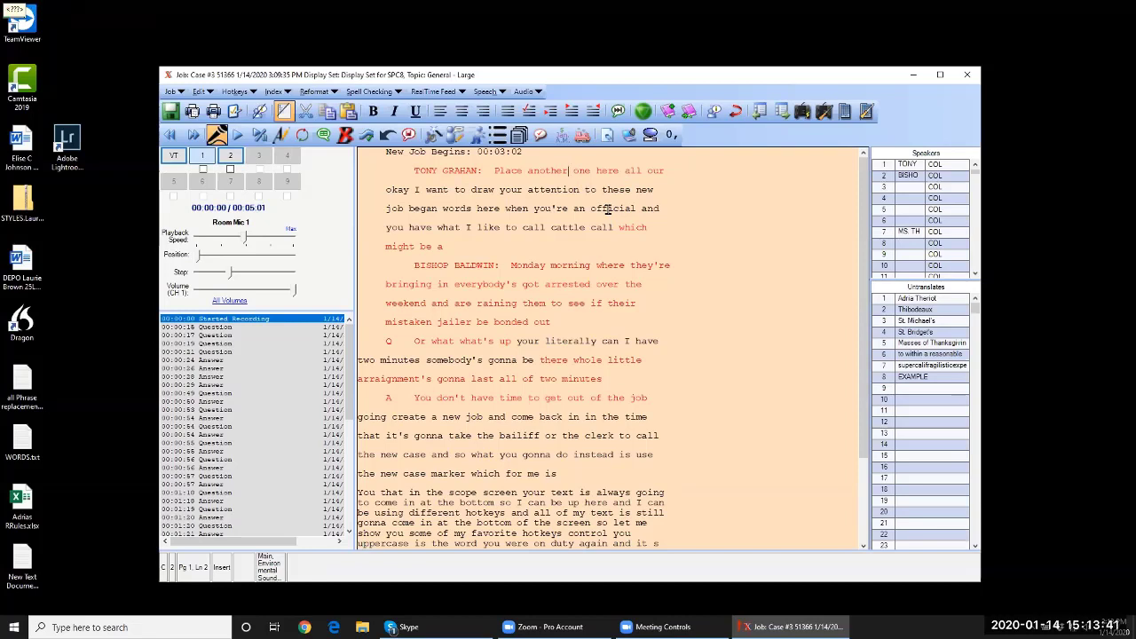
Add a period after "words here" and a question mark after "cattle", and delete the word "is" after "which for me"
click(503, 207)
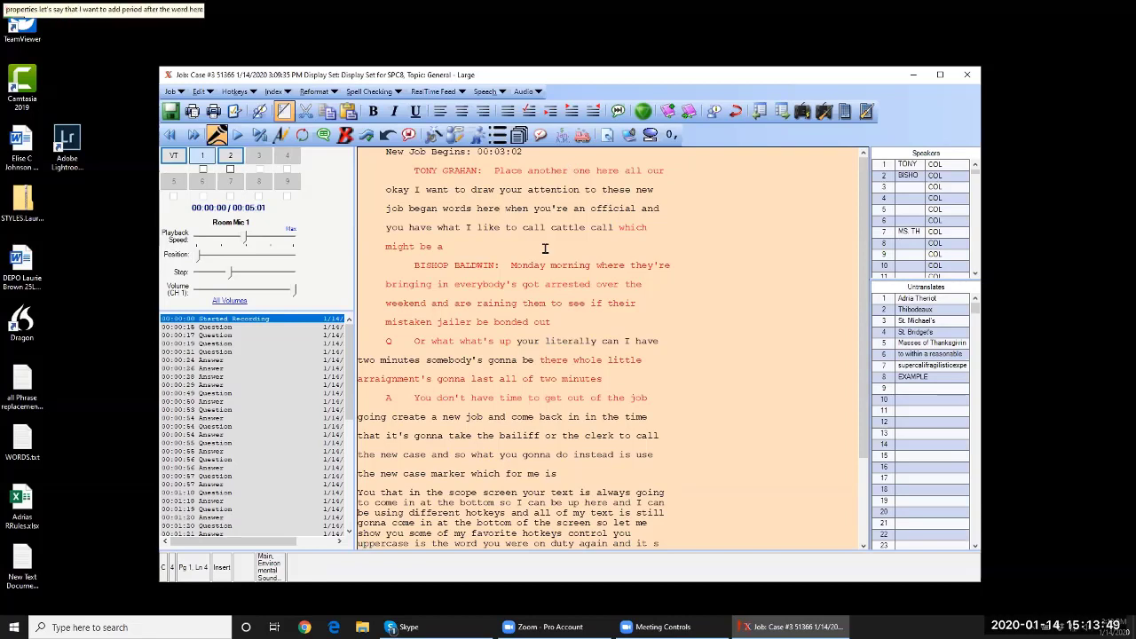
text(.)
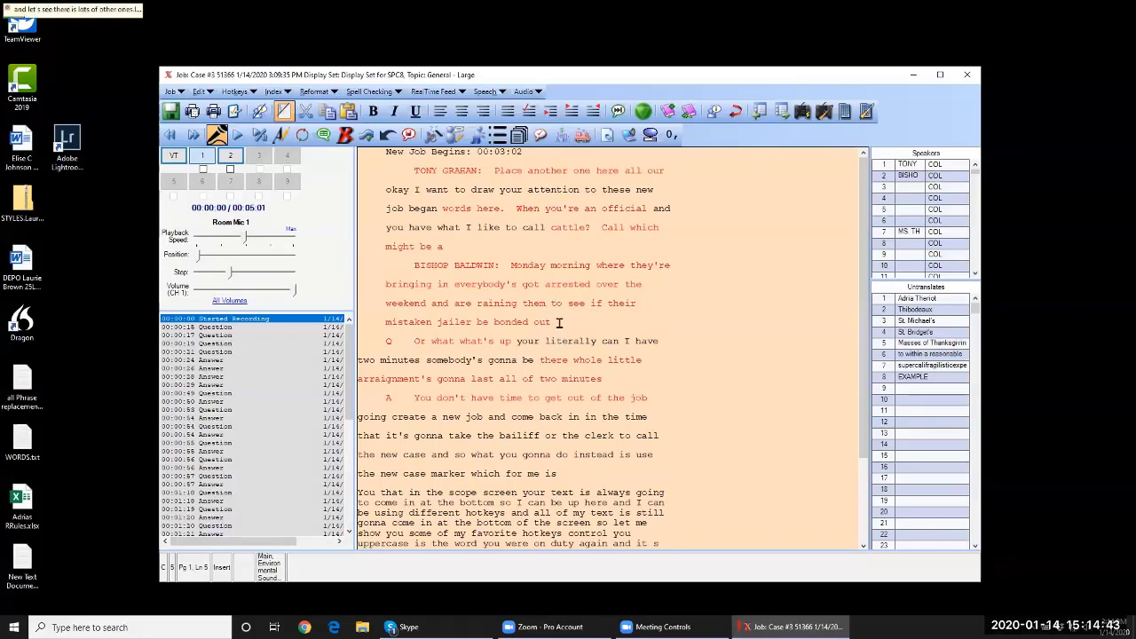
click(549, 474)
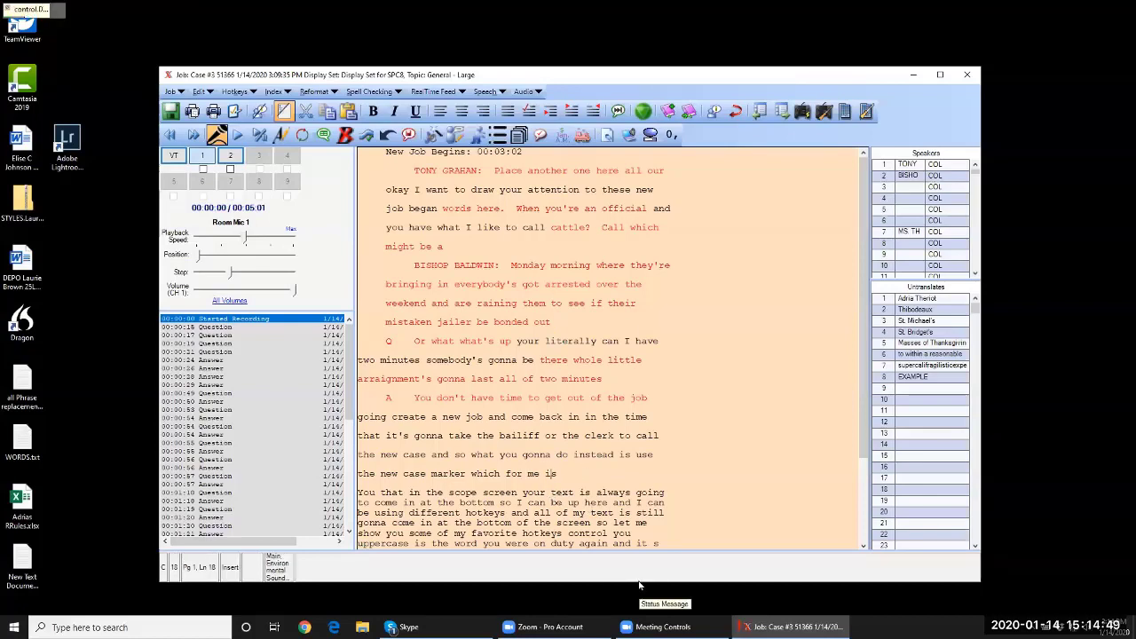
key(ctrl+d)
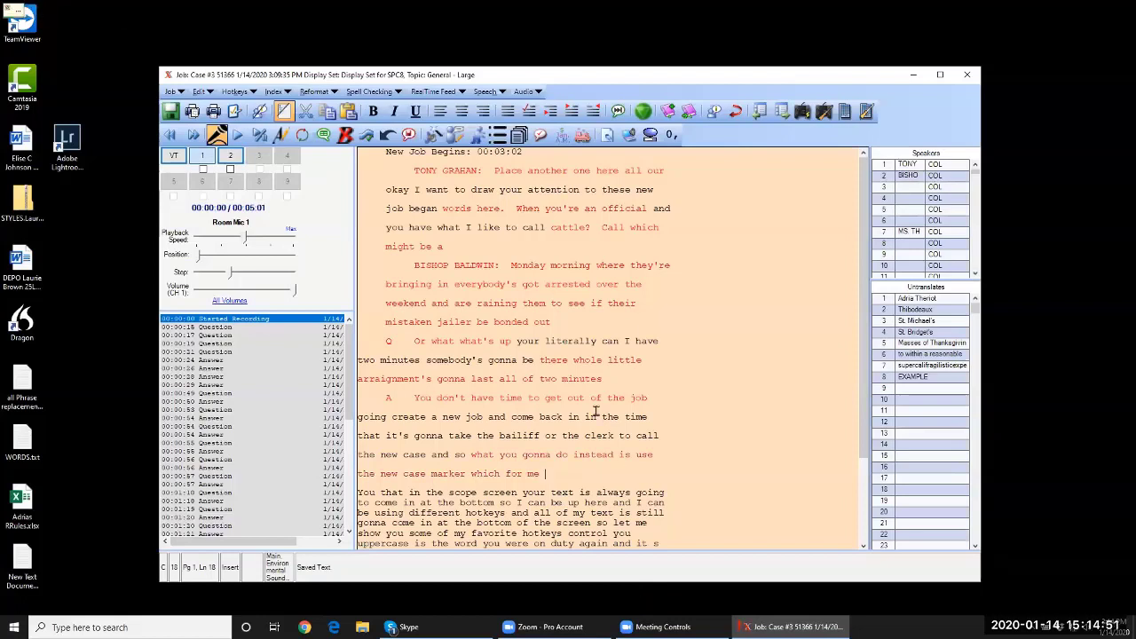
Cycle "to" in "what I like to call" through its word swap alternatives until it reads "to" again
click(528, 264)
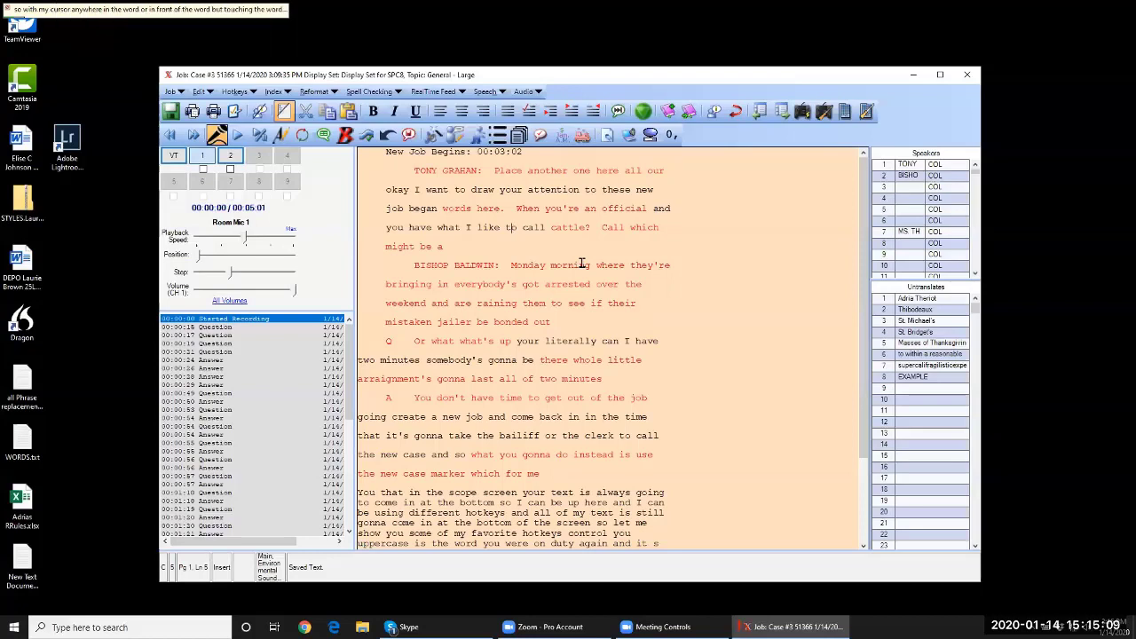
key(ctrl+y)
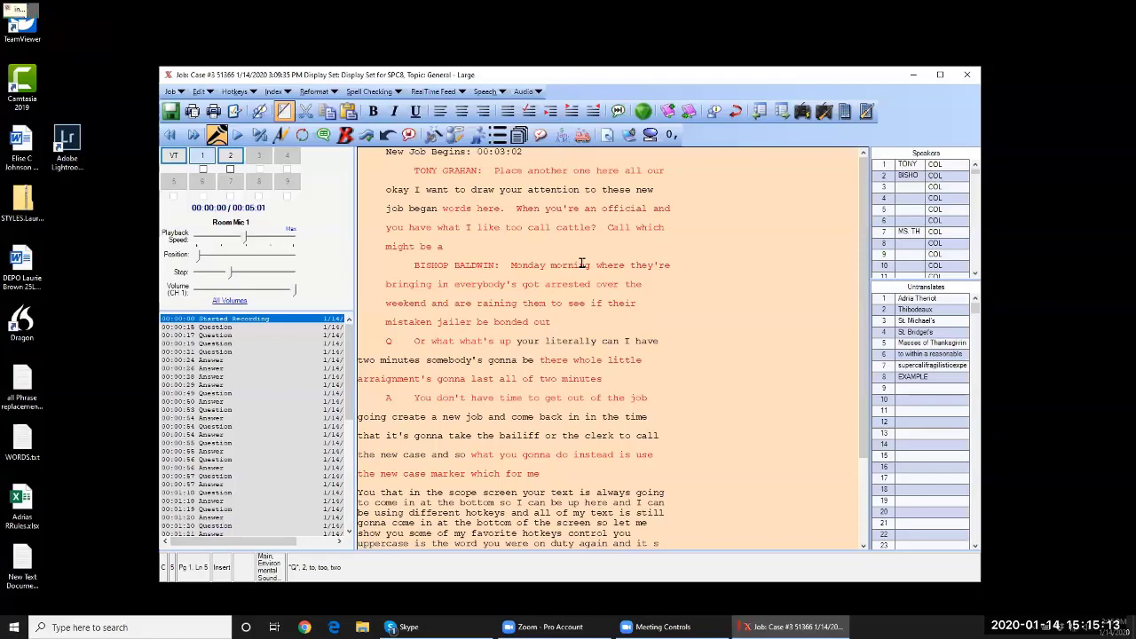
key(ctrl+y)
key(ctrl+y)
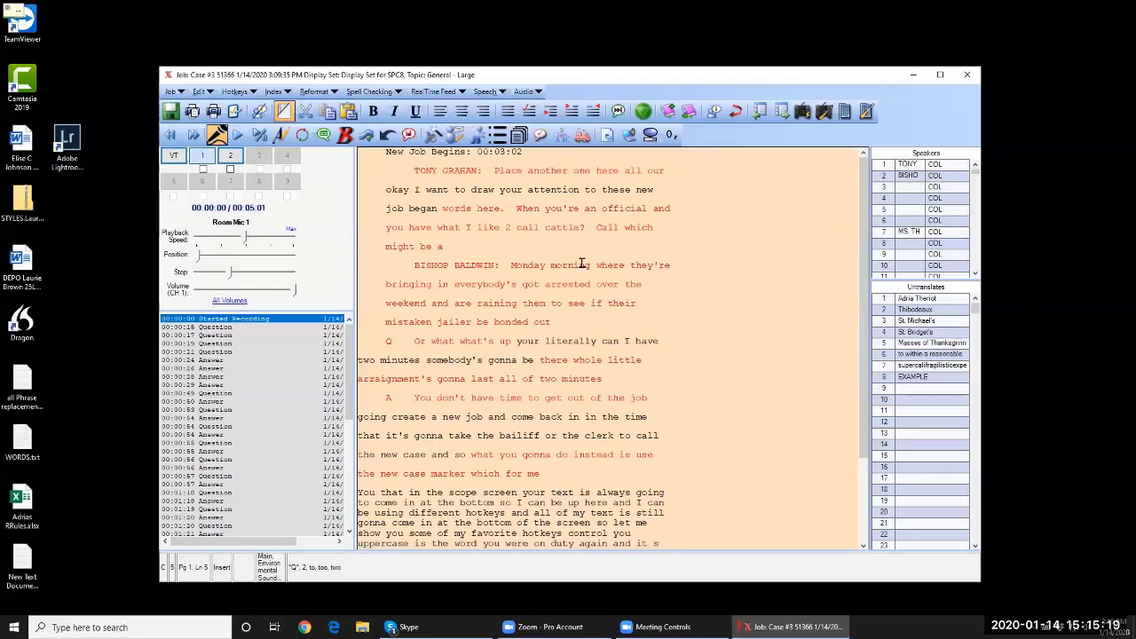
key(ctrl+y)
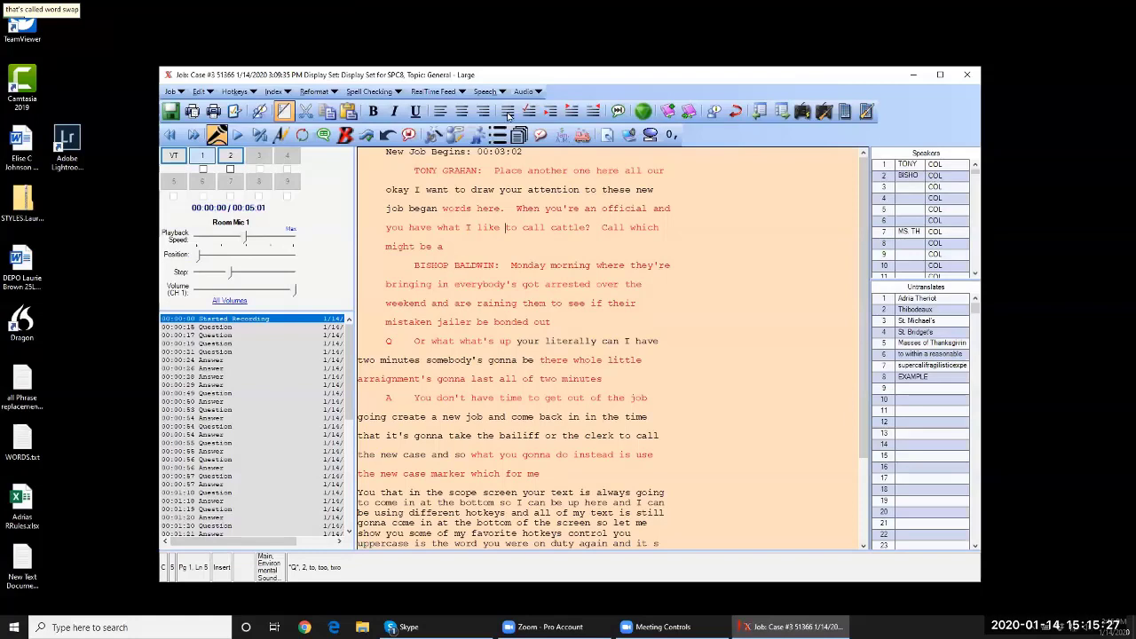
Review the word swap list and the brief forms in the options
click(235, 111)
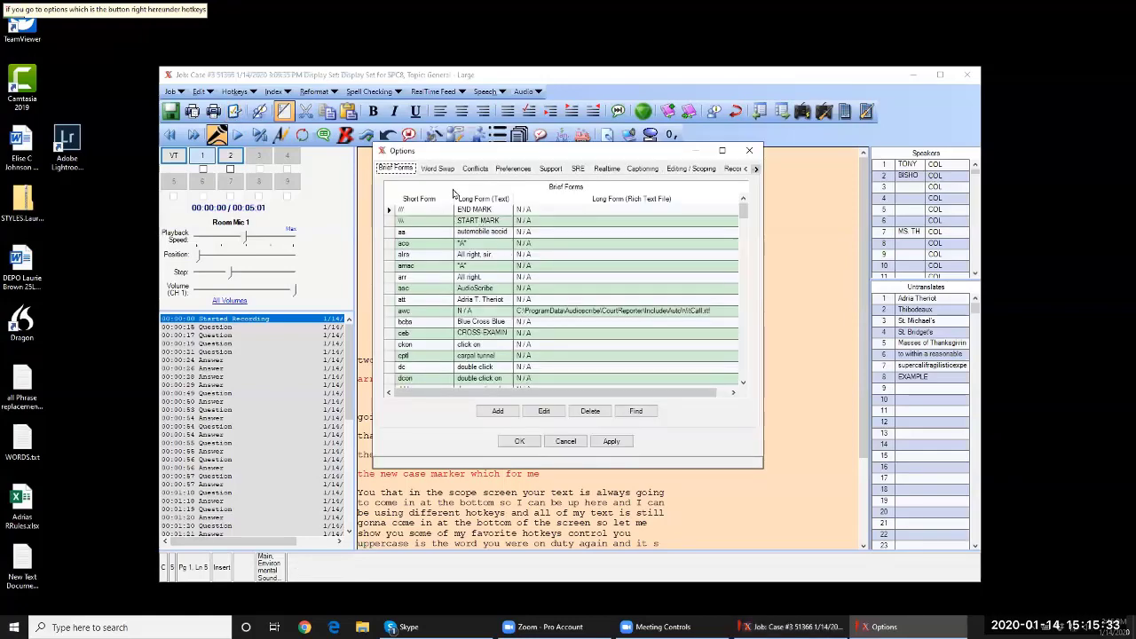
click(438, 169)
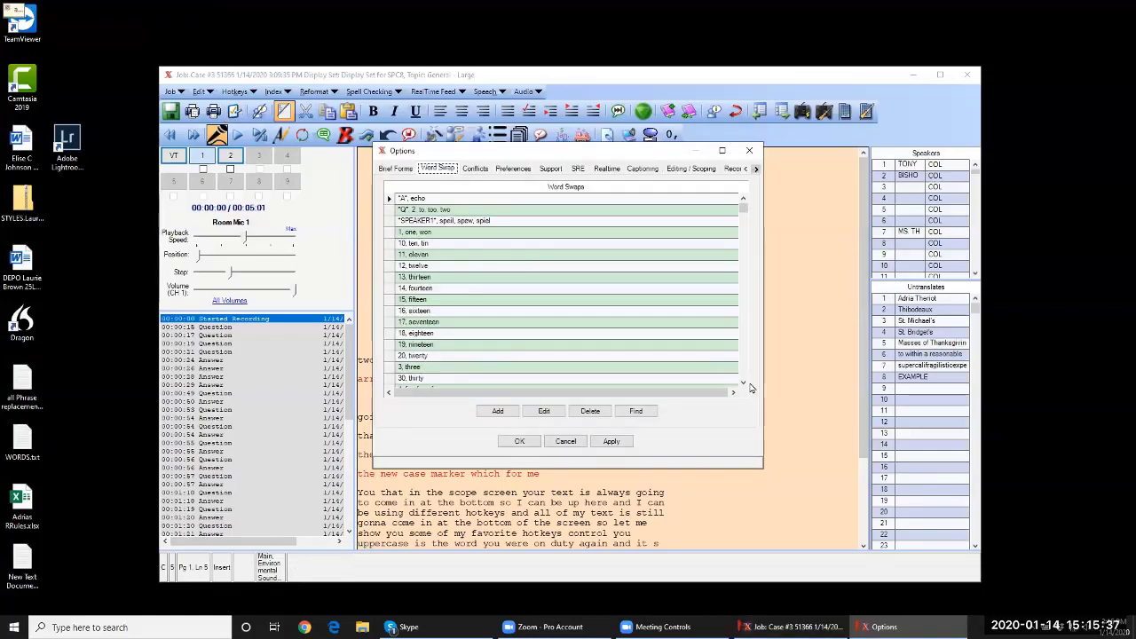
drag(744, 385, 744, 385)
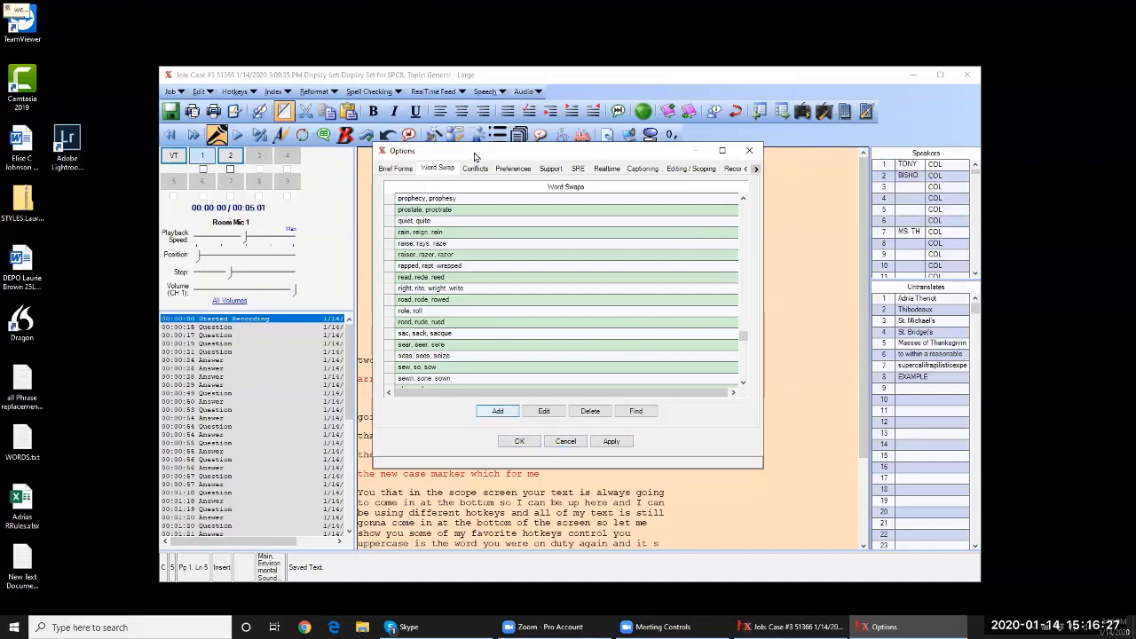
click(391, 168)
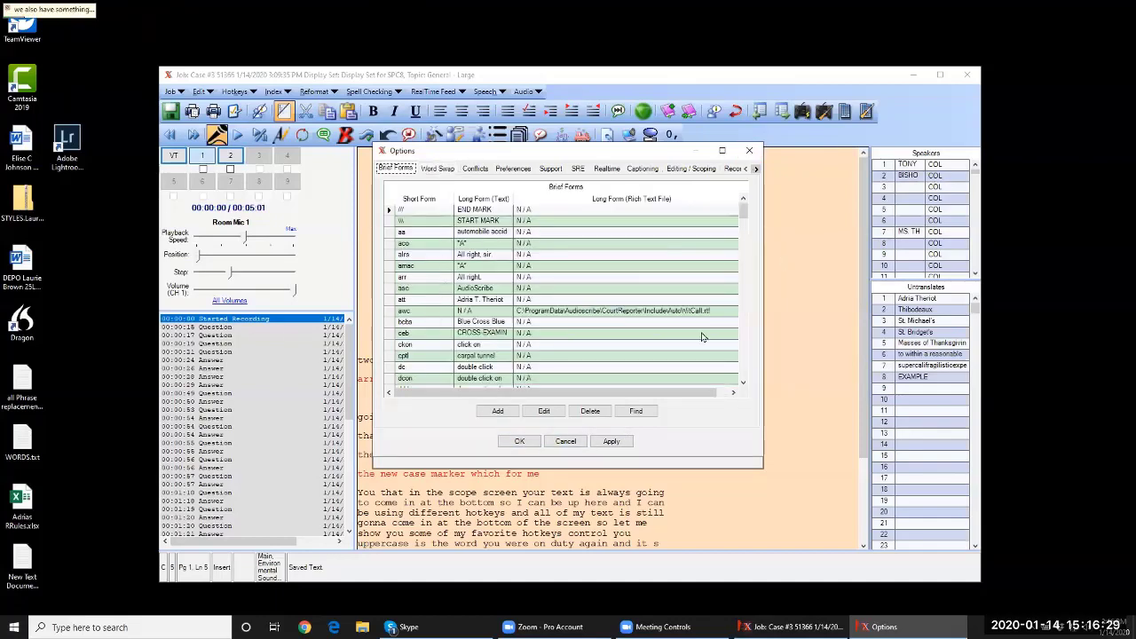
click(521, 442)
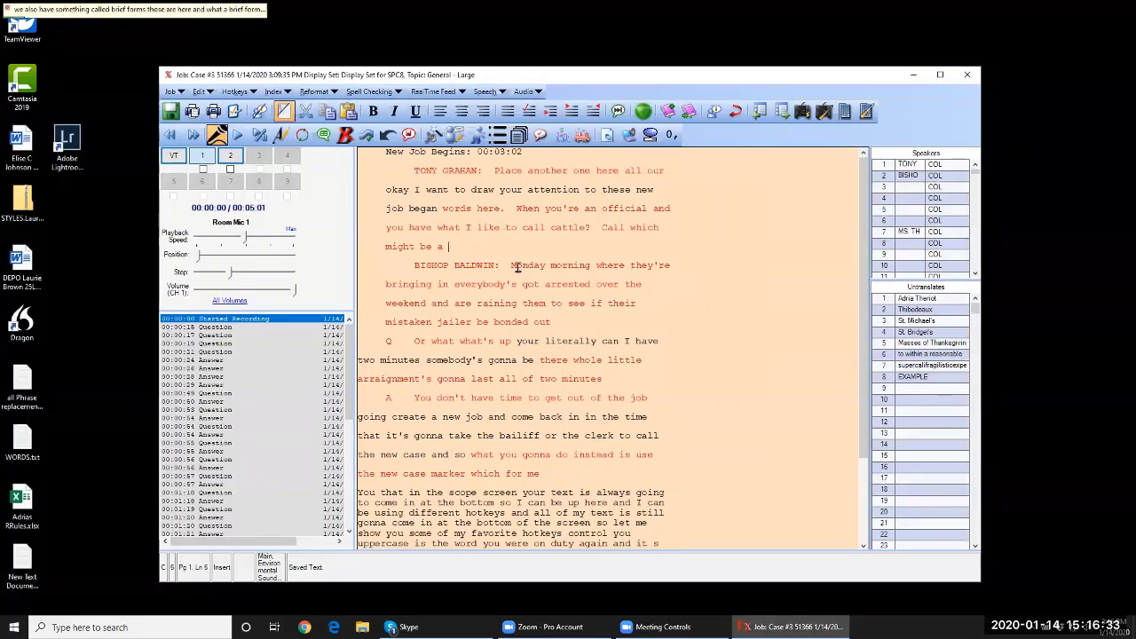
Insert "CROSS-EXAMINATION BY" on a new line after "might be a" using the brief form ceb
key(Return)
text(ceb)
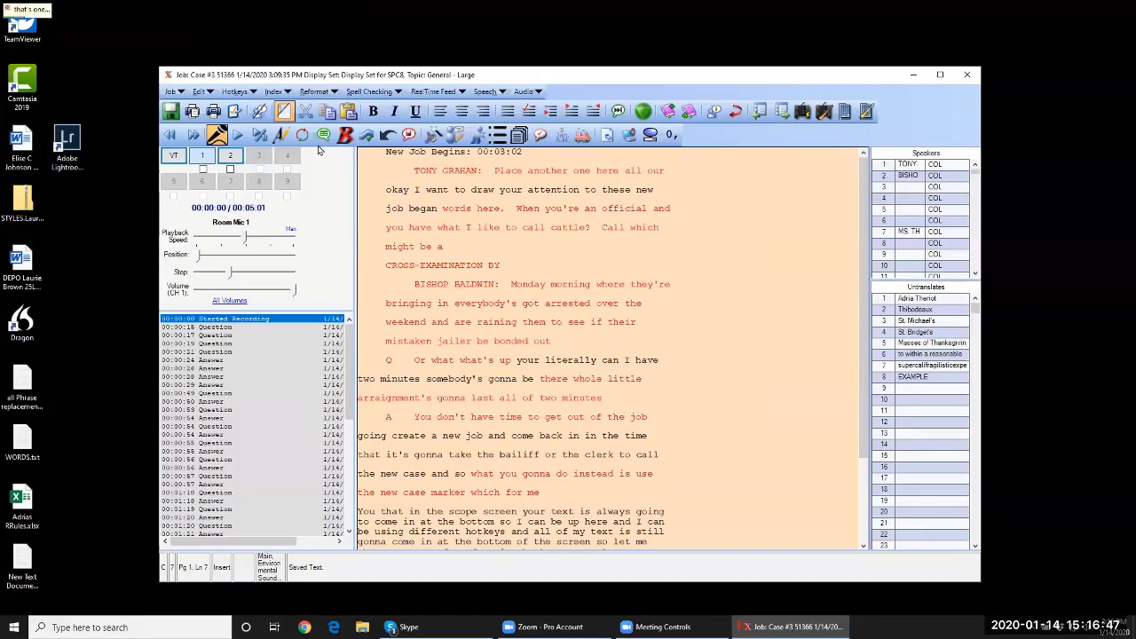
Look through the short and long forms in the Brief Forms list, and return to the transcript
click(234, 111)
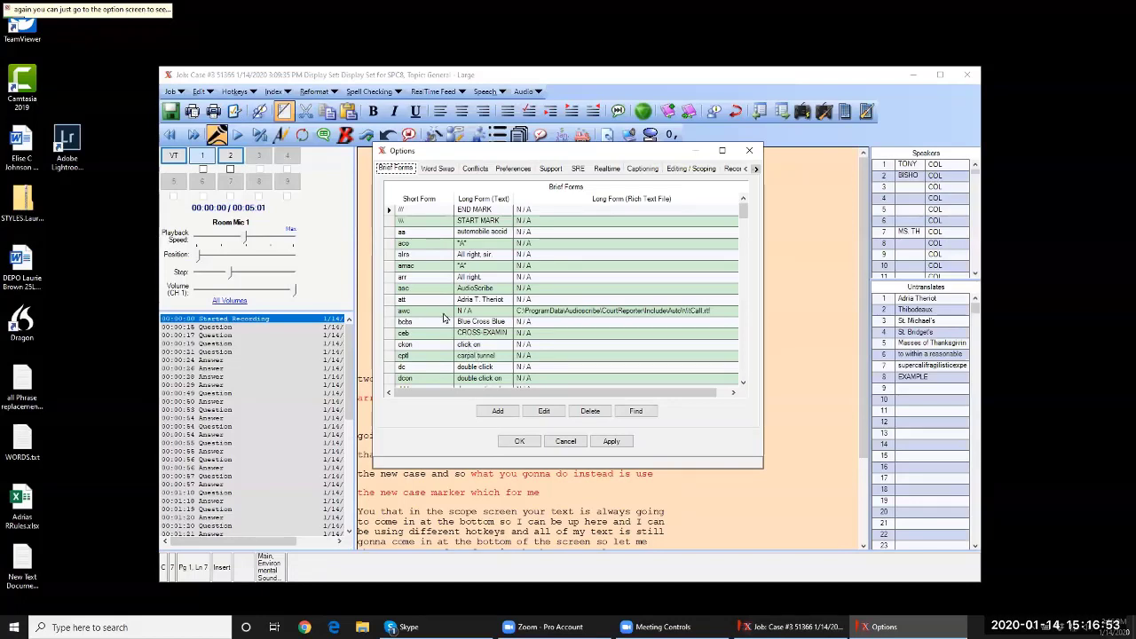
scroll(444, 317, down, 2)
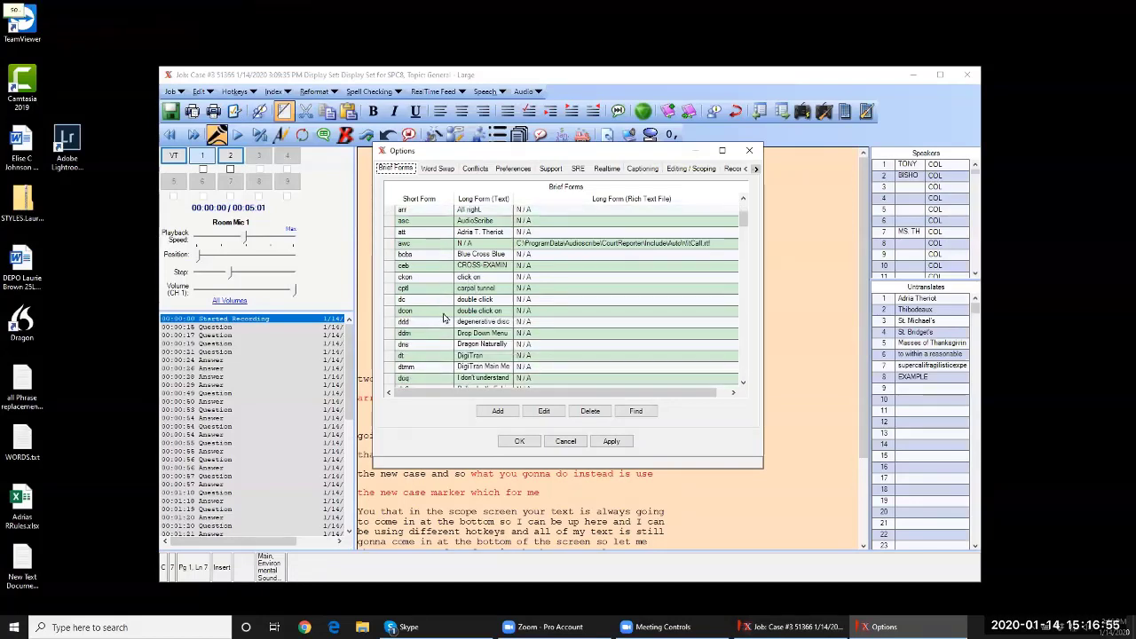
scroll(444, 318, down, 2)
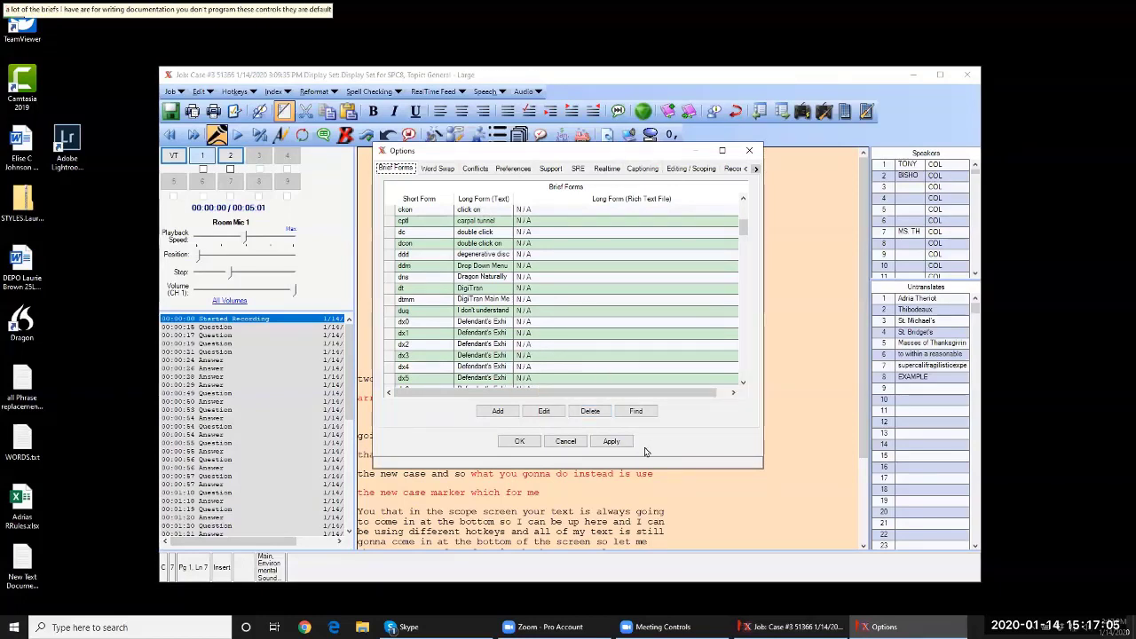
click(520, 441)
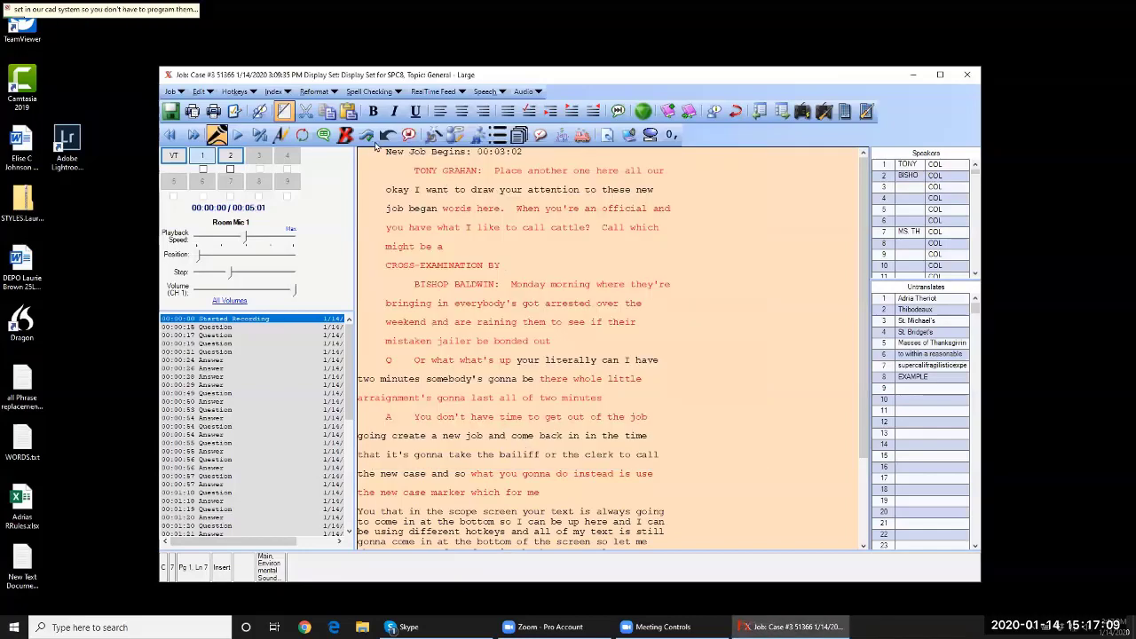
click(570, 338)
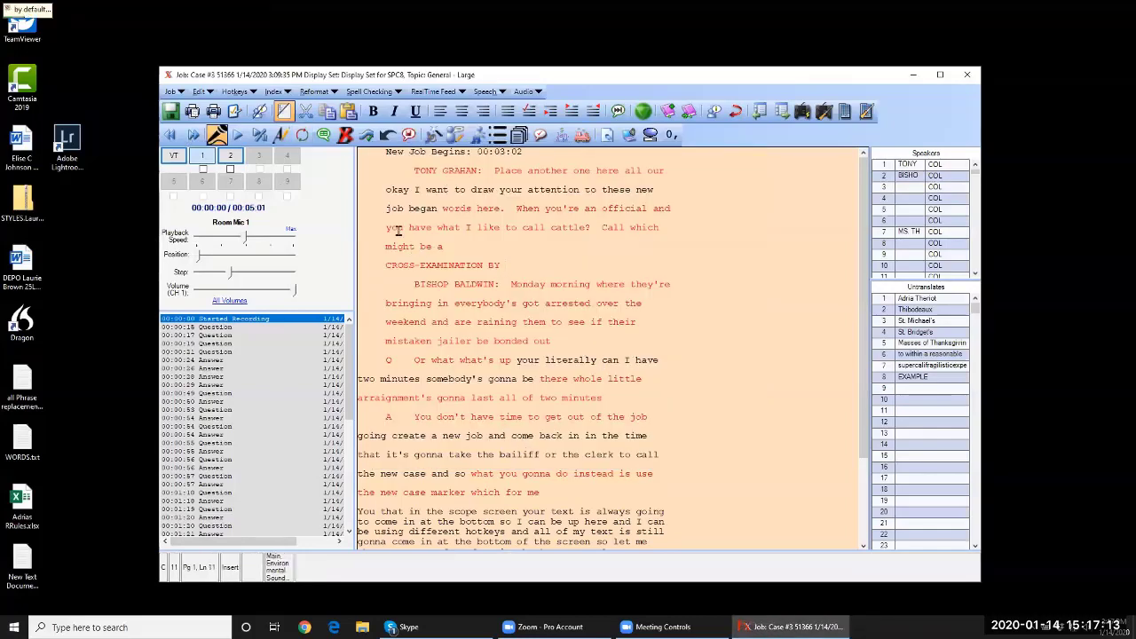
Create a new word swap entry in the options with "saints" as its first word
click(234, 111)
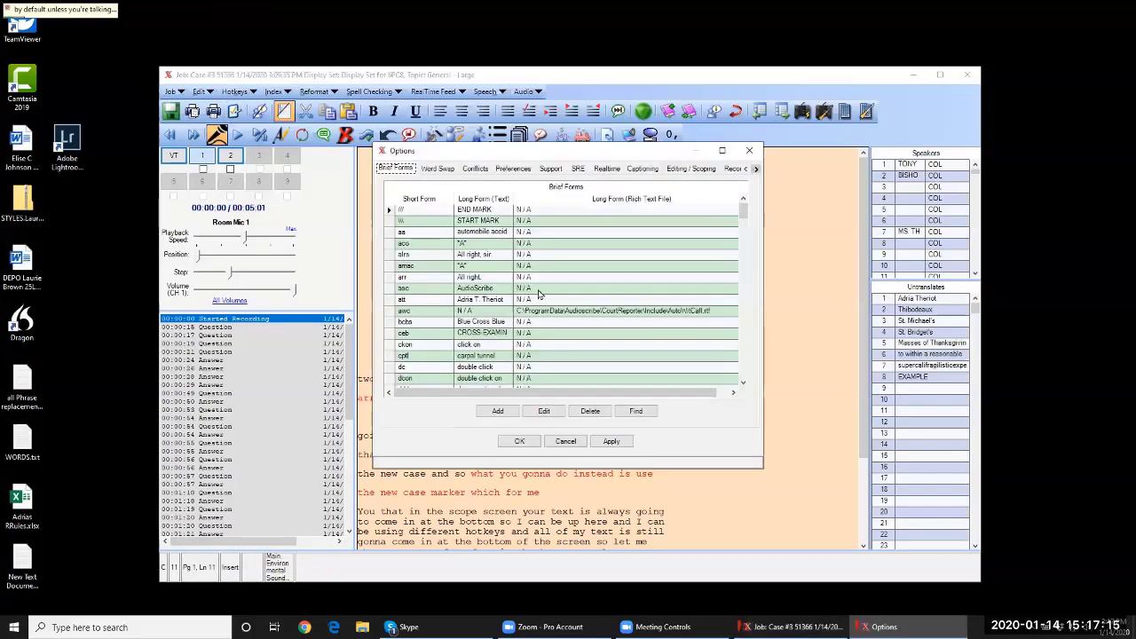
click(436, 169)
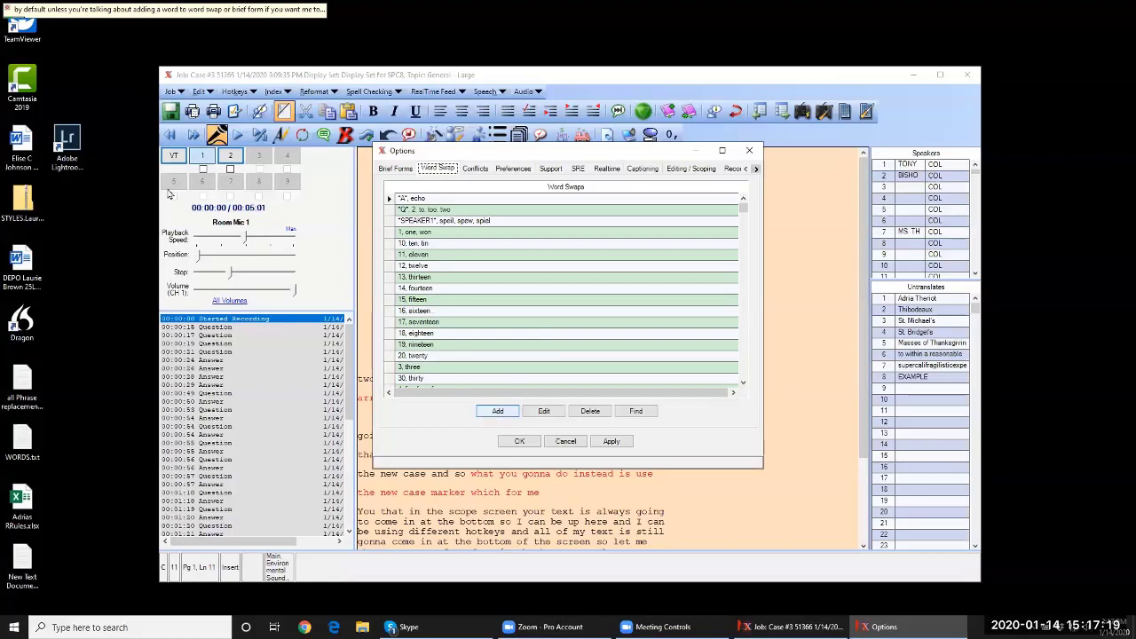
click(497, 413)
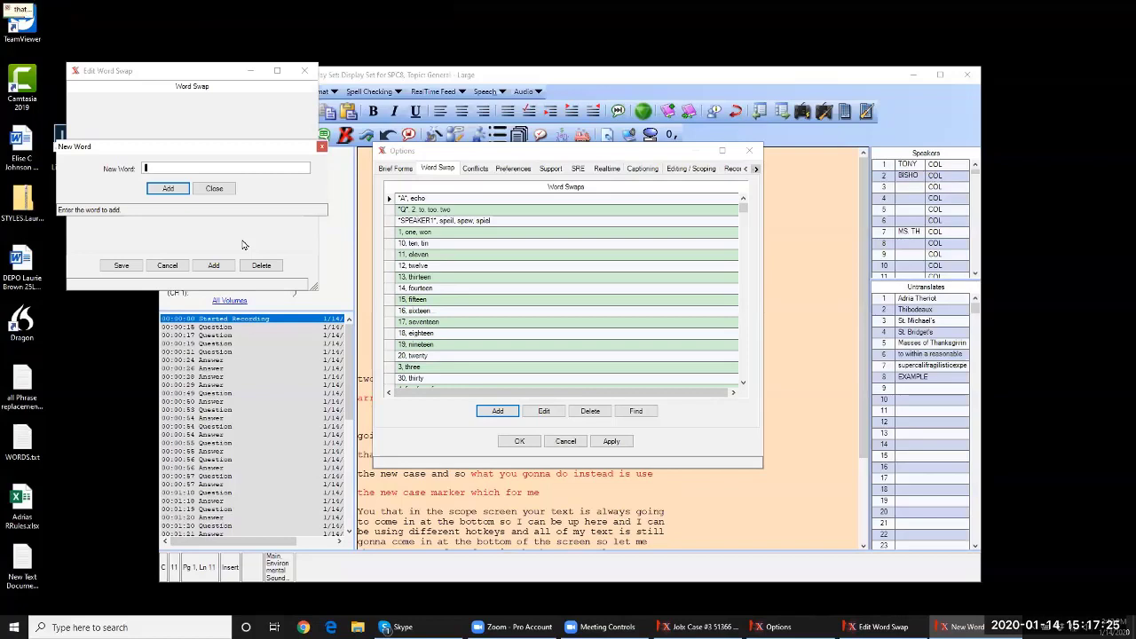
text(am)
text(ts)
click(170, 189)
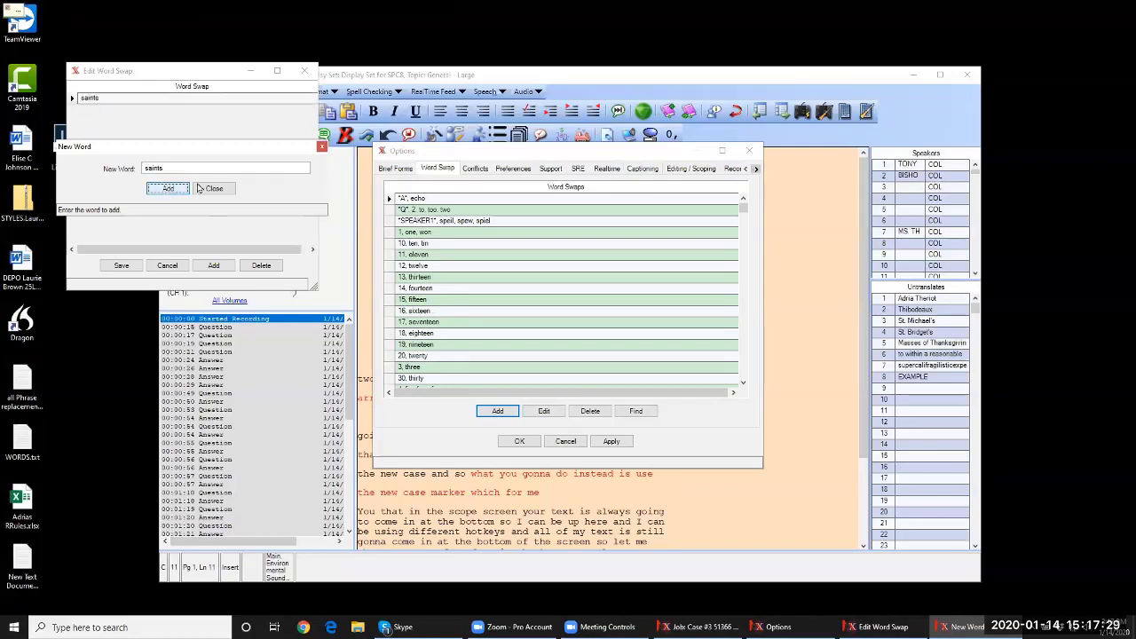
Add "ants" as the second word of the new word swap and save the entry
drag(171, 165, 106, 167)
text(an)
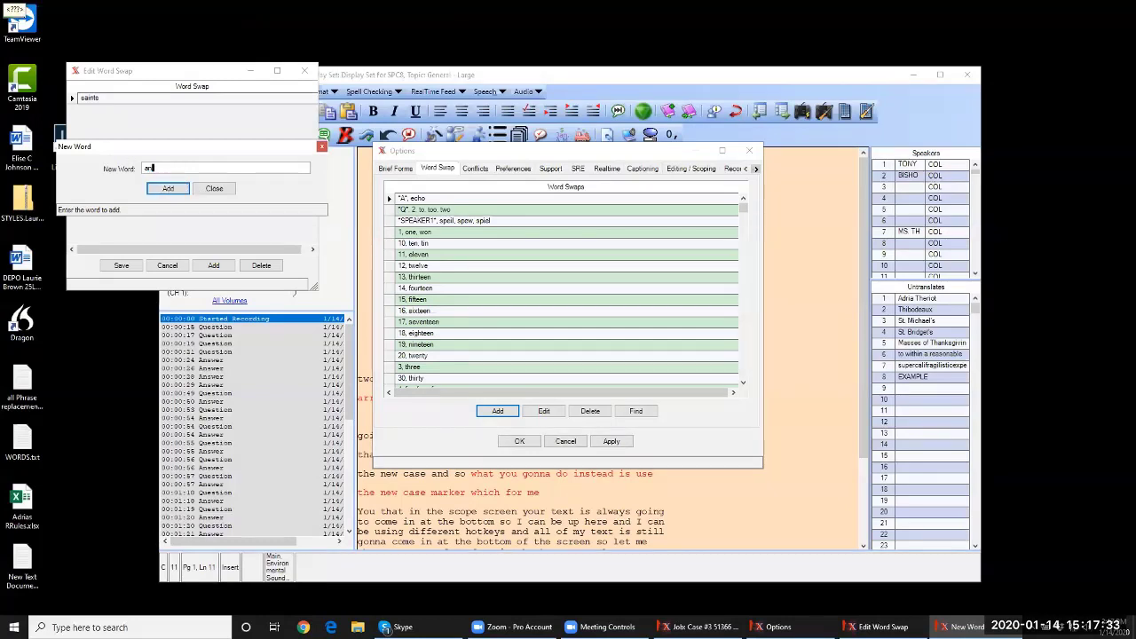
text(ts)
click(166, 189)
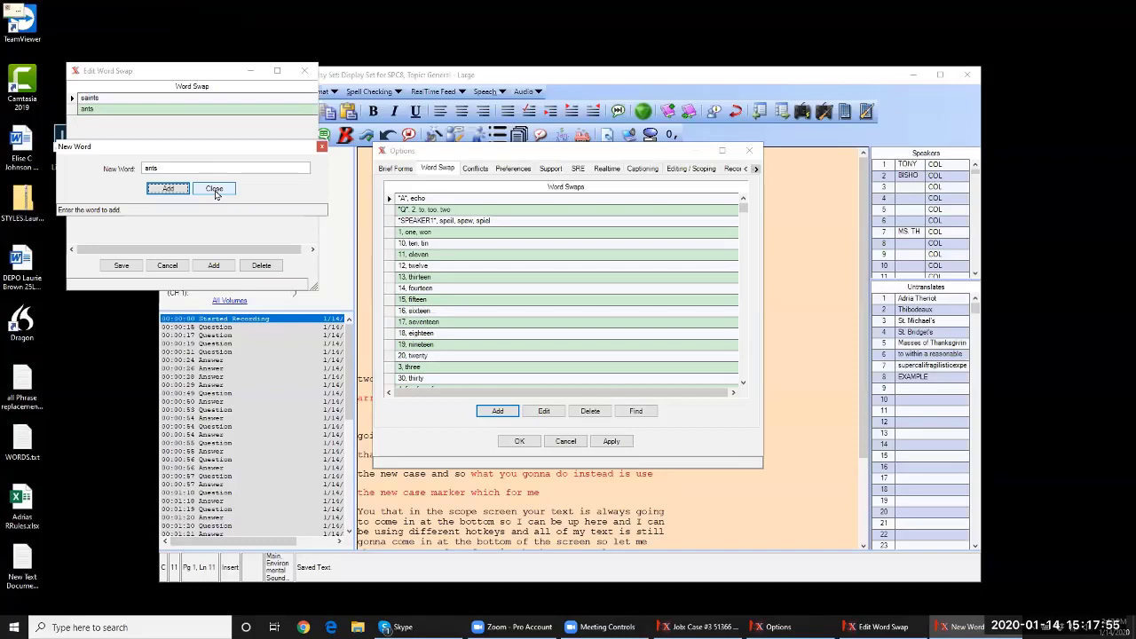
click(214, 190)
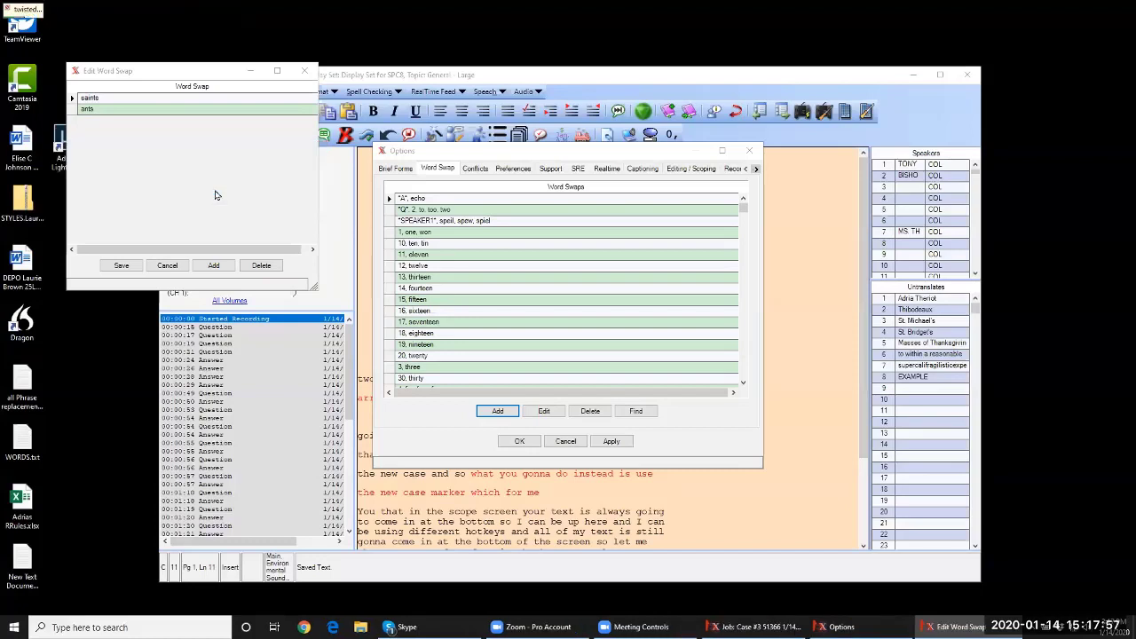
click(120, 265)
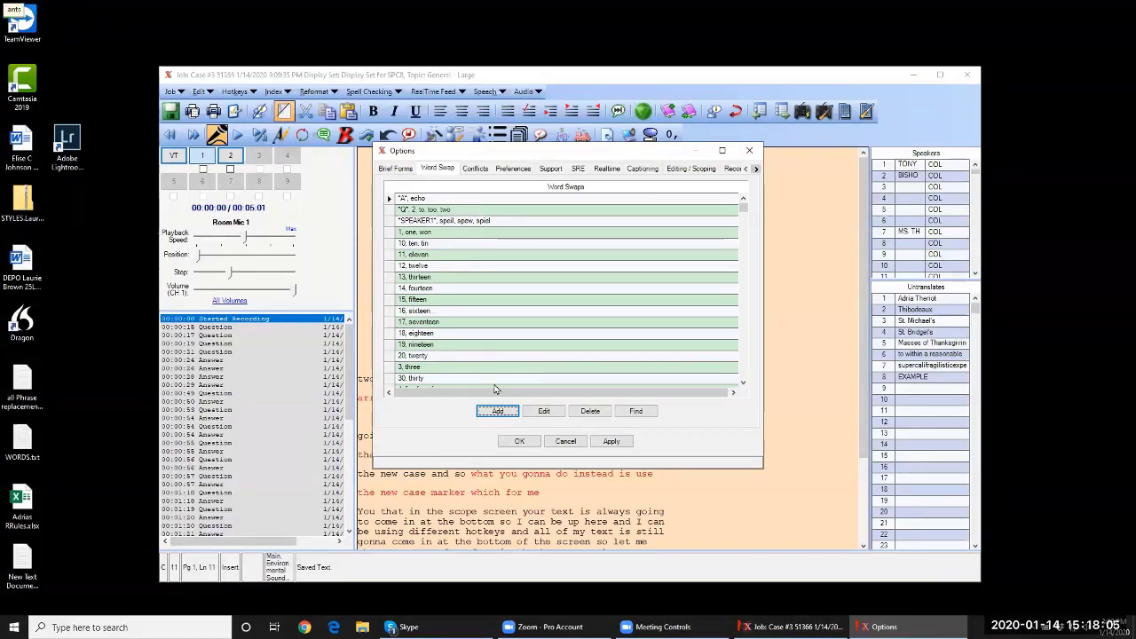
Look through the alphabetical Word Swaps list for the entry containing "ants" and "saints"
click(744, 381)
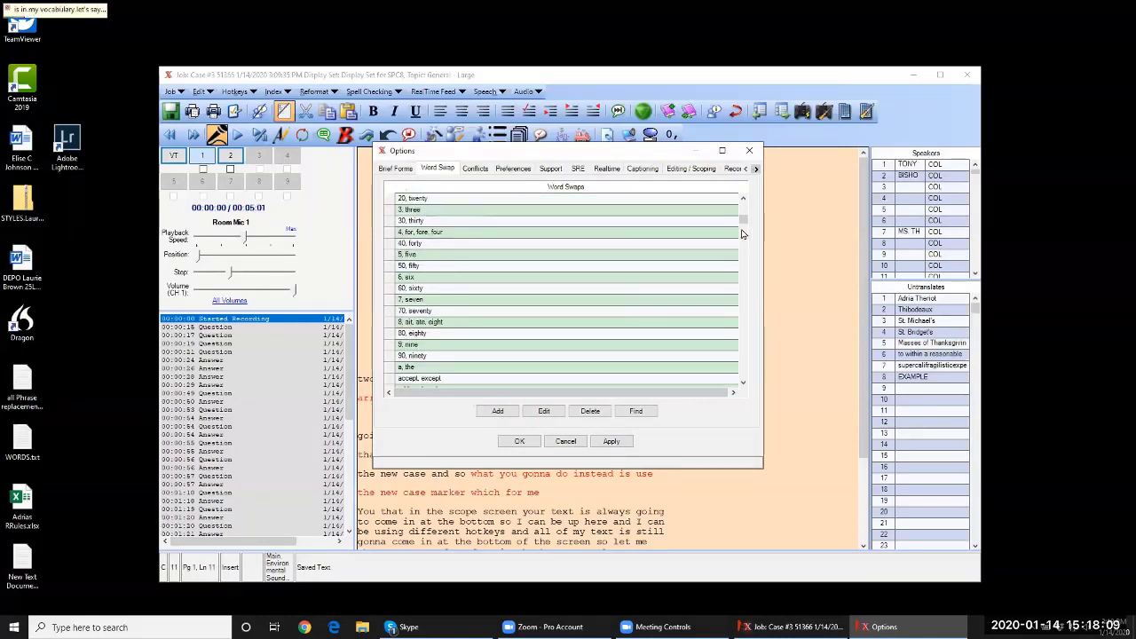
drag(743, 218, 744, 361)
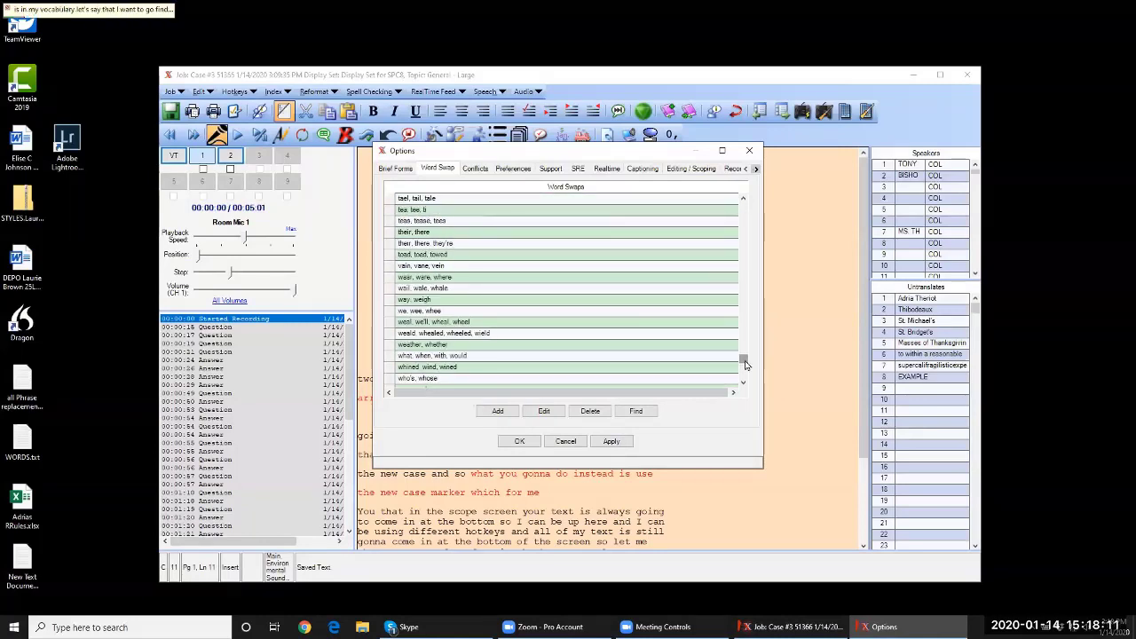
click(744, 199)
click(743, 199)
click(744, 199)
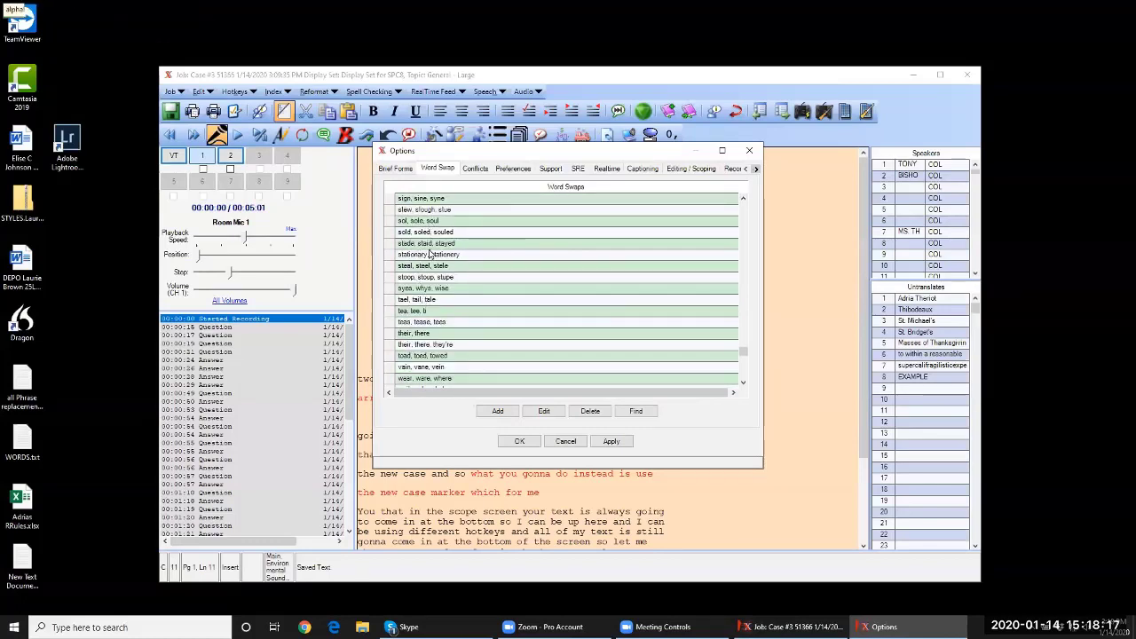
scroll(429, 254, up, 1)
scroll(430, 255, up, 3)
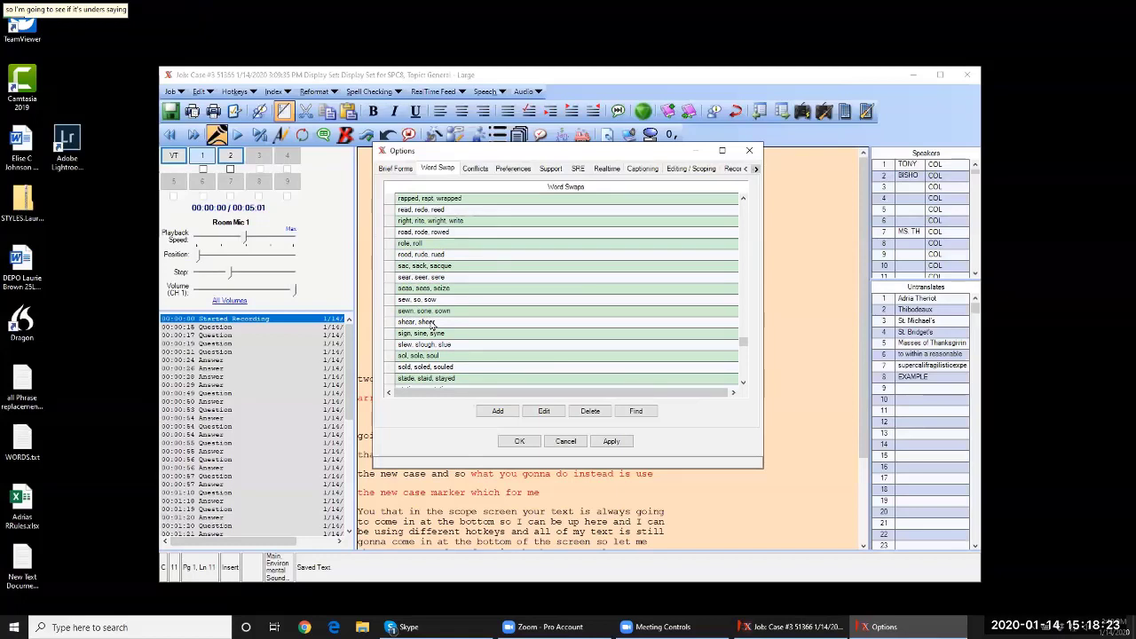
scroll(431, 325, up, 15)
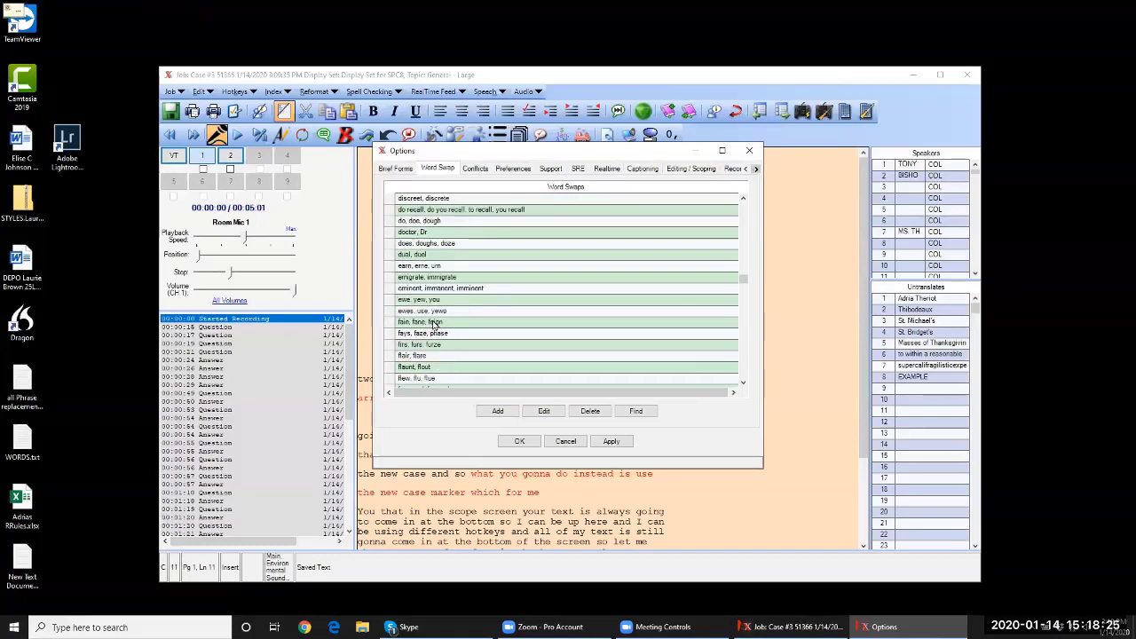
scroll(433, 325, up, 15)
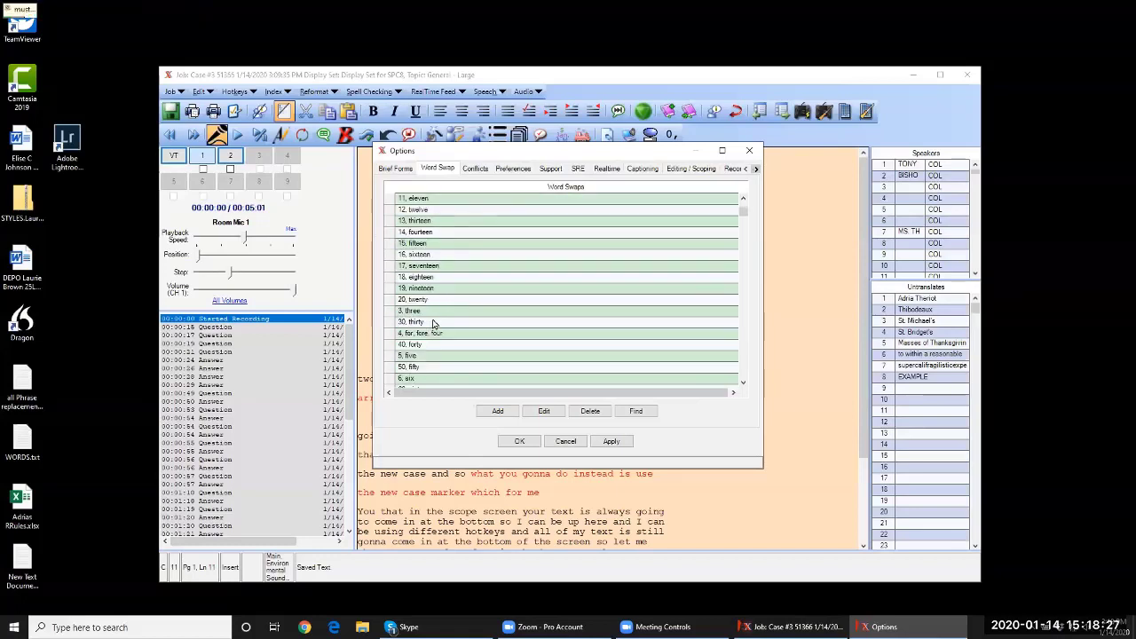
scroll(431, 324, down, 6)
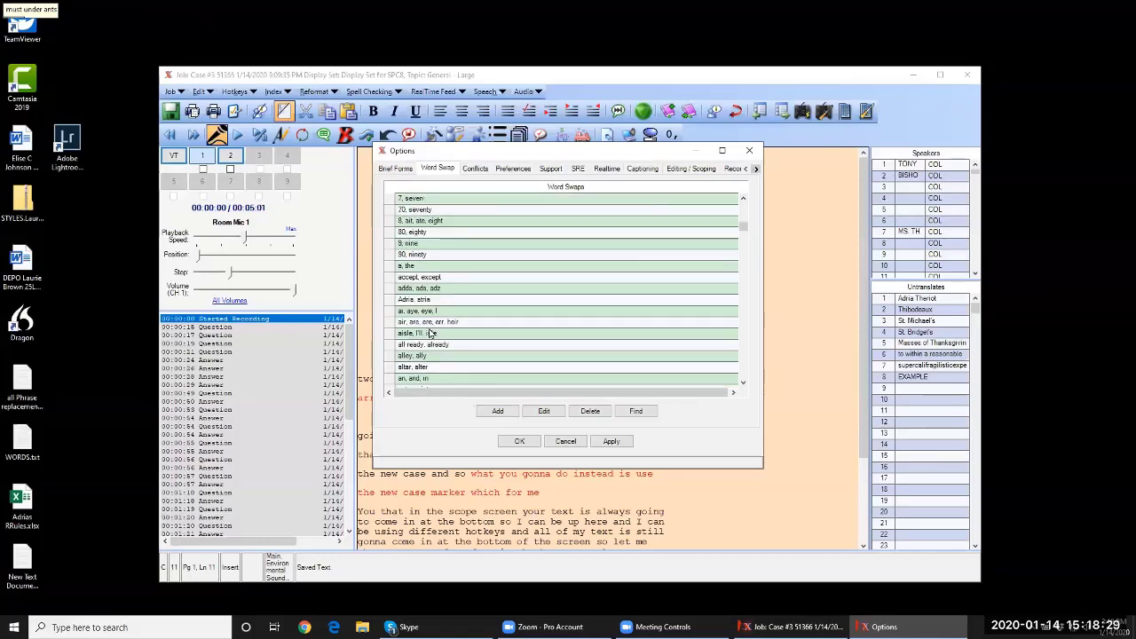
scroll(431, 332, down, 2)
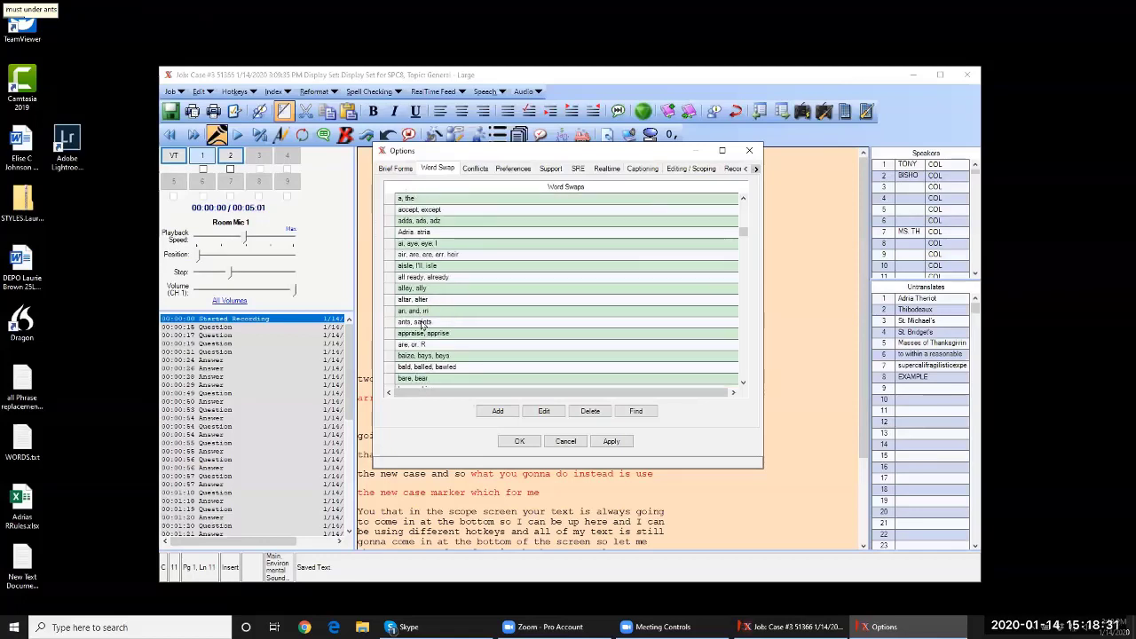
Edit the "ants, saints" word swap to include "aunts" as a further word, and save the entry
click(390, 324)
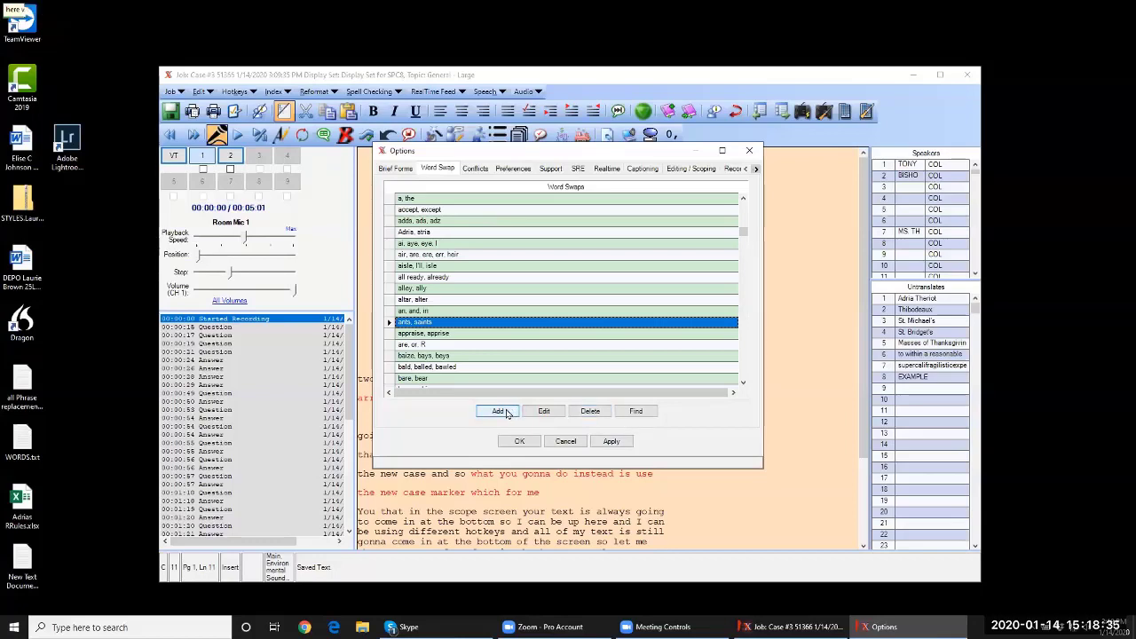
click(544, 413)
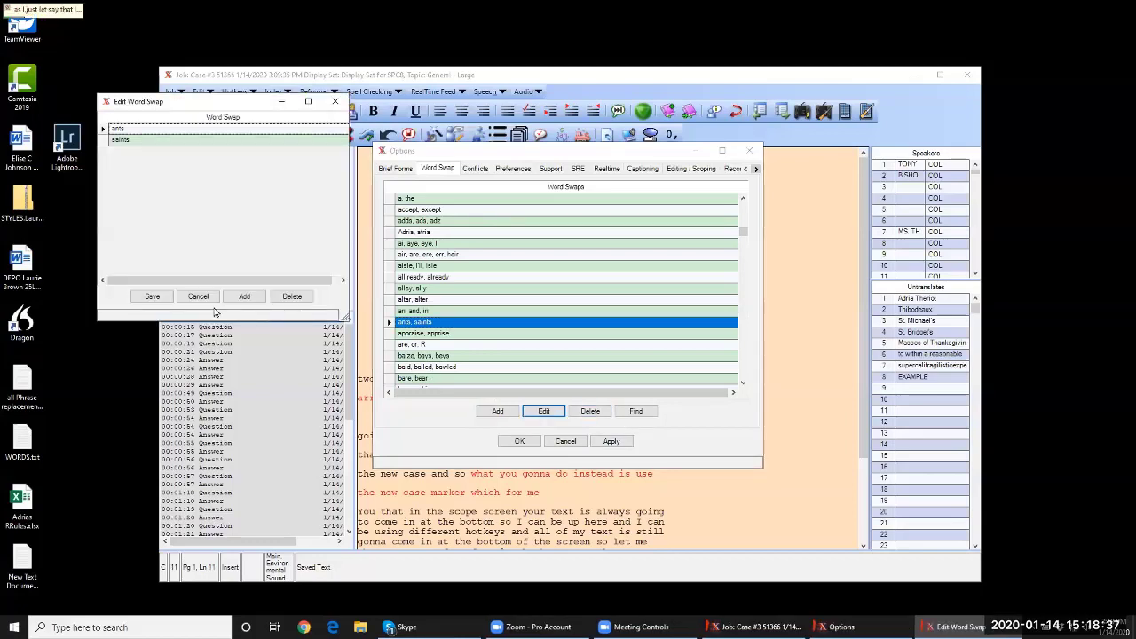
click(244, 297)
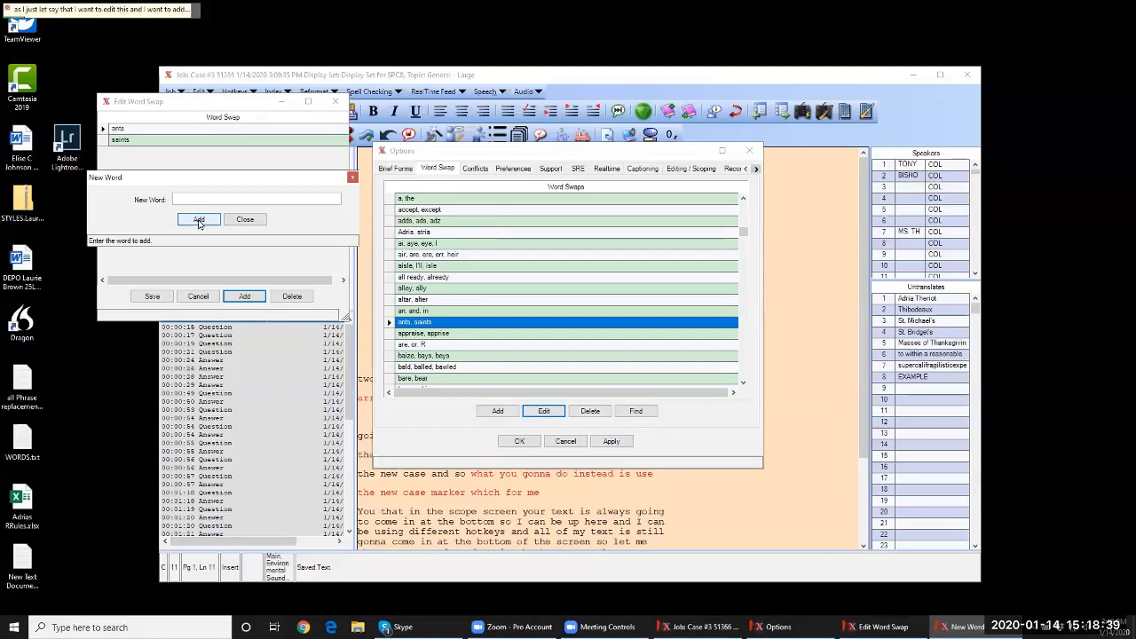
text(aun)
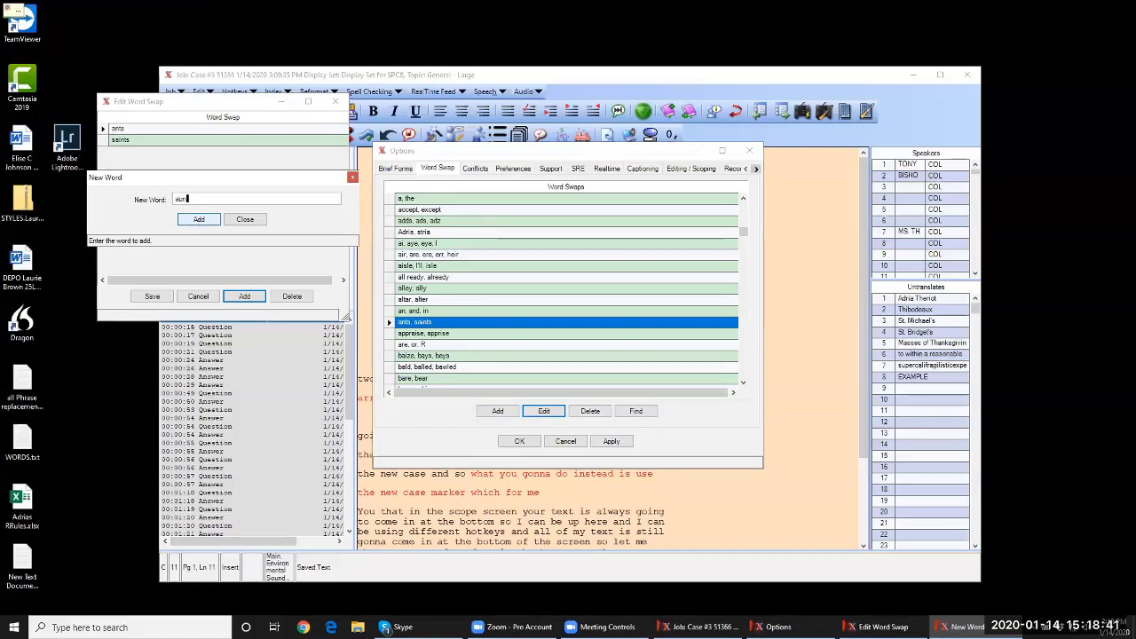
text(ts)
click(203, 229)
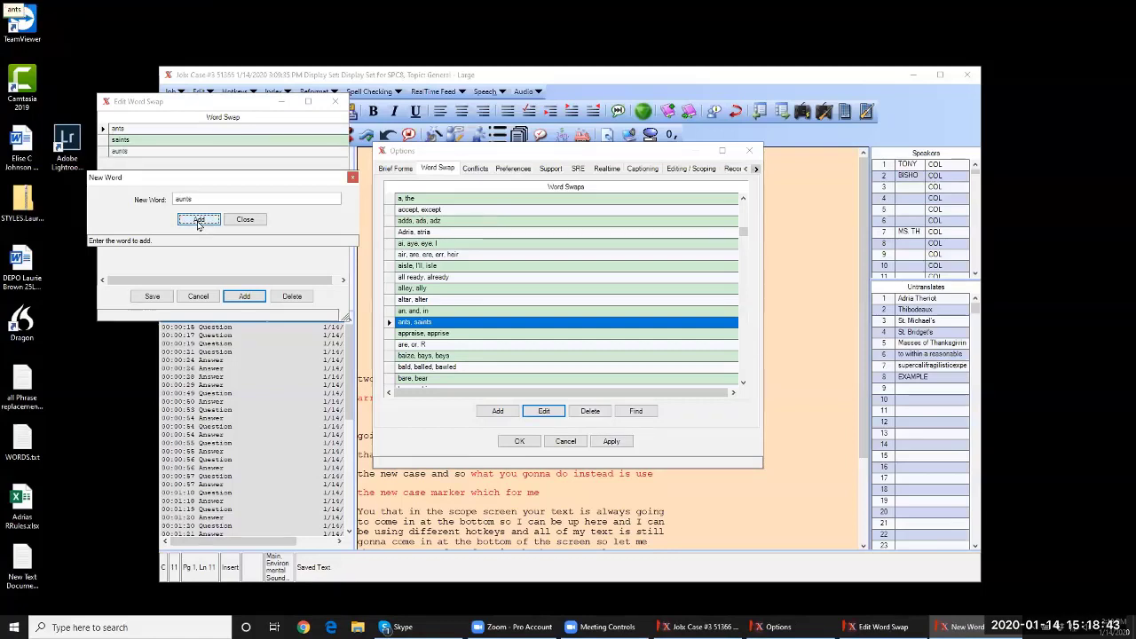
click(246, 221)
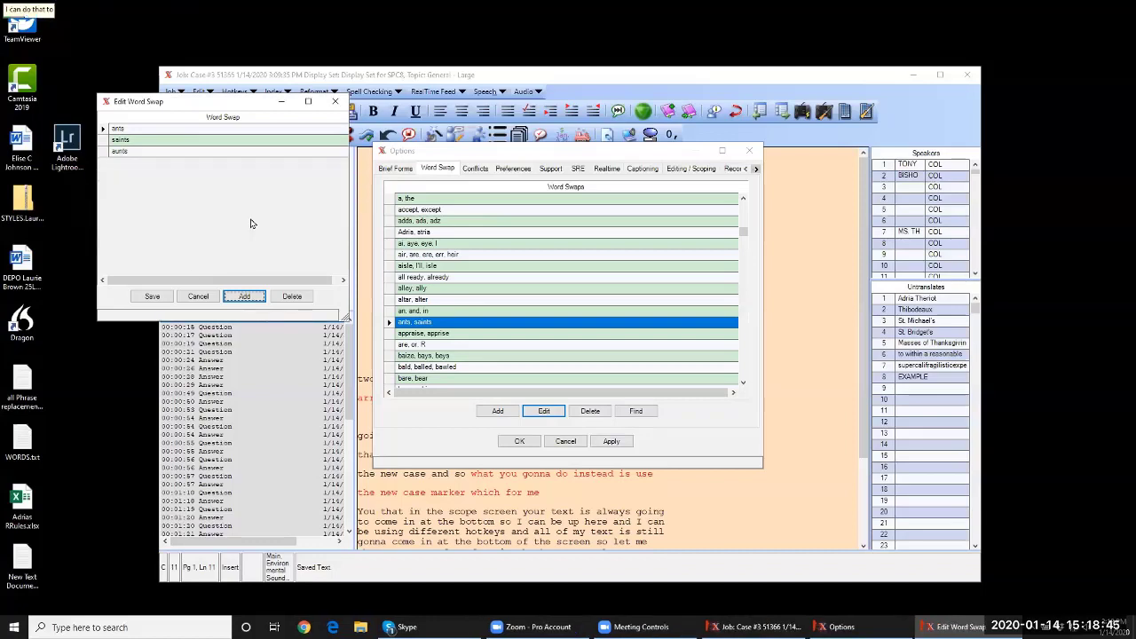
click(152, 297)
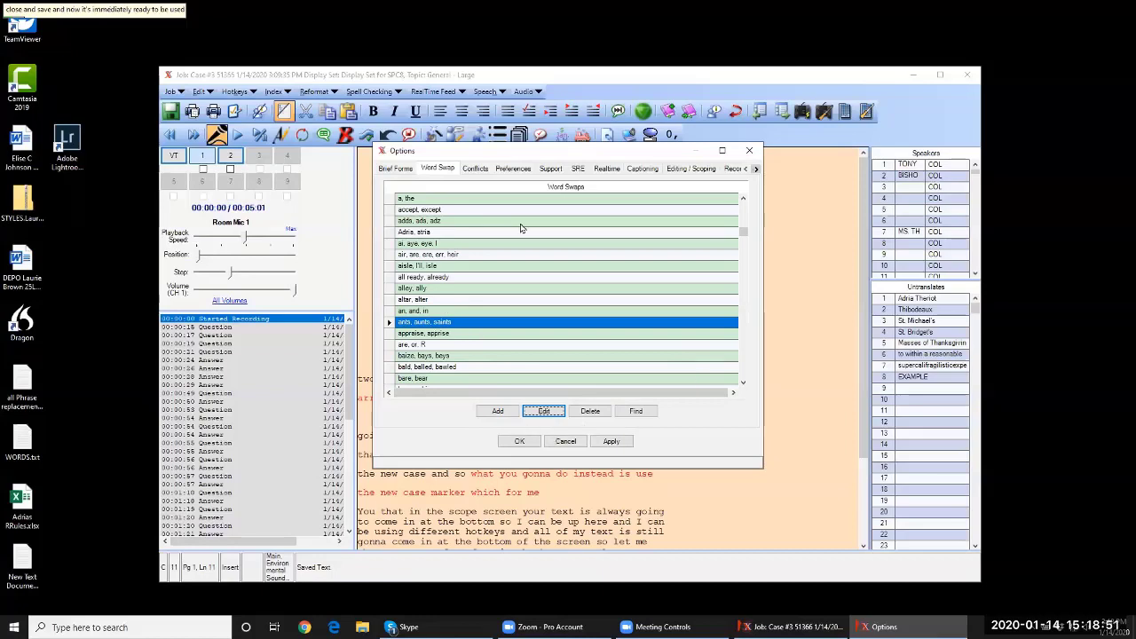
Start a new text brief form in the Brief Forms options with "dxb" as its short form
click(396, 169)
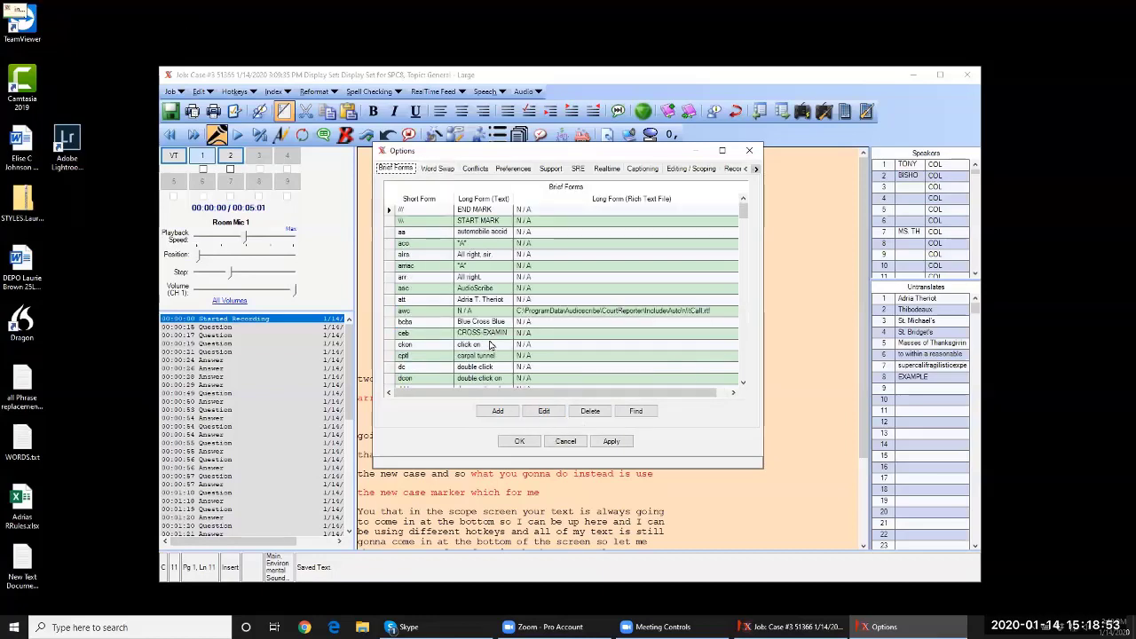
scroll(495, 351, down, 1)
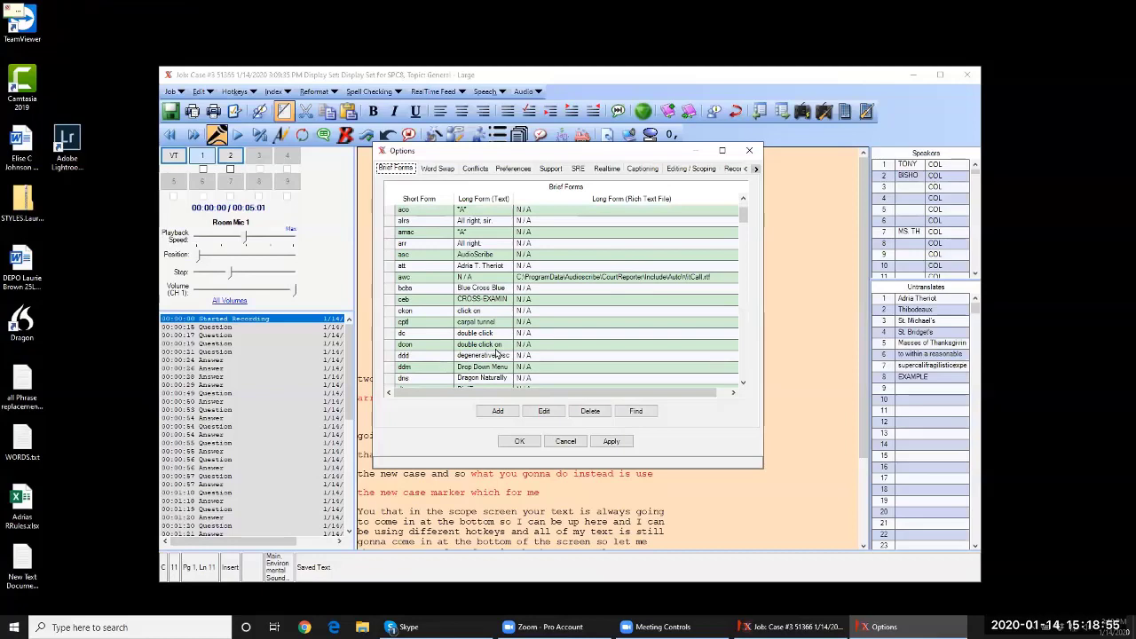
scroll(496, 352, down, 1)
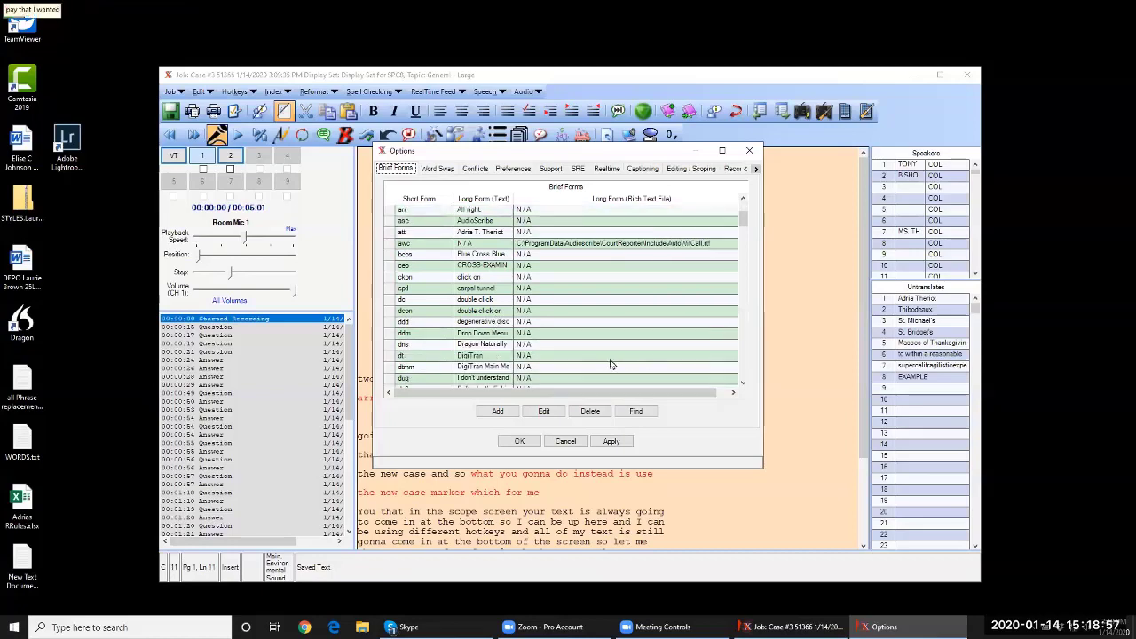
click(498, 411)
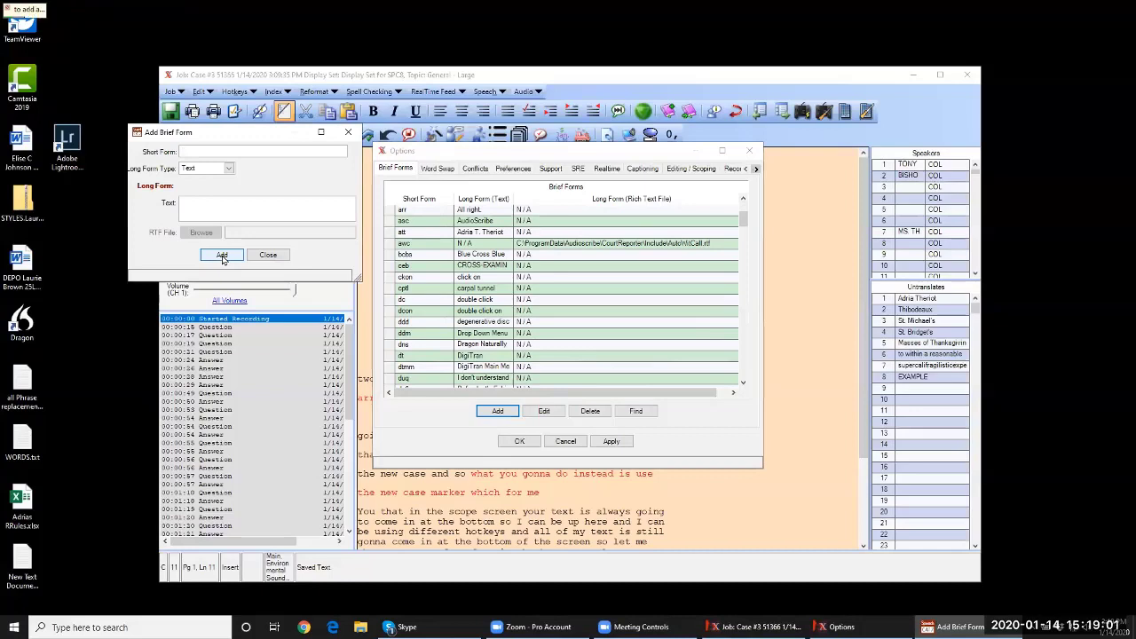
text(ddd)
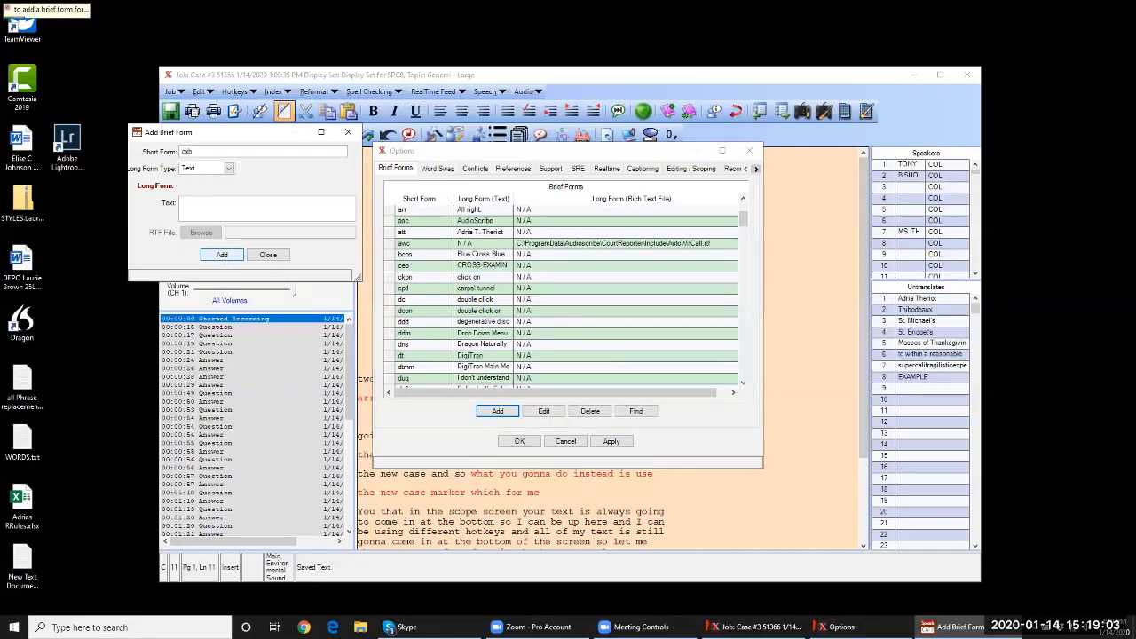
Enter "DIRECT EXAMINATION BY" as the long form text, add the brief form, and apply the options
click(220, 202)
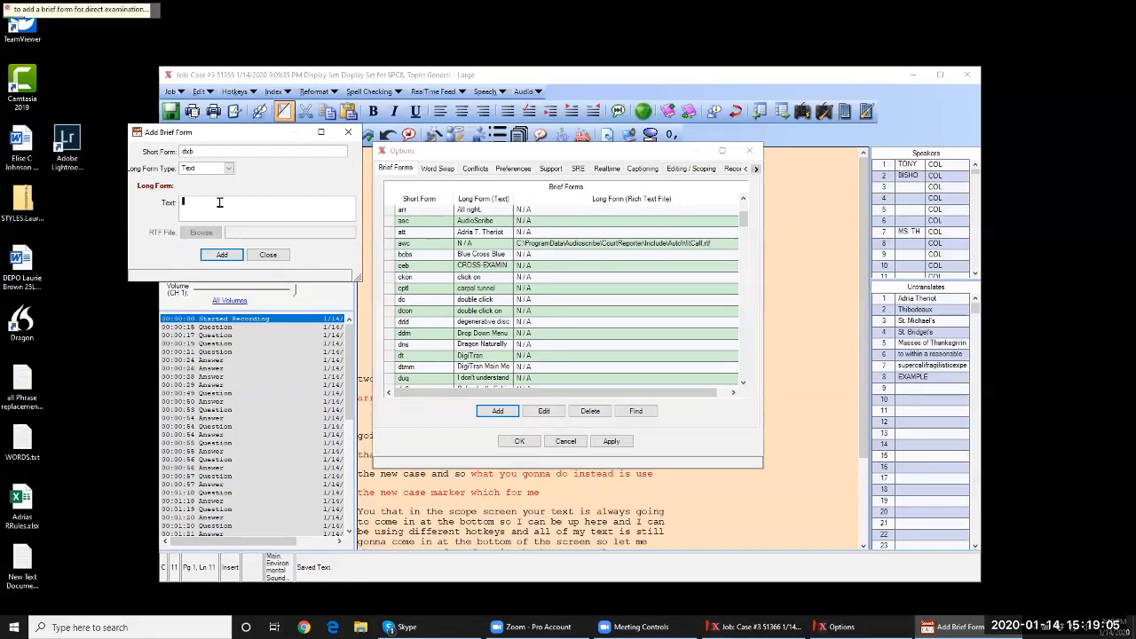
text(Di)
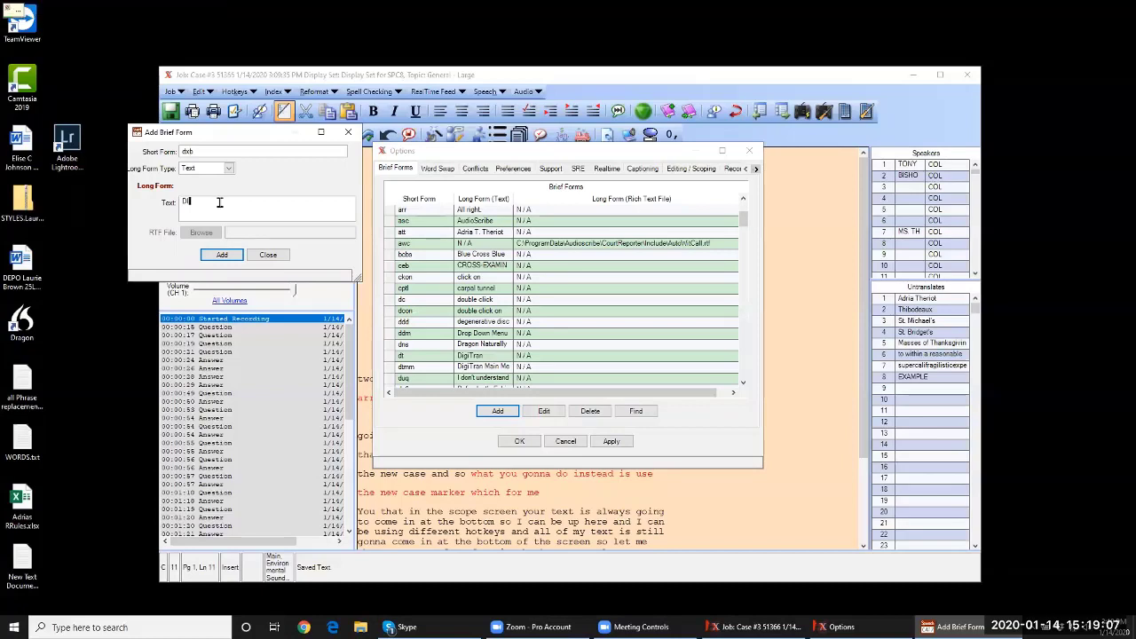
text(RECT EXAM)
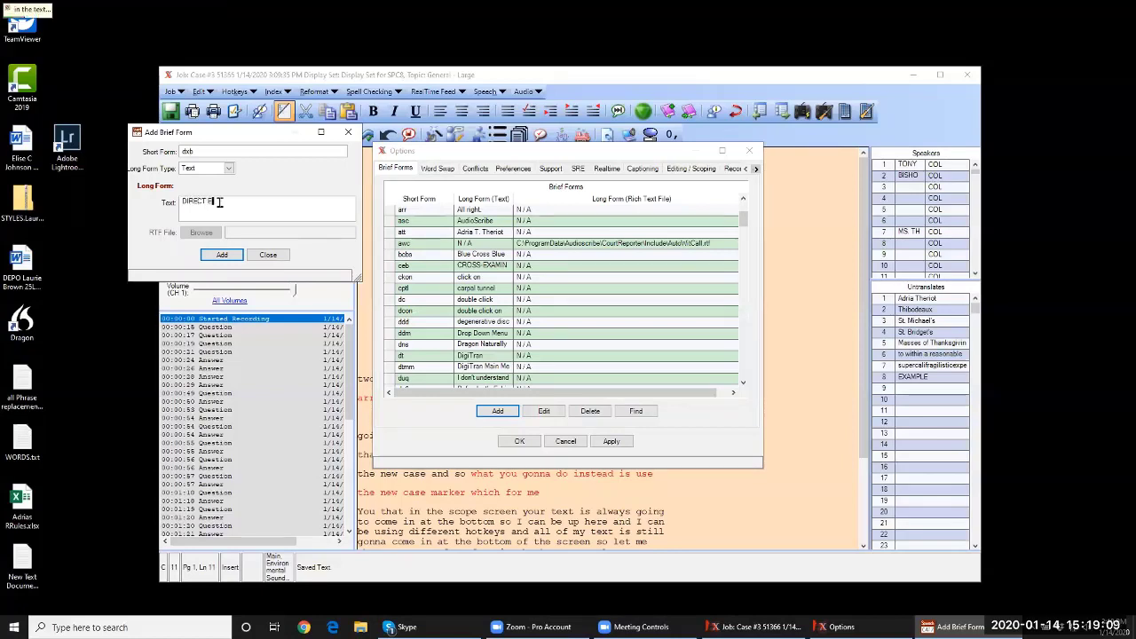
text(INAT)
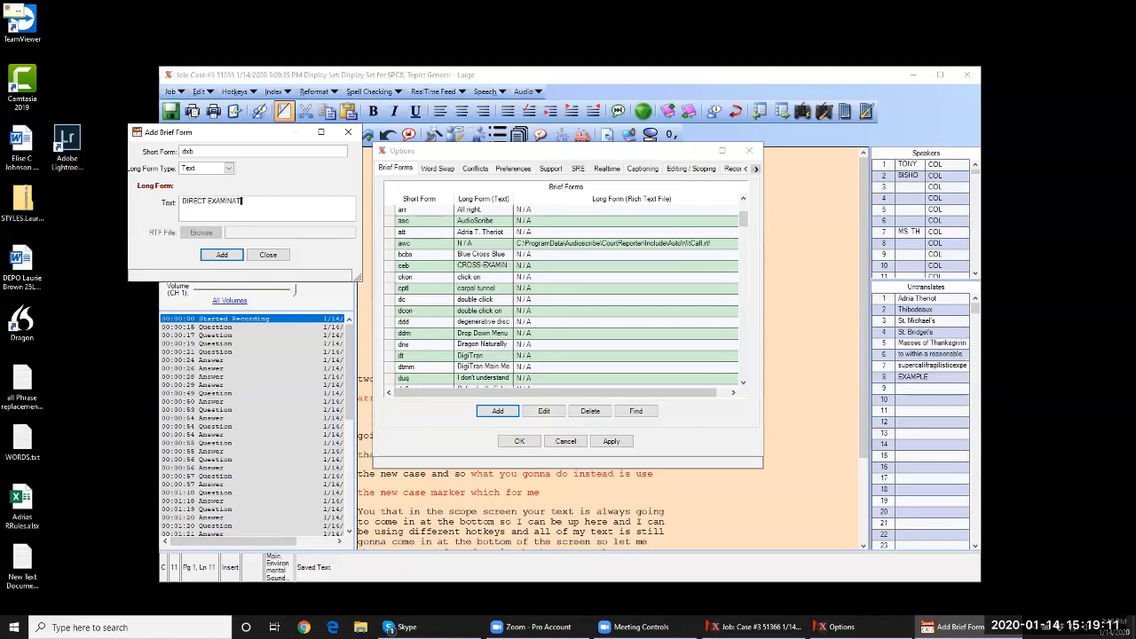
text(ION BY)
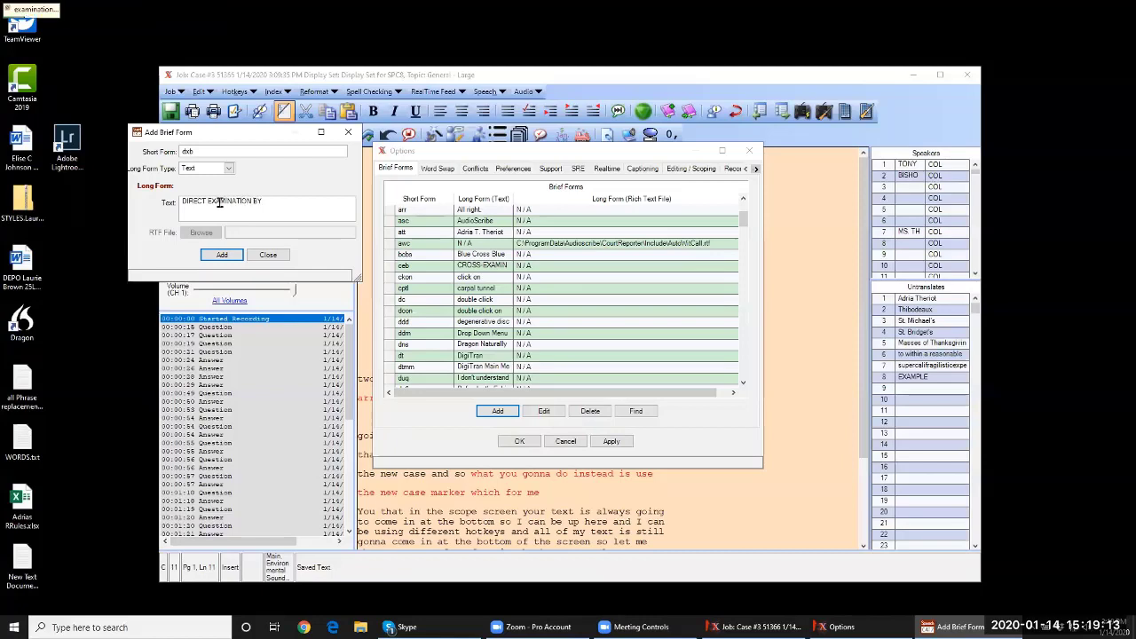
click(221, 255)
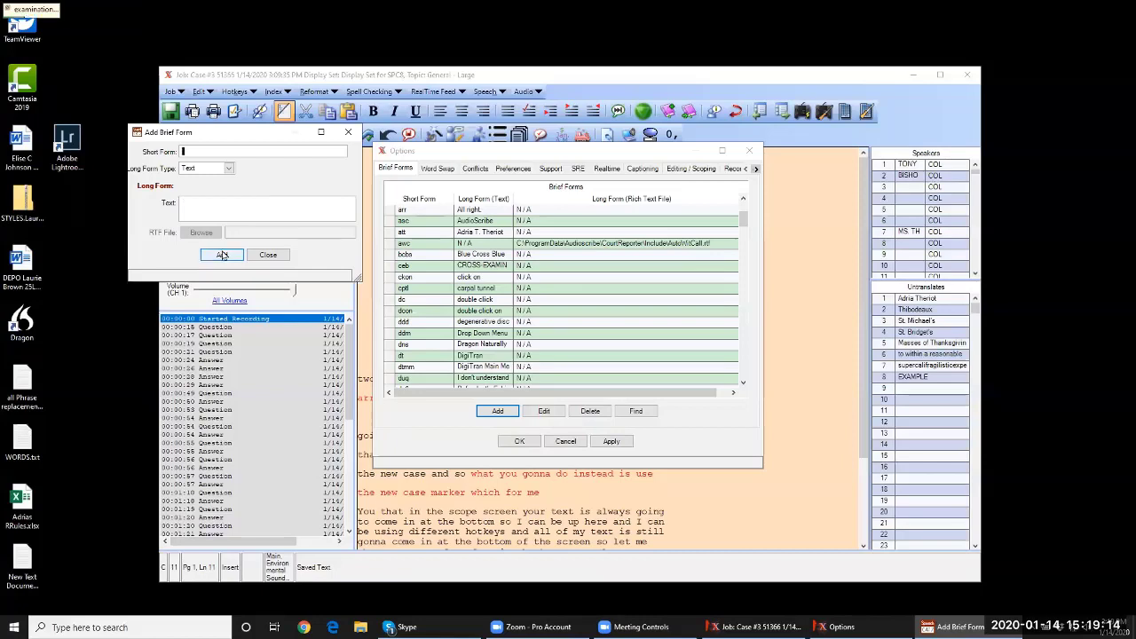
click(266, 256)
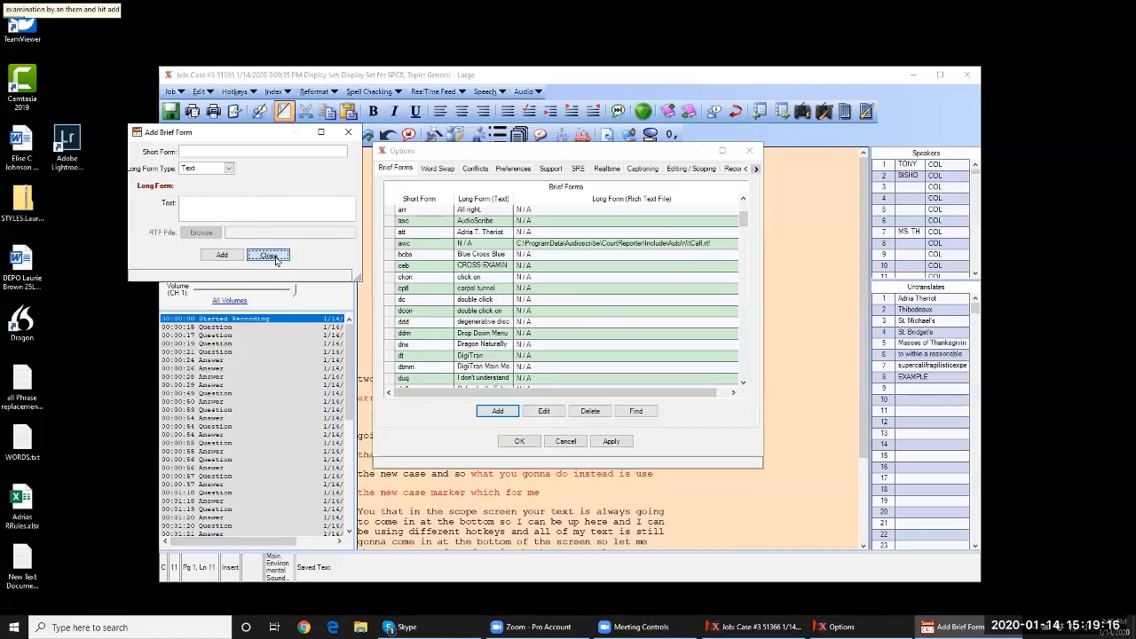
click(609, 441)
click(510, 441)
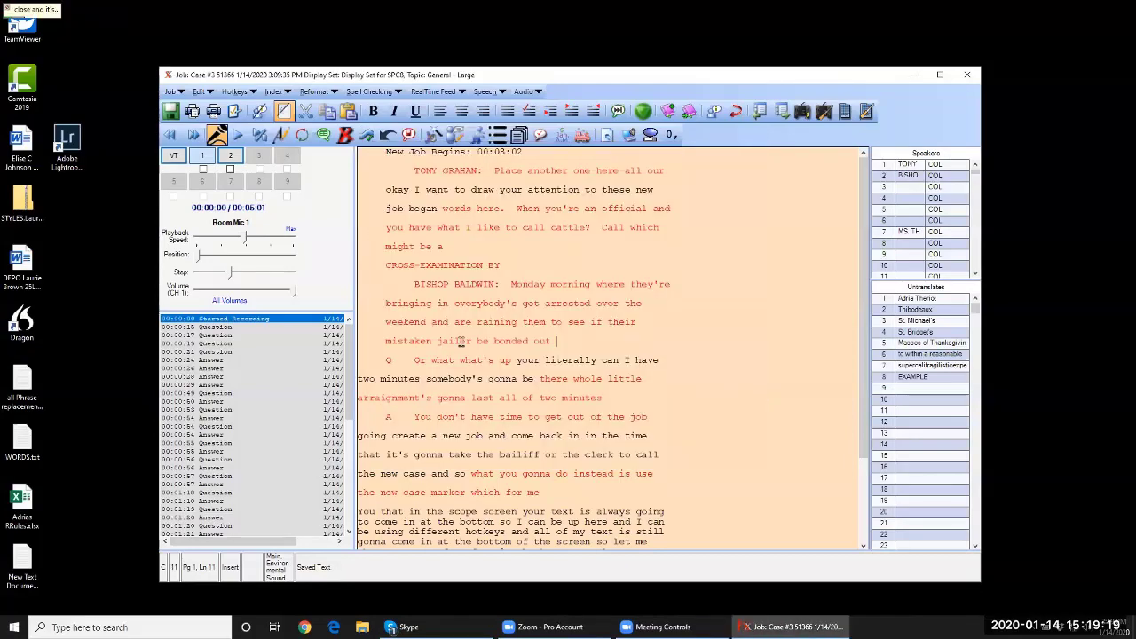
Insert "DIRECT EXAMINATION BY" on a new line after "New Job Begins: 00:03:02" using the brief form dxb
click(533, 152)
key(Return)
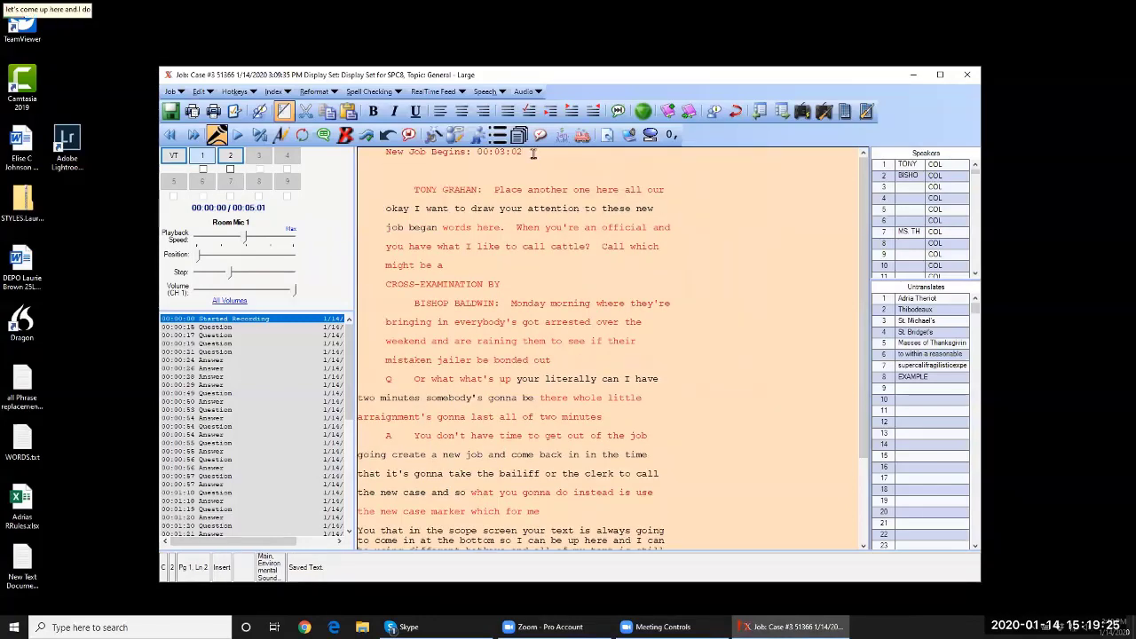
text(dxb)
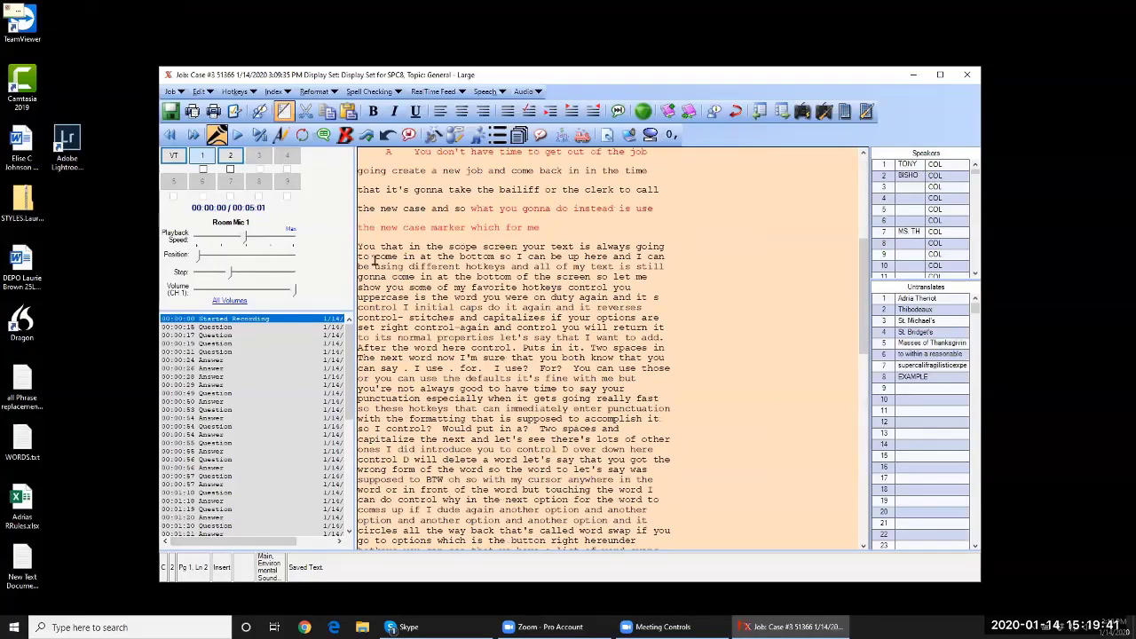
Set the line spacing to Double for the single-spaced transcript text from "You that in the scope screen" through "double space"
drag(358, 247, 662, 404)
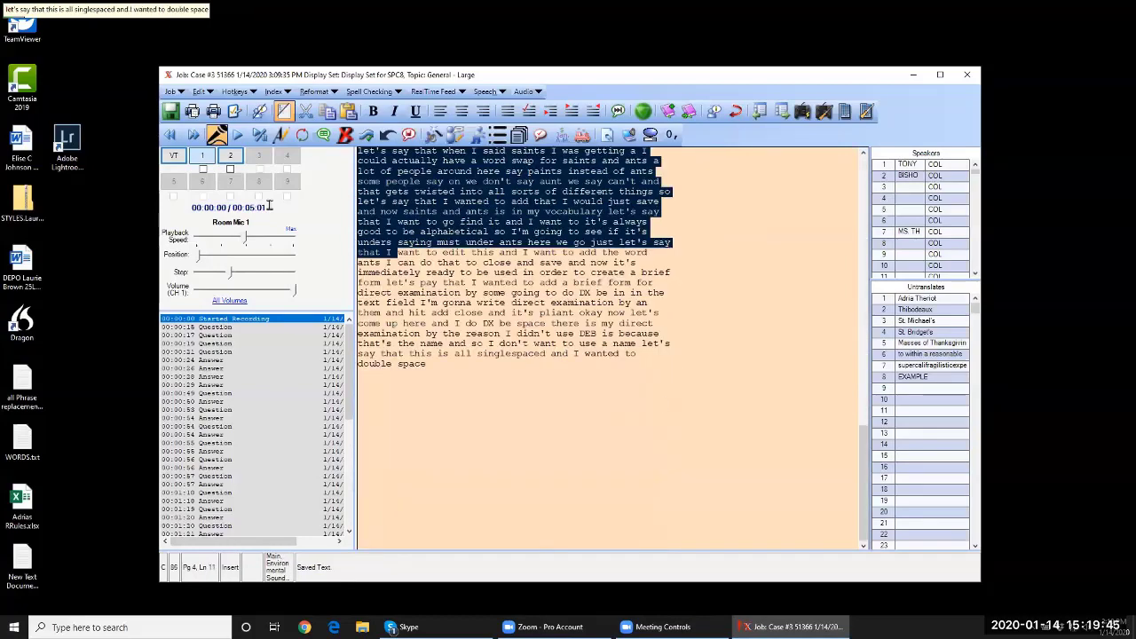
click(200, 92)
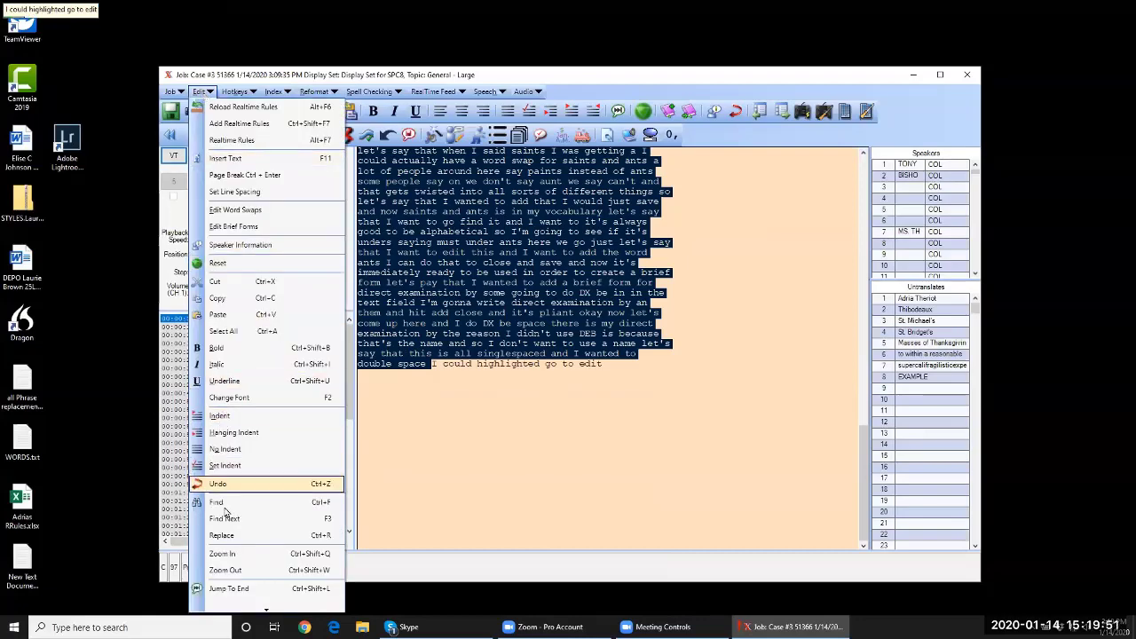
click(255, 191)
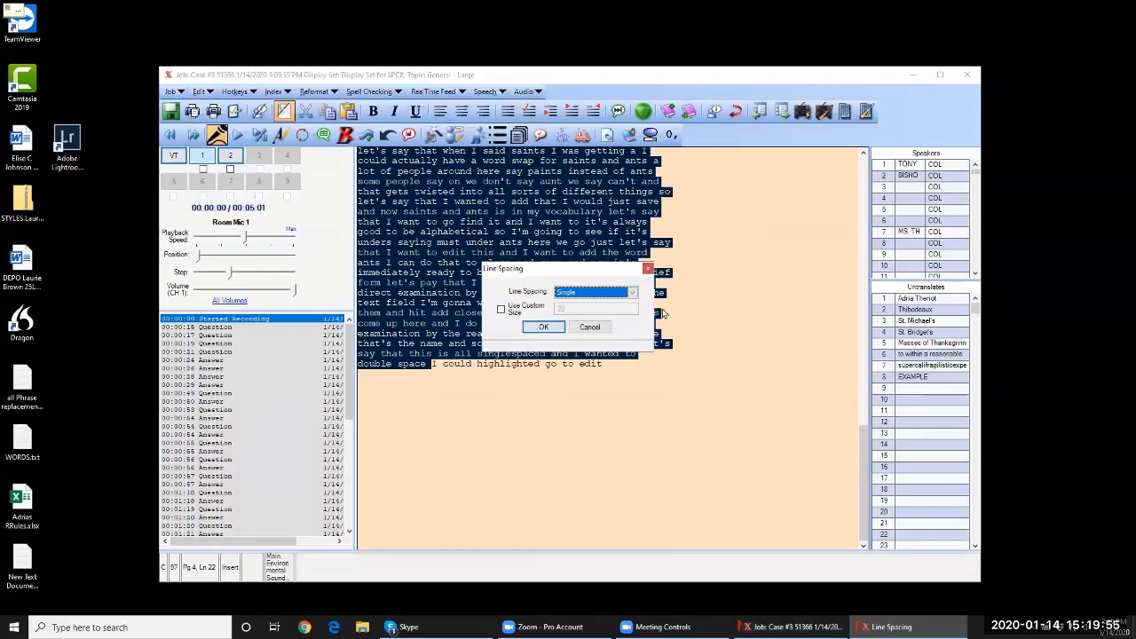
click(632, 292)
click(618, 341)
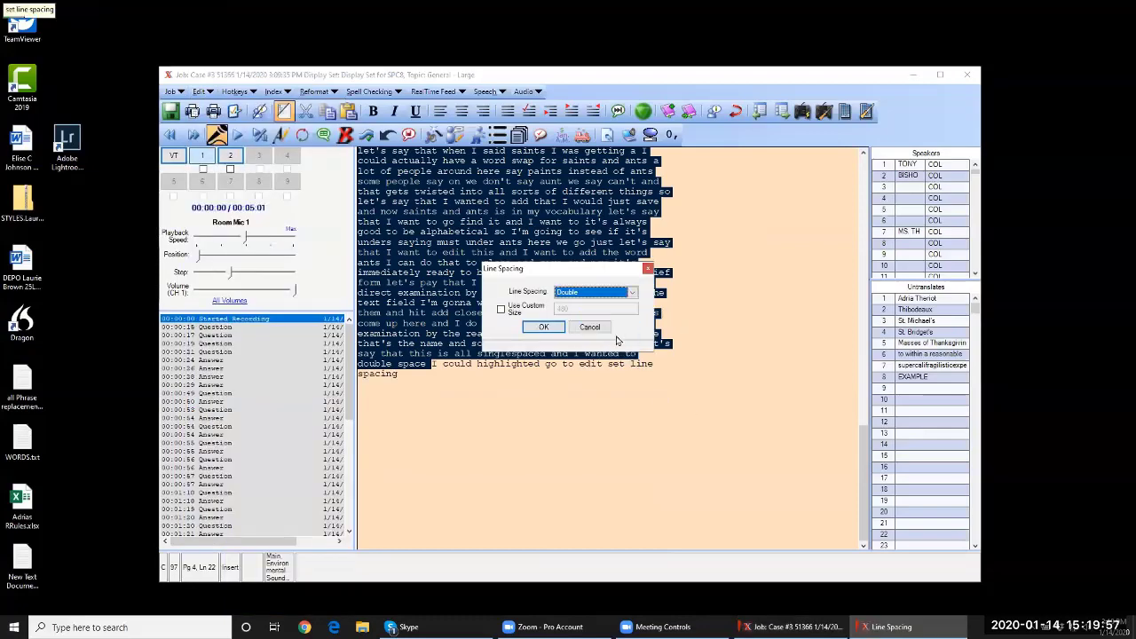
key(Return)
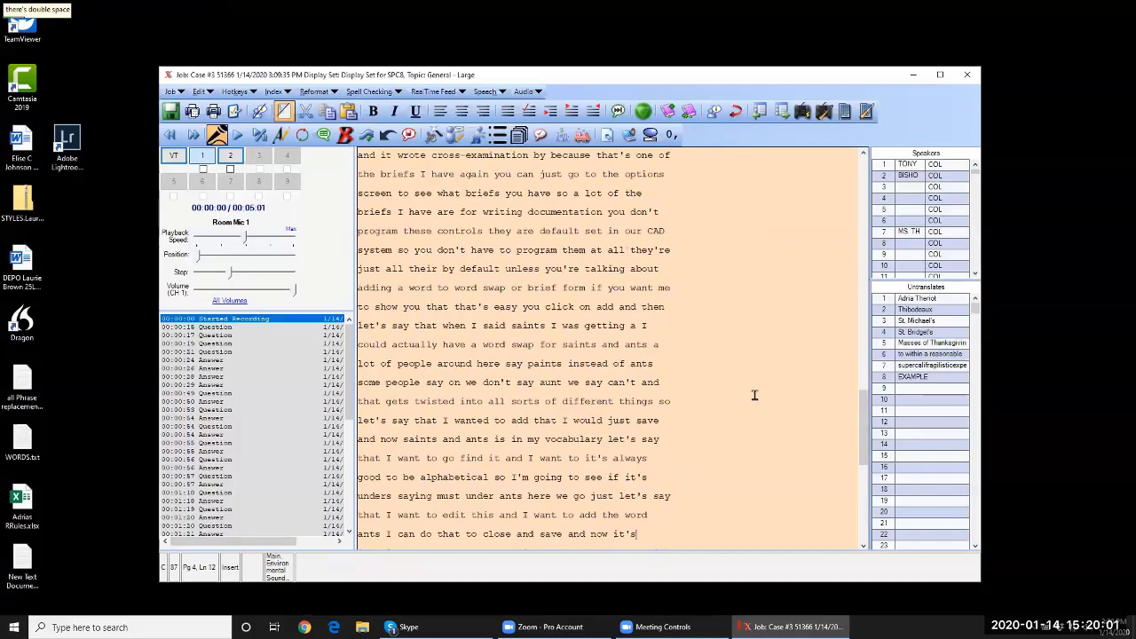
Try comma and bracket enclosures around the phrase "why in the next option" in the transcript, reversing each one
scroll(754, 395, up, 11)
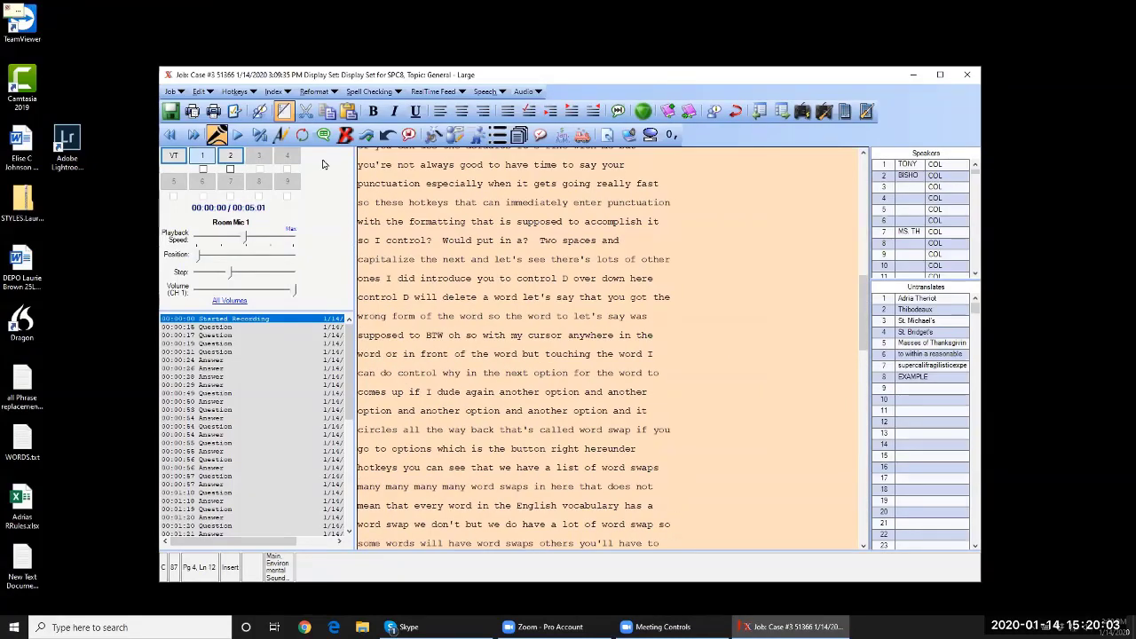
click(235, 92)
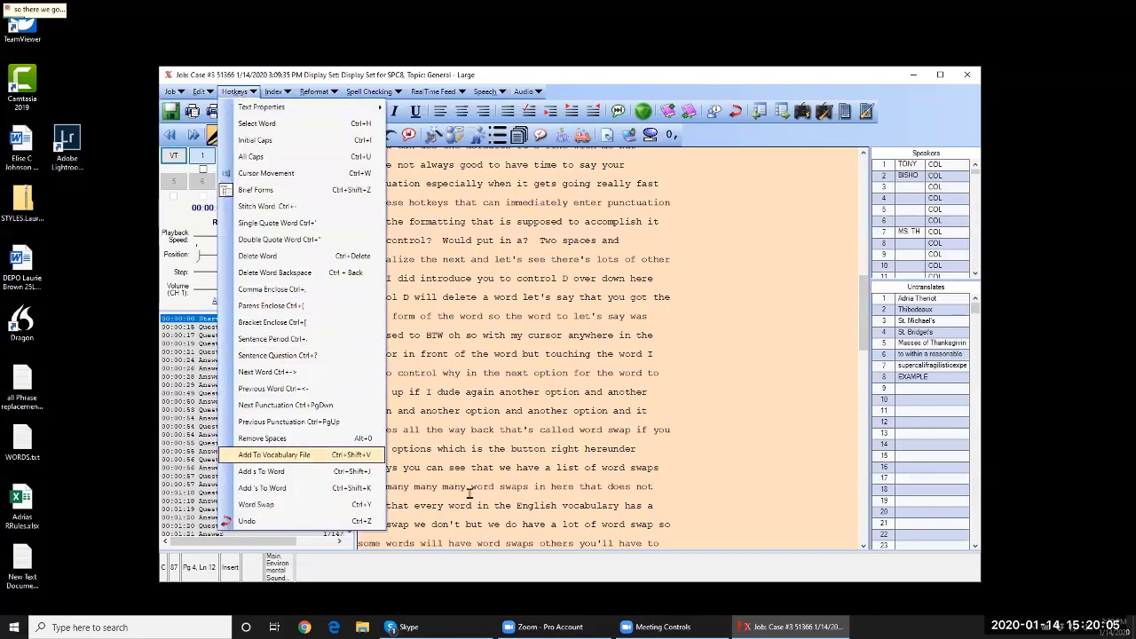
click(475, 386)
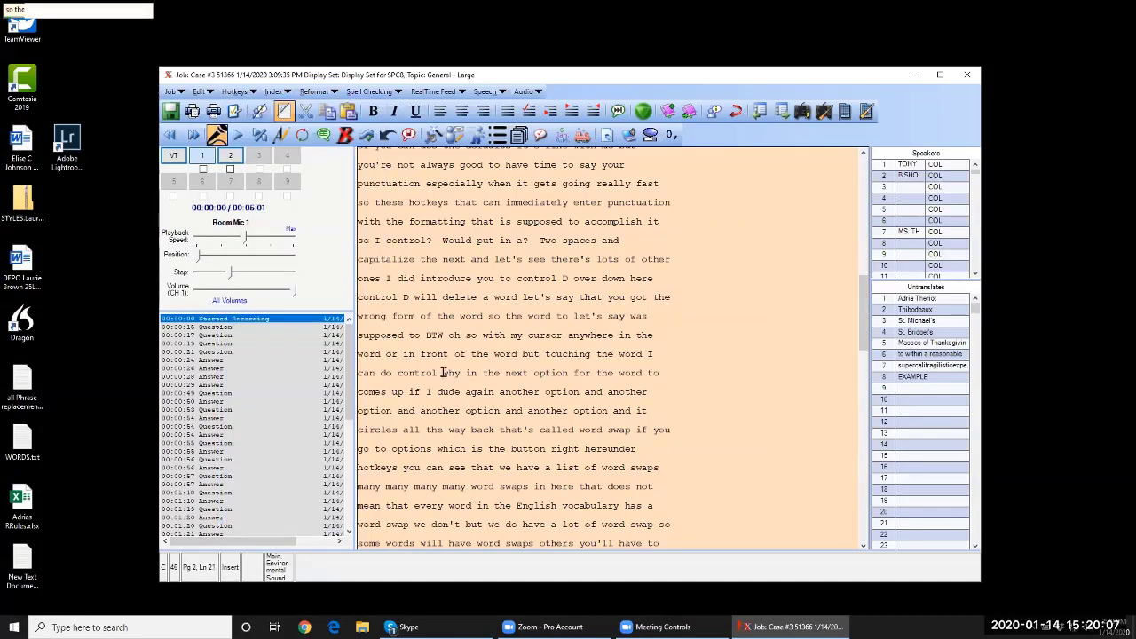
drag(443, 373, 552, 374)
click(659, 374)
click(445, 374)
click(436, 372)
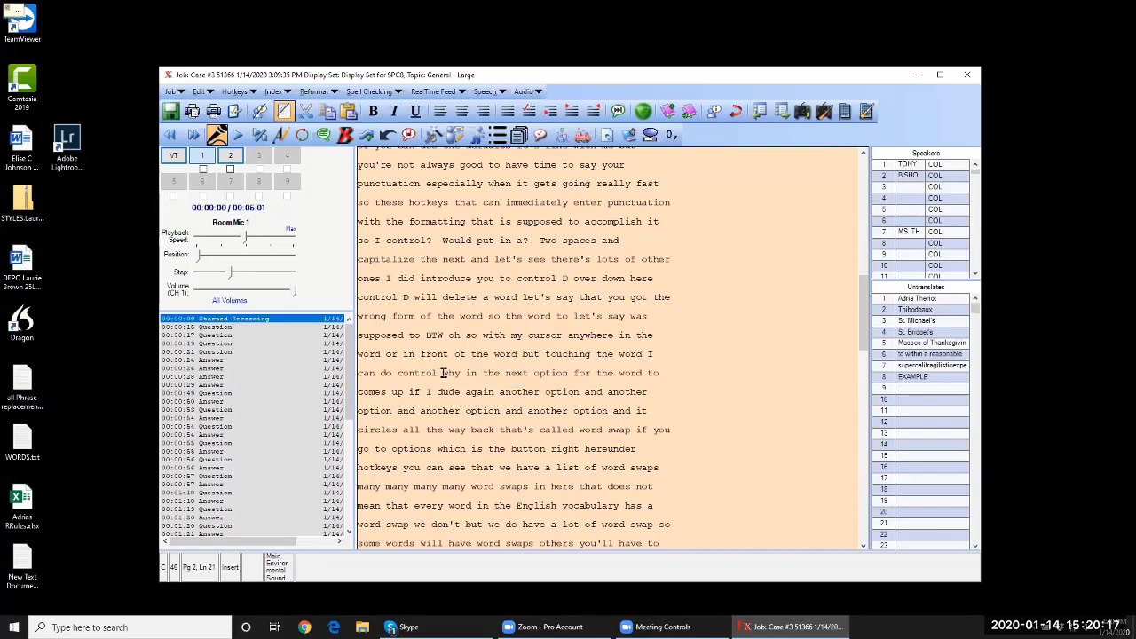
drag(443, 374, 565, 373)
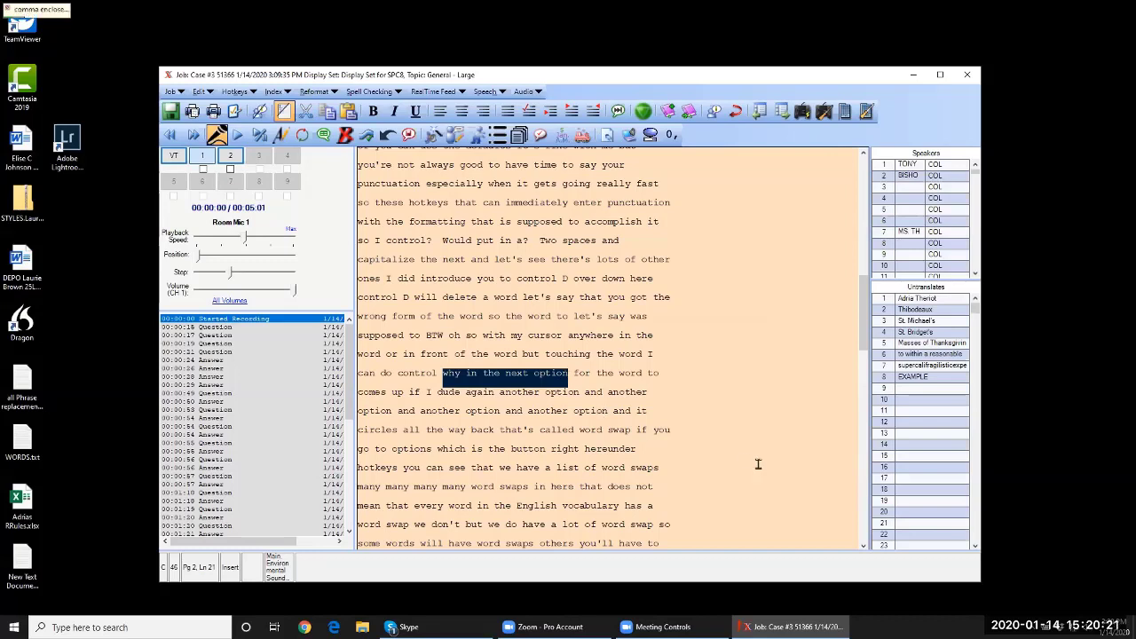
key(ctrl+comma)
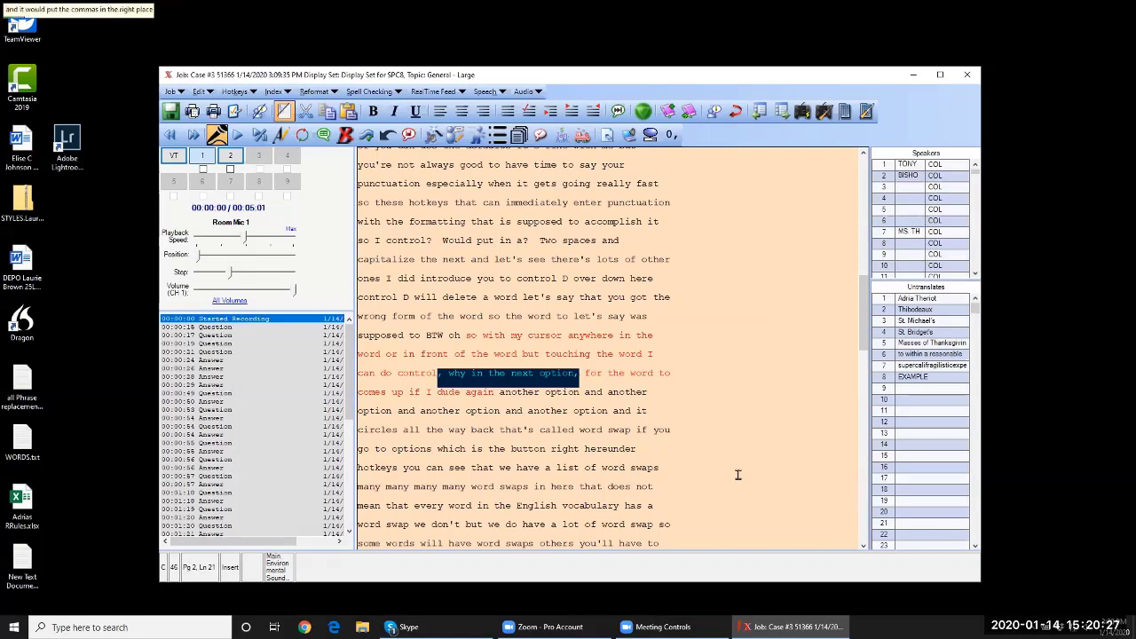
key(ctrl+comma)
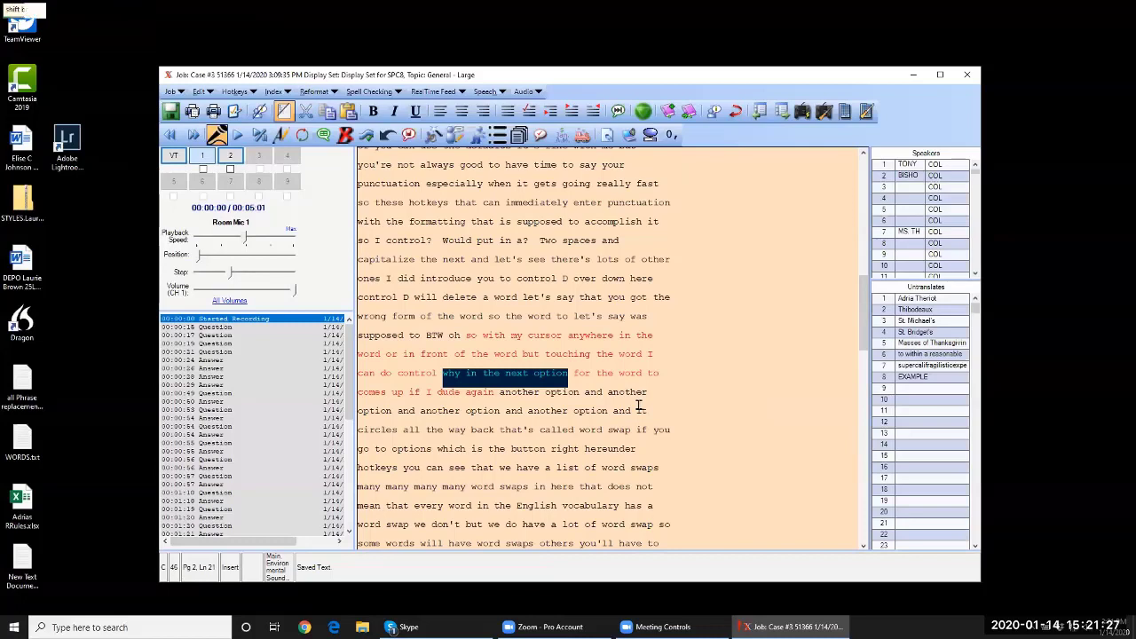
key(ctrl+bracketleft)
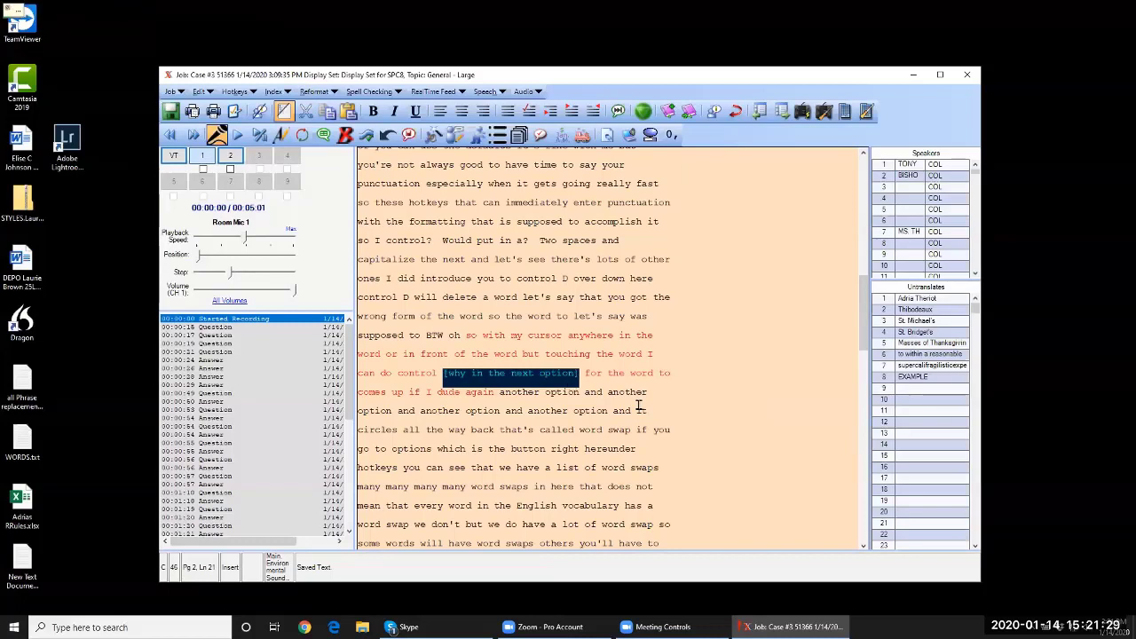
key(ctrl+z)
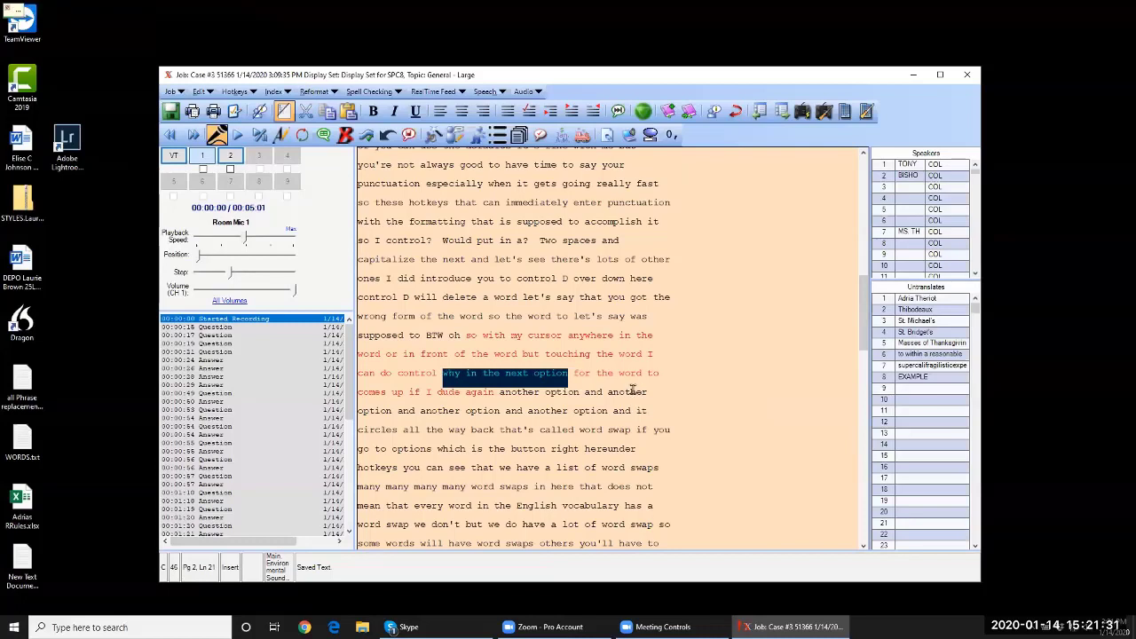
Try comma, single-quote and double-quote enclosures on the word "anywhere" in the transcript, undoing each one
click(588, 338)
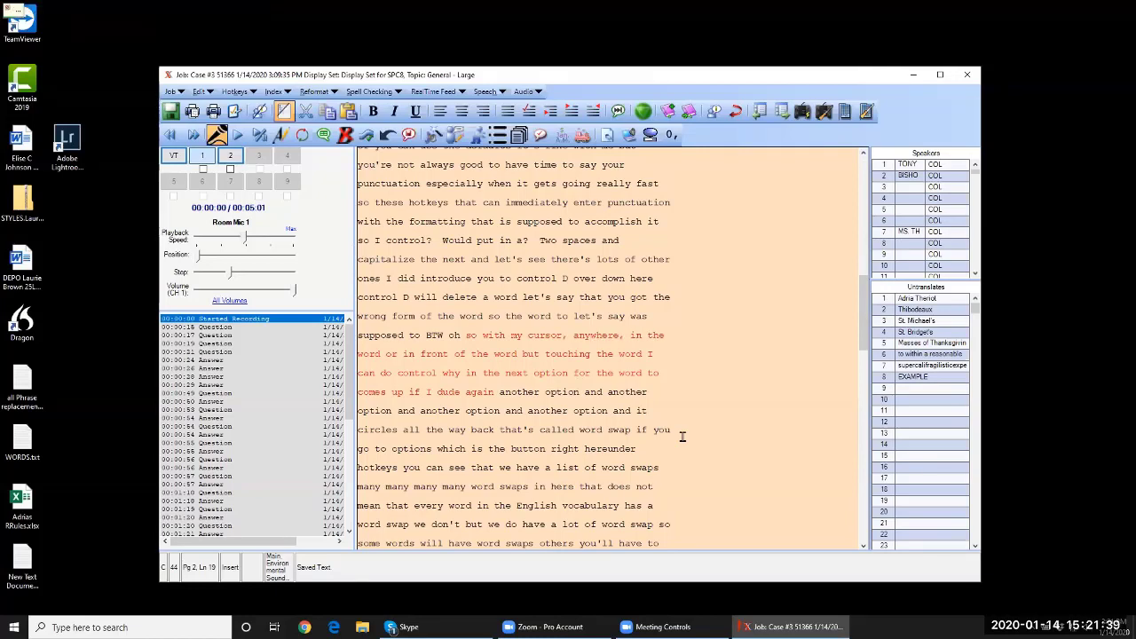
key(ctrl+z)
key(ctrl+')
key(ctrl+z)
key(ctrl+shift+')
key(ctrl+z)
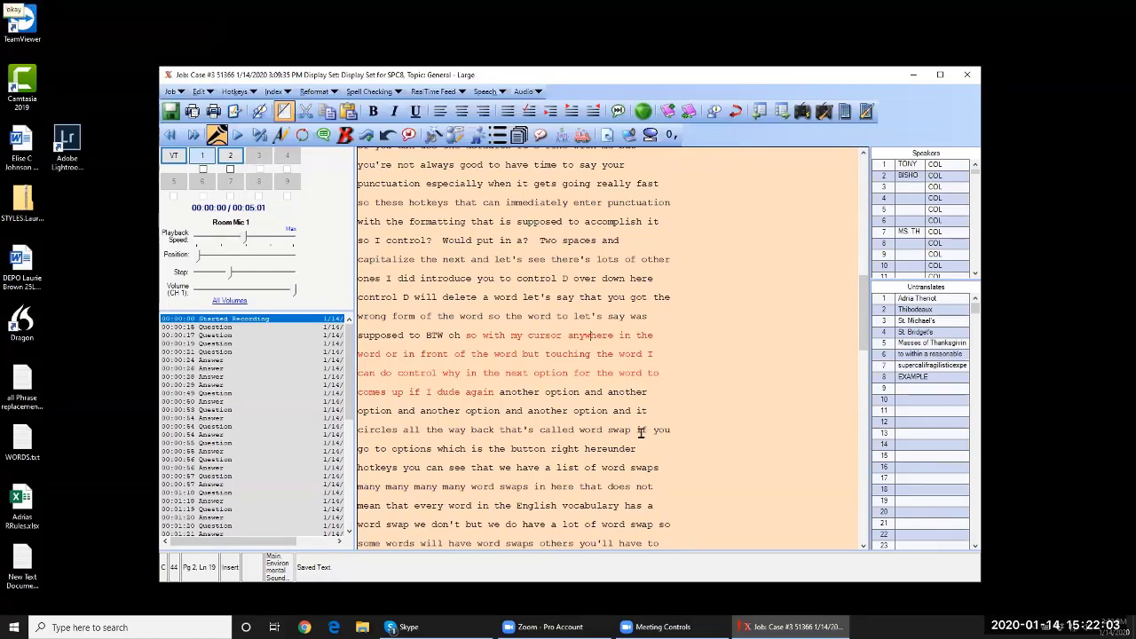
Finalize the job with the RS-COURT Cover and RS-COURT Certificate files, continuing without speaker information, and review the cover page
scroll(706, 333, up, 10)
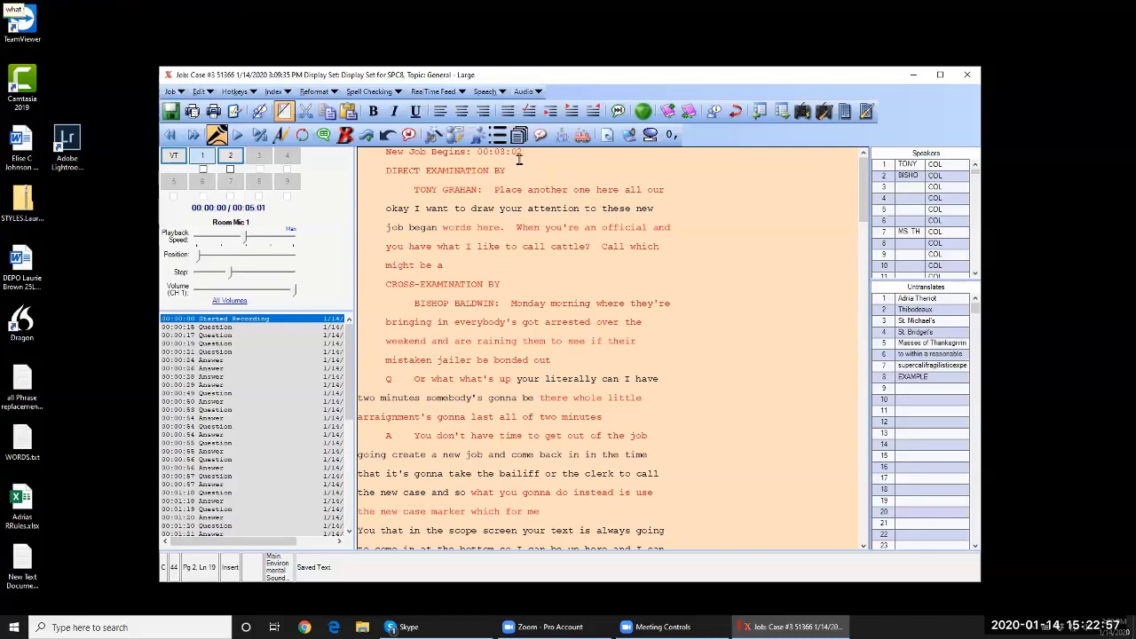
click(173, 93)
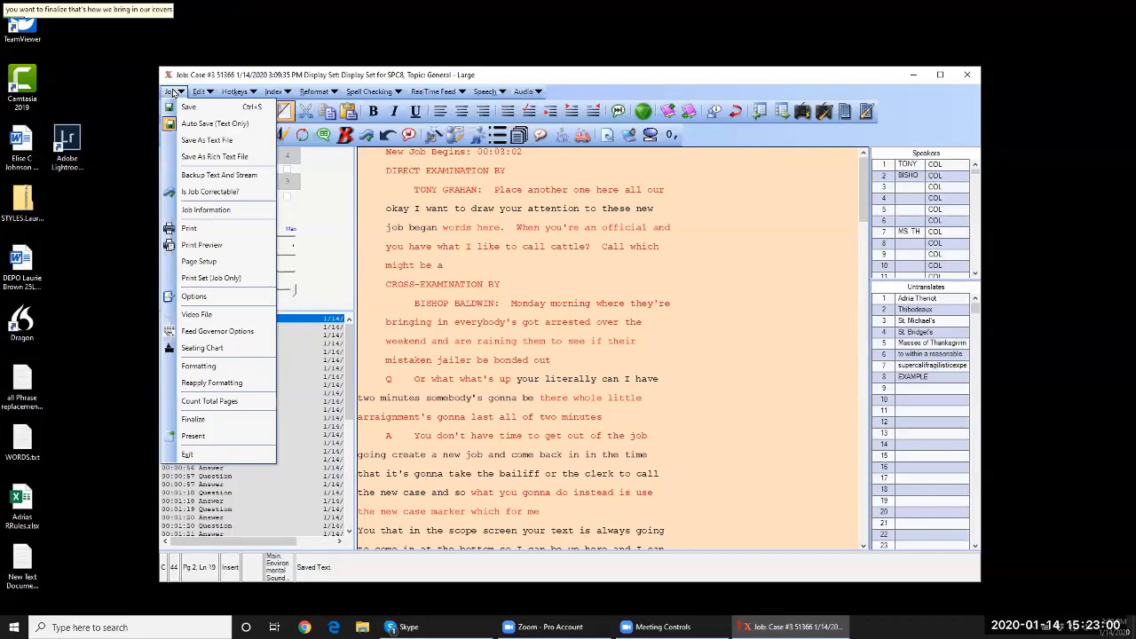
click(188, 419)
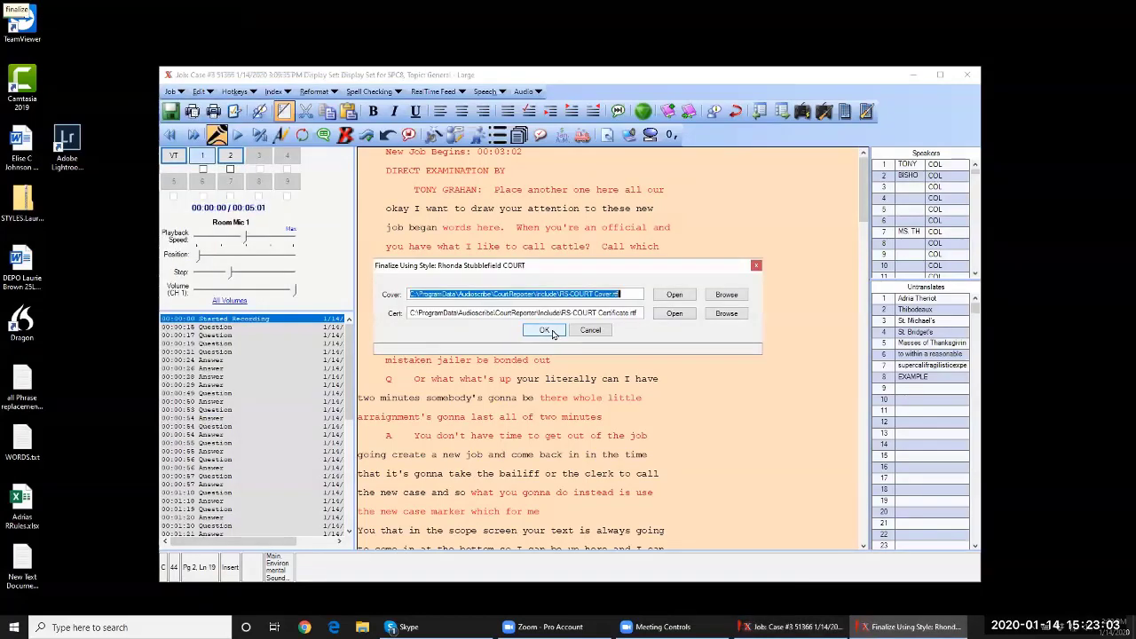
click(551, 331)
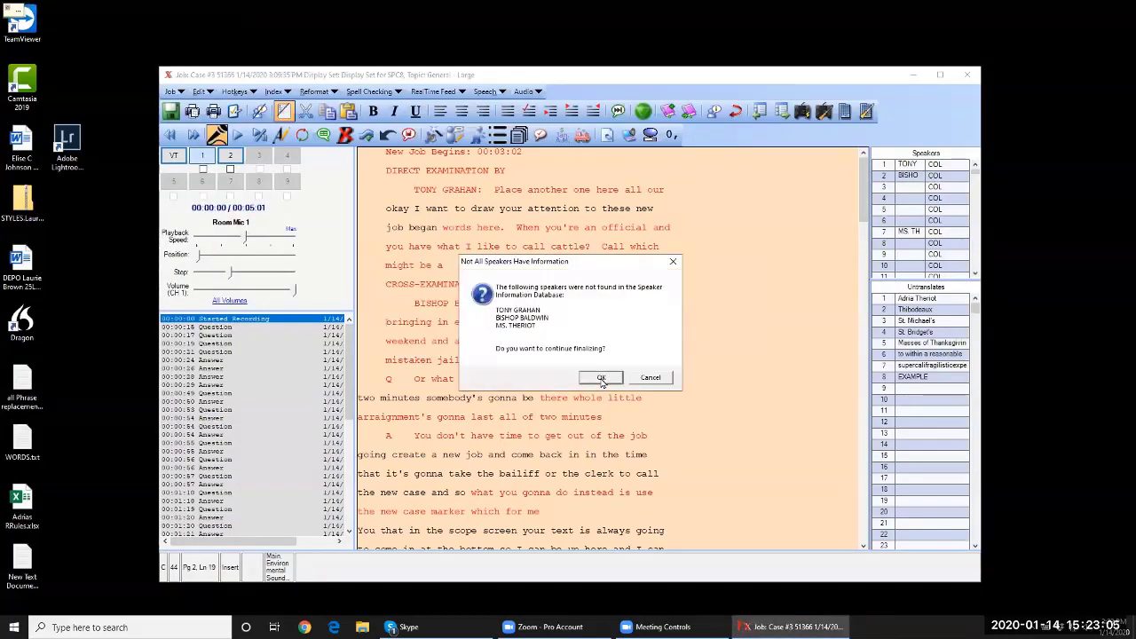
click(601, 382)
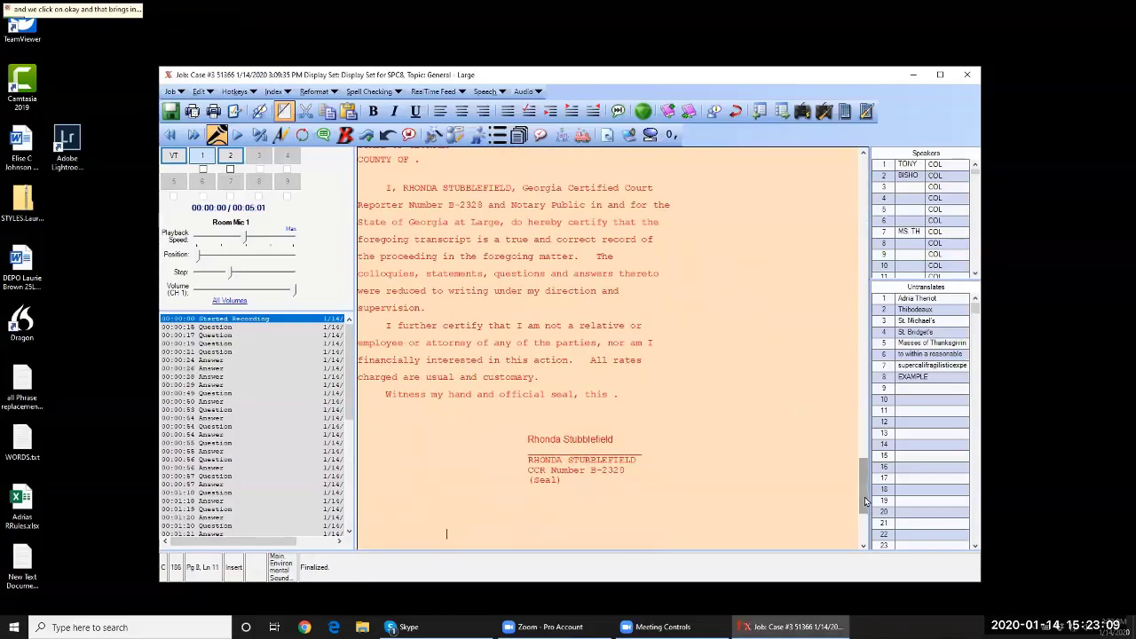
drag(863, 506, 874, 159)
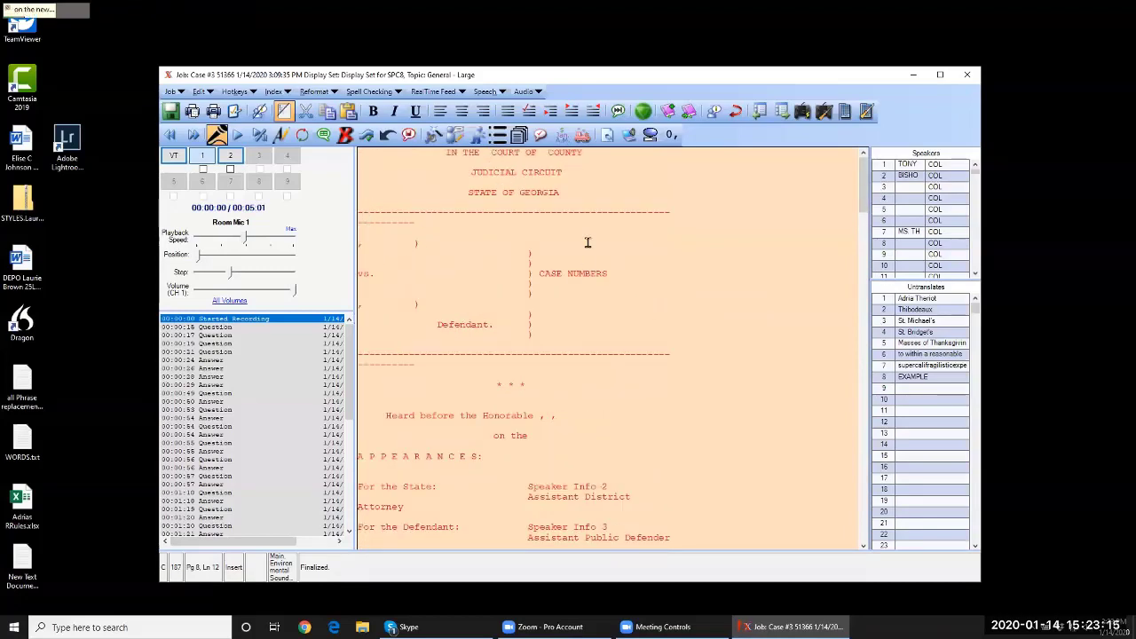
scroll(467, 505, down, 3)
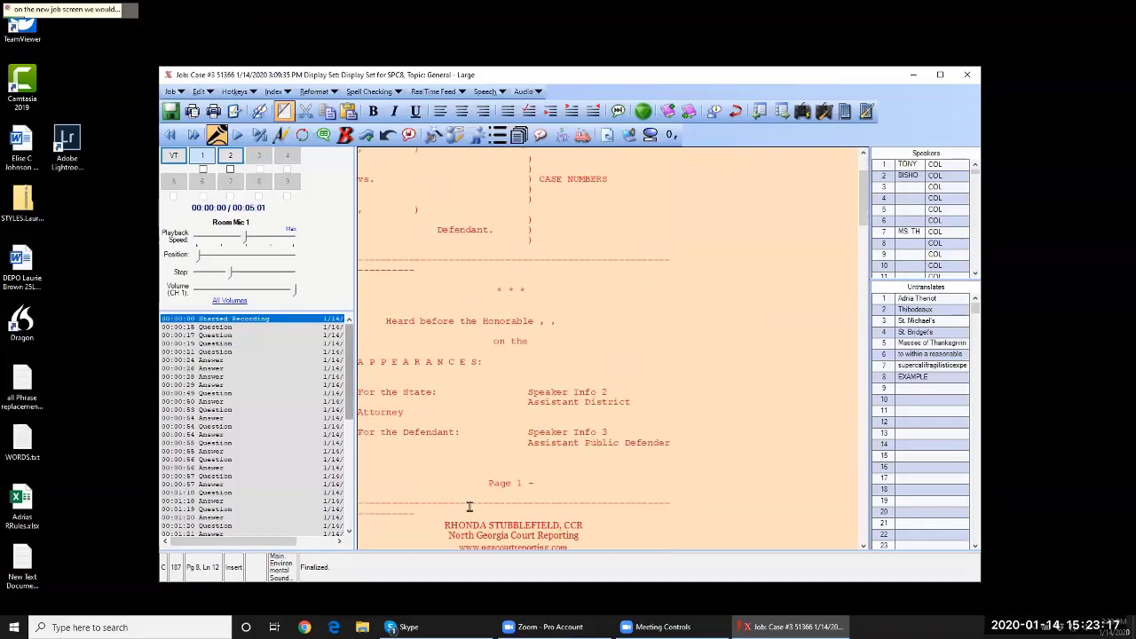
Turn off the SRE Mic and delete the stray dictated text below the certificate's signature block
key(ctrl+End)
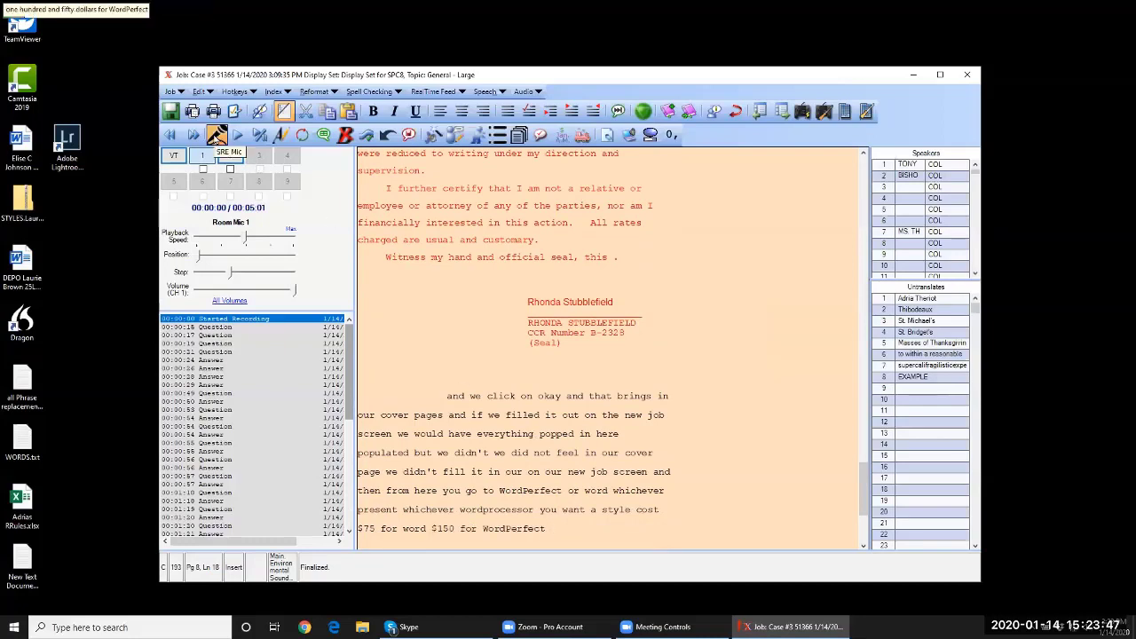
click(216, 134)
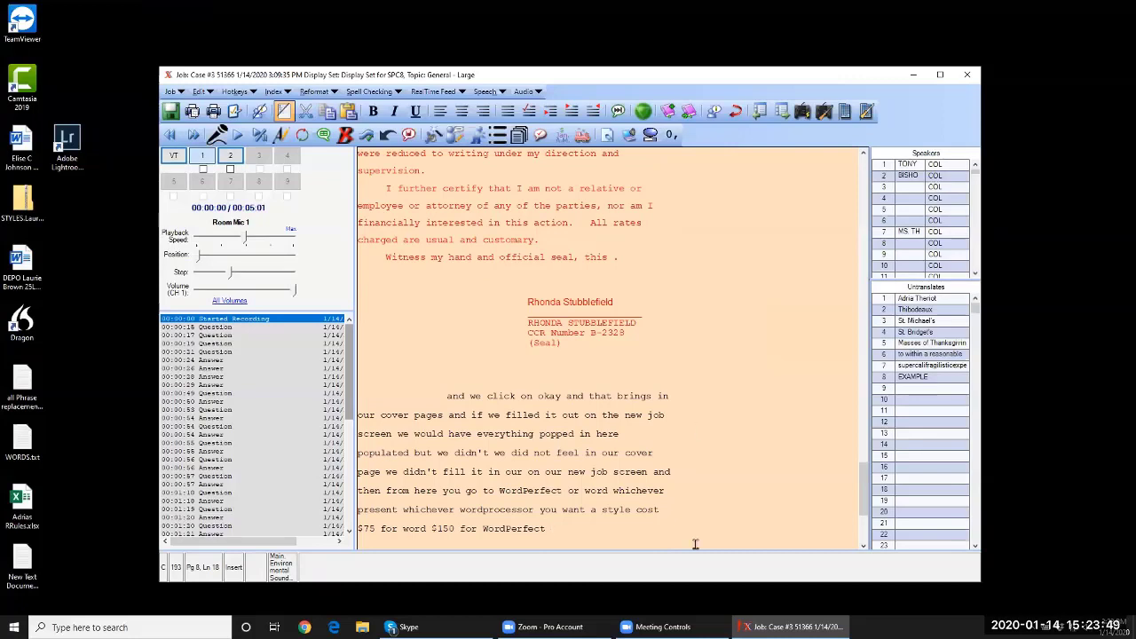
drag(550, 528, 401, 381)
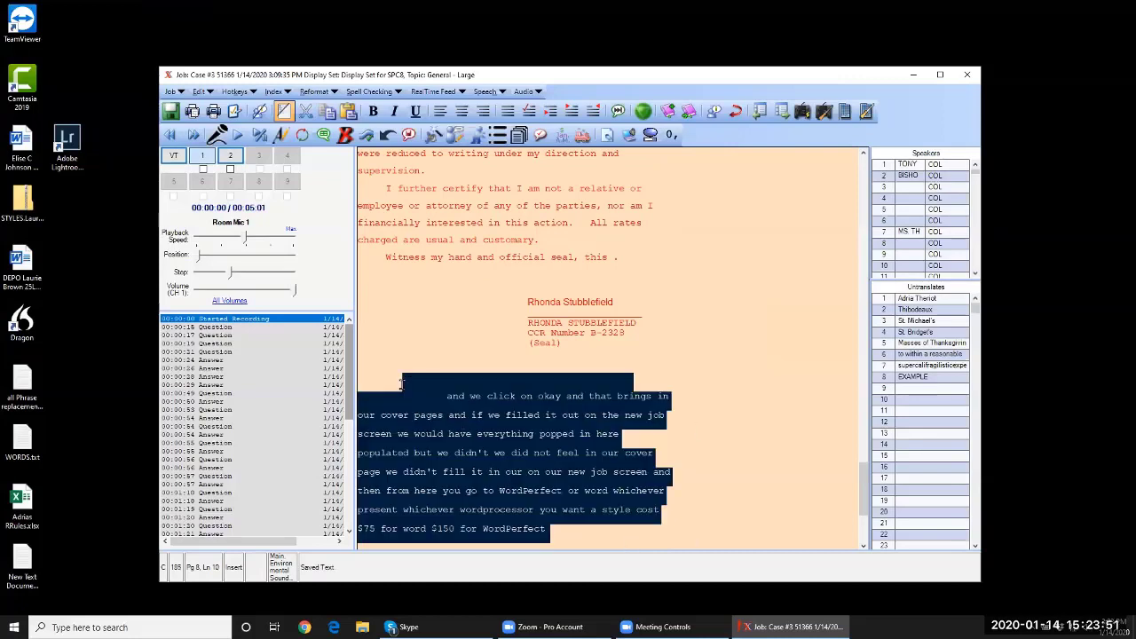
key(Delete)
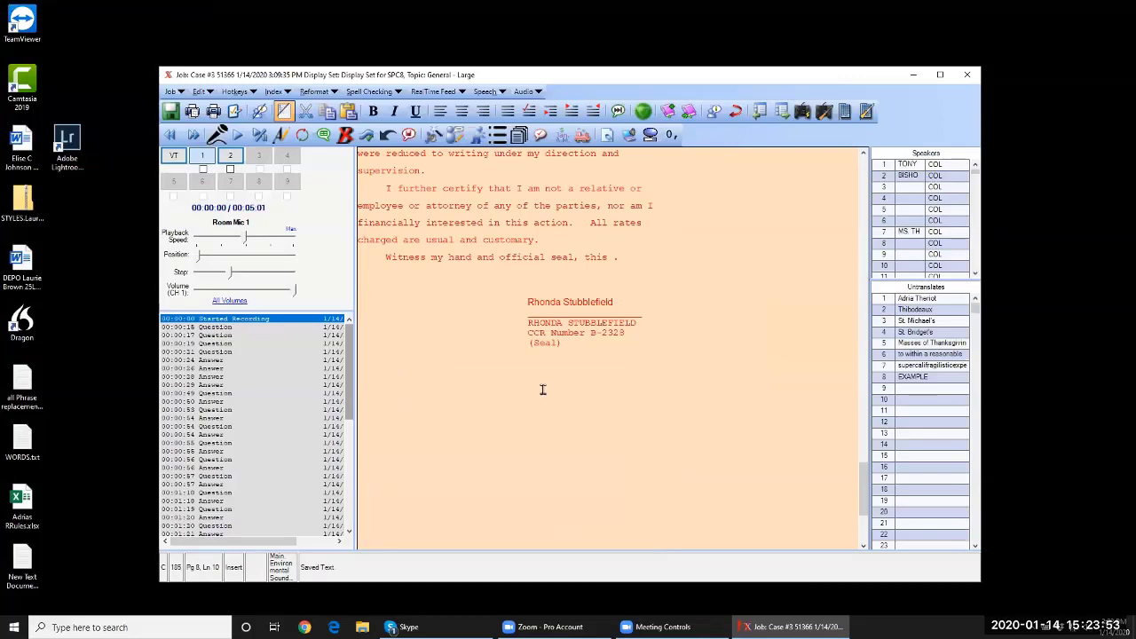
drag(864, 504, 866, 152)
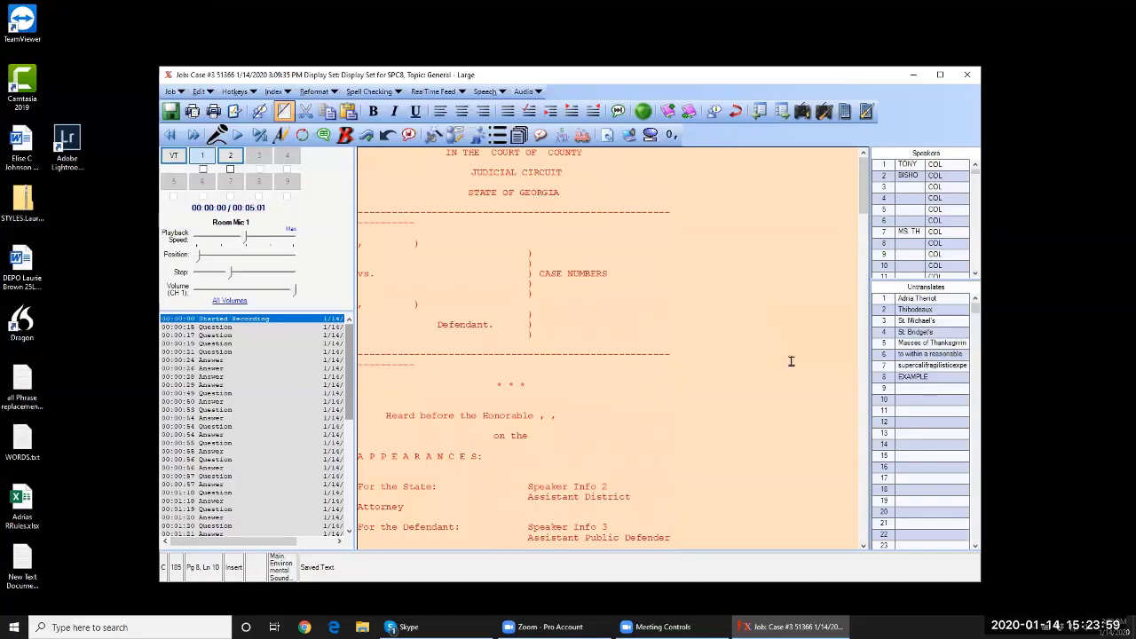
Close the job, open the style list for editing, and browse the available styles
click(965, 75)
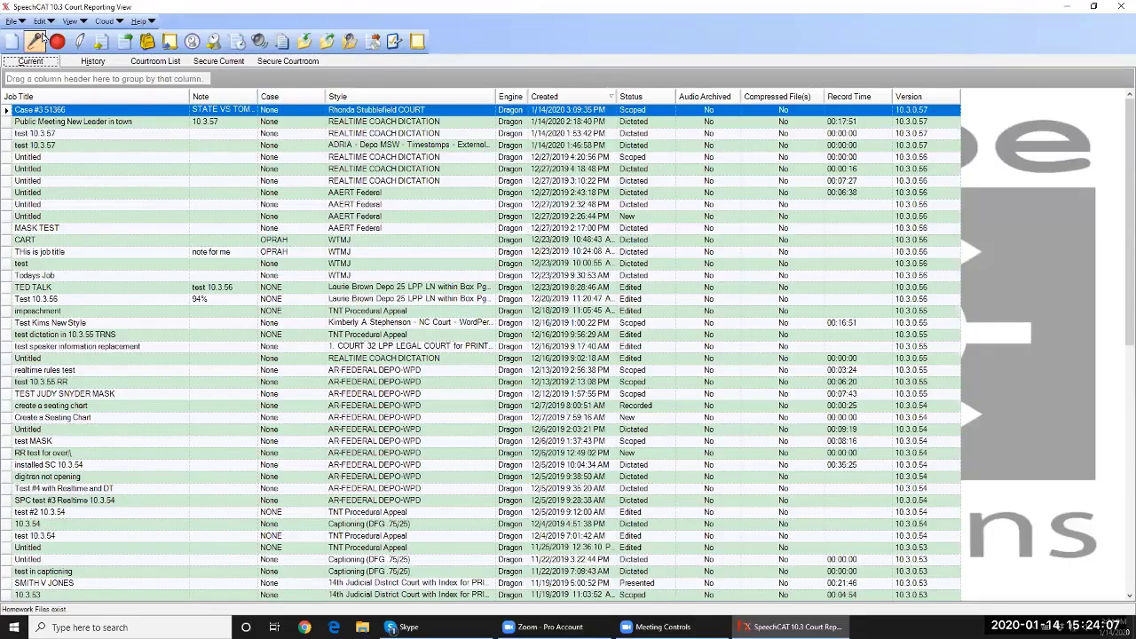
click(41, 20)
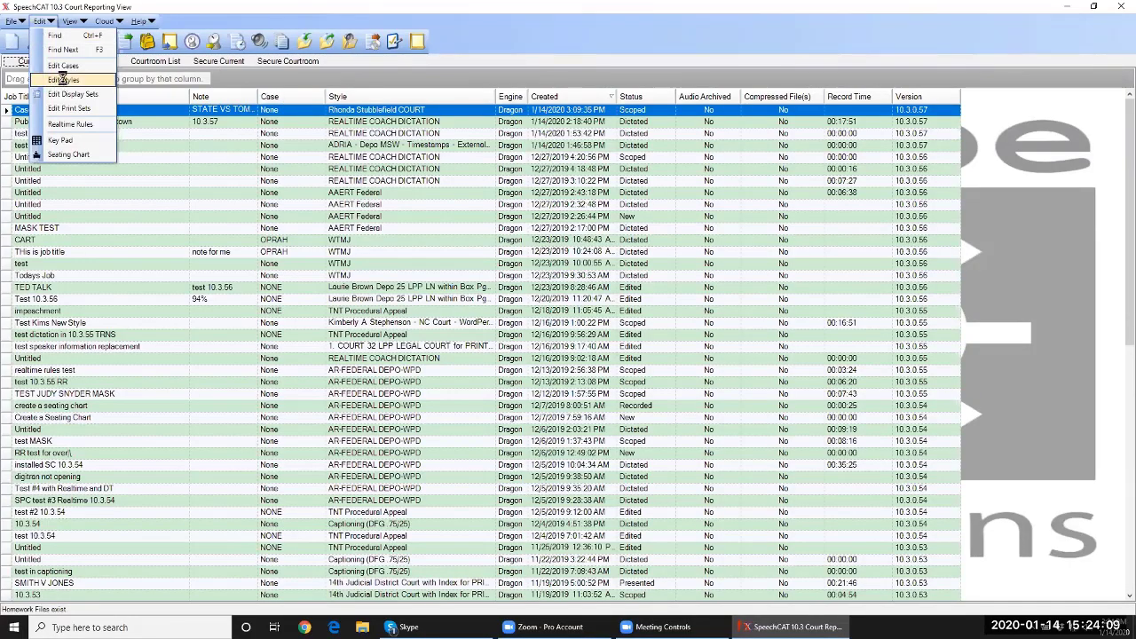
click(62, 80)
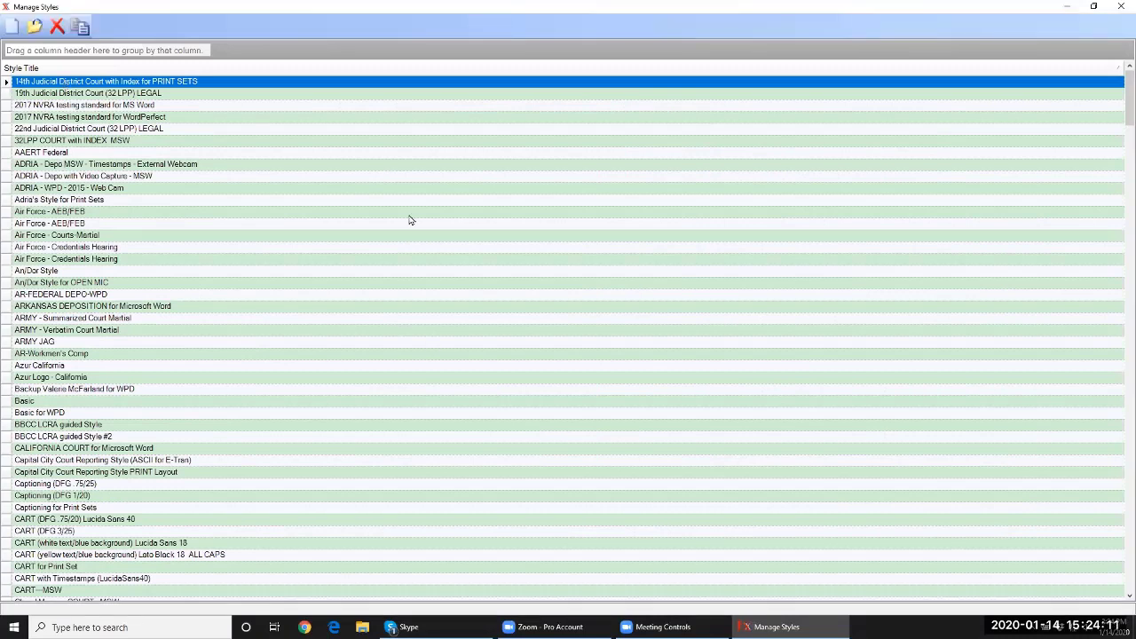
scroll(409, 220, down, 12)
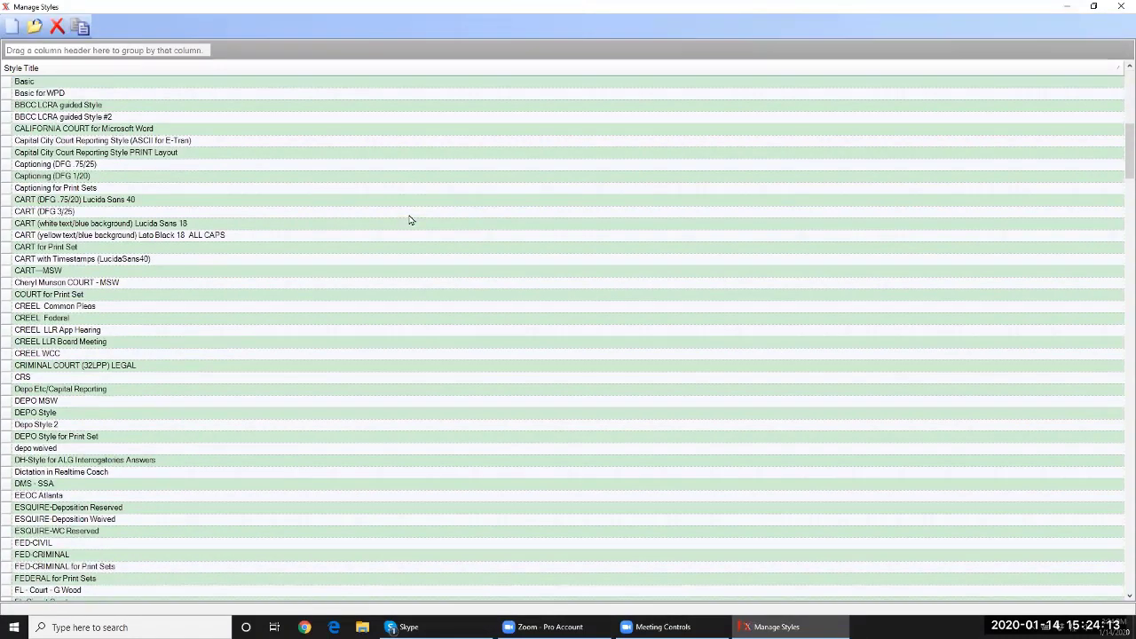
scroll(409, 219, down, 12)
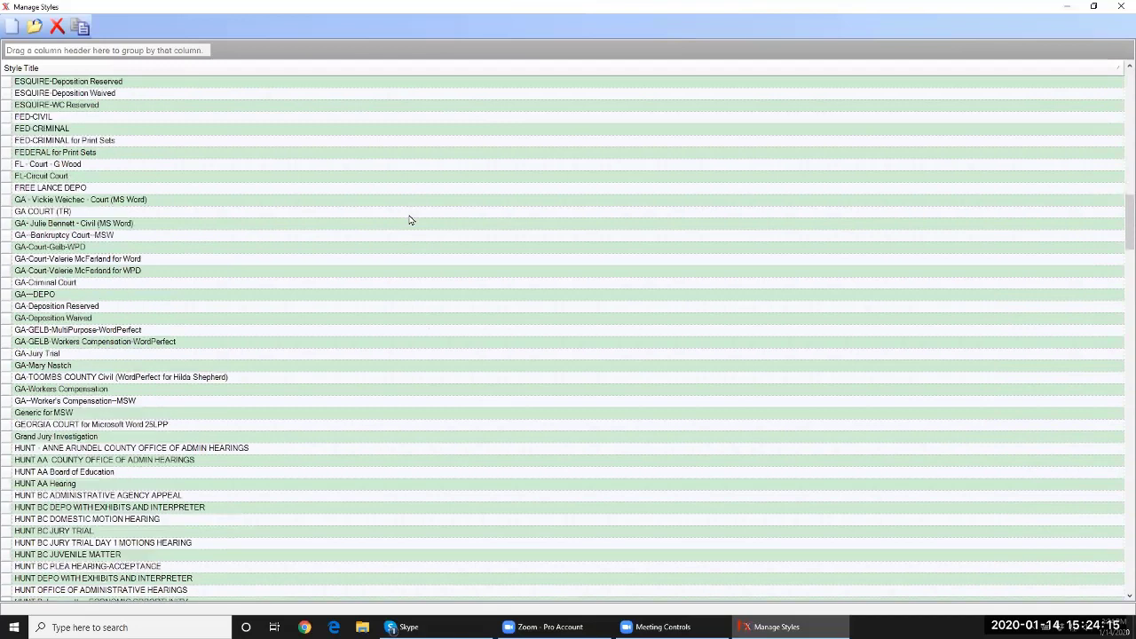
scroll(409, 219, down, 11)
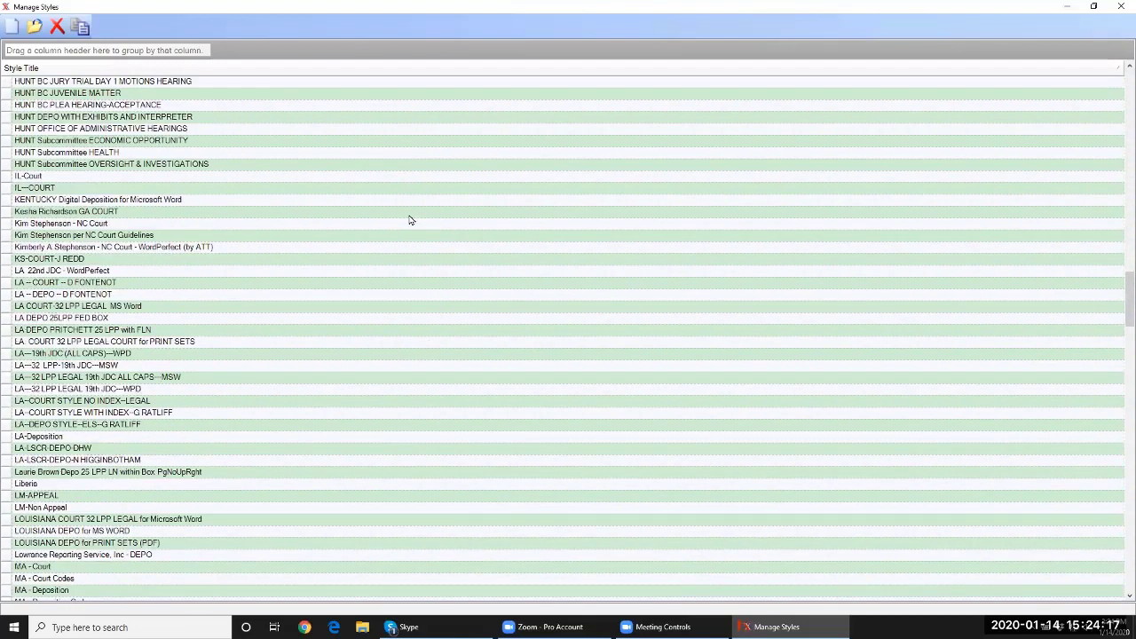
scroll(409, 219, down, 3)
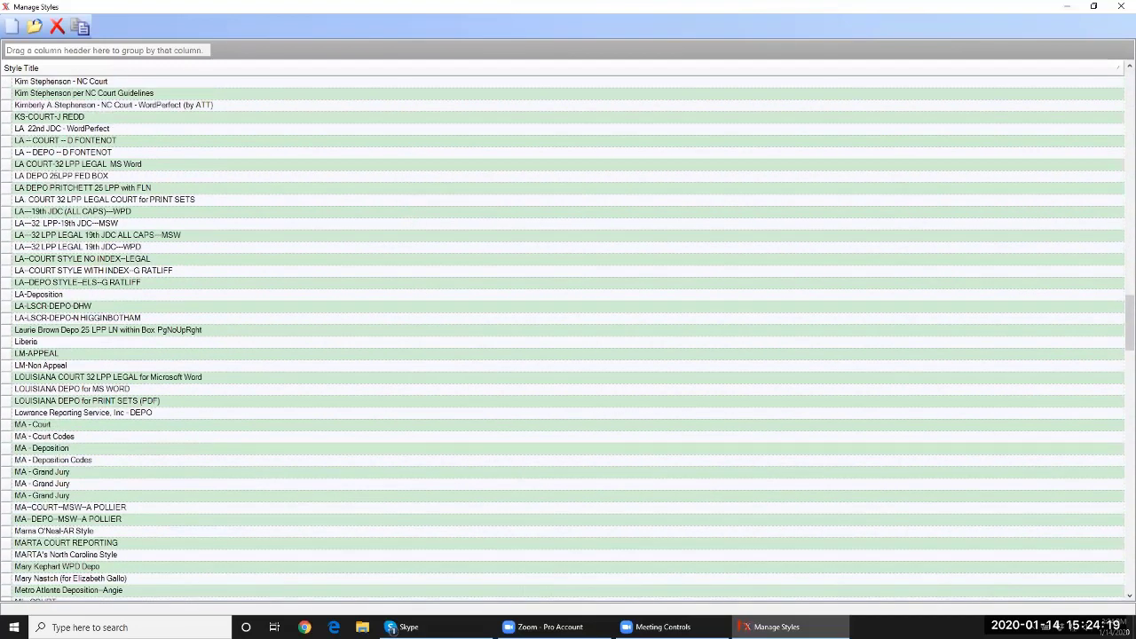
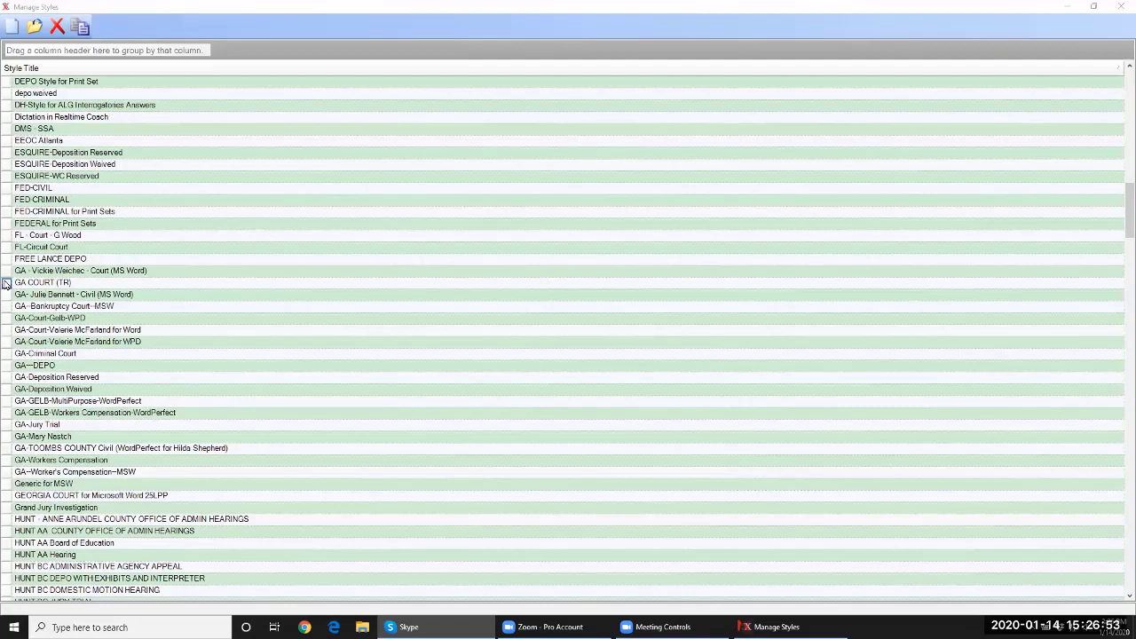
Open the Georgia court style for MS Word that carries a reporter's name for editing
click(9, 283)
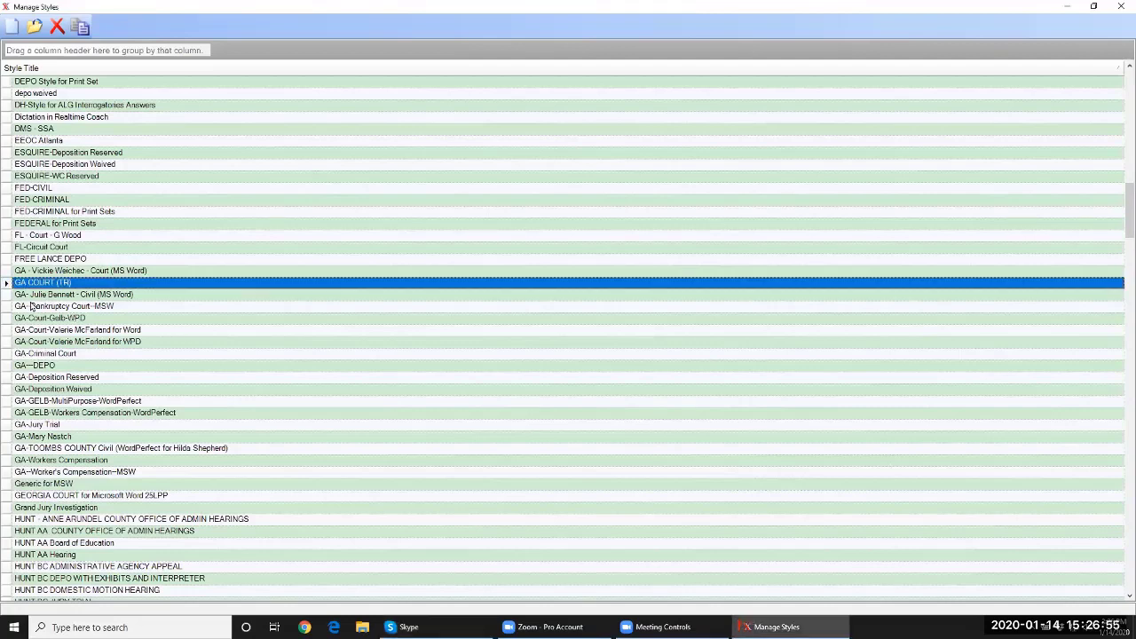
click(7, 272)
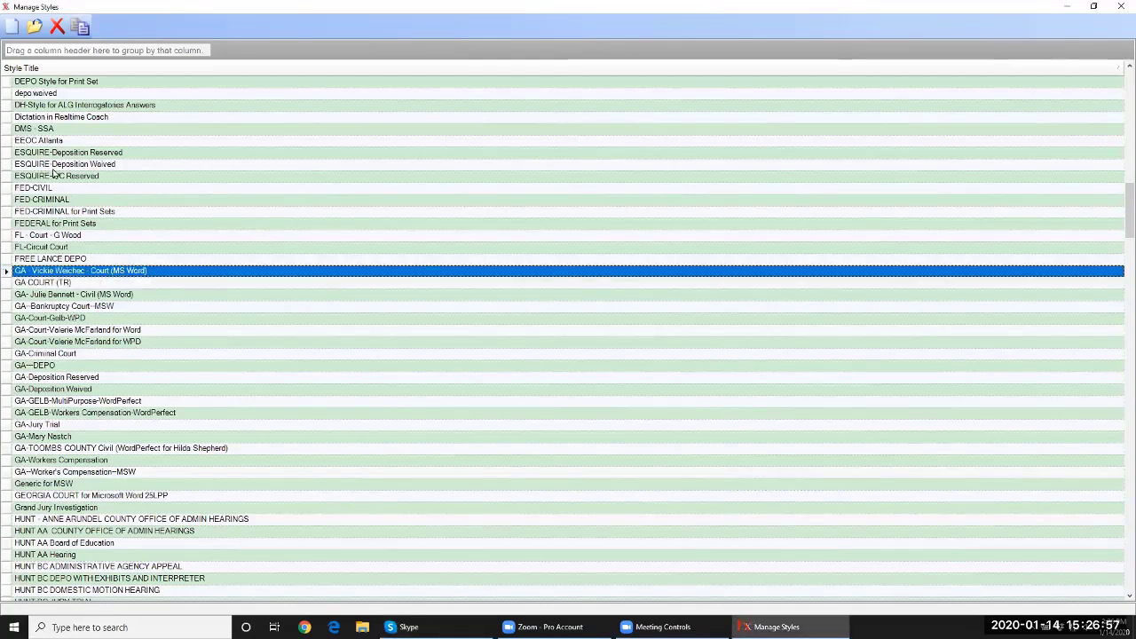
click(34, 26)
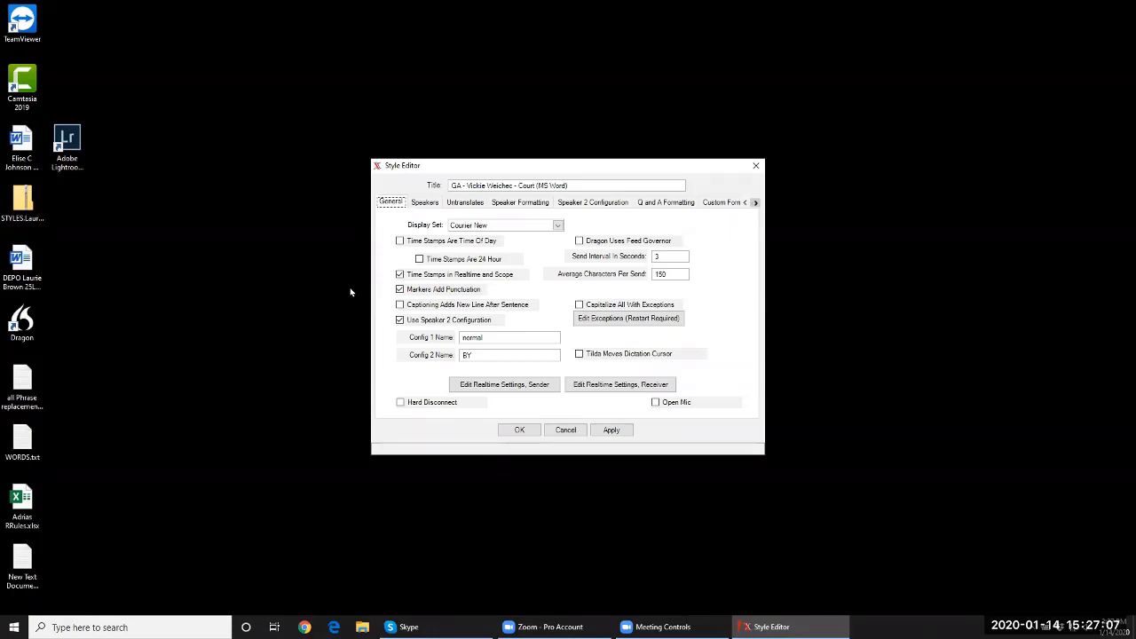
Try the personalized COURIER NEW 13 display set, followed by 32 LPP LEGAL COURT, for the style
click(558, 227)
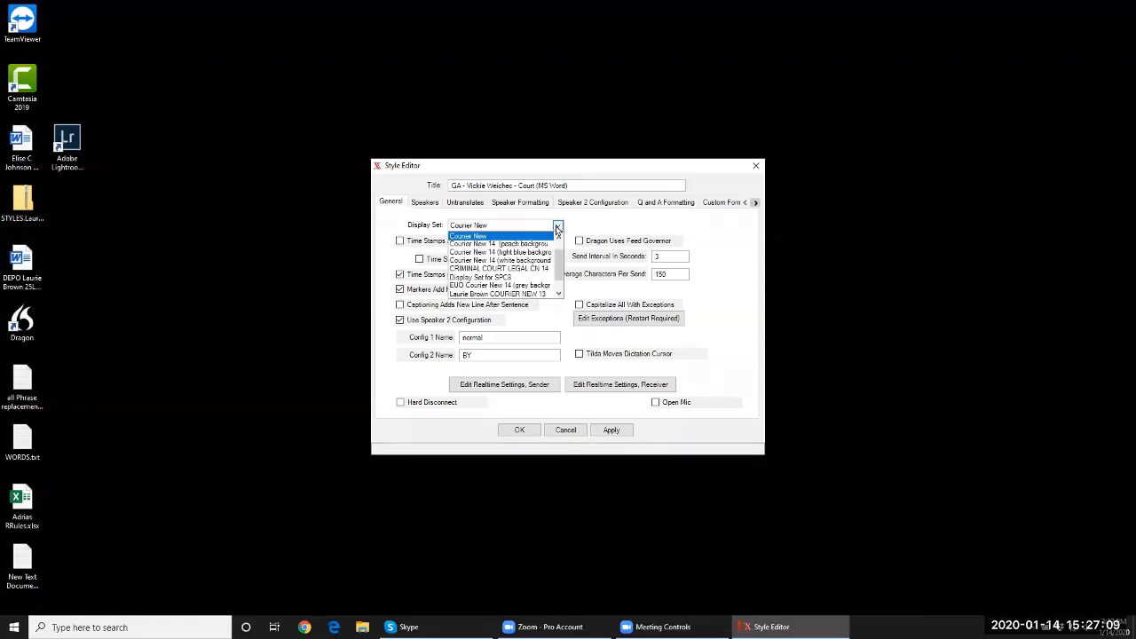
click(543, 296)
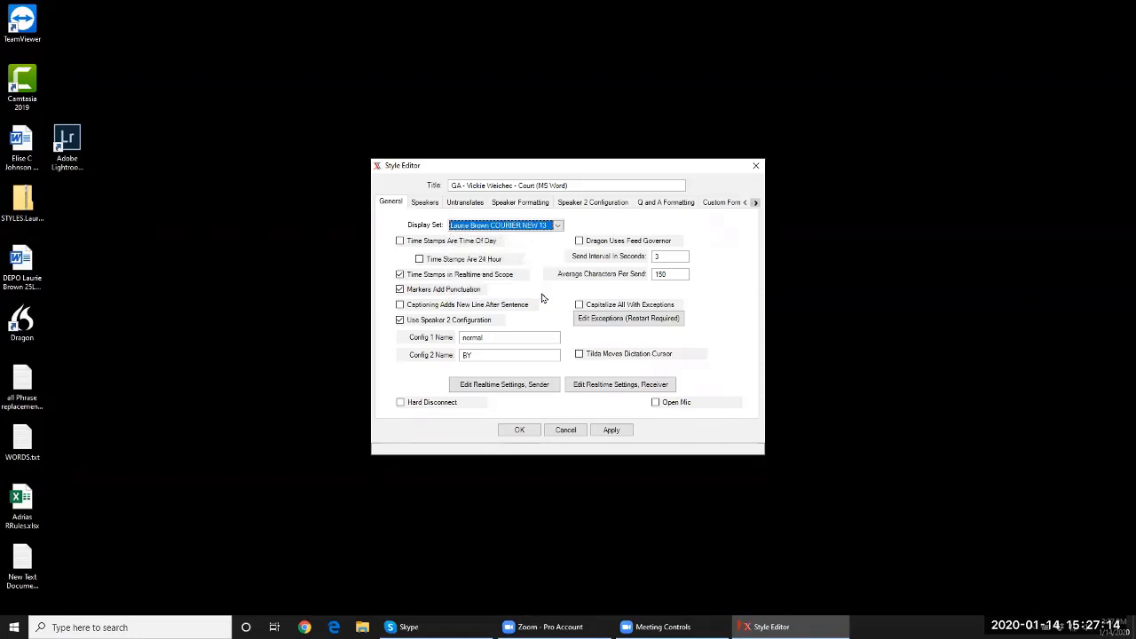
click(558, 227)
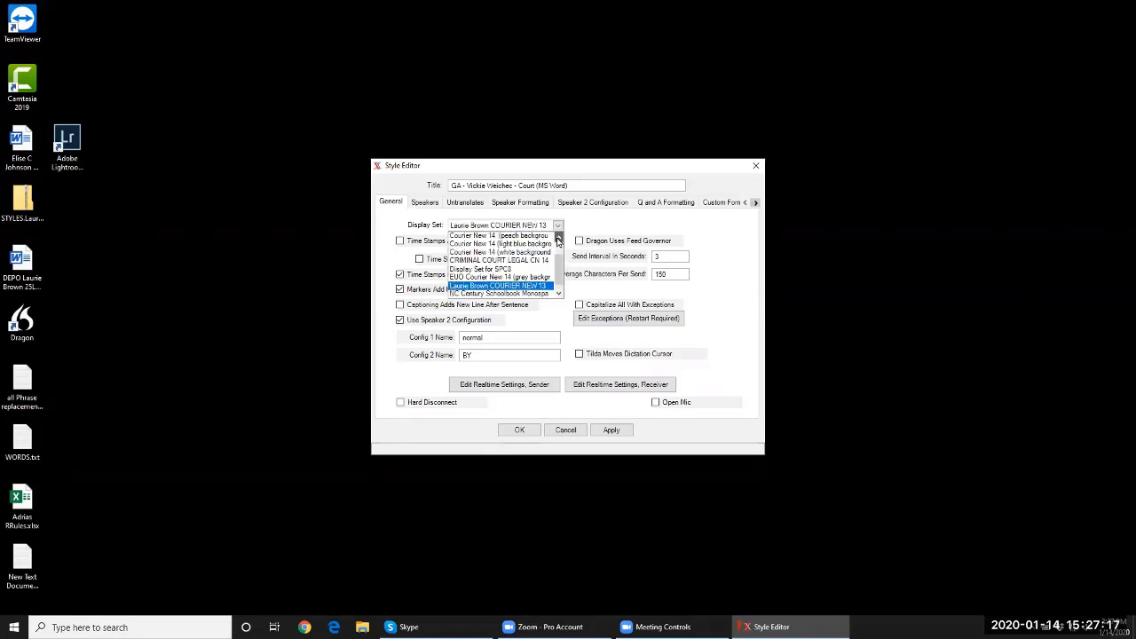
click(558, 236)
click(558, 236)
click(558, 236)
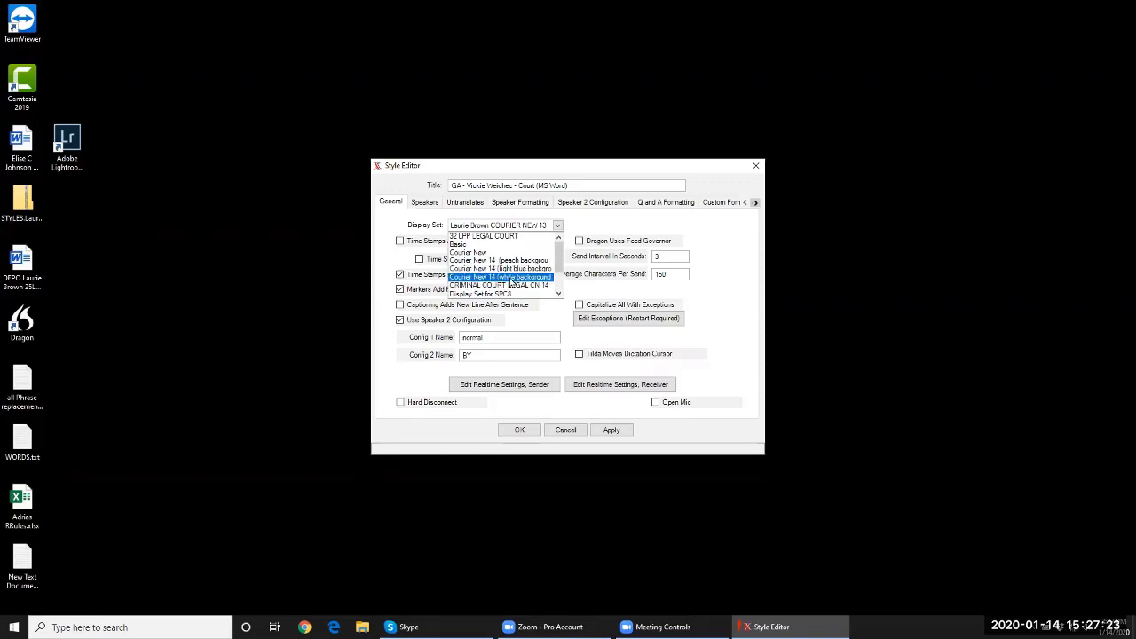
click(486, 237)
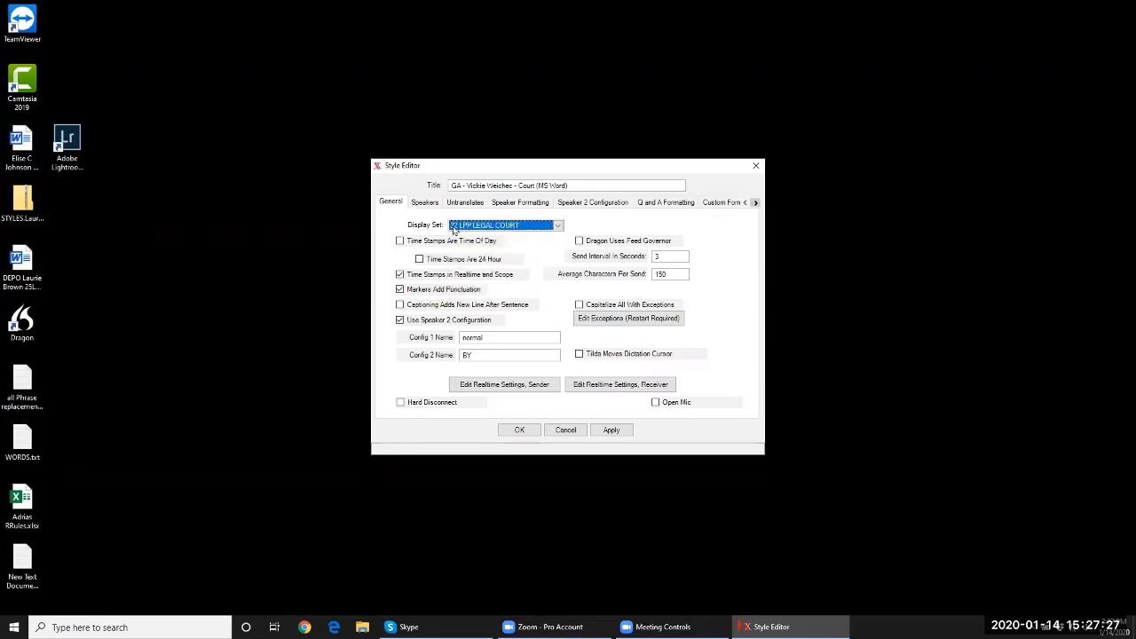
Set the style's display set to the personalized COURIER NEW 13 and enable Time Stamps Are Time Of Day
click(558, 226)
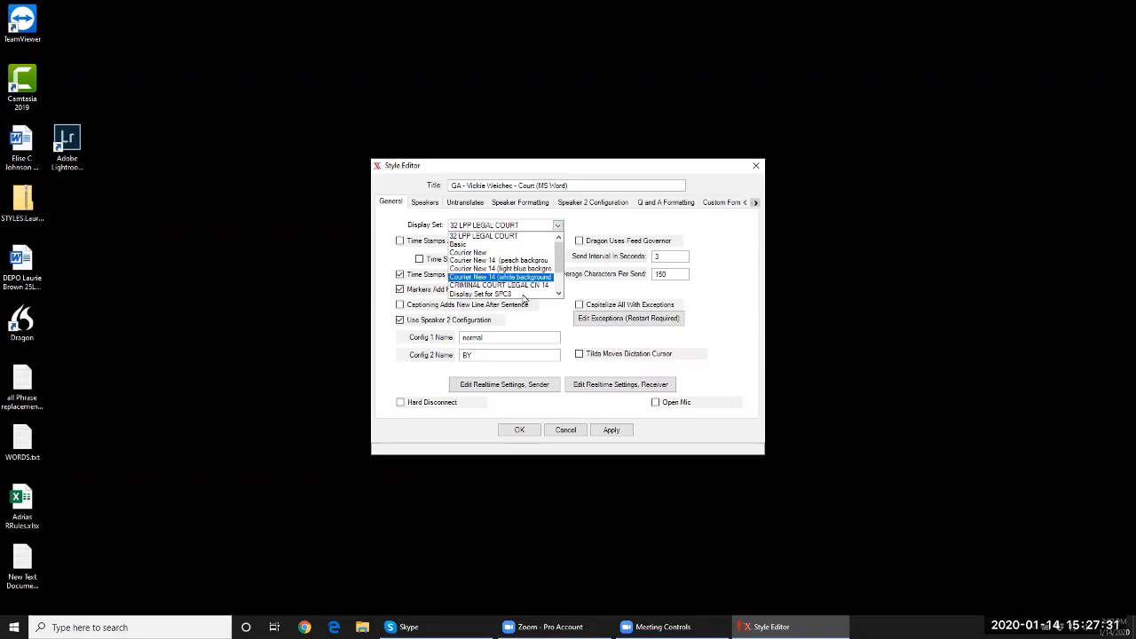
click(557, 295)
click(557, 294)
click(557, 295)
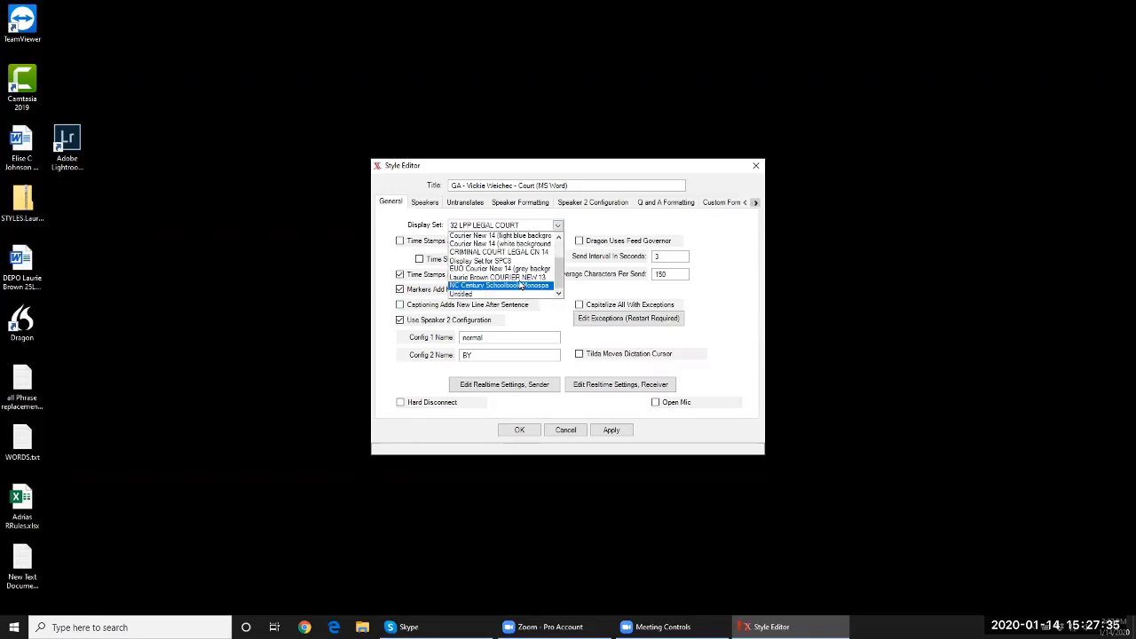
click(522, 278)
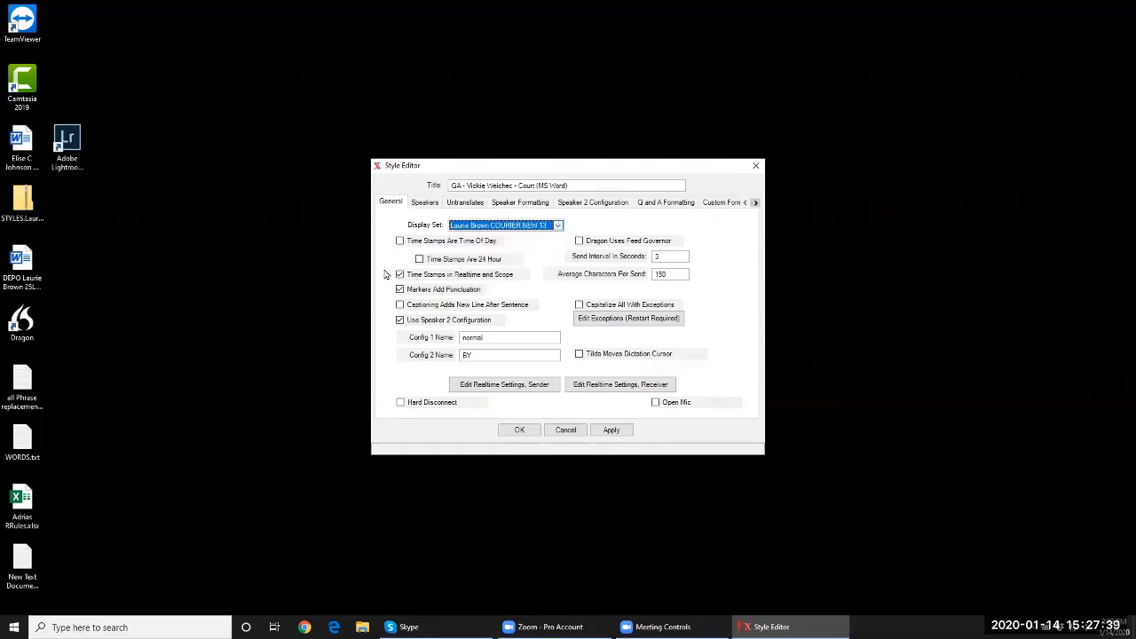
click(399, 242)
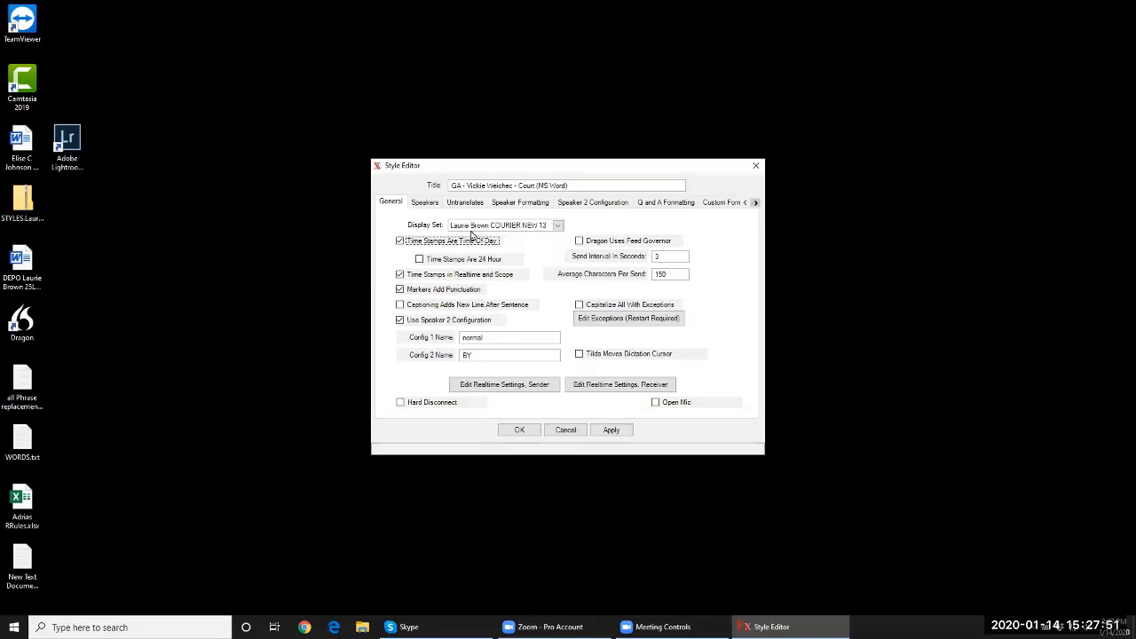
Enter THE COURT as speaker 1 and THE DISTRICT ATTORNEY as speaker 2 in the style's speaker list
click(424, 203)
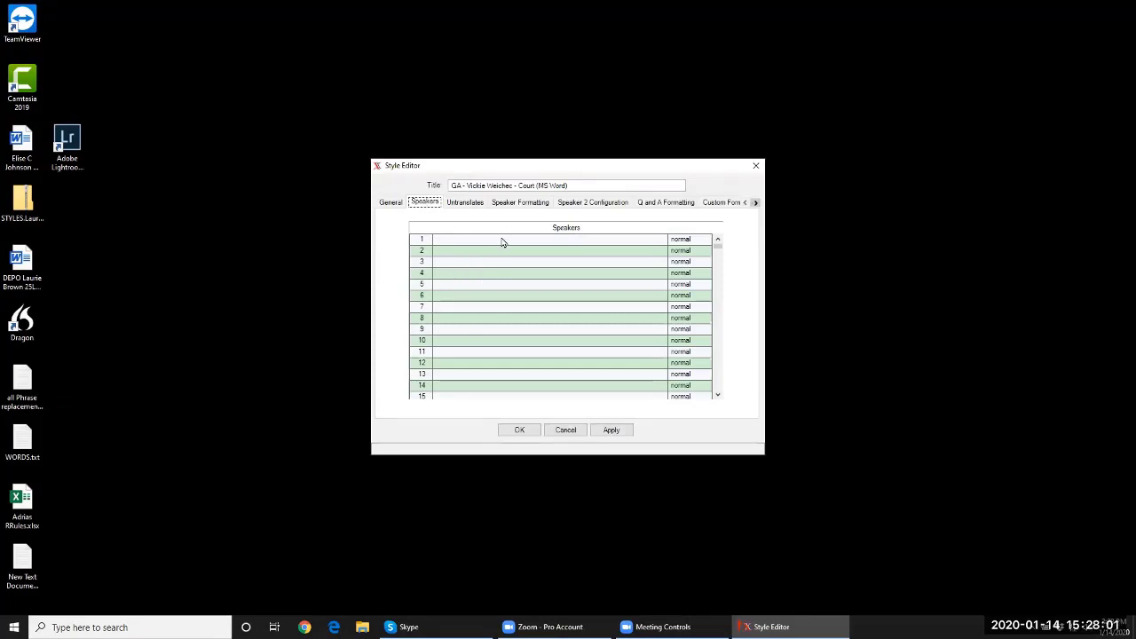
click(460, 239)
text(THE COURT)
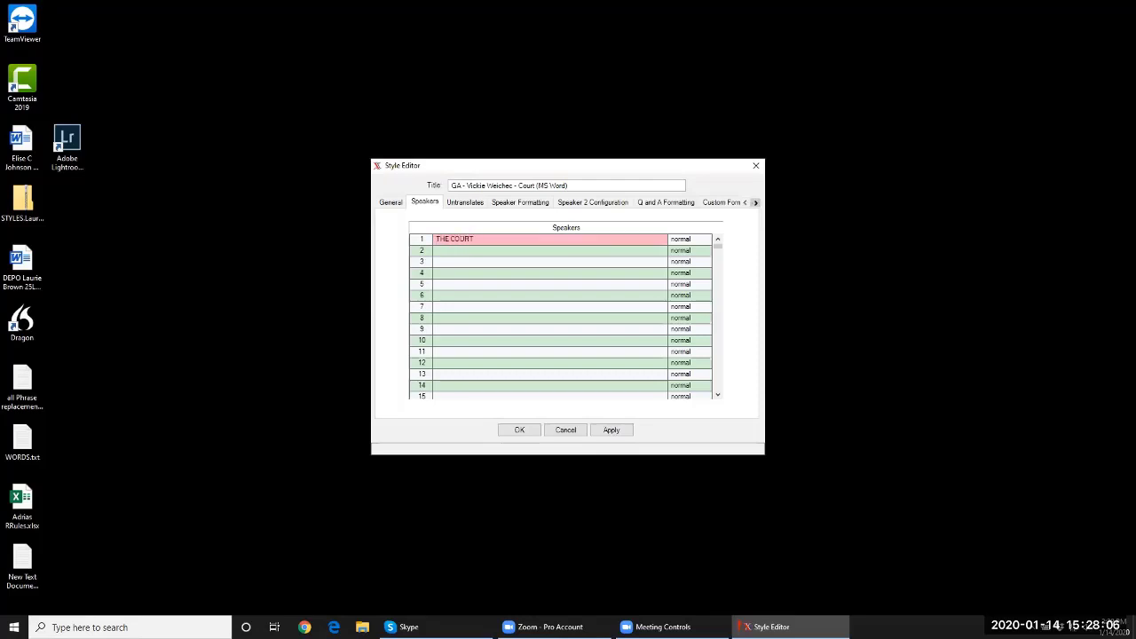
click(450, 251)
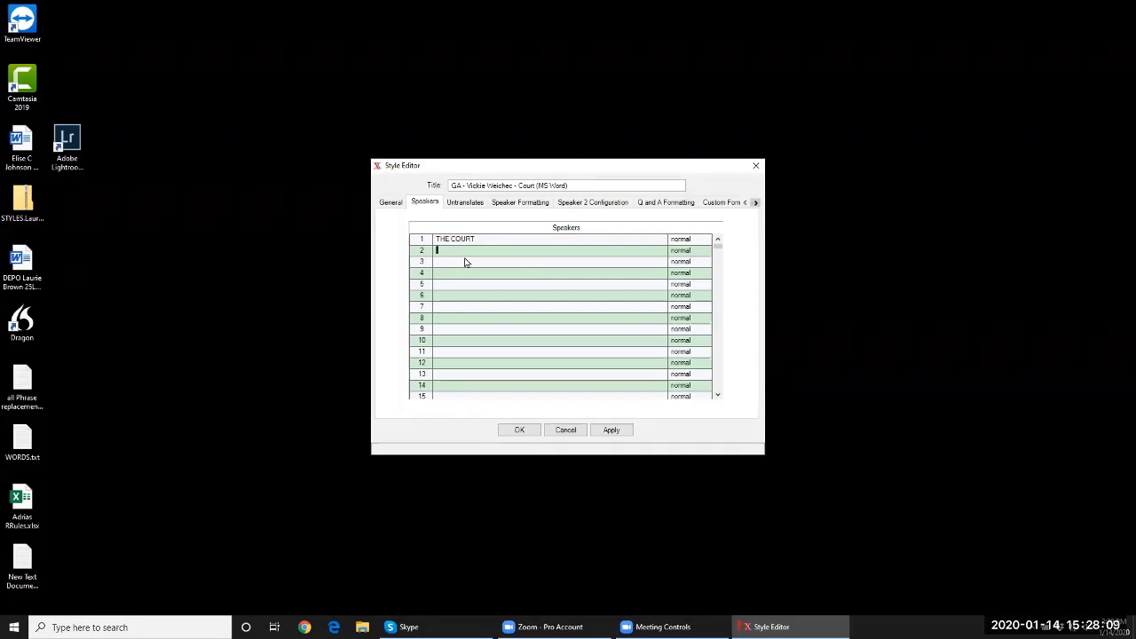
text(THE )
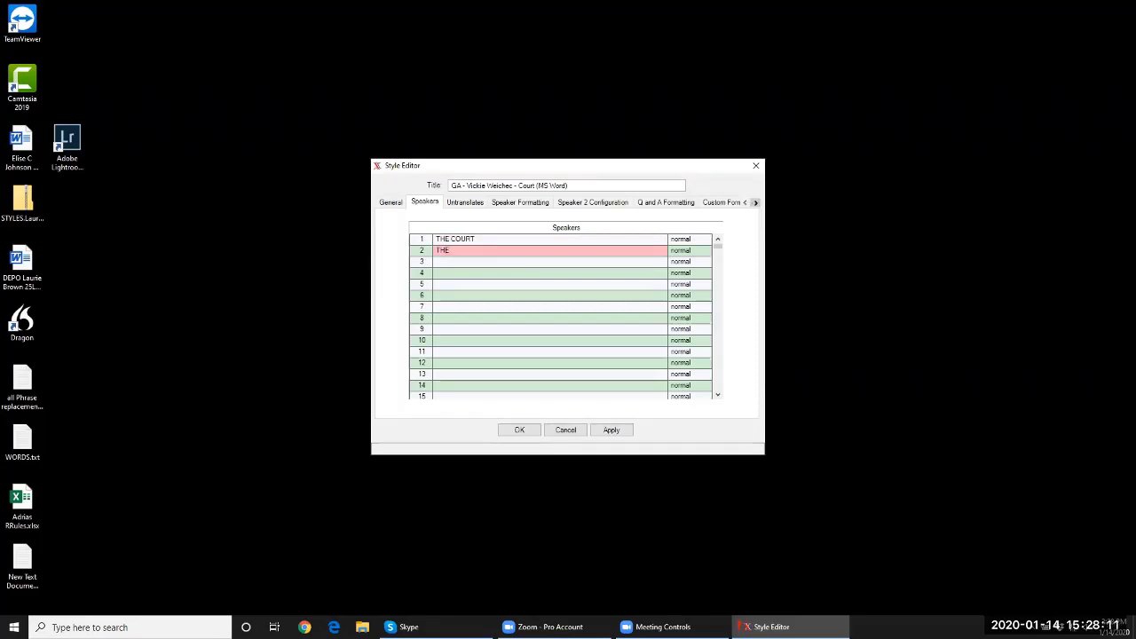
text(DISTRICT ATTORNEY)
Add THE DEFENSE COUNSEL as speaker 3 and THE WITNESS as speaker 4 in the speaker list
click(466, 262)
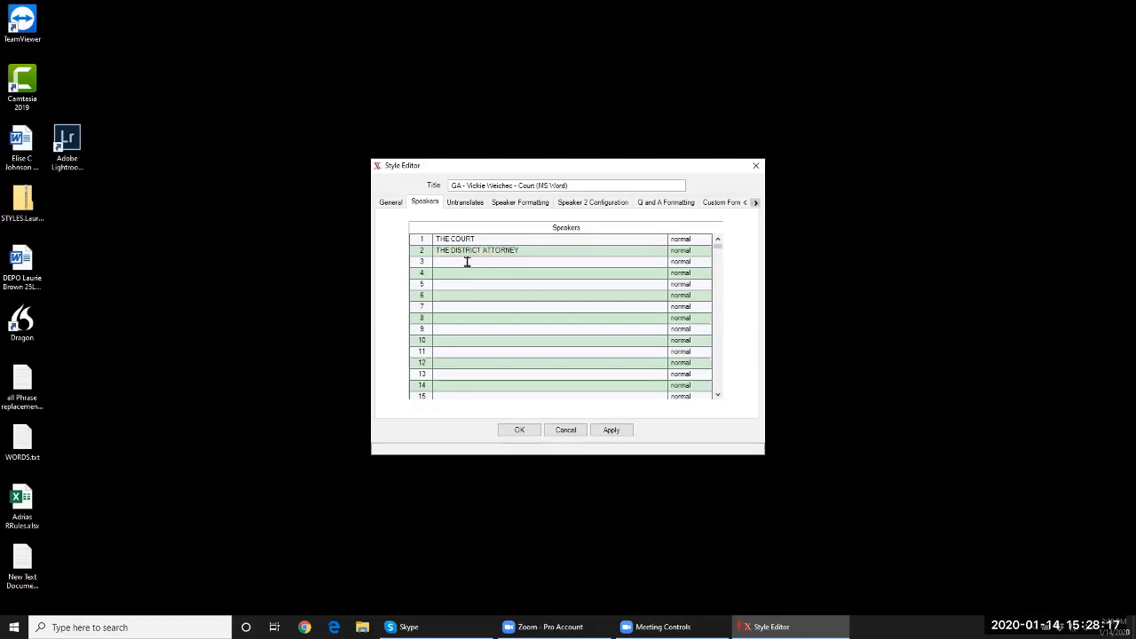
text(THE D)
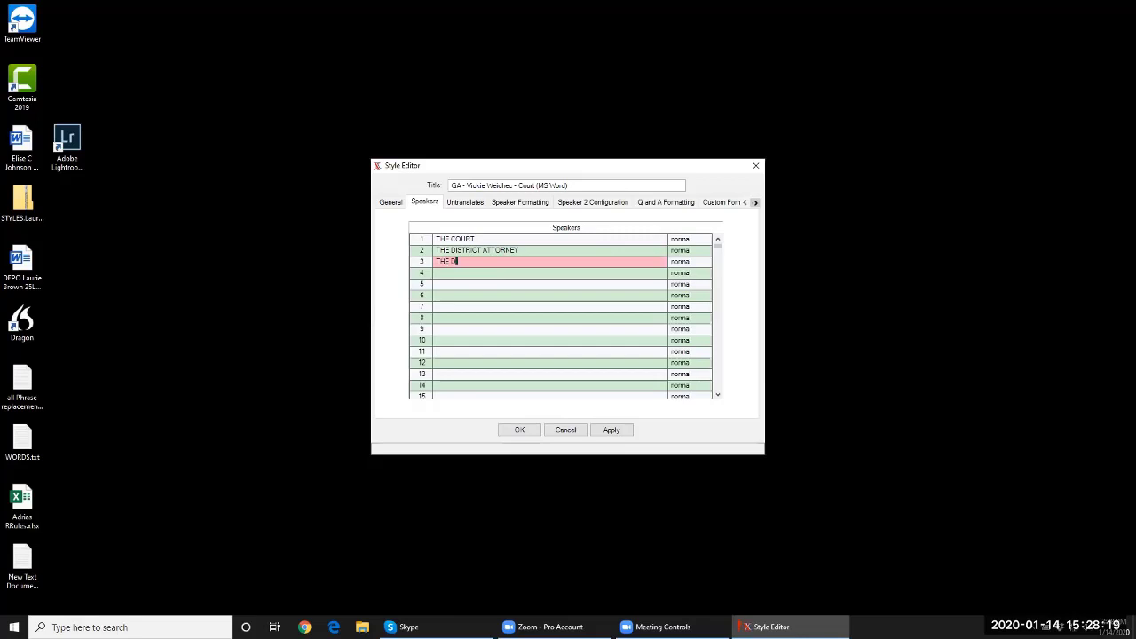
text(EFENSE COUNSEL)
click(457, 274)
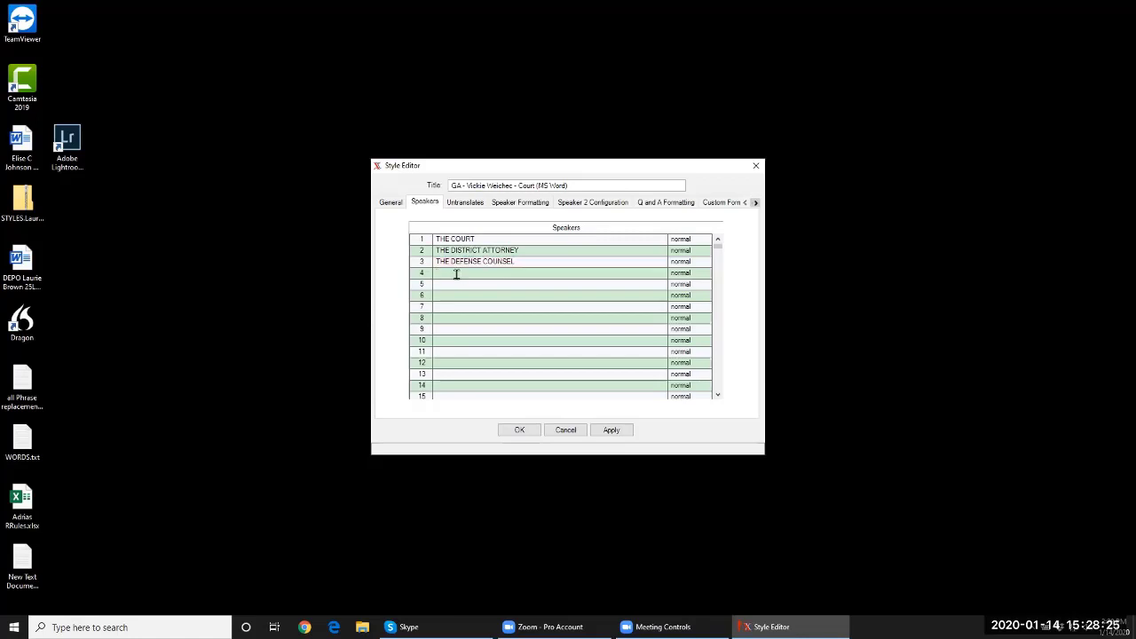
text(T)
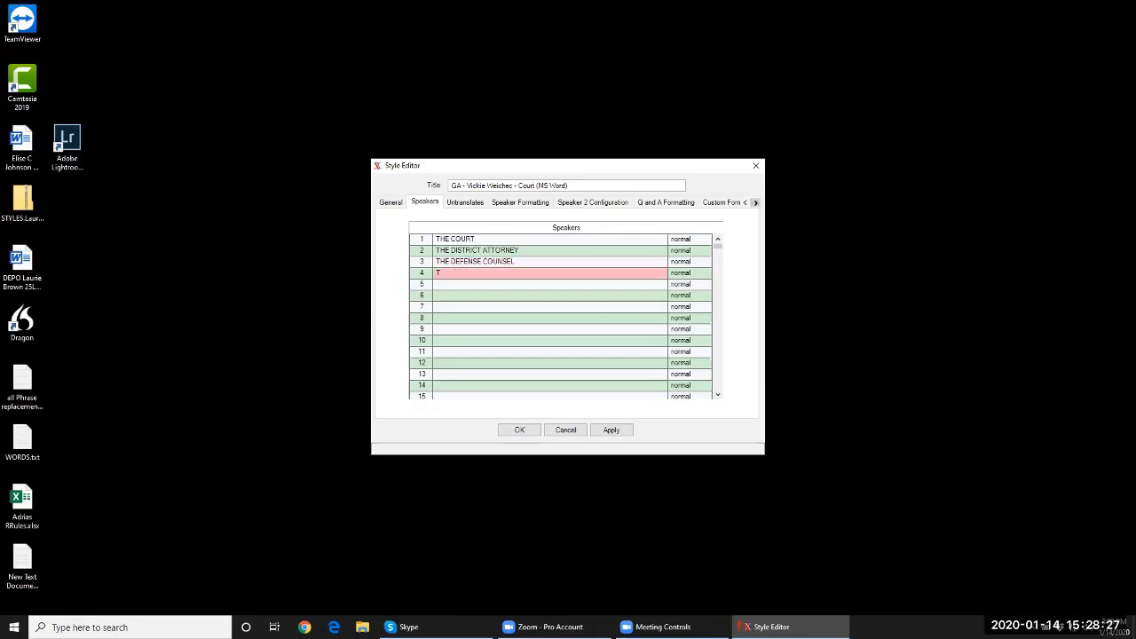
text(HE WITNESS)
click(470, 285)
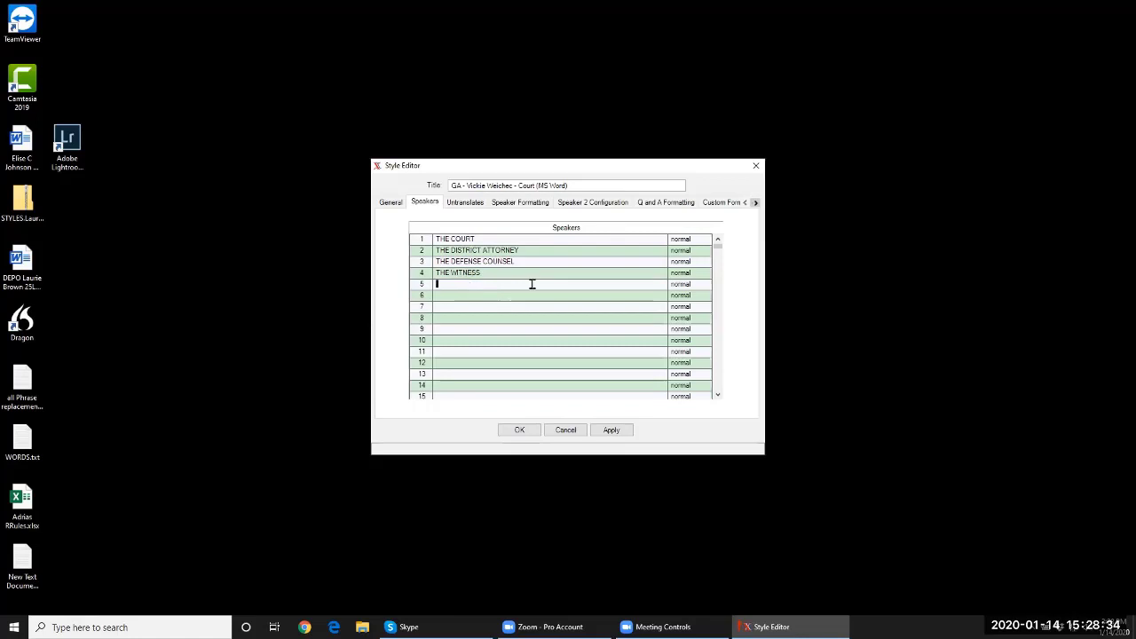
Rename the first speaker configuration to COL in the style's general settings and apply the change
click(672, 252)
click(388, 203)
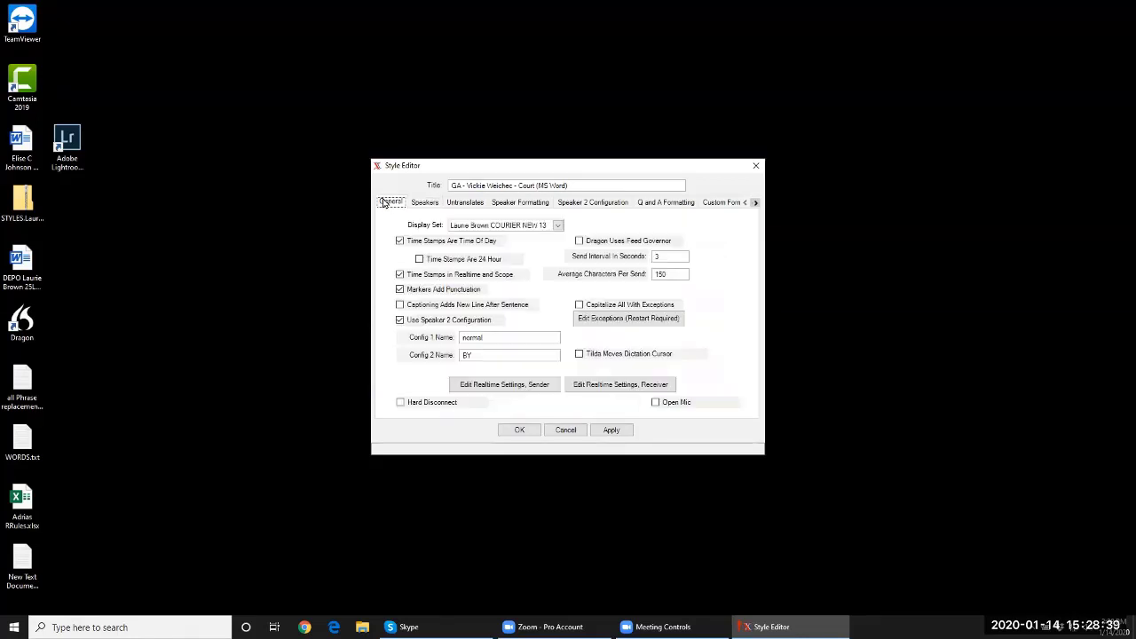
click(499, 338)
key(ctrl+a)
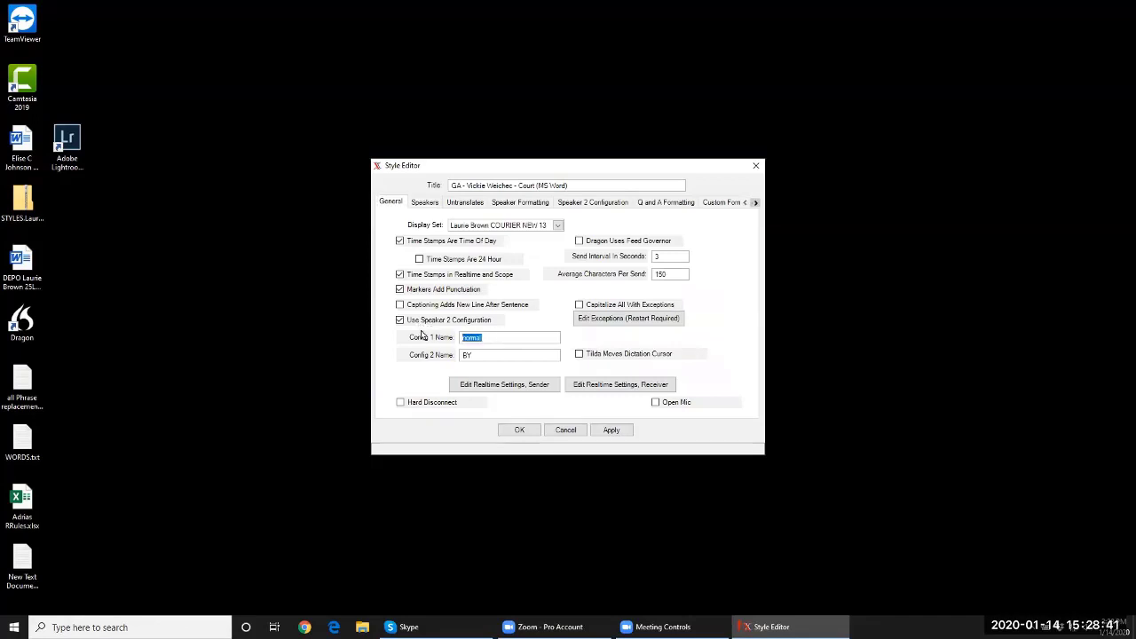
text(COL)
click(612, 430)
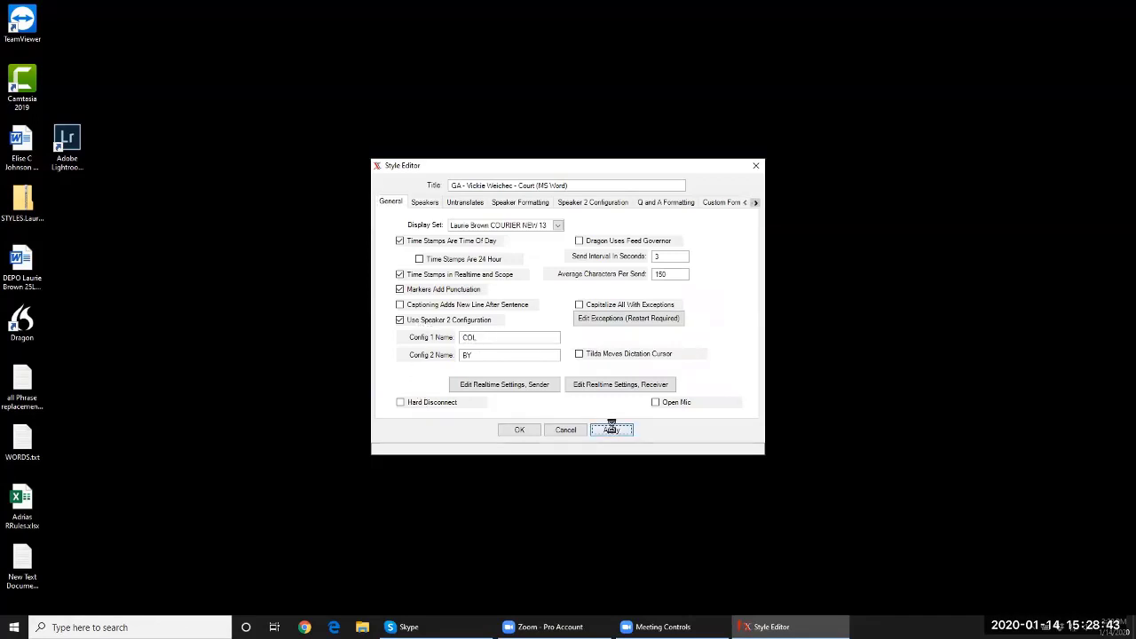
Remove the reporter's name from the style title so it reads "GA -- Court (MS Word)"
click(511, 184)
key(BackSpace)
key(BackSpace)
key(BackSpace)
key(BackSpace)
key(BackSpace)
key(BackSpace)
key(BackSpace)
key(BackSpace)
key(BackSpace)
key(BackSpace)
key(BackSpace)
key(BackSpace)
key(BackSpace)
key(BackSpace)
key(BackSpace)
key(BackSpace)
key(BackSpace)
key(BackSpace)
Copy THE DISTRICT ATTORNEY into speaker 5 of the speaker list and assign it the BY configuration
click(512, 208)
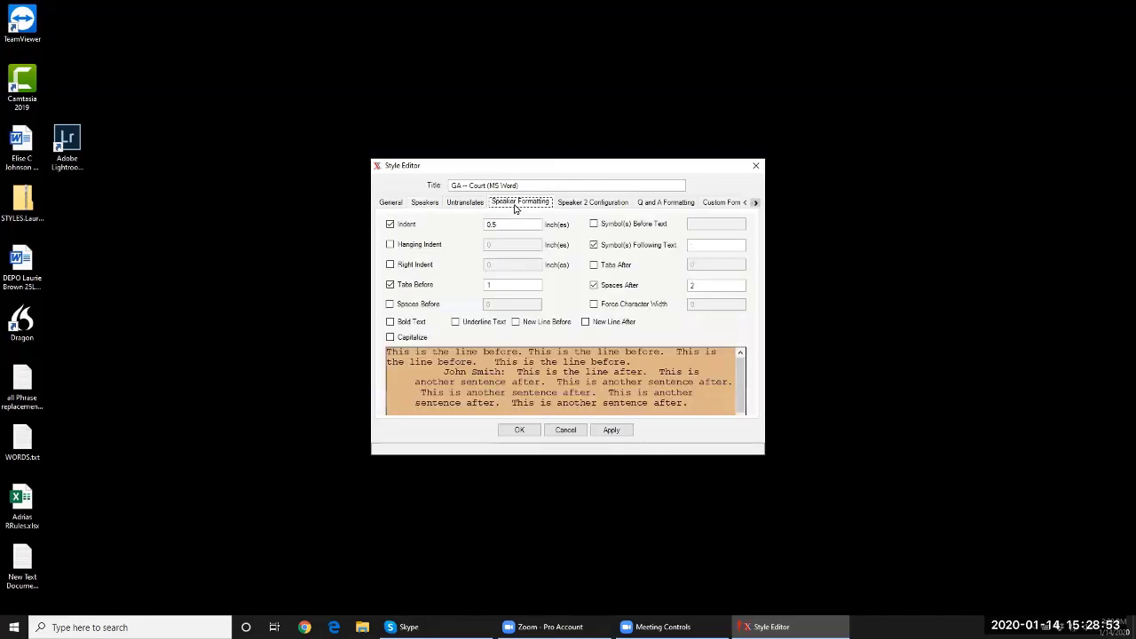
click(430, 204)
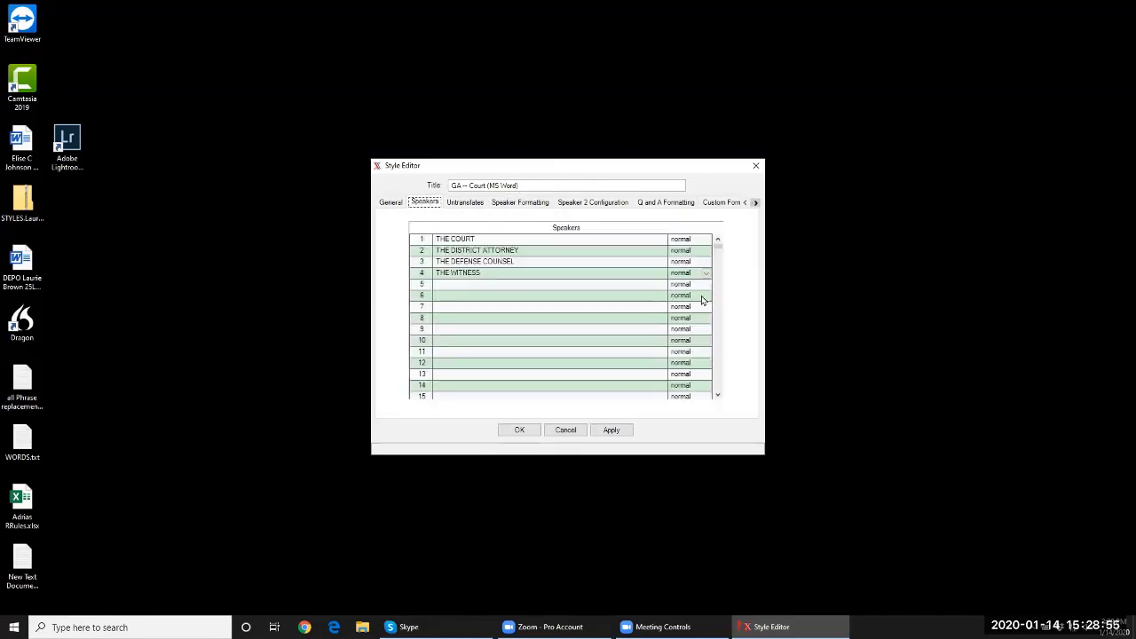
click(520, 251)
click(619, 437)
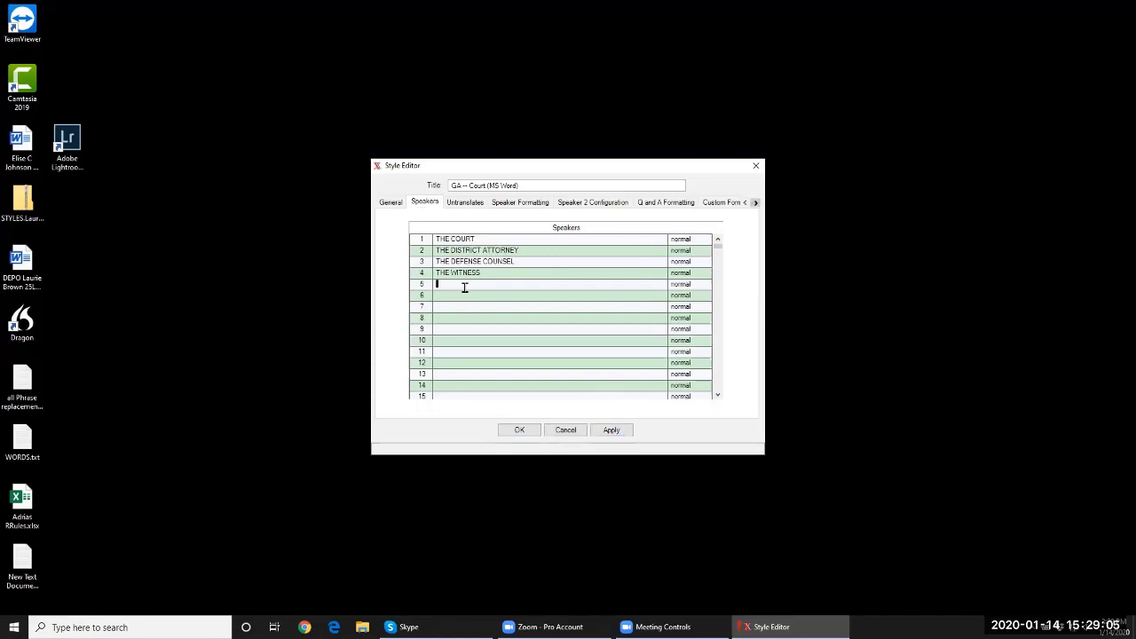
double_click(522, 250)
drag(494, 249, 421, 251)
key(ctrl+c)
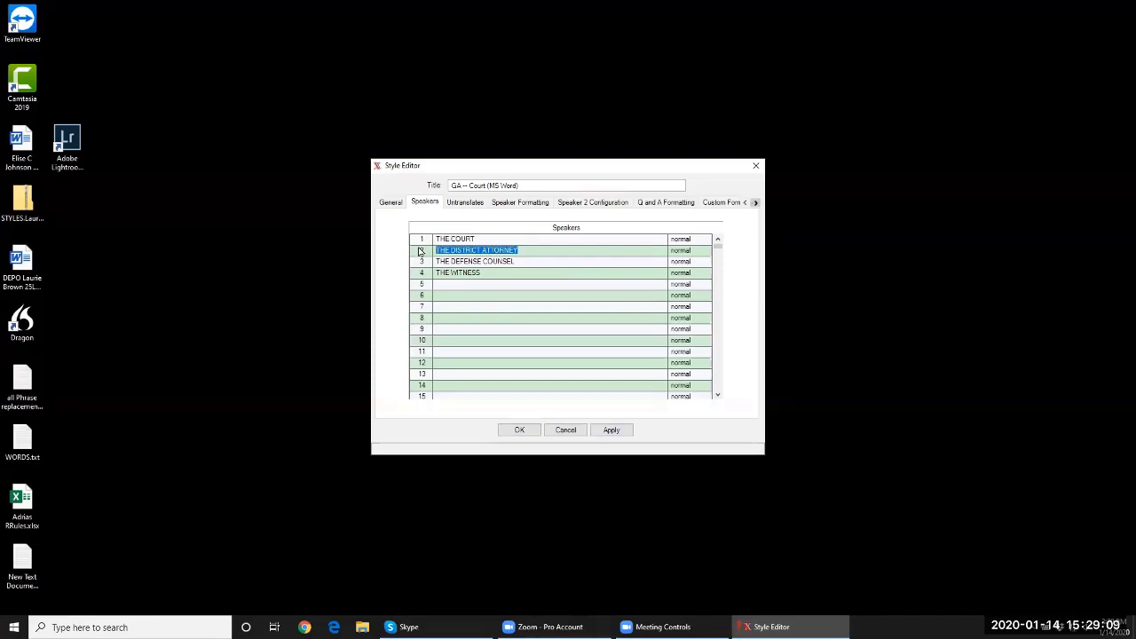
click(461, 285)
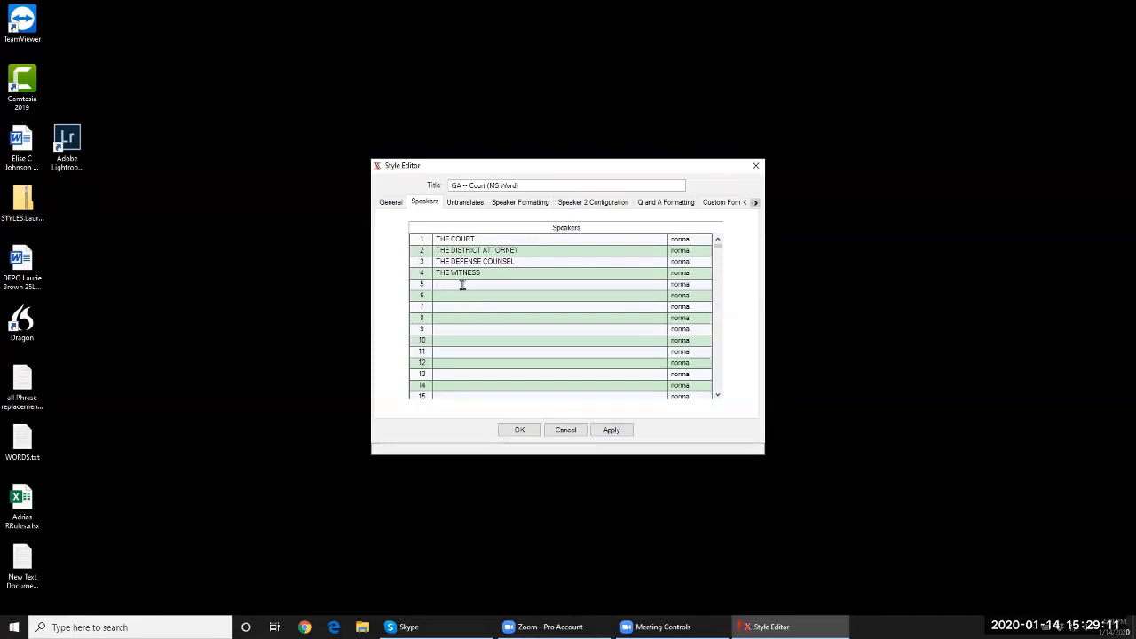
key(ctrl+v)
click(704, 284)
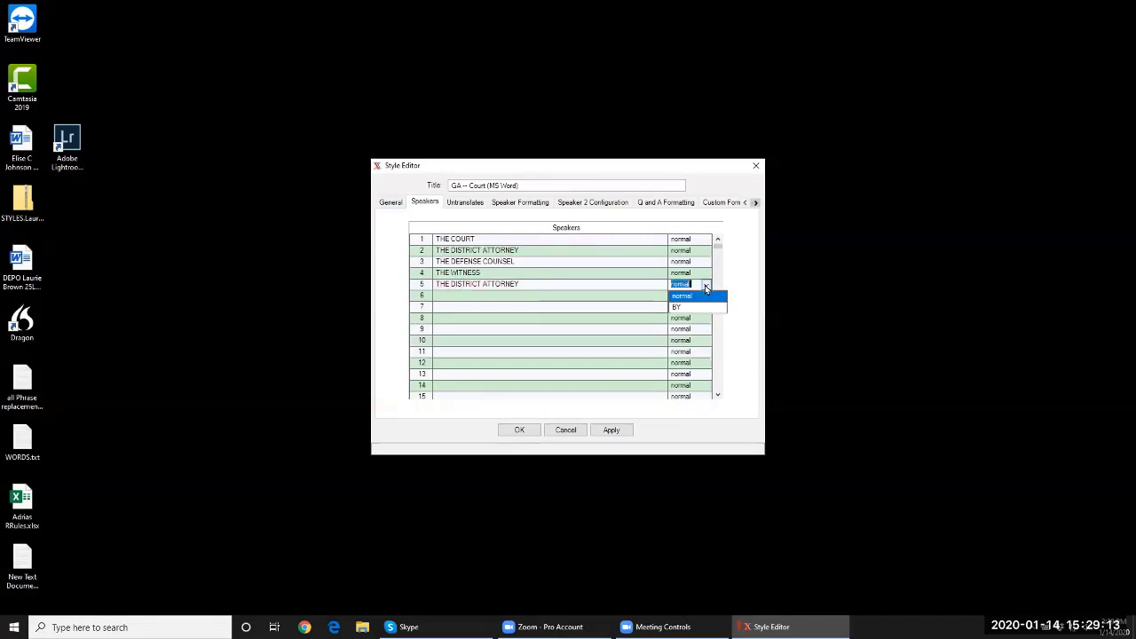
click(687, 308)
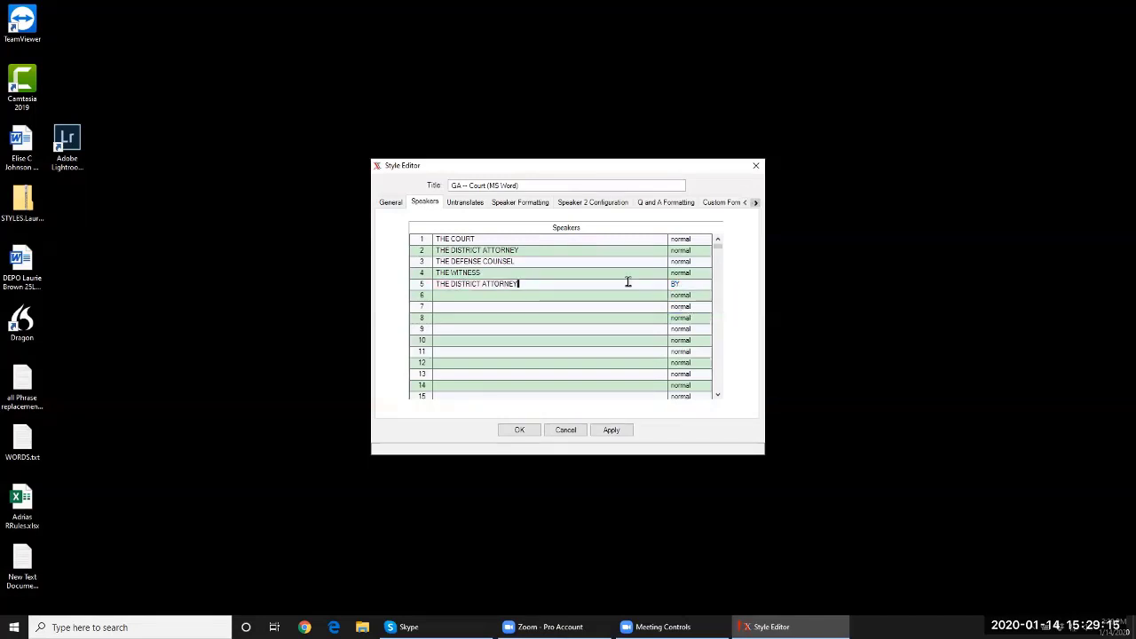
Copy THE DEFENSE COUNSEL into speaker 6 and assign it the BY configuration
click(522, 261)
drag(518, 261, 382, 246)
key(ctrl+c)
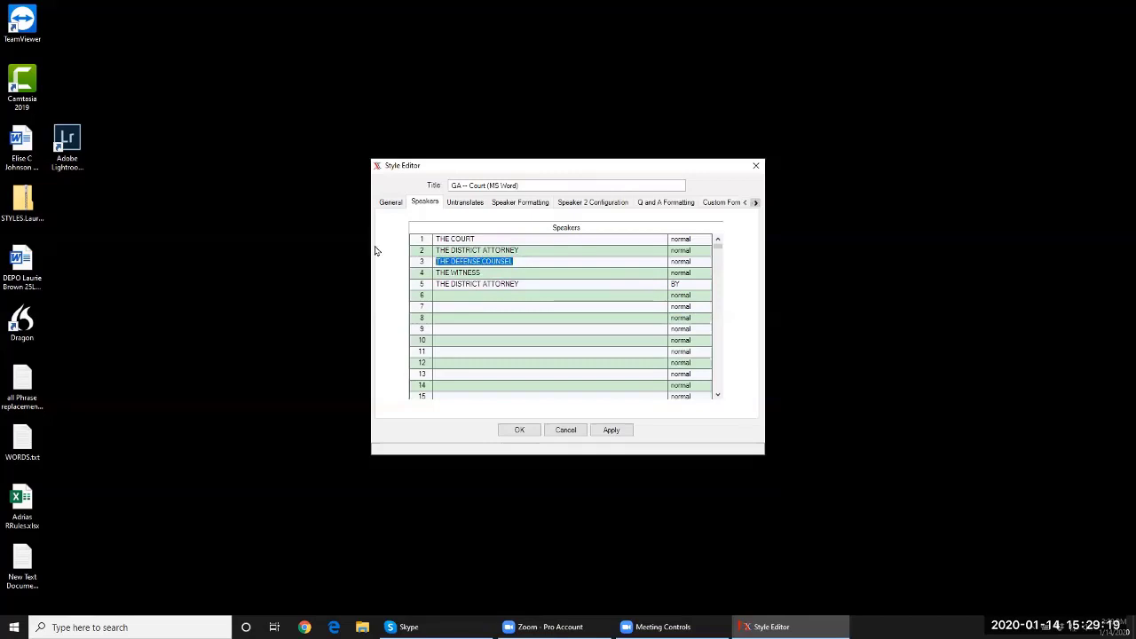
click(467, 294)
key(ctrl+v)
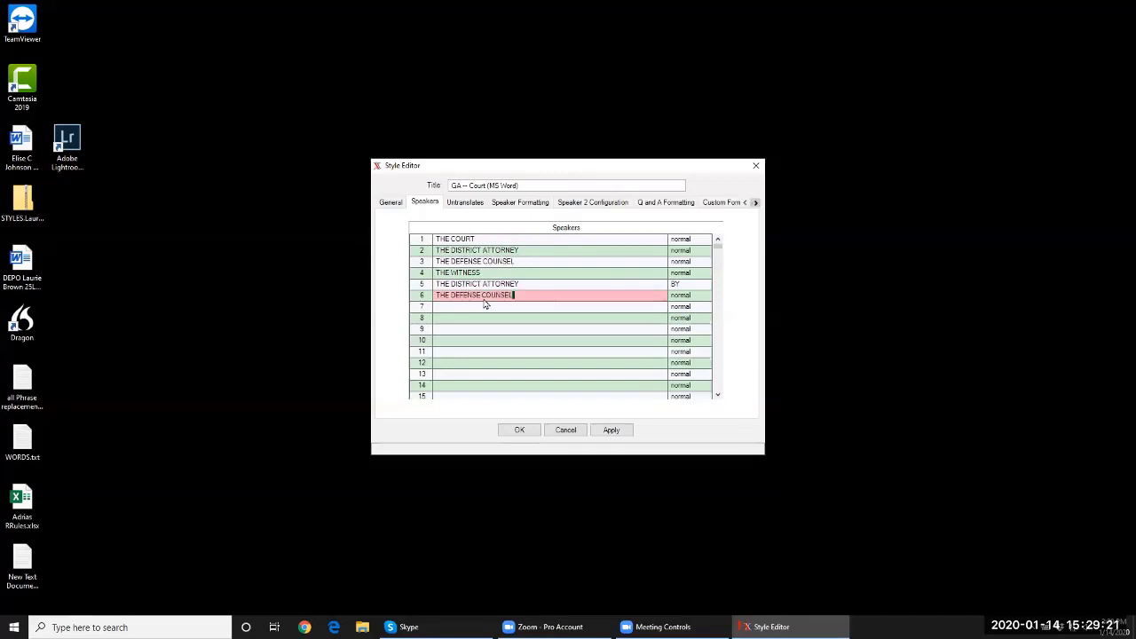
click(706, 296)
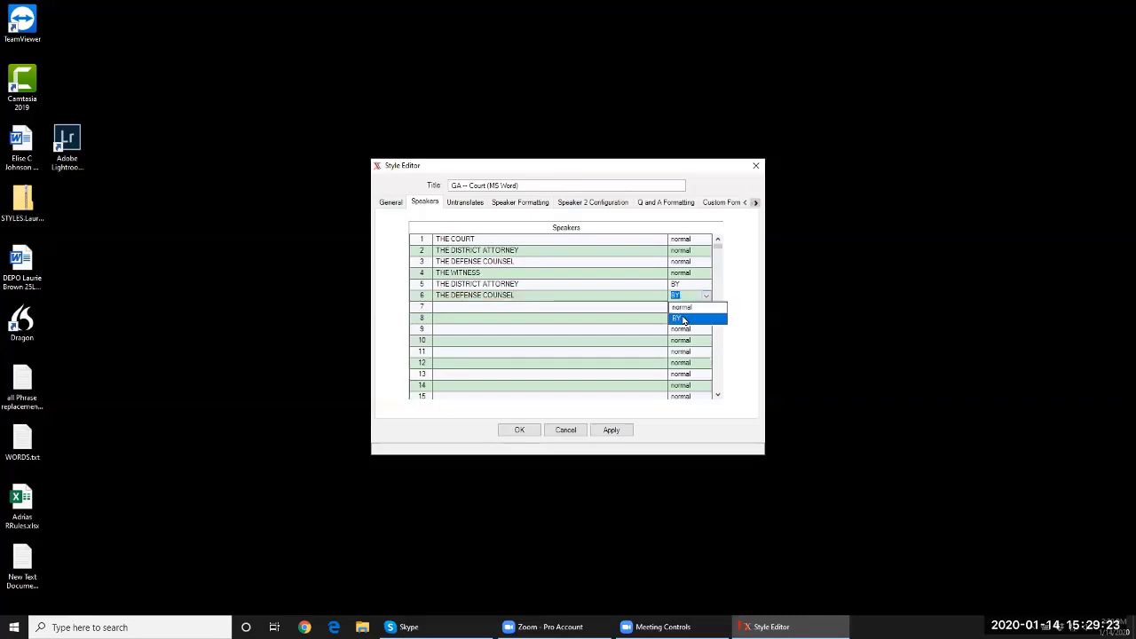
click(681, 319)
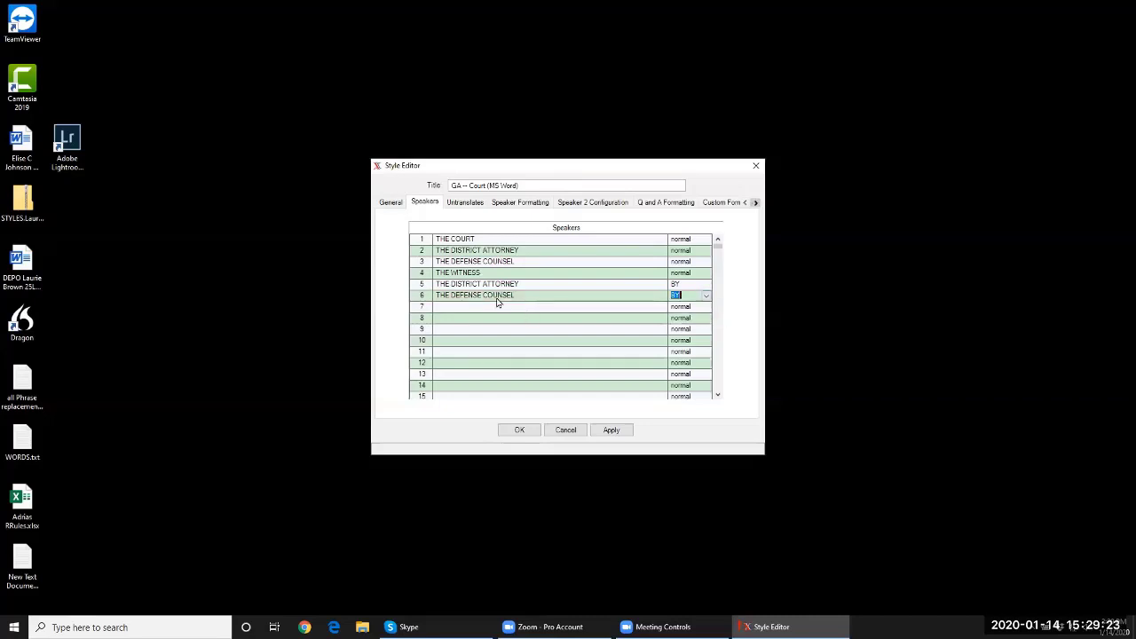
Examine the style's list of untranslates
click(436, 284)
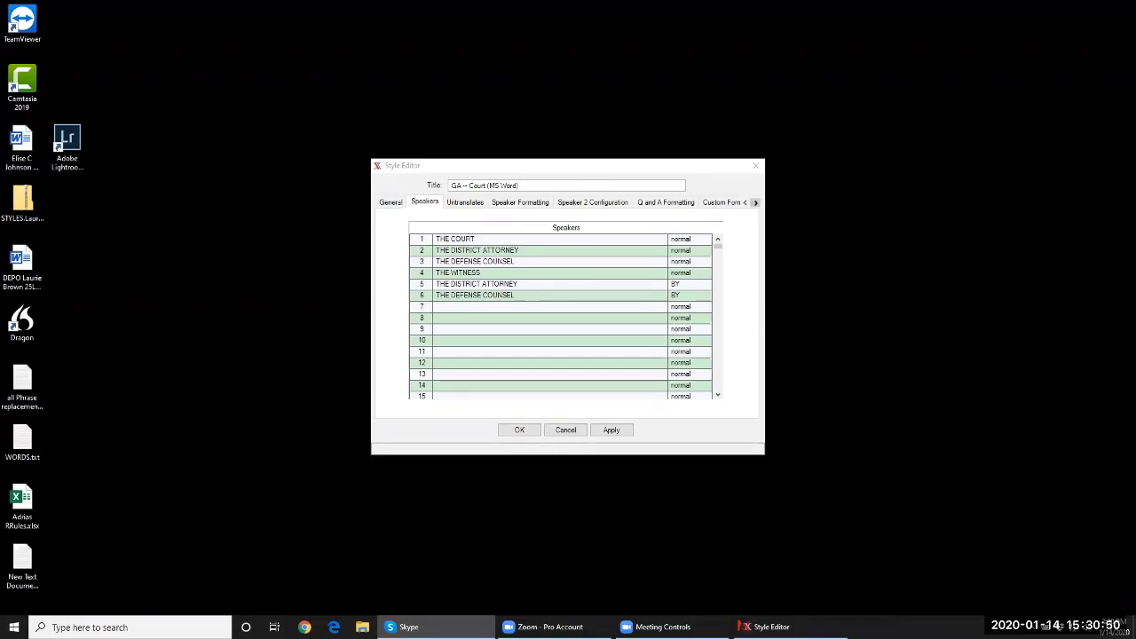
click(464, 202)
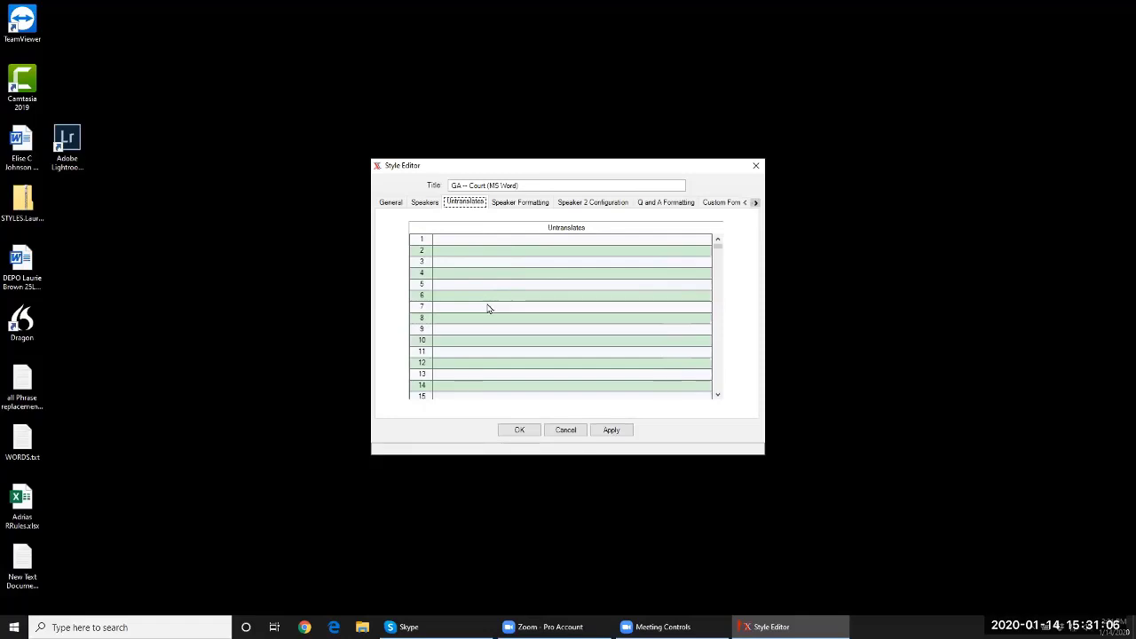
click(472, 240)
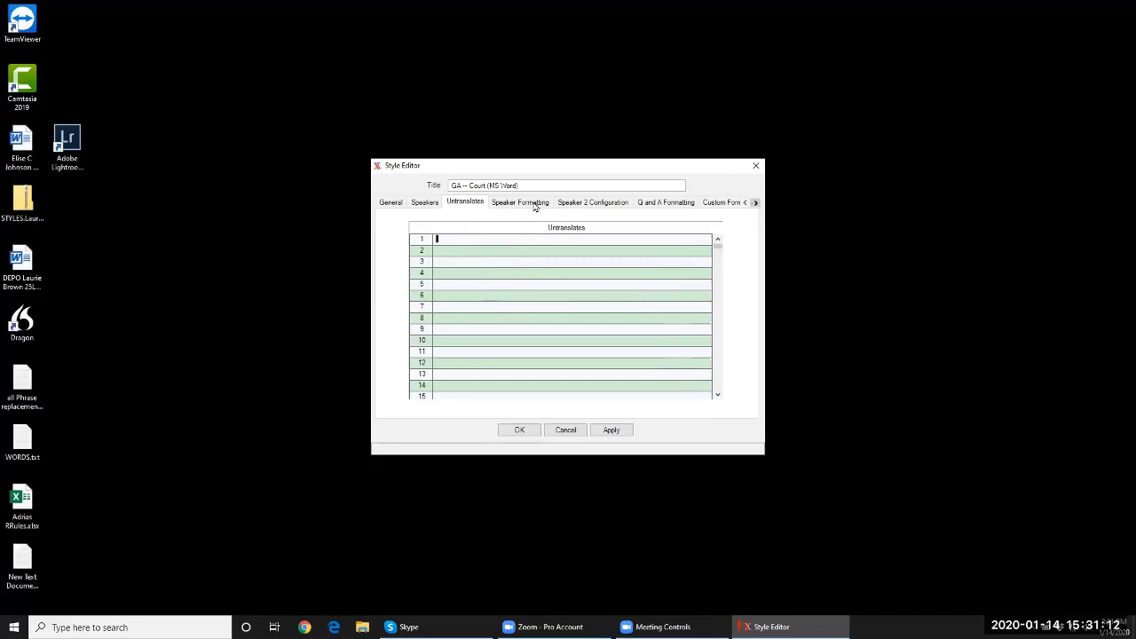
Try two tabs before the speaker name in the speaker formatting and apply the change
click(535, 205)
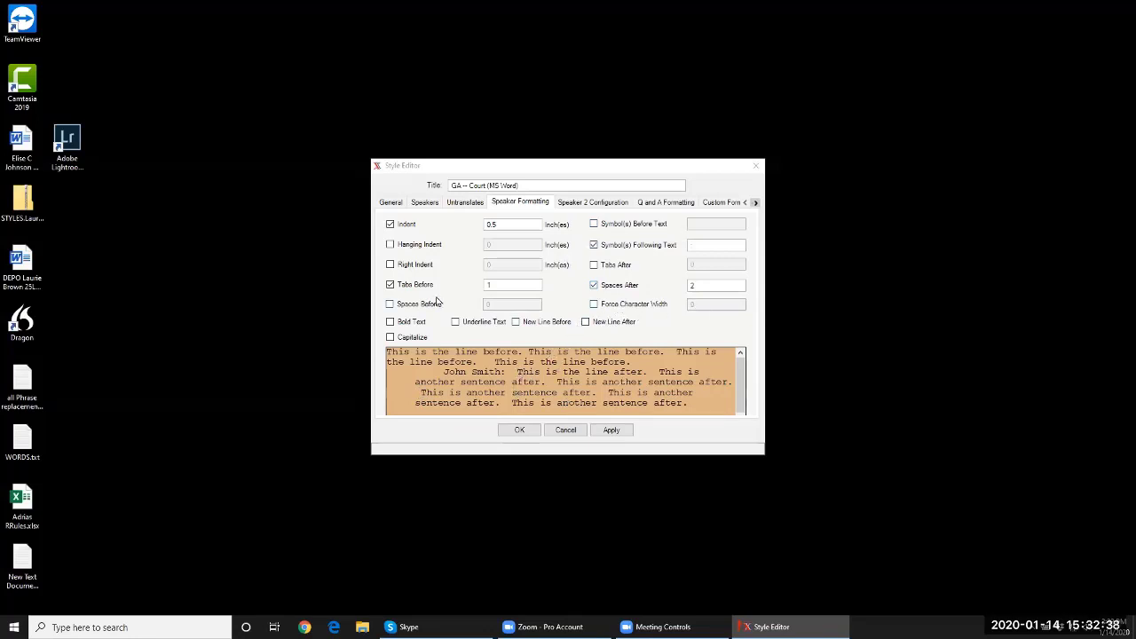
double_click(489, 284)
text(2)
click(614, 430)
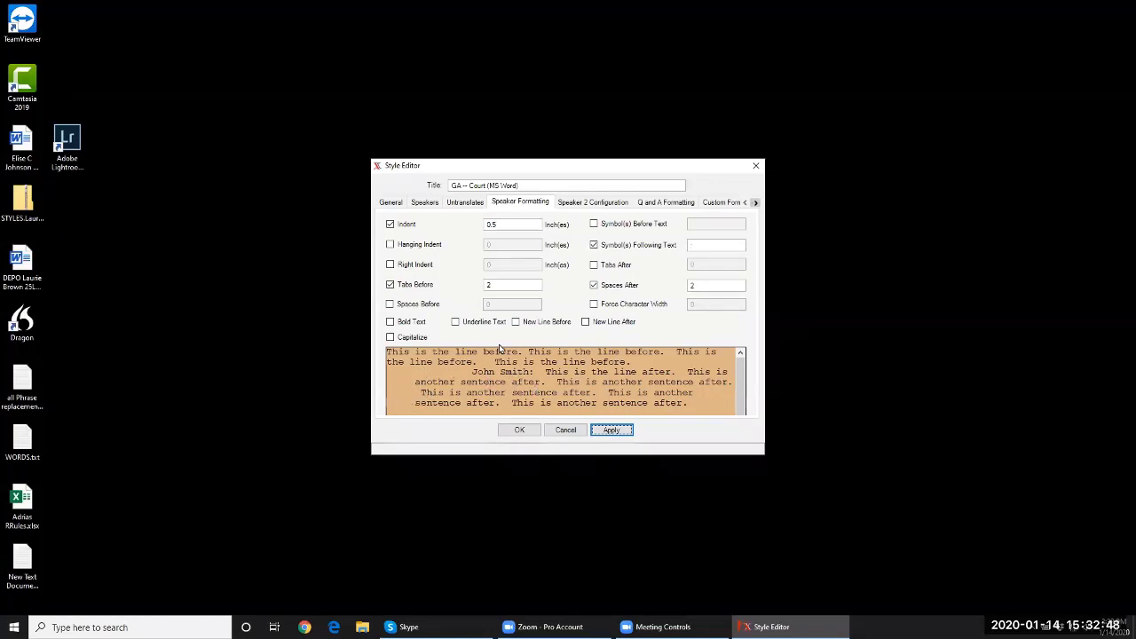
Set the tabs before the speaker name back to 1 and apply the change
double_click(483, 285)
text(1)
click(610, 429)
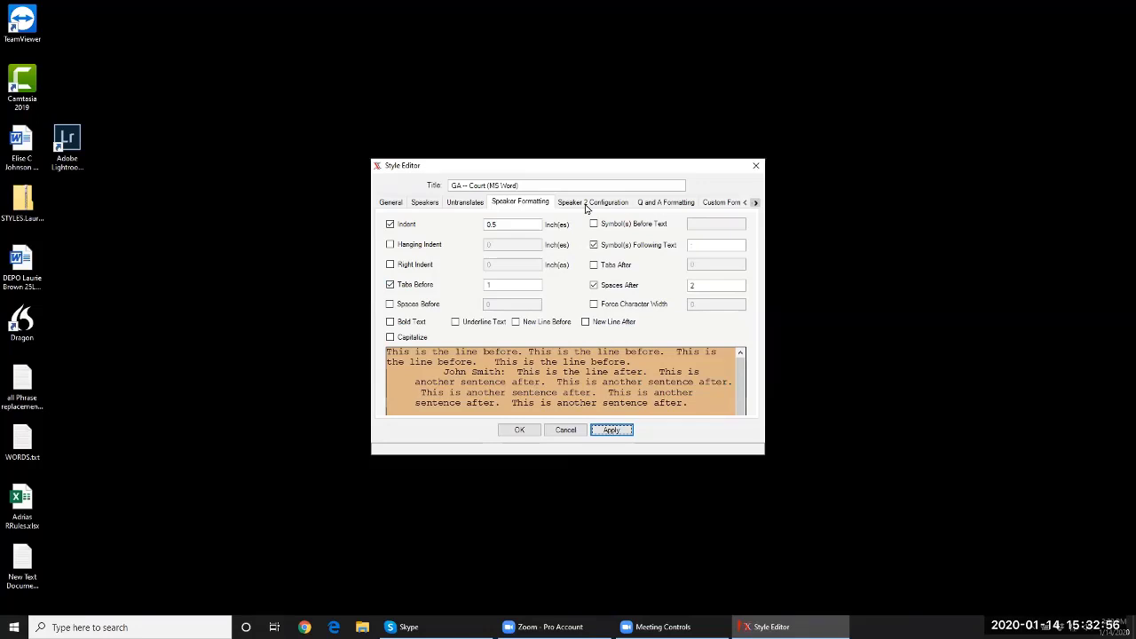
Try adding a period as the symbol following the text in the Q and A formatting and apply it
click(586, 205)
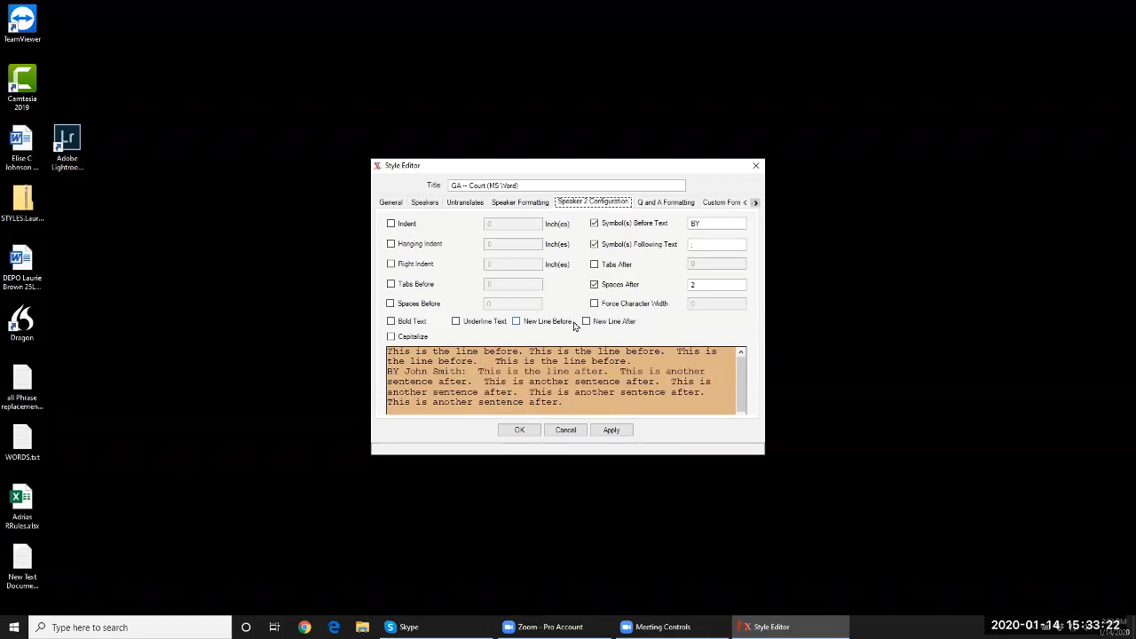
click(663, 203)
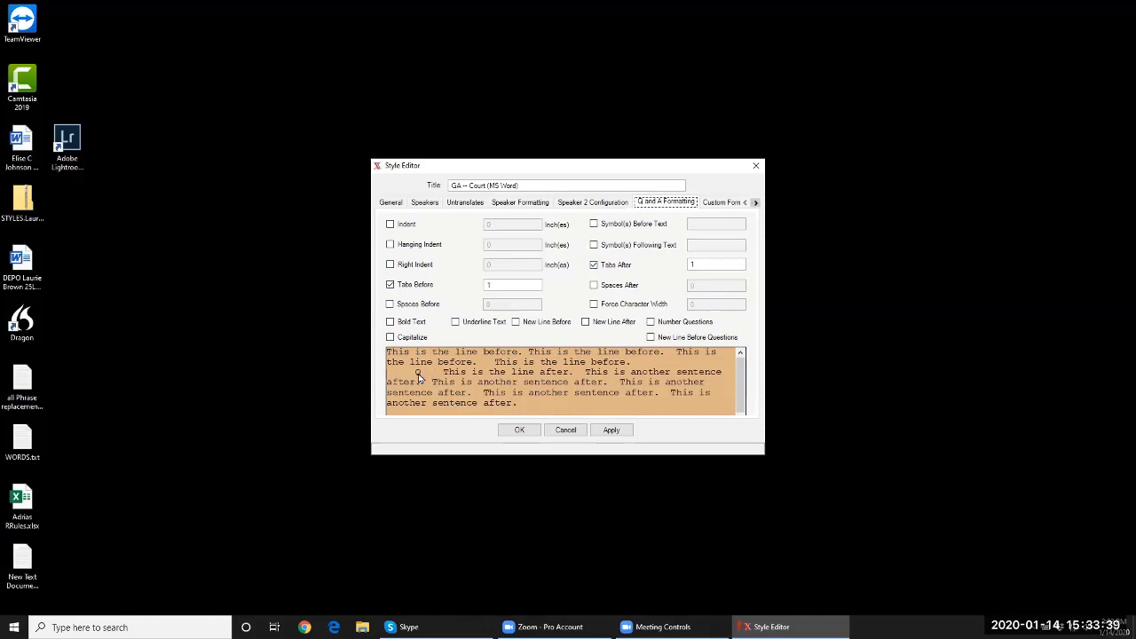
click(594, 245)
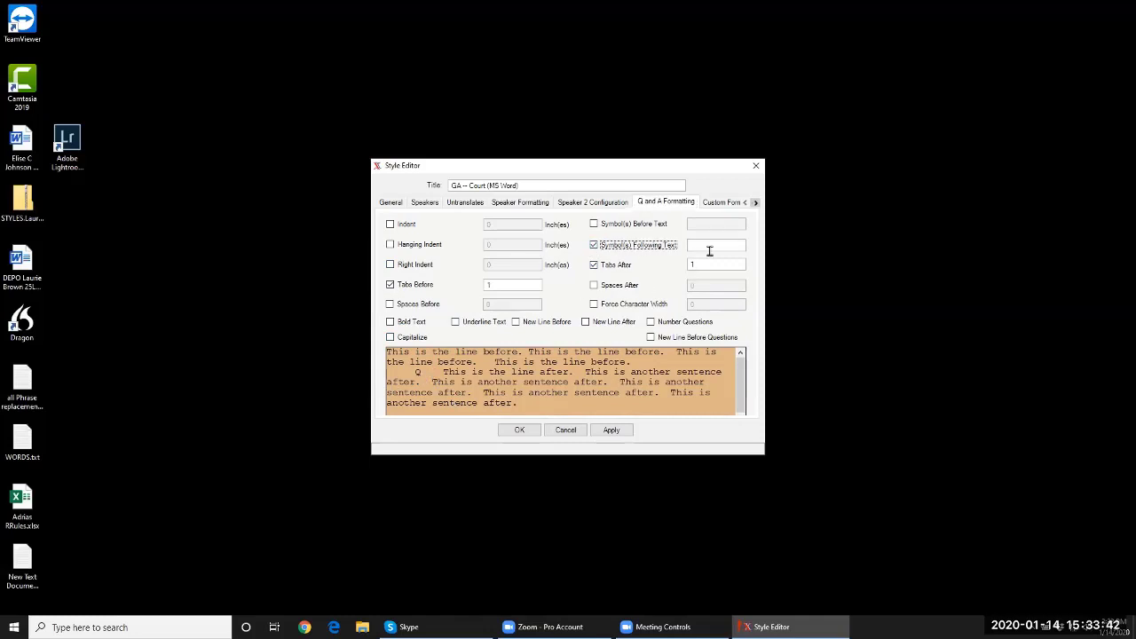
click(705, 246)
click(612, 430)
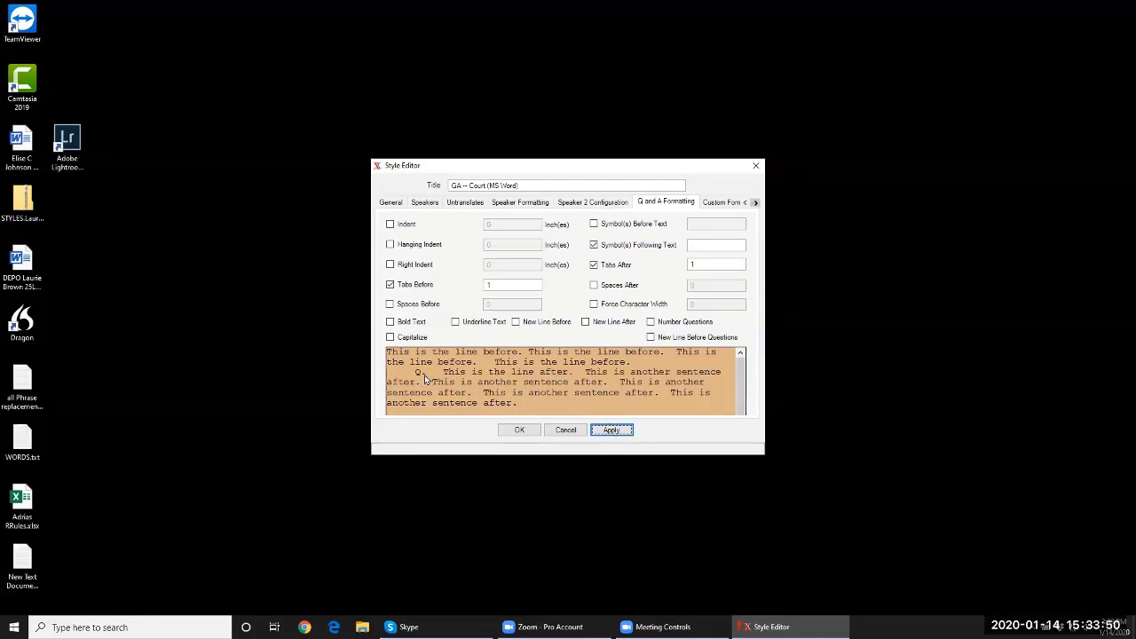
Disable the symbol following the text in the Q and A formatting and apply the change
click(593, 246)
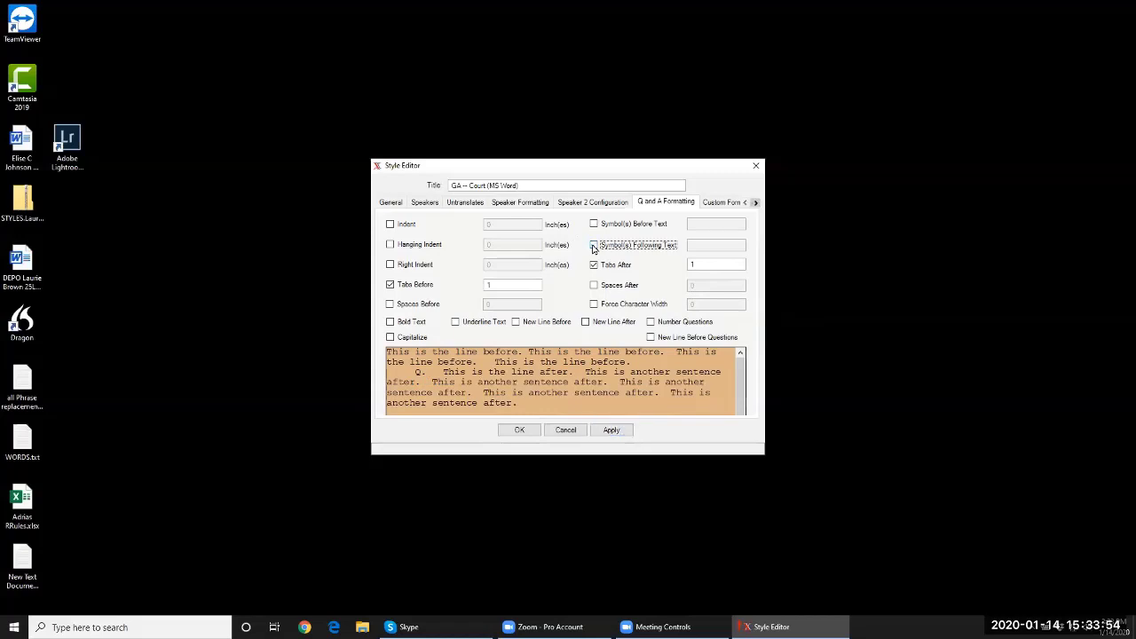
click(611, 431)
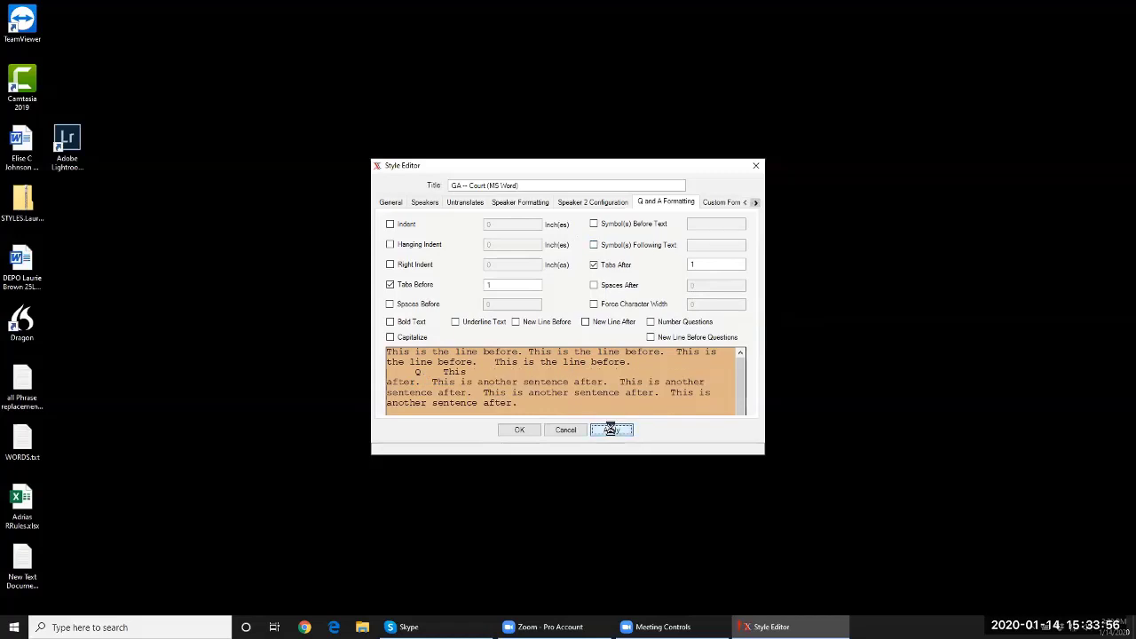
Enter OFF THE RECORD as the custom text of the first custom formatting
click(721, 202)
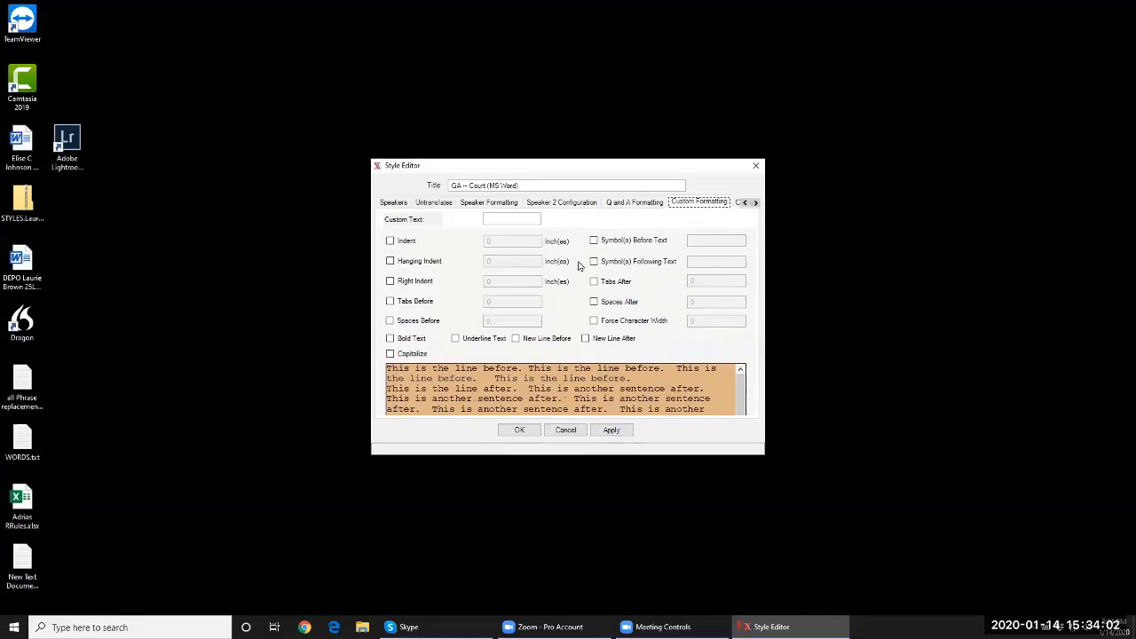
click(494, 217)
text(9)
text(9)
text(()
text(OFF THE R)
text(ECORD)
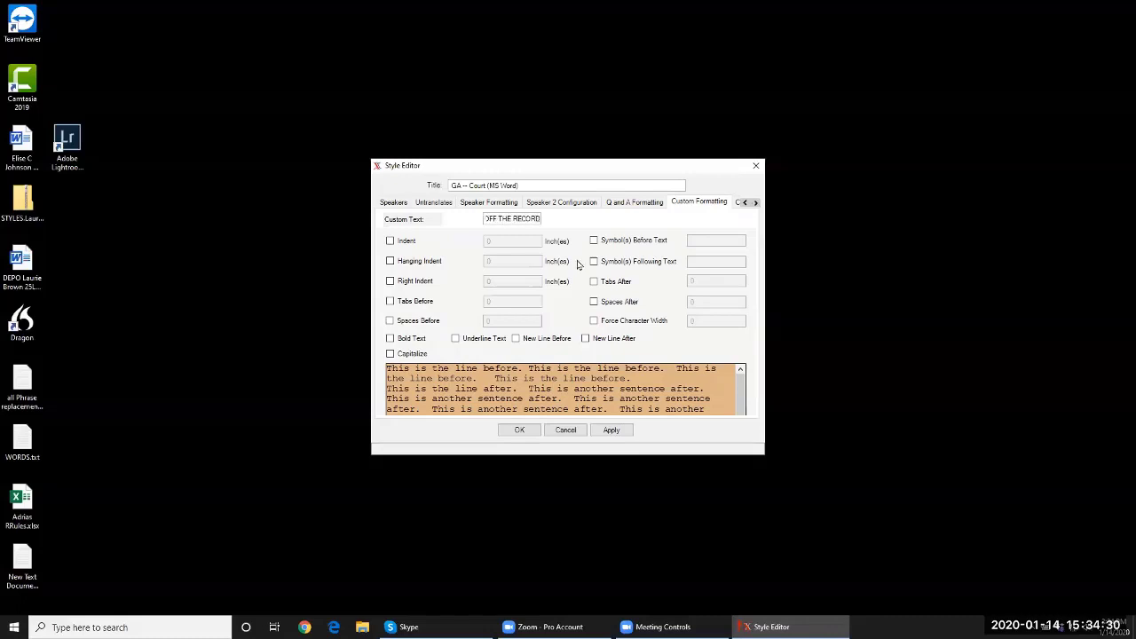
Enclose the OFF THE RECORD text in parentheses by enabling "(" before and ")" following it
click(593, 243)
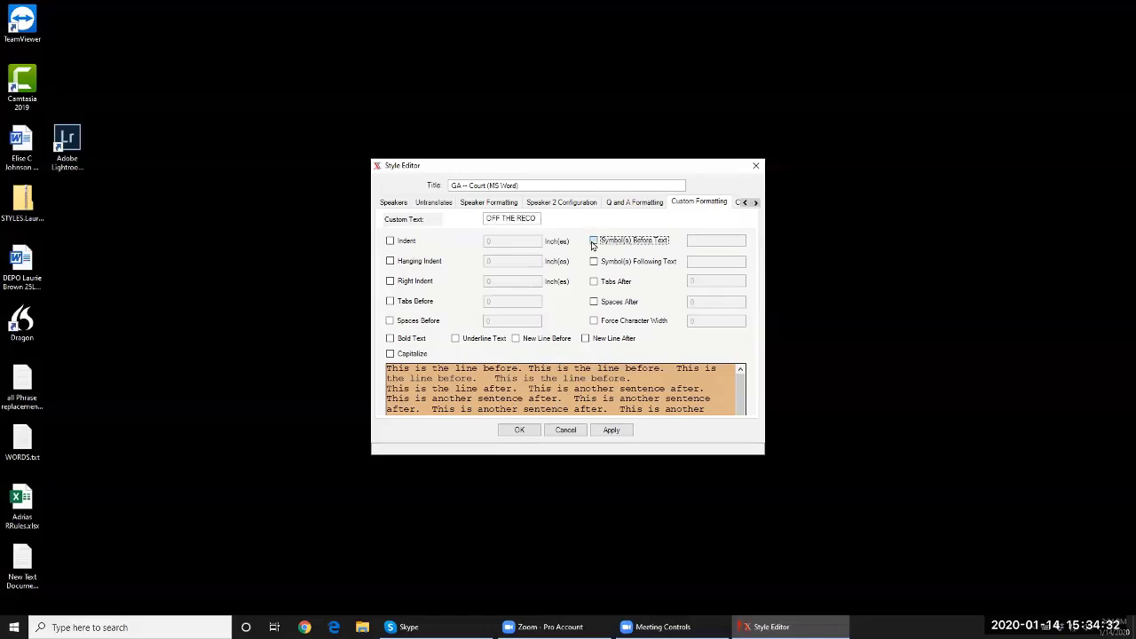
click(593, 265)
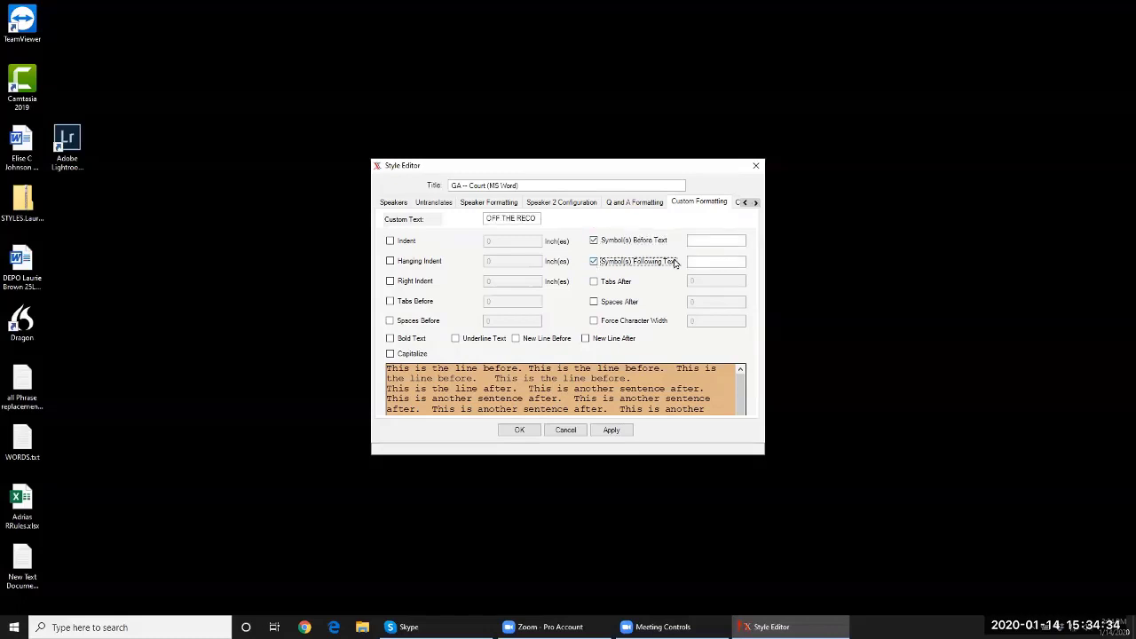
click(693, 241)
click(705, 258)
text())
Enable two tabs before the OFF THE RECORD text and apply the formatting
click(391, 301)
drag(496, 302, 447, 303)
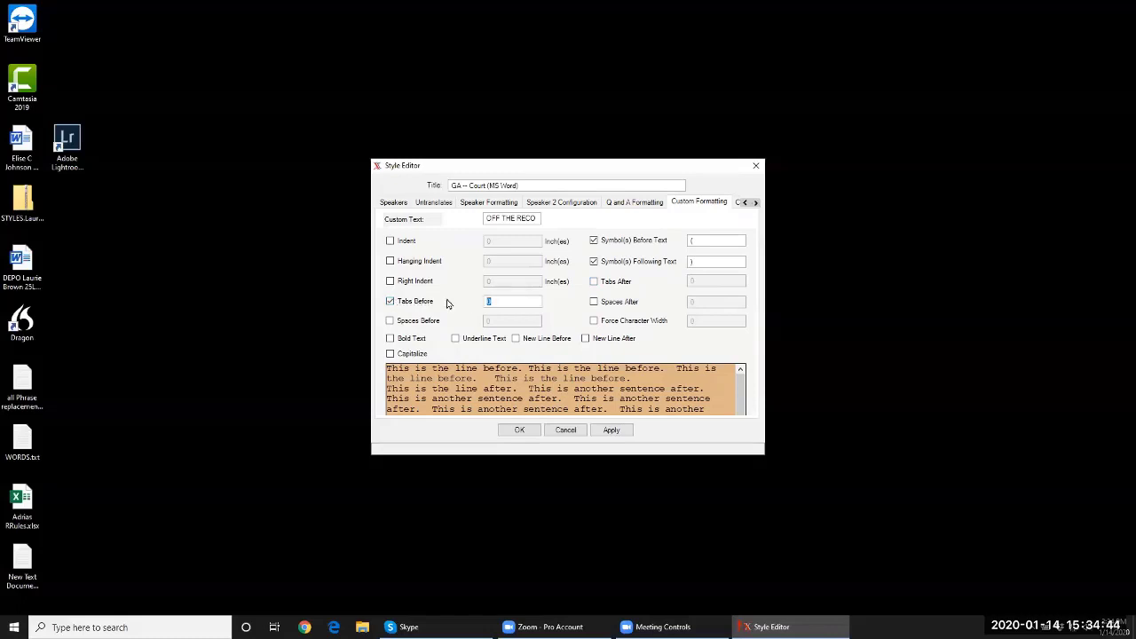
text(2)
click(612, 429)
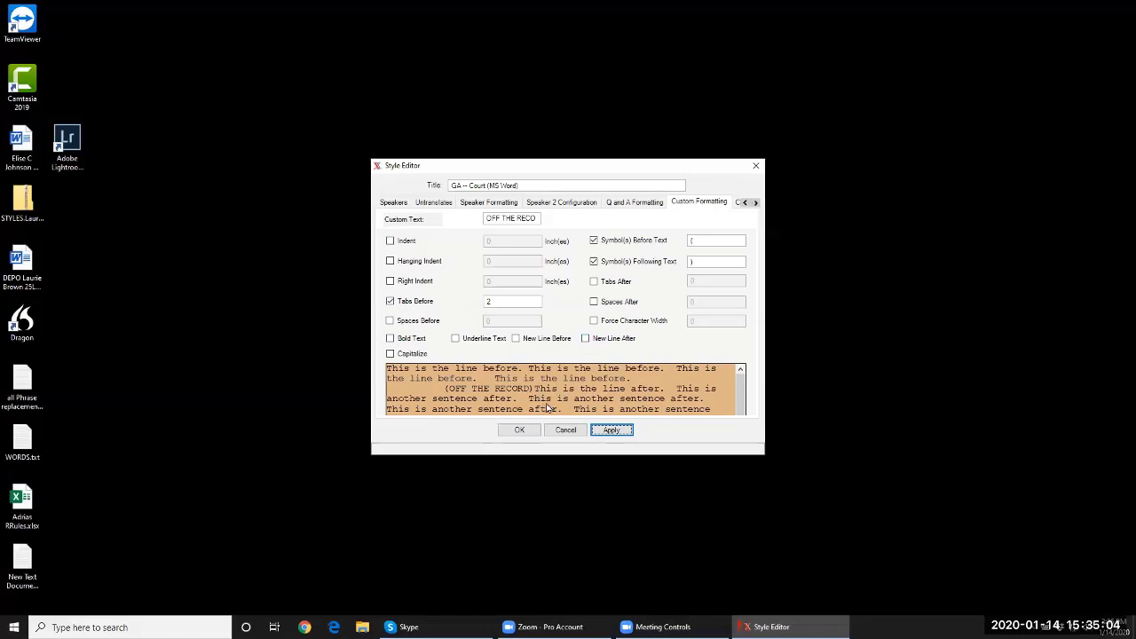
Enter RESUMING as the custom text of the Custom 2 formatting
click(572, 203)
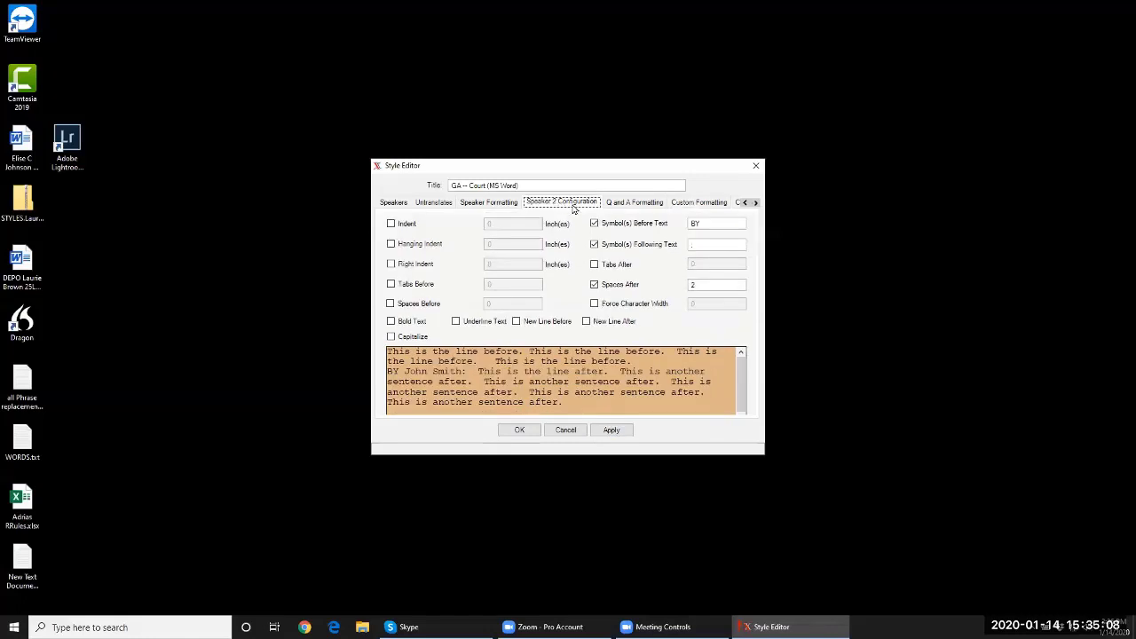
click(755, 202)
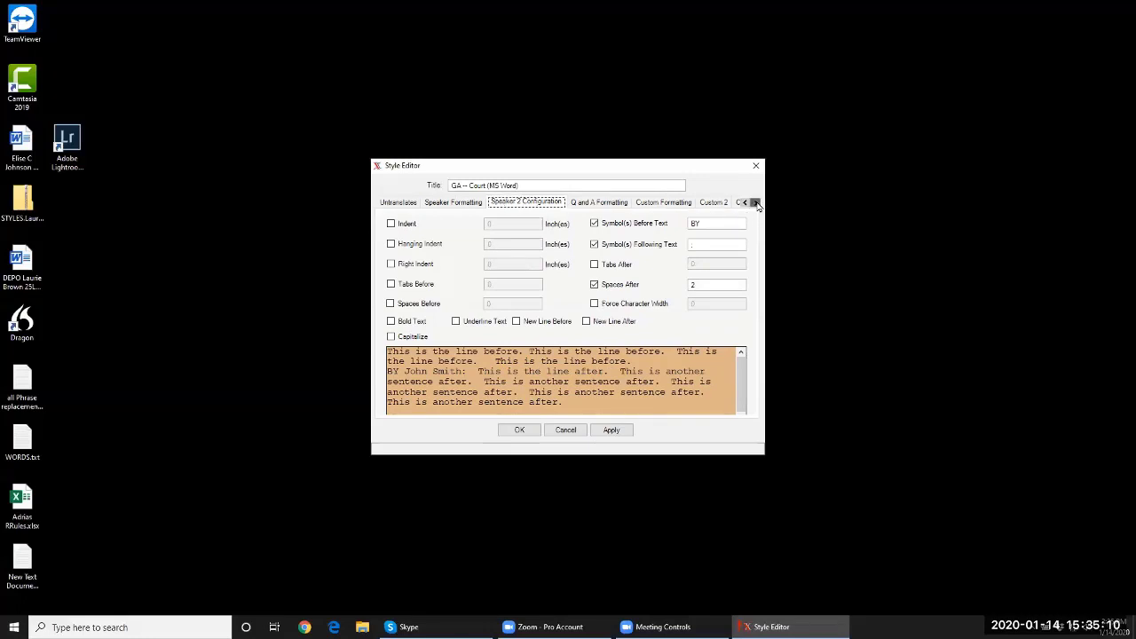
click(755, 203)
click(756, 203)
click(755, 202)
click(524, 203)
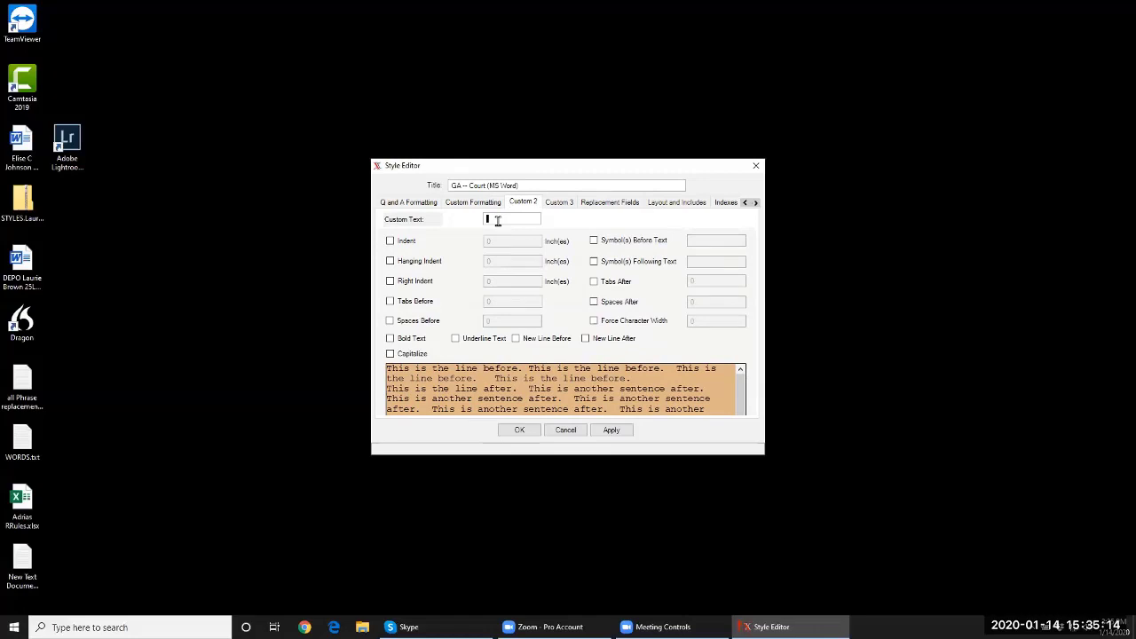
text(RESUMIN)
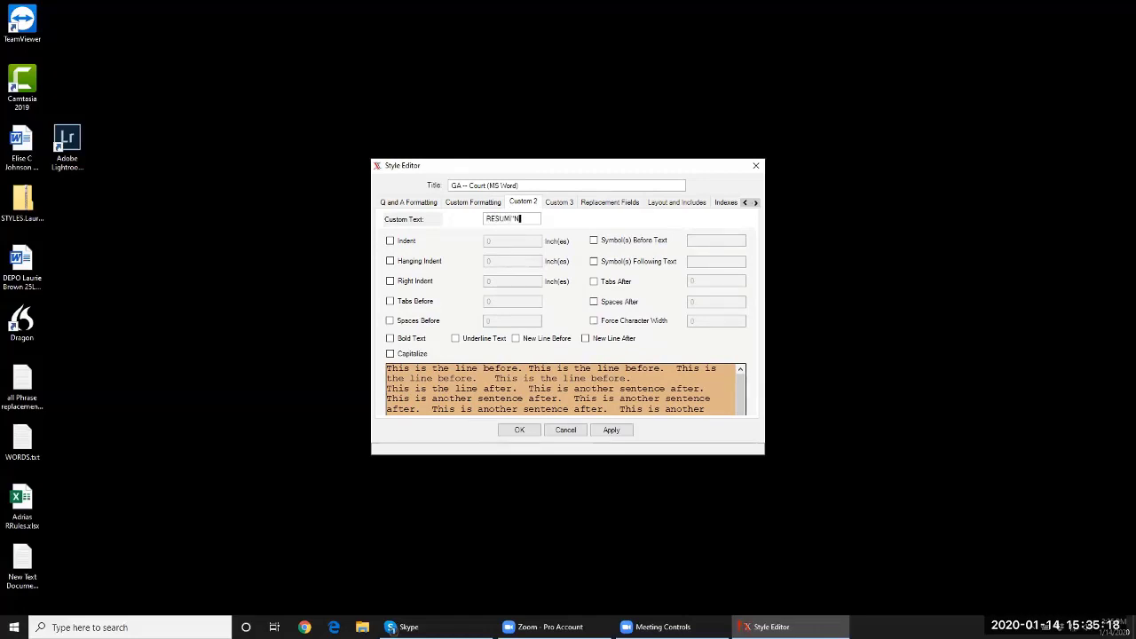
key(BackSpace)
key(BackSpace)
text(ING)
Enclose the RESUMING text in parentheses by enabling "(" before and ")" following it
click(650, 242)
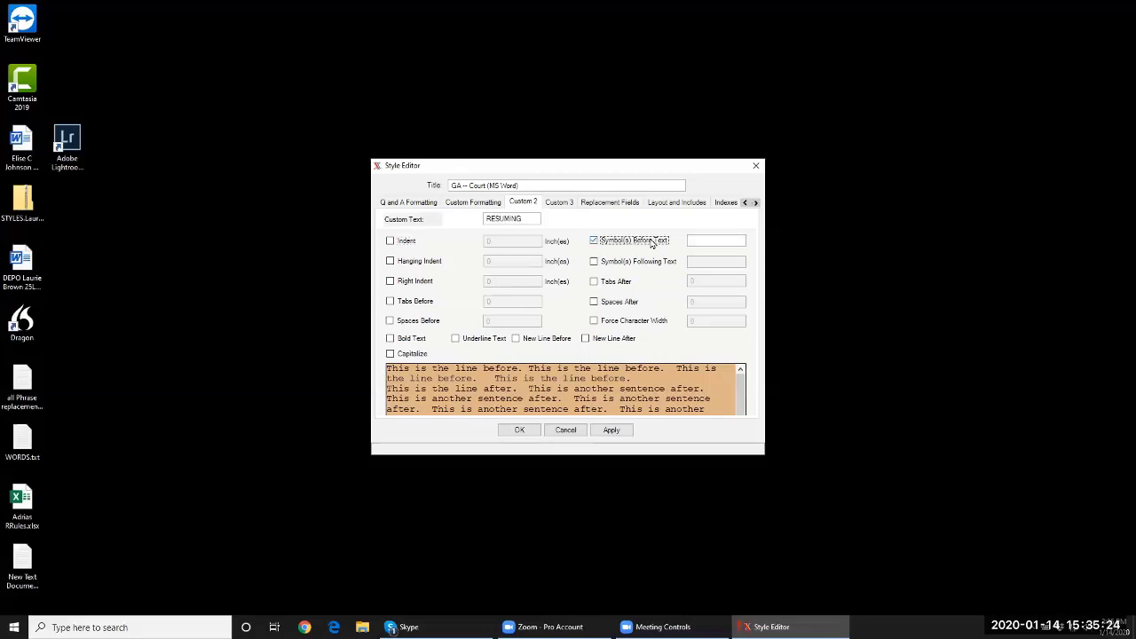
click(705, 242)
text(()
click(595, 262)
click(701, 260)
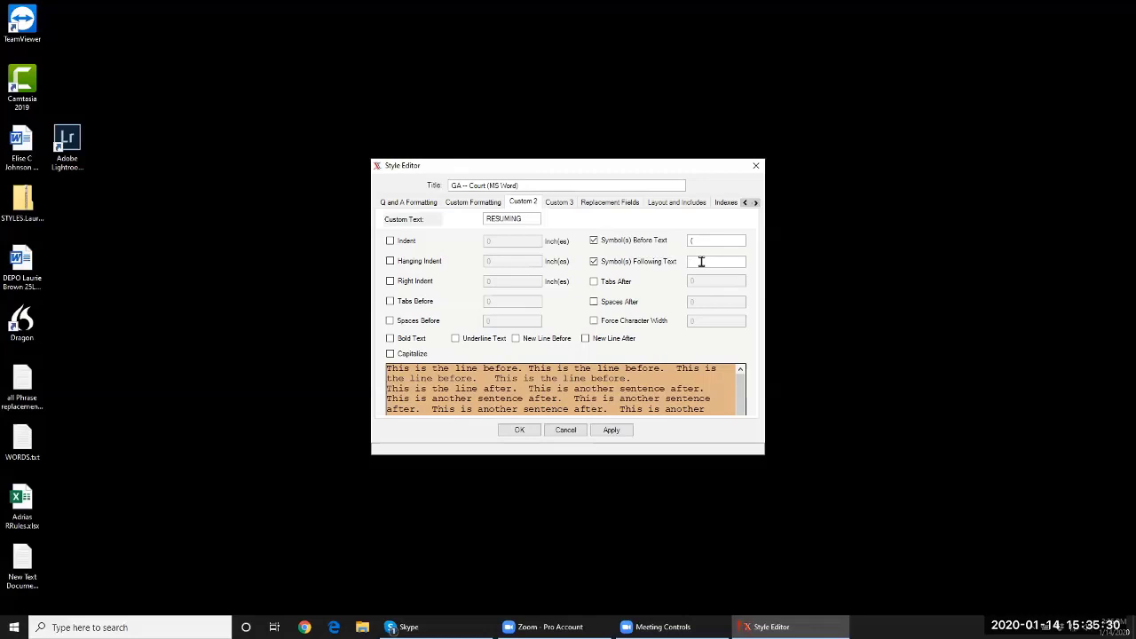
text())
Enable two tabs before the RESUMING text and apply the Custom 2 formatting
click(390, 301)
double_click(500, 301)
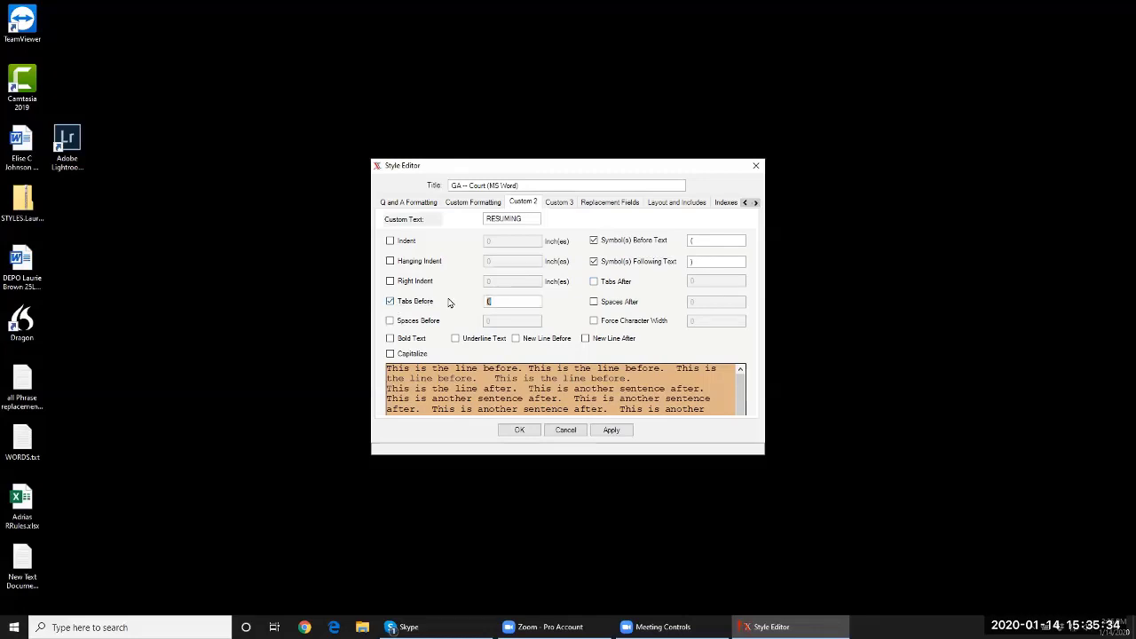
text(2)
click(611, 430)
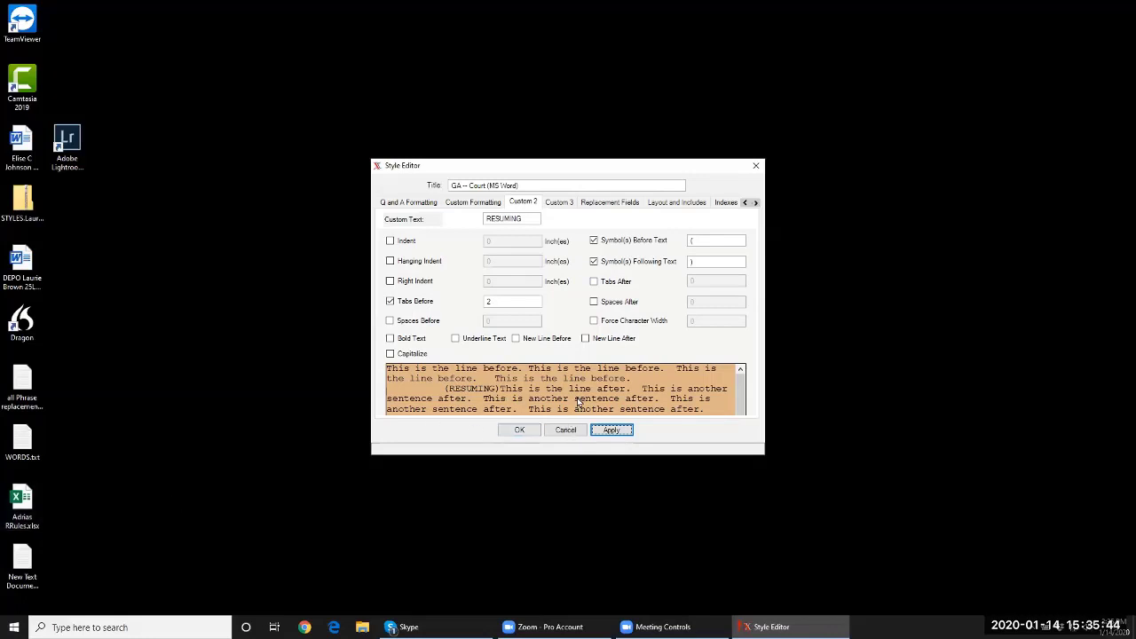
Enter "WITNESS AND COUNSEL CONFERRED." as the custom text of the Custom 3 formatting
click(563, 203)
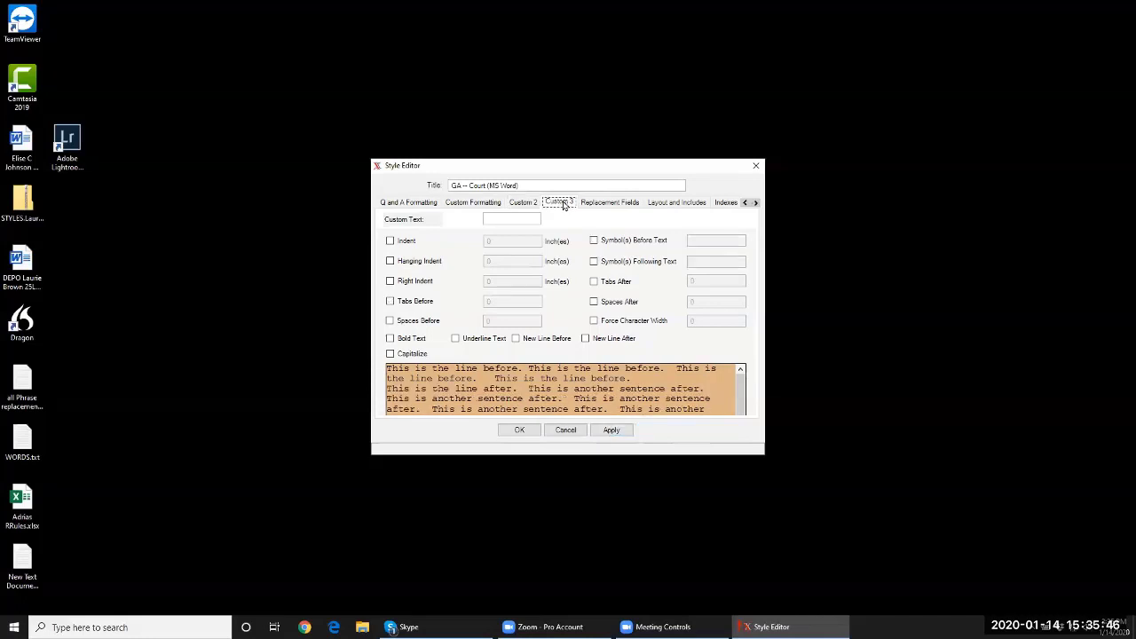
click(496, 218)
text(ITNESS A)
text(ND CO)
text(UNSEL)
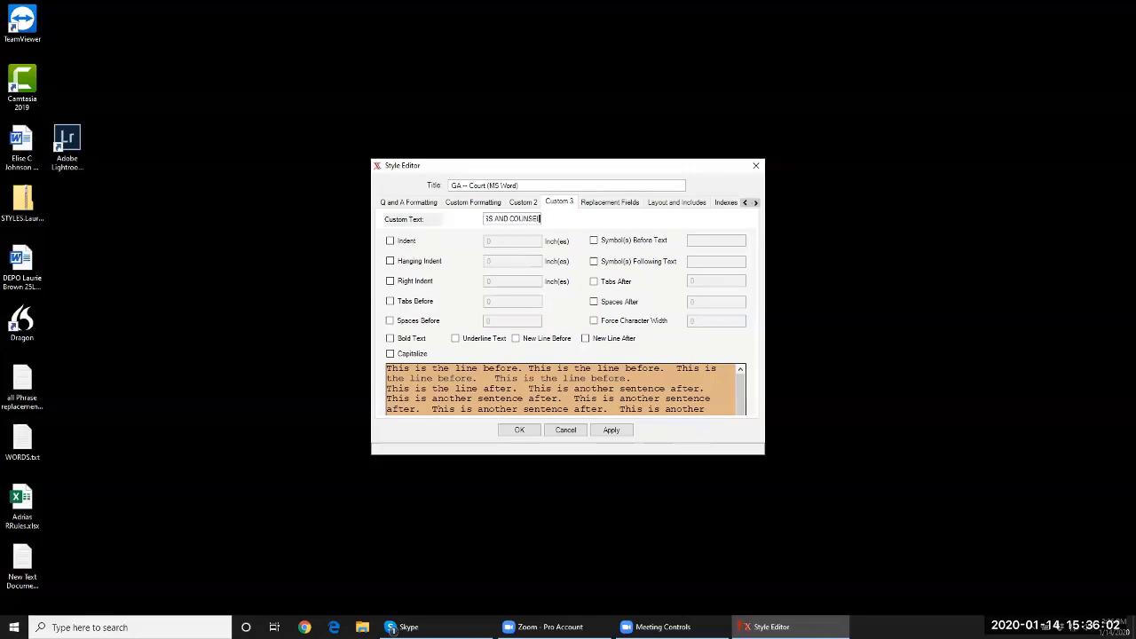
text( CONFERRED.)
Enclose the witness and counsel text in parentheses by enabling "(" before and ")" following it
click(593, 241)
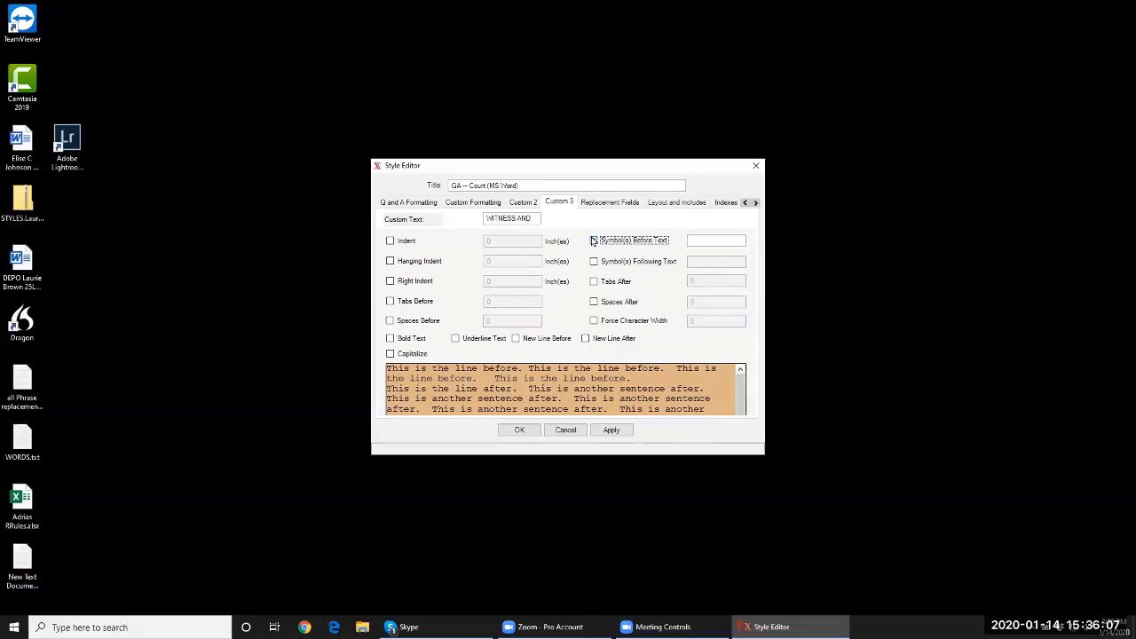
click(693, 240)
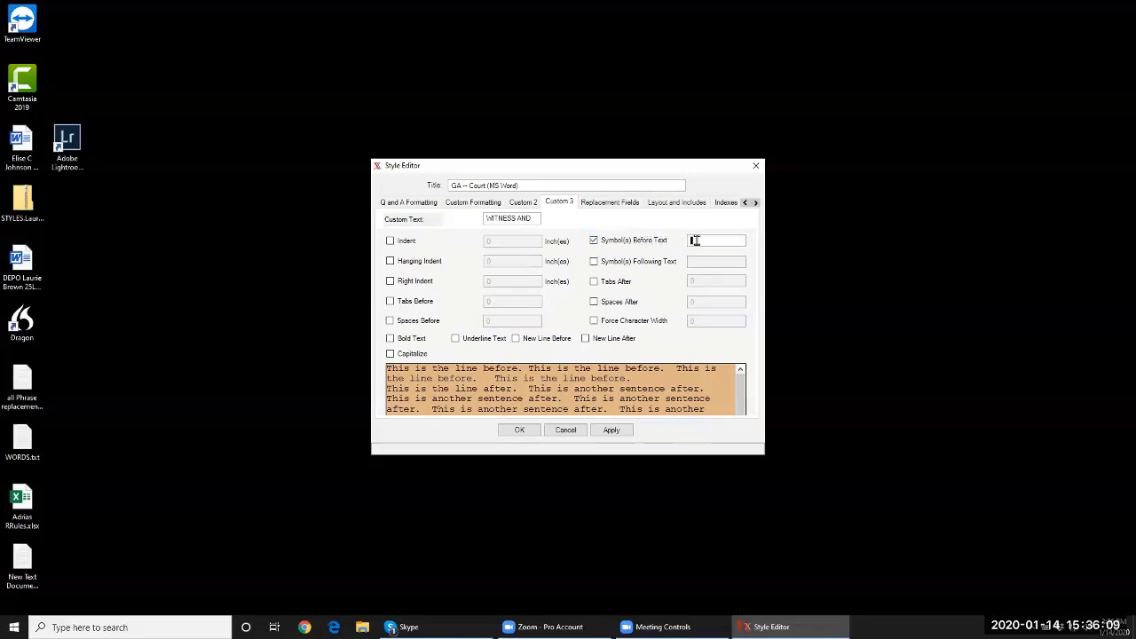
click(594, 260)
click(696, 261)
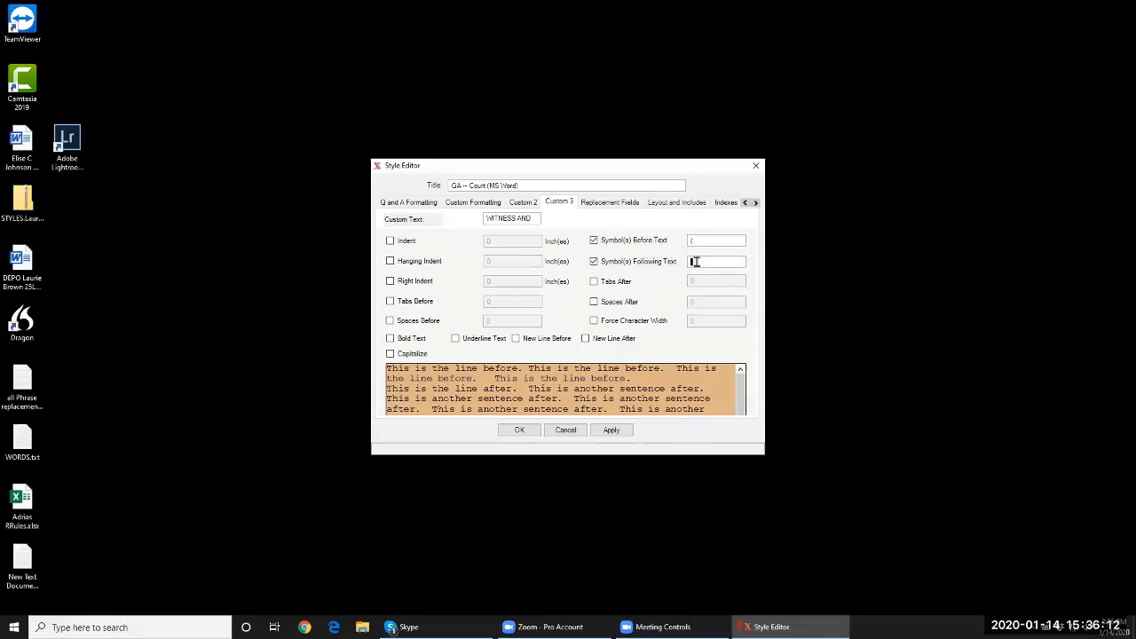
text())
Enable two tabs before the witness and counsel text and apply the Custom 3 formatting
click(423, 303)
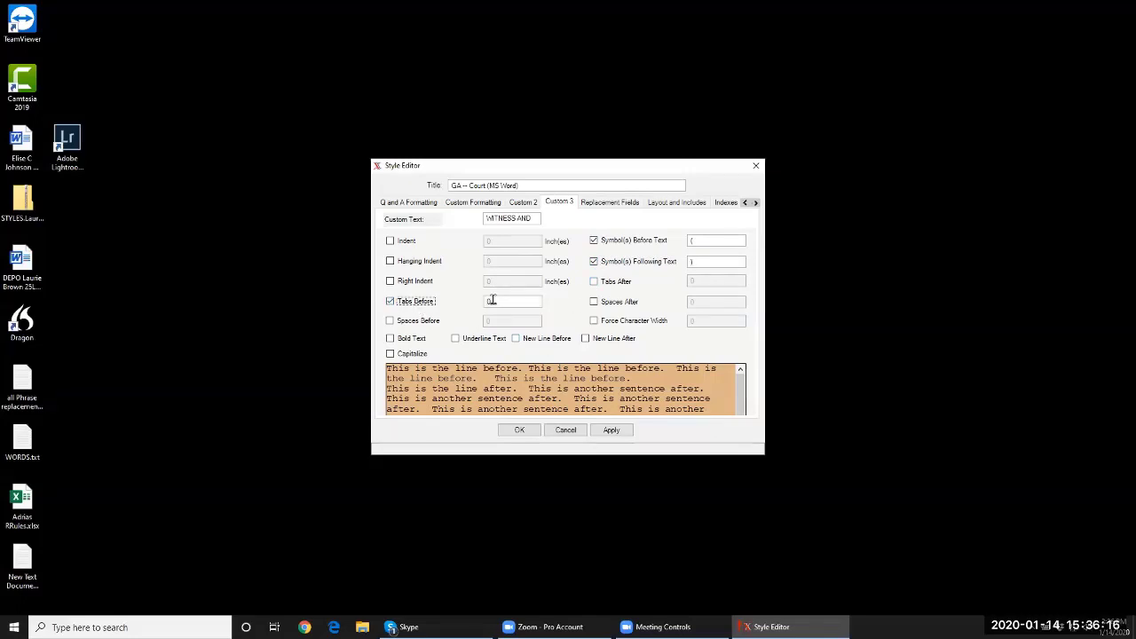
text(2)
click(606, 430)
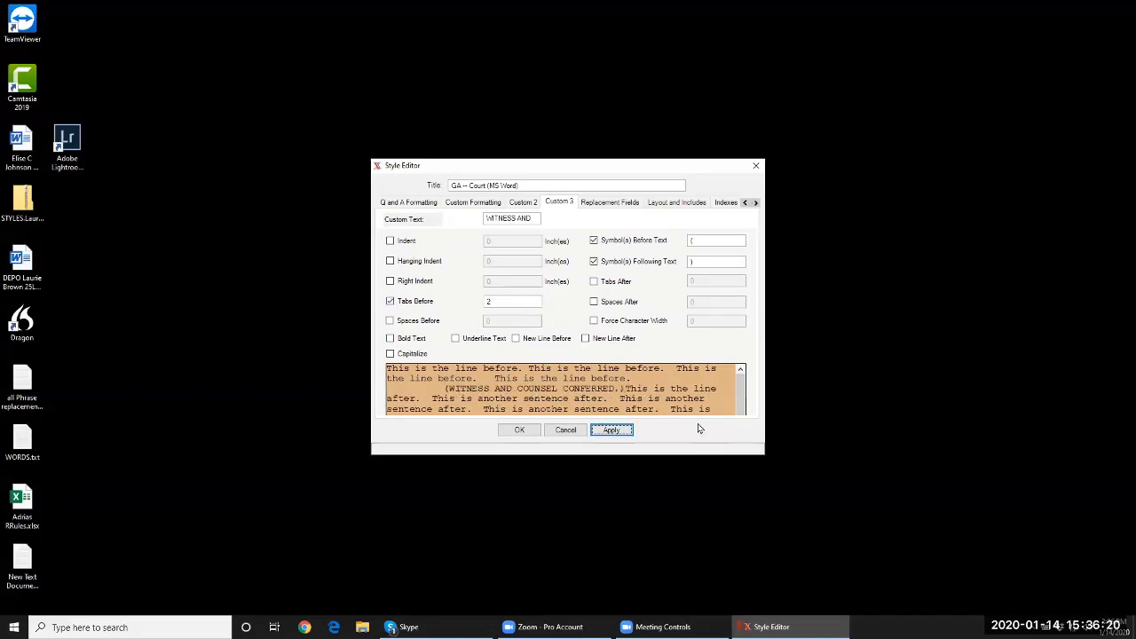
Bring up the style's replacement fields, then switch to File Explorer and open the sample deposition PDF in Adobe Acrobat
click(613, 204)
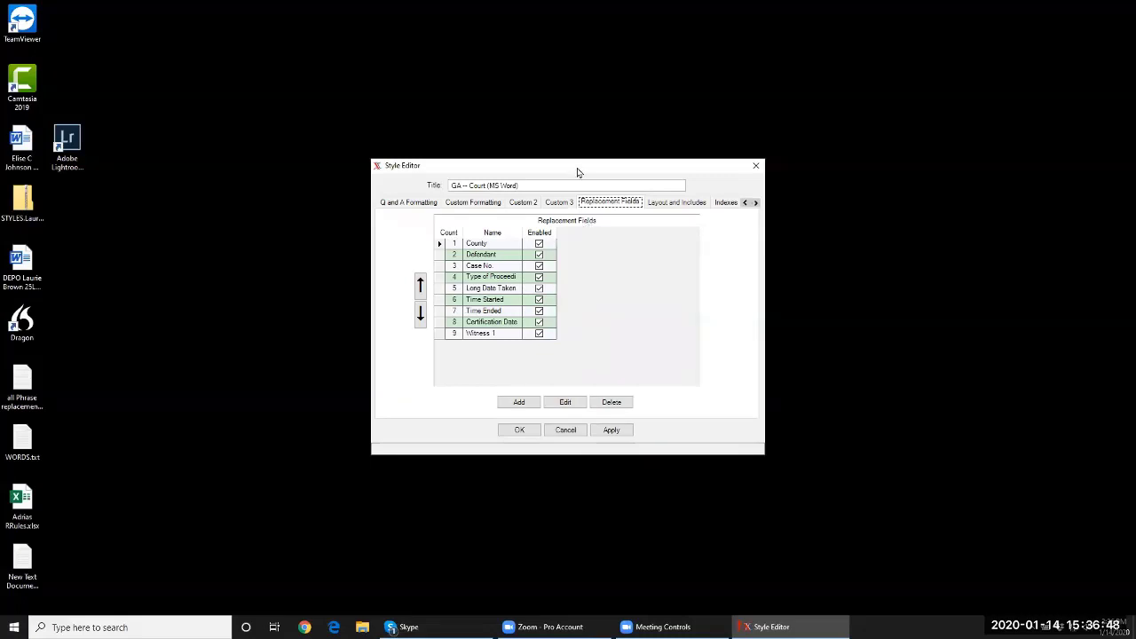
drag(577, 172, 928, 181)
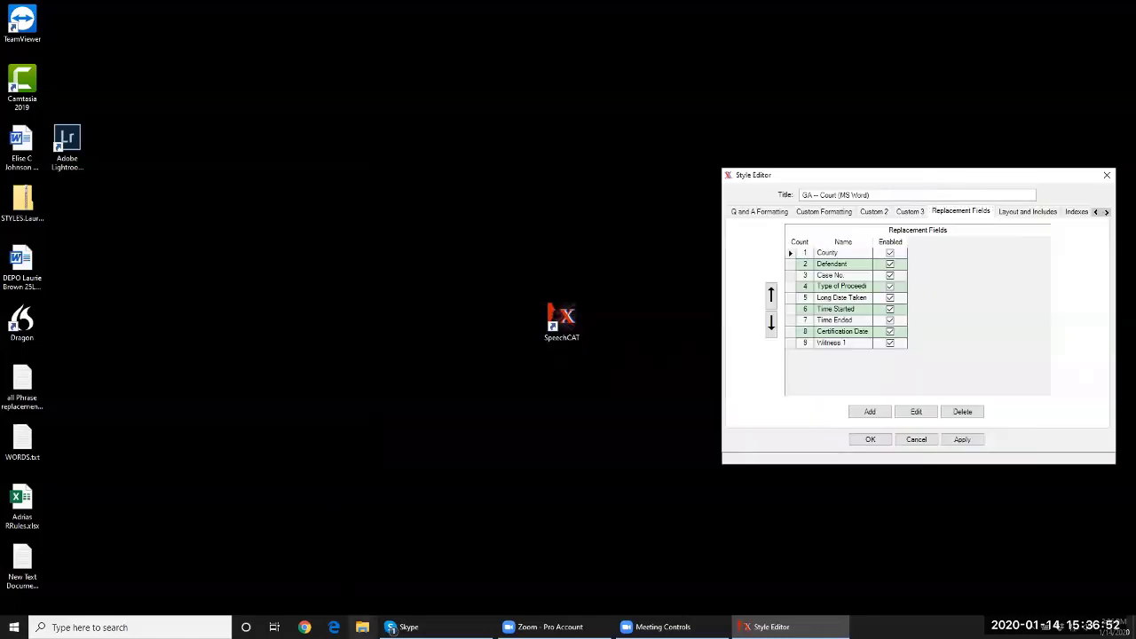
click(362, 626)
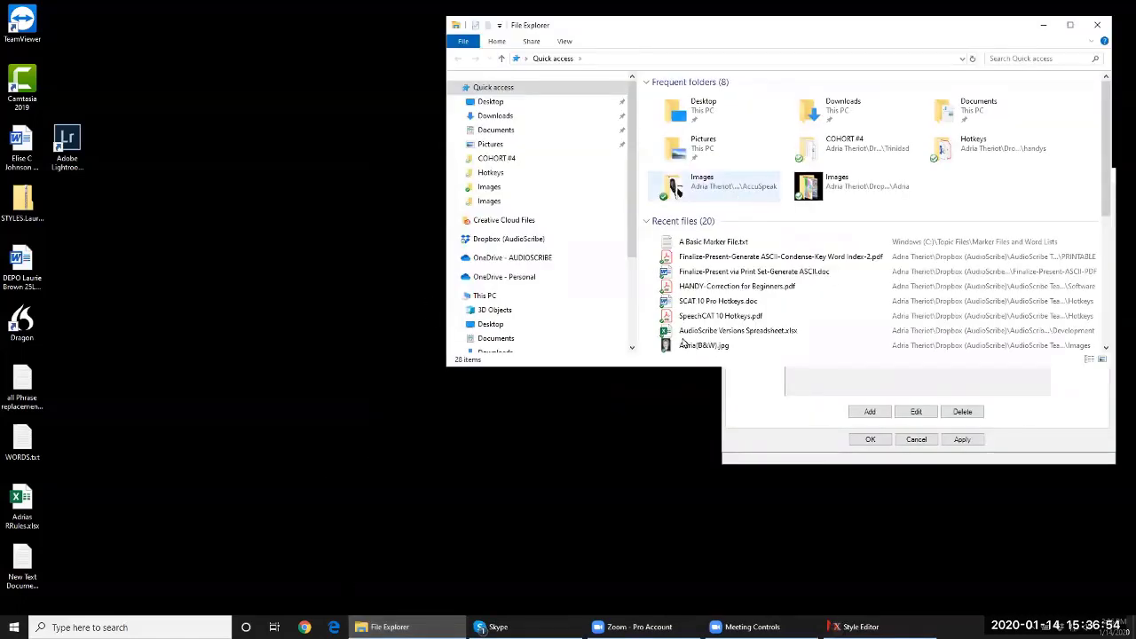
click(508, 257)
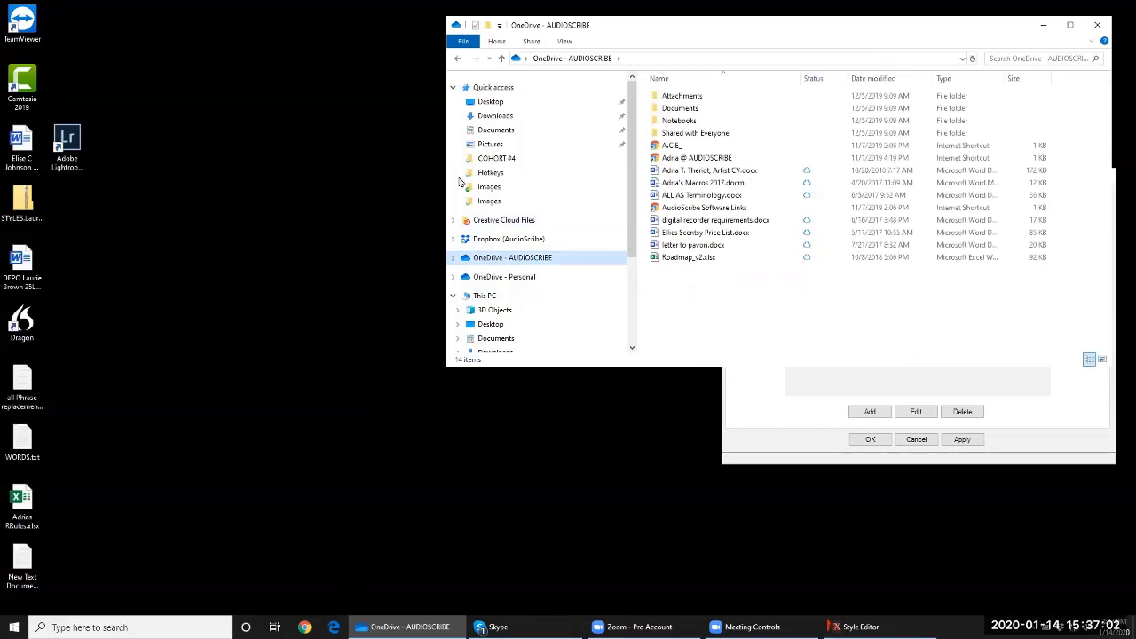
key(alt+F4)
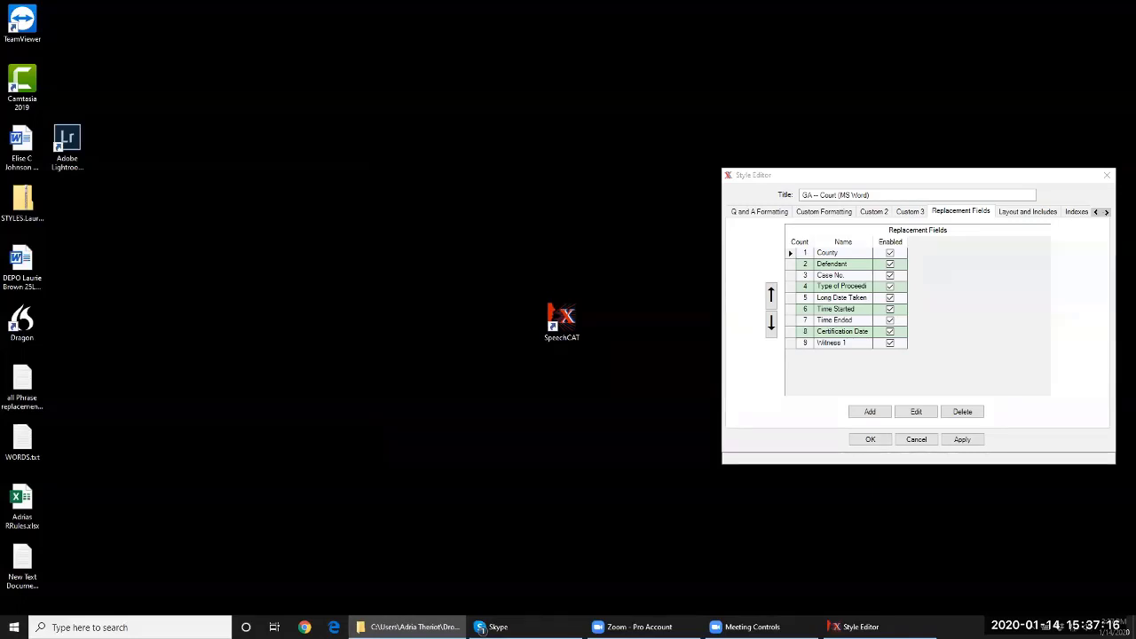
text(lewis)
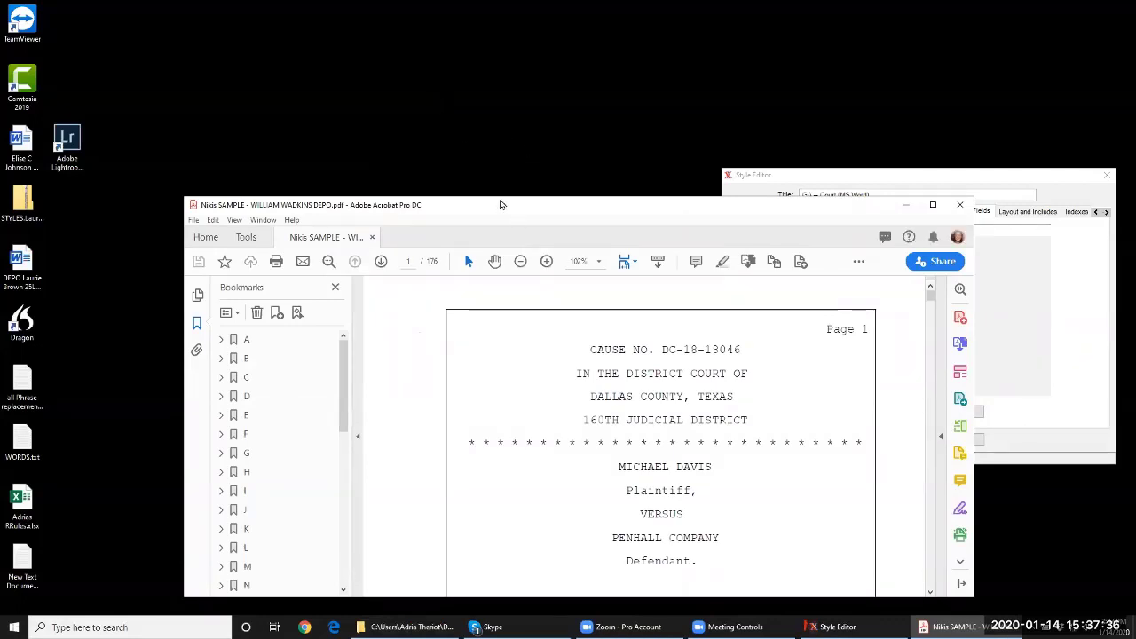
Arrange the sample deposition PDF, without its bookmarks, side by side with the Style Editor so the title page can be consulted
drag(500, 204, 365, 57)
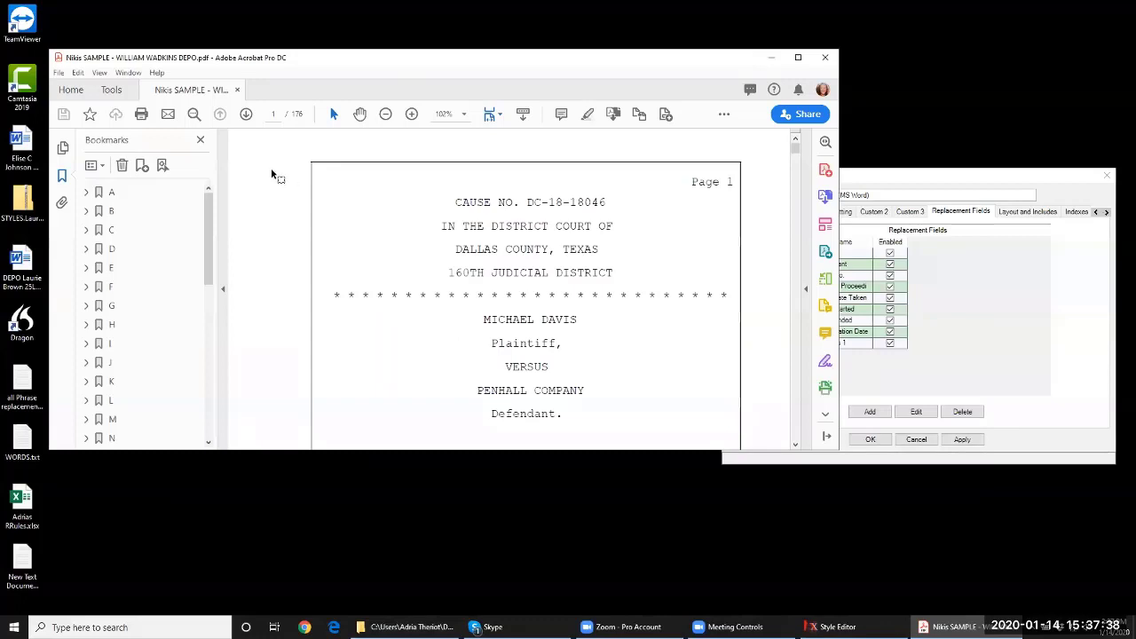
click(201, 142)
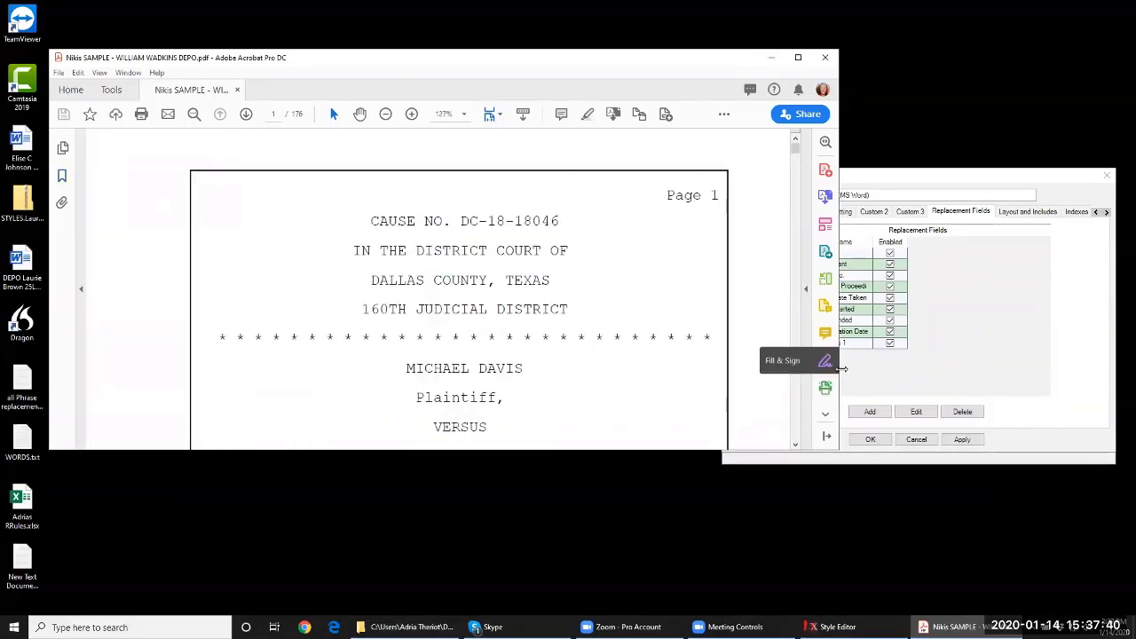
drag(840, 368, 651, 346)
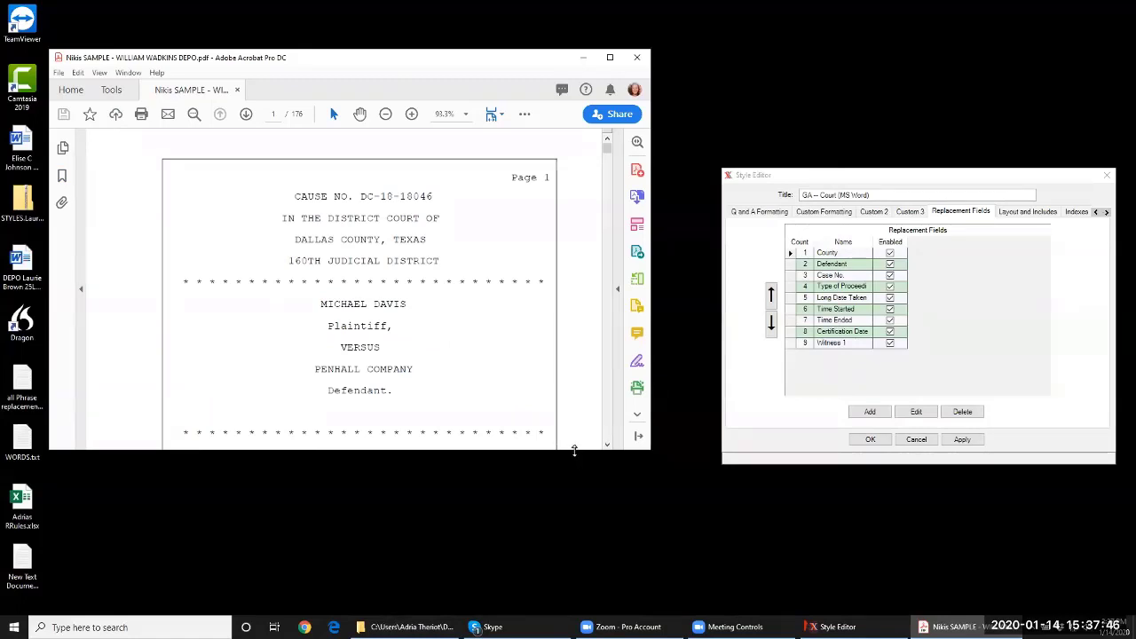
double_click(574, 451)
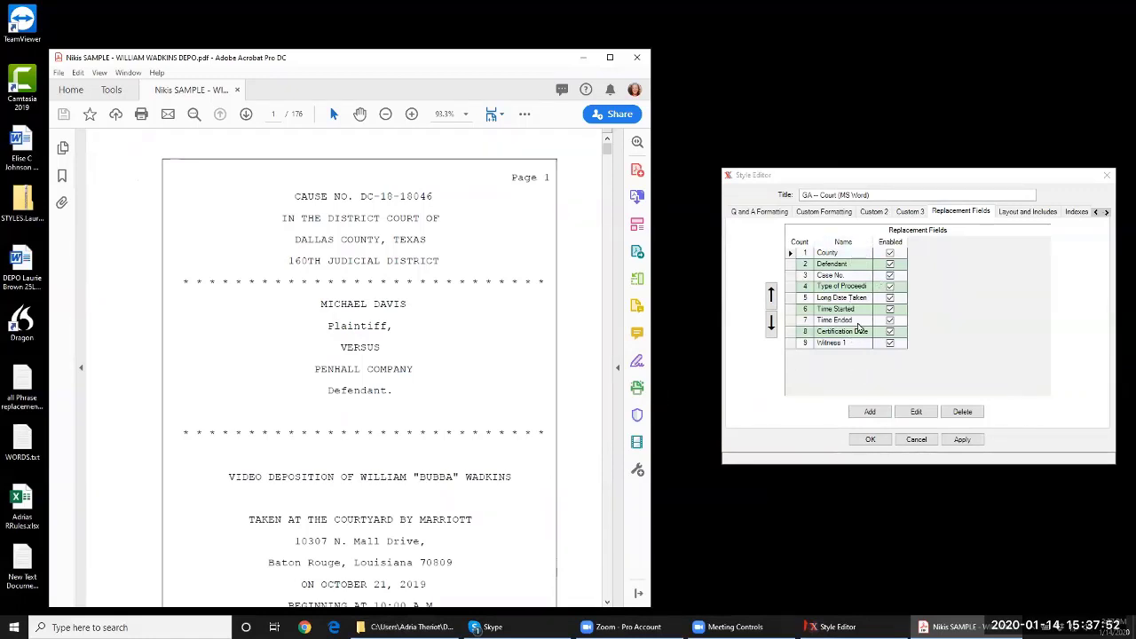
click(894, 182)
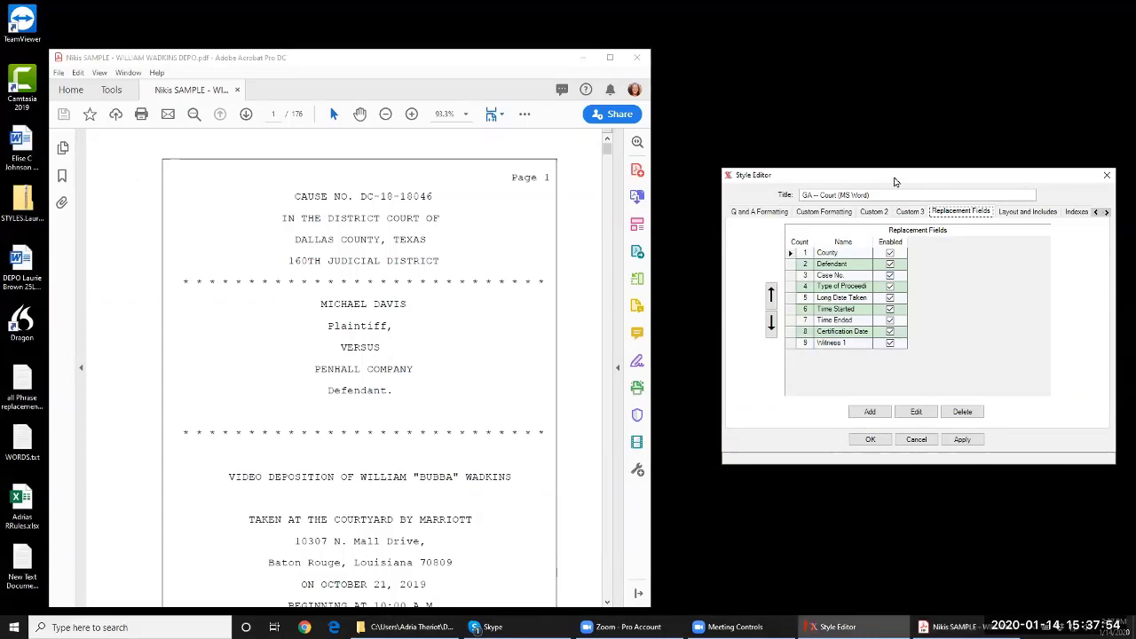
drag(894, 182, 841, 167)
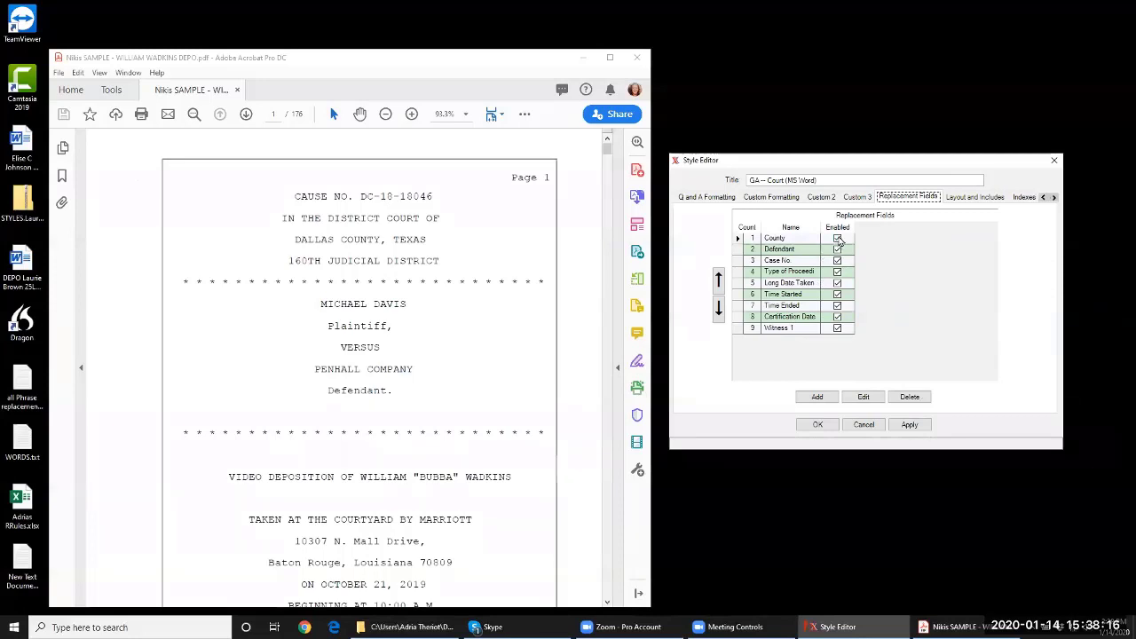
Add a replacement field named "Plaintiff" to the style
click(816, 397)
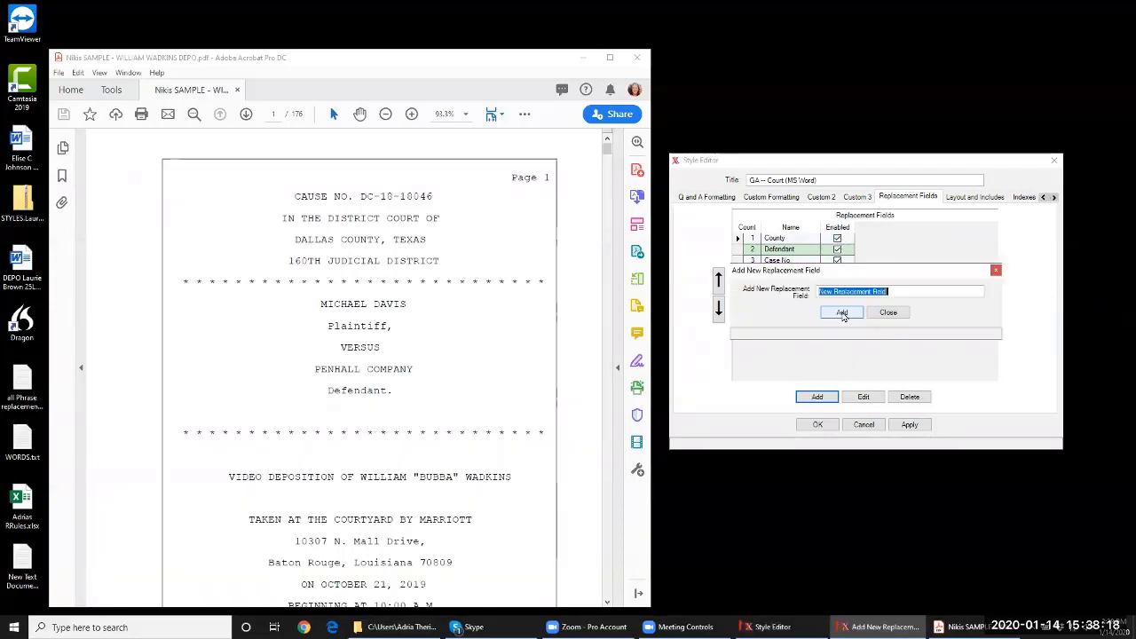
text(Pl)
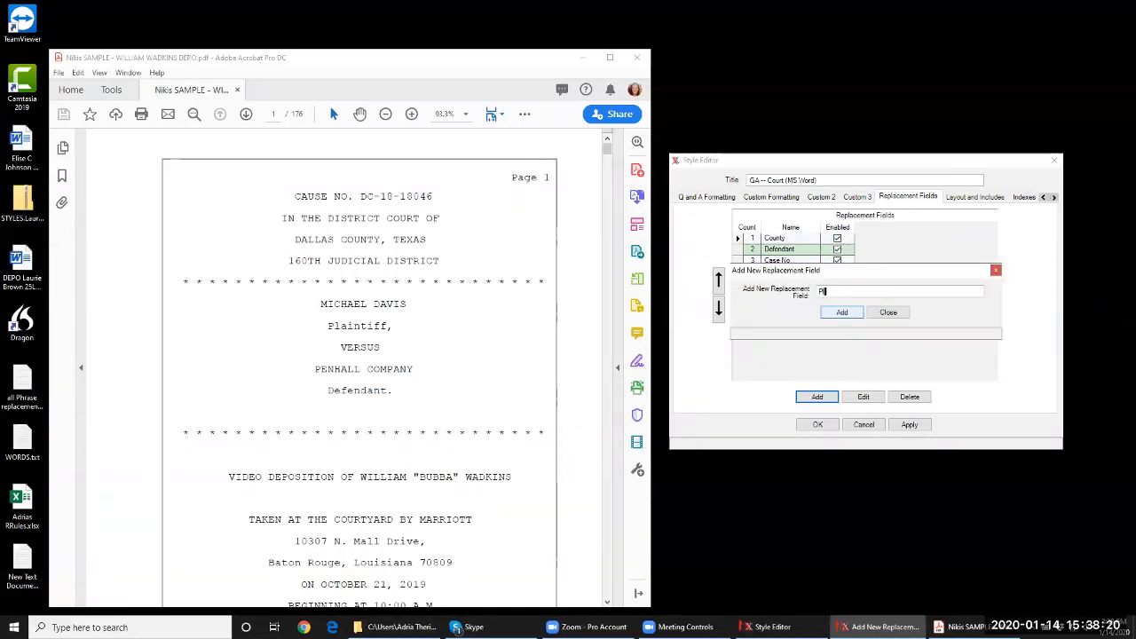
text(aintiff)
click(839, 312)
click(888, 314)
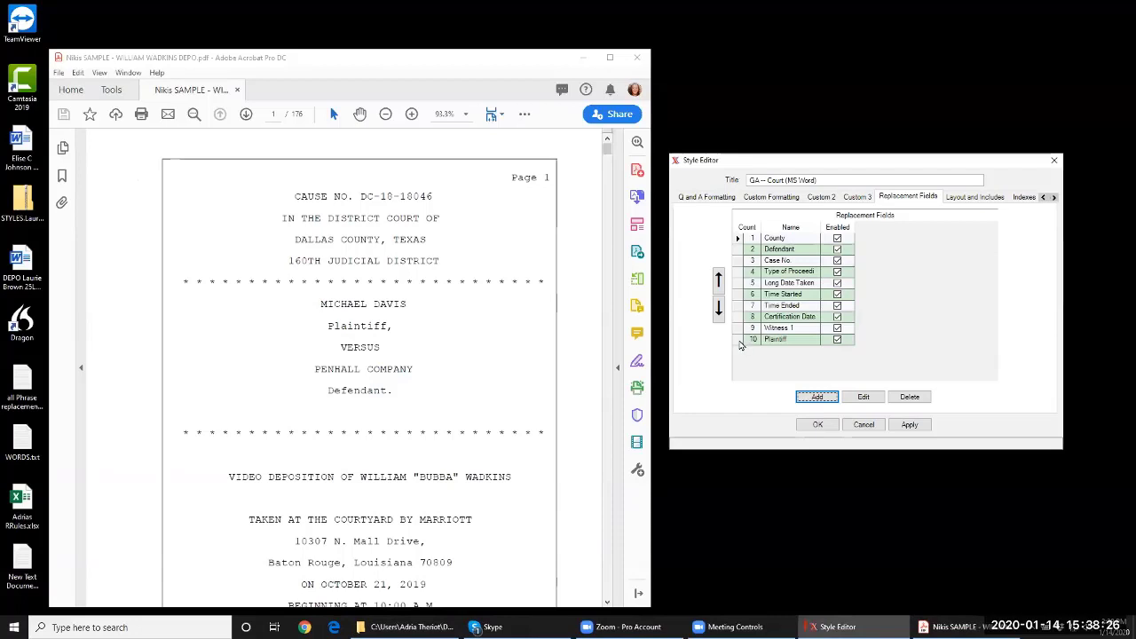
Move the Plaintiff replacement field up to second place, directly below County
click(744, 341)
click(719, 280)
click(719, 280)
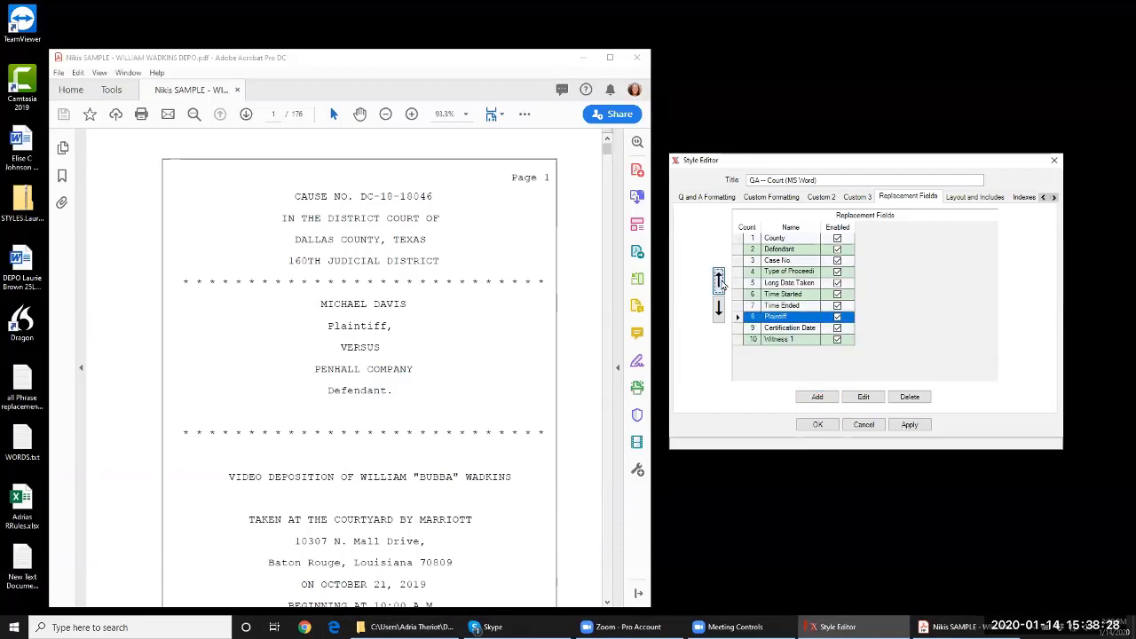
click(719, 280)
click(719, 280)
click(719, 281)
click(719, 281)
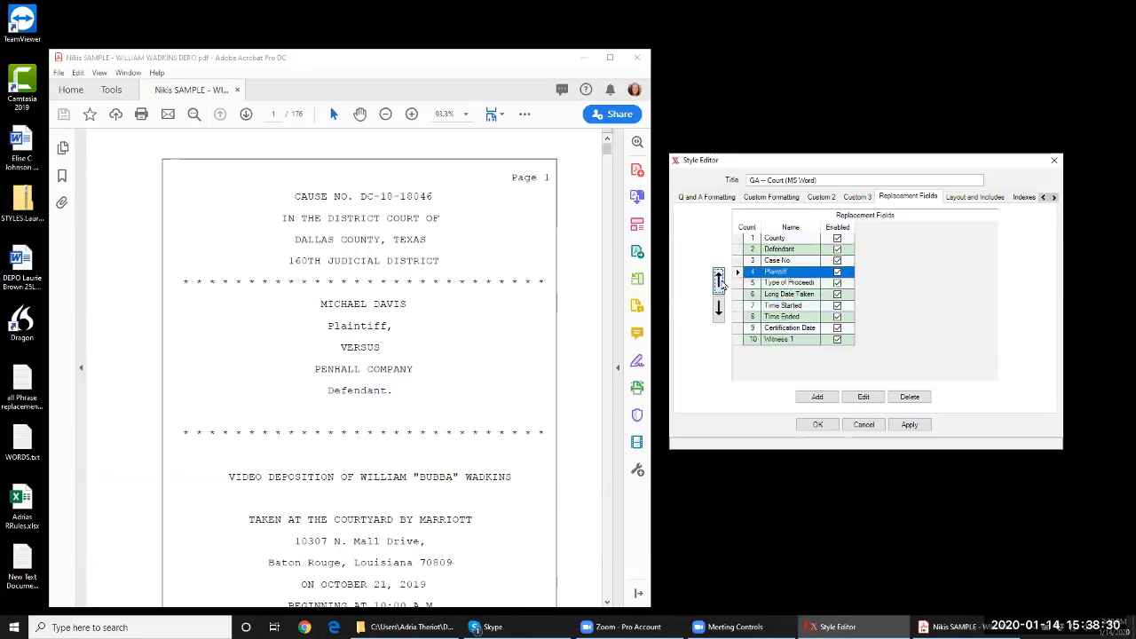
click(719, 280)
click(718, 281)
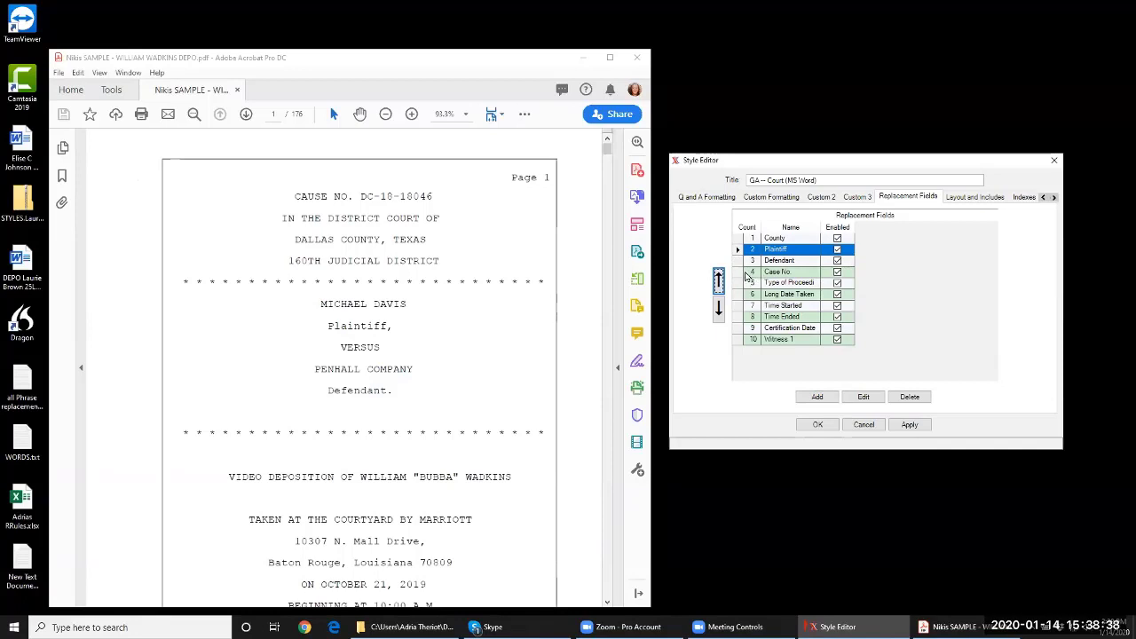
Move the Case No. replacement field to the first place in the list
click(748, 272)
click(718, 280)
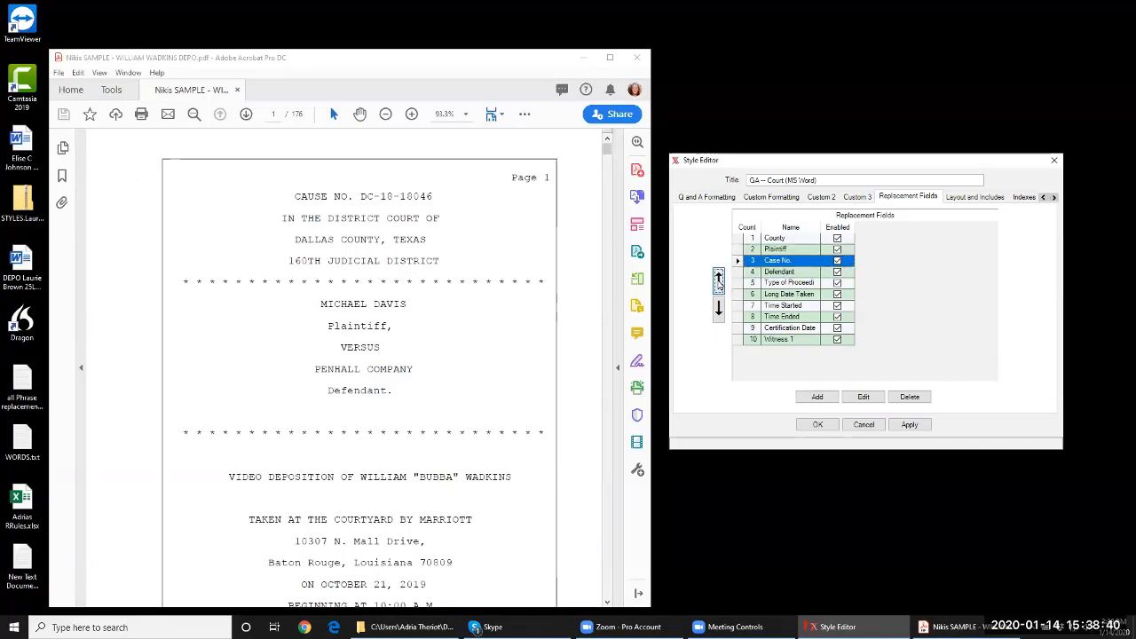
click(719, 280)
click(719, 279)
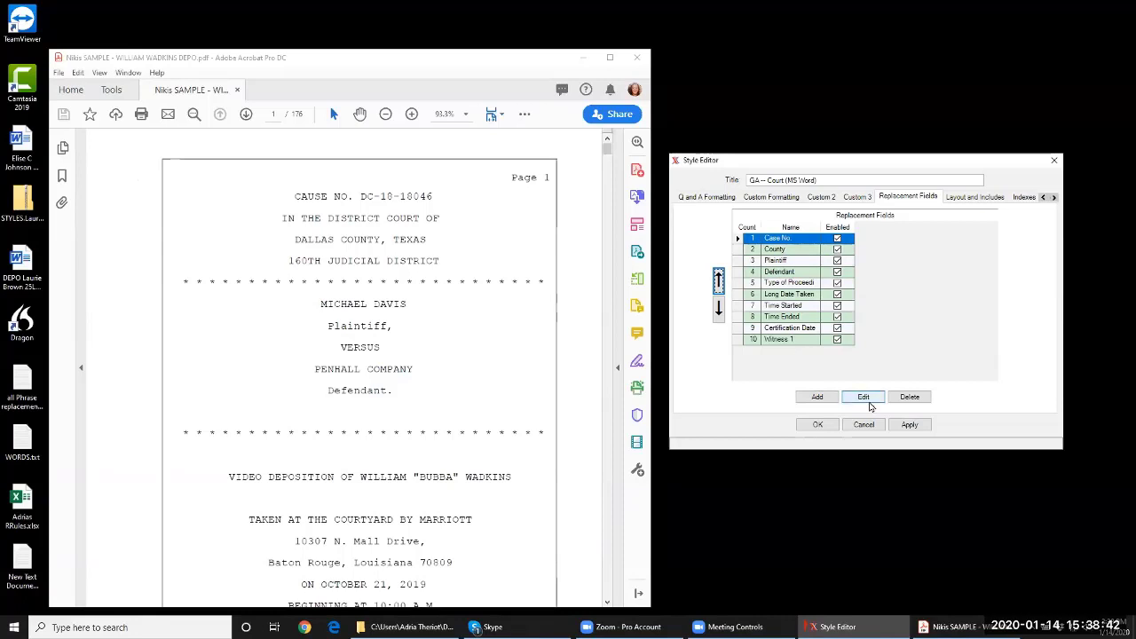
Rename the Case No. replacement field as "Cause No."
click(864, 397)
click(832, 293)
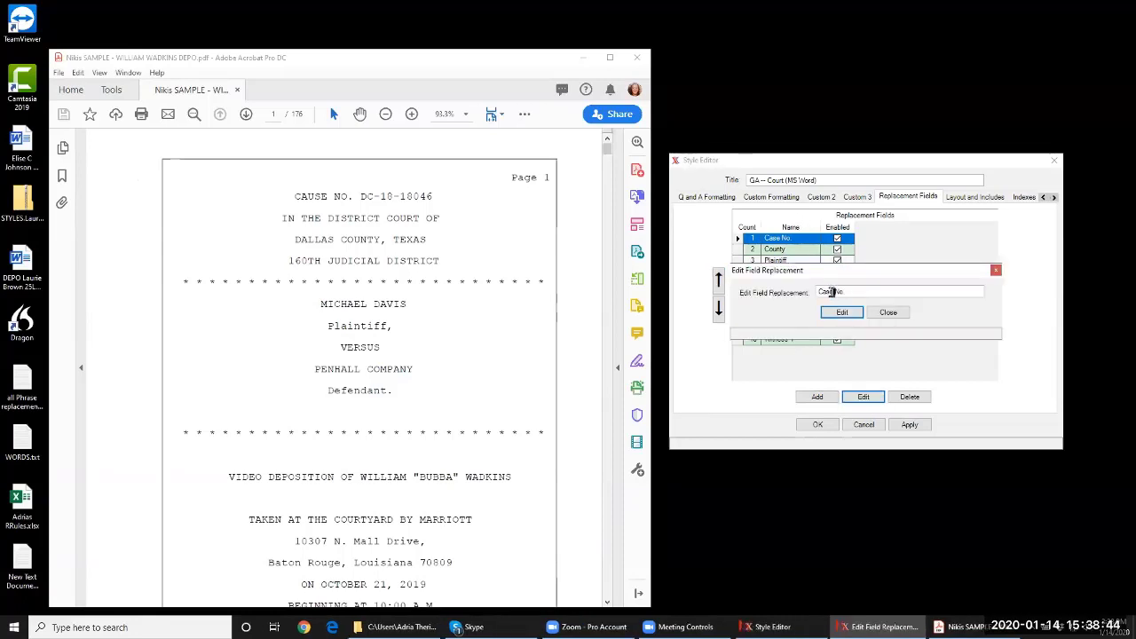
key(BackSpace)
key(BackSpace)
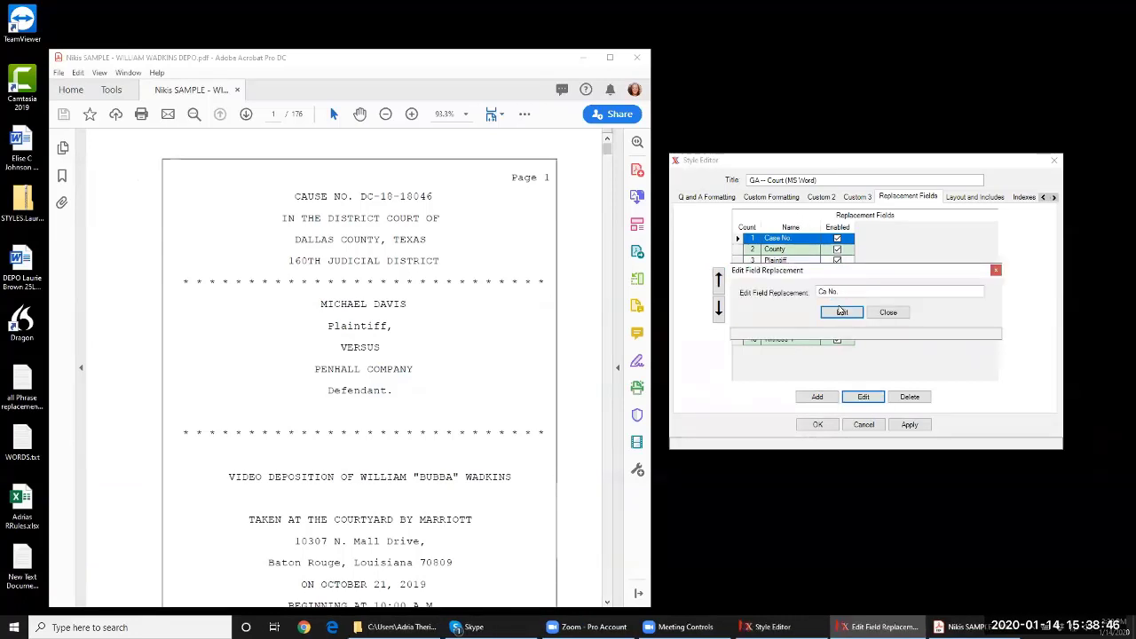
text(use)
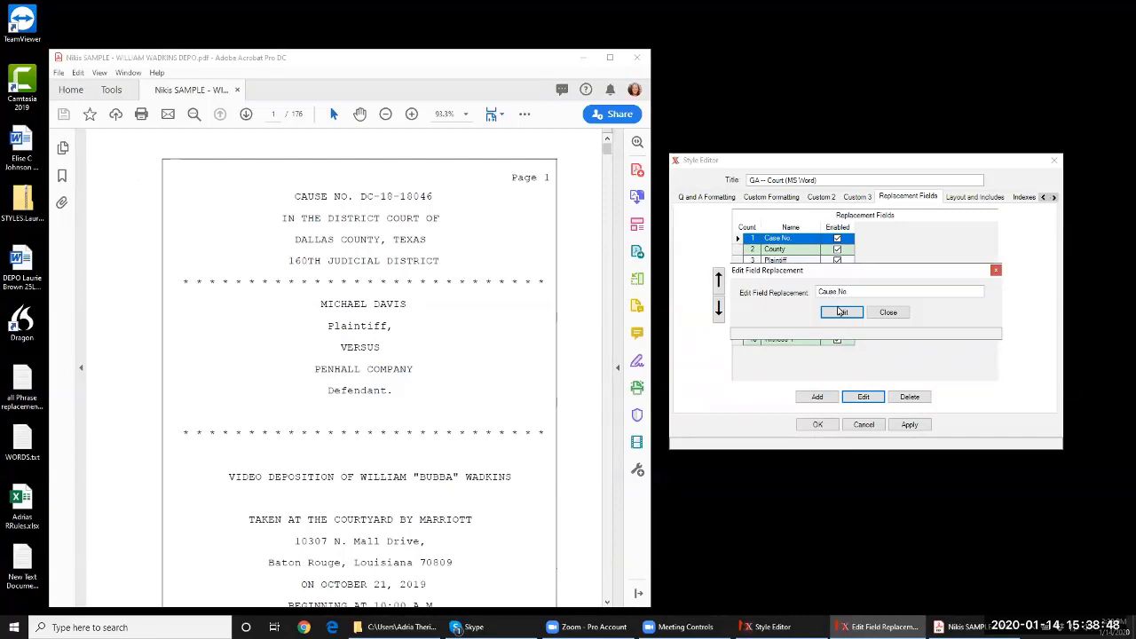
click(842, 313)
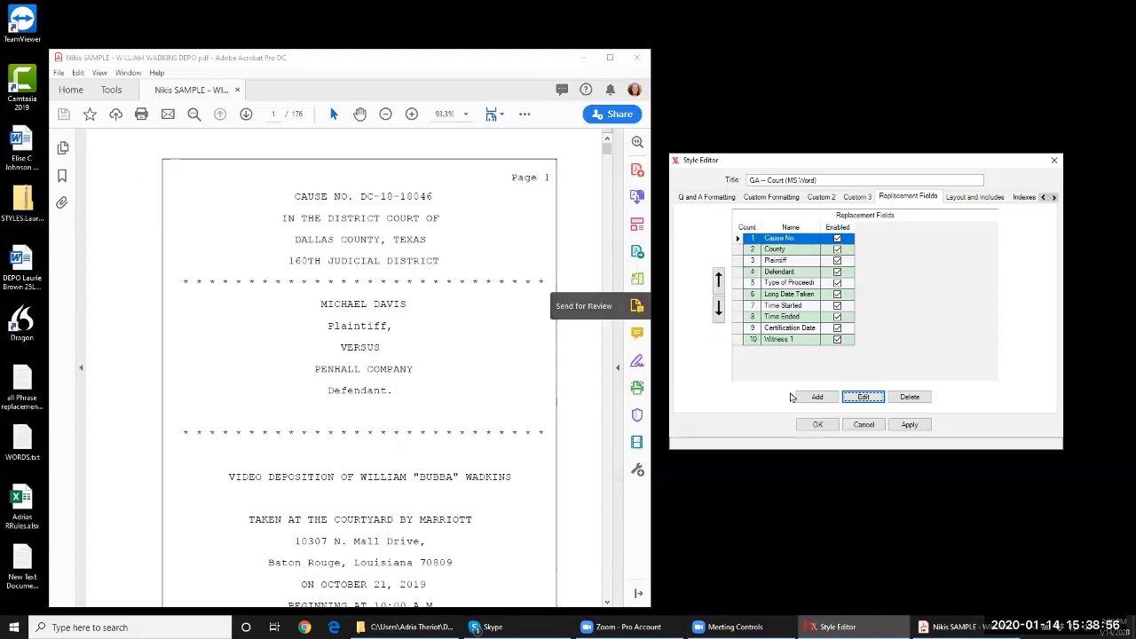
Add a replacement field named "Judicial District" to the style
click(815, 396)
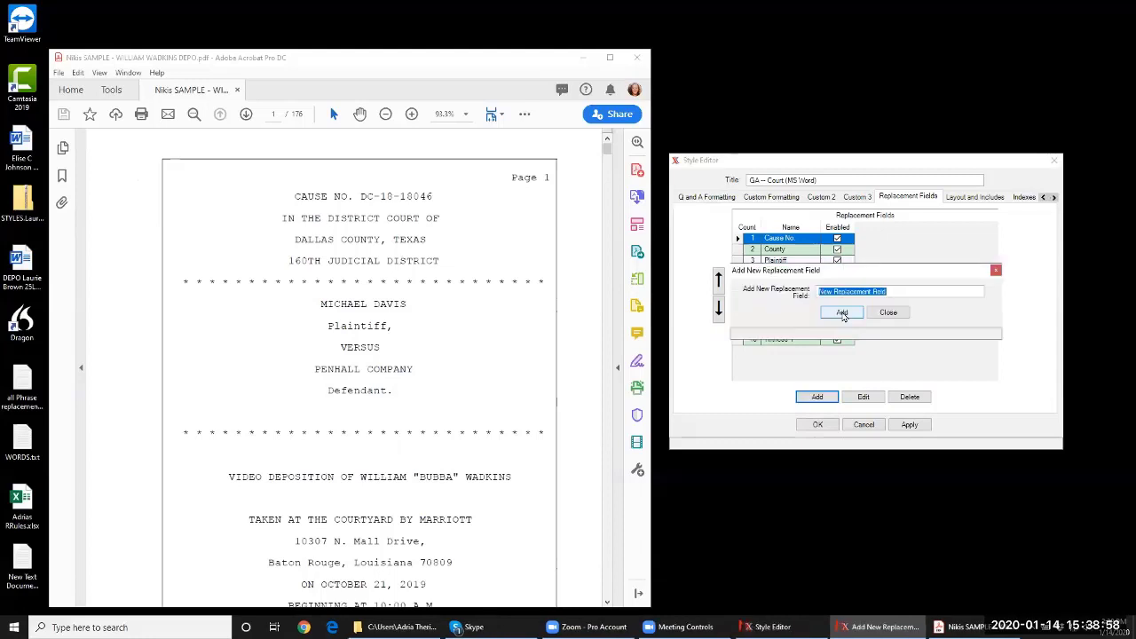
text(Judi)
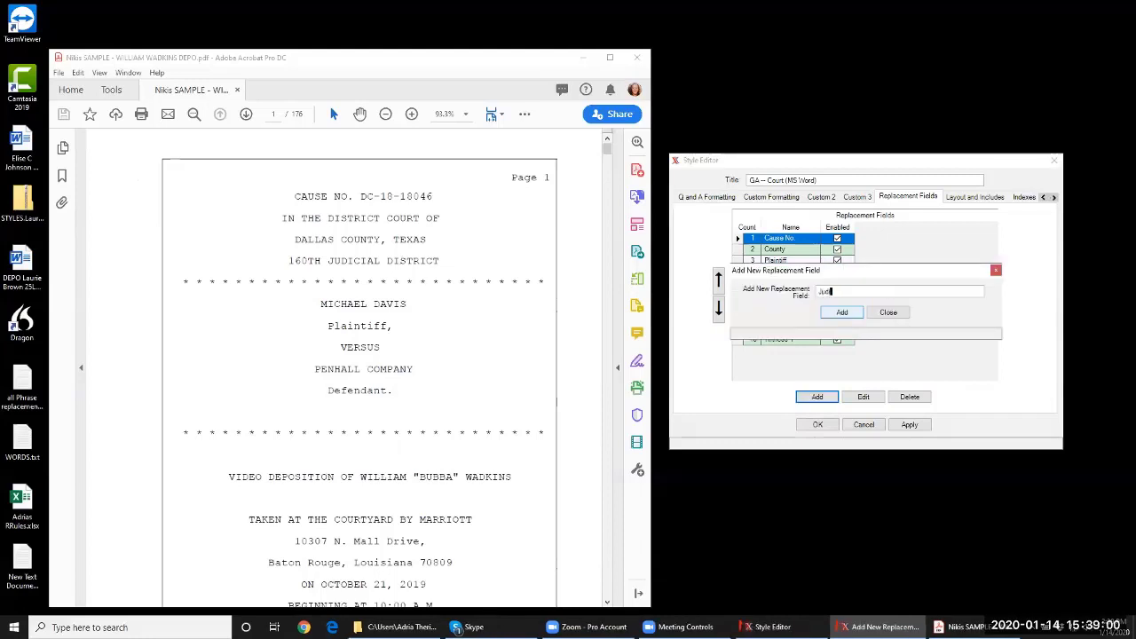
text(cial District)
click(843, 315)
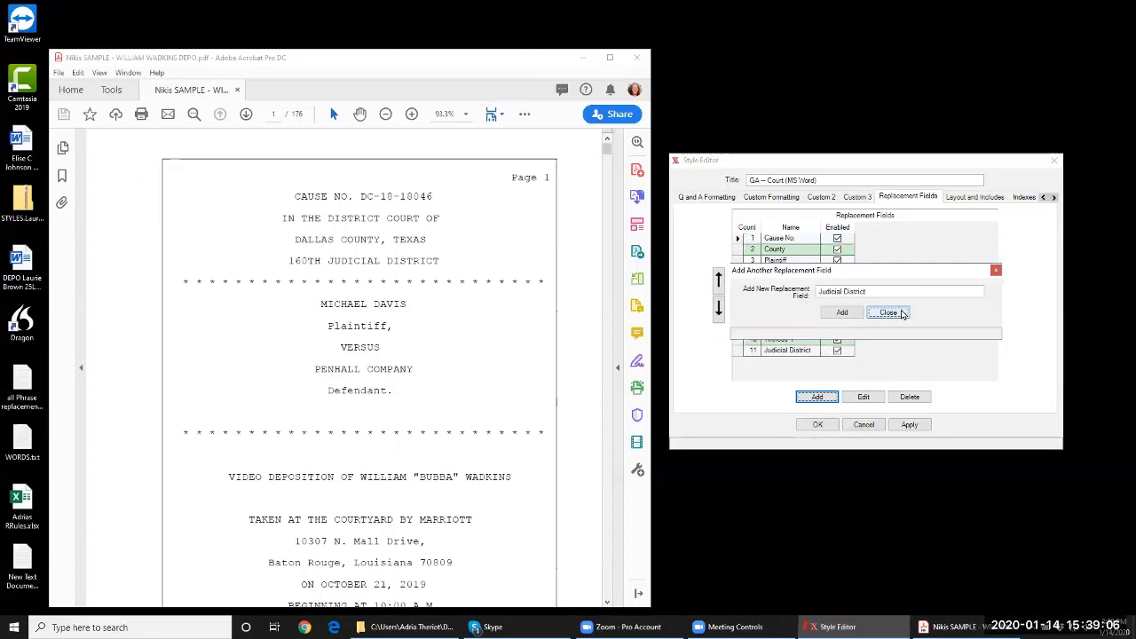
click(888, 313)
Move the Judicial District replacement field up to third place, between County and Plaintiff
click(739, 351)
click(719, 282)
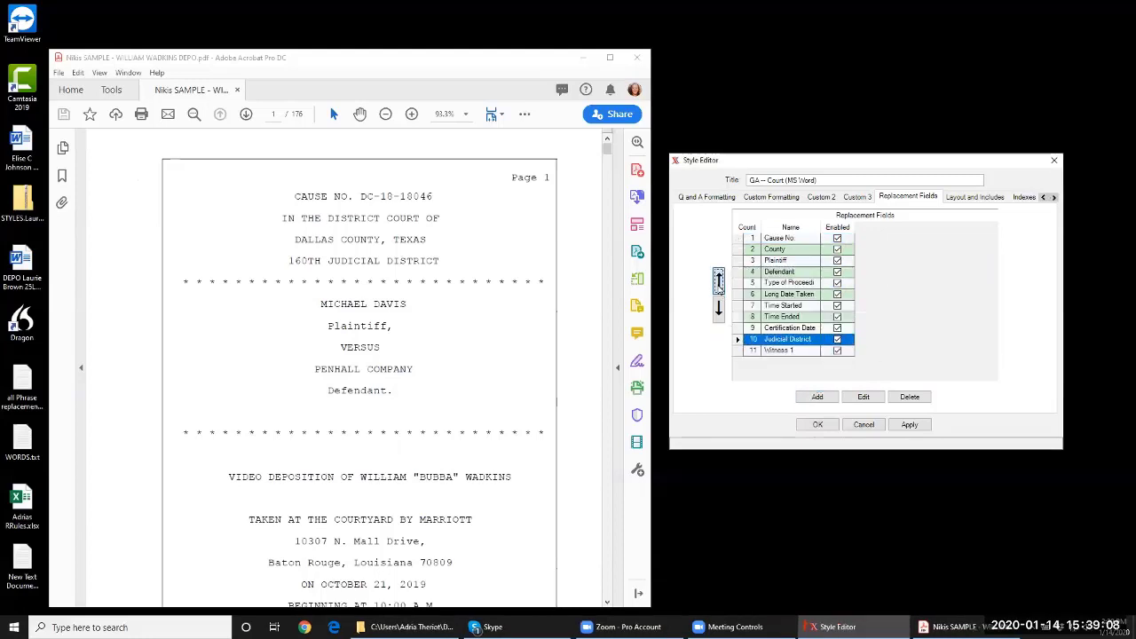
click(719, 282)
click(719, 282)
click(719, 283)
click(719, 283)
click(719, 283)
click(719, 282)
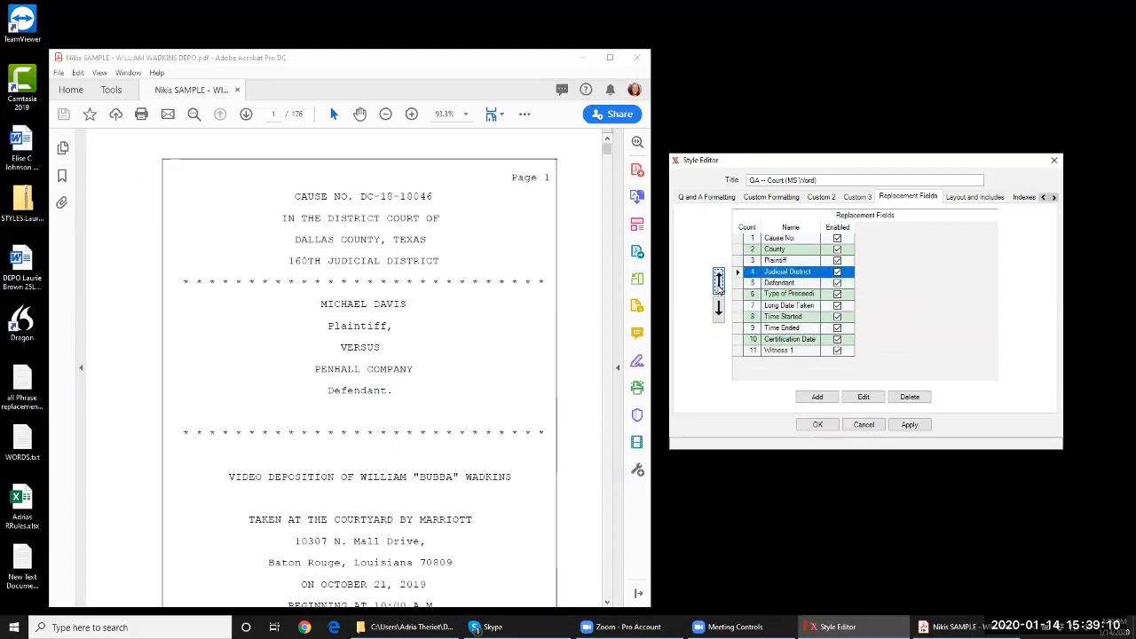
click(718, 282)
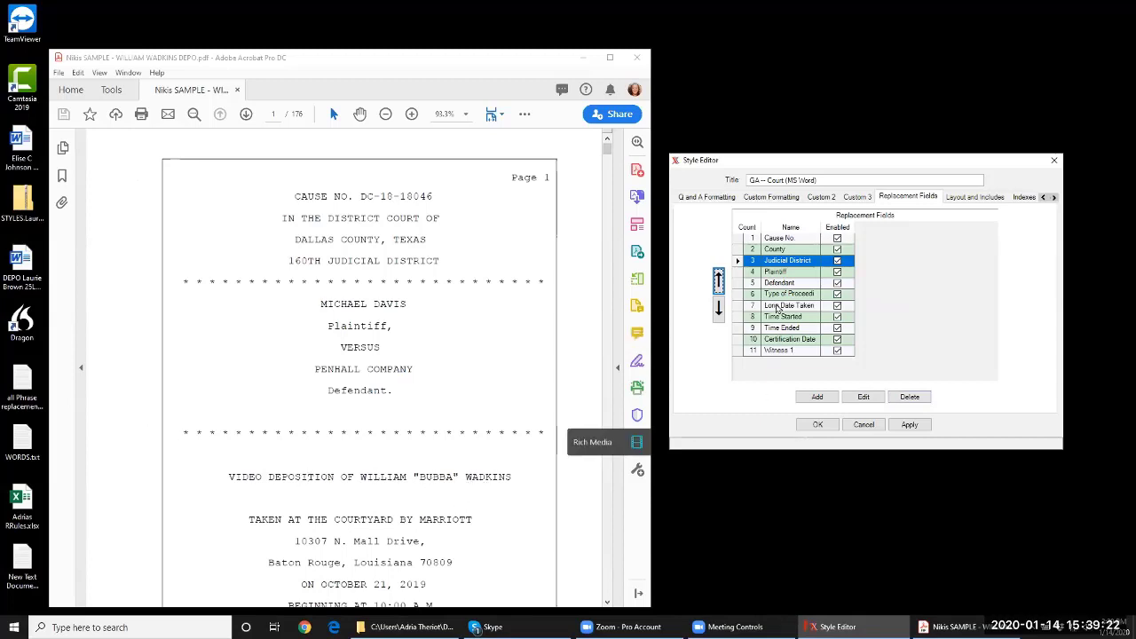
Add a replacement field named "LOCATION TAKEN" to the style
click(738, 295)
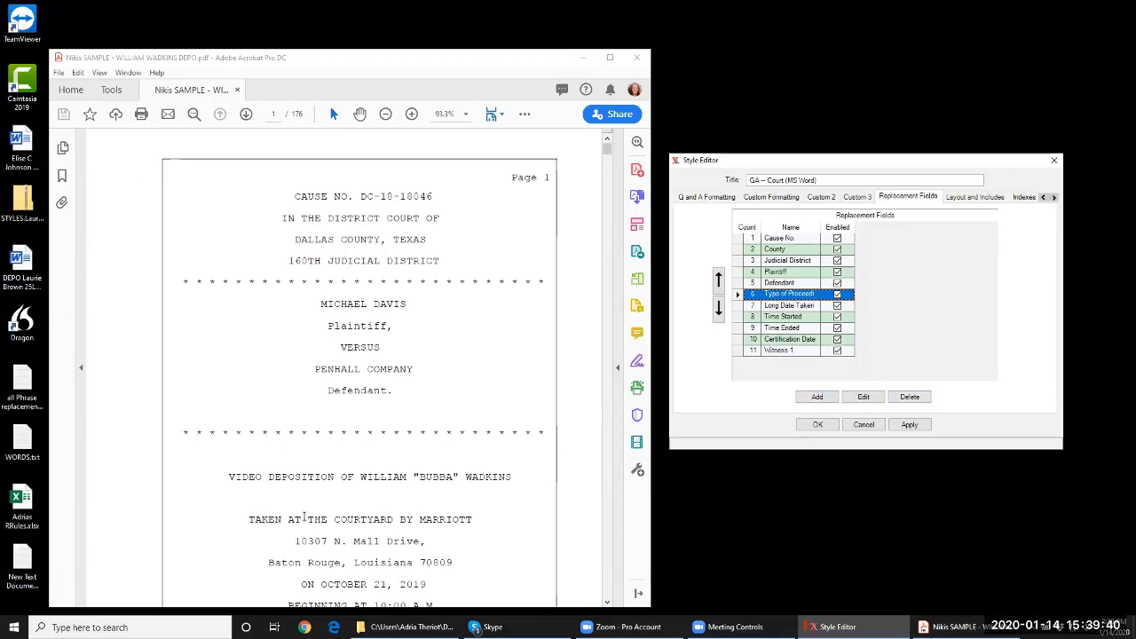
click(817, 396)
text(L)
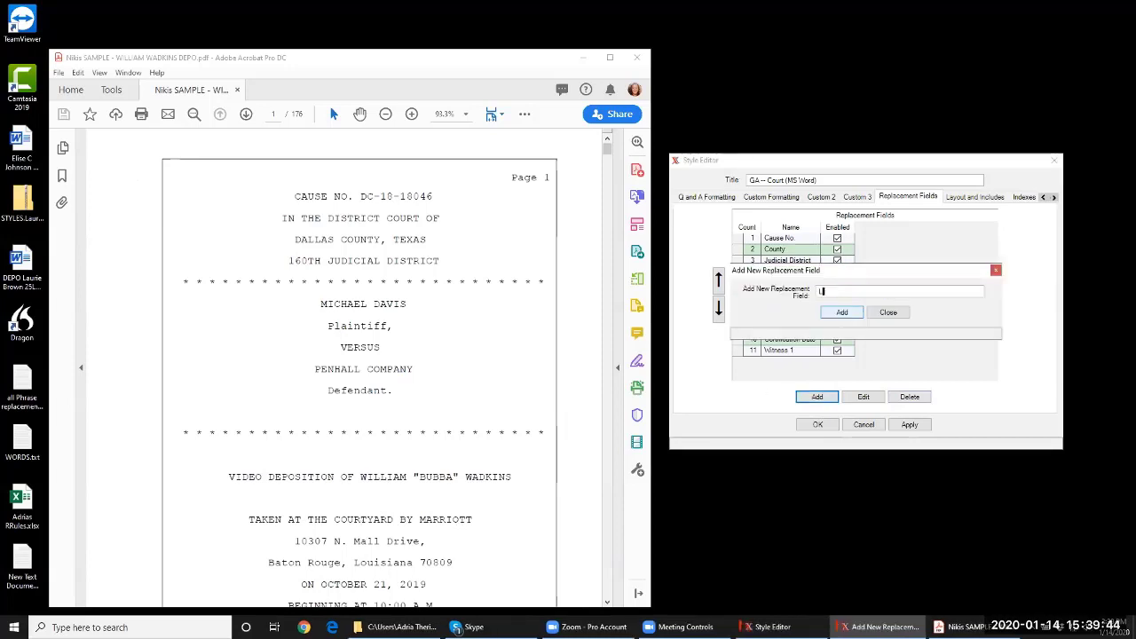
text(GCATION )
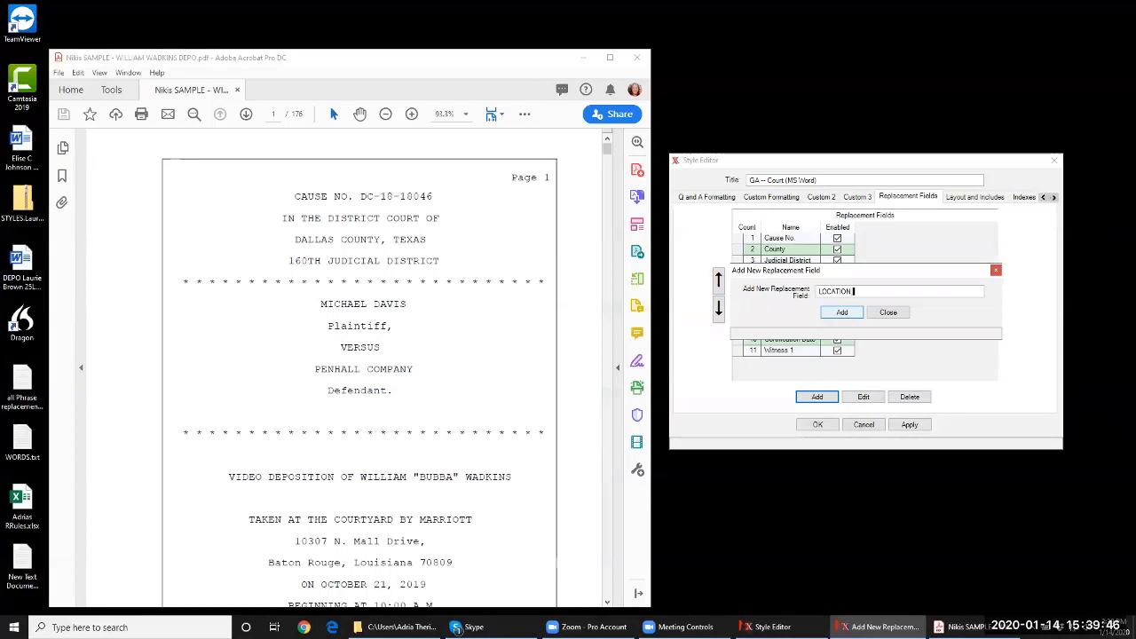
text(TAKEN)
click(842, 313)
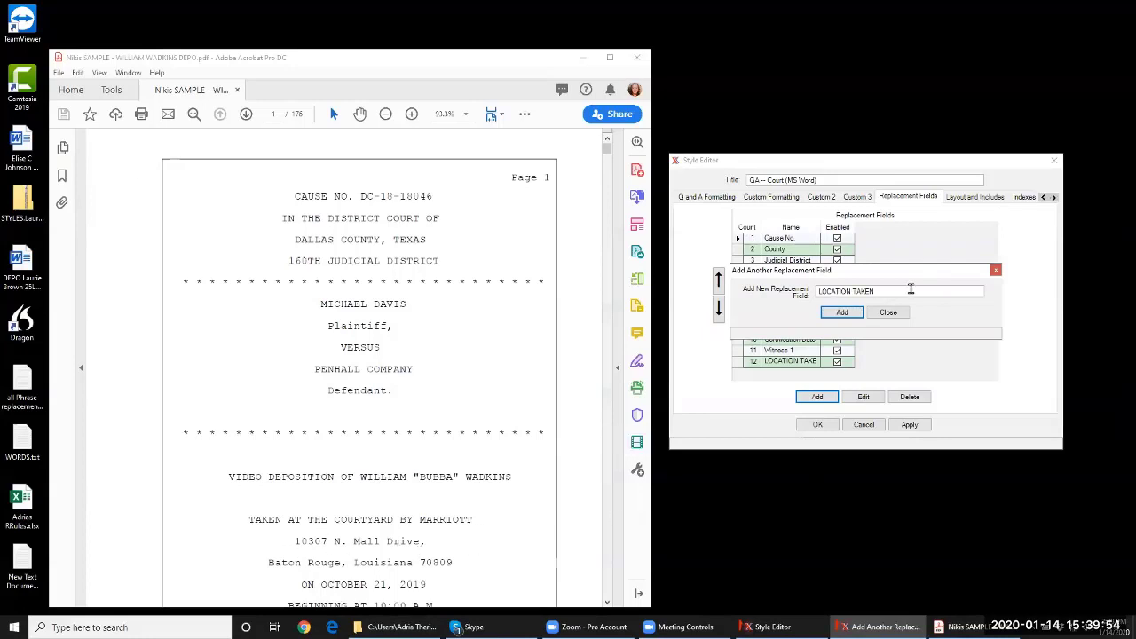
Add a replacement field named "LOCATION ADDRESS" to the style
key(BackSpace)
key(BackSpace)
key(BackSpace)
text(DDRESS)
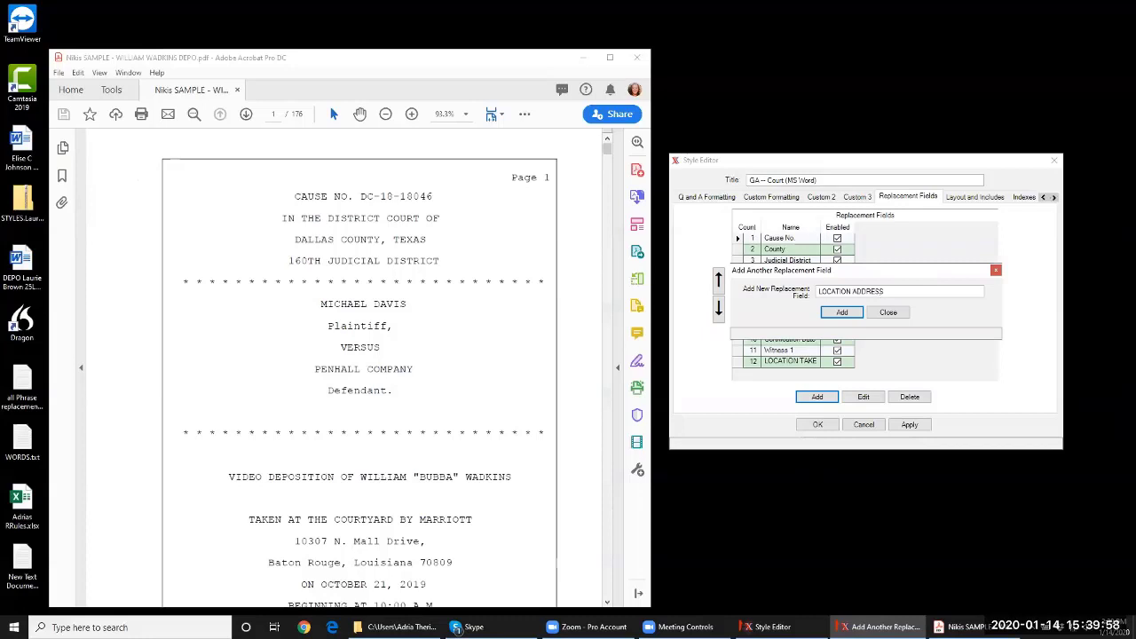
key(Return)
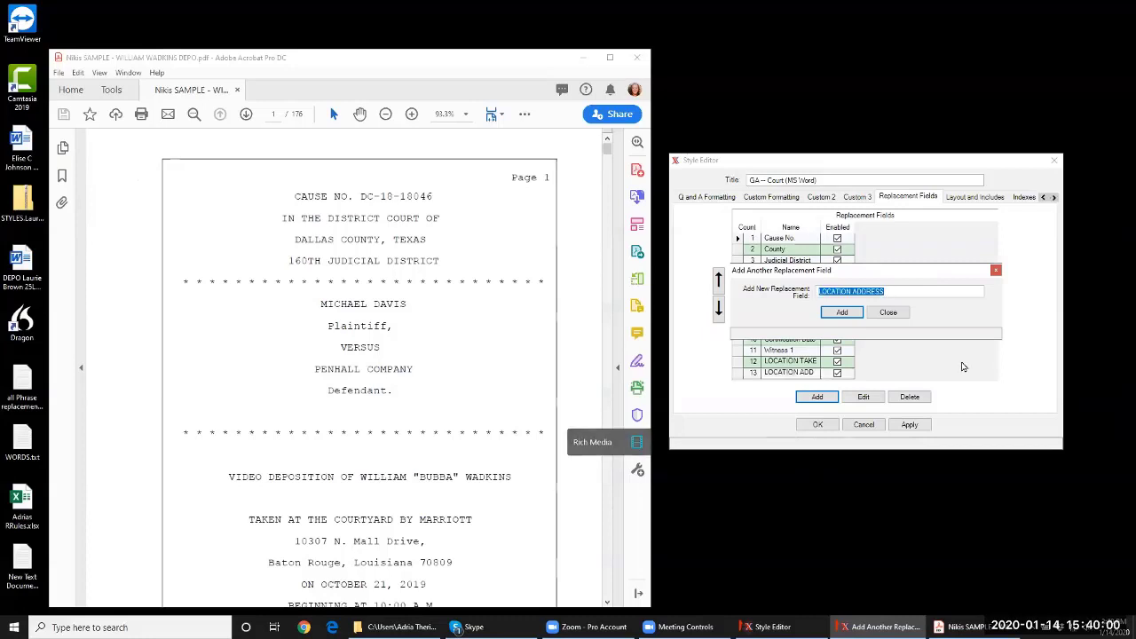
Add a replacement field named "LOCATION CITY STATE ZIP" and finish adding fields
click(892, 290)
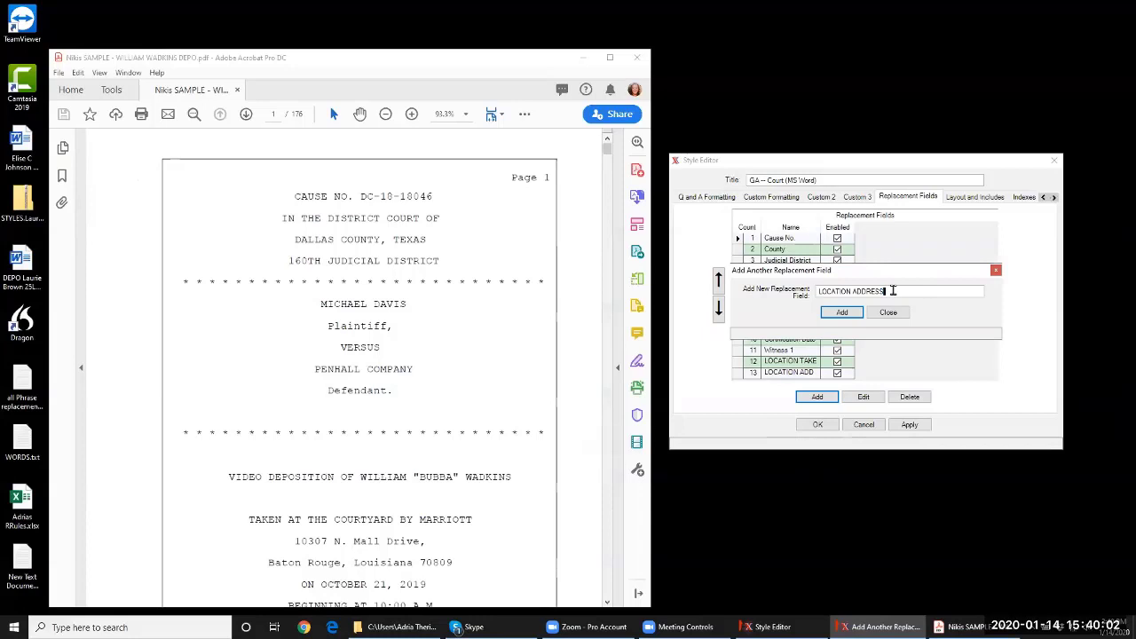
key(BackSpace)
key(BackSpace)
key(BackSpace)
key(BackSpace)
key(BackSpace)
key(BackSpace)
key(BackSpace)
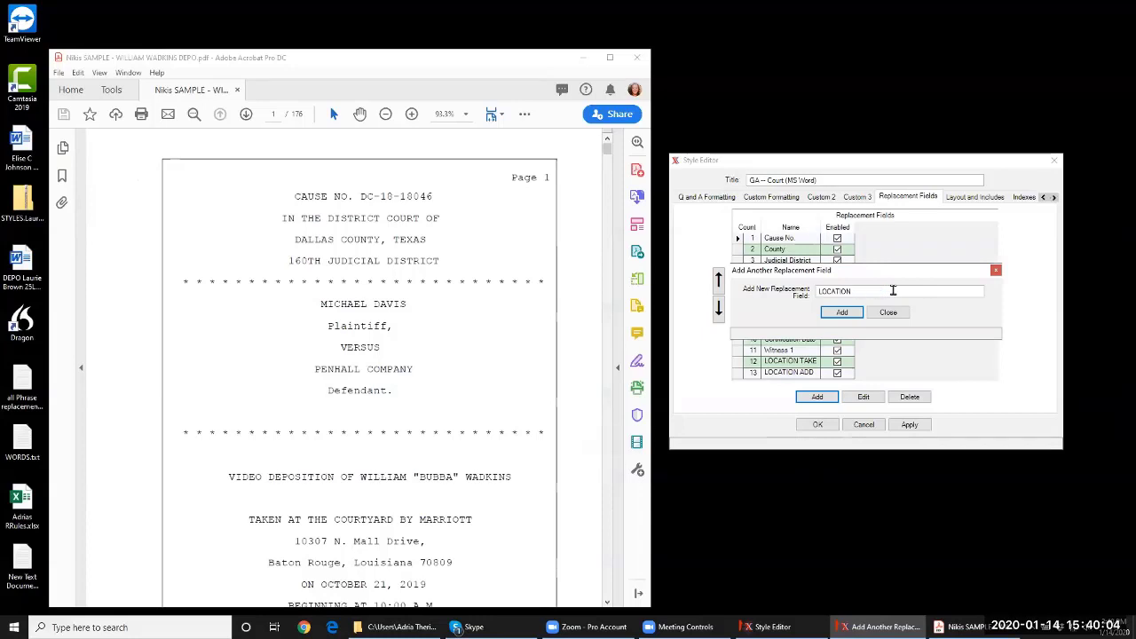
text(CITY STATE Z)
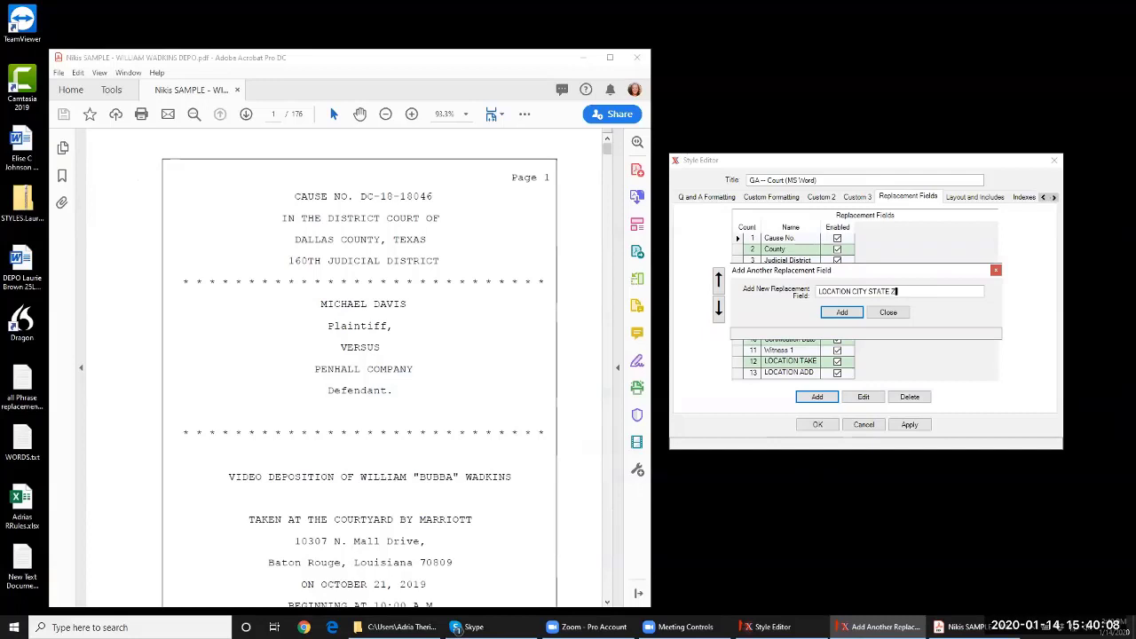
text(IP)
click(841, 313)
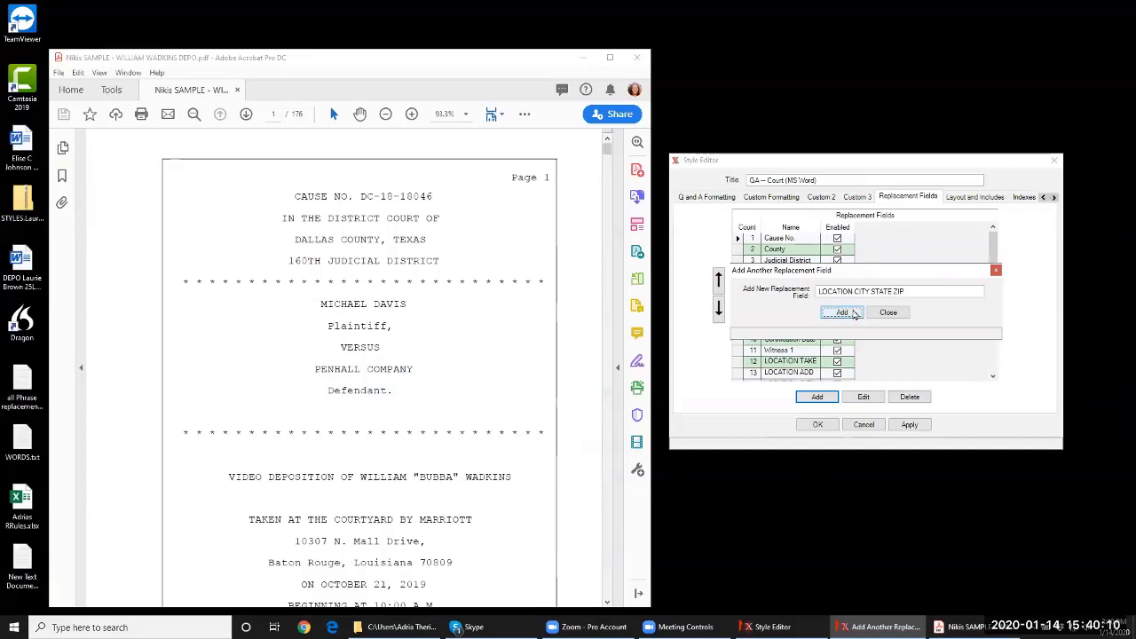
click(879, 313)
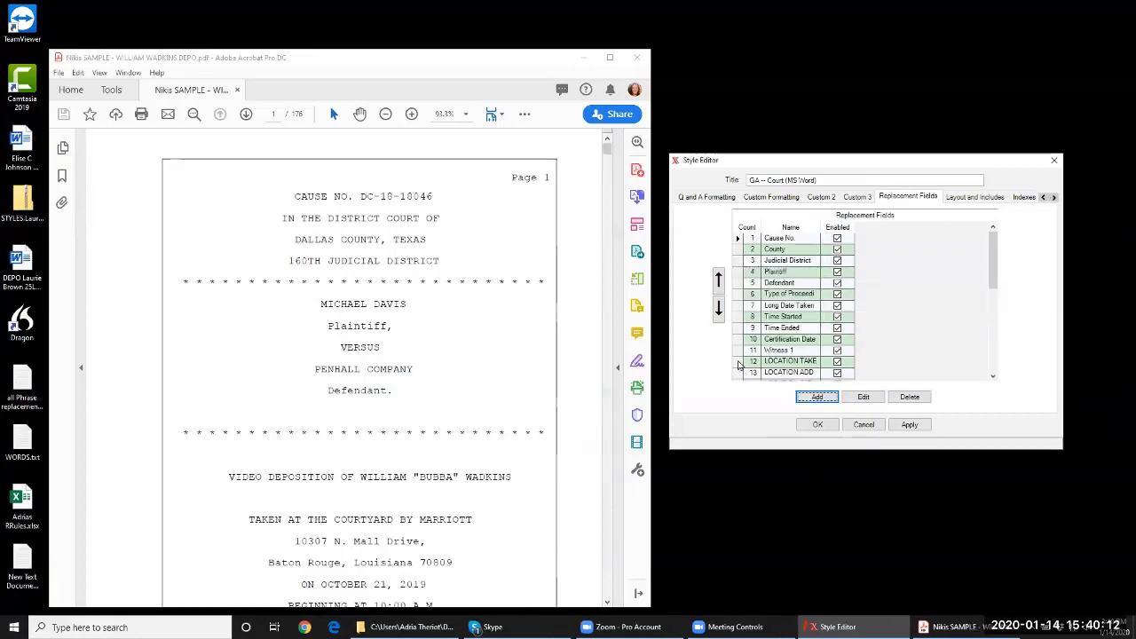
Move the LOCATION TAKEN replacement field up to seventh place, directly above Long Date Taken
click(740, 364)
click(719, 280)
click(719, 279)
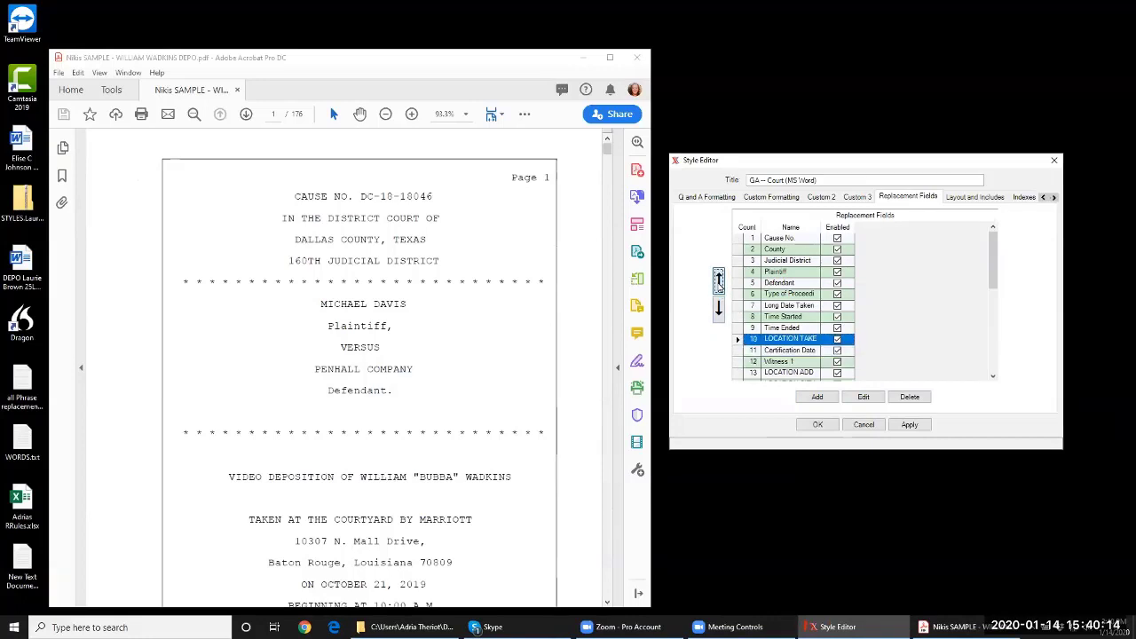
click(719, 280)
click(718, 279)
click(718, 279)
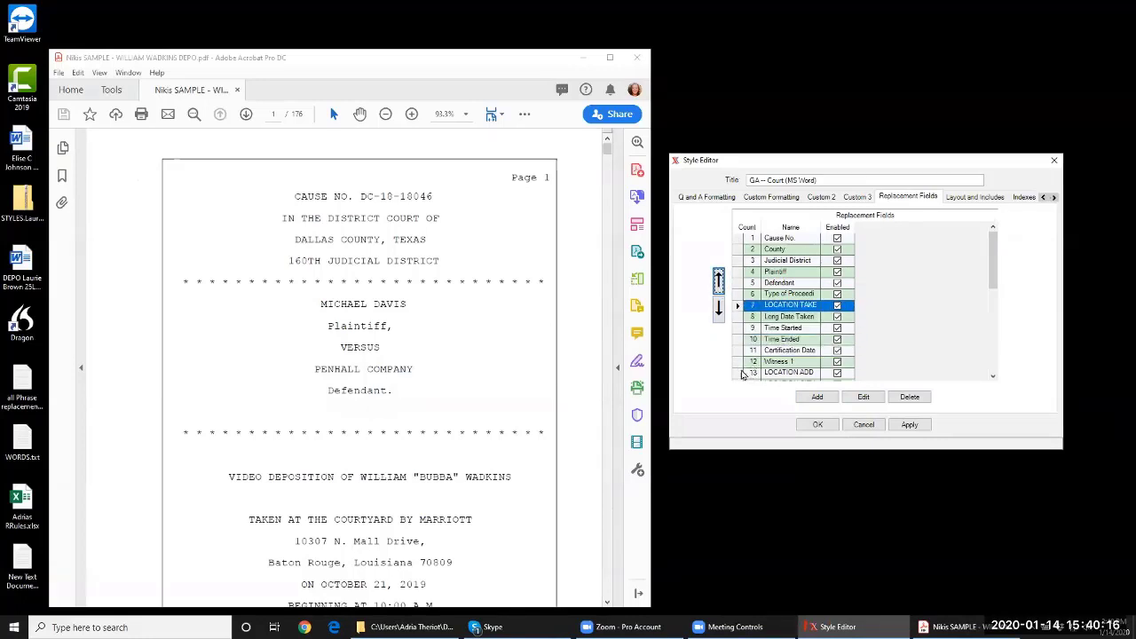
Move the LOCATION ADDRESS replacement field up to eighth place, directly below LOCATION TAKEN
click(741, 373)
click(719, 280)
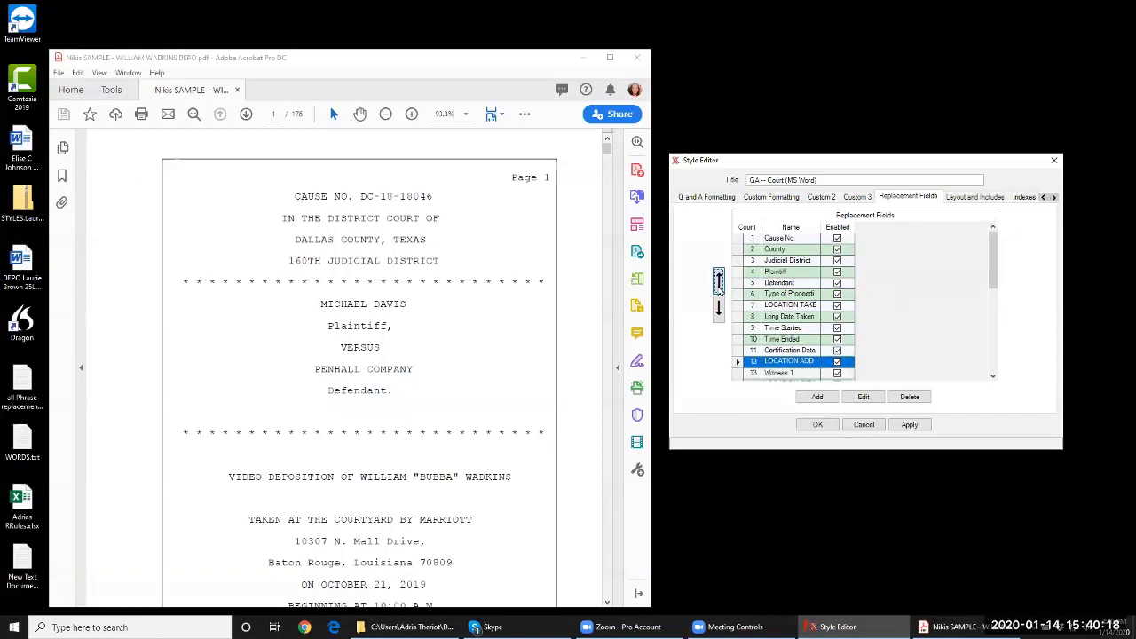
click(719, 280)
click(719, 280)
click(719, 280)
click(719, 281)
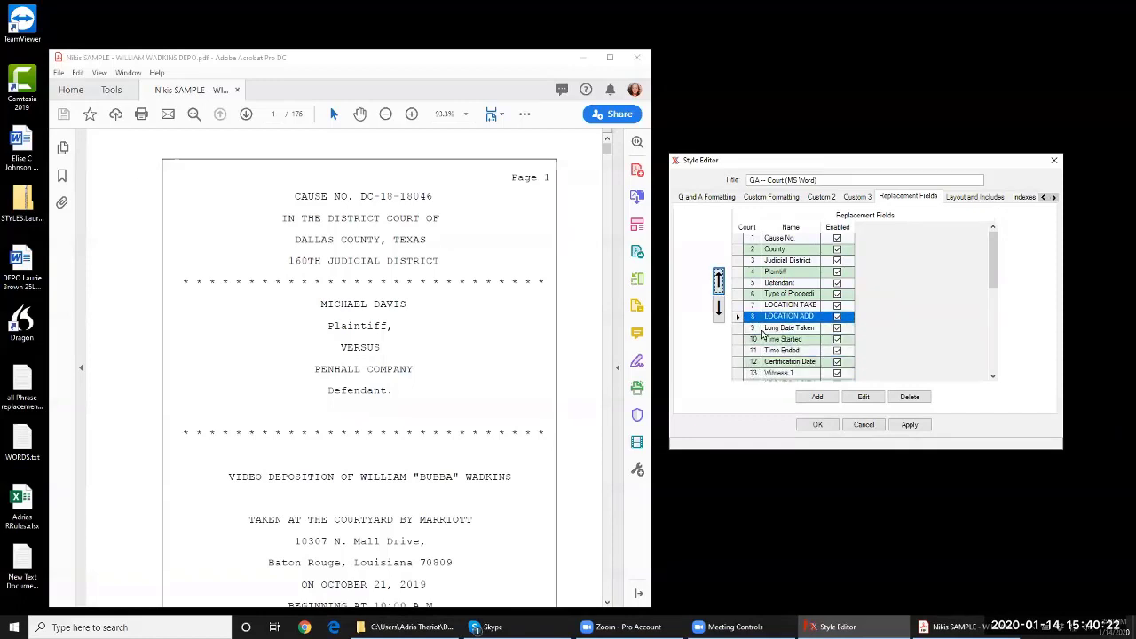
Move the LOCATION CITY STATE ZIP replacement field up to ninth place, directly below LOCATION ADDRESS
scroll(817, 354, down, 2)
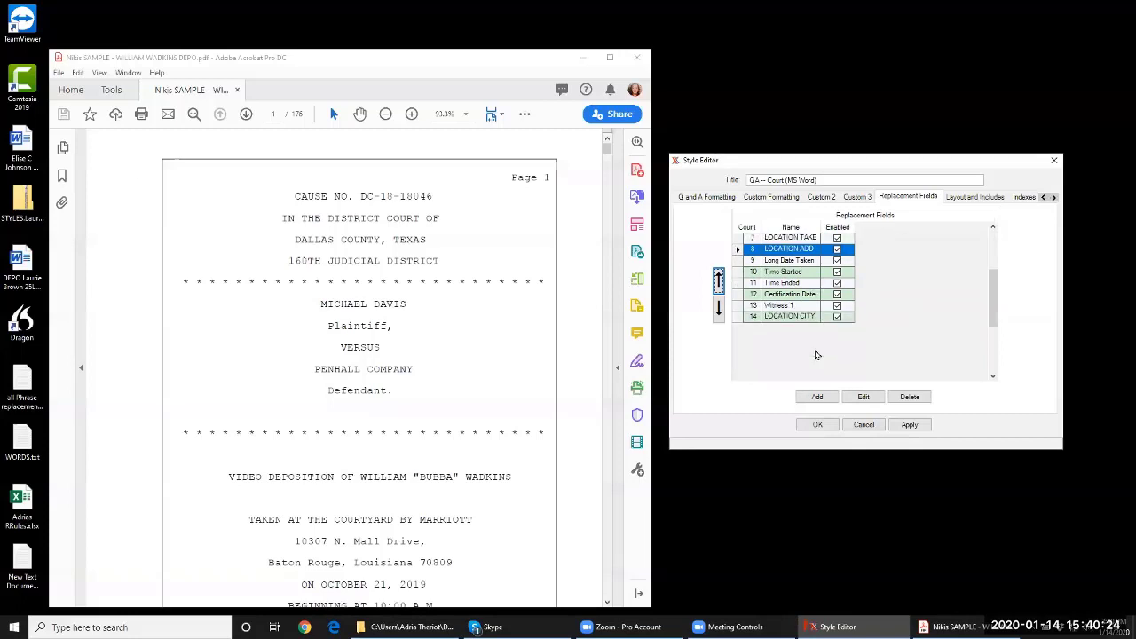
click(737, 320)
click(719, 281)
click(719, 280)
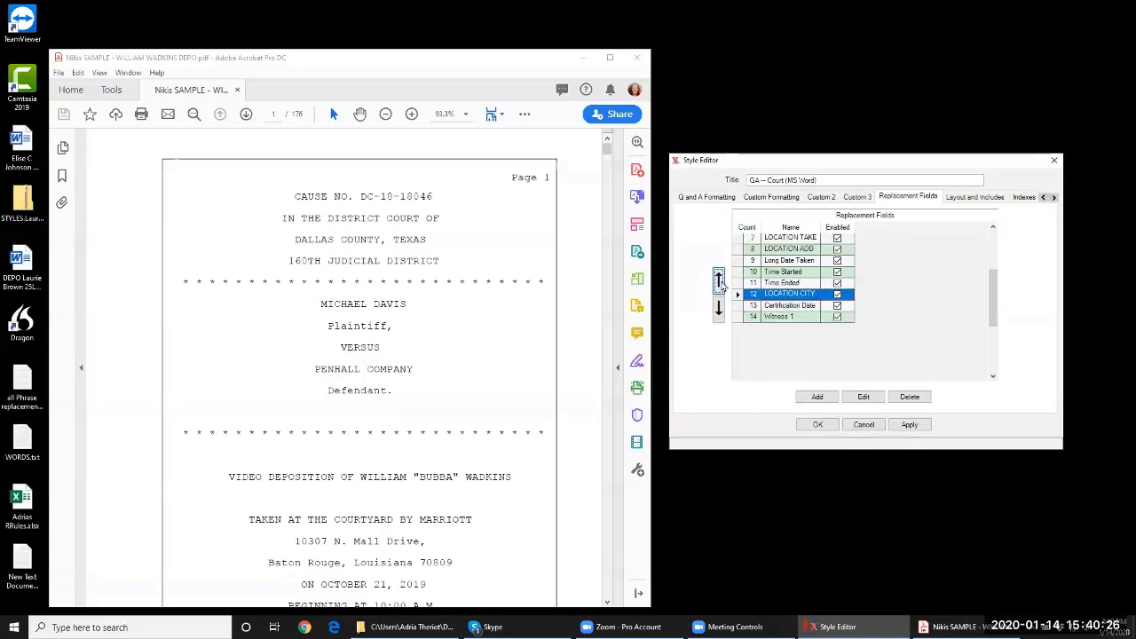
click(719, 280)
click(719, 281)
click(719, 281)
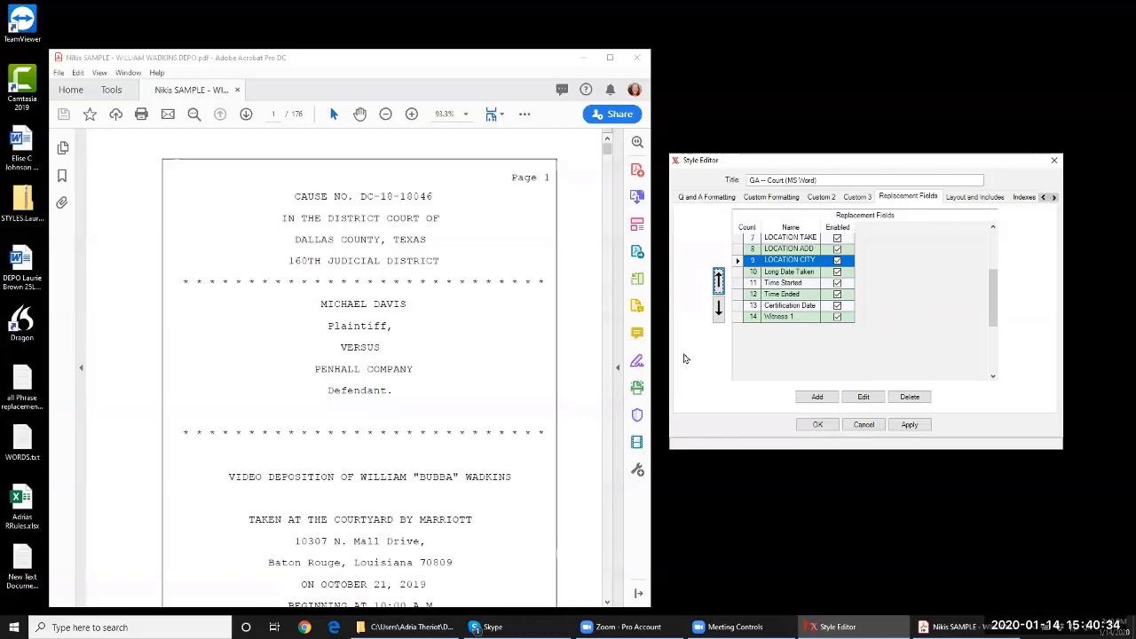
Remove the word "Long" from the name of the Long Date Taken replacement field
click(779, 272)
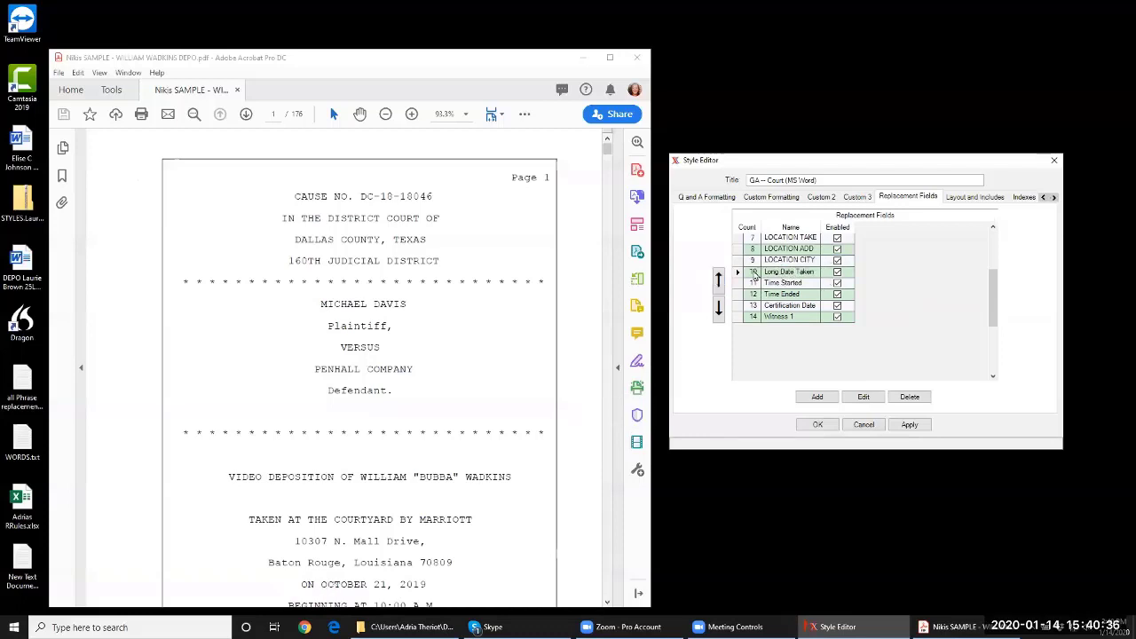
click(737, 272)
click(862, 397)
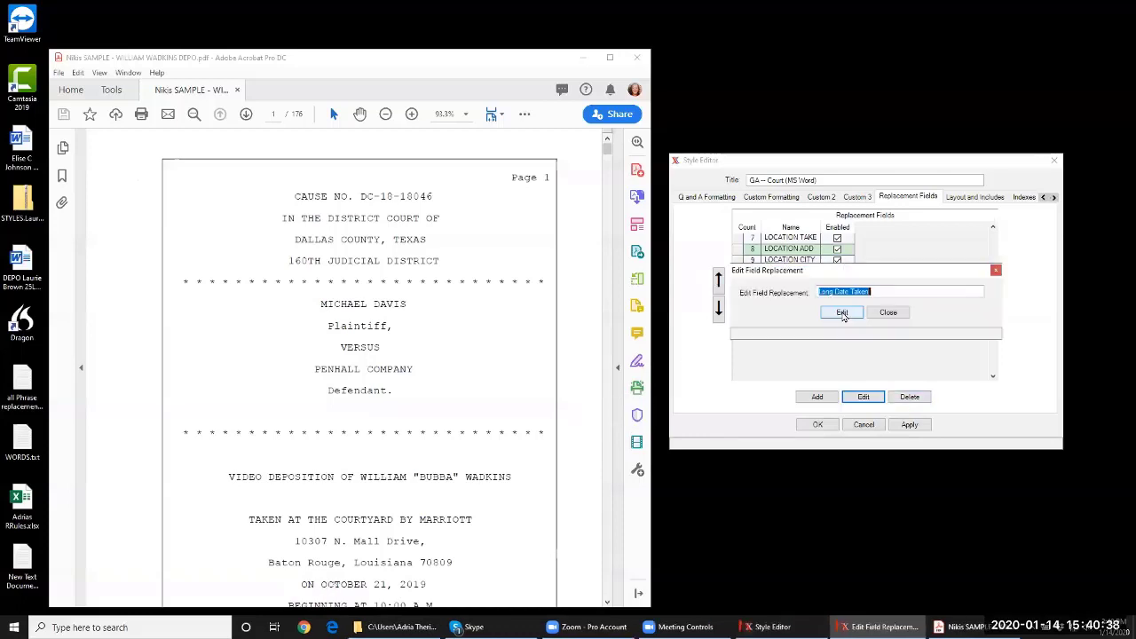
click(838, 311)
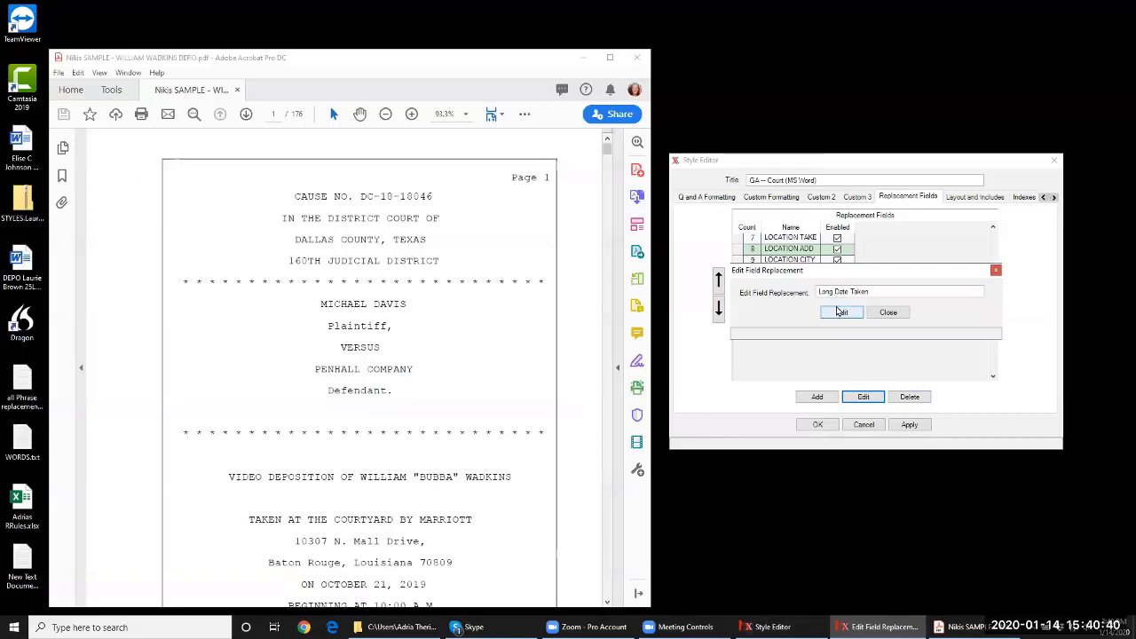
key(Delete)
key(Delete)
key(Delete)
key(Delete)
key(Delete)
click(838, 311)
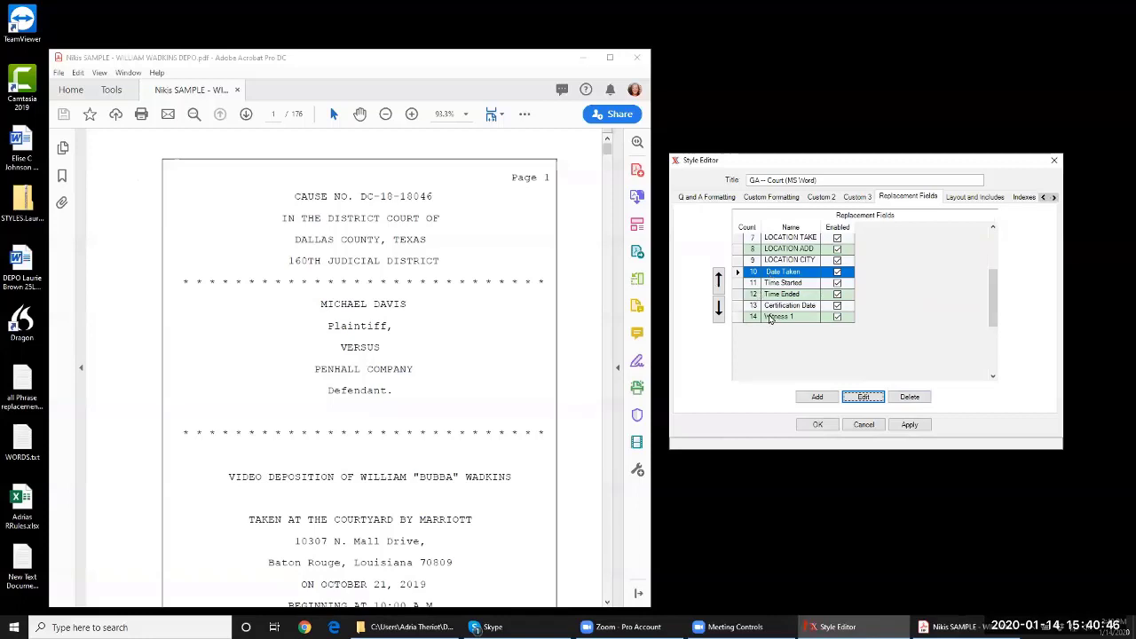
Remove the leading space from the Date Taken replacement field's name
click(862, 396)
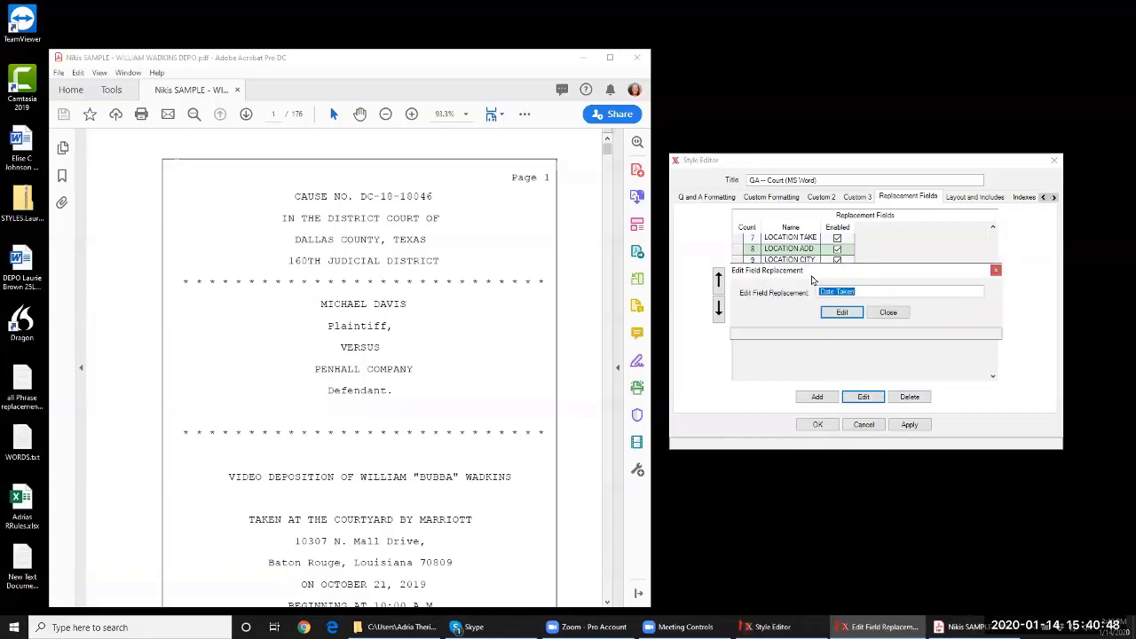
click(821, 292)
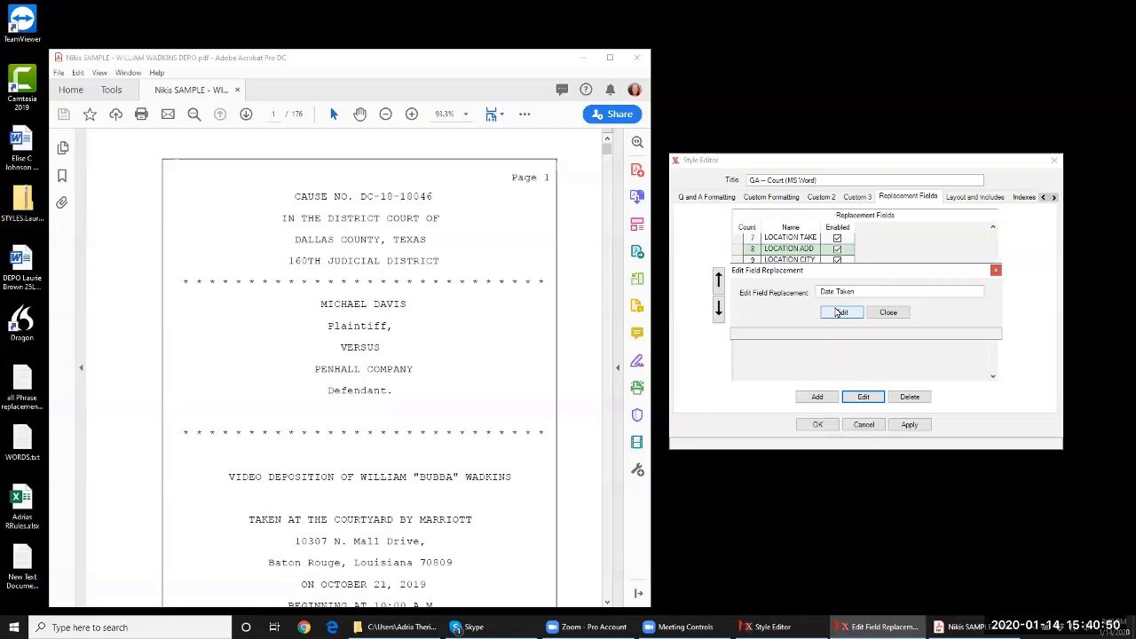
click(840, 313)
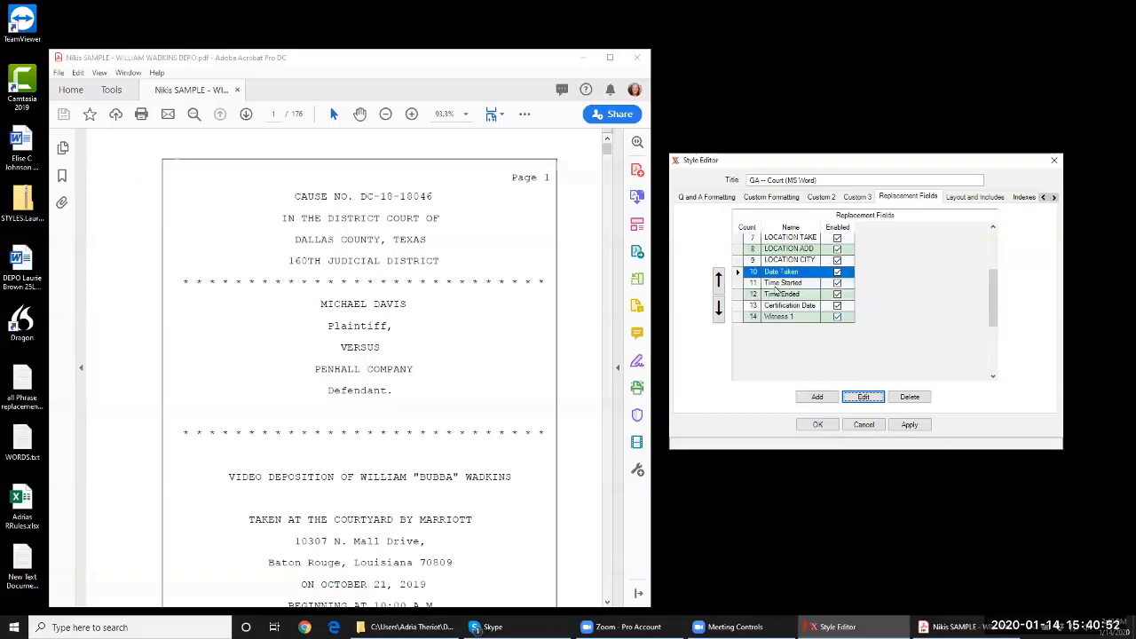
Examine the sample deposition's title, appearances, index and stipulations pages for details that need replacement fields
scroll(417, 559, down, 2)
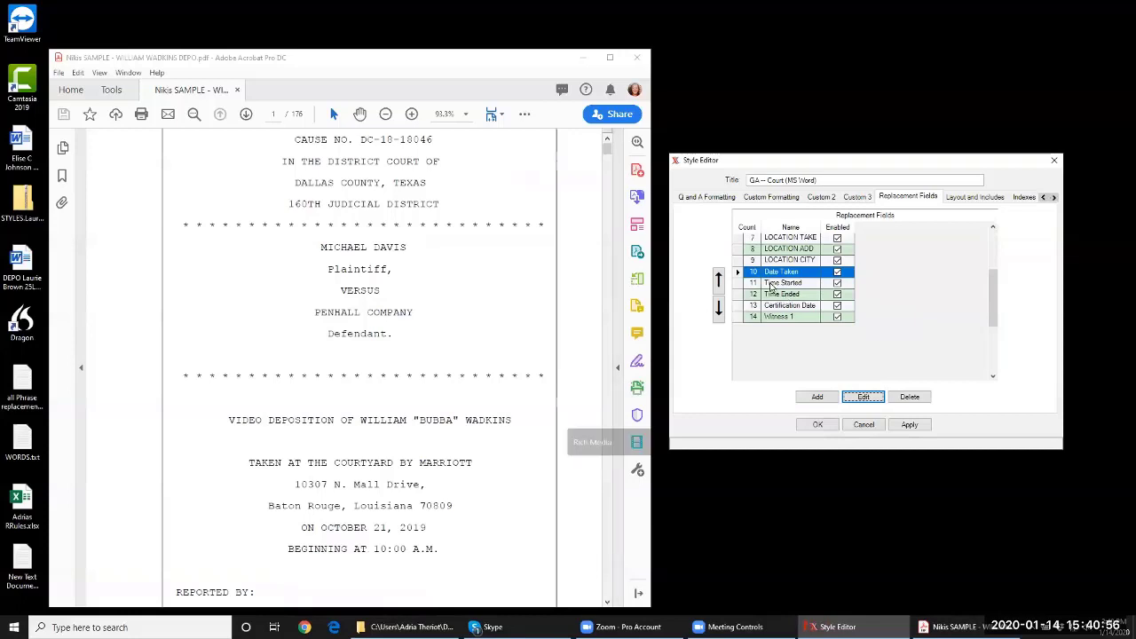
scroll(444, 450, down, 3)
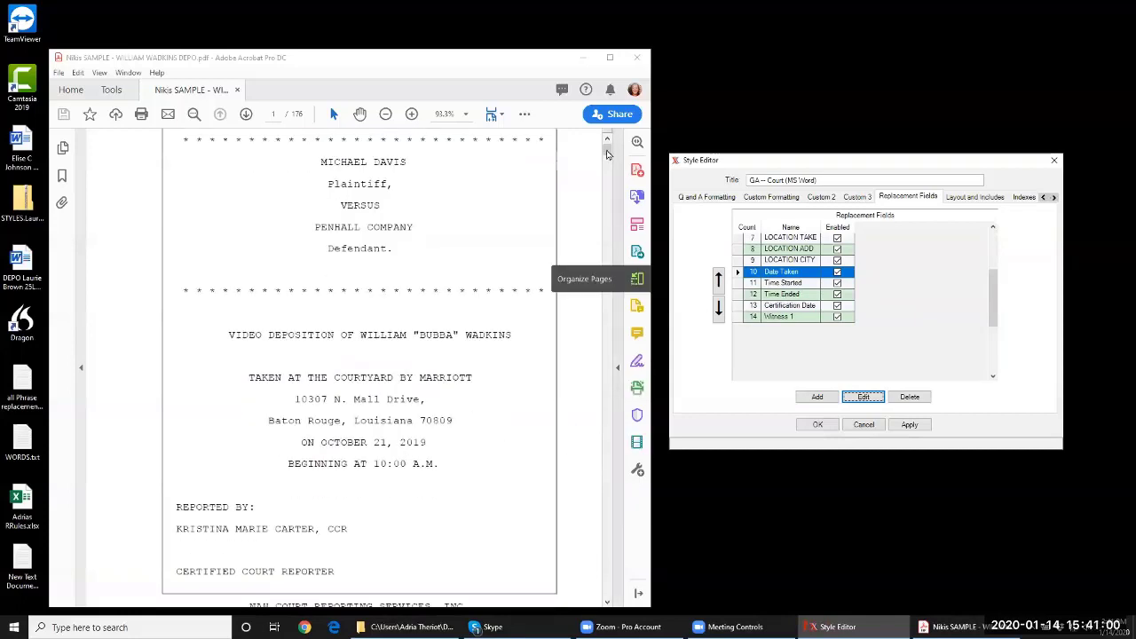
scroll(551, 411, down, 10)
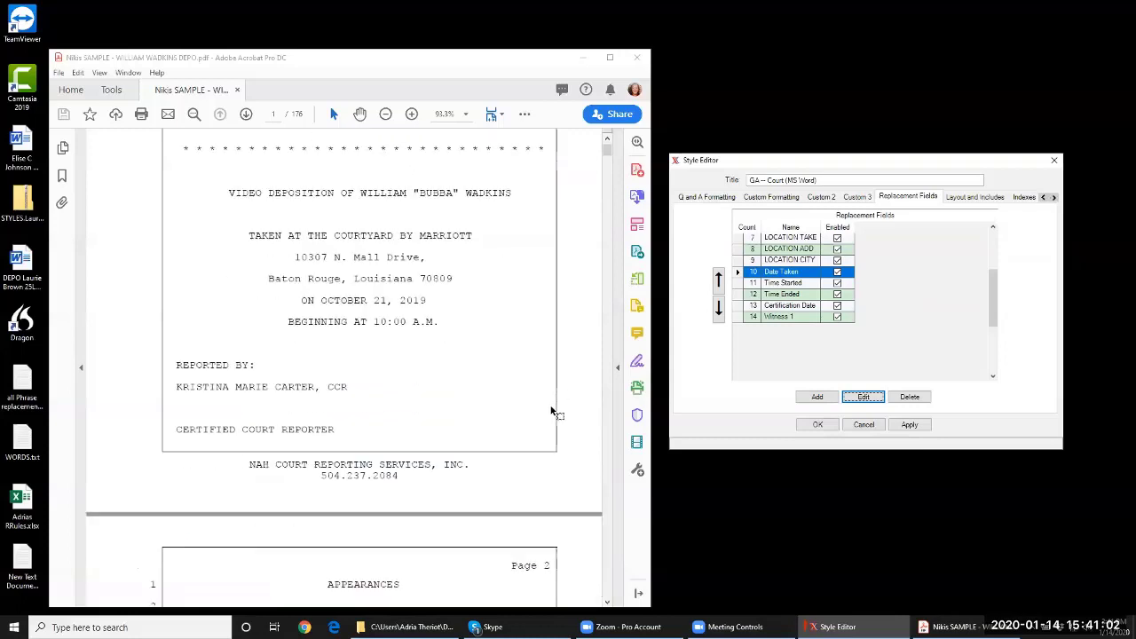
scroll(551, 411, down, 4)
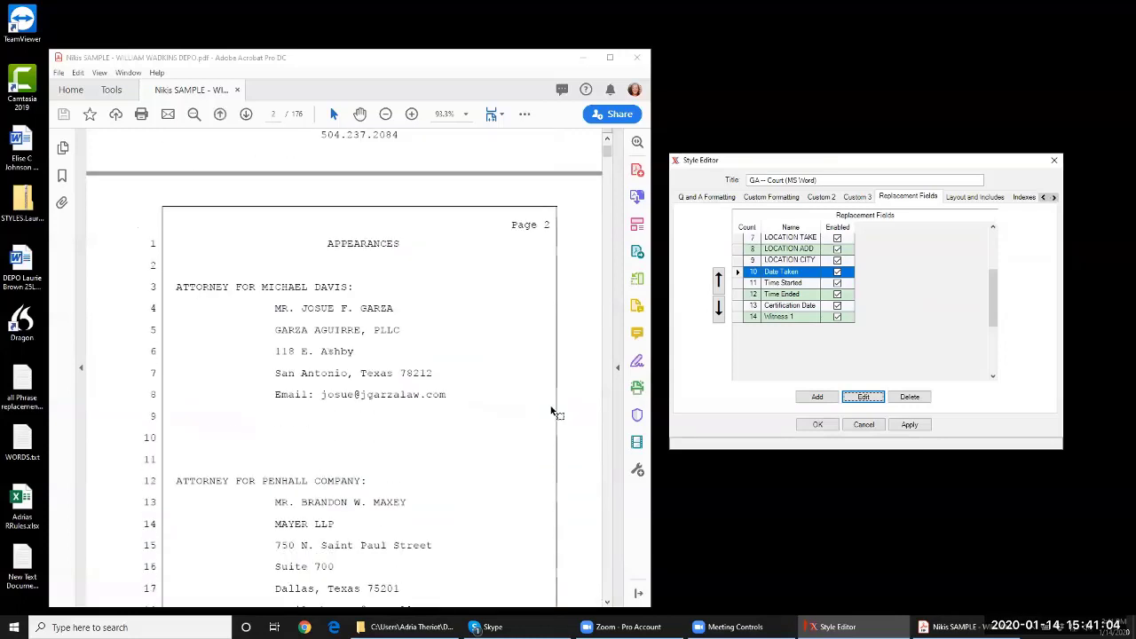
scroll(551, 411, down, 16)
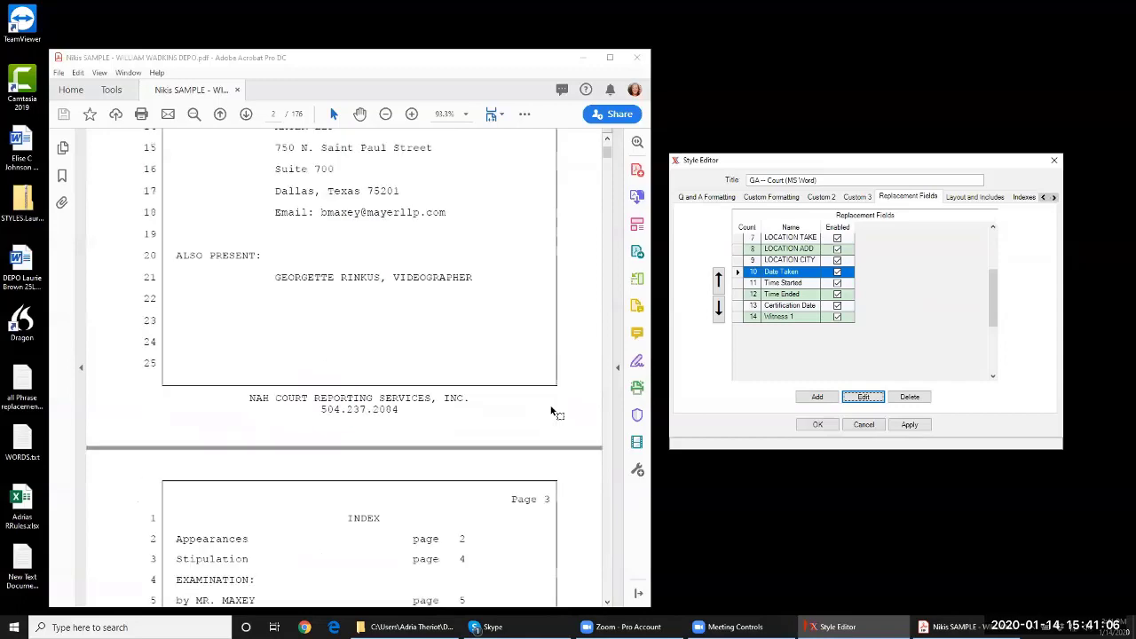
scroll(552, 411, down, 20)
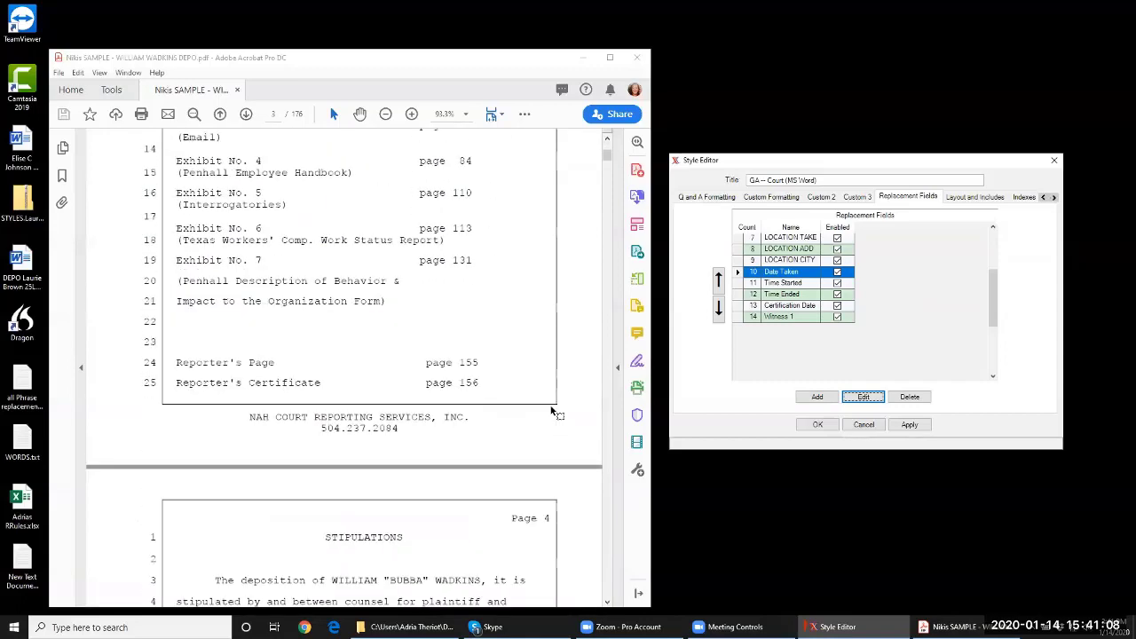
scroll(551, 411, down, 3)
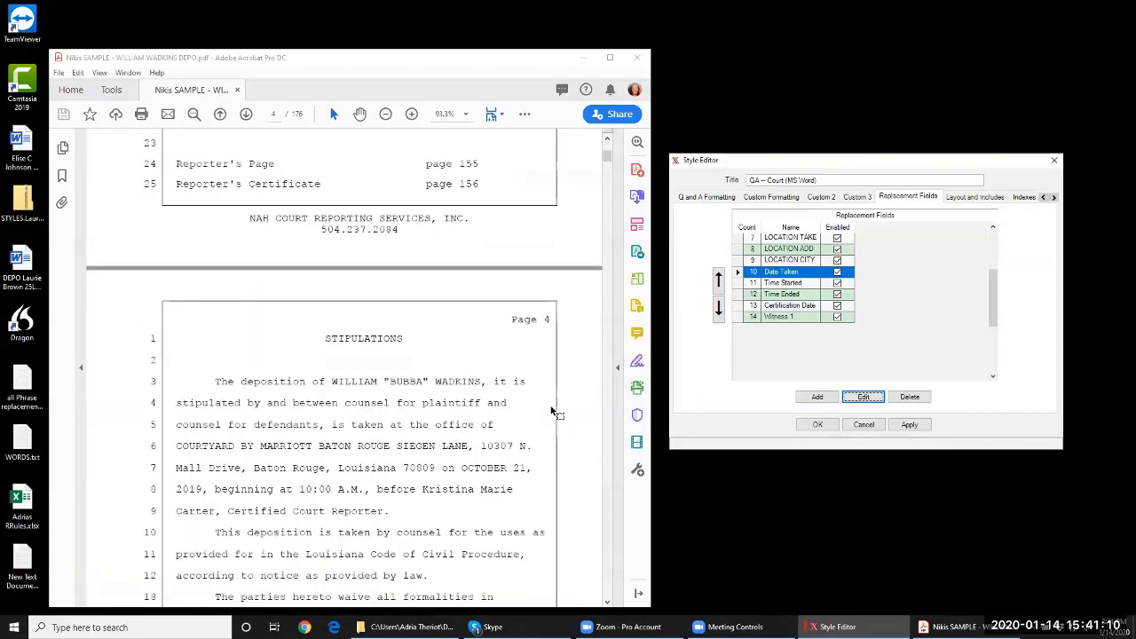
scroll(551, 411, down, 1)
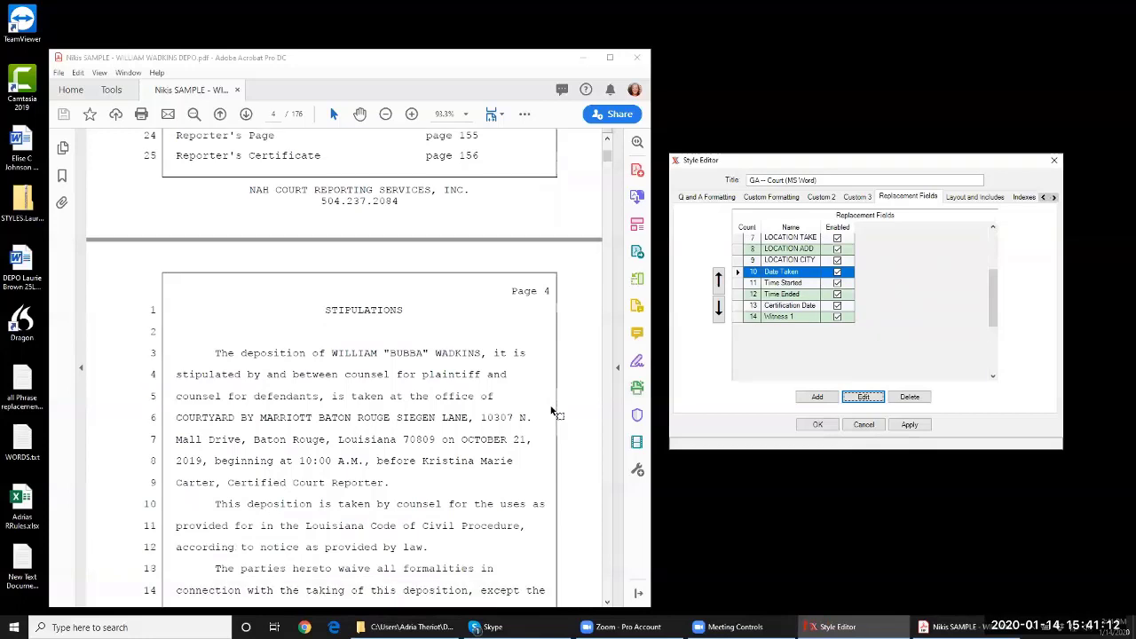
scroll(551, 411, down, 1)
scroll(552, 410, down, 1)
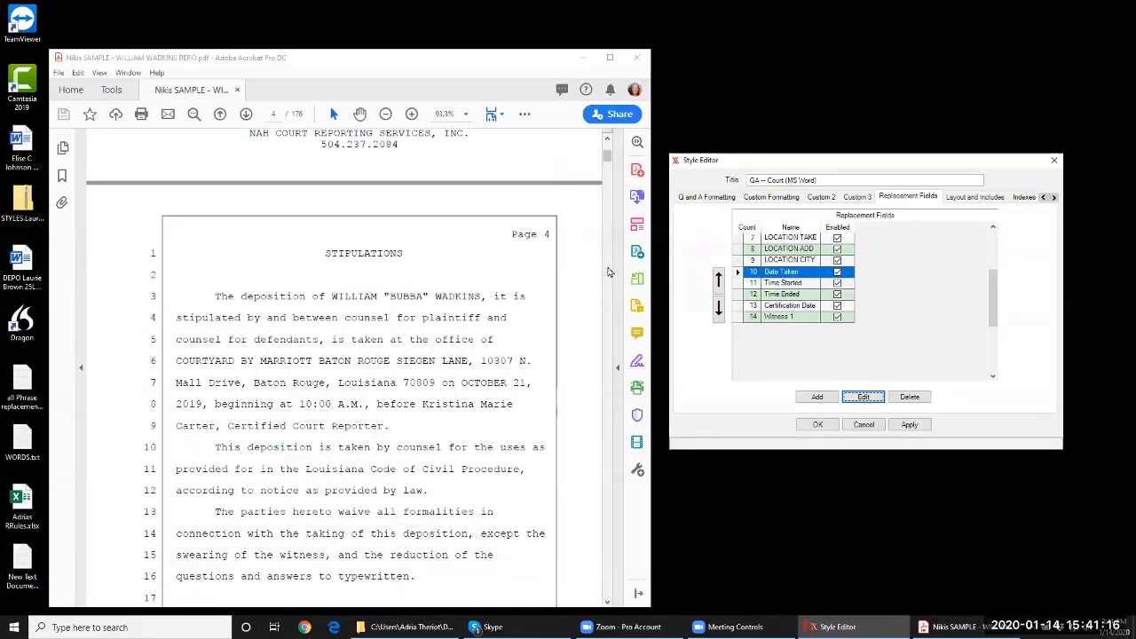
Examine the end of the sample deposition on page 154 and the Reporter's Page on page 155
drag(607, 156, 606, 541)
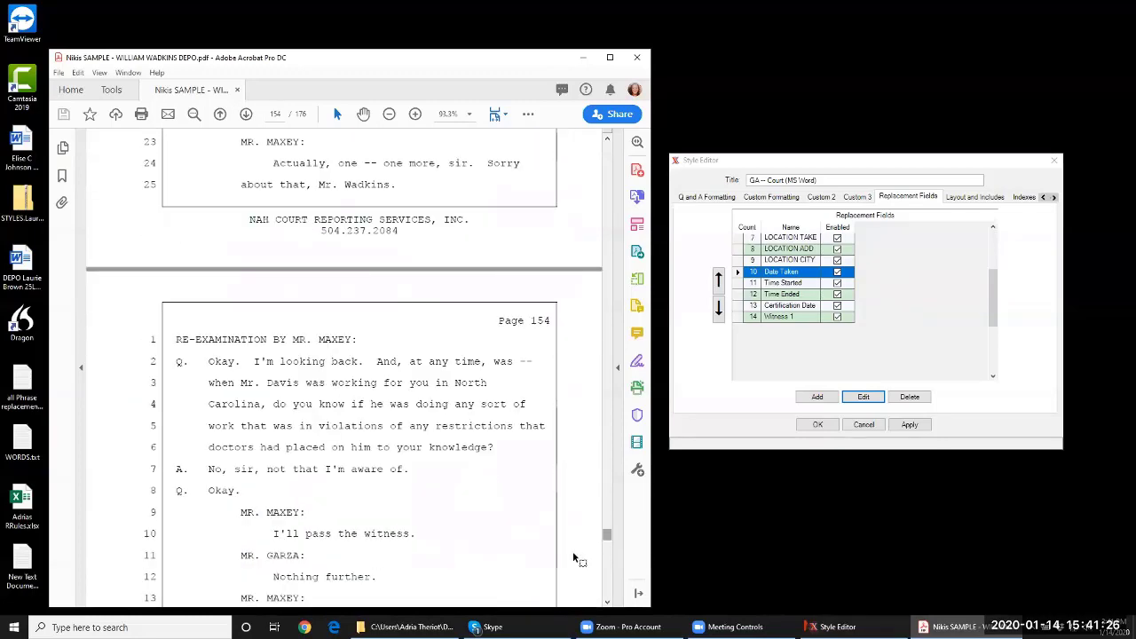
click(608, 603)
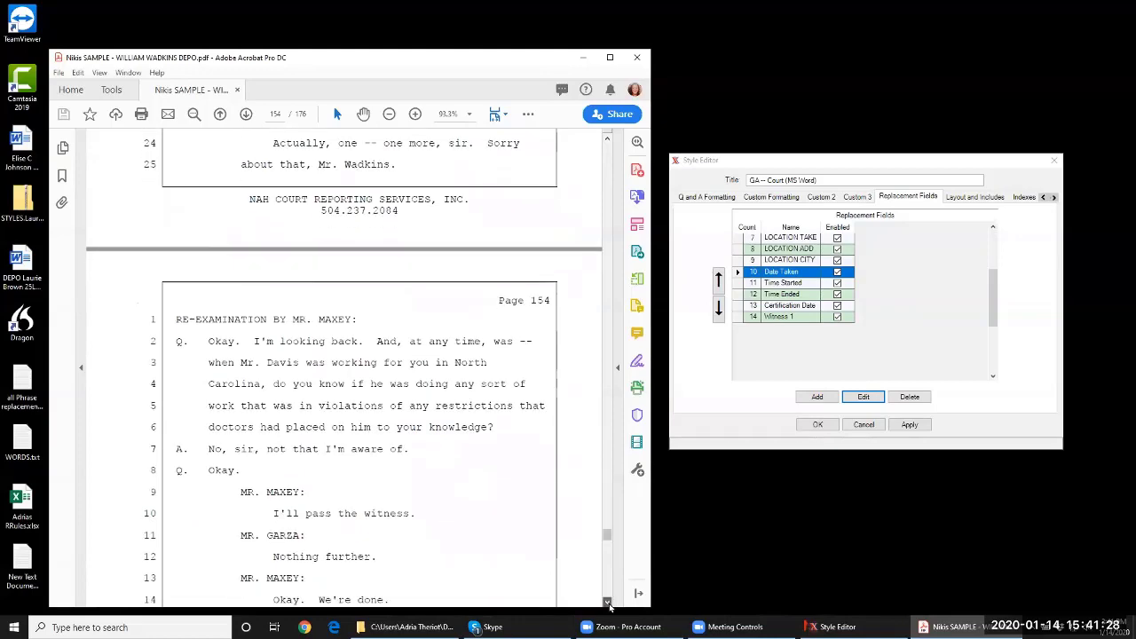
click(608, 602)
click(607, 603)
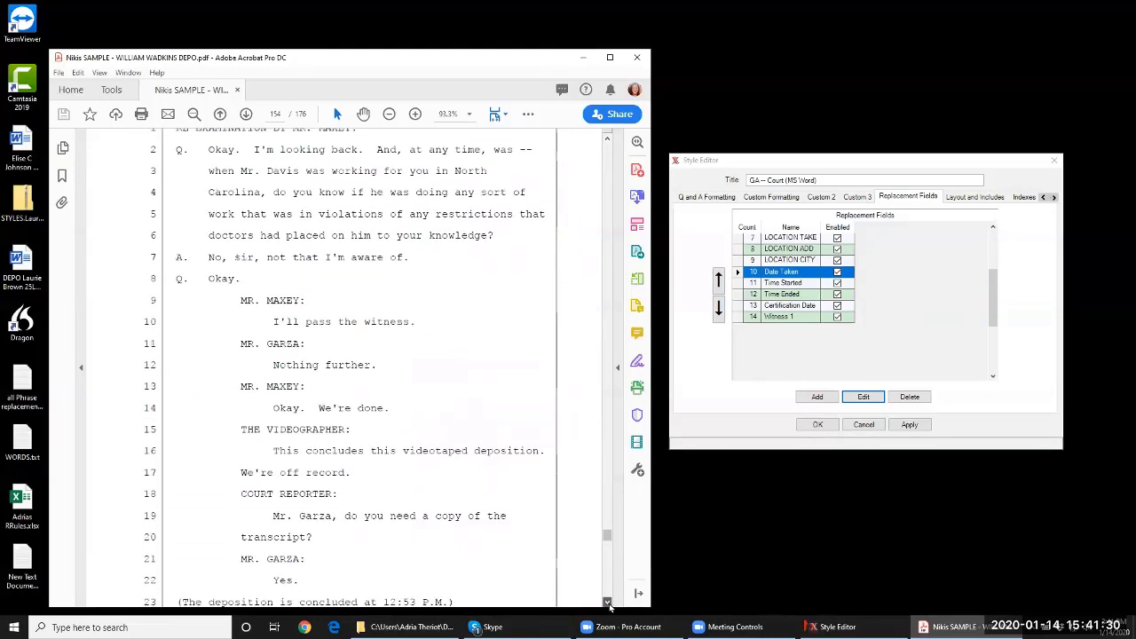
click(608, 602)
click(608, 603)
click(608, 602)
click(608, 602)
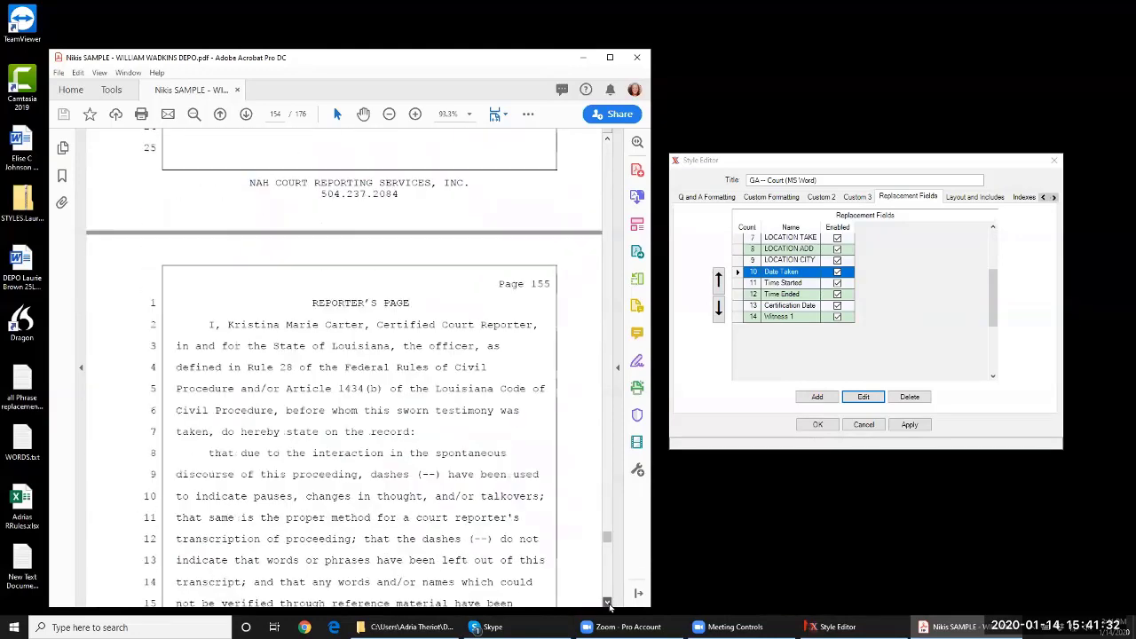
click(608, 602)
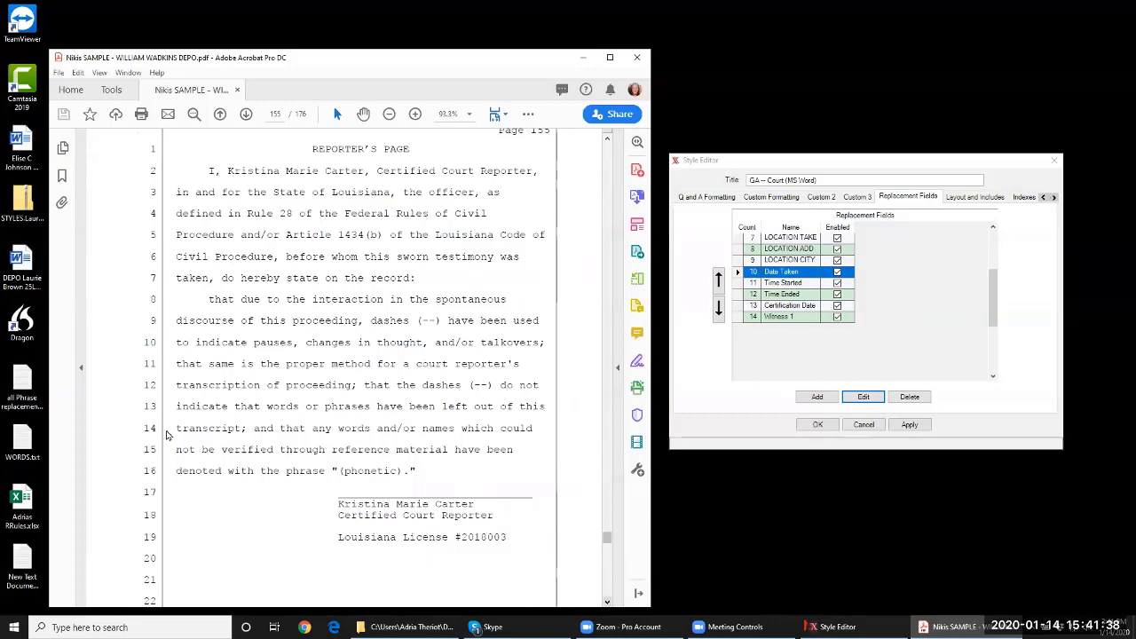
Examine the Reporter's Page and the Reporter's Certificate on page 156 for the certification date and witness name
scroll(374, 472, down, 4)
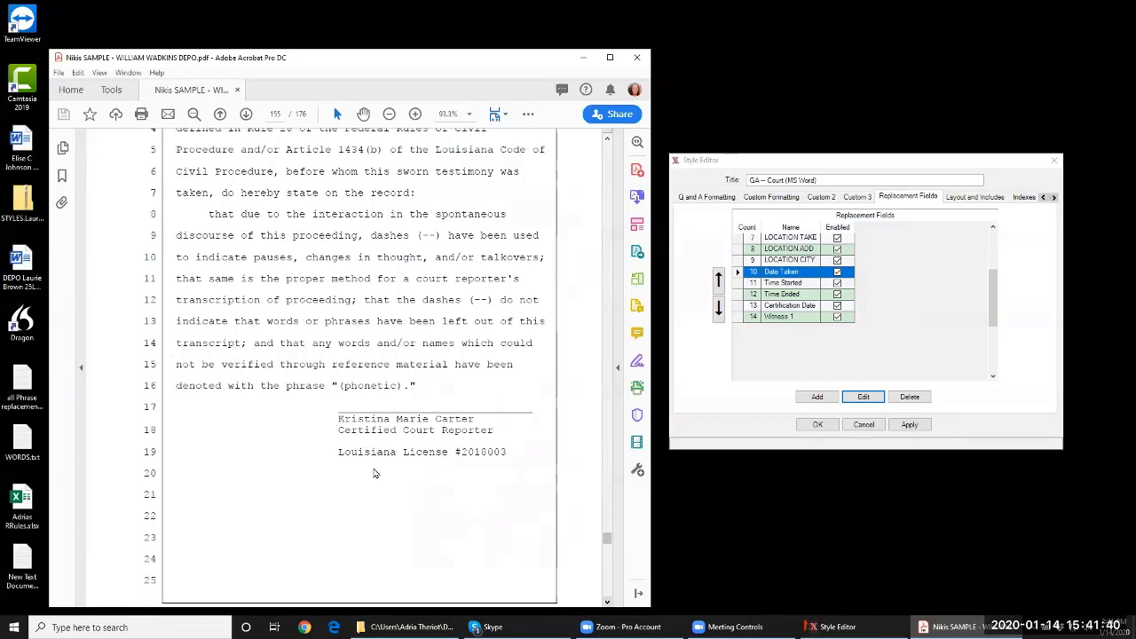
scroll(374, 473, down, 5)
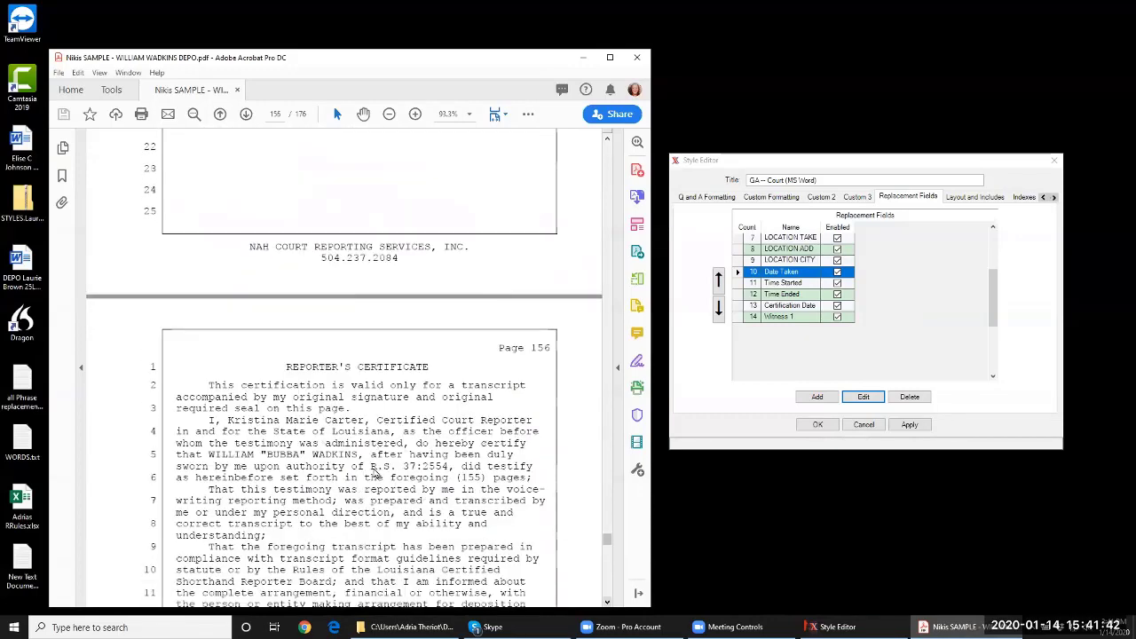
scroll(374, 473, down, 1)
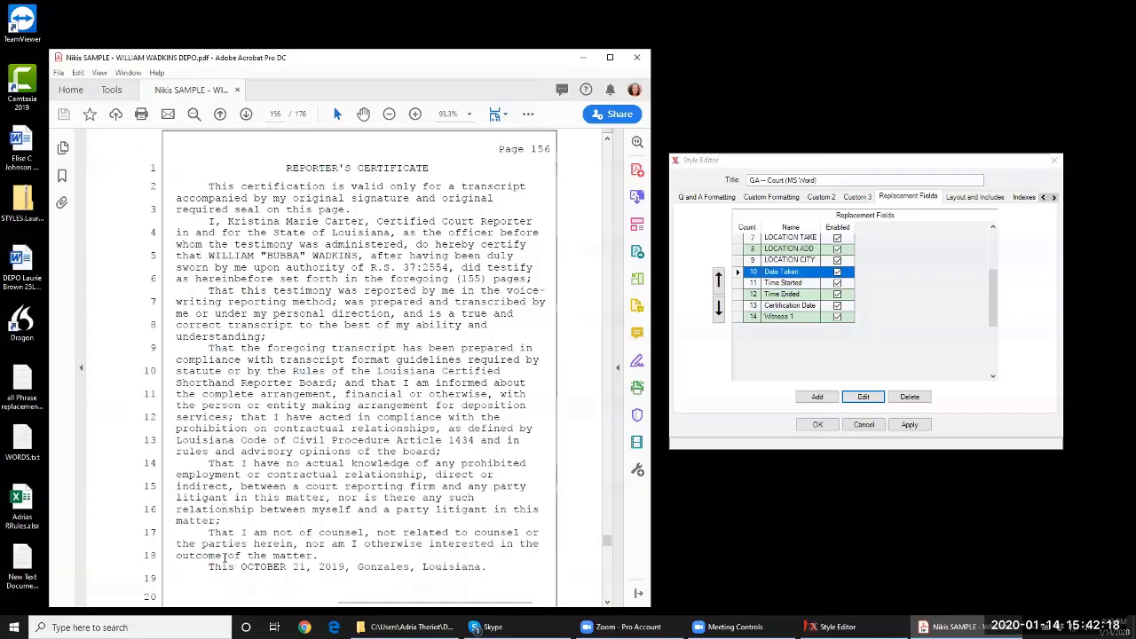
drag(239, 566, 345, 574)
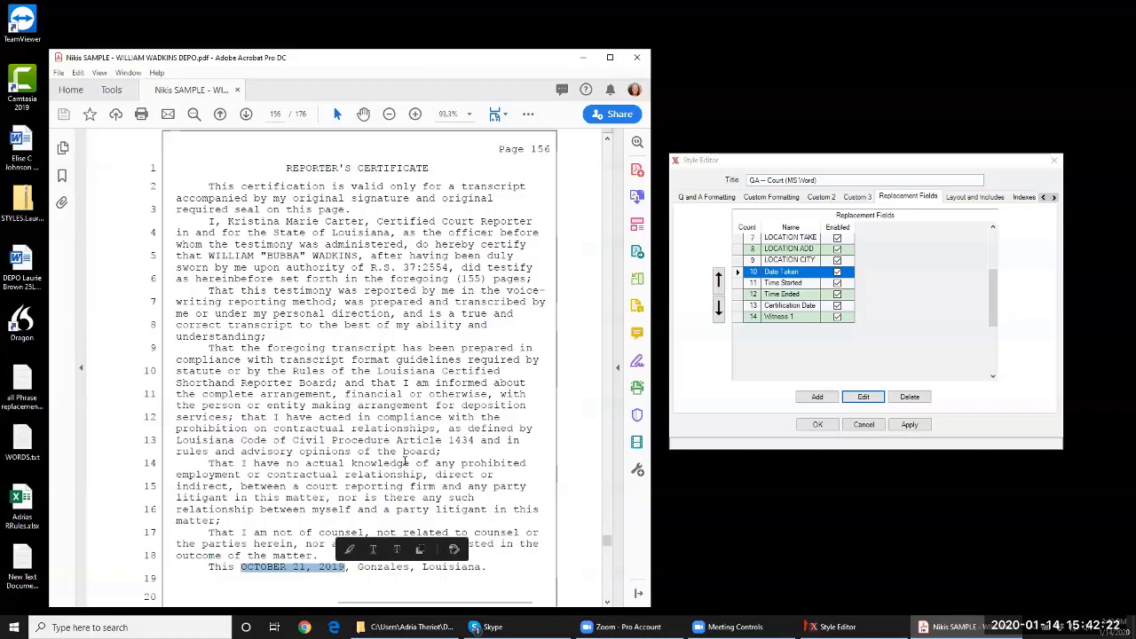
click(214, 255)
drag(214, 255, 361, 259)
click(361, 258)
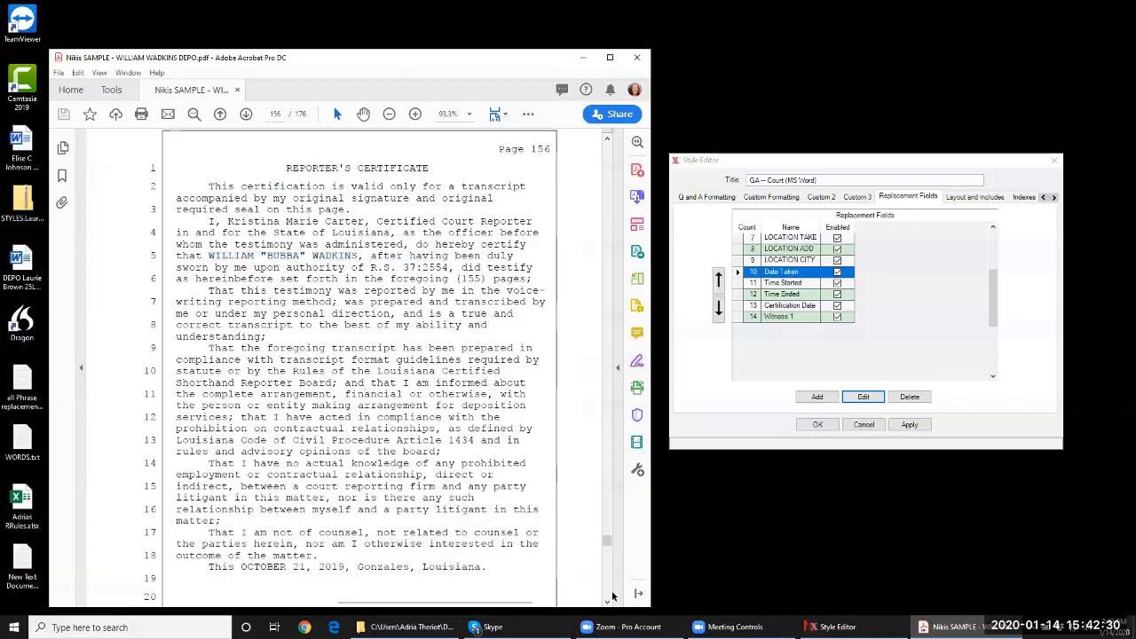
scroll(609, 548, down, 3)
scroll(609, 548, down, 3)
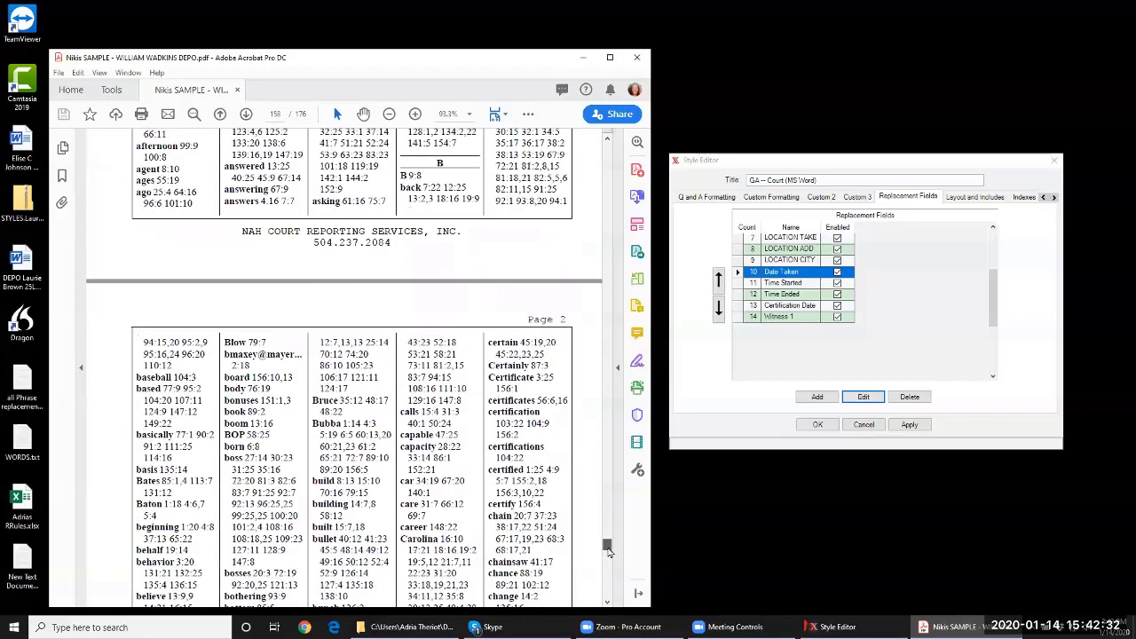
scroll(608, 548, down, 5)
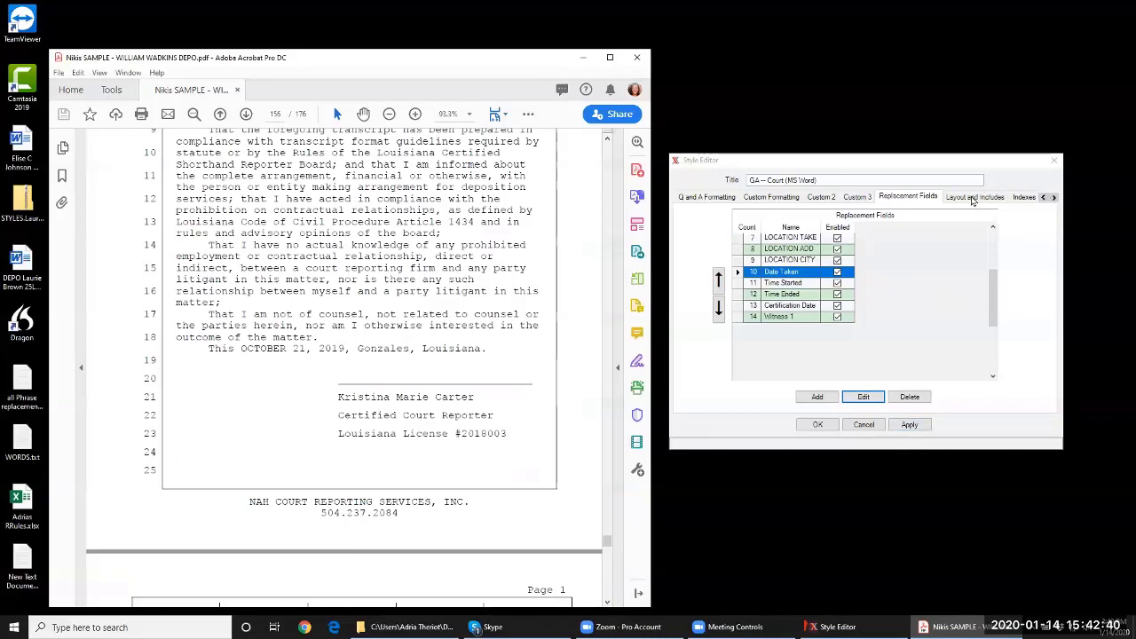
Open the style's cover page file and delete the Case No. field below "CASE NO.:"
click(971, 199)
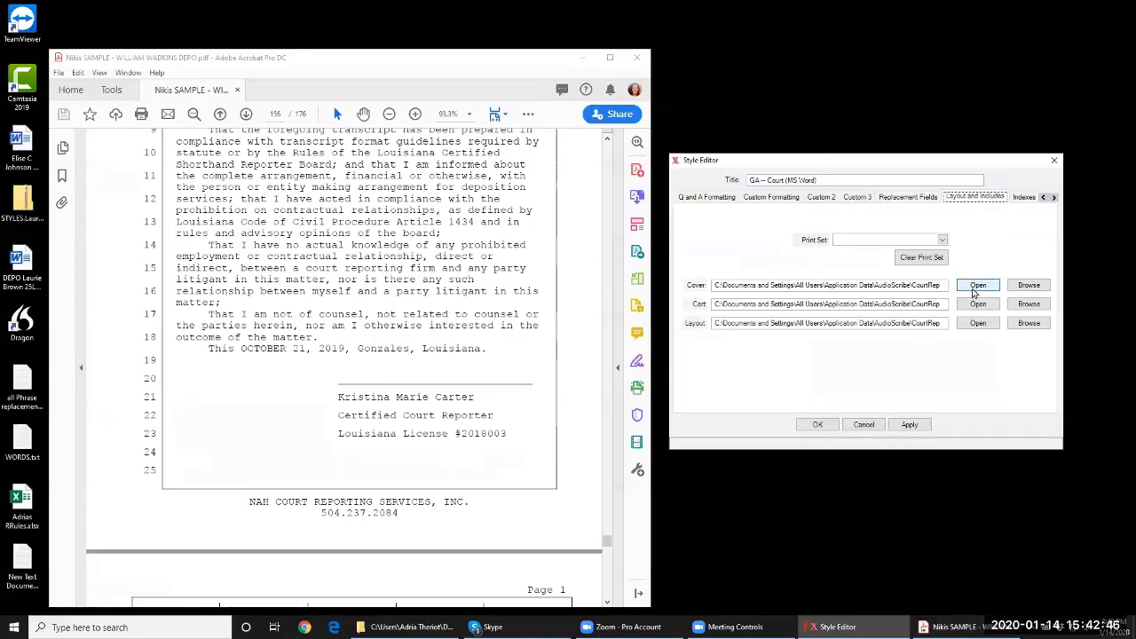
click(976, 285)
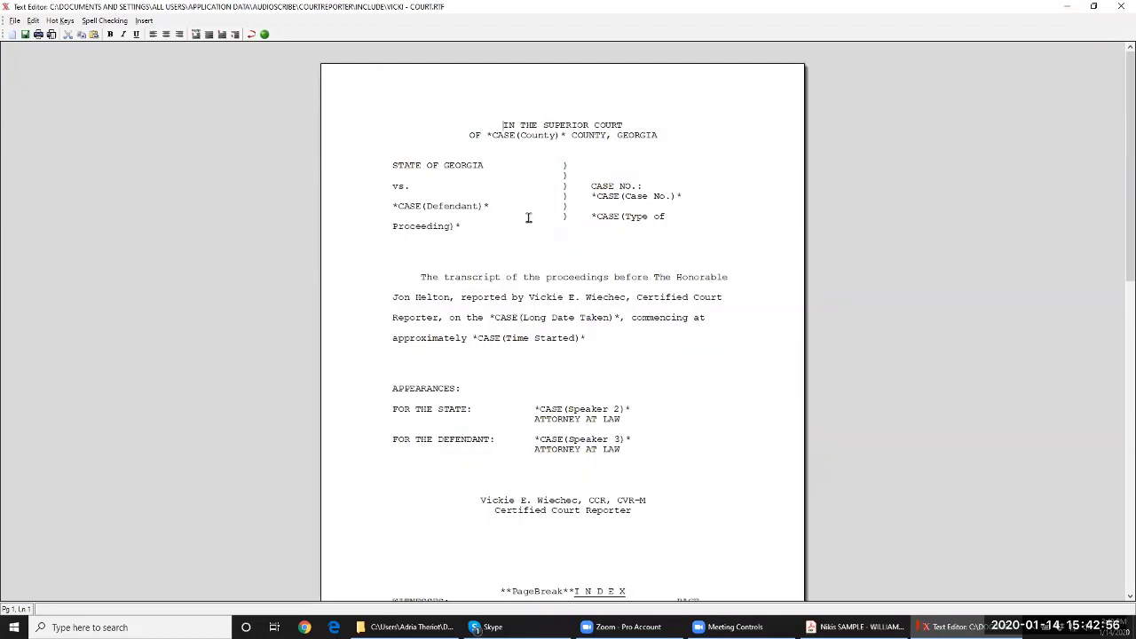
drag(591, 195, 680, 199)
key(Delete)
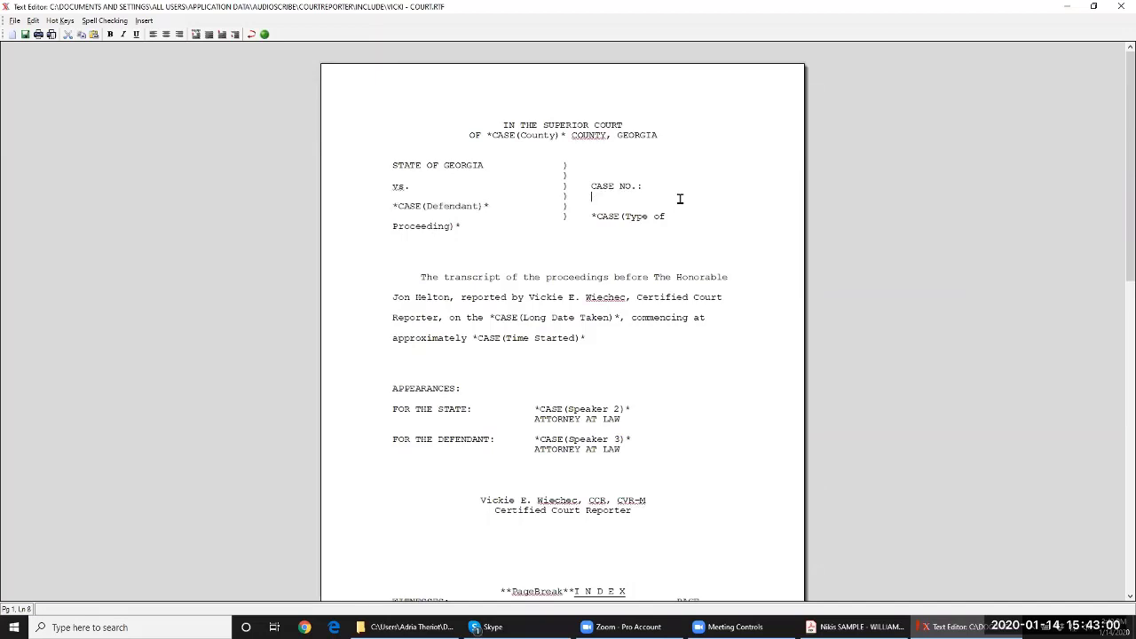
Check the case fields available for insertion in the cover page, save the file and close it
click(145, 22)
mouse_move(195, 86)
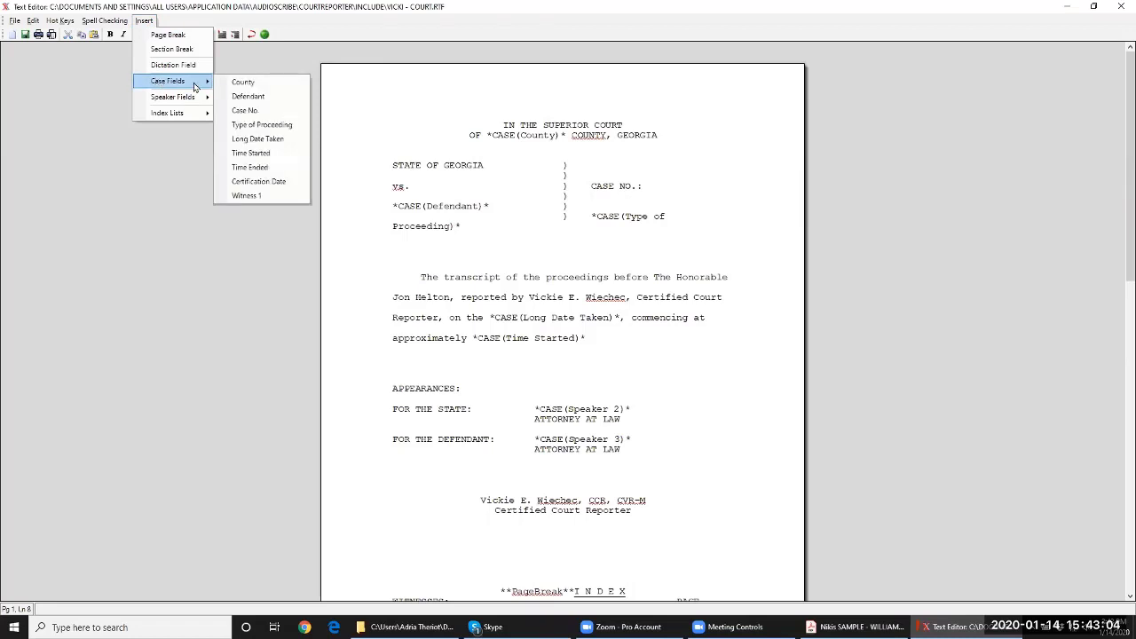
click(257, 243)
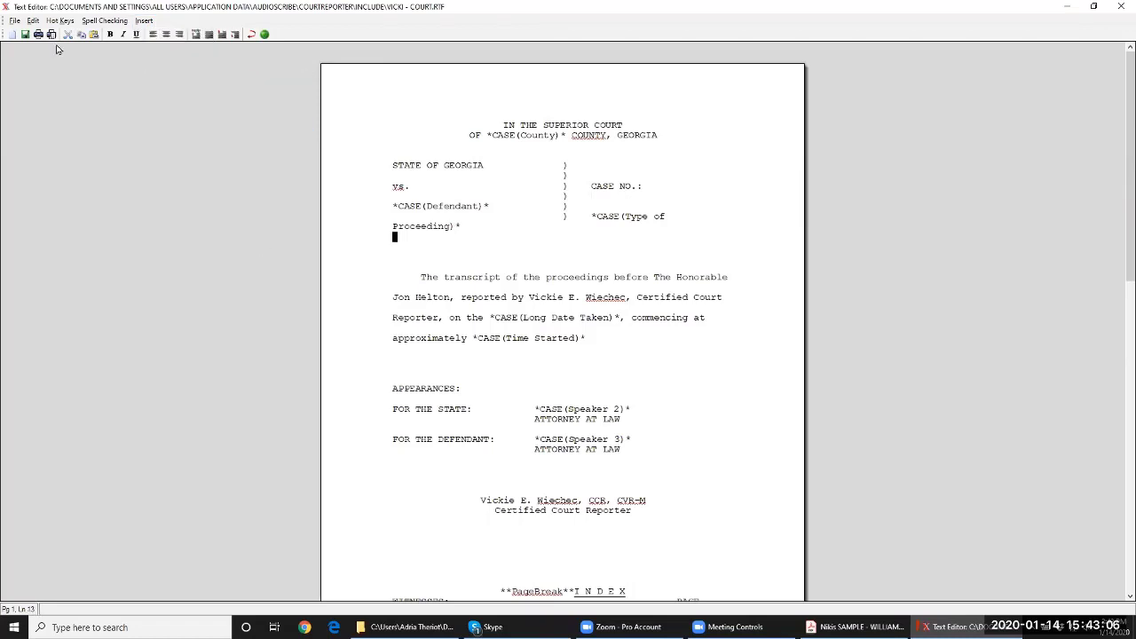
click(25, 34)
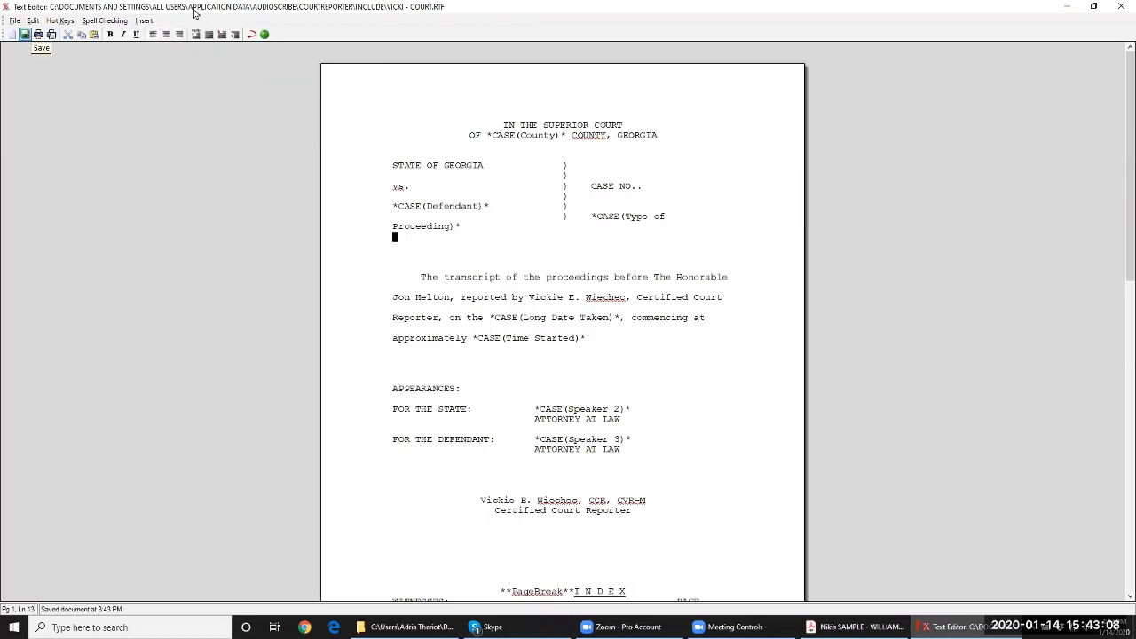
click(1121, 7)
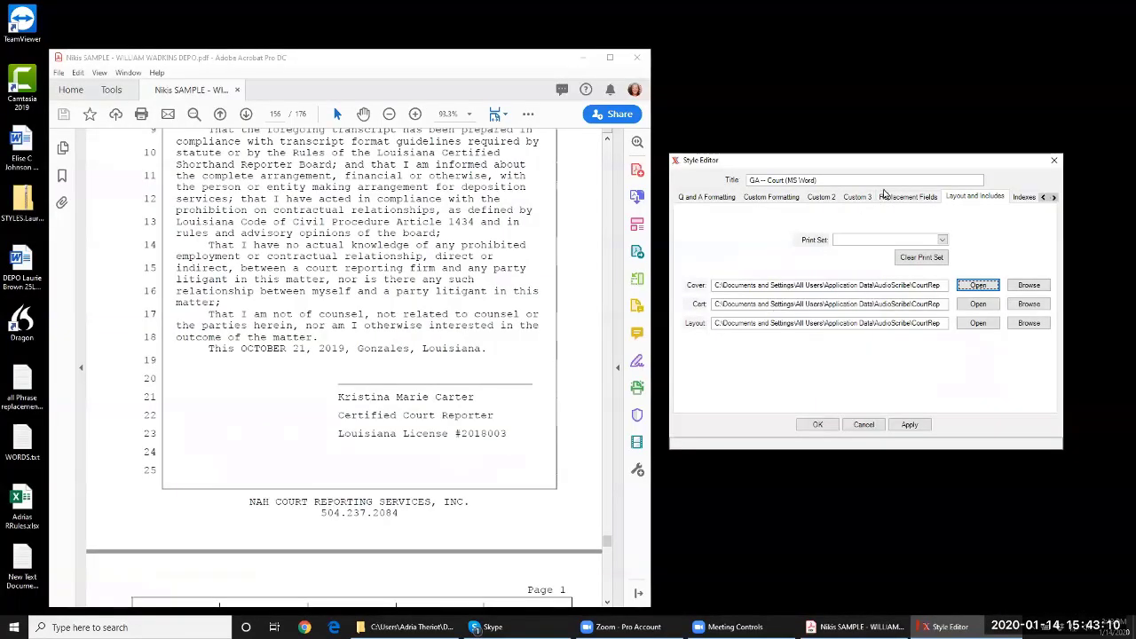
Apply the replacement field changes to the style and reopen the cover page file
click(898, 197)
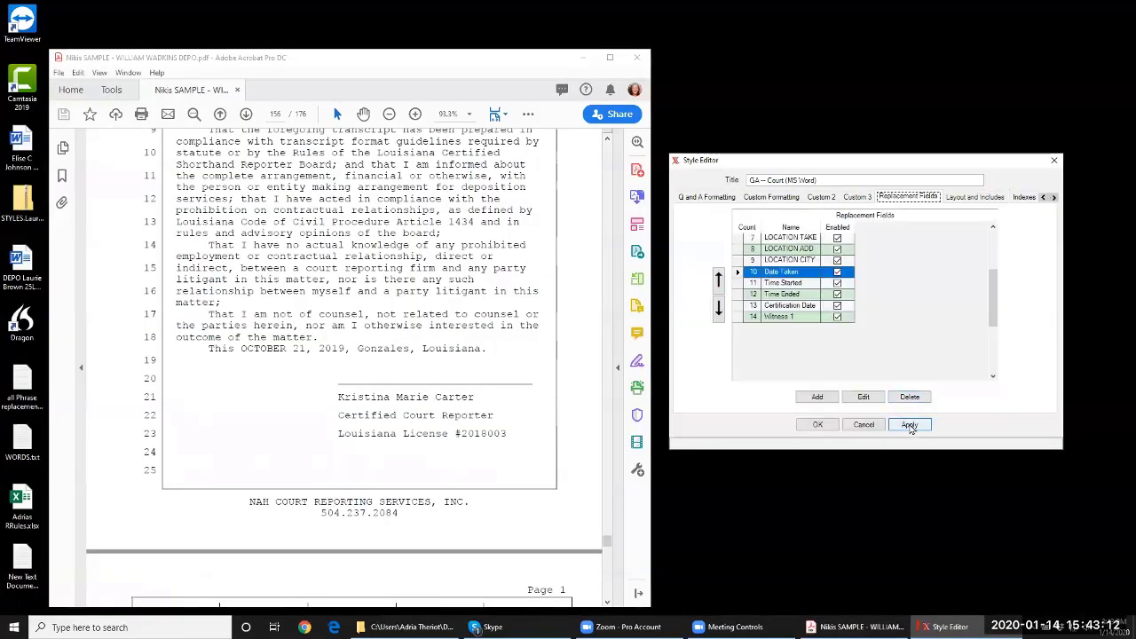
click(909, 425)
click(967, 197)
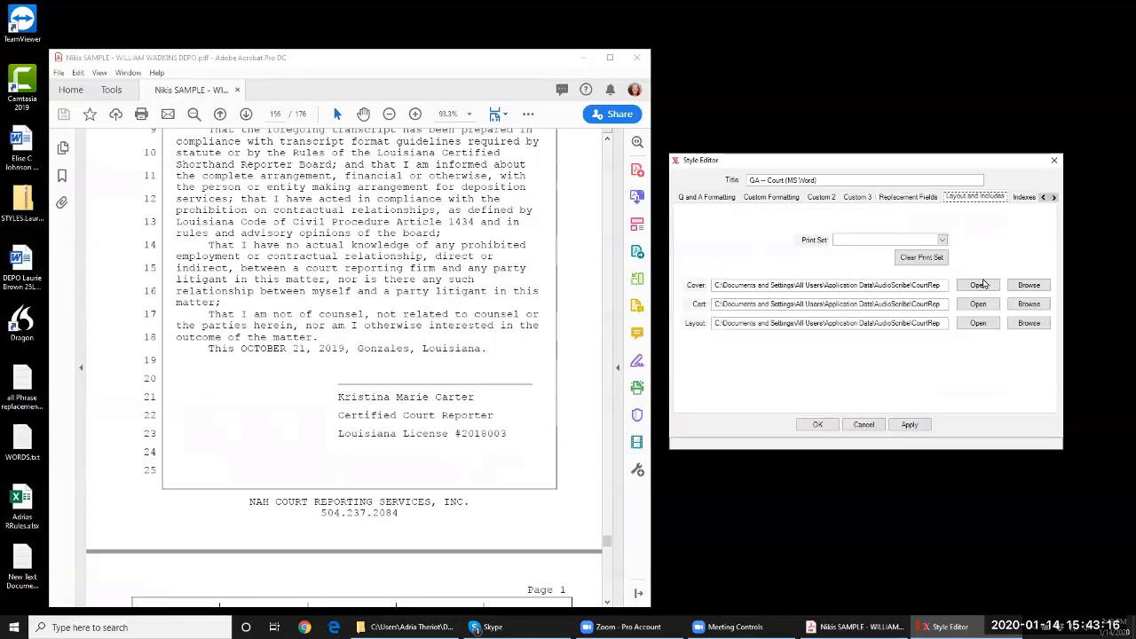
click(979, 286)
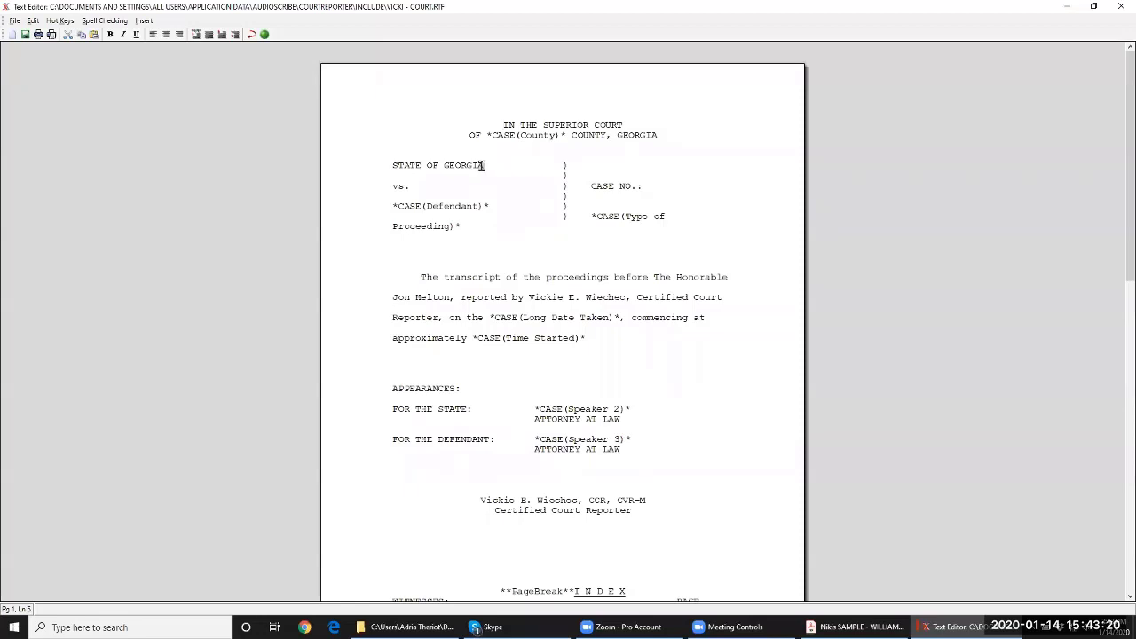
Insert the Cause No. case field on the empty line below "CASE NO.:"
drag(482, 165, 390, 166)
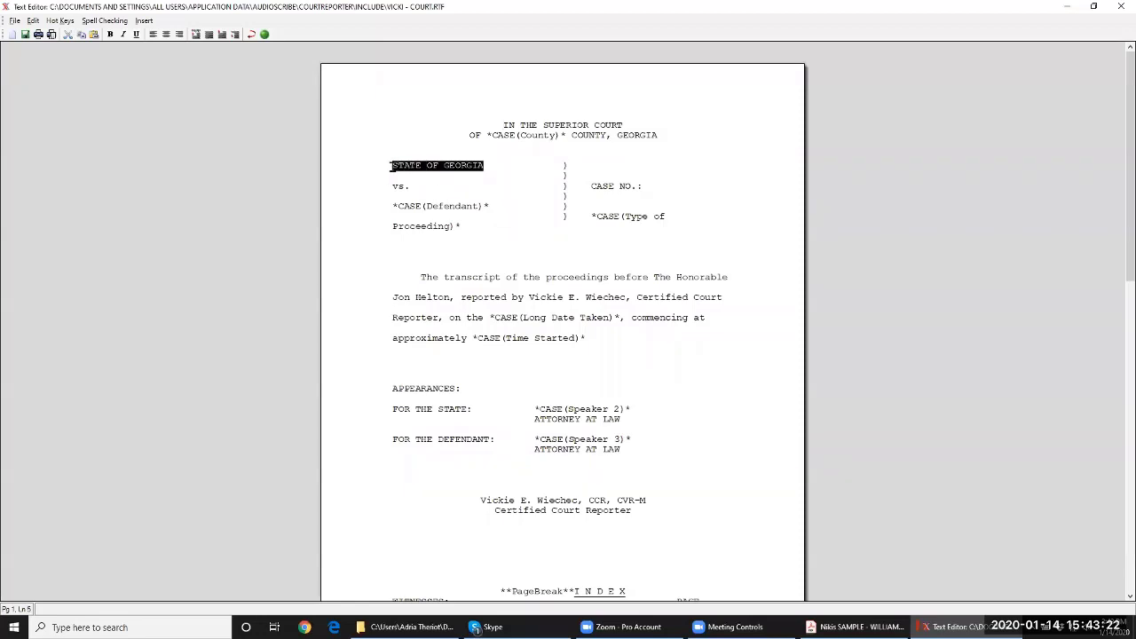
click(391, 166)
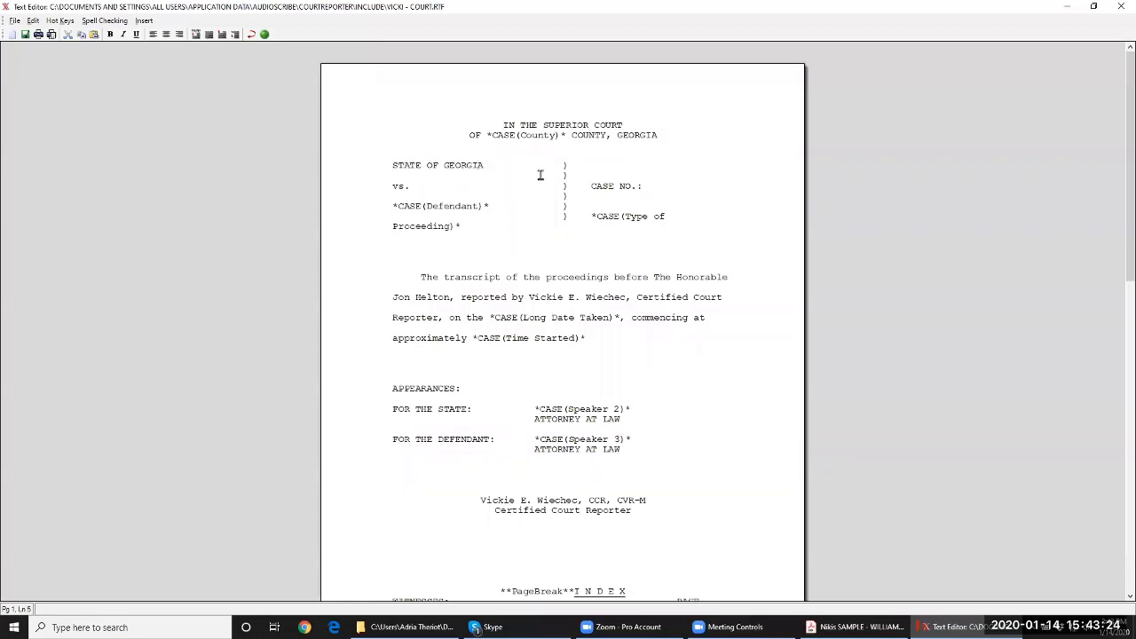
click(601, 198)
click(144, 20)
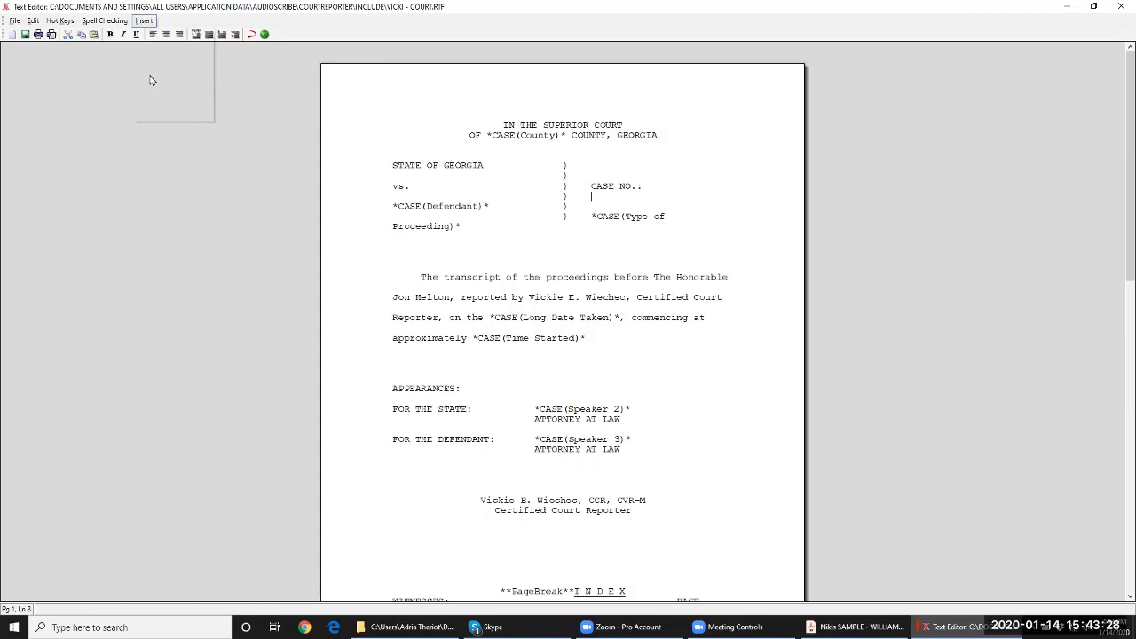
mouse_move(154, 83)
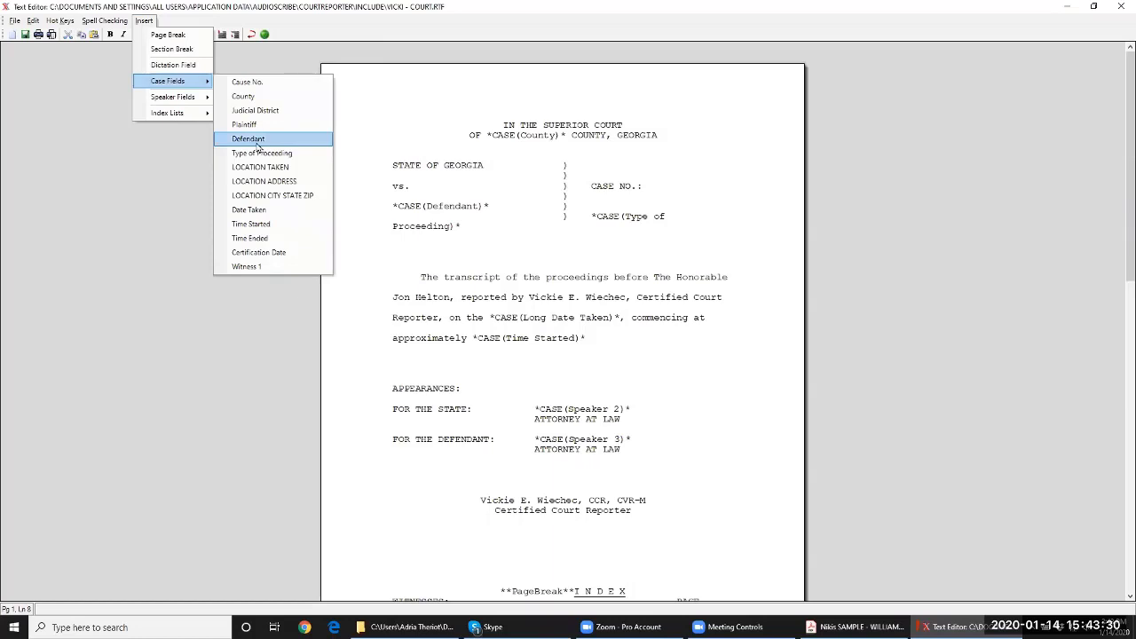
click(250, 82)
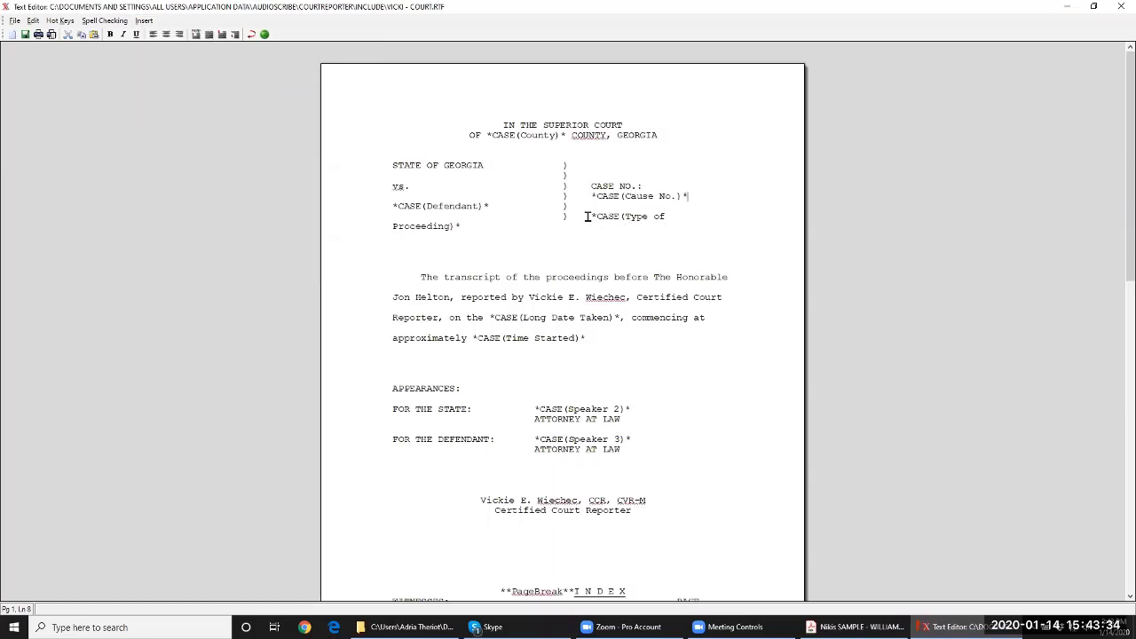
Move the Type of Proceeding field out of the caption to a centered line below the Time Started paragraph, preceded by a blank line
drag(588, 215, 597, 230)
key(ctrl+c)
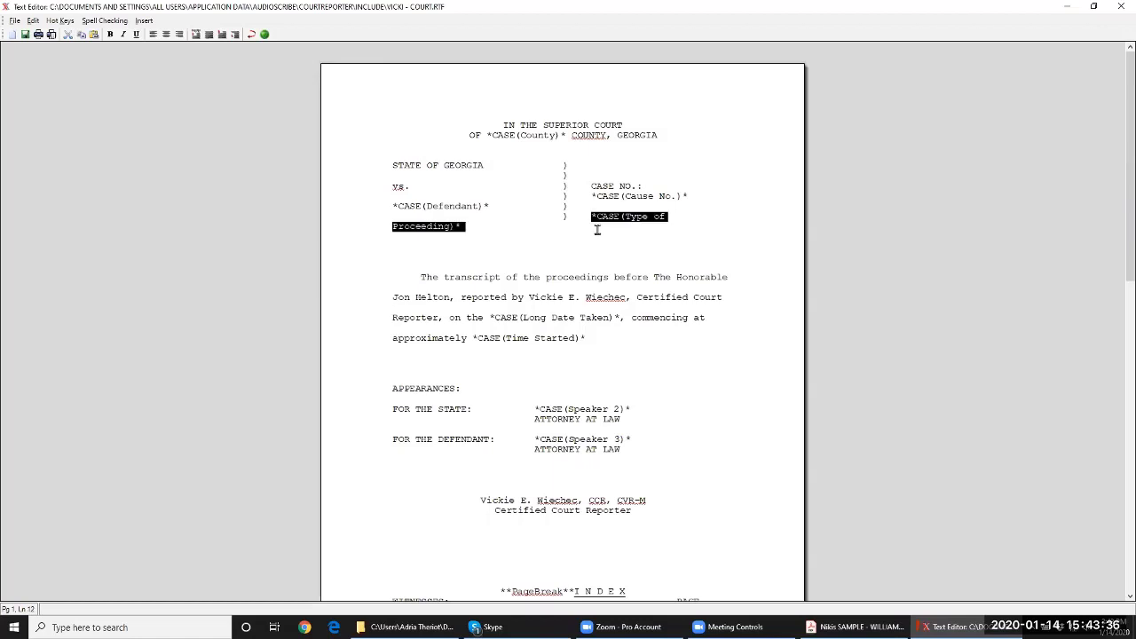
key(Delete)
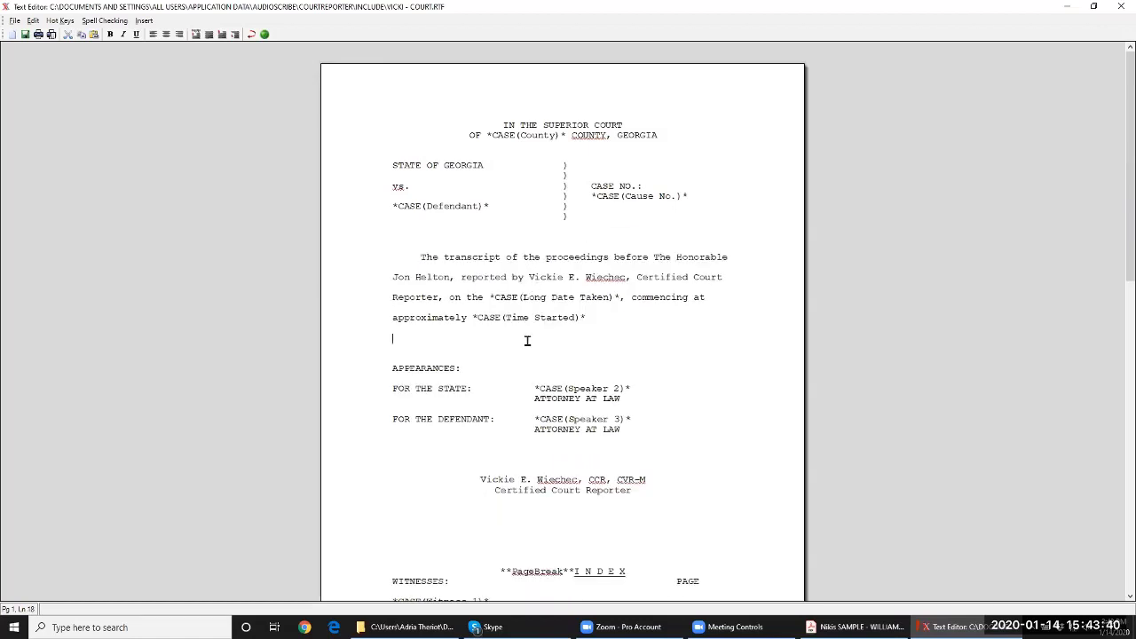
key(ctrl+z)
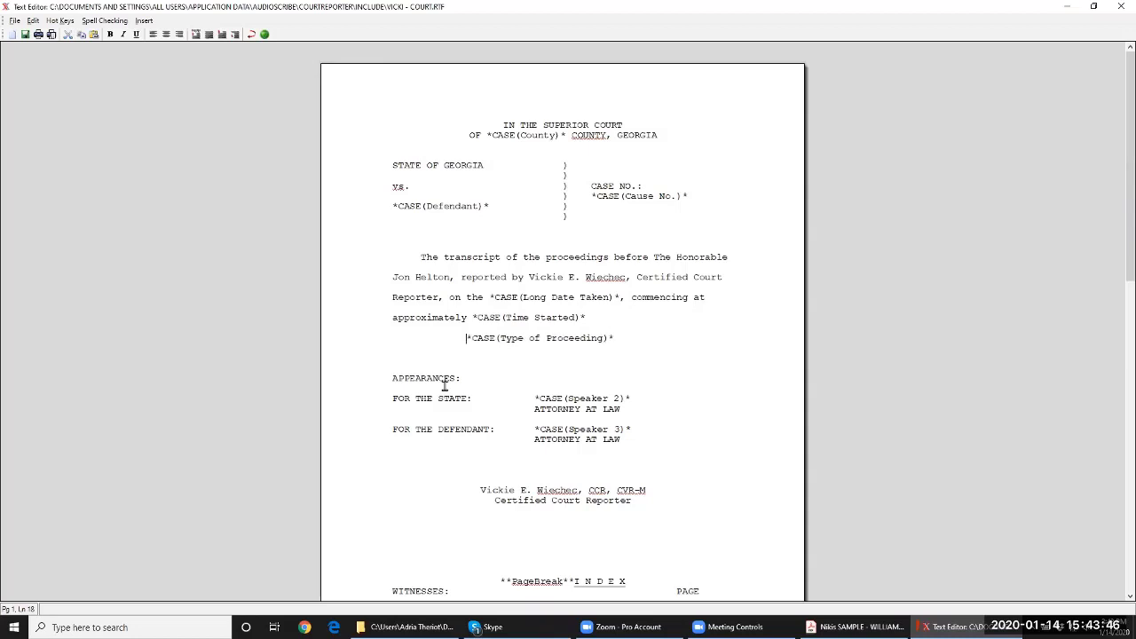
click(605, 317)
key(Return)
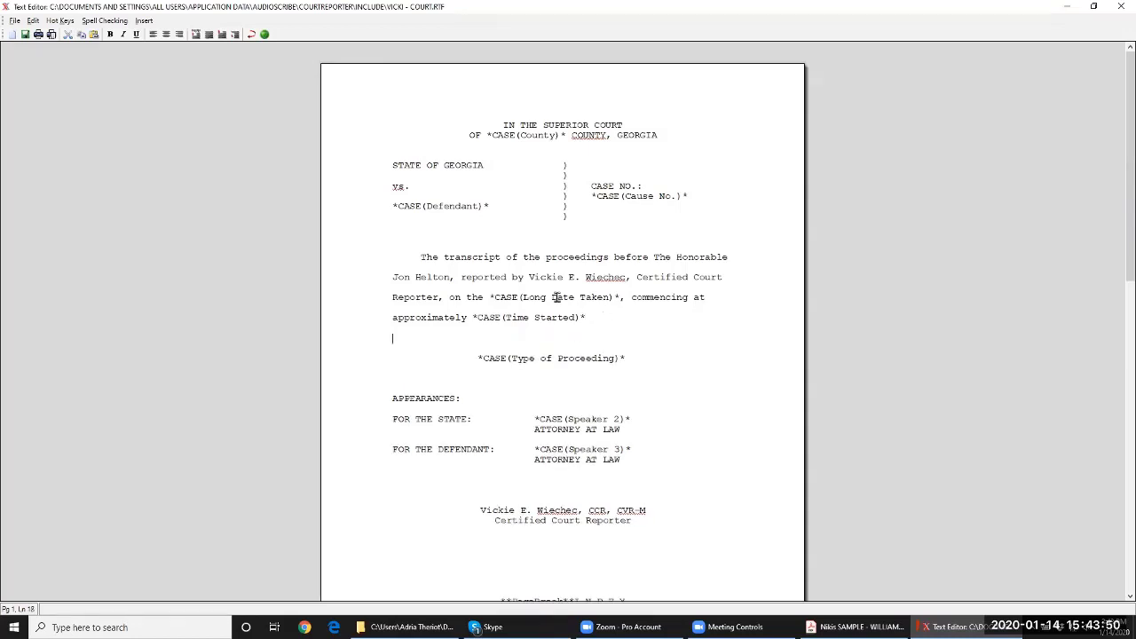
Replace the Long Date Taken field in the transcript paragraph with the Date Taken case field
drag(626, 277, 529, 277)
click(529, 278)
drag(486, 297, 619, 297)
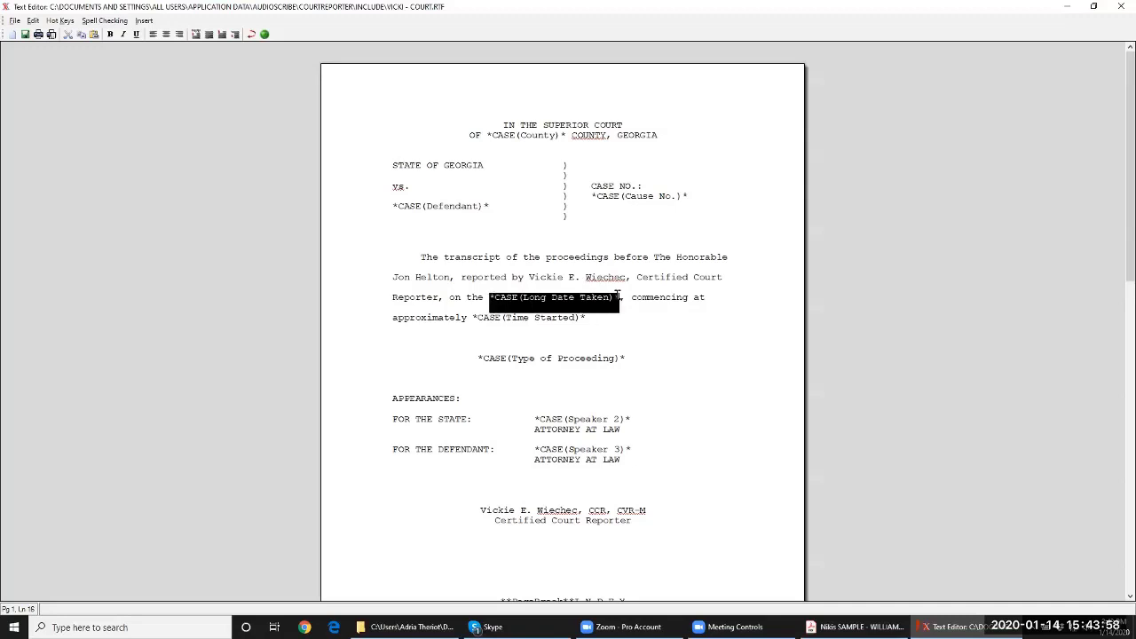
click(617, 297)
key(BackSpace)
key(BackSpace)
key(BackSpace)
key(BackSpace)
key(BackSpace)
key(BackSpace)
key(BackSpace)
key(BackSpace)
key(BackSpace)
key(BackSpace)
key(BackSpace)
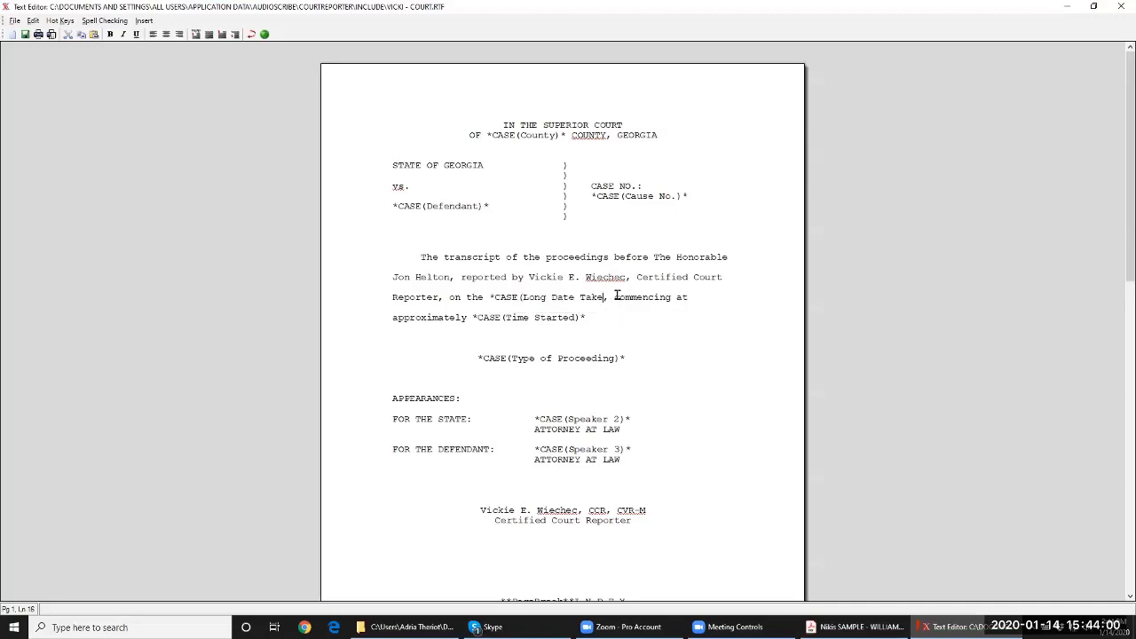
key(BackSpace)
key(BackSpace)
key(BackSpace)
key(BackSpace)
key(BackSpace)
key(BackSpace)
key(BackSpace)
key(BackSpace)
key(BackSpace)
key(BackSpace)
key(BackSpace)
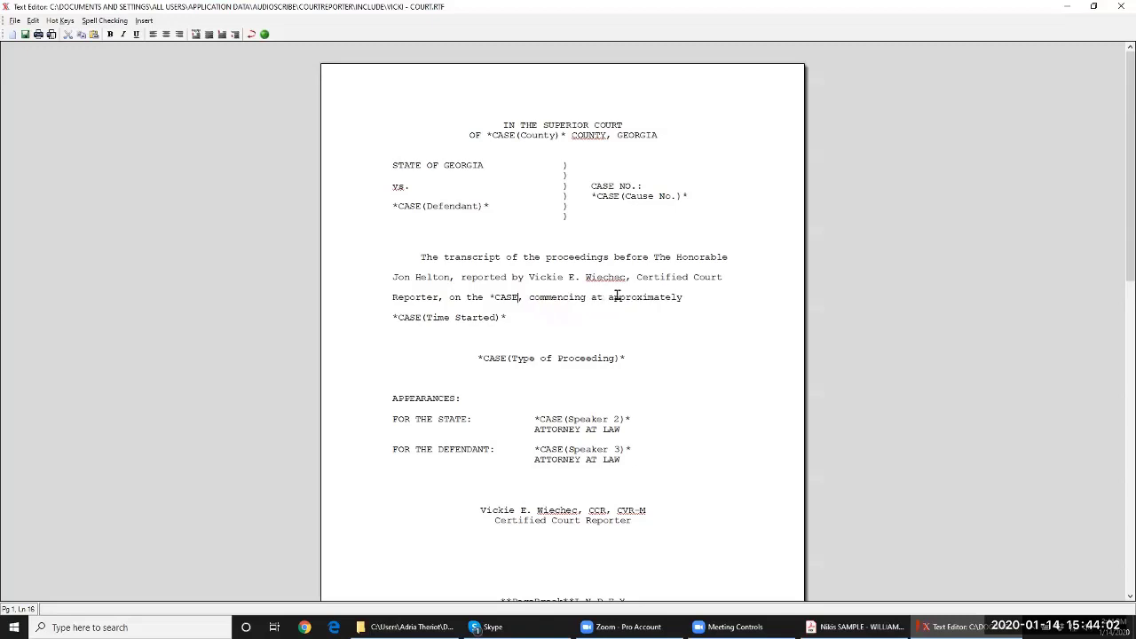
key(BackSpace)
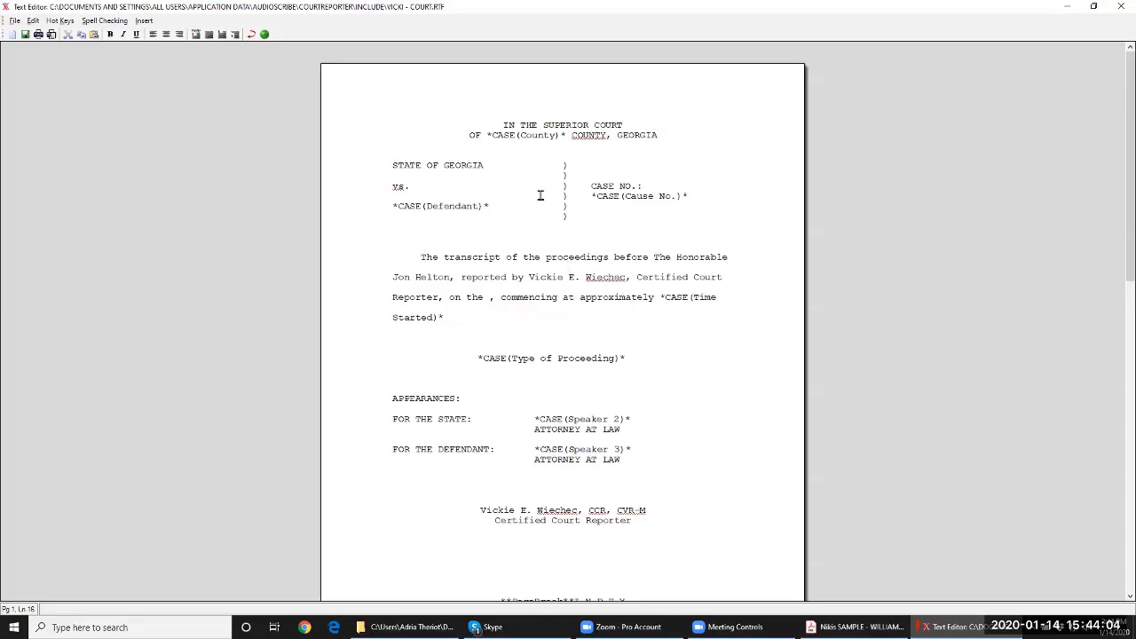
click(144, 21)
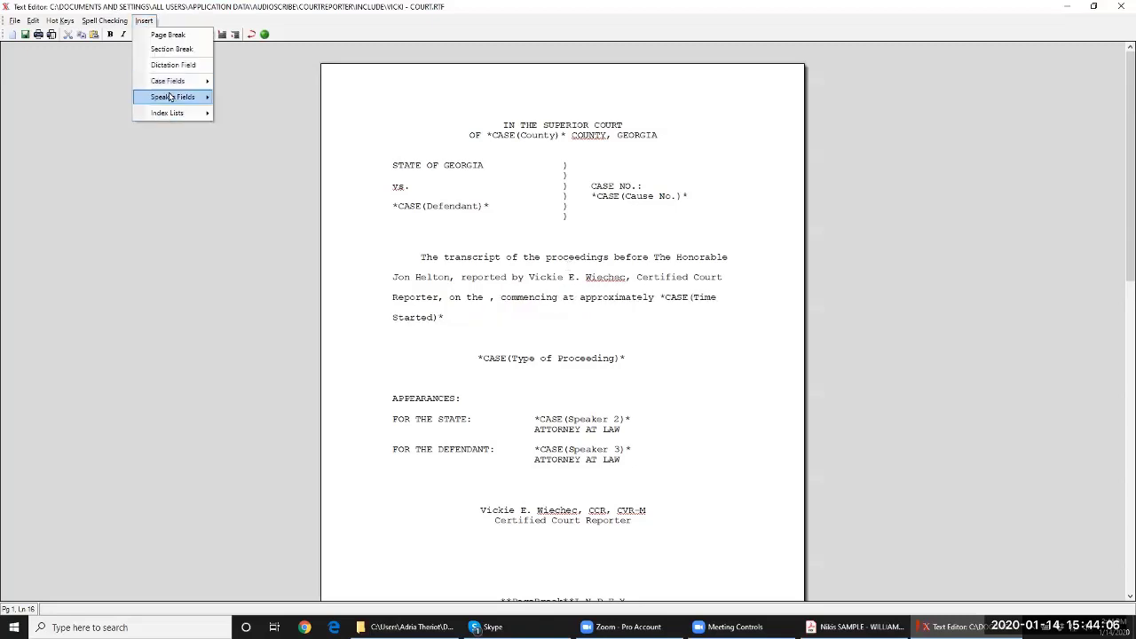
mouse_move(196, 96)
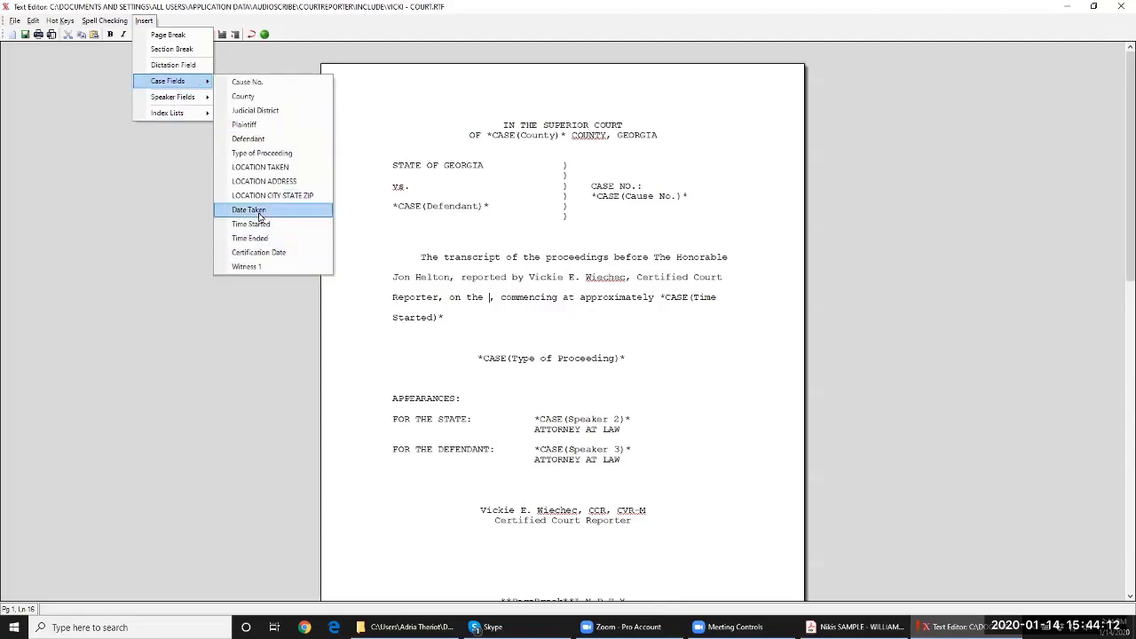
click(259, 217)
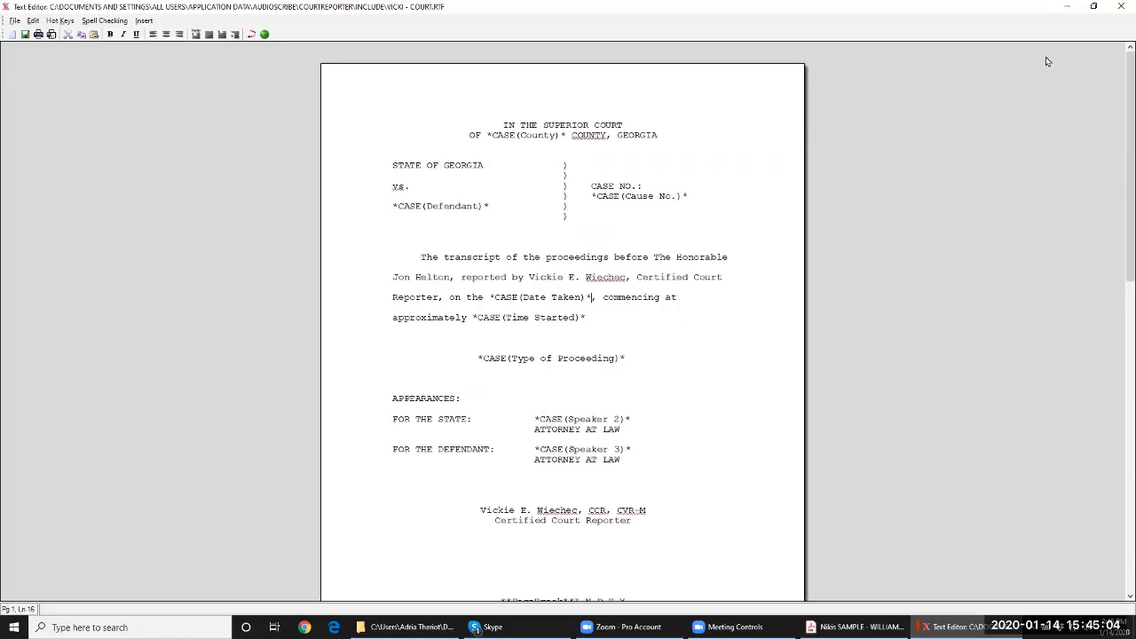
Close the cover page file and return to the style's layout and include settings
click(519, 135)
click(1121, 7)
click(614, 352)
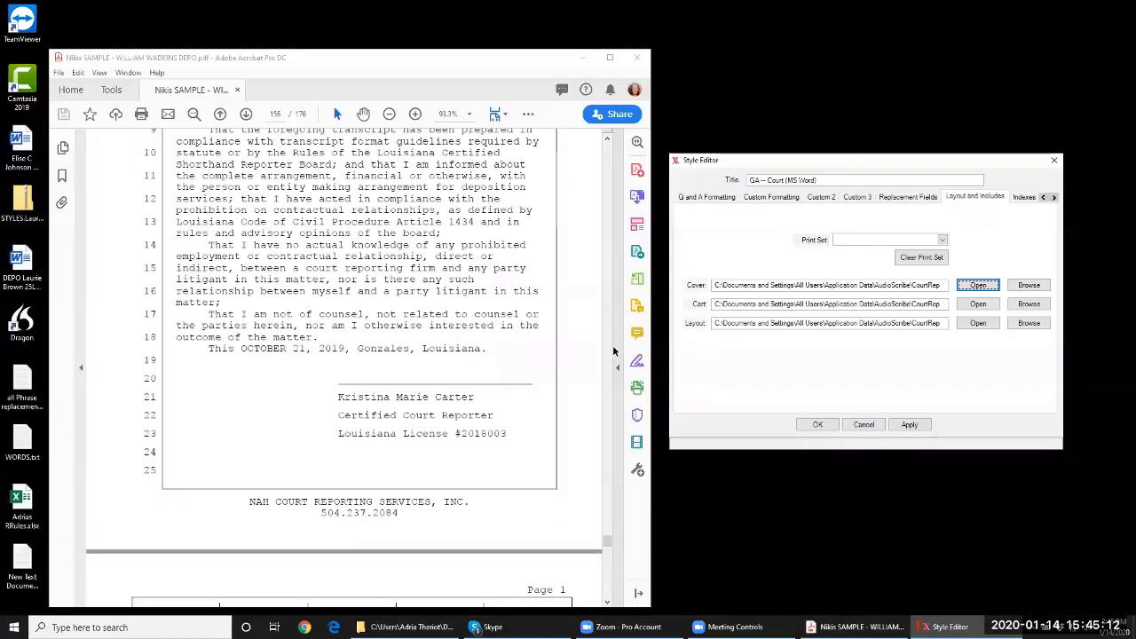
Open the style's cover file, then switch to the sample deposition PDF in Acrobat and select all its cover-page text from the cause number down
click(978, 282)
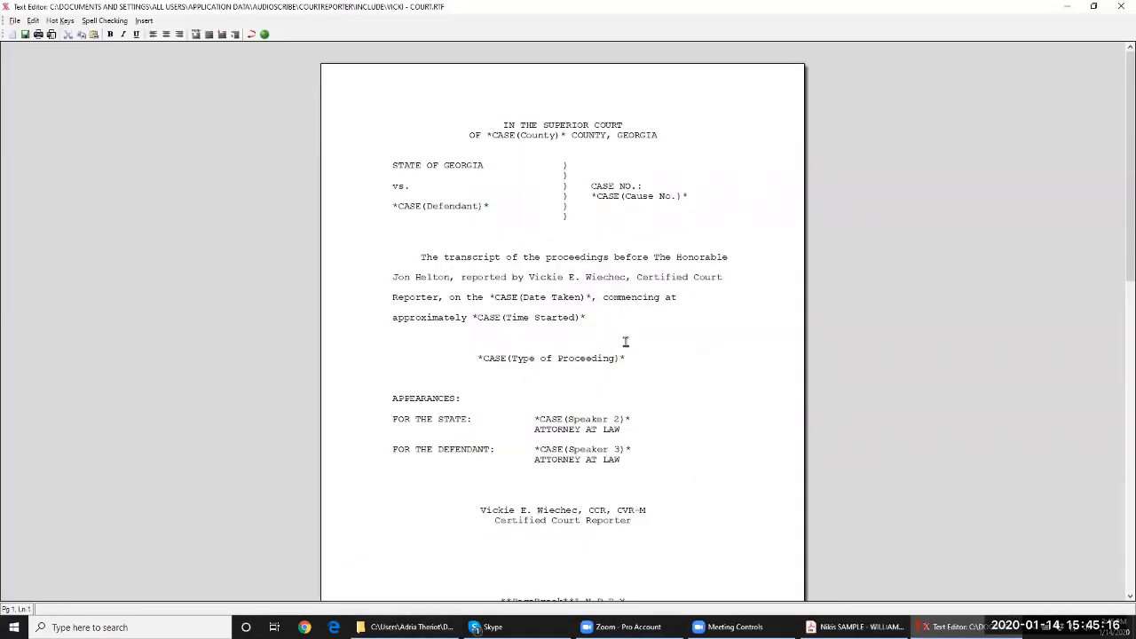
click(1067, 10)
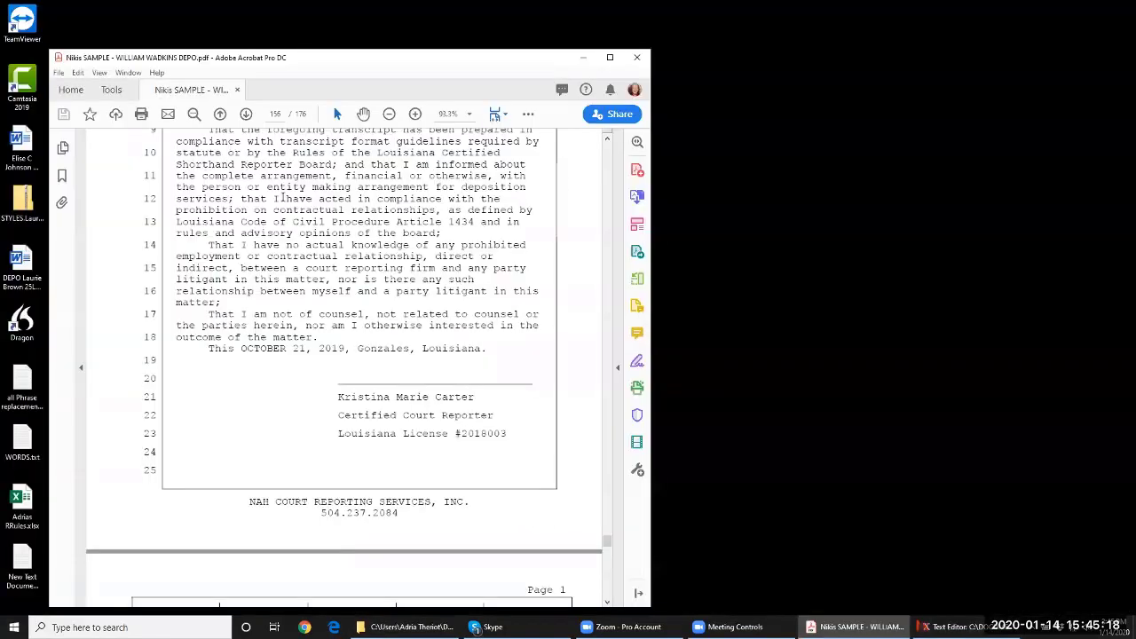
drag(607, 541, 611, 144)
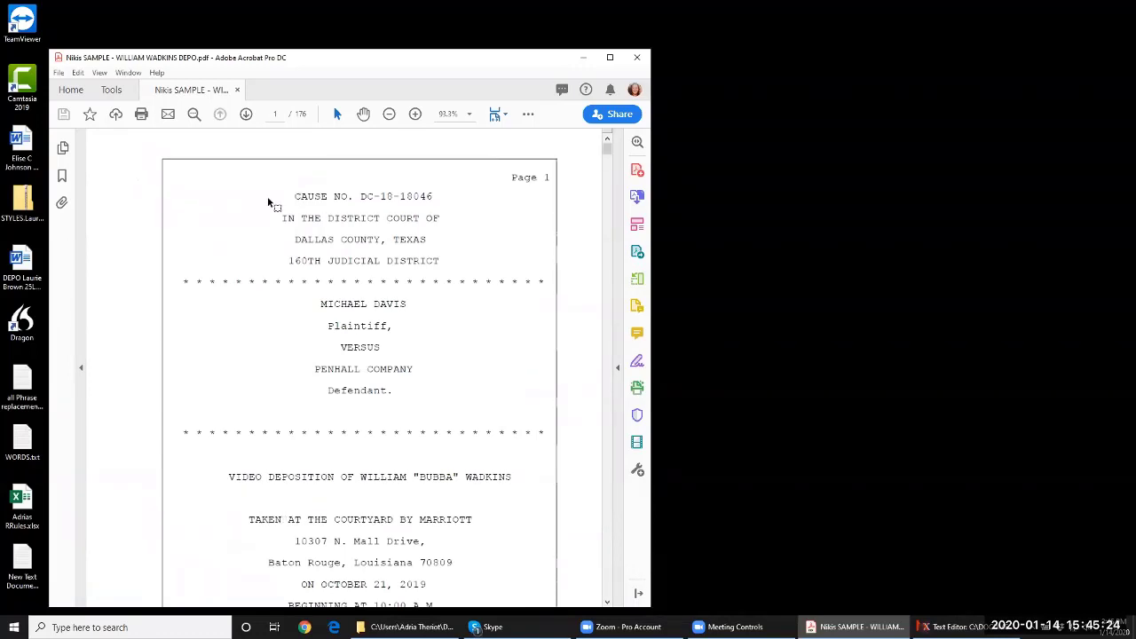
drag(294, 195, 449, 509)
drag(333, 523, 337, 524)
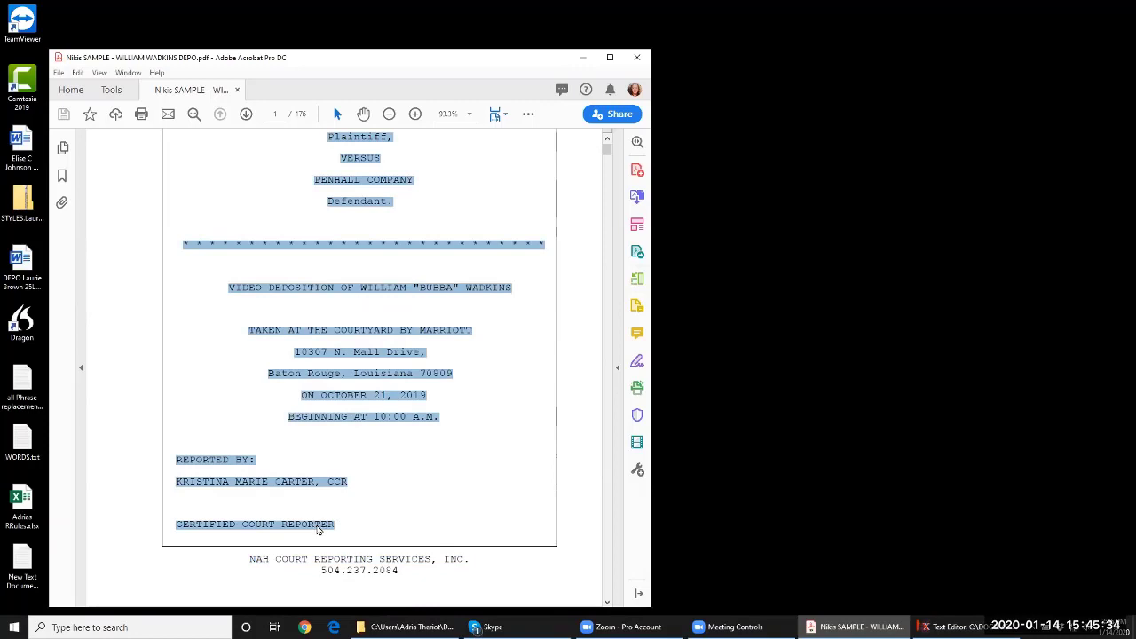
Return to the Text Editor and replace the entire Georgia court cover template with the clipboard contents
right_click(318, 528)
click(954, 627)
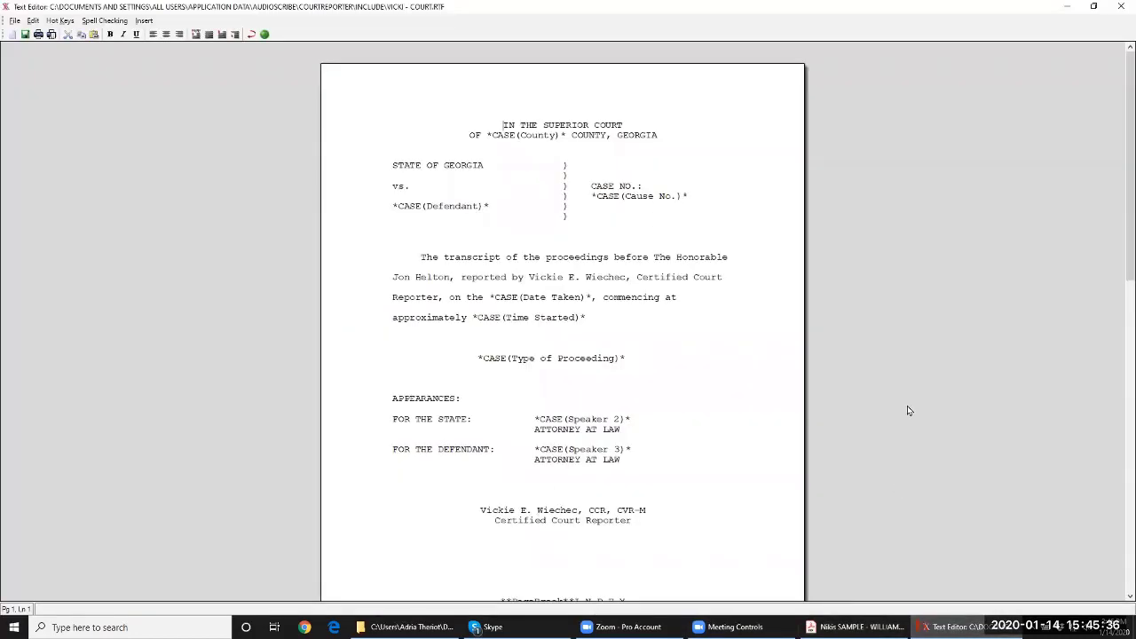
key(ctrl+a)
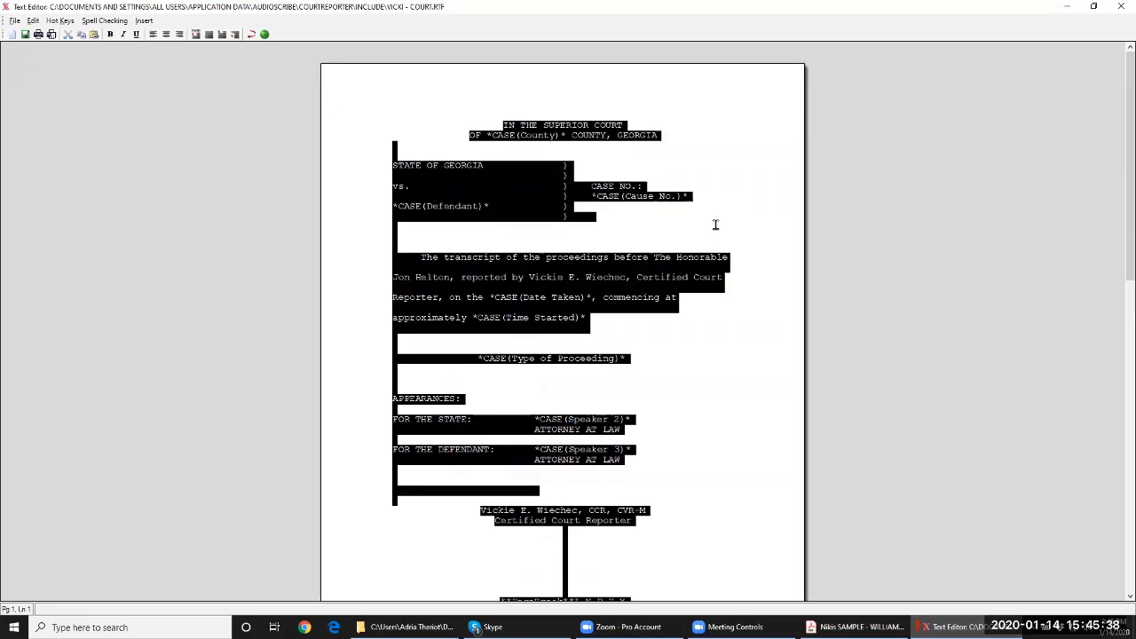
key(ctrl+v)
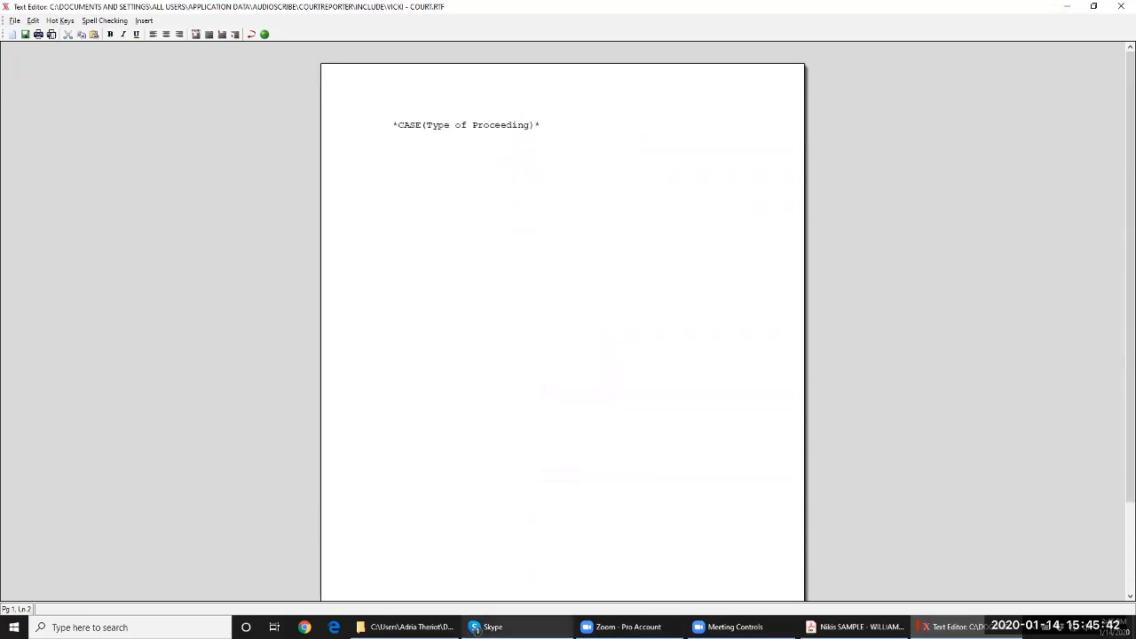
Copy the selected cover-page text from the PDF in Acrobat and paste it over the Type of Proceeding field in the Text Editor
key(alt+Tab)
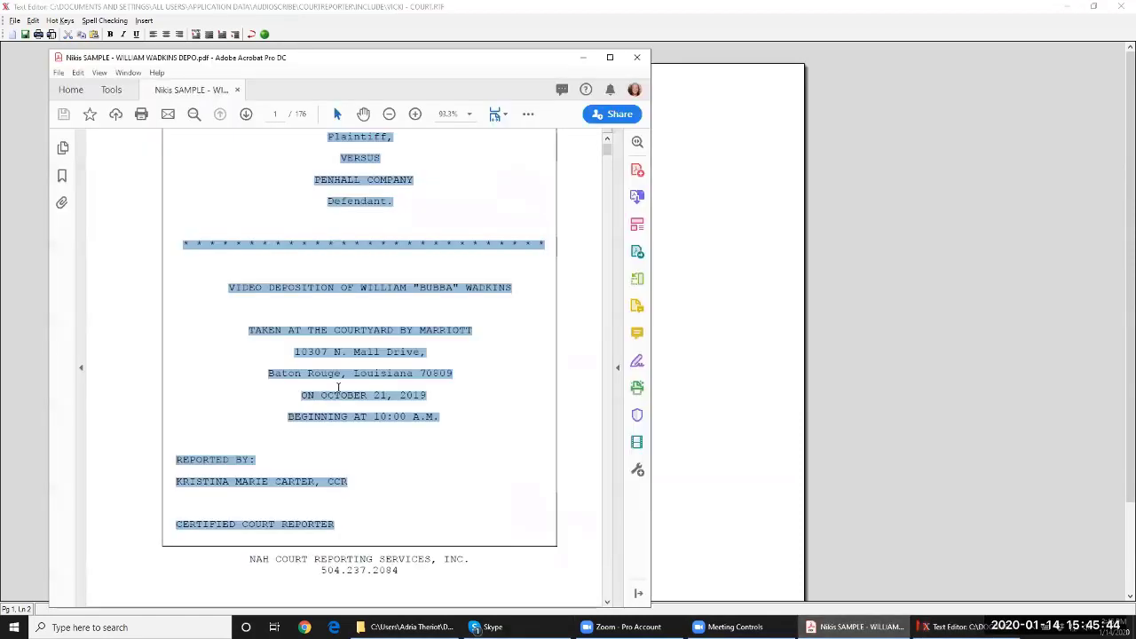
right_click(338, 378)
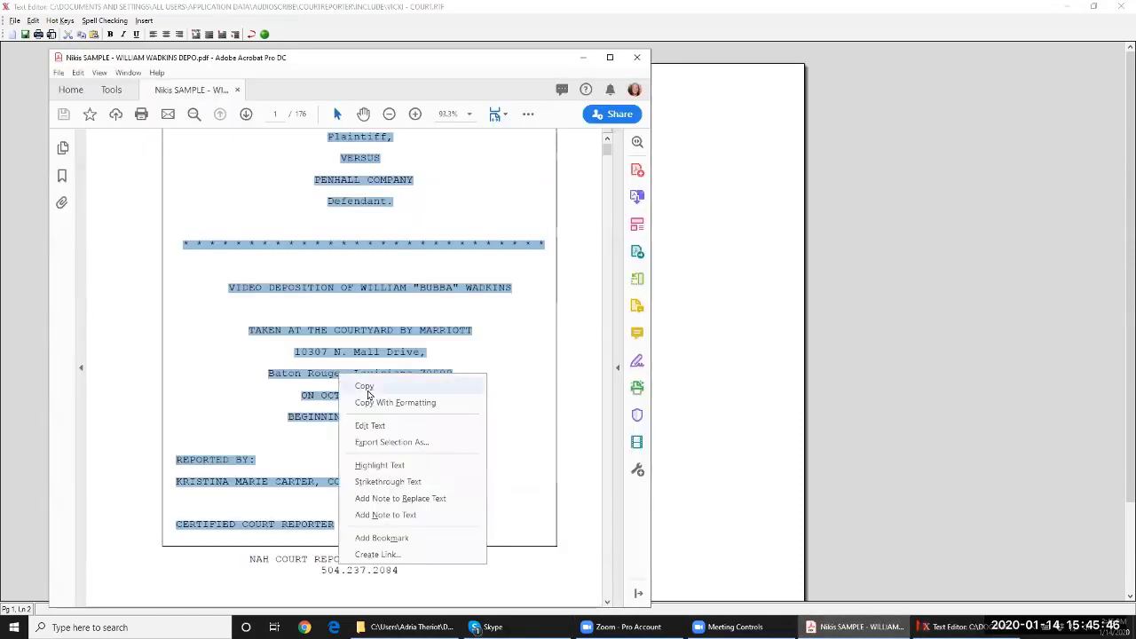
click(366, 387)
click(686, 406)
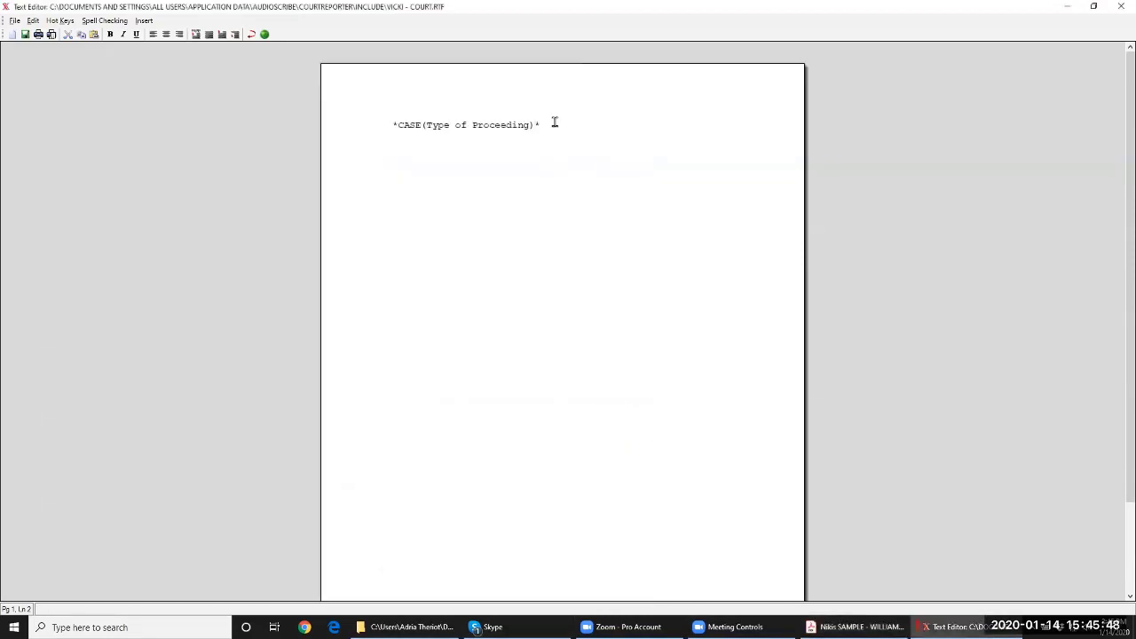
drag(555, 122, 379, 106)
key(ctrl+v)
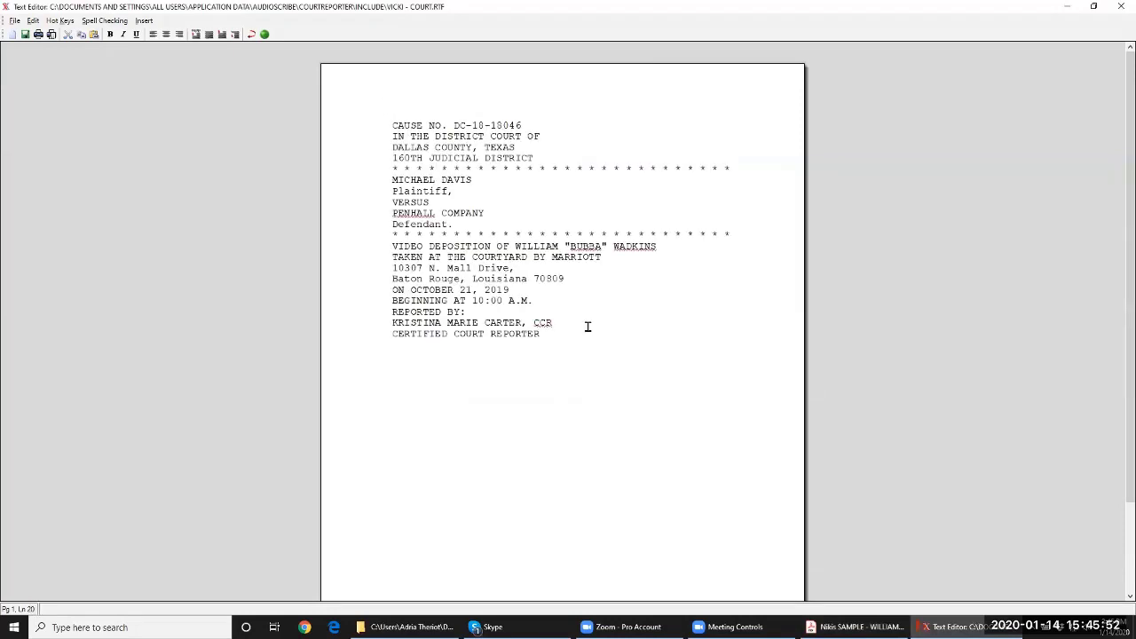
Center all the pasted cover-page text and set it to double spacing
drag(557, 333, 278, 94)
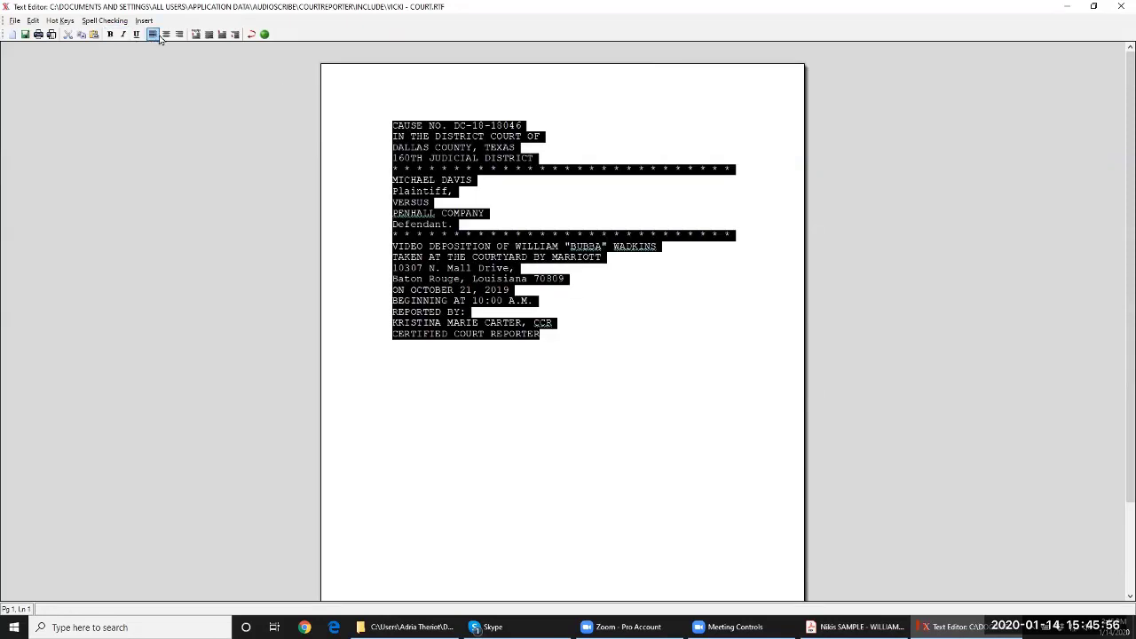
click(166, 35)
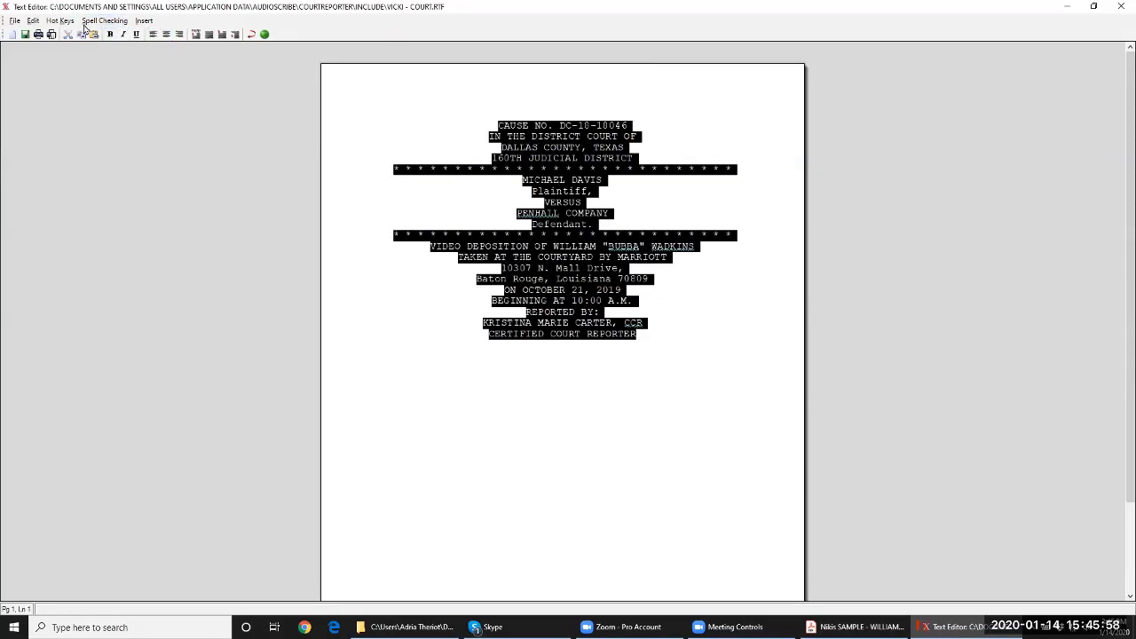
click(33, 20)
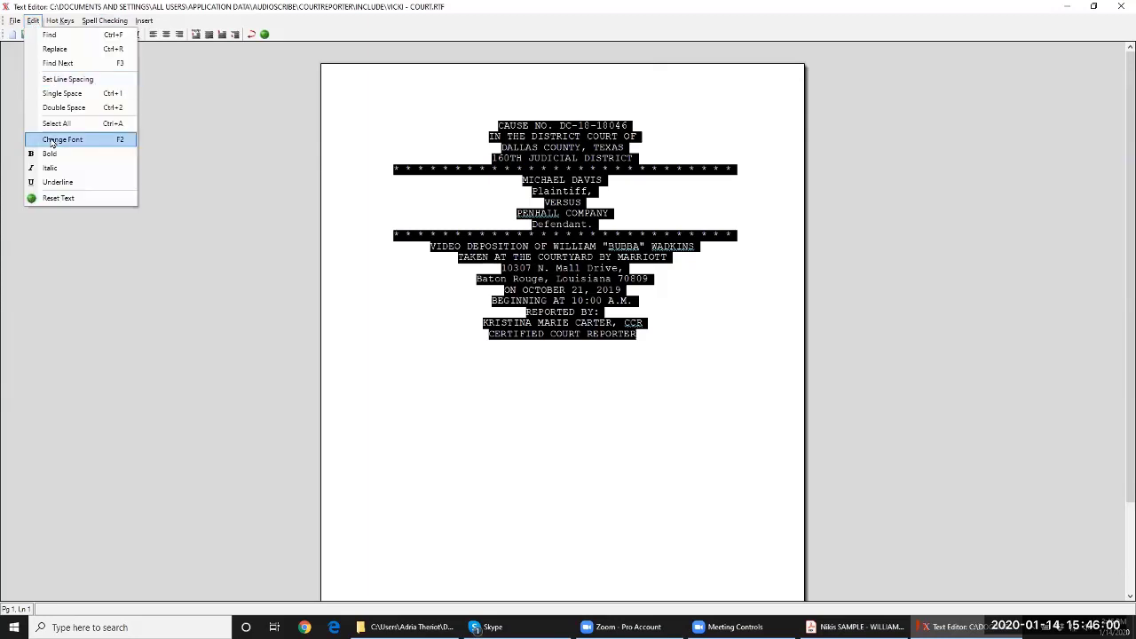
click(62, 108)
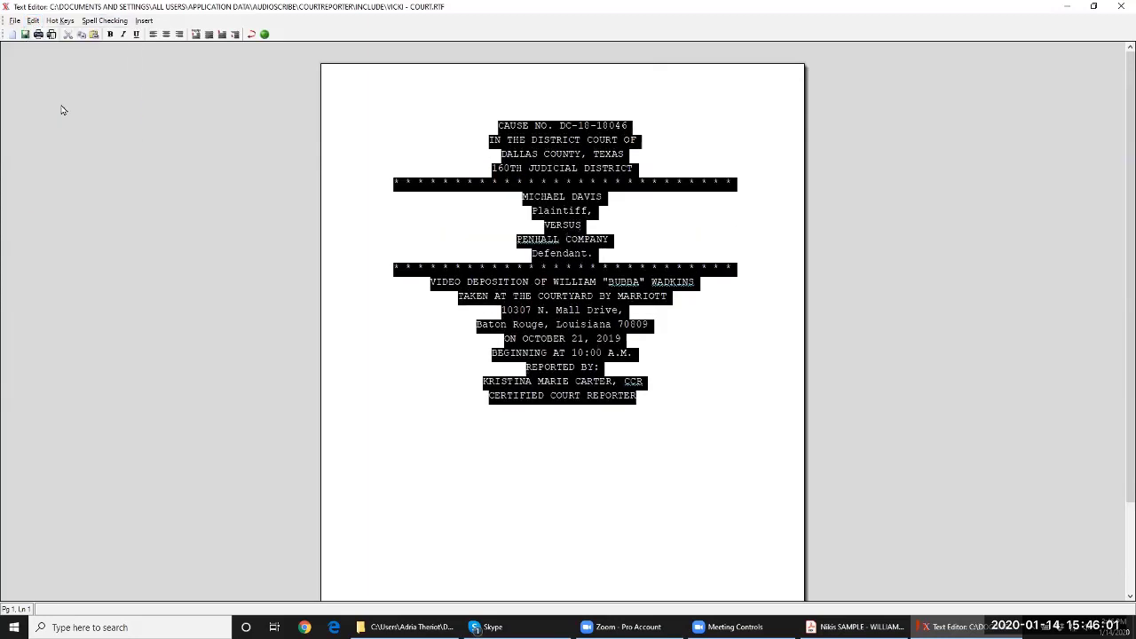
click(680, 216)
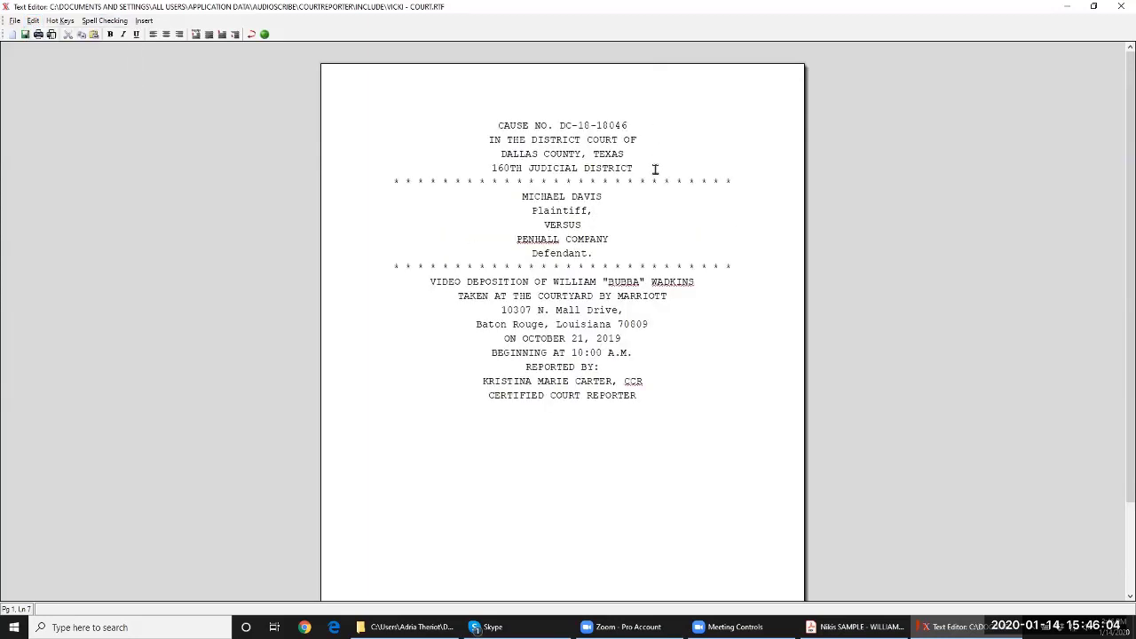
Add one blank line after the judicial district line, the second asterisk row and the video deposition title
key(Return)
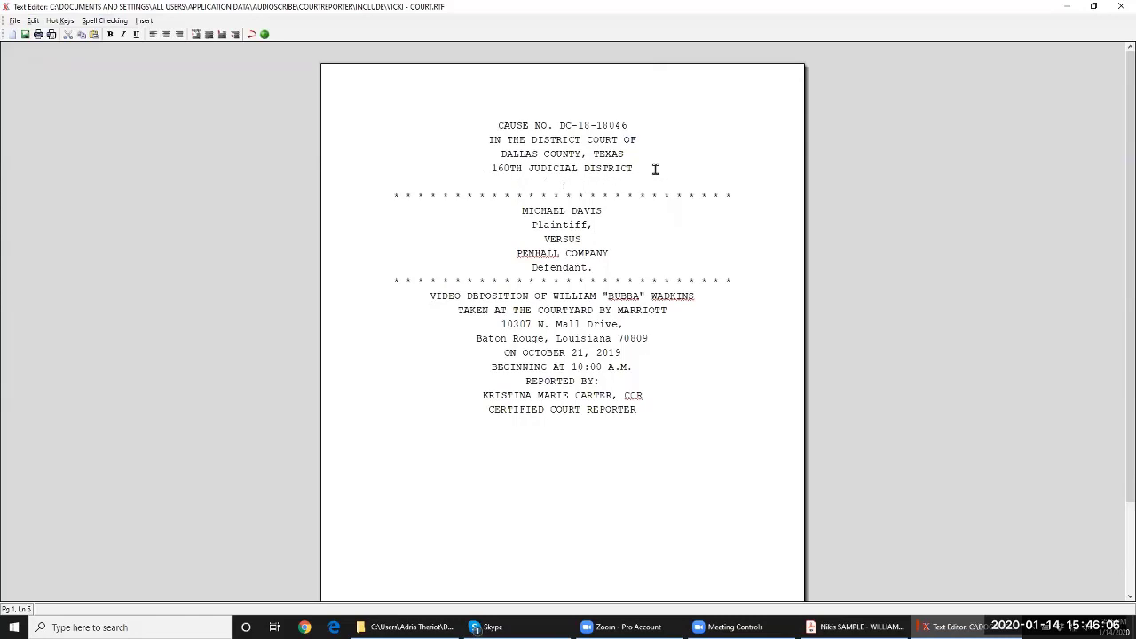
click(743, 279)
key(Return)
click(715, 310)
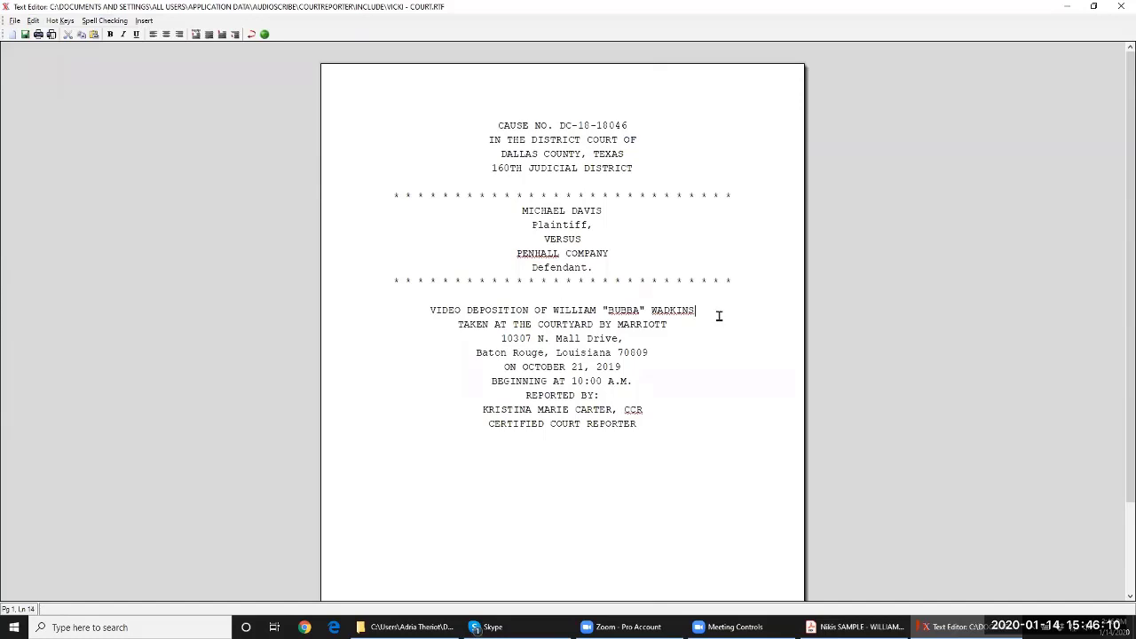
key(Return)
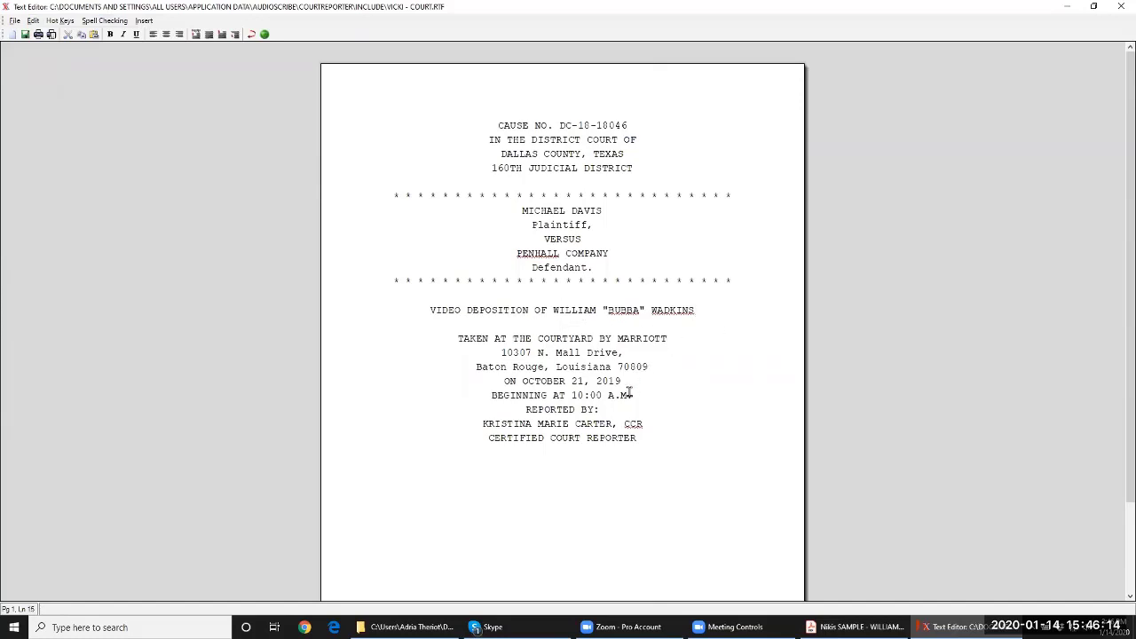
Add three blank lines above "REPORTED BY:" and one blank line above the "BEGINNING AT" line
click(524, 409)
key(Return)
key(Return)
key(Return)
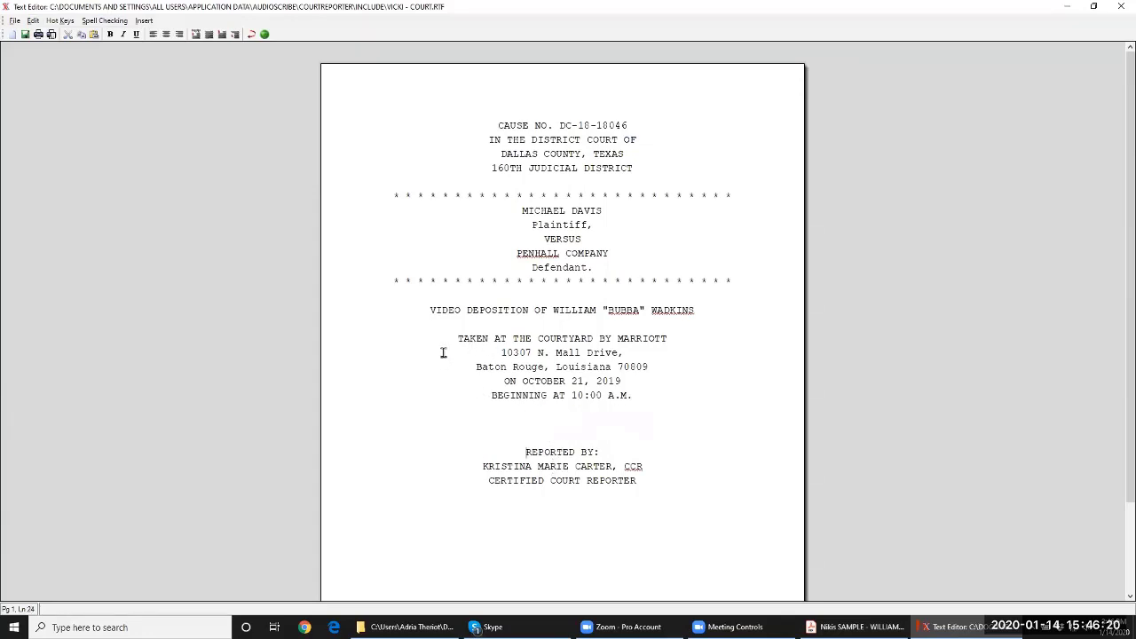
click(482, 397)
key(Return)
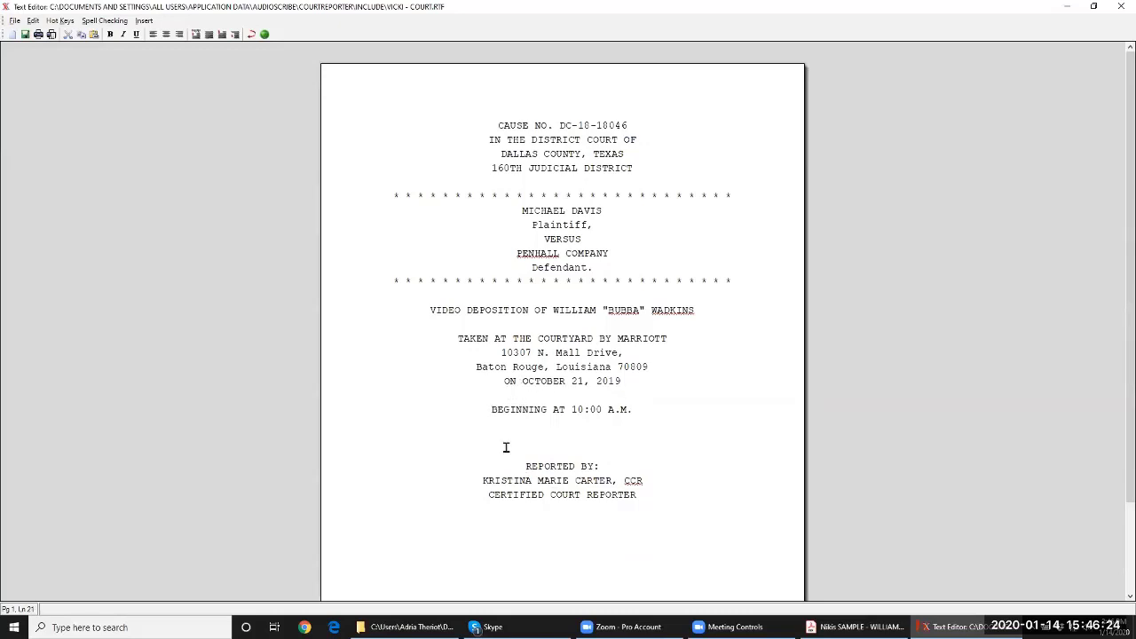
Replace the cause number after "CAUSE NO." with the Cause No. case field
drag(634, 125, 557, 131)
key(Delete)
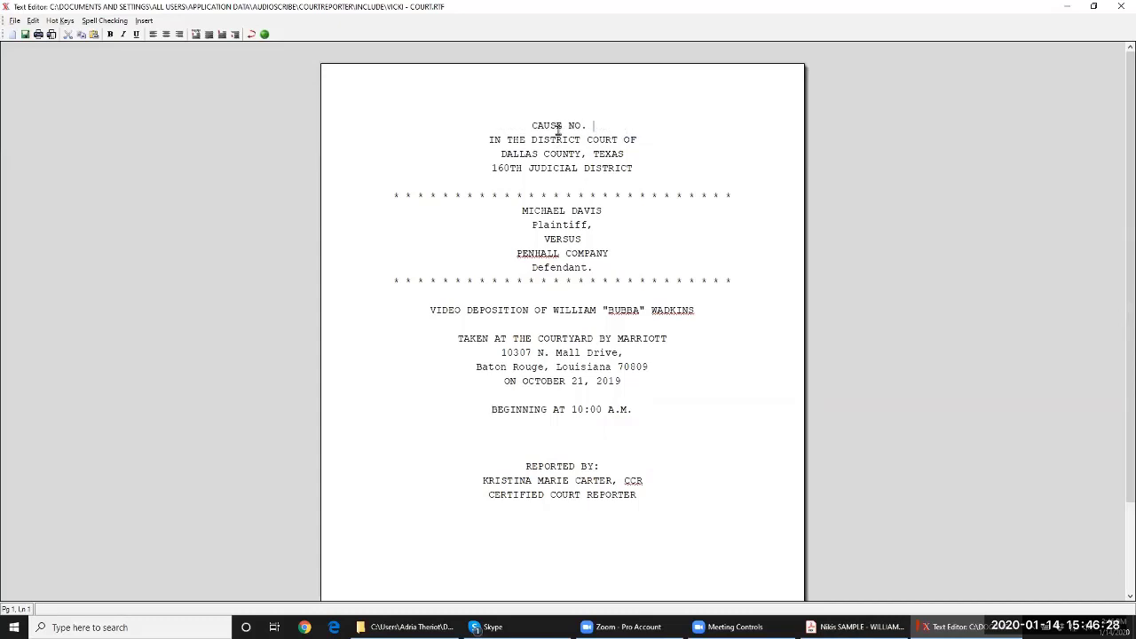
click(144, 21)
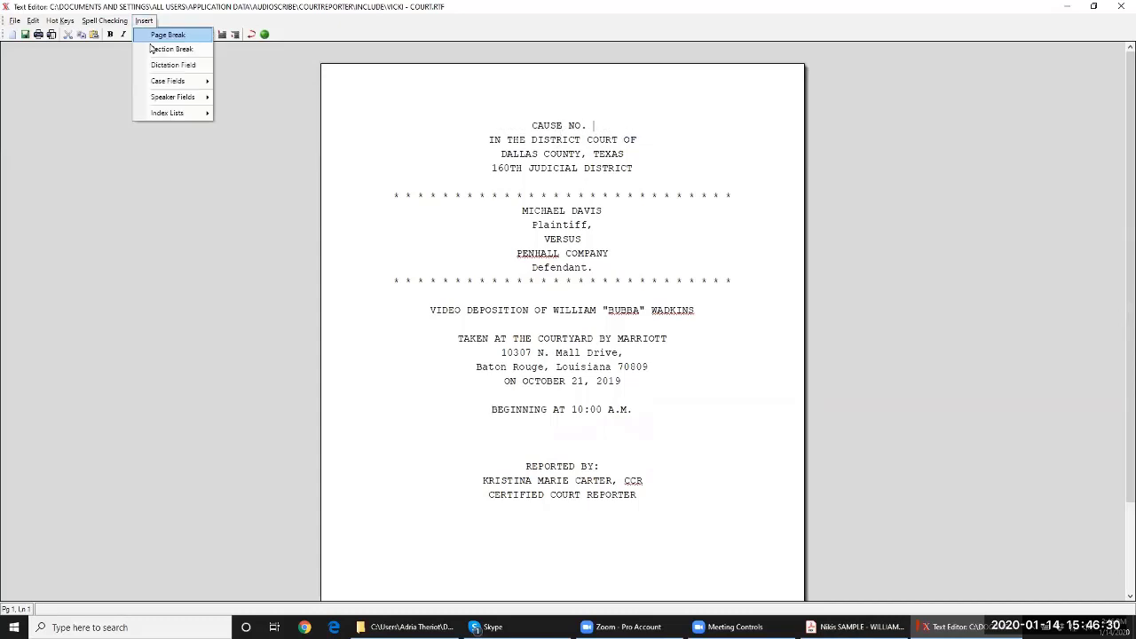
mouse_move(169, 82)
click(235, 81)
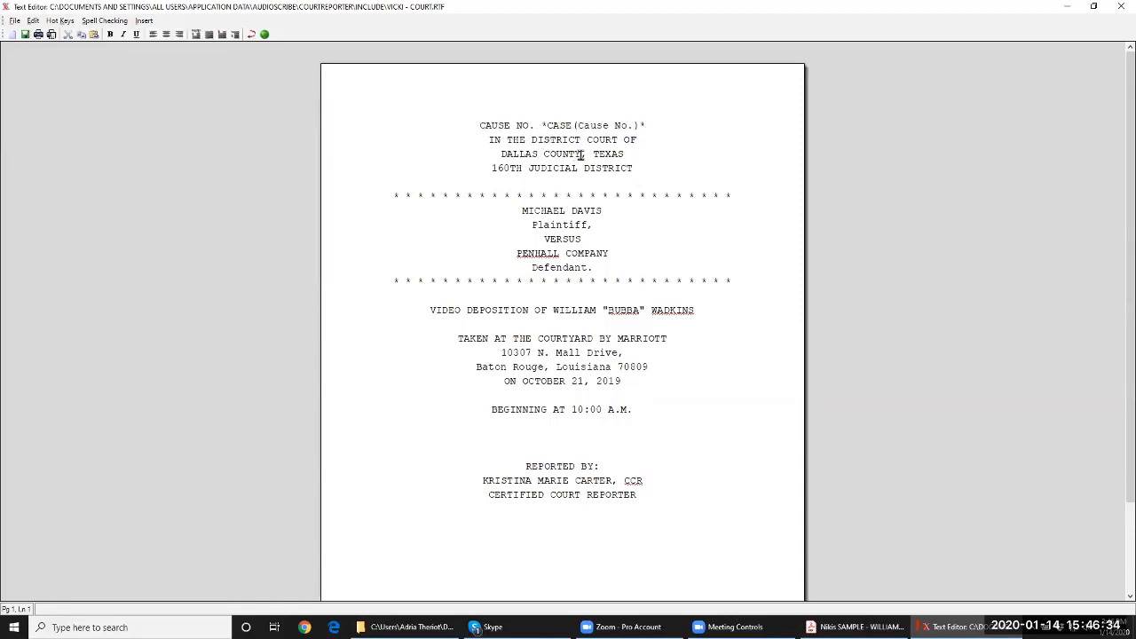
Replace the county name "DALLAS" with the County case field
drag(538, 154, 502, 153)
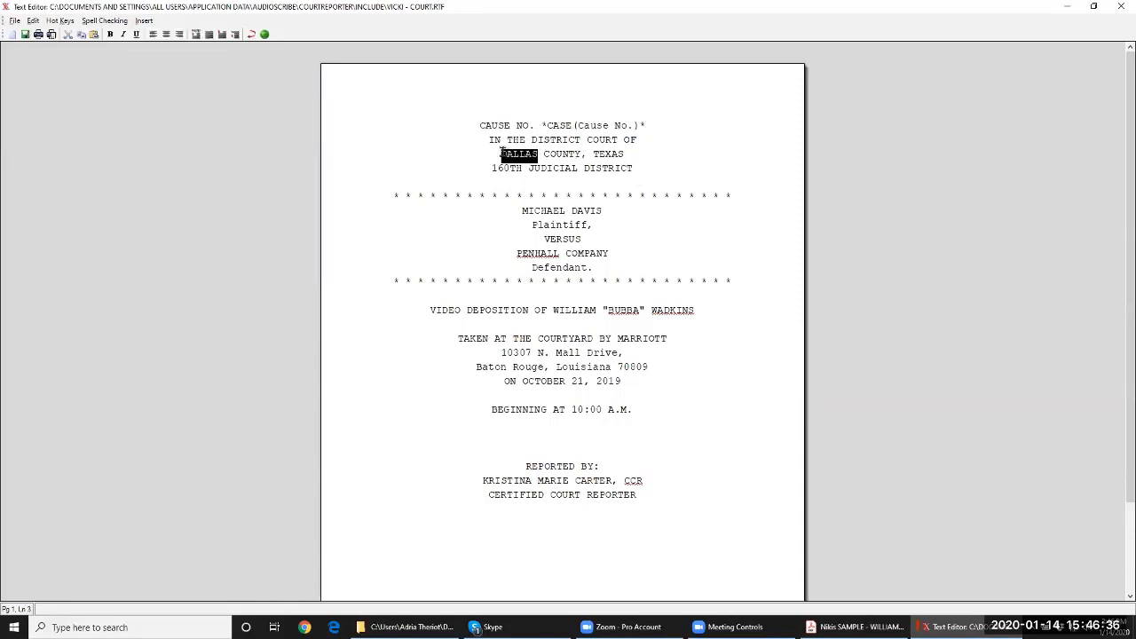
key(Delete)
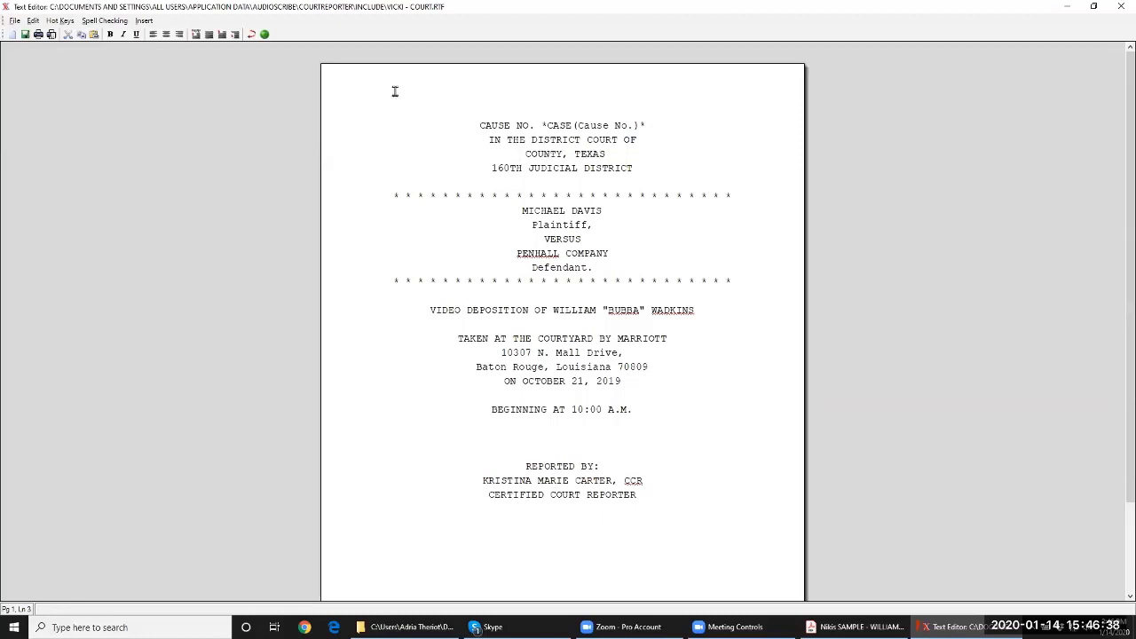
click(145, 21)
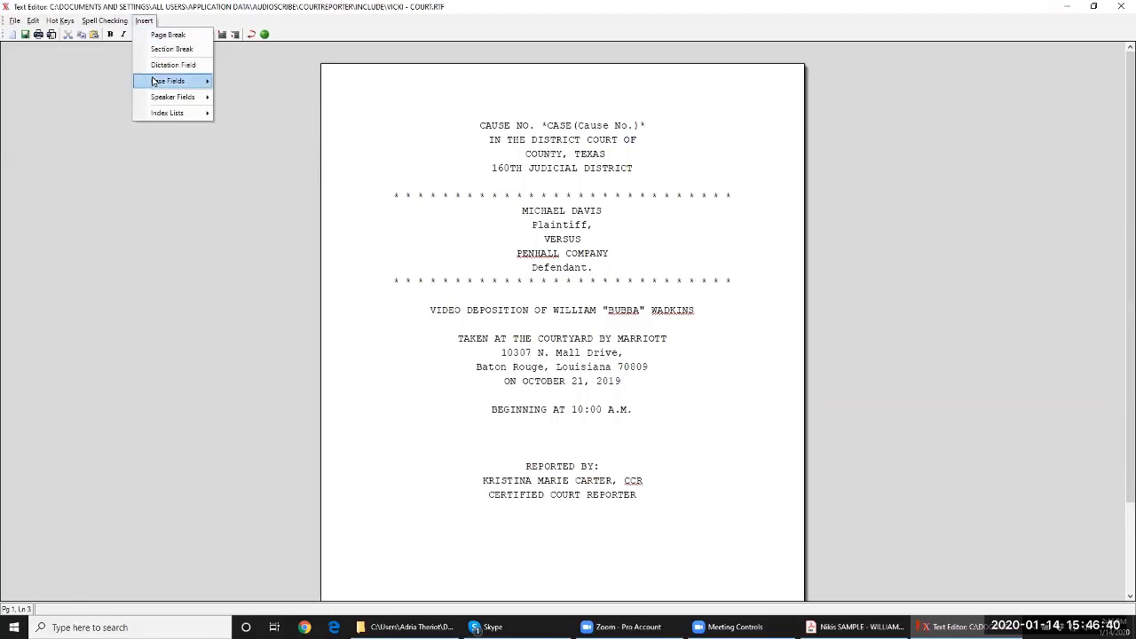
mouse_move(157, 81)
click(241, 96)
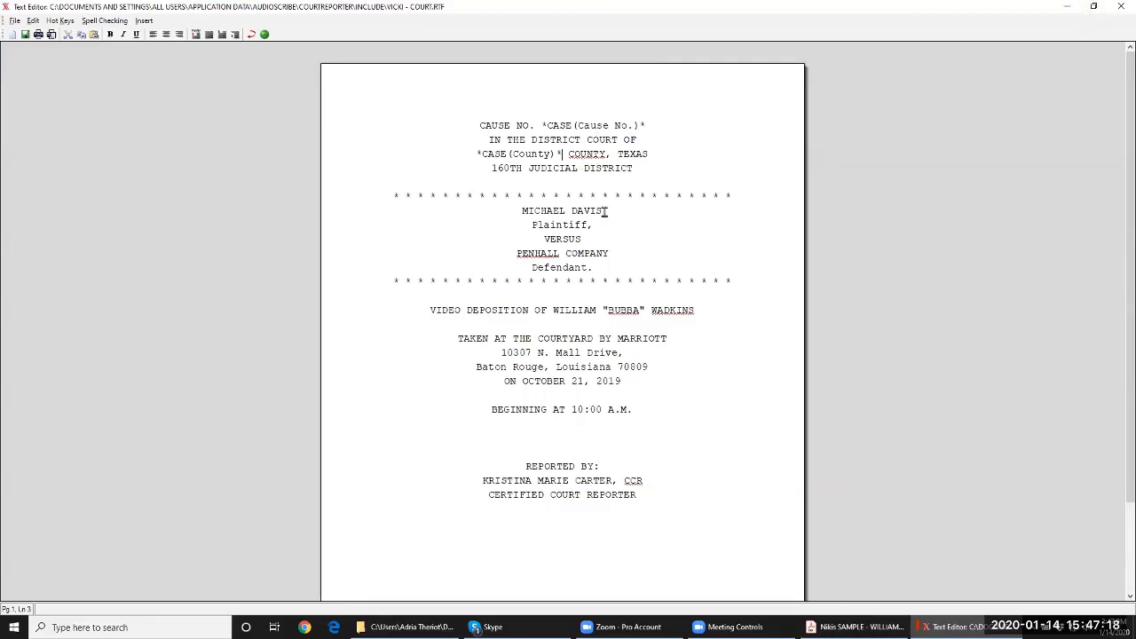
Replace the plaintiff's name below the first asterisk row with the Plaintiff case field
drag(602, 211, 520, 210)
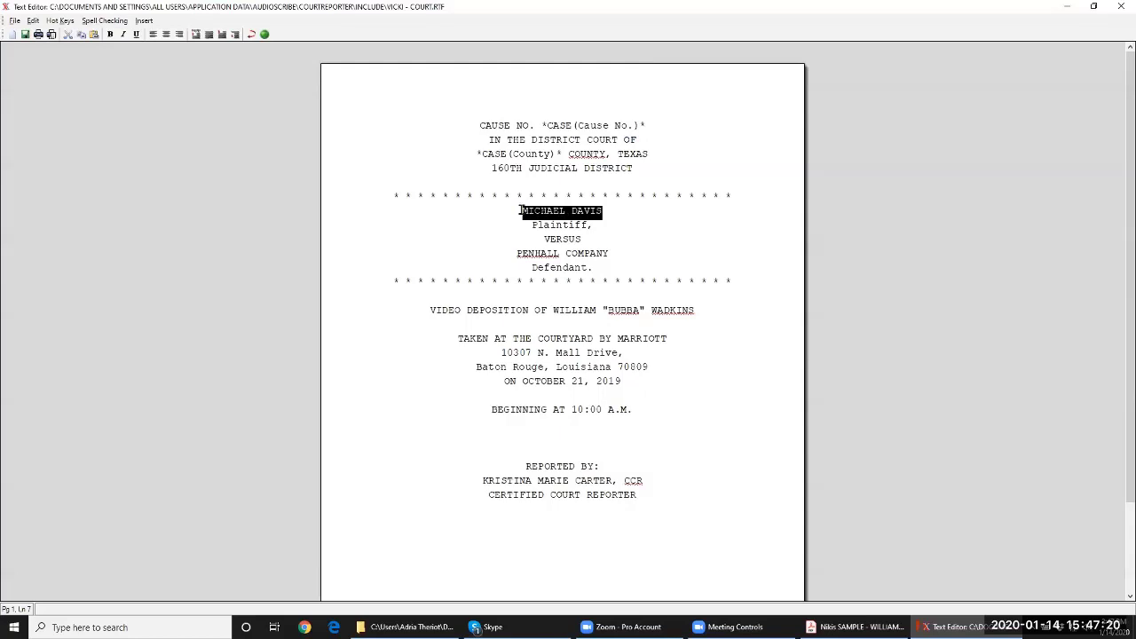
key(Delete)
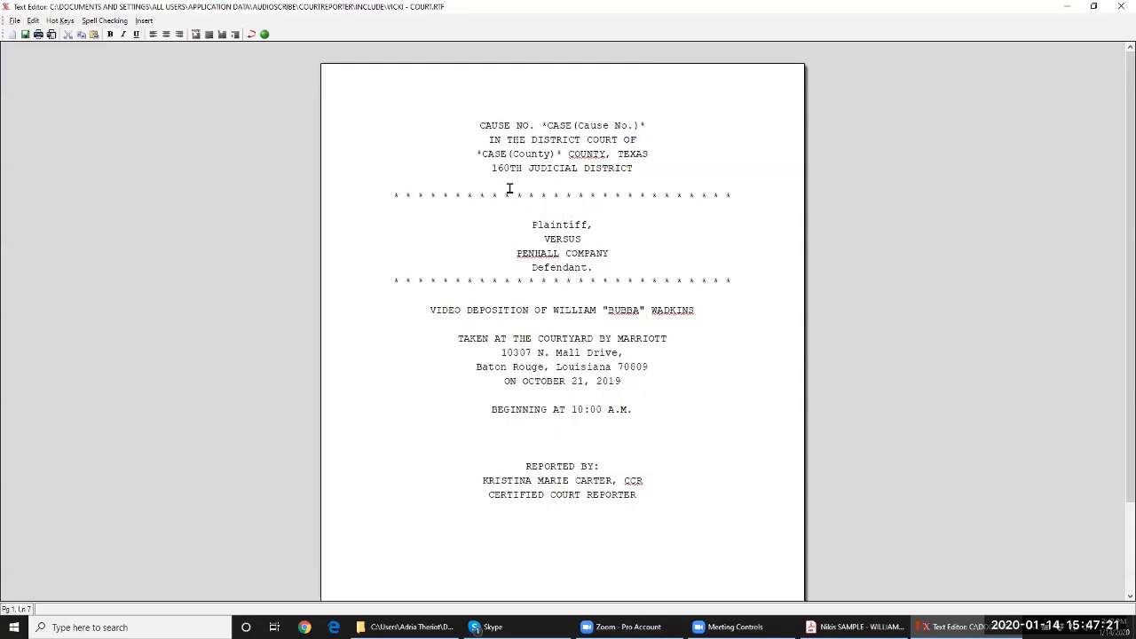
click(144, 21)
mouse_move(173, 80)
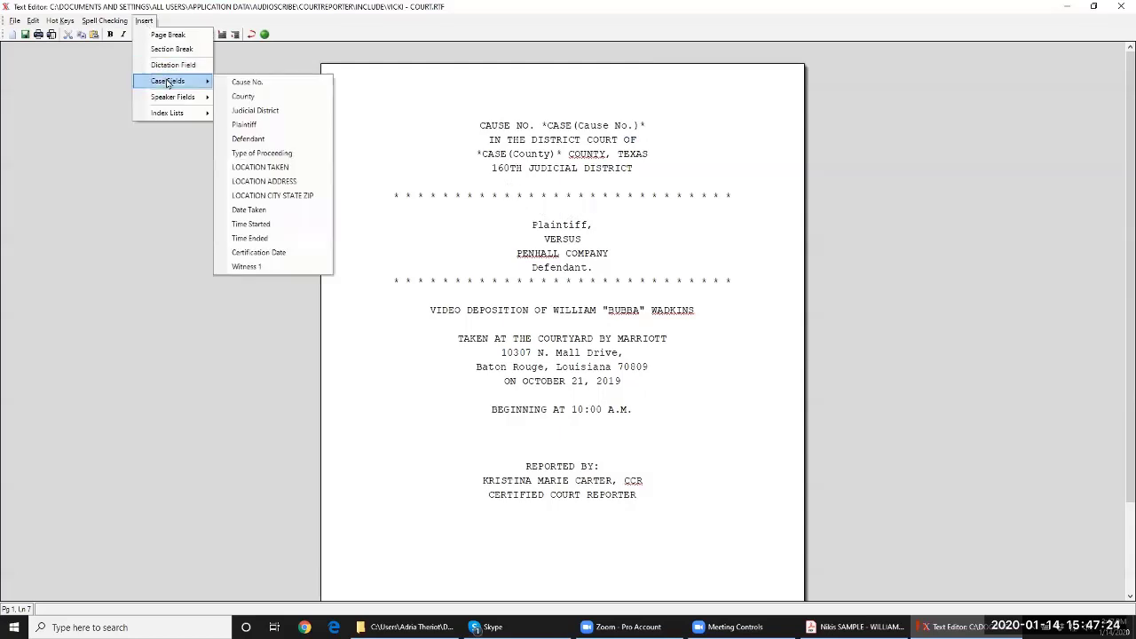
click(246, 125)
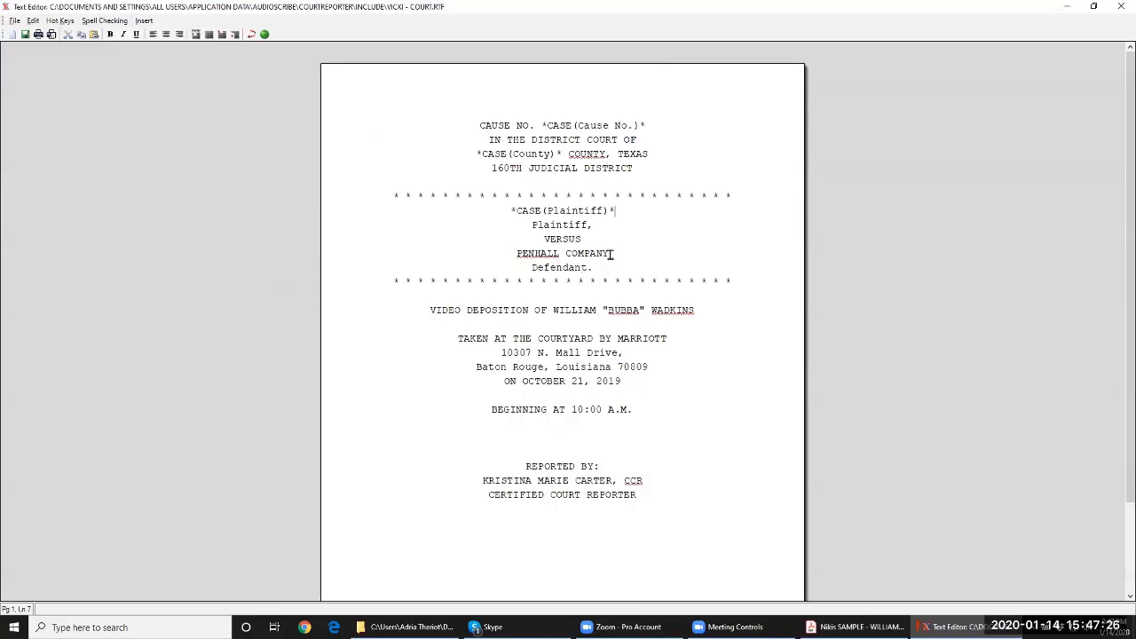
Replace the defendant's company name below "VERSUS" with the Defendant case field
drag(610, 254, 514, 253)
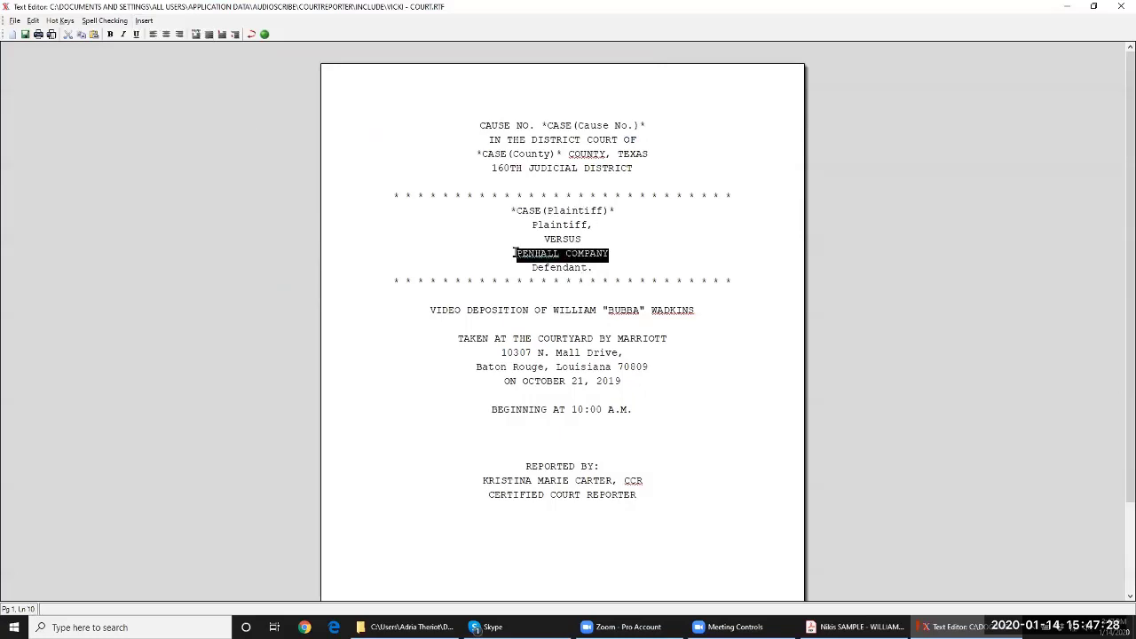
key(Delete)
click(143, 21)
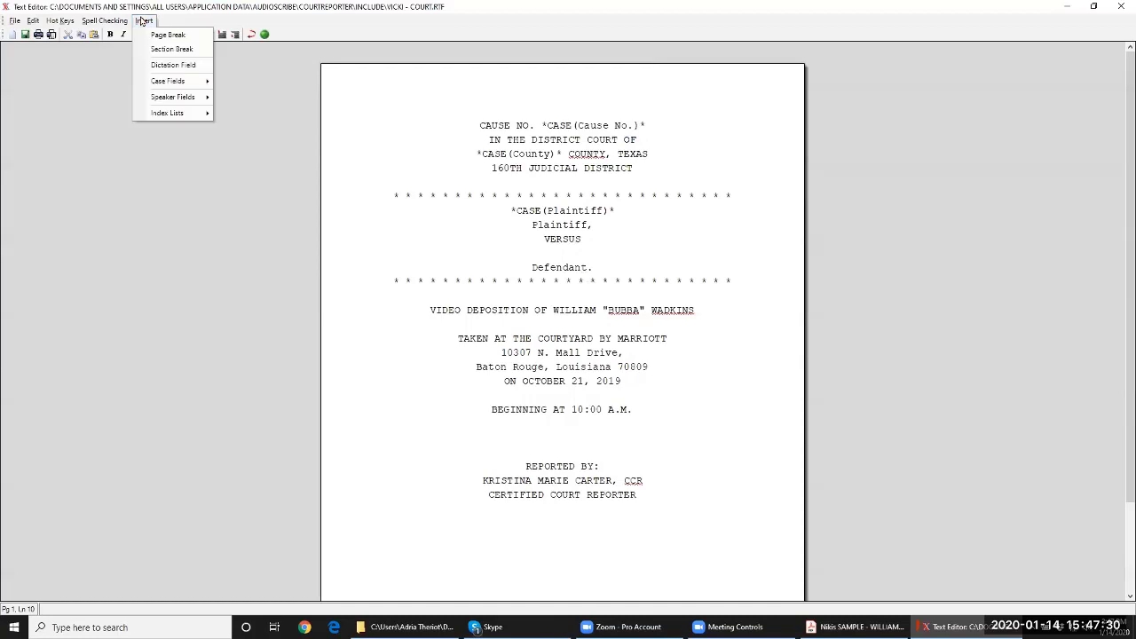
mouse_move(153, 86)
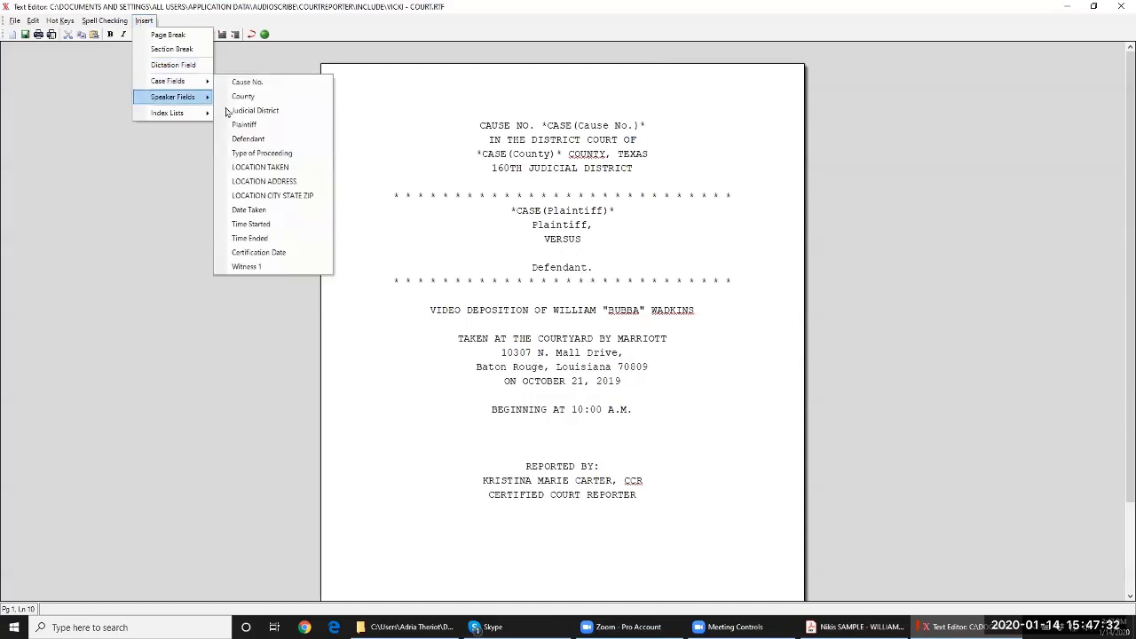
click(247, 138)
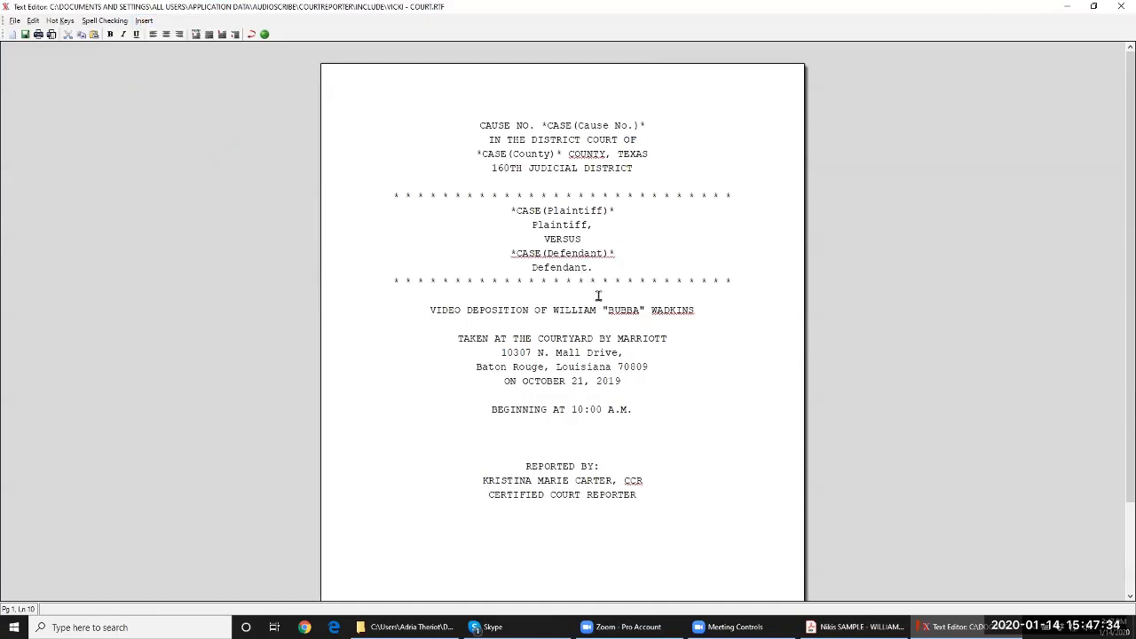
Replace the deponent's name after "VIDEO DEPOSITION OF" with the Witness 1 case field
drag(698, 310, 550, 310)
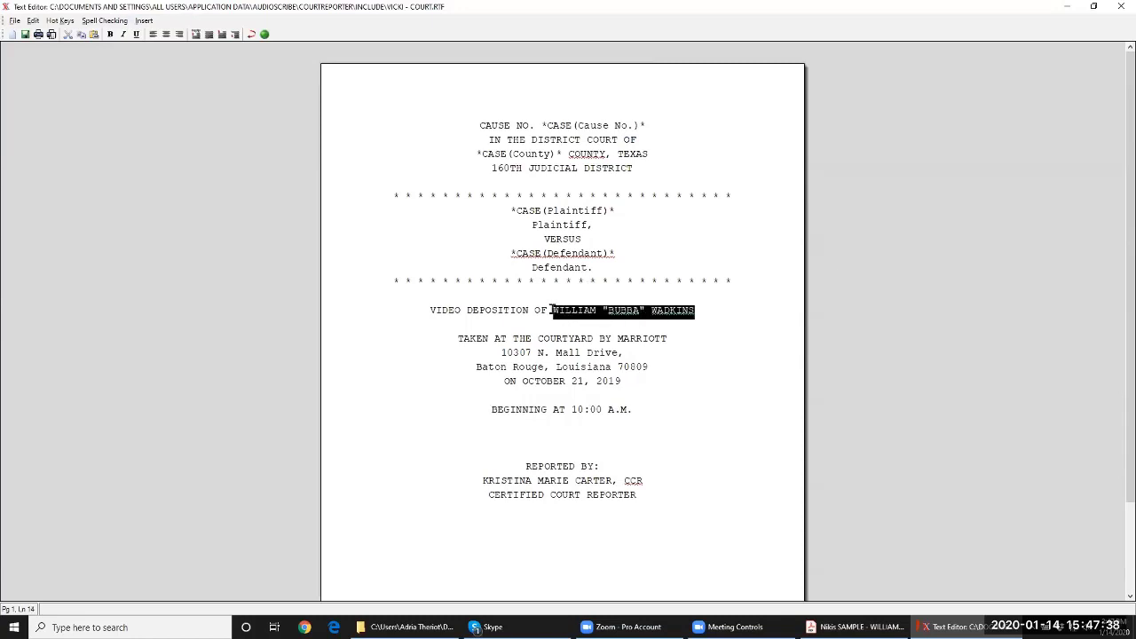
key(Delete)
click(145, 21)
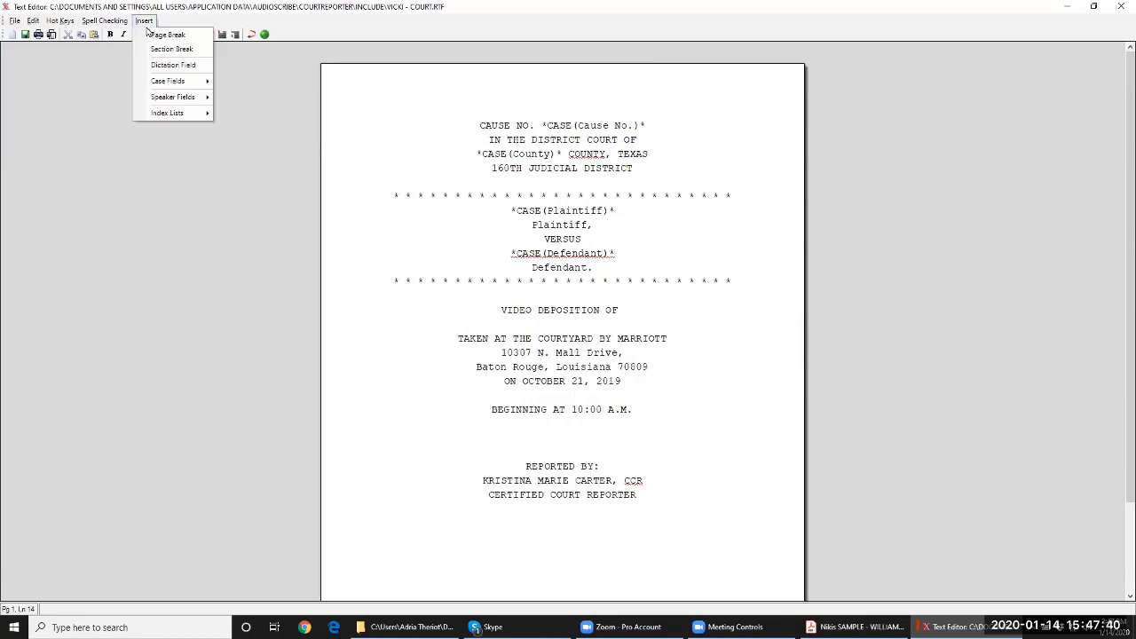
mouse_move(166, 81)
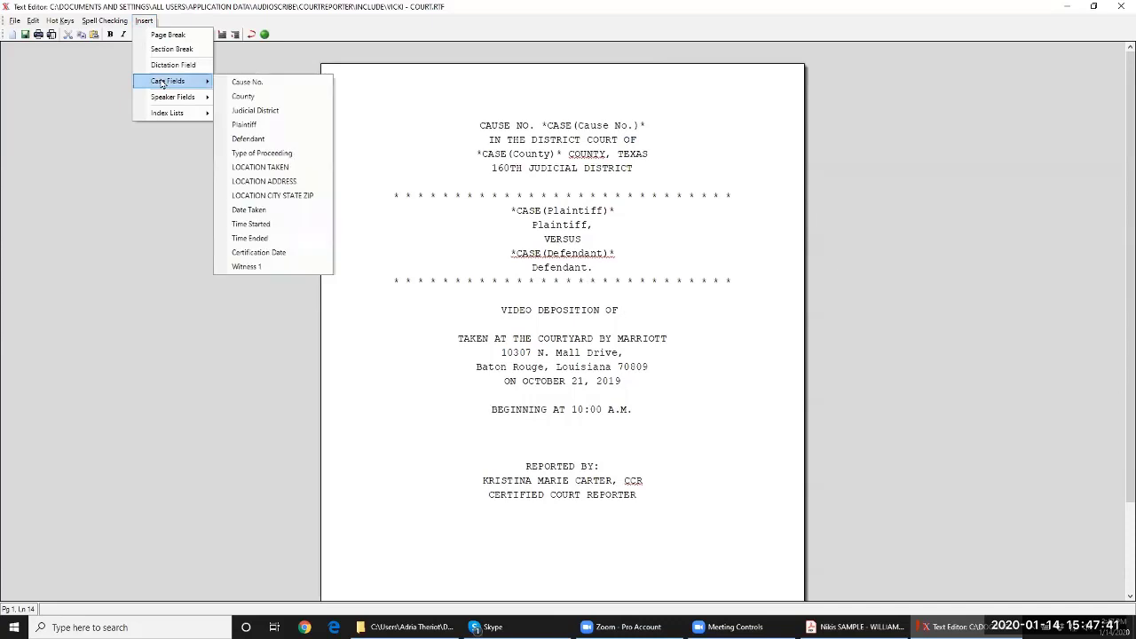
click(258, 267)
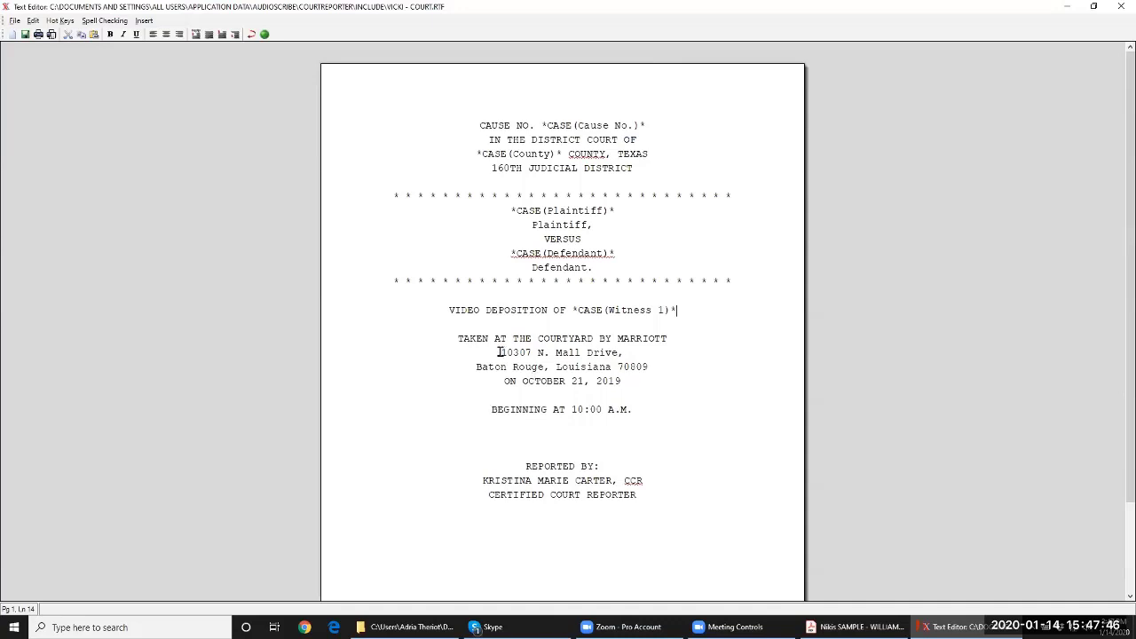
Replace the street address below the "TAKEN AT" line with the LOCATION ADDRESS case field, keeping the trailing comma
drag(500, 352, 621, 353)
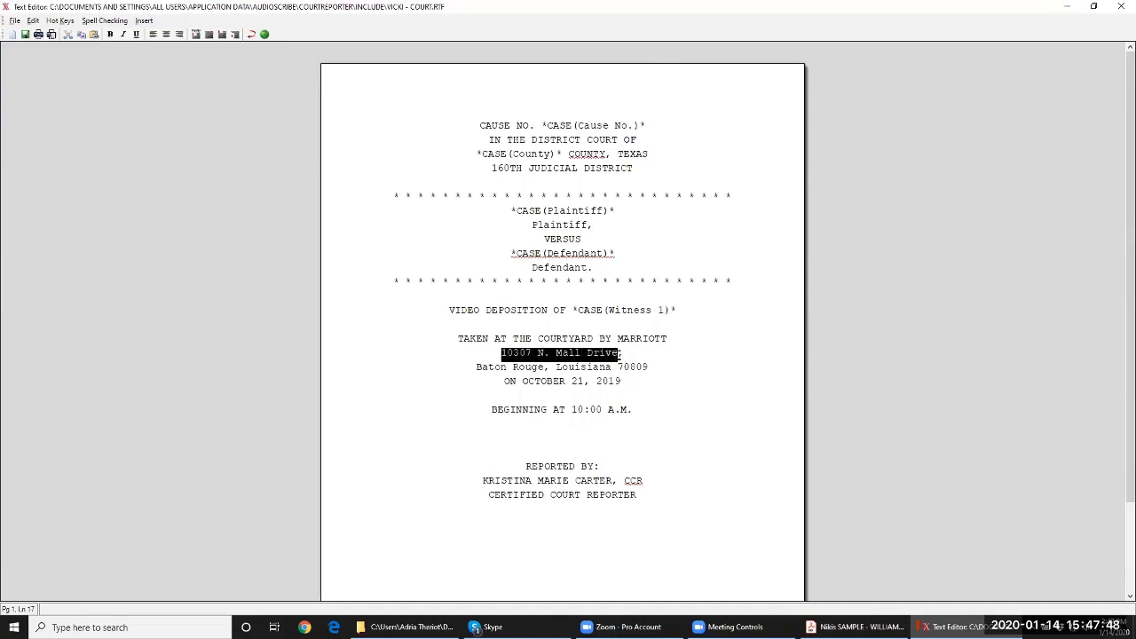
key(Delete)
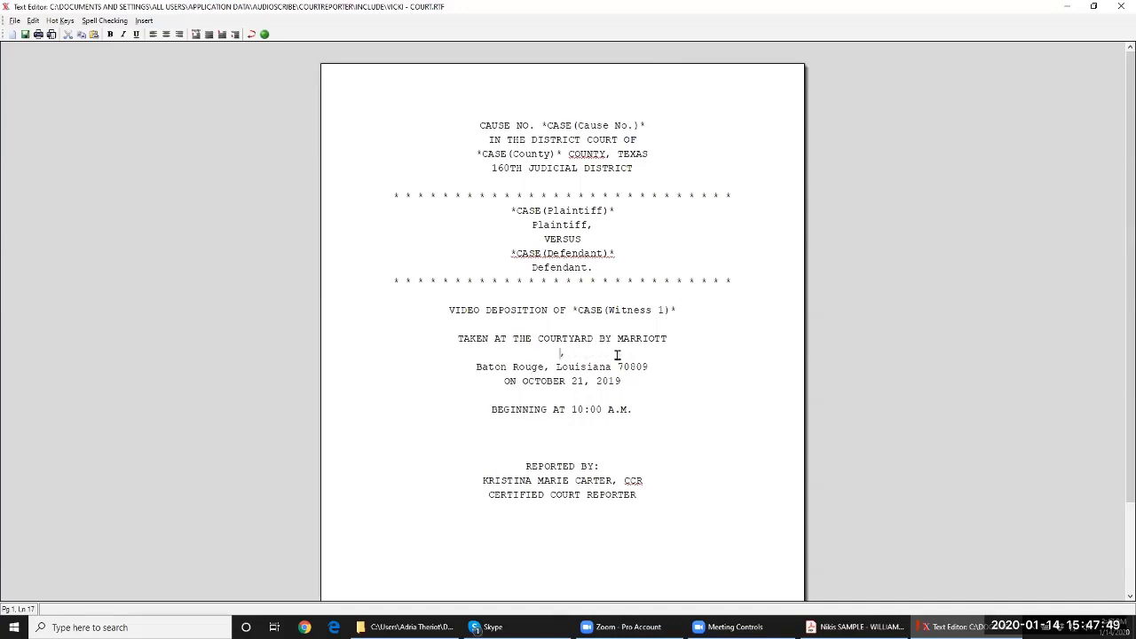
click(144, 20)
mouse_move(168, 81)
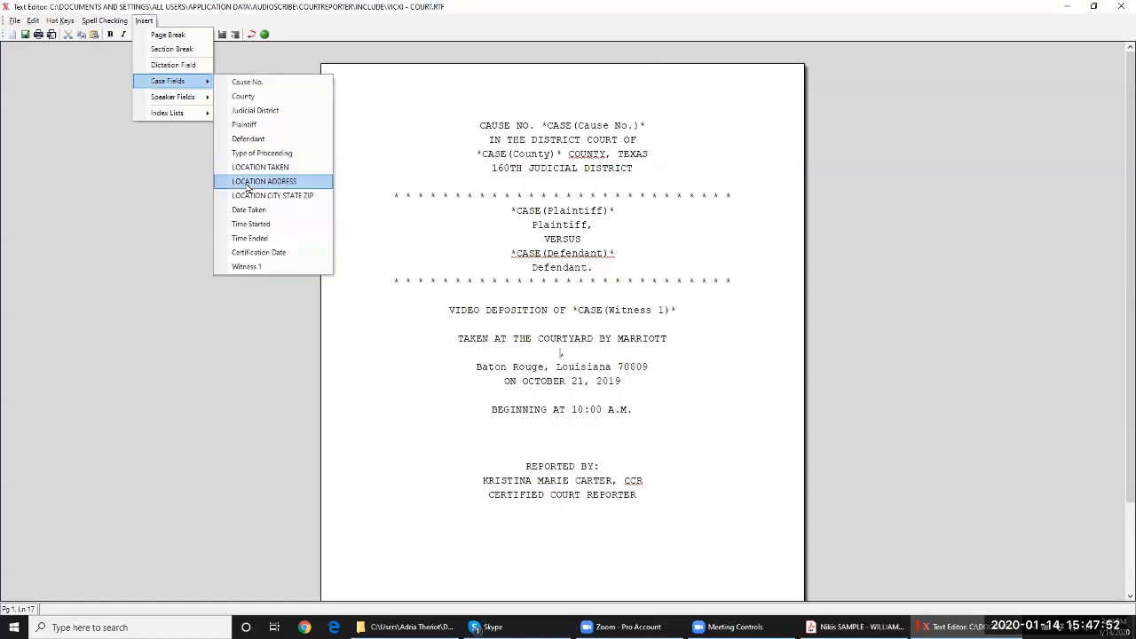
click(258, 184)
Replace the venue name after "TAKEN AT" with the LOCATION TAKEN case field
drag(670, 339, 512, 338)
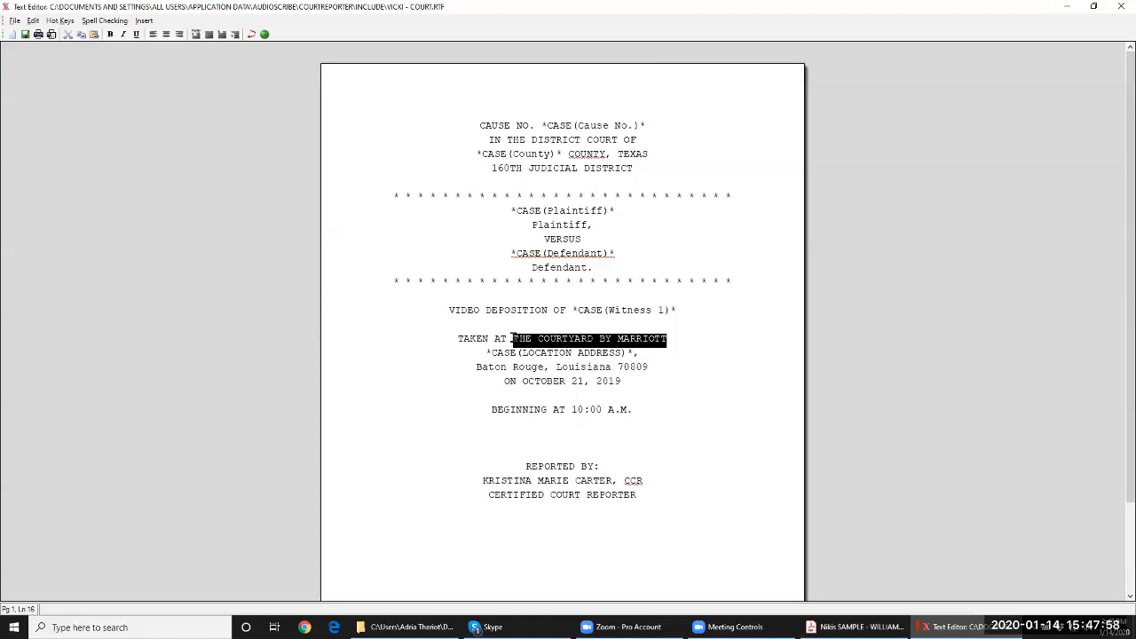
key(Delete)
click(144, 20)
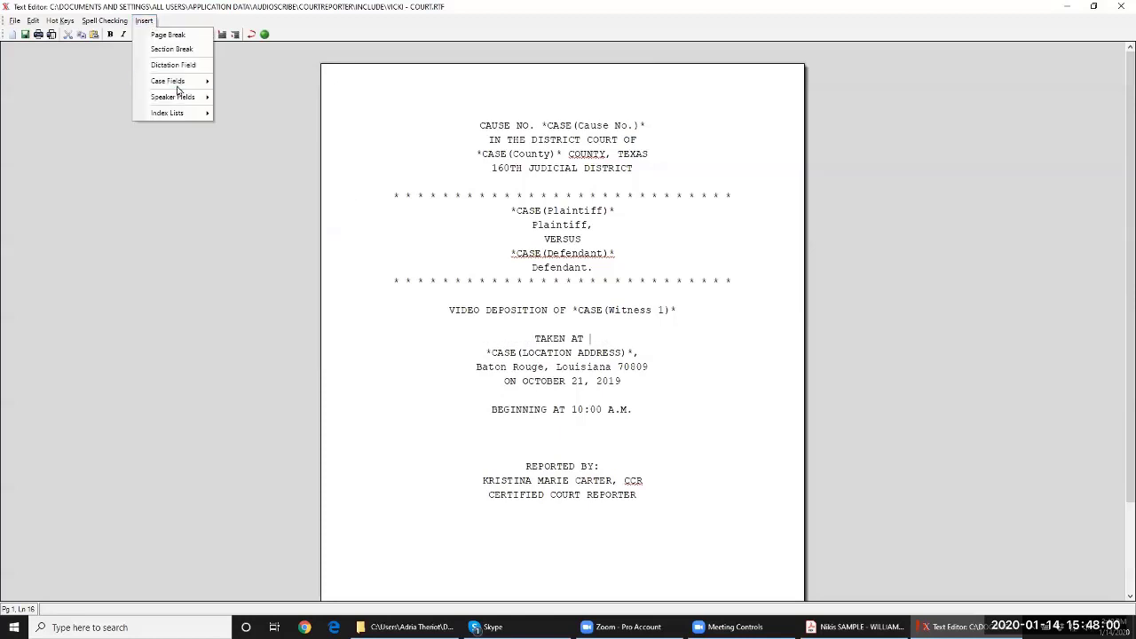
mouse_move(182, 82)
click(255, 173)
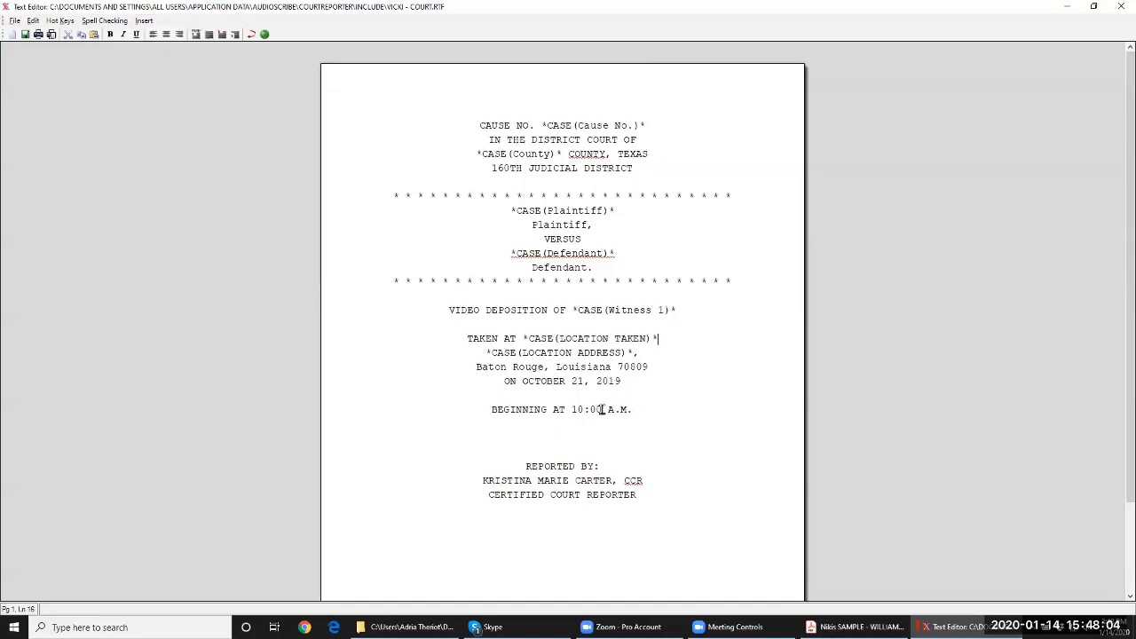
Replace the time between "BEGINNING AT" and "A.M." with the Time Started case field
drag(602, 409, 570, 409)
key(BackSpace)
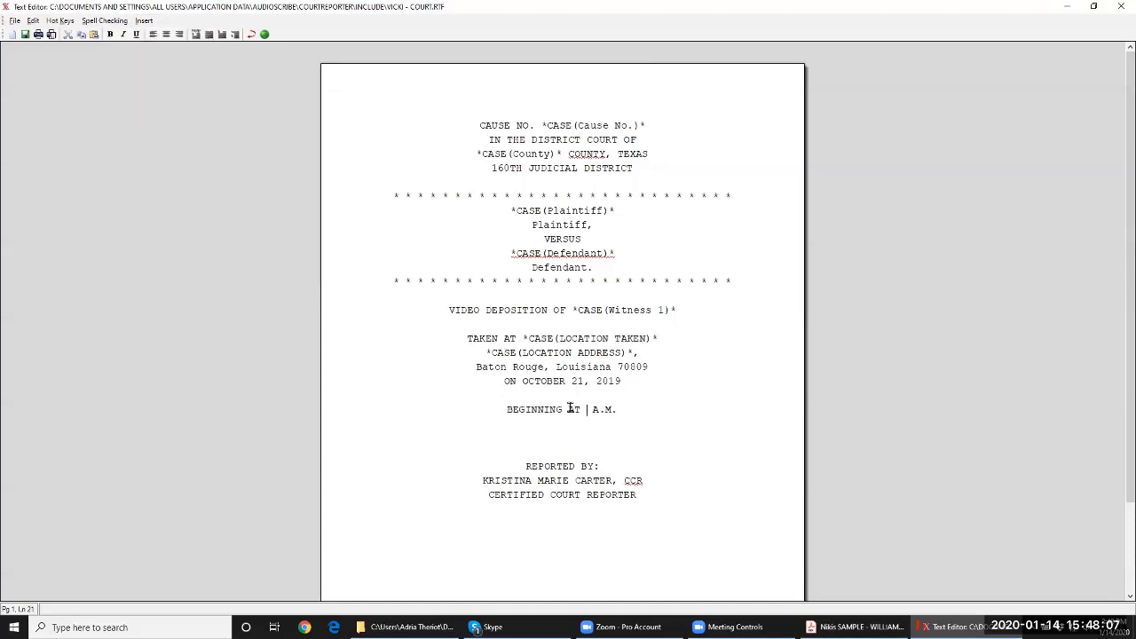
click(147, 20)
mouse_move(169, 81)
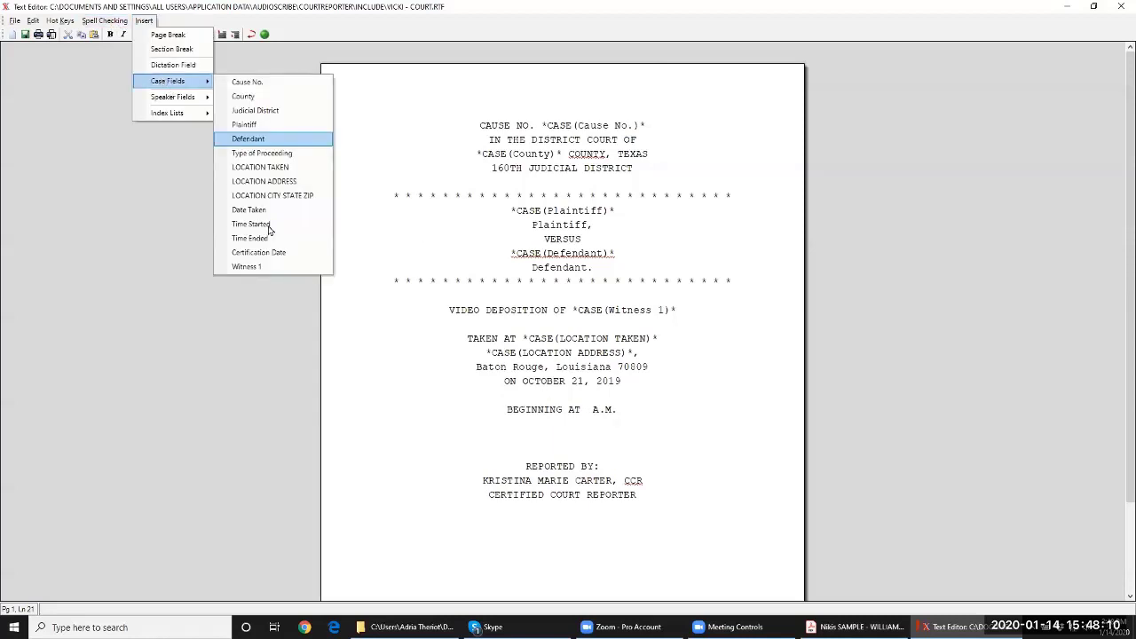
click(266, 225)
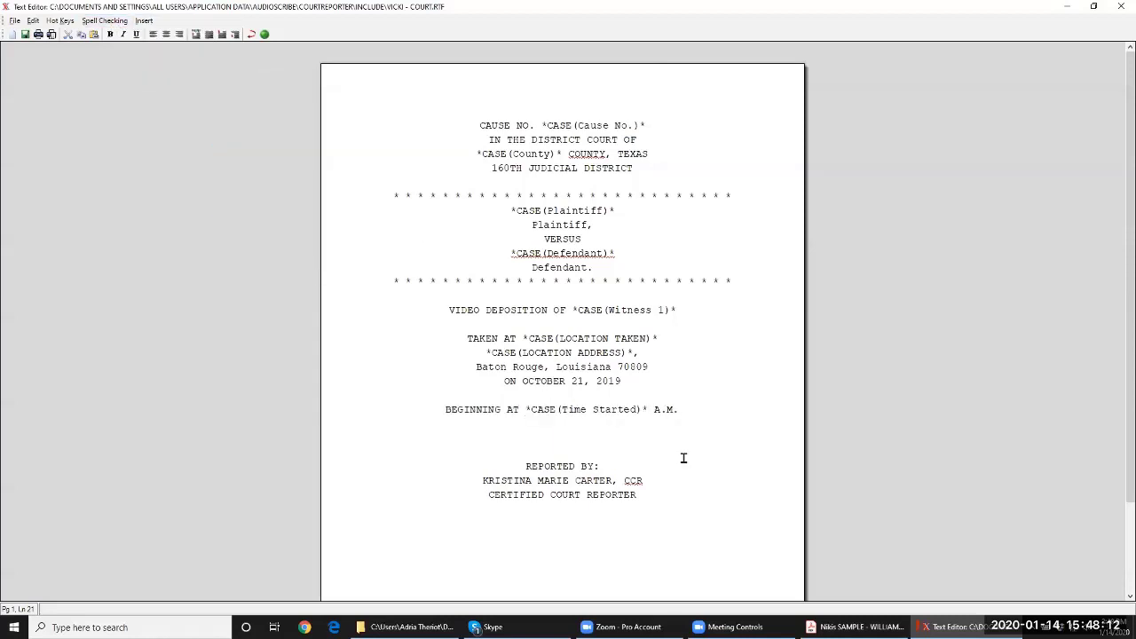
Replace the deposition date after "ON" with the Date Taken case field
drag(623, 382, 521, 380)
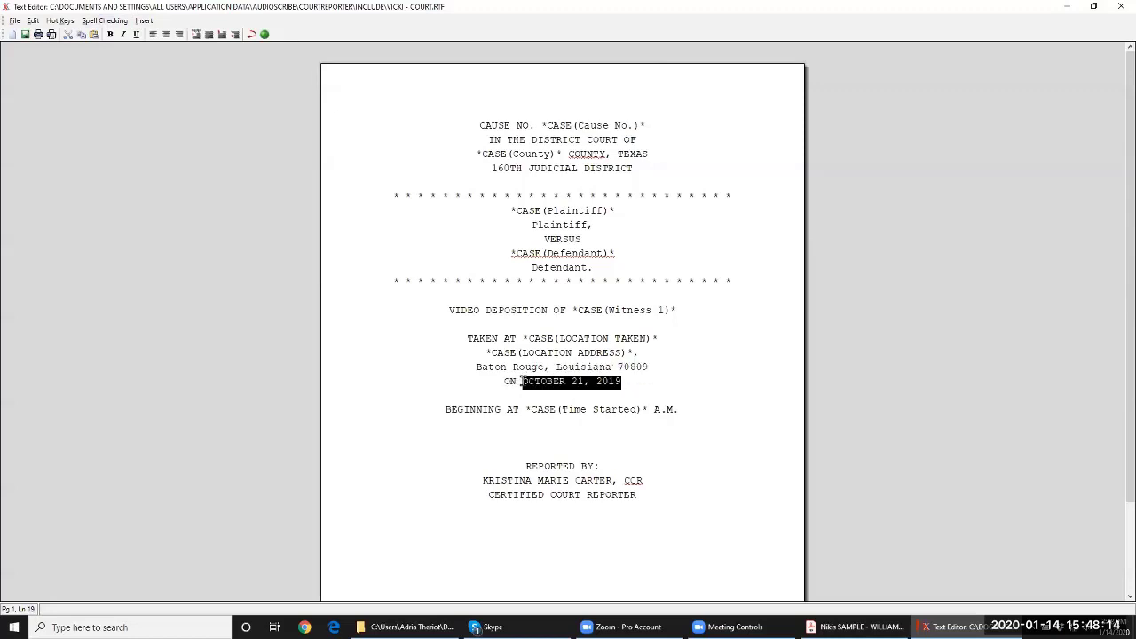
key(Delete)
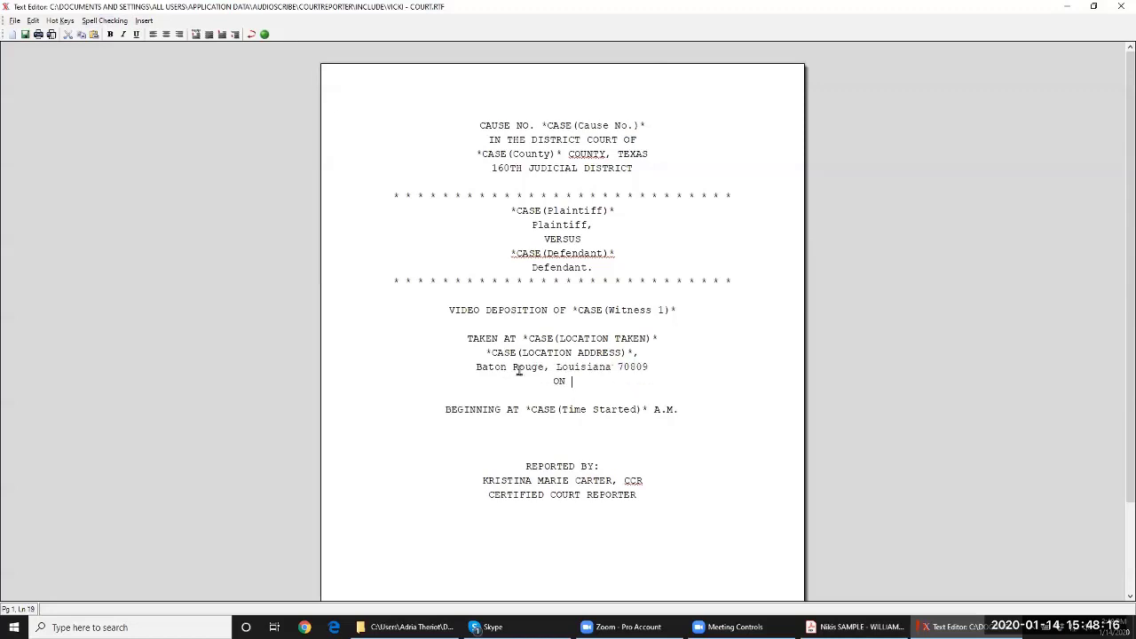
click(144, 21)
mouse_move(144, 84)
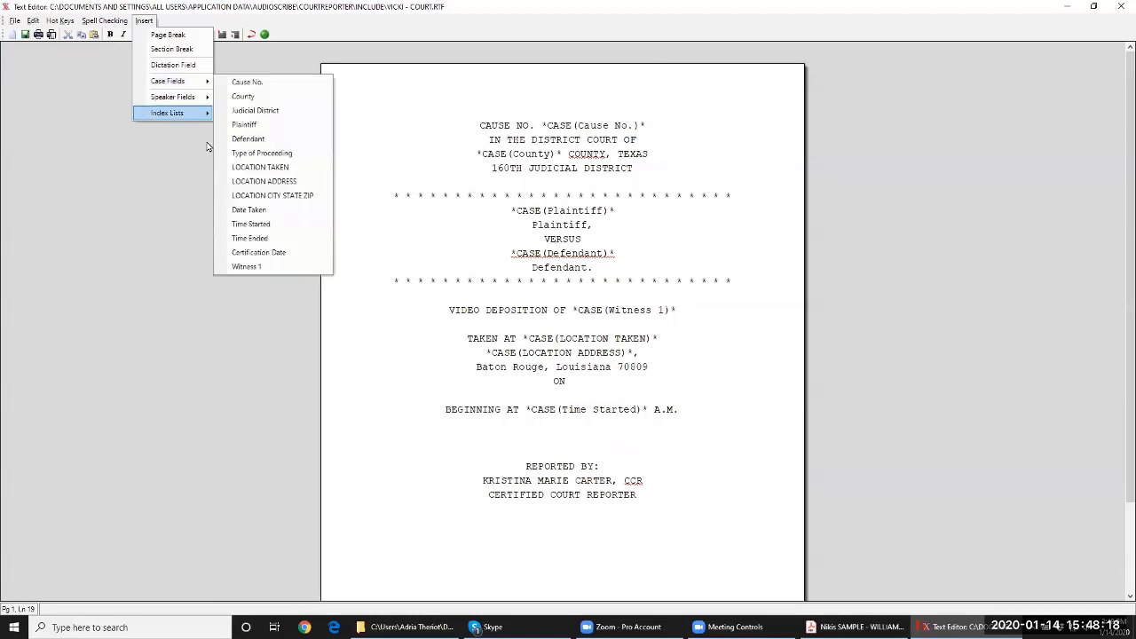
click(249, 211)
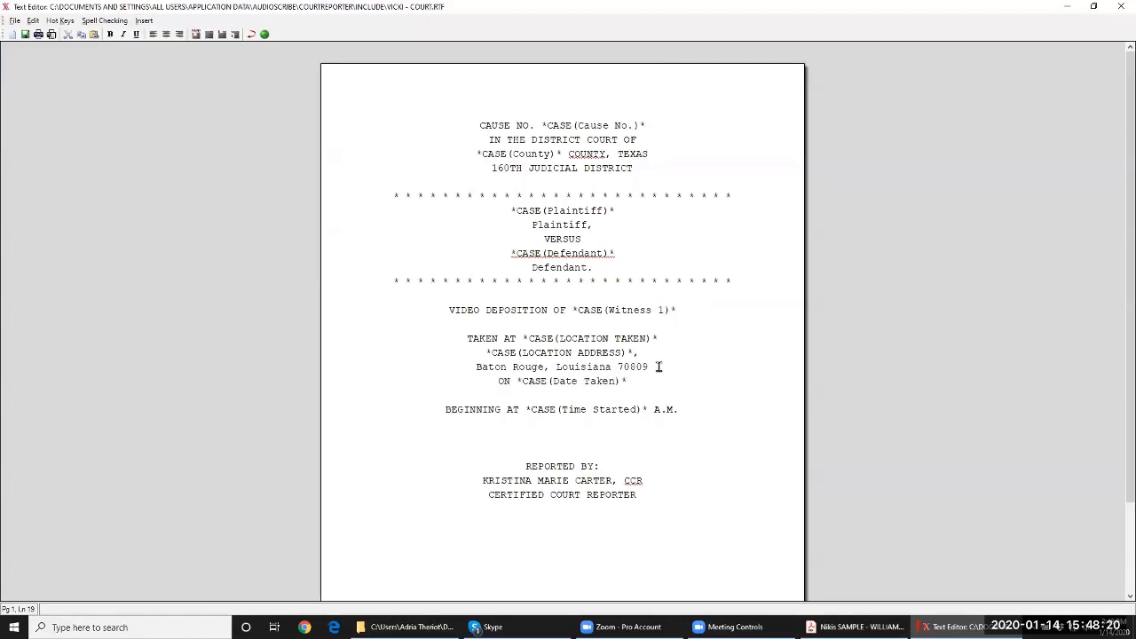
Replace the city, state and zip line above the date line with the LOCATION CITY STATE ZIP case field
drag(657, 366, 472, 370)
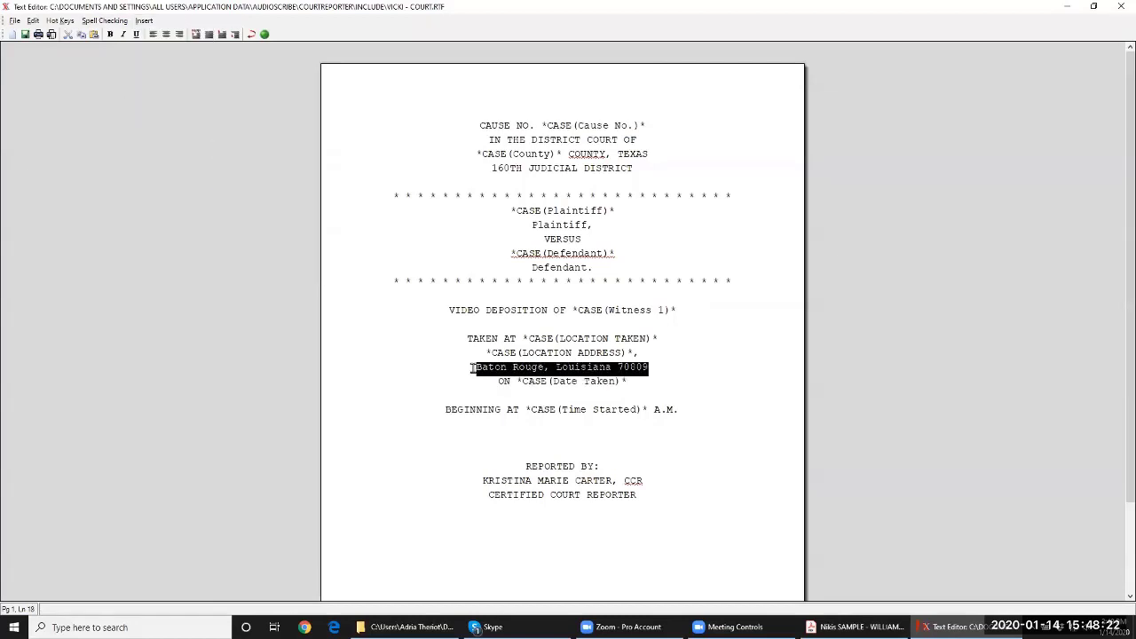
key(Delete)
click(145, 21)
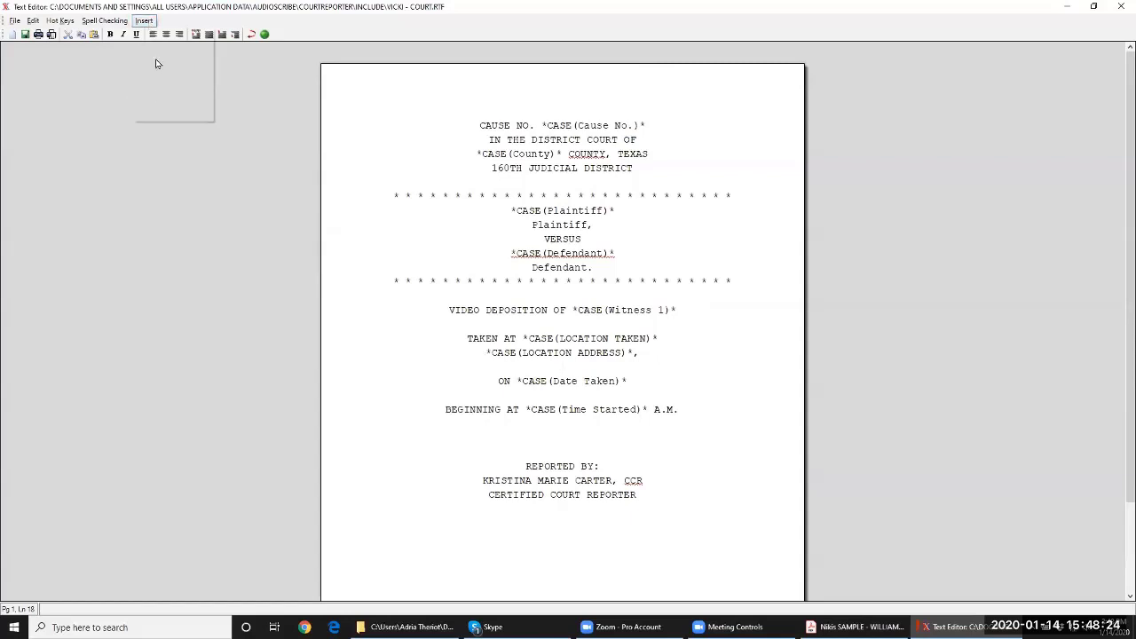
mouse_move(170, 83)
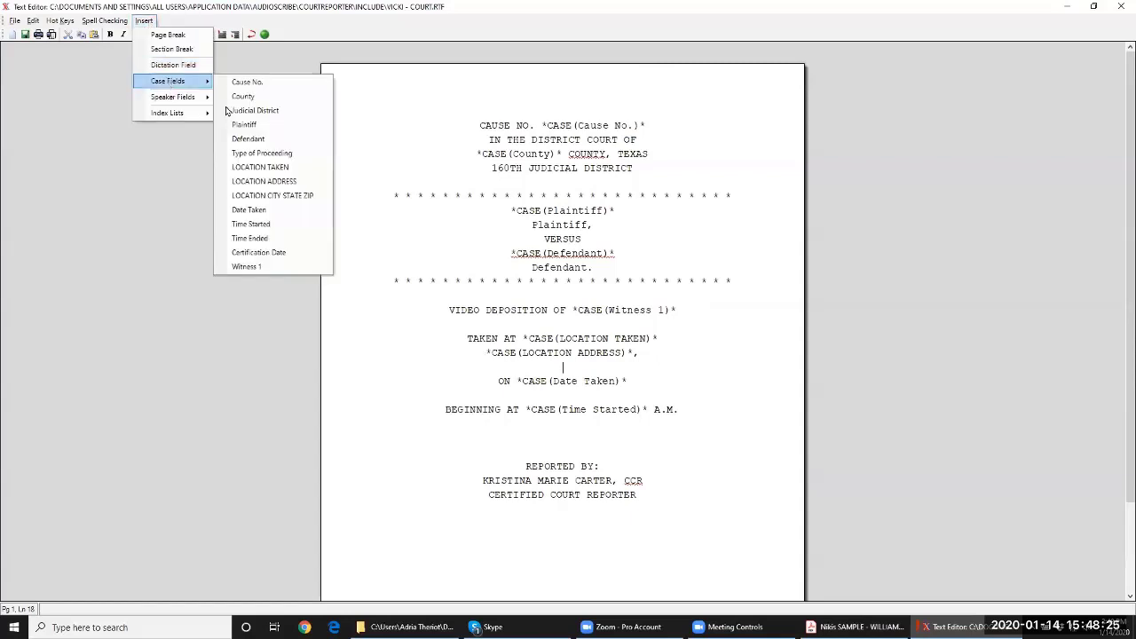
click(277, 195)
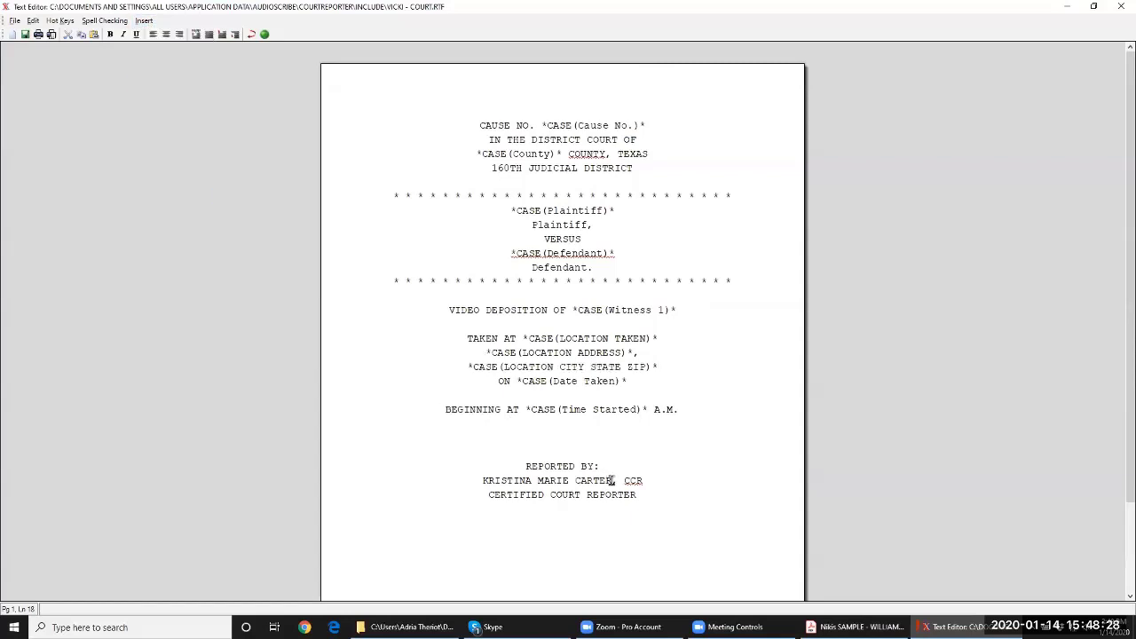
Replace the reporter's name below "REPORTED BY:" with the placeholder "YOUR NAME", keeping ", CCR"
double_click(485, 480)
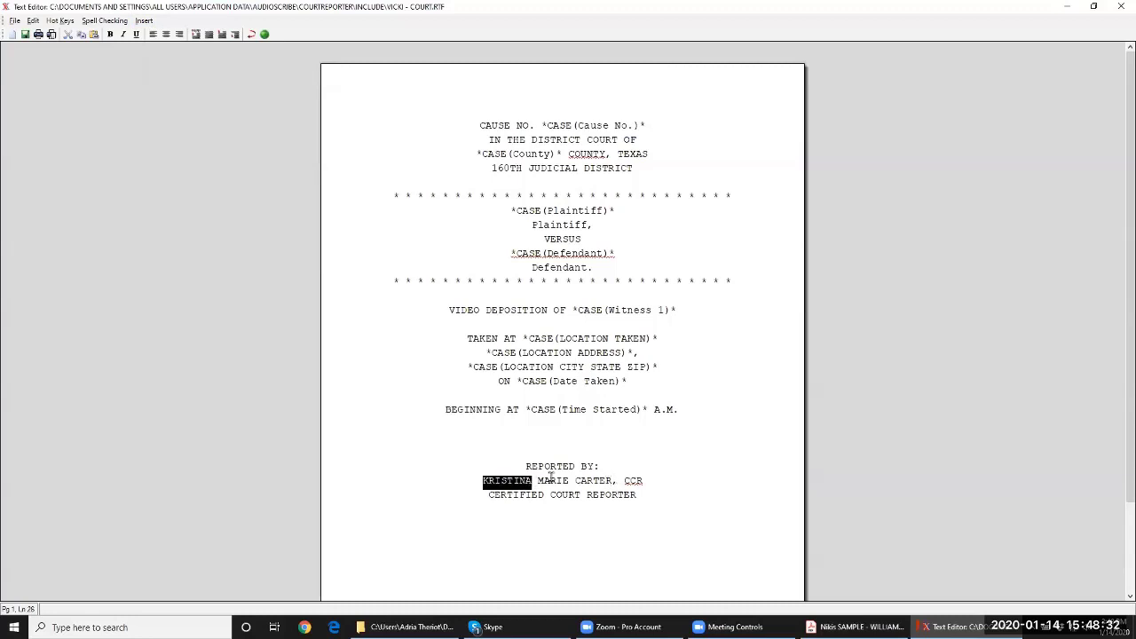
drag(550, 476, 613, 481)
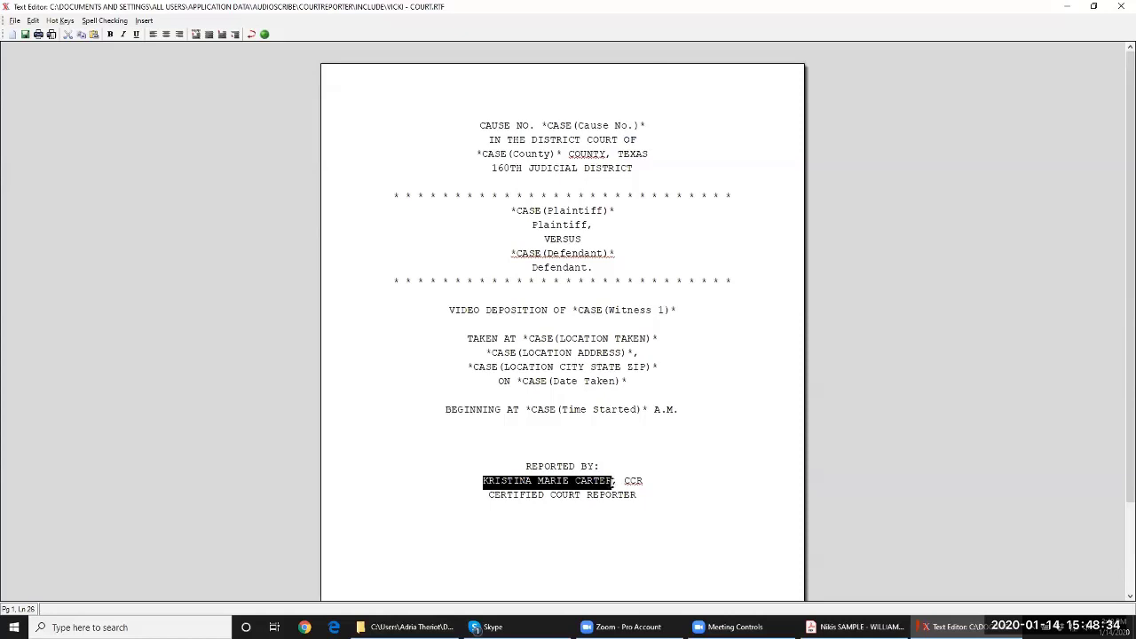
key(Delete)
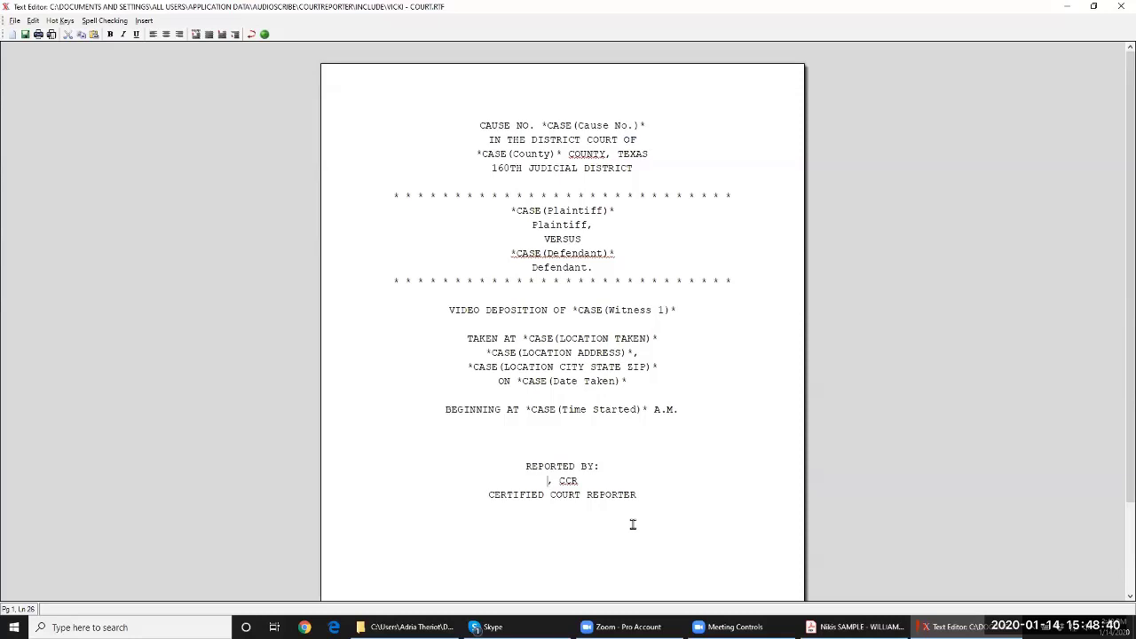
text(YOUR NAME)
Save the finished cover-page template and close the text editor
scroll(605, 390, down, 3)
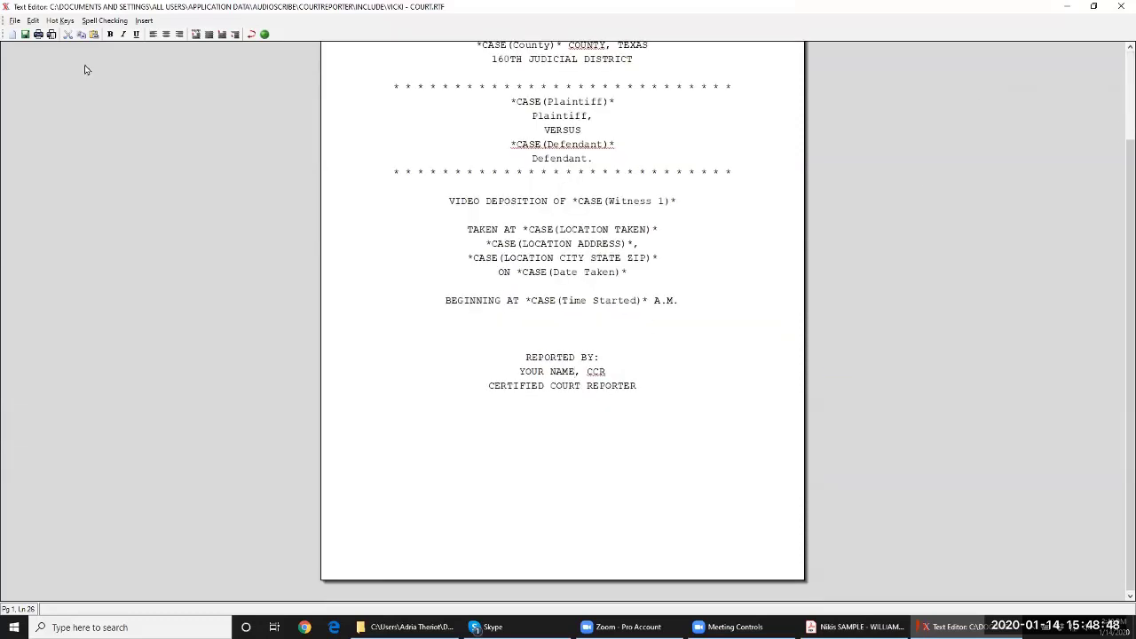
click(24, 34)
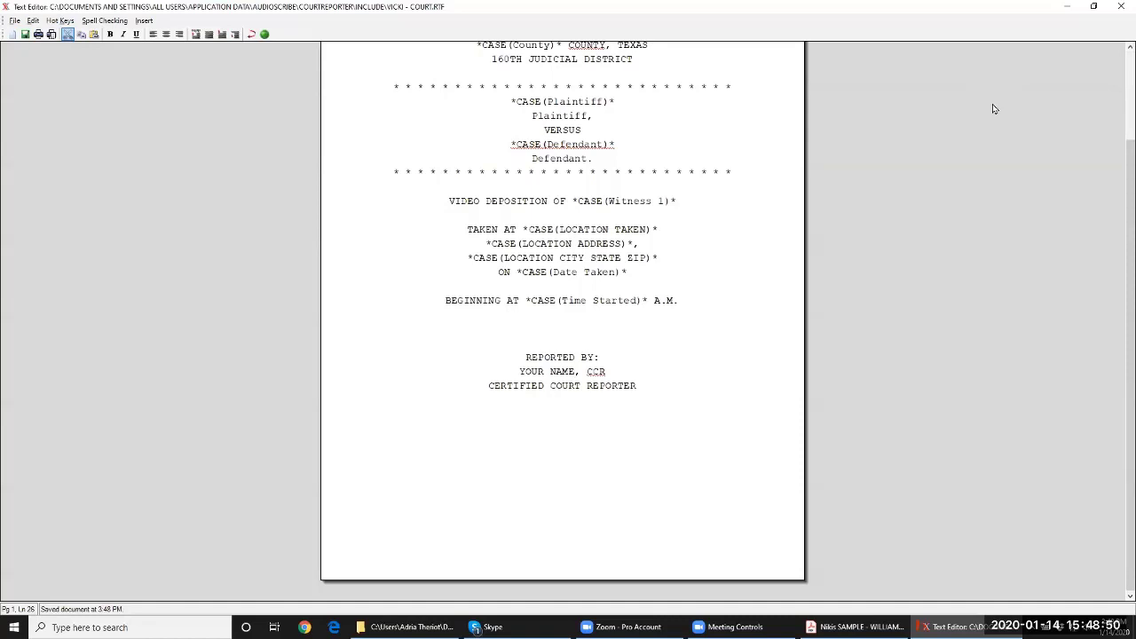
click(1120, 8)
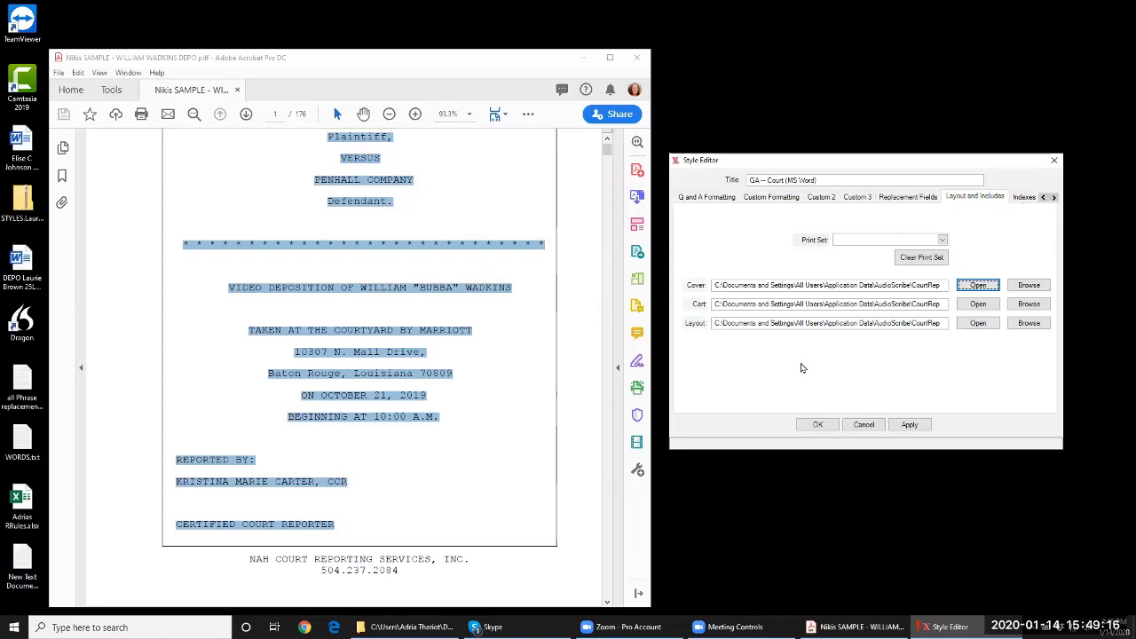
Check the sample deposition's index page and set the style's List Name 1 index to "EXAMINATIONS"
click(1020, 197)
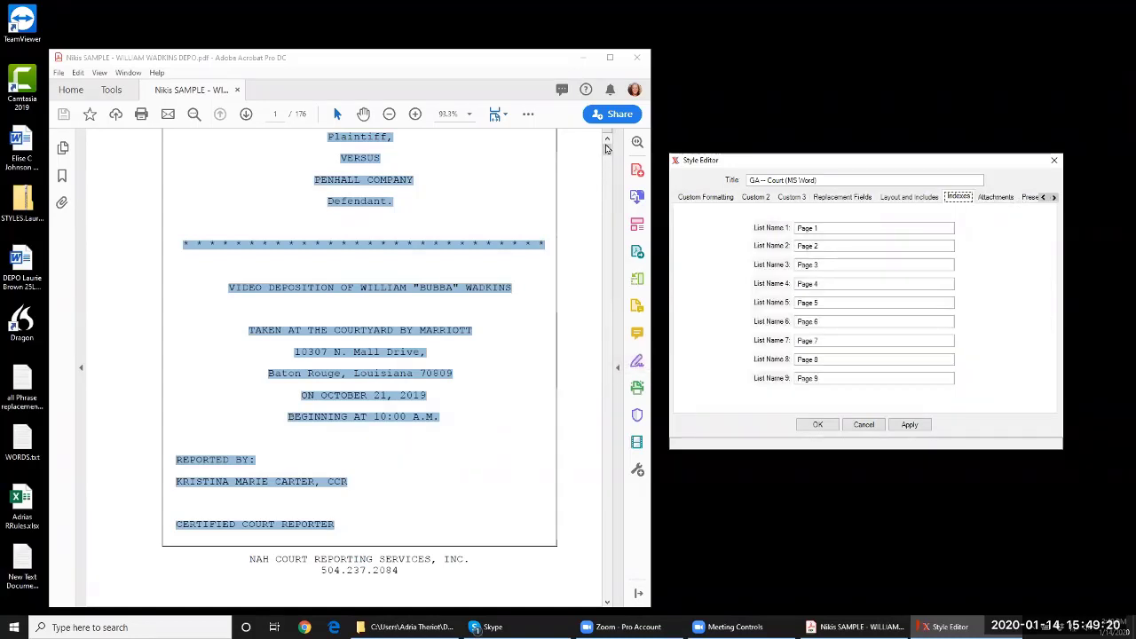
drag(607, 149, 606, 154)
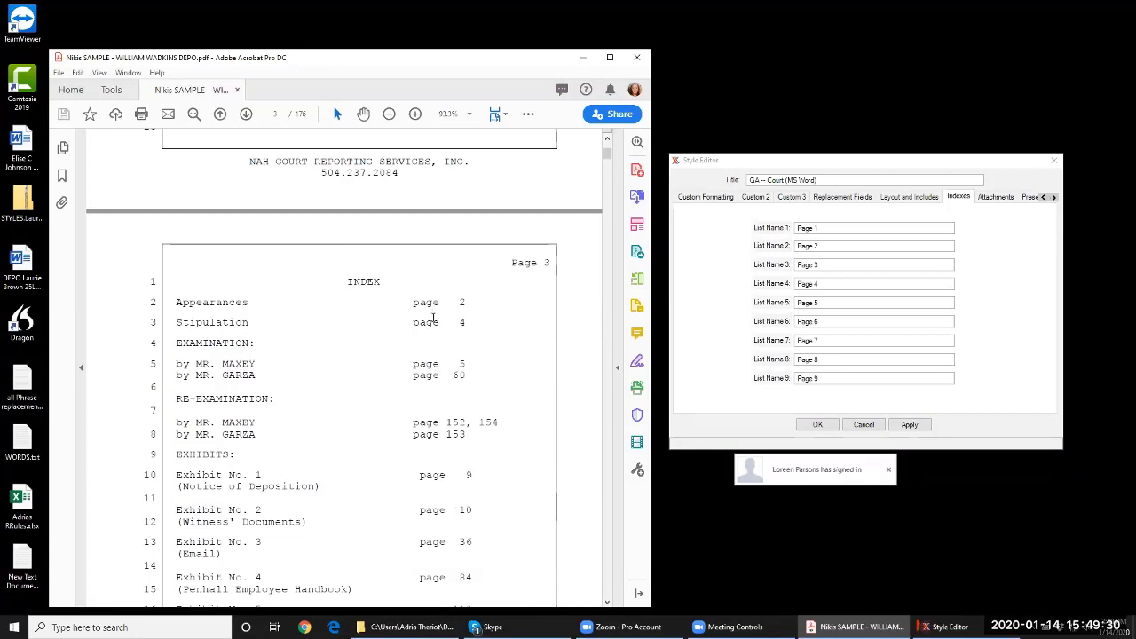
scroll(433, 317, down, 3)
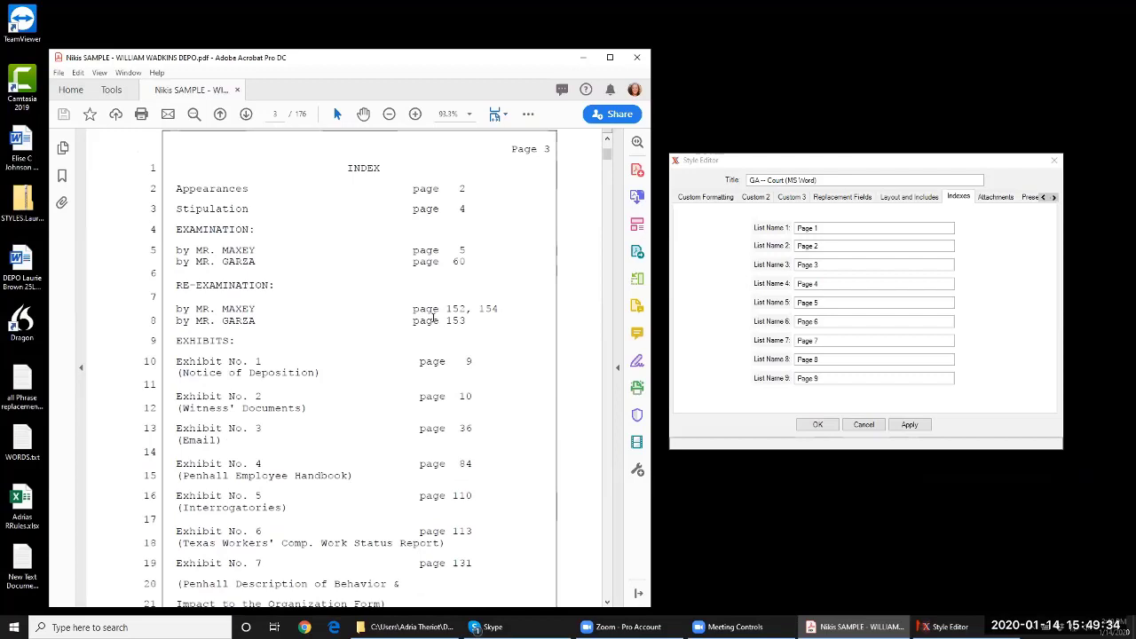
click(820, 229)
drag(776, 229, 762, 232)
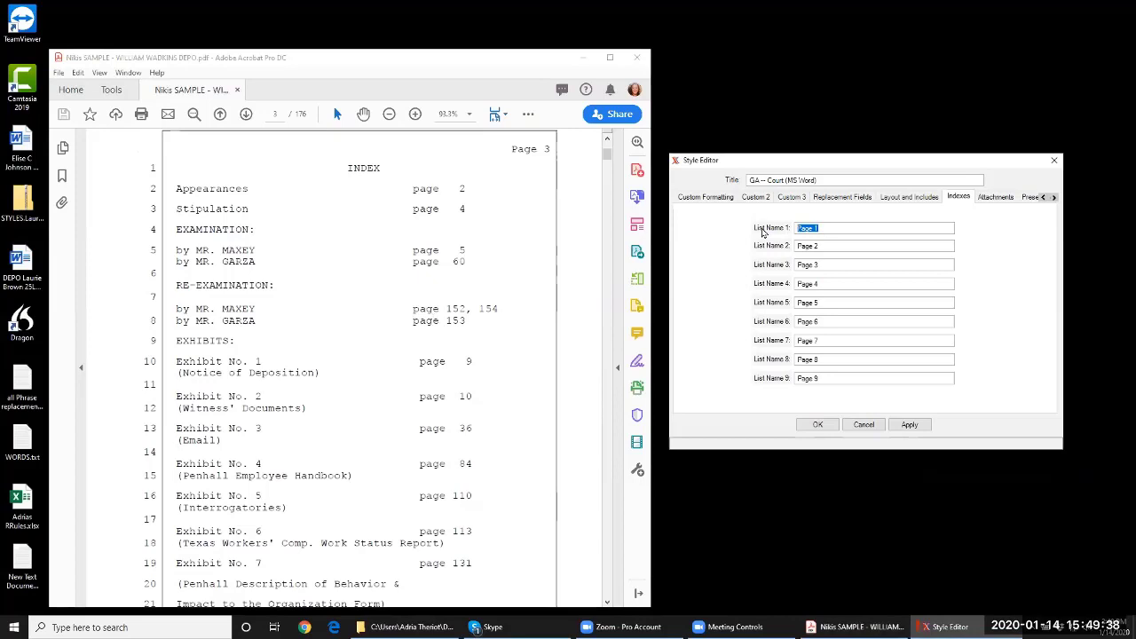
text(A)
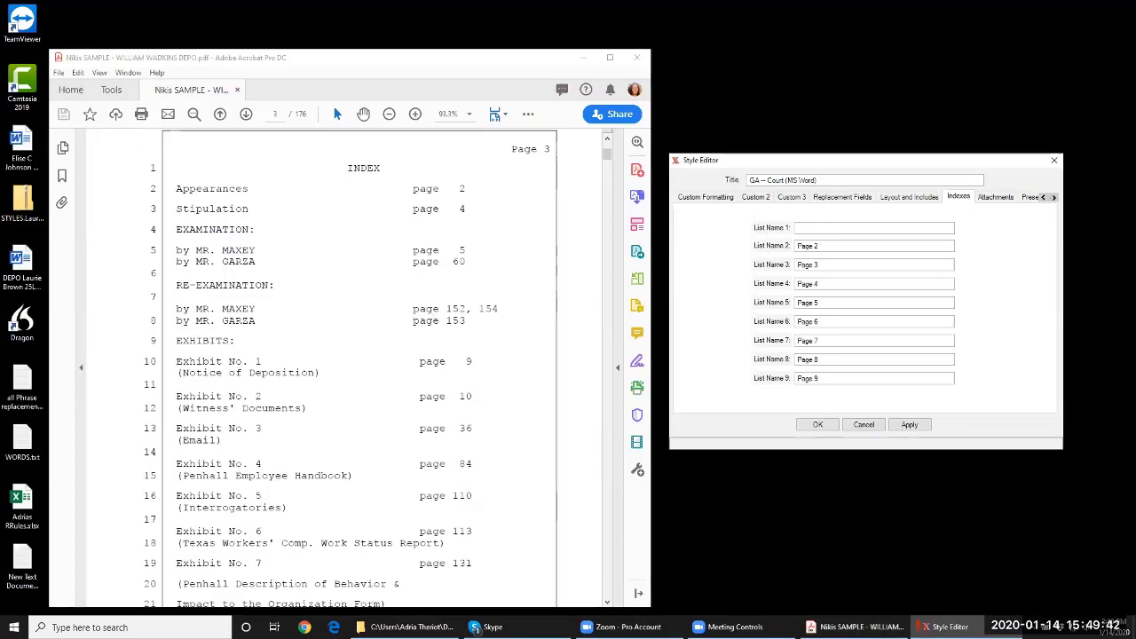
text(XAMINATIONS)
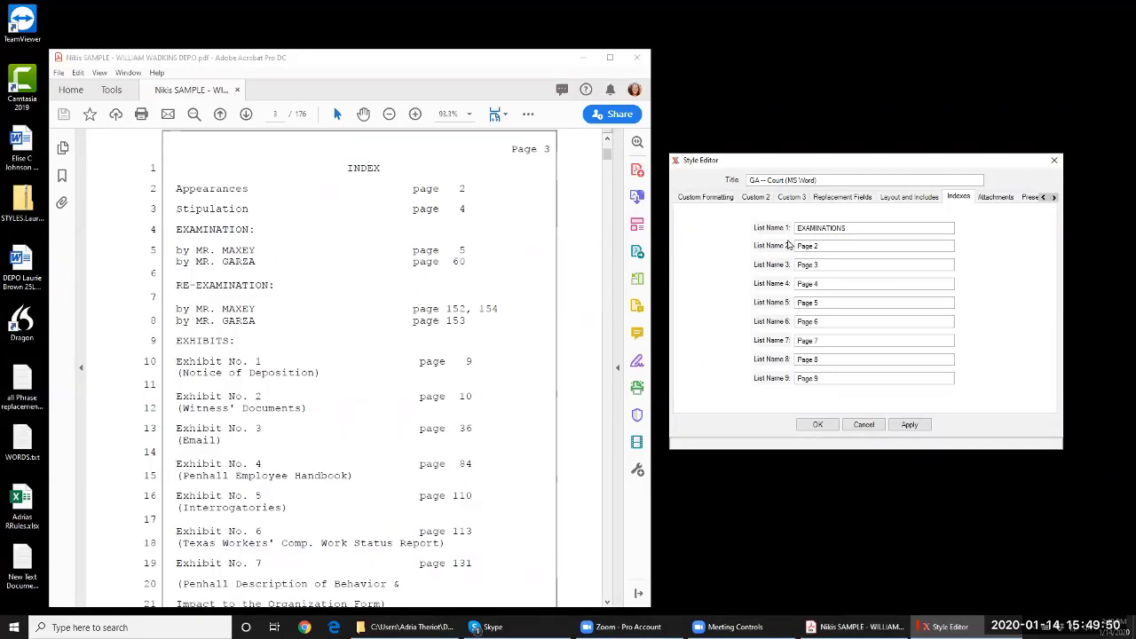
Set index List Name 2 to "EXHIBITS for the STATE" and List Name 3 to "EXHIBITS for the DEFENSE"
drag(829, 246, 797, 246)
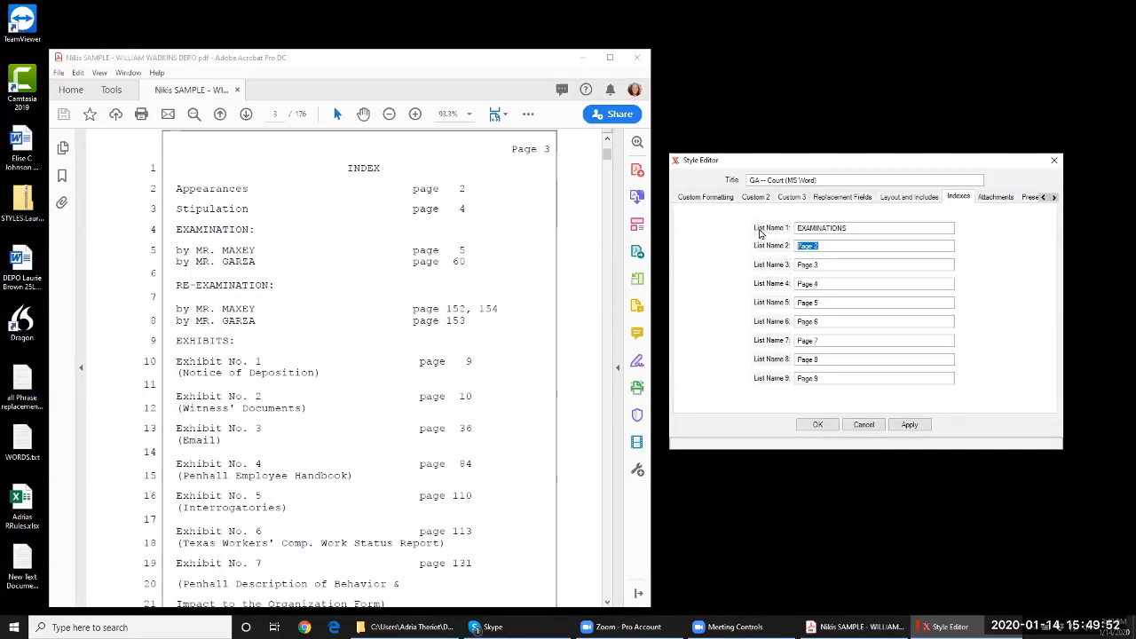
text(EXHIBIT)
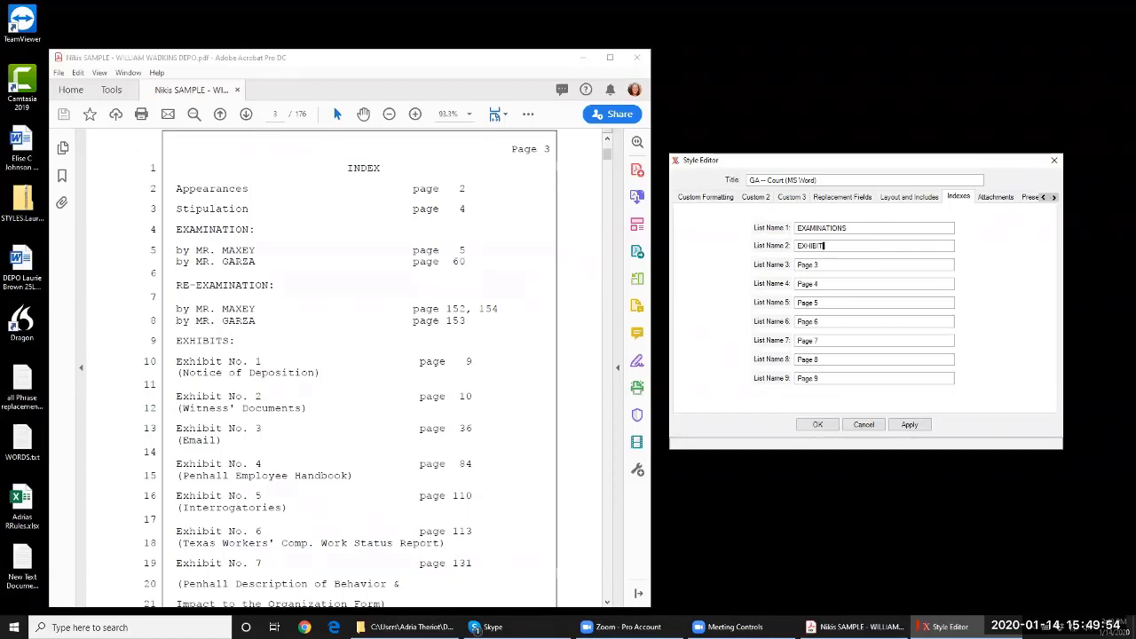
text(S for the STATE)
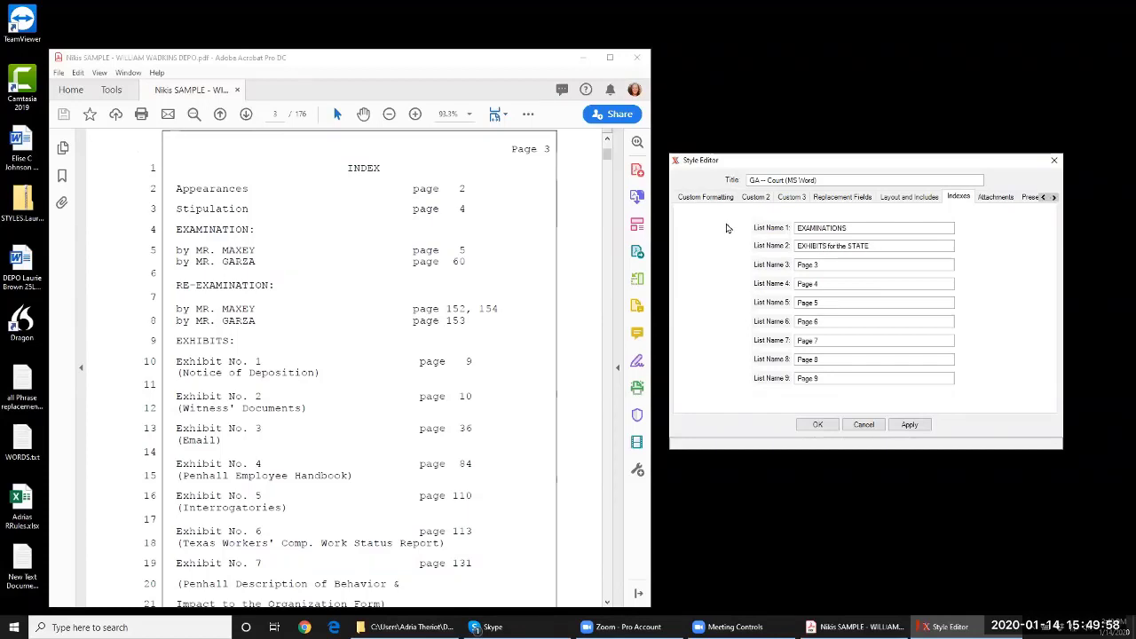
drag(834, 265, 796, 264)
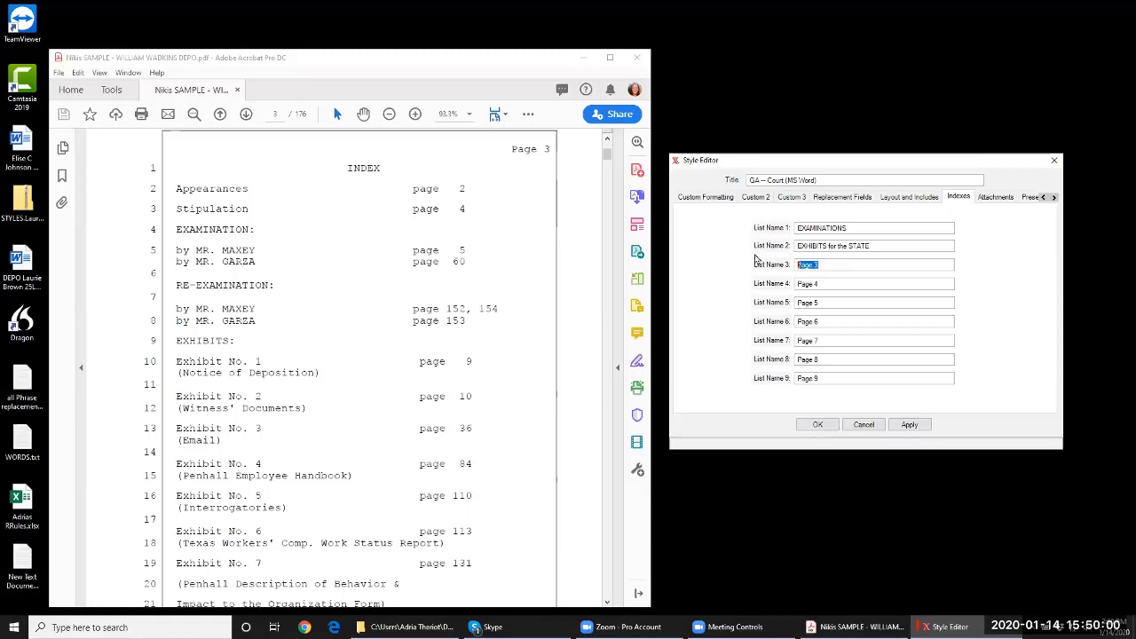
text(EXHIBITS for the)
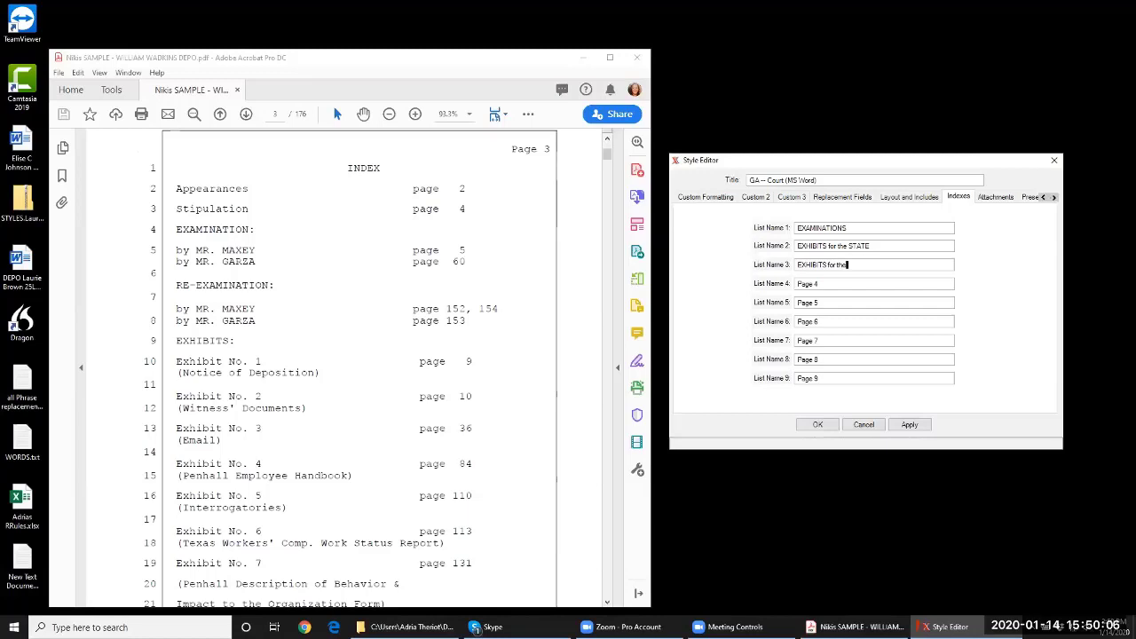
text( DEFENSE)
click(825, 285)
scroll(513, 297, down, 4)
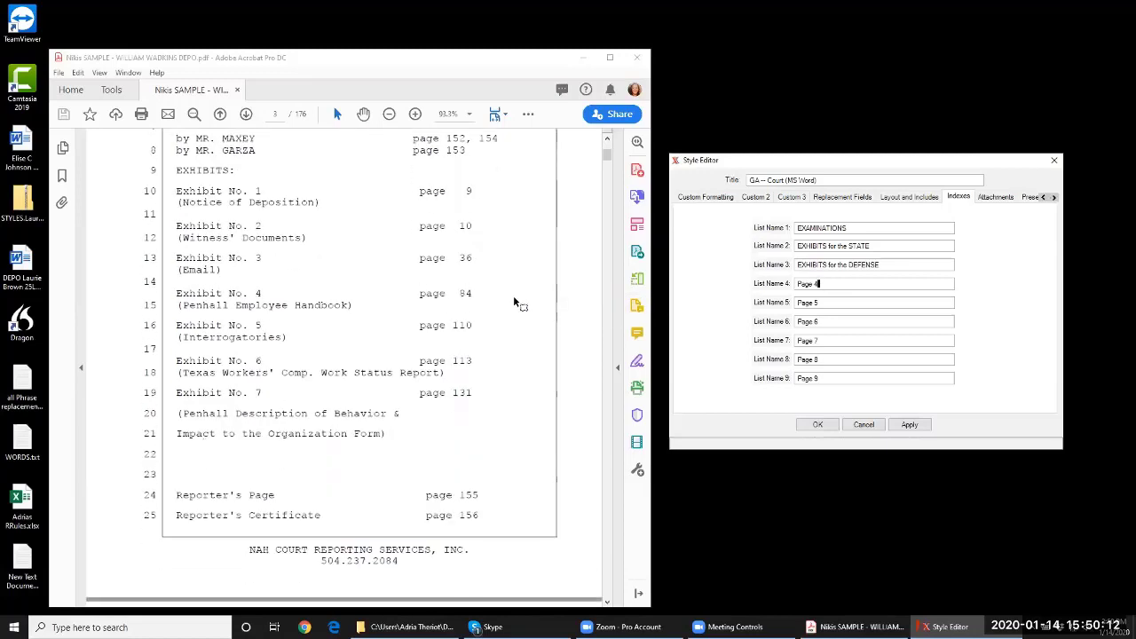
scroll(514, 300, down, 6)
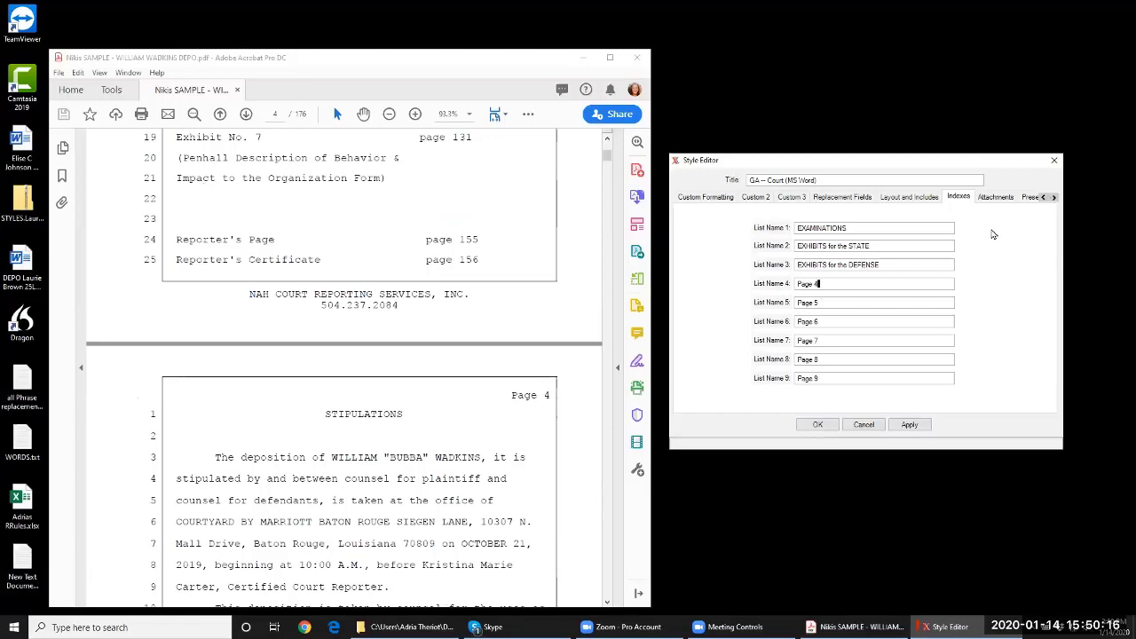
Review the Present, Additional Formatting and Video Capture settings, then save the style and close the style manager
click(1030, 197)
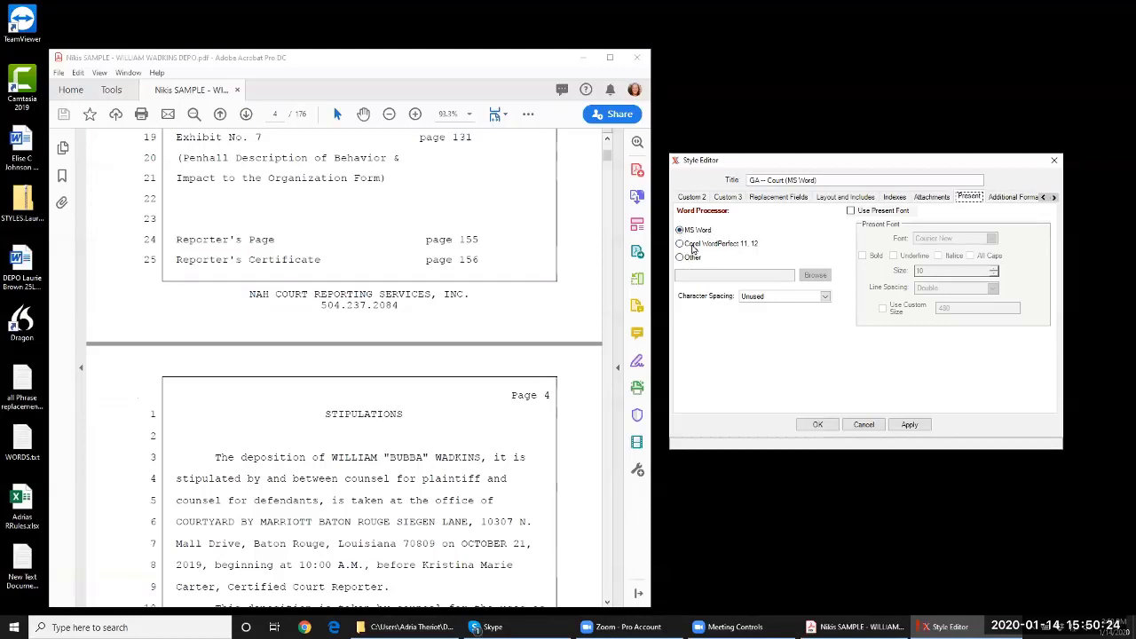
click(1006, 198)
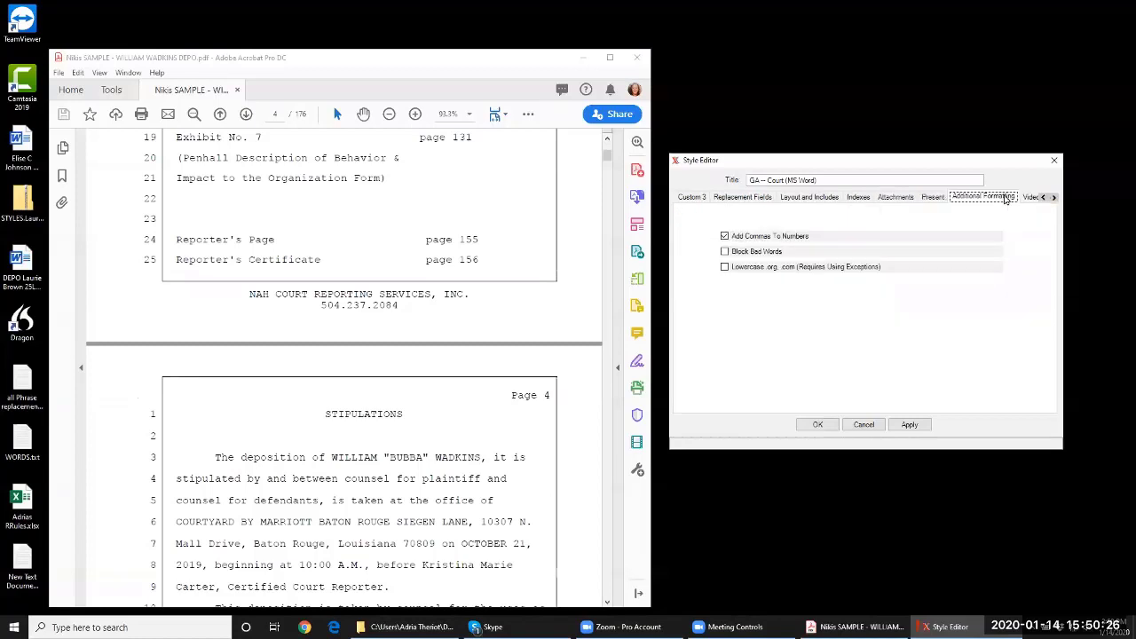
click(1027, 197)
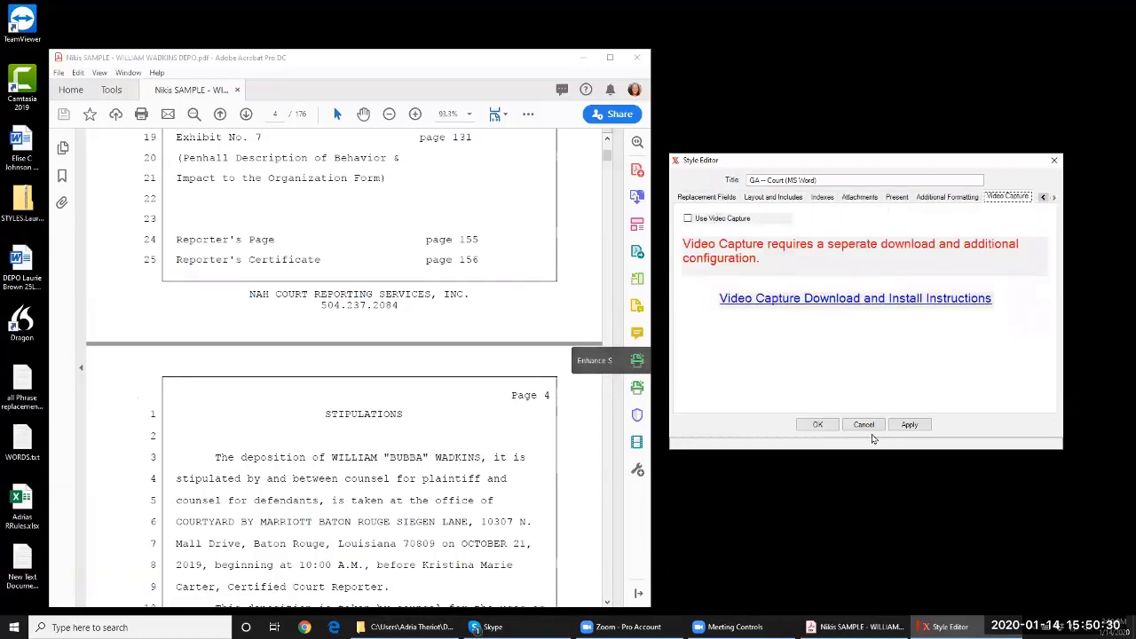
click(910, 424)
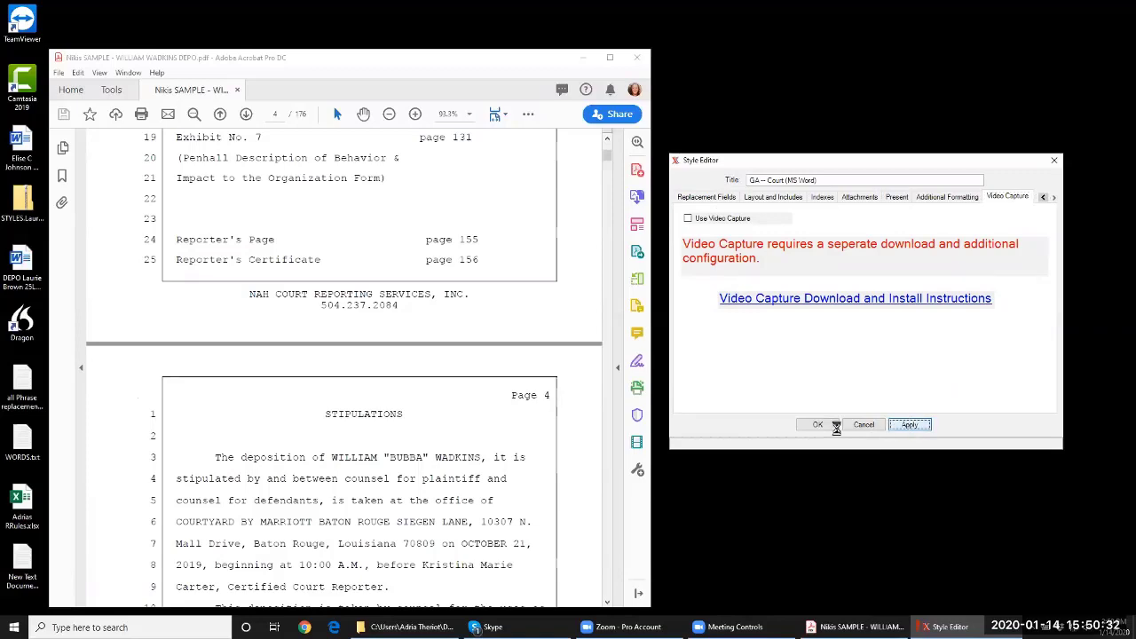
click(815, 424)
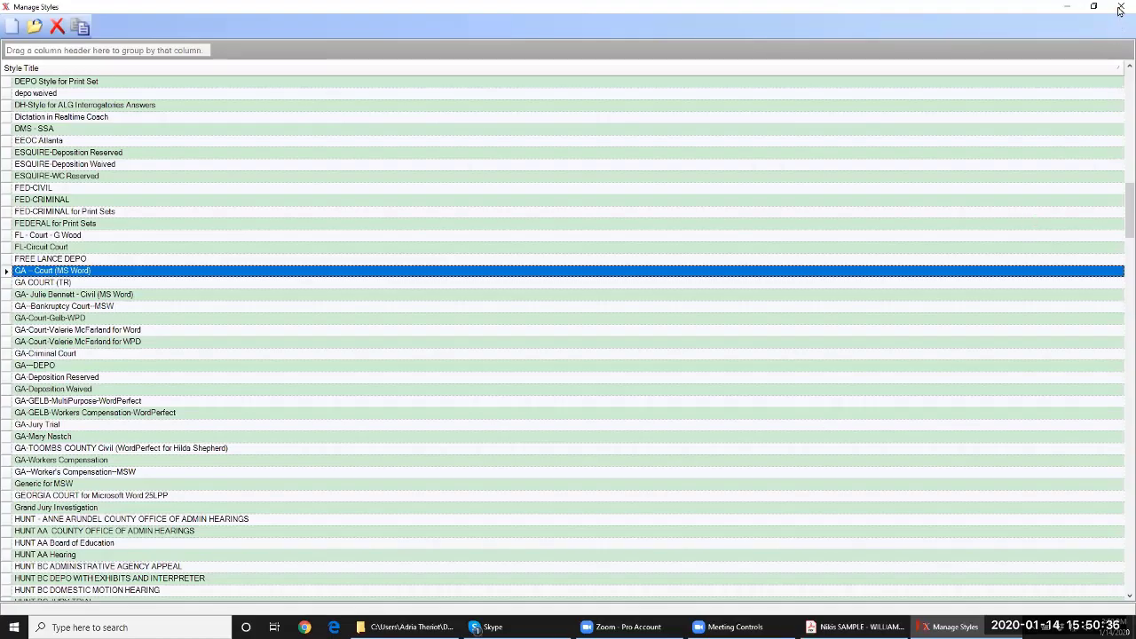
click(1120, 8)
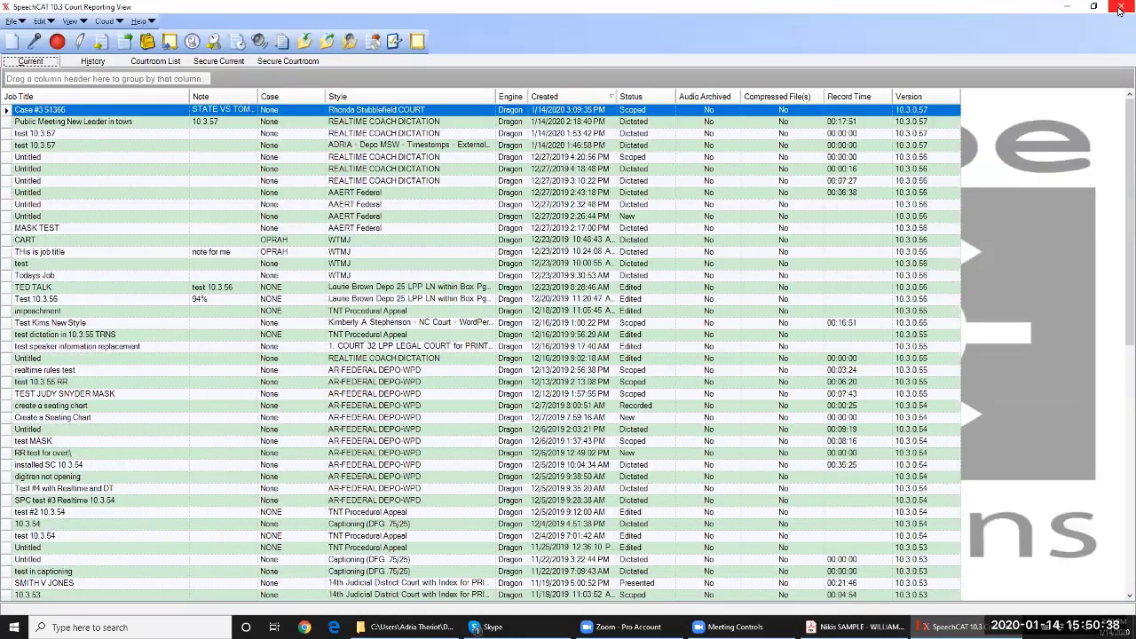
Start a new job and assign it the "GA -- Court (MS Word)" style
click(11, 43)
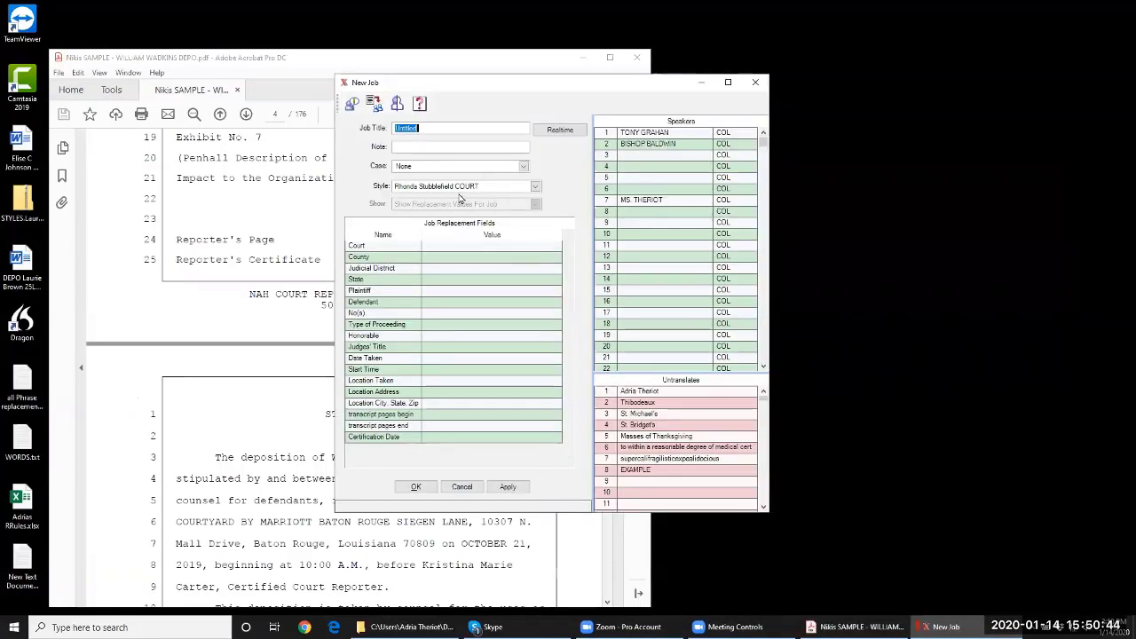
click(536, 187)
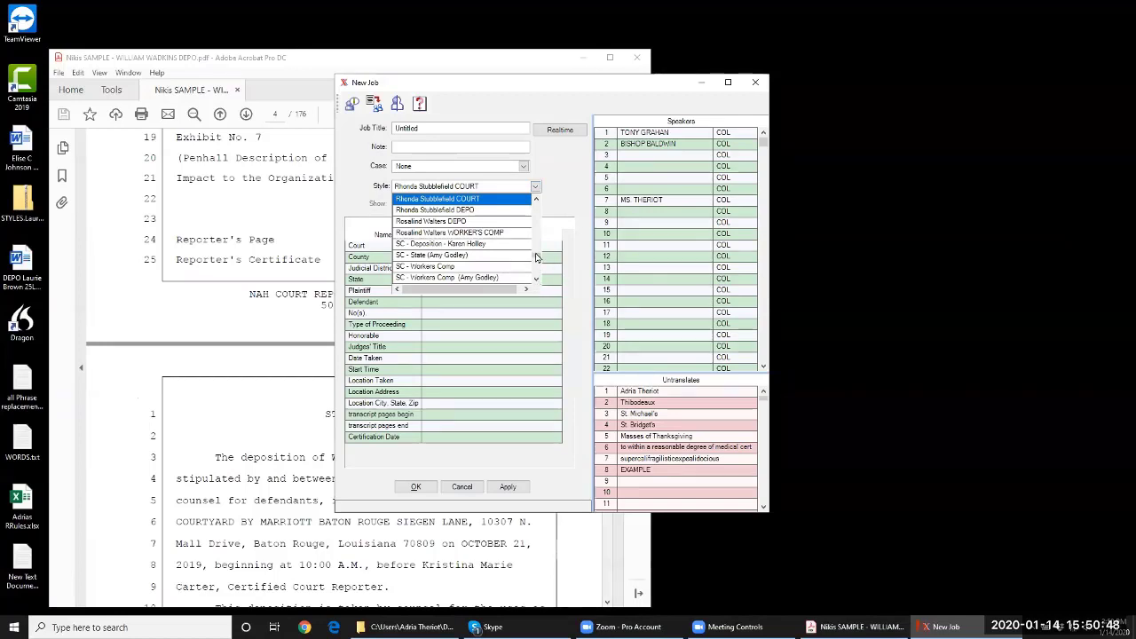
drag(535, 257, 535, 225)
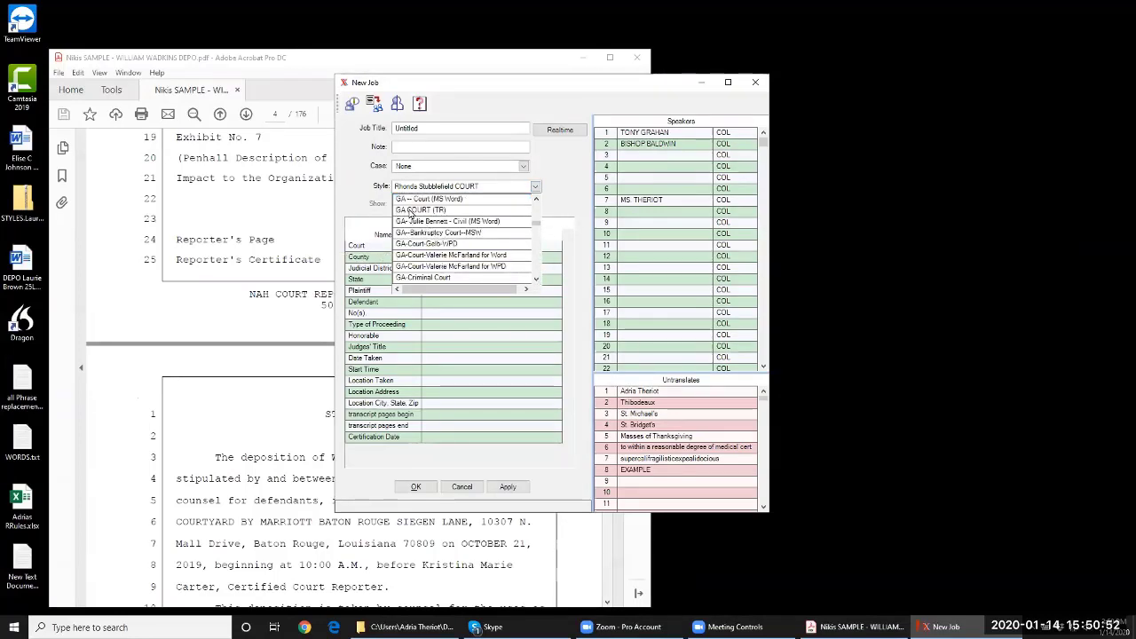
click(464, 201)
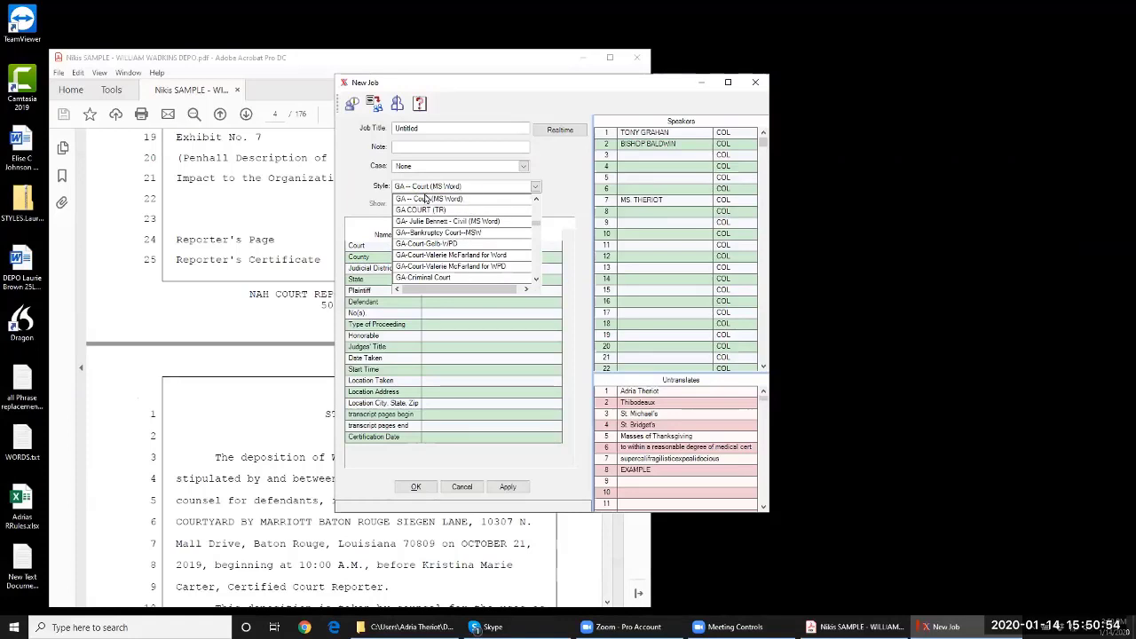
click(463, 201)
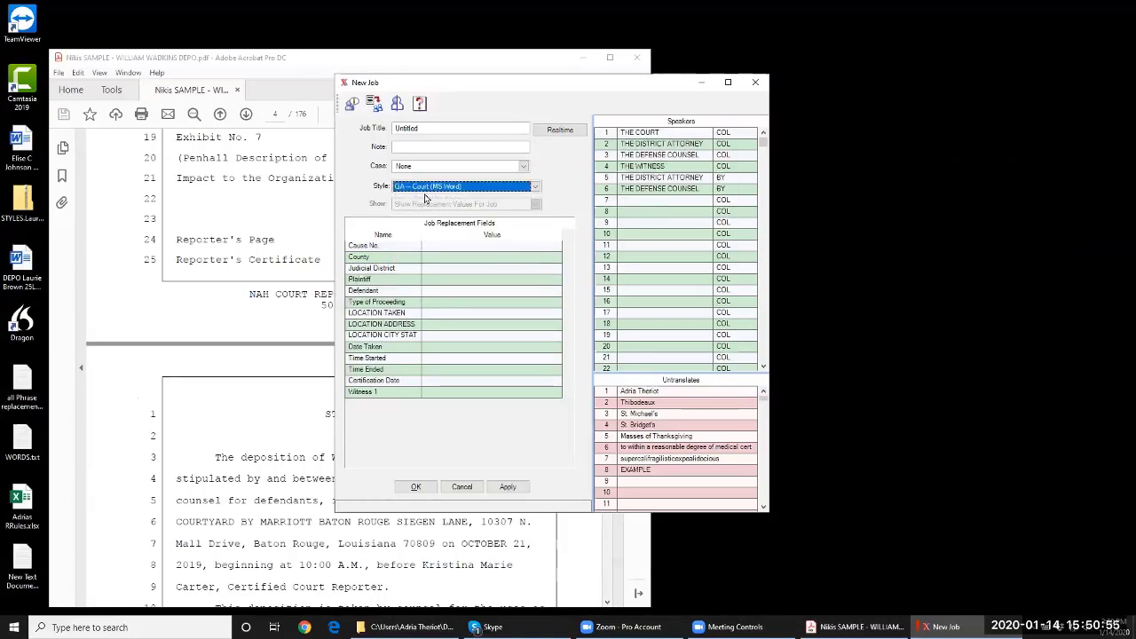
Fill in the new job's Cause No. with 123454 and County with DALLAS, and create the job
click(447, 246)
text(123454)
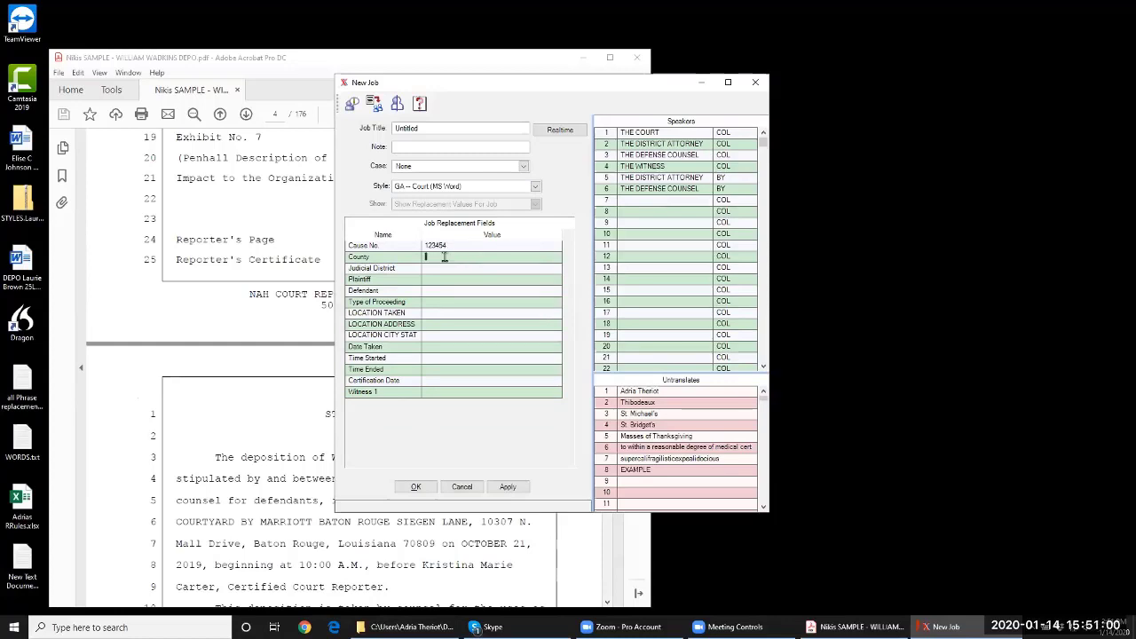
text(DALLAS)
click(443, 268)
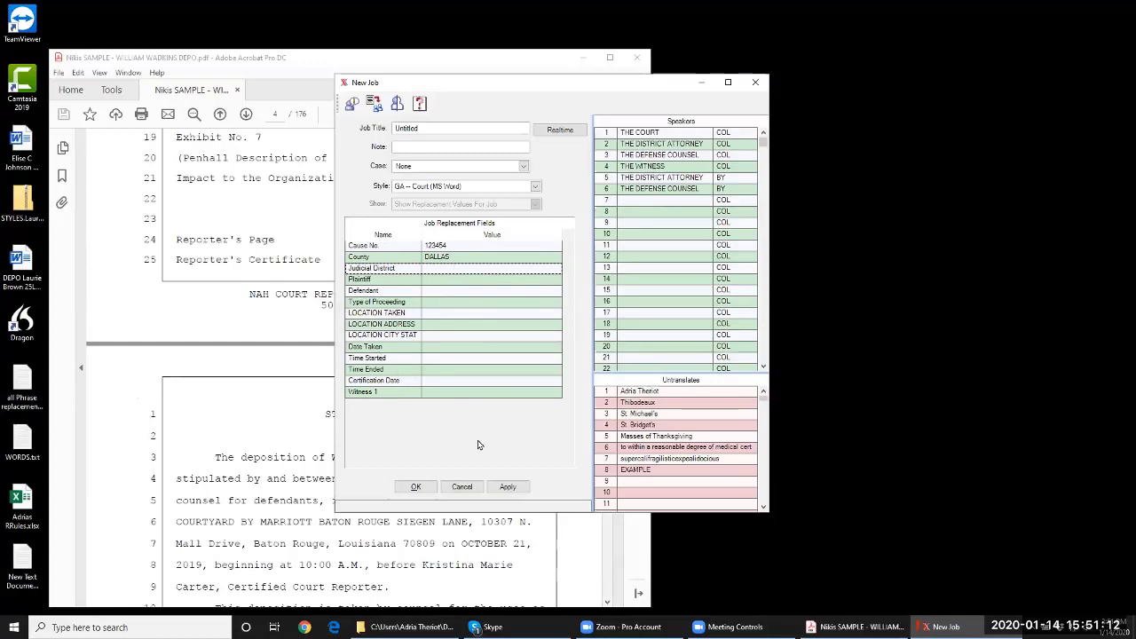
click(416, 487)
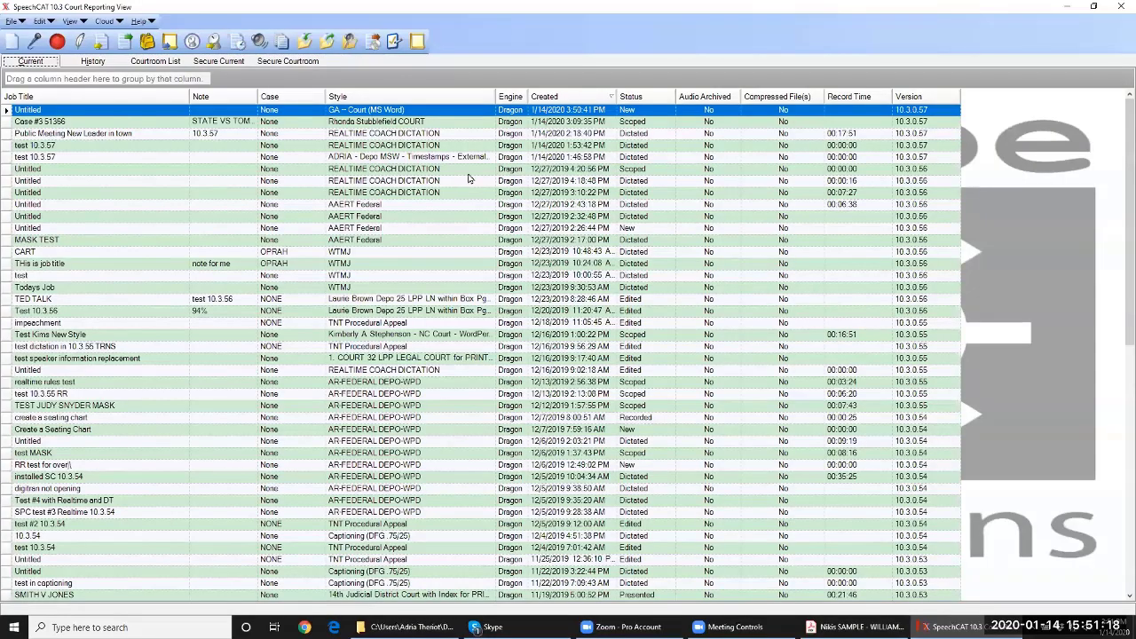
Open the Case #3 job that uses the COURT style for scoping, with the speech engine loaded
click(8, 121)
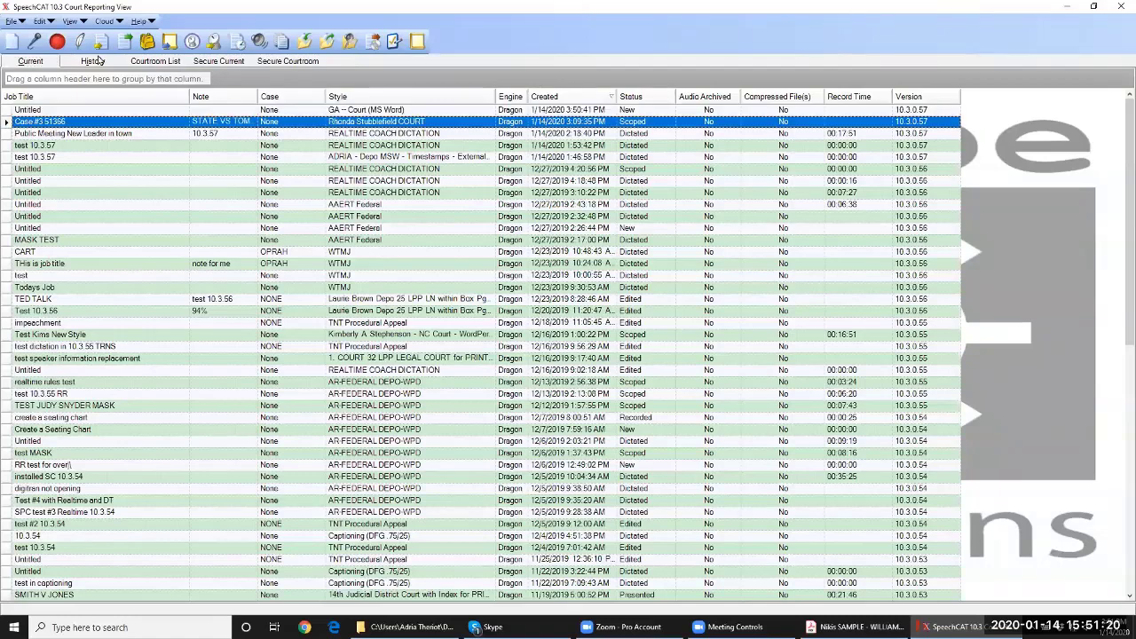
click(102, 47)
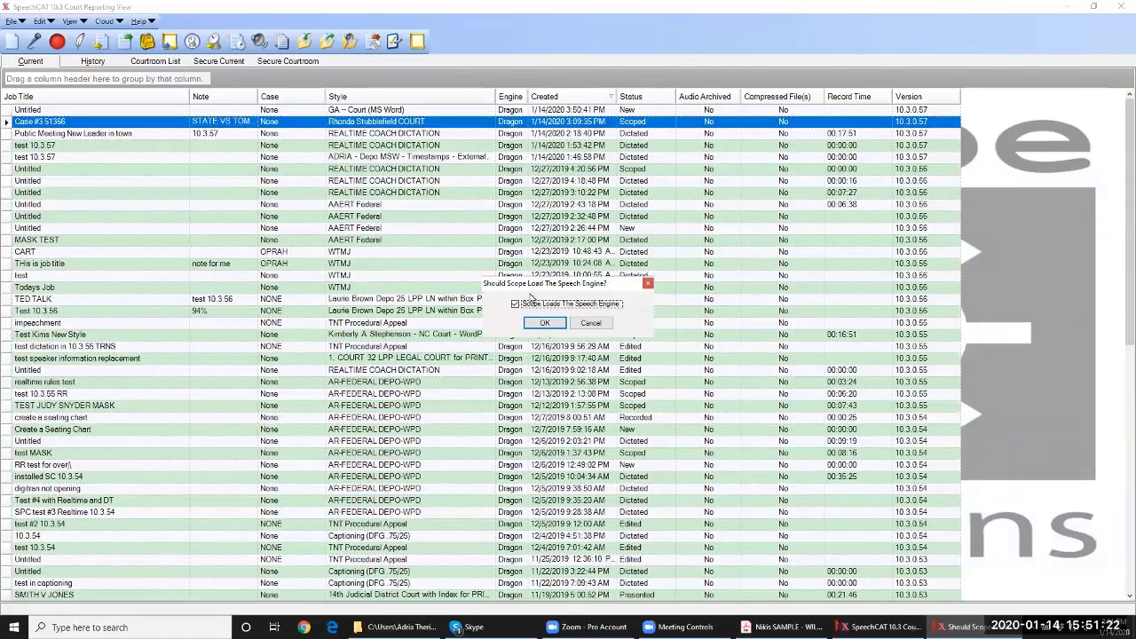
click(544, 322)
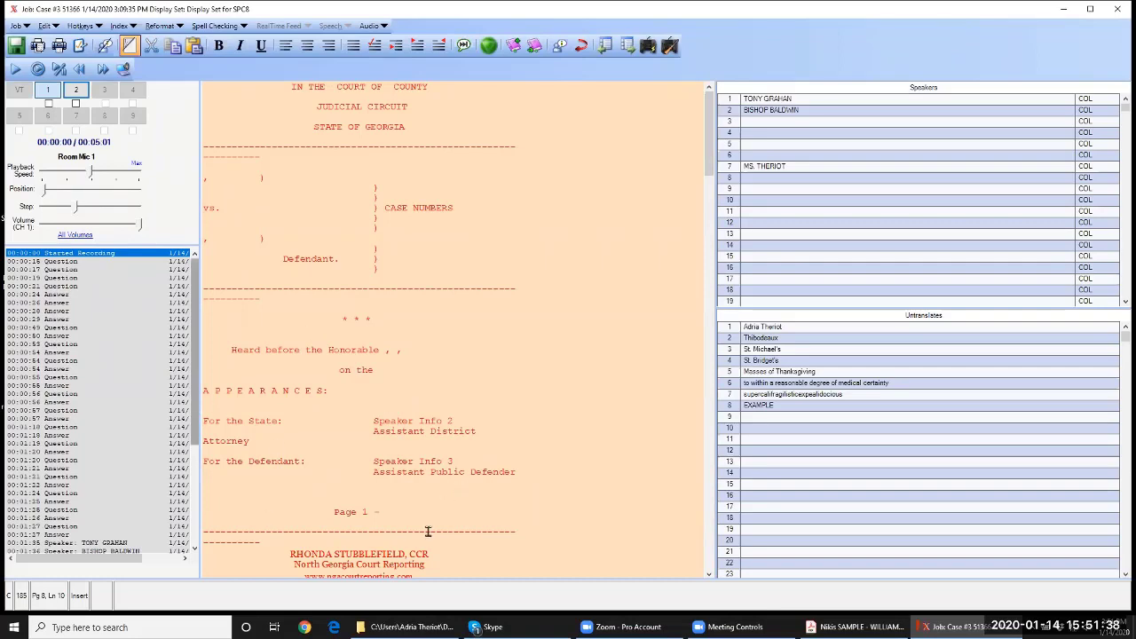
Review the Case #3 transcript from the title page through the dictated text, then exit the scoping job
scroll(429, 488, down, 3)
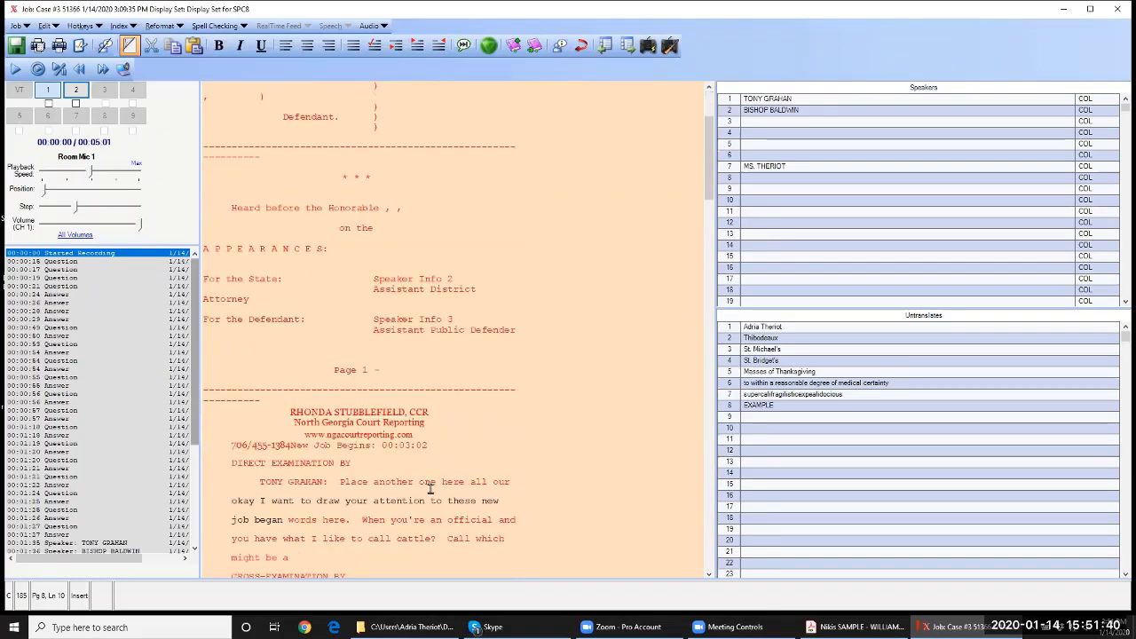
scroll(429, 488, down, 4)
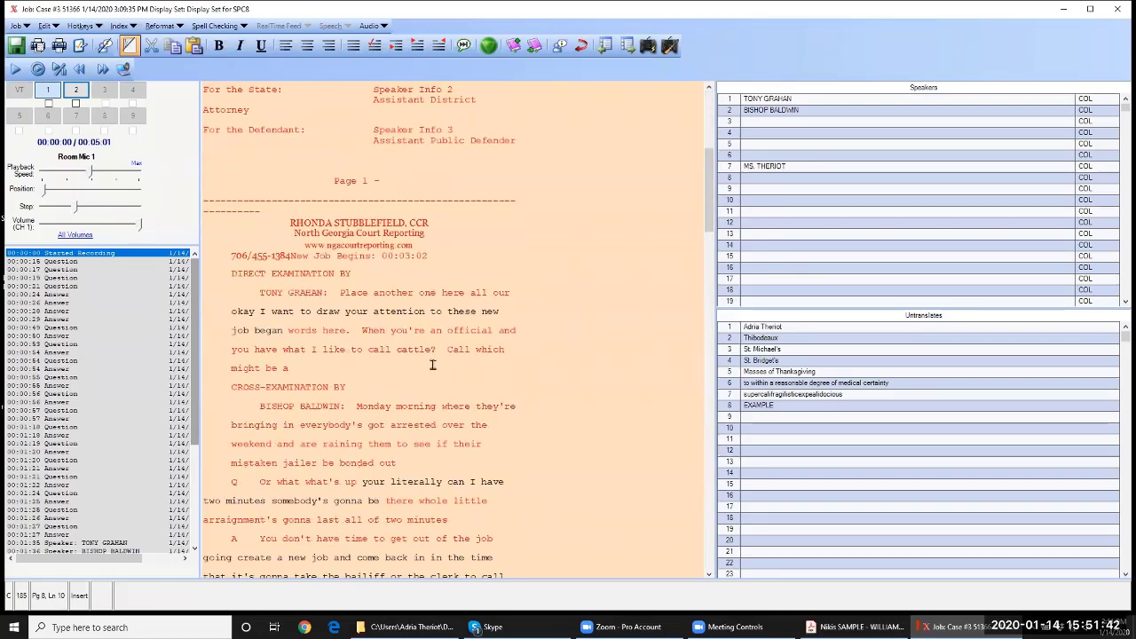
scroll(490, 257, down, 4)
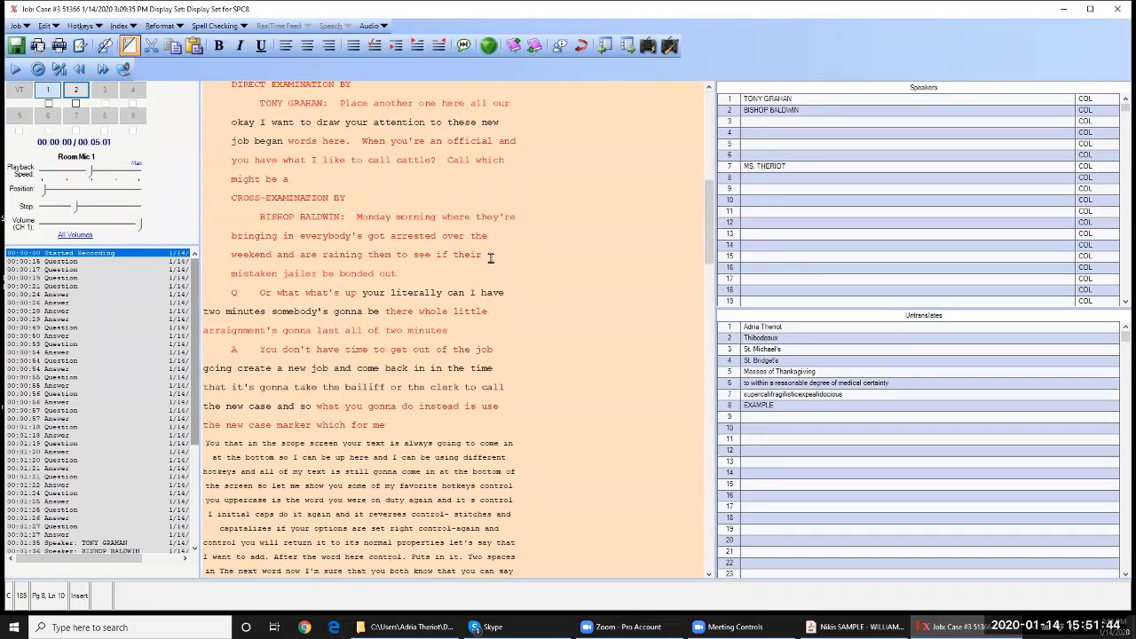
scroll(491, 257, down, 3)
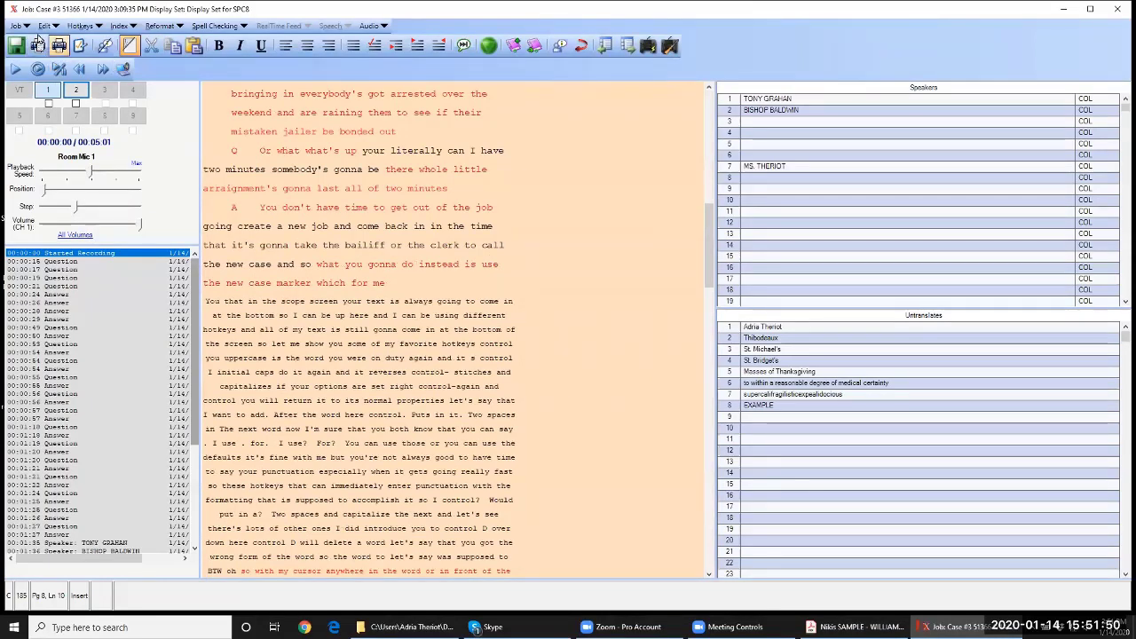
click(21, 27)
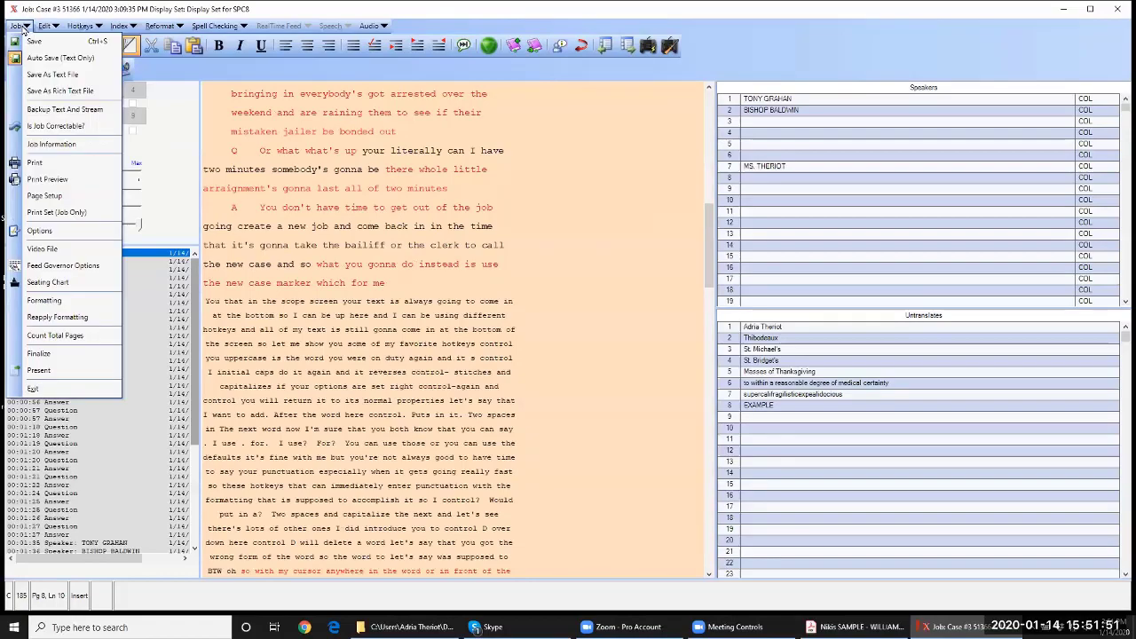
click(36, 388)
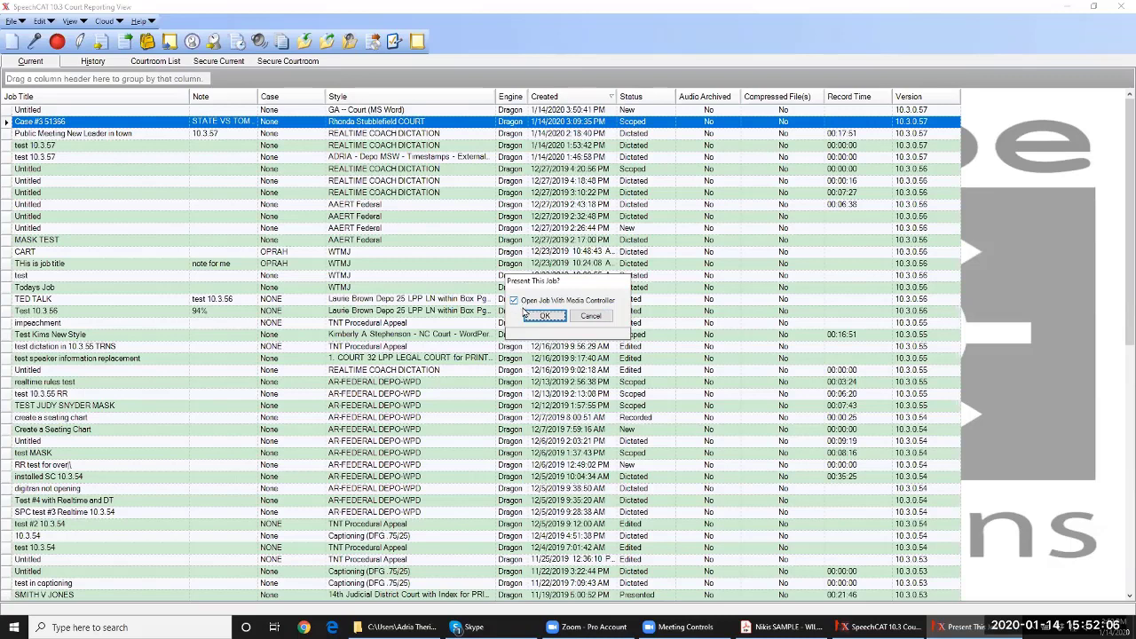
Present the Case #3 job with the media controller, look over the resulting WordPerfect document, and close it
click(544, 315)
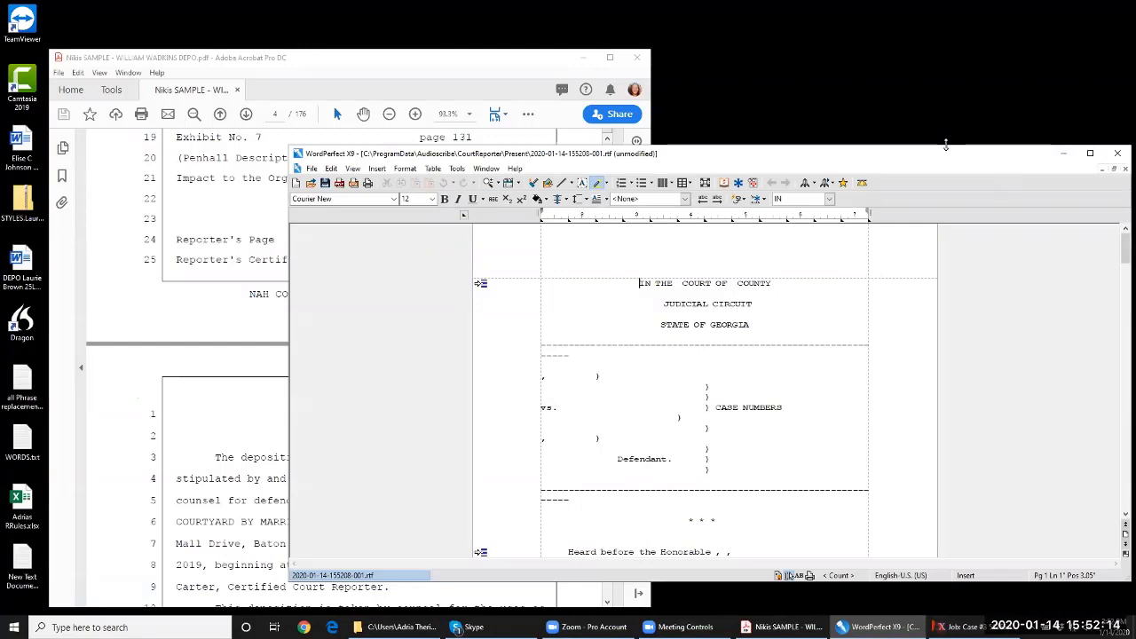
drag(945, 144, 946, 27)
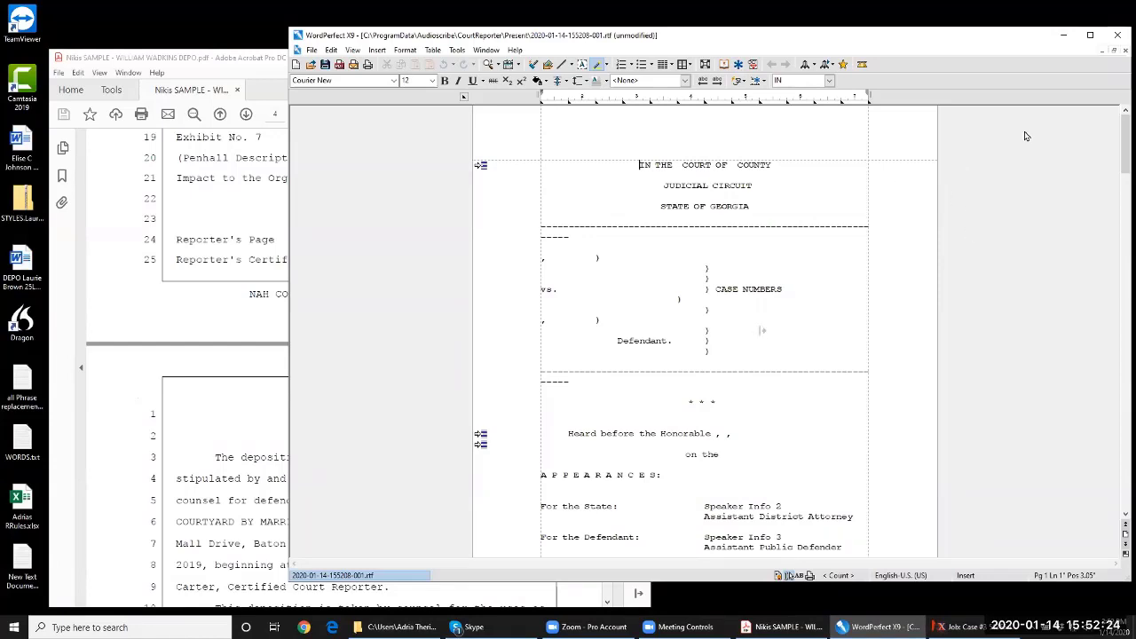
click(1119, 34)
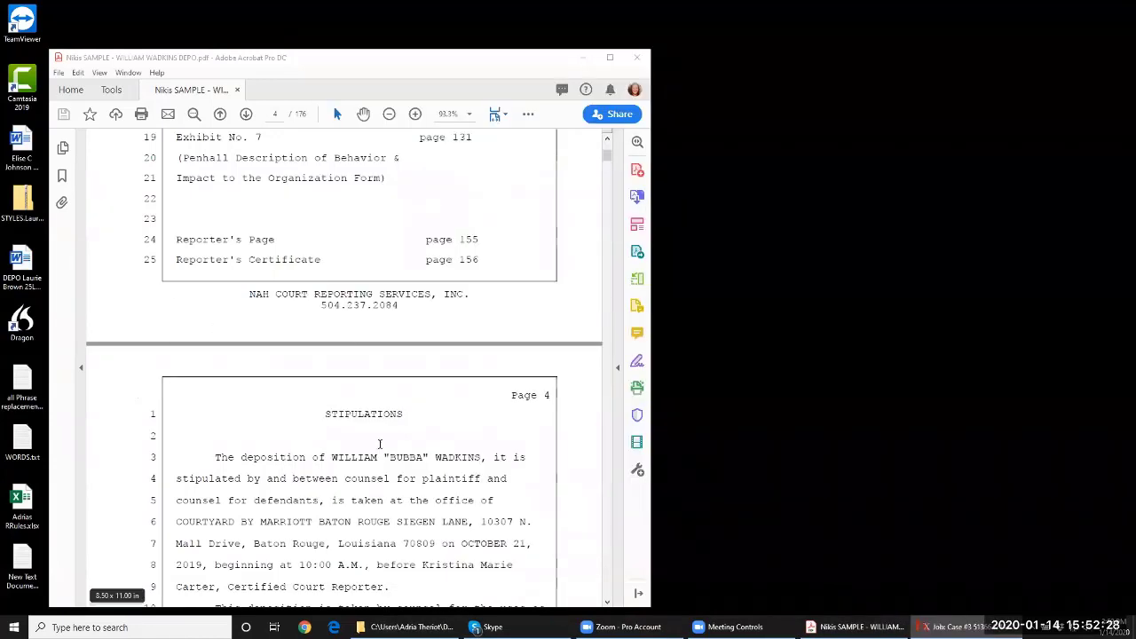
Look over the stipulations page of the sample deposition PDF at full window size, then close the PDF
click(609, 57)
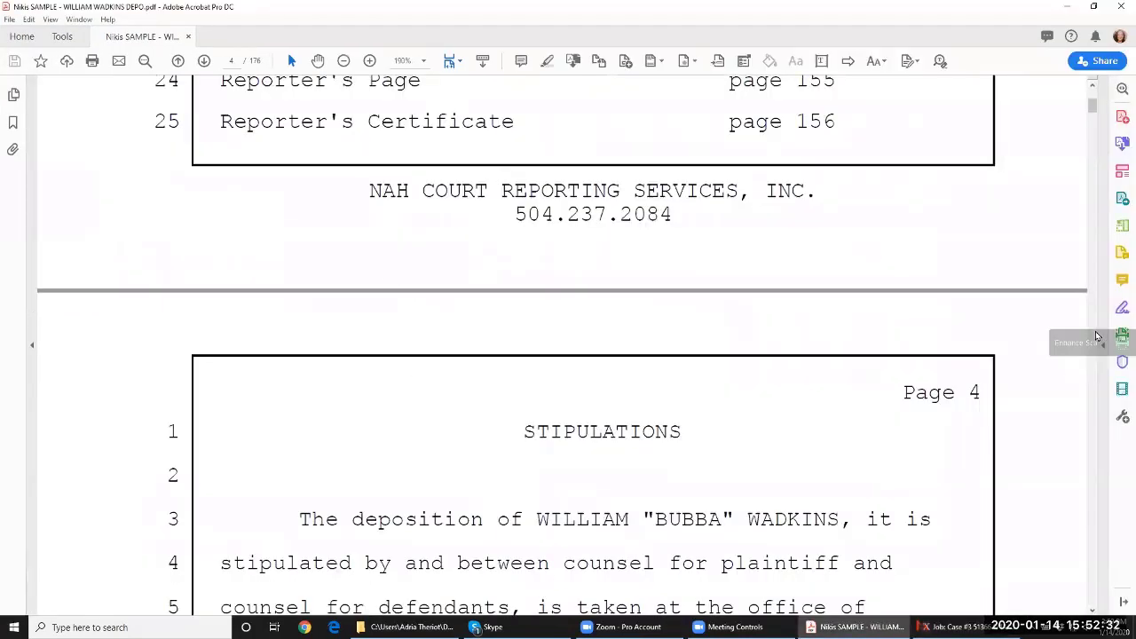
click(1089, 446)
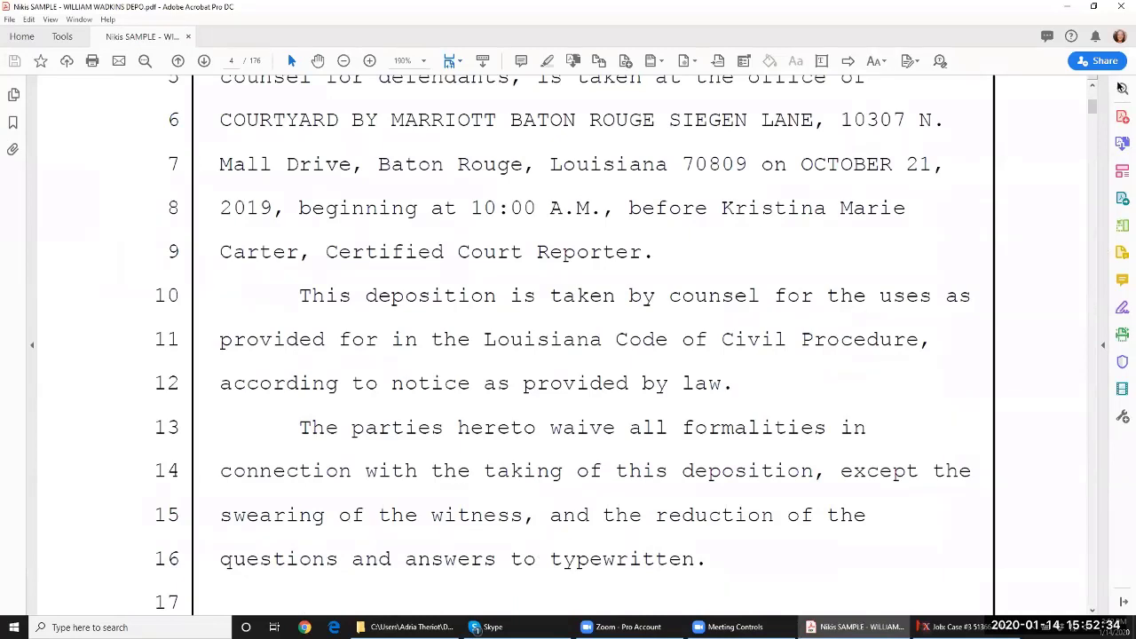
click(1119, 7)
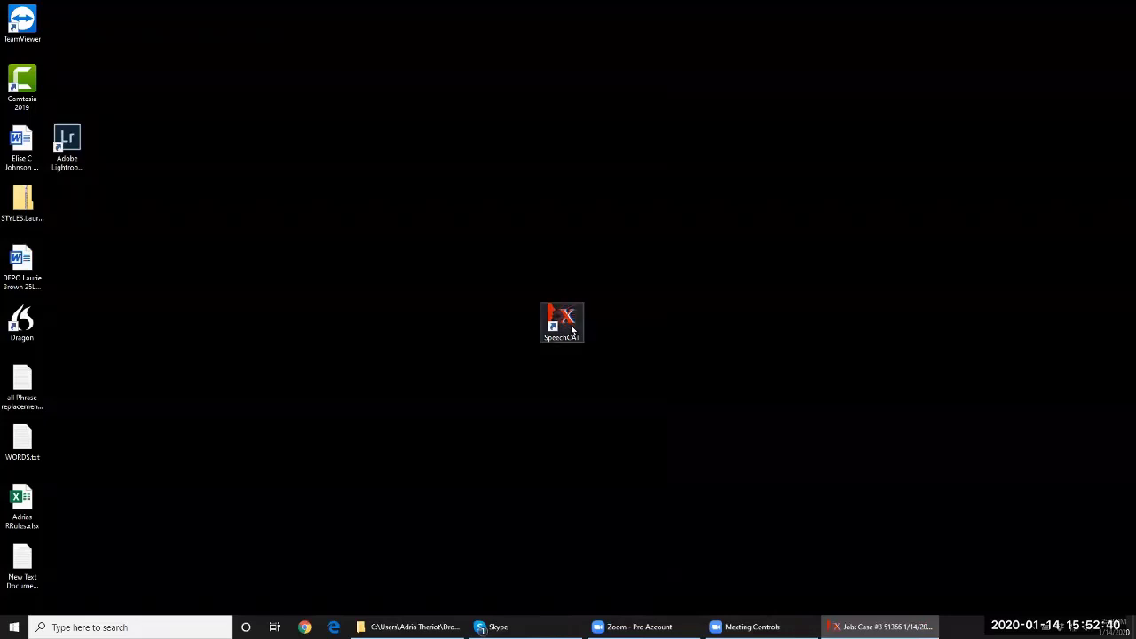
Close the presented Case #3 job and return to the SpeechCAT job list
click(879, 626)
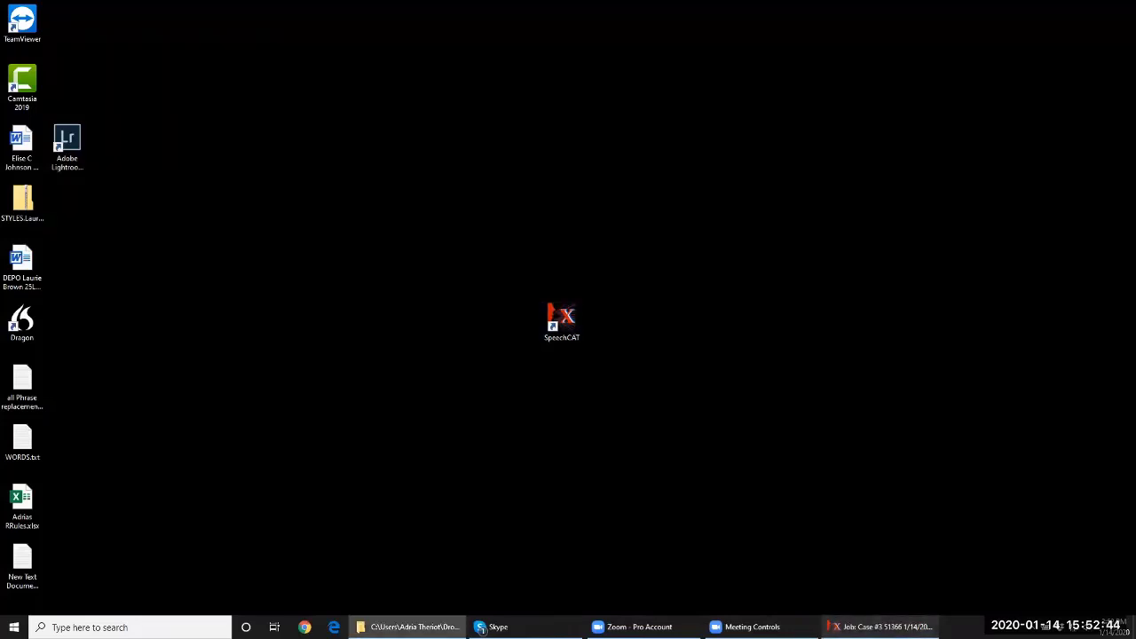
right_click(879, 626)
click(849, 601)
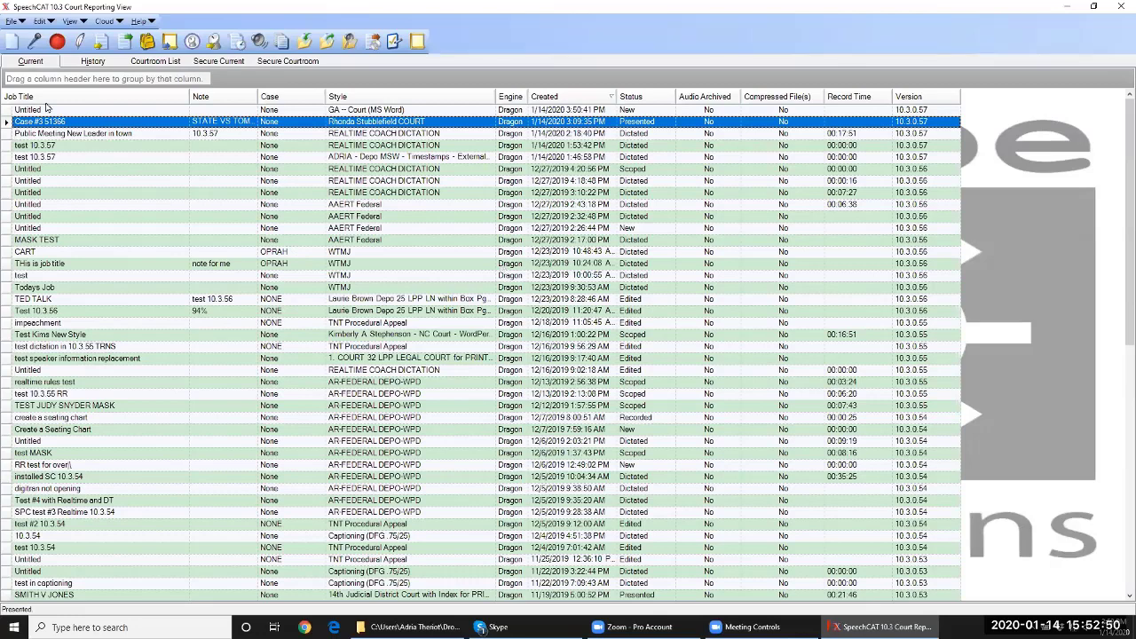
Start generating an ASCII file for Case #3 with at least 25 lines per page and the present file as its source
click(12, 22)
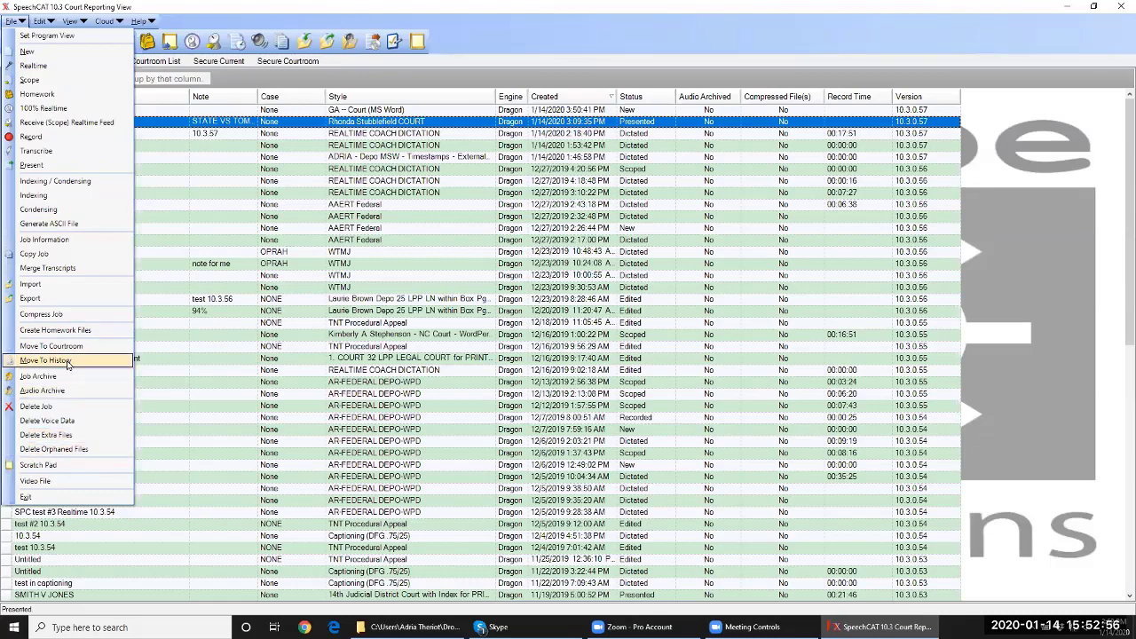
click(48, 223)
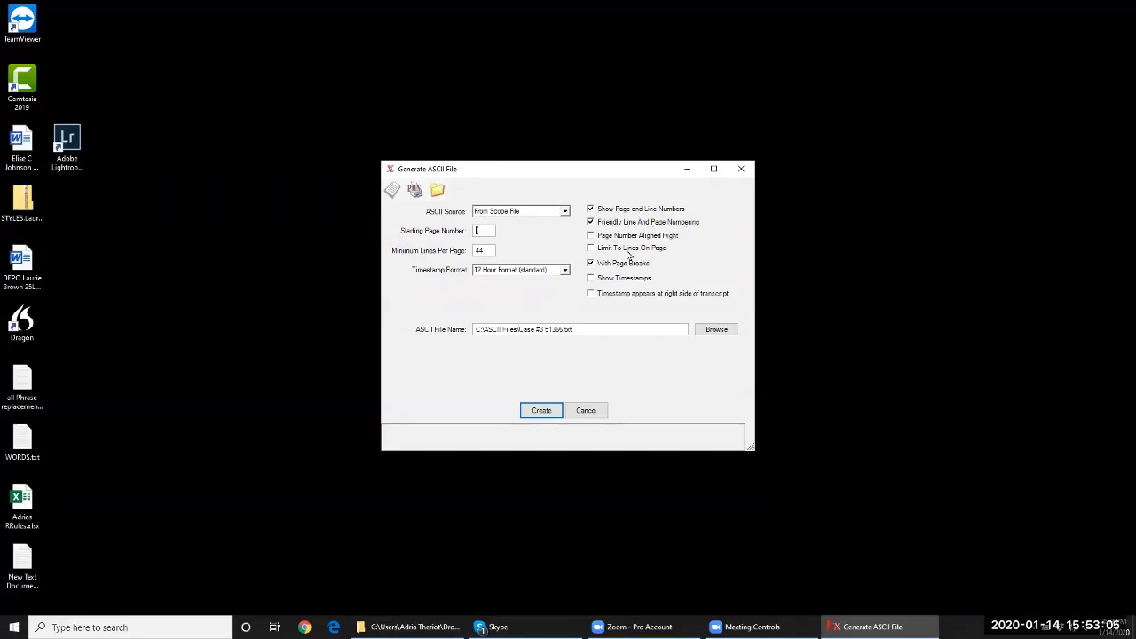
double_click(483, 250)
text(25)
click(565, 213)
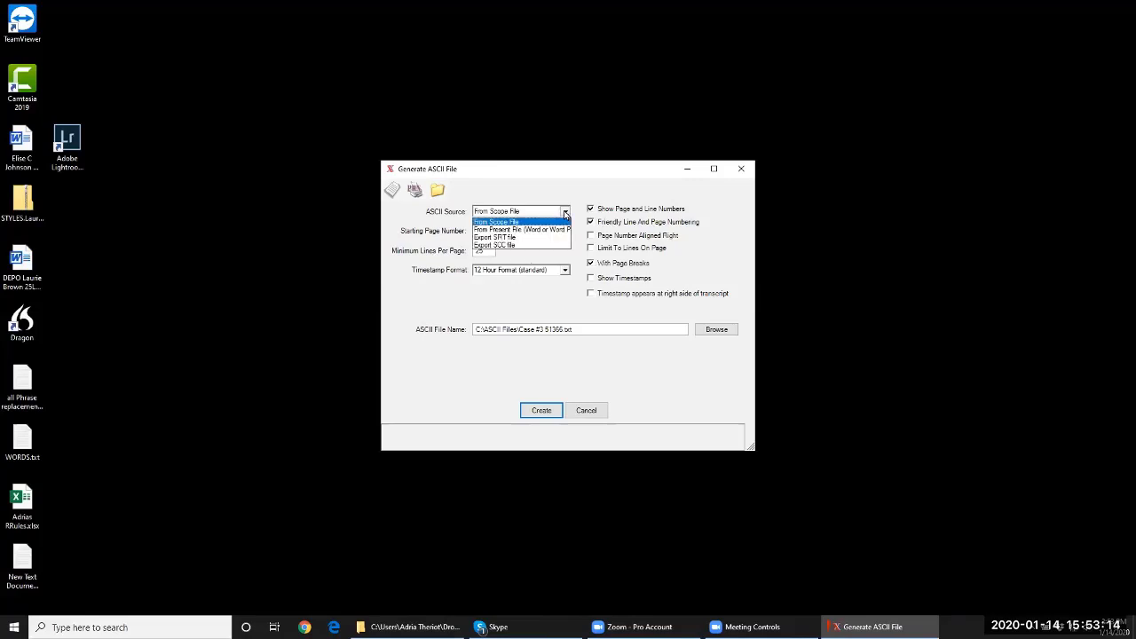
click(520, 233)
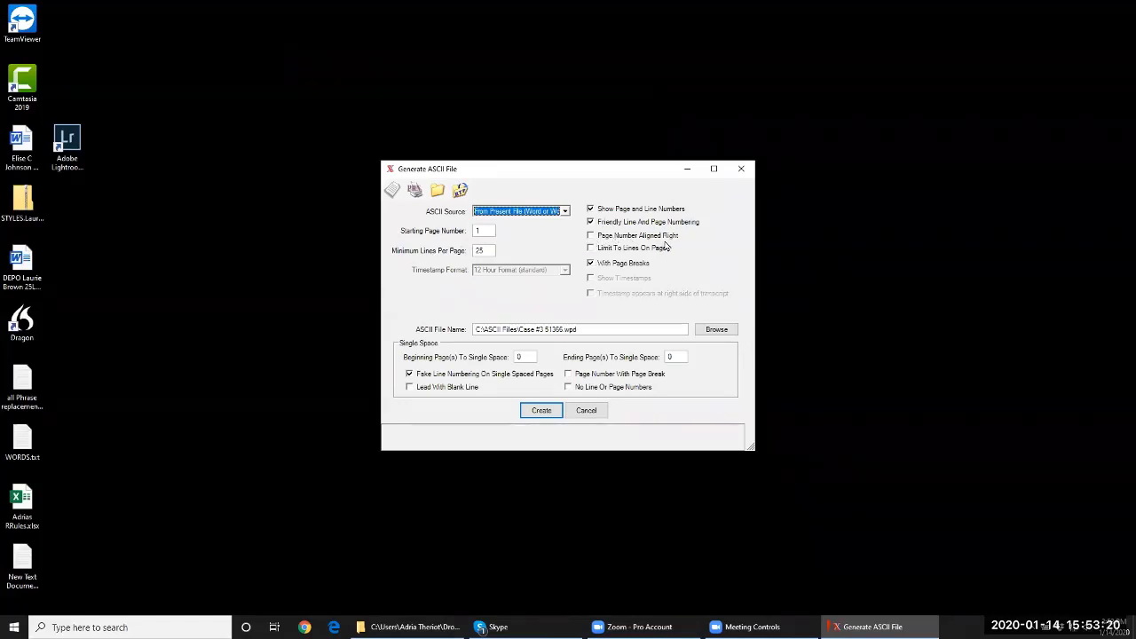
Align the page number right, turn off fake line numbering on single-spaced pages, and create the ASCII file
click(591, 237)
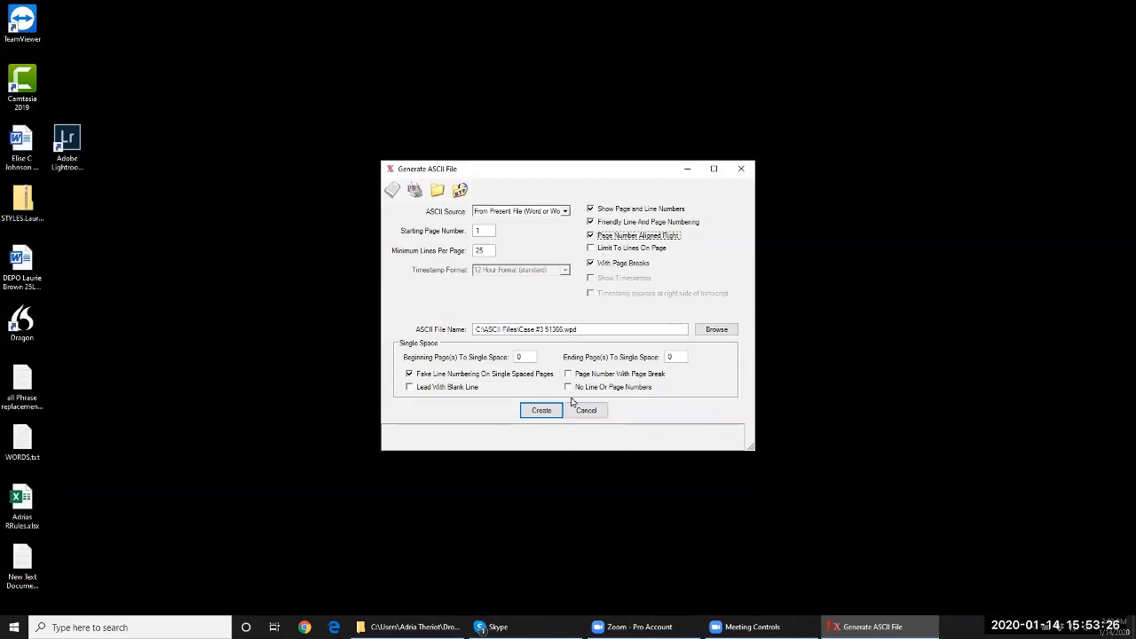
click(409, 374)
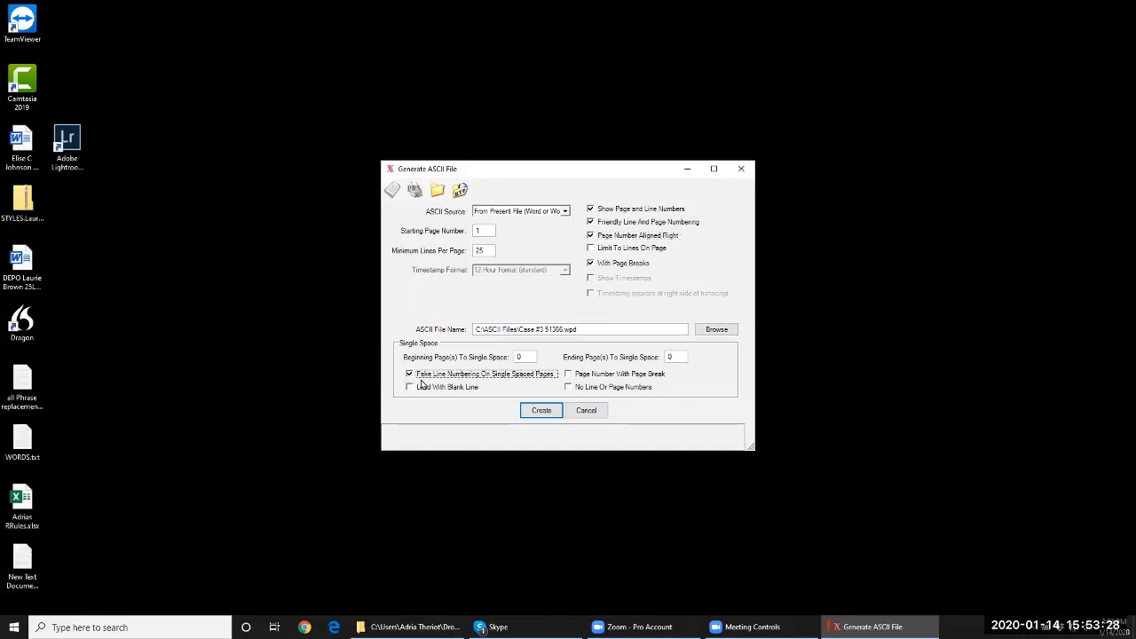
click(542, 411)
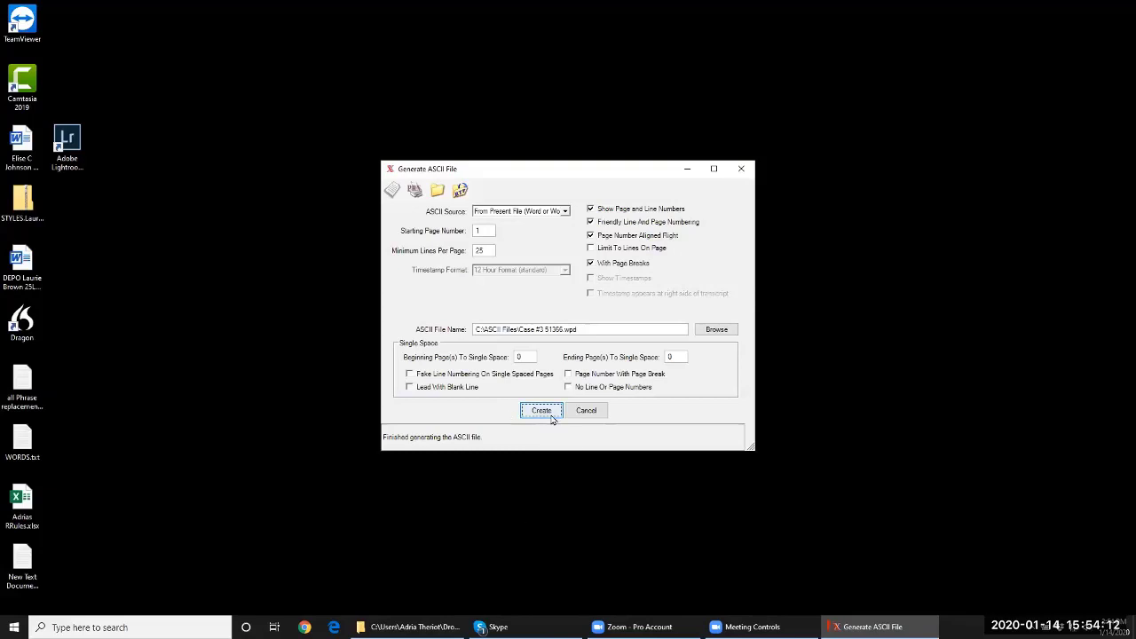
Examine the page and line numbering of the generated ASCII file in a widened Notepad window, then close it and the ASCII generator
click(391, 191)
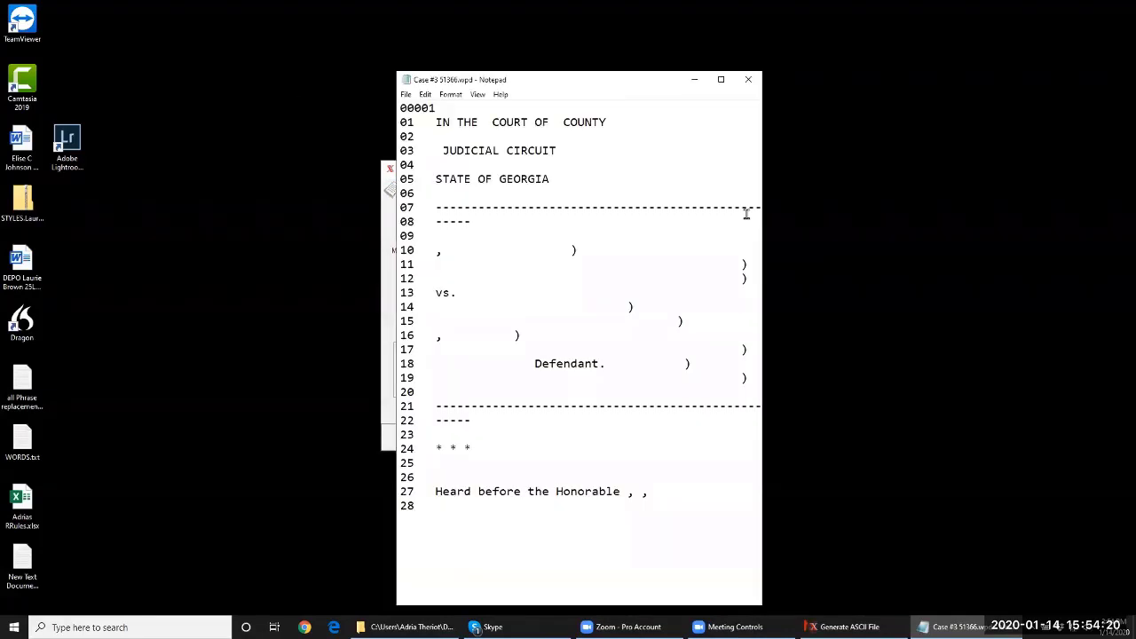
drag(762, 227, 1065, 265)
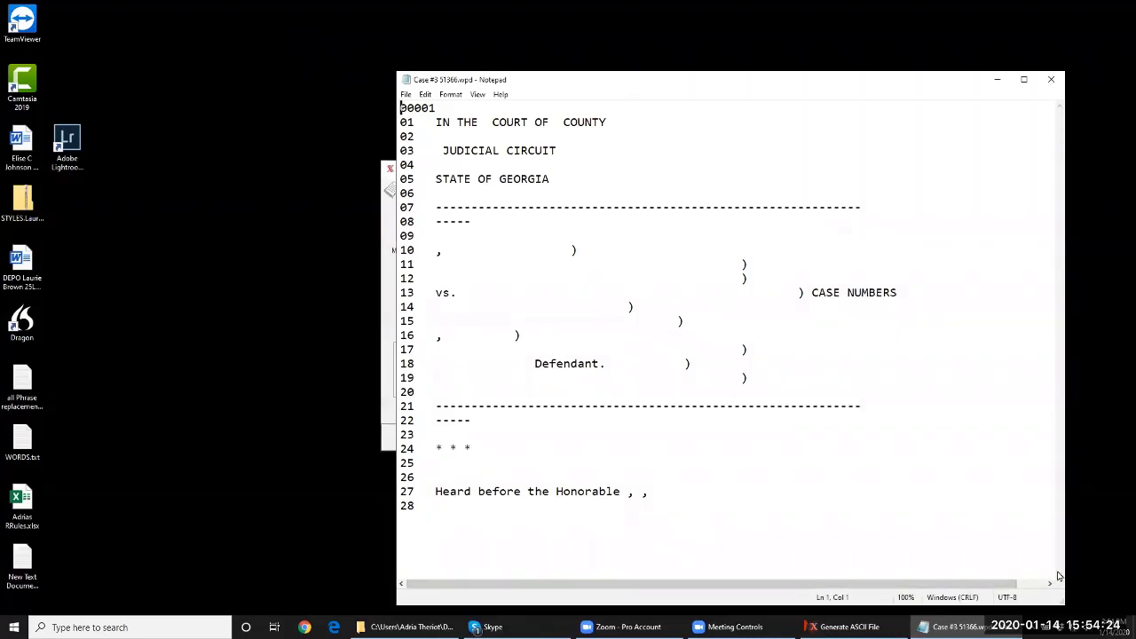
click(1051, 80)
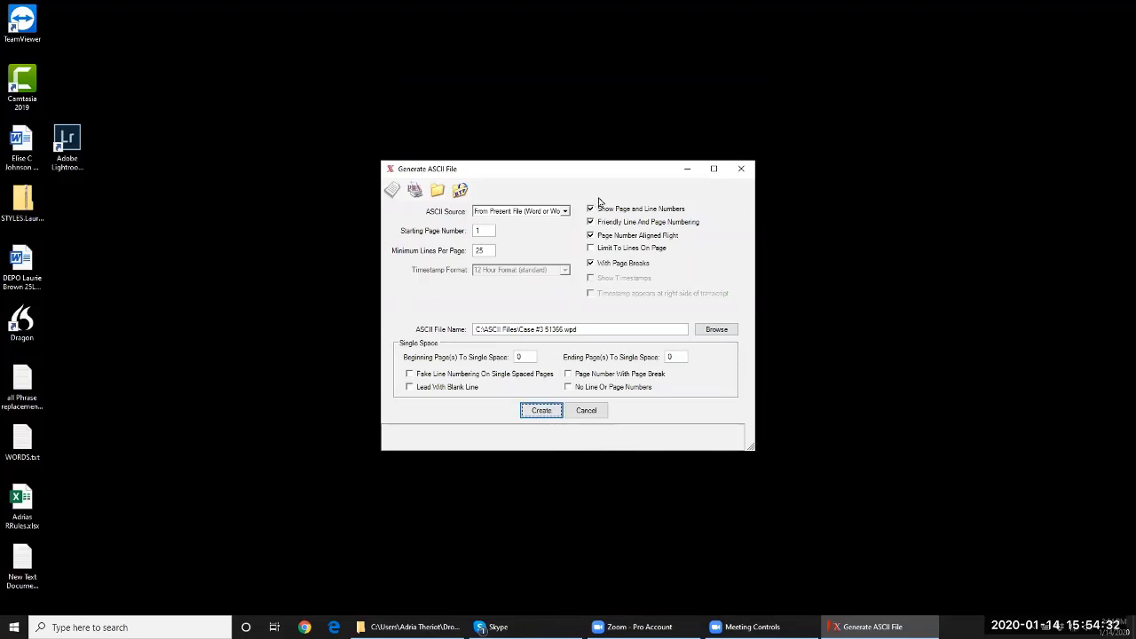
click(533, 412)
click(584, 410)
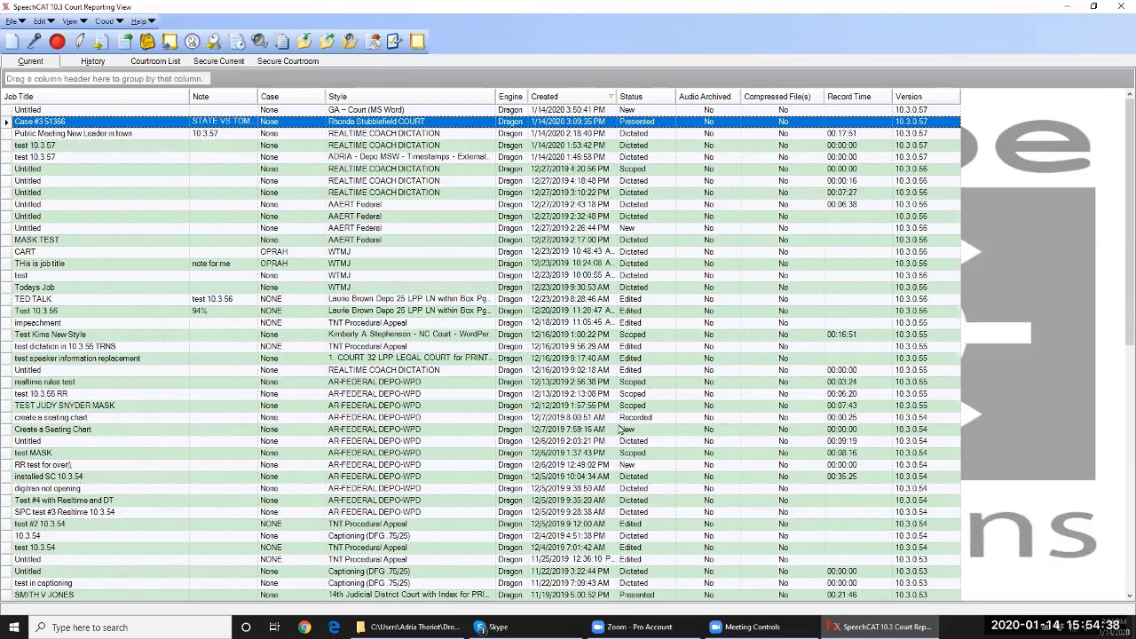
Switch to Microsoft Edge and open the AudioScribe YouTube channel to view its created playlists
click(333, 626)
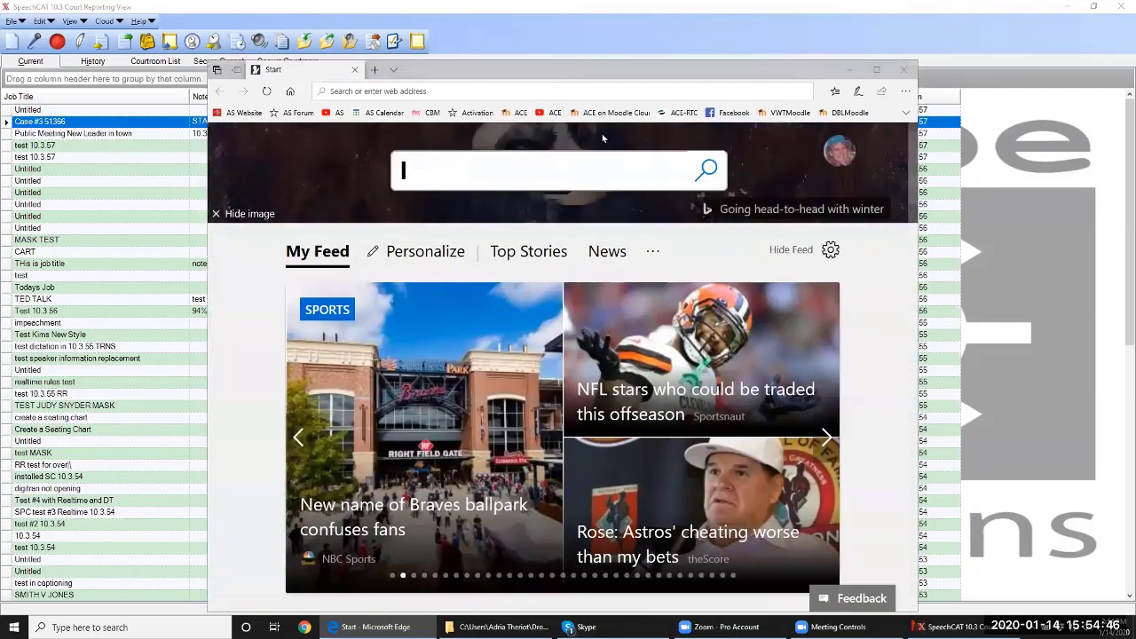
click(876, 71)
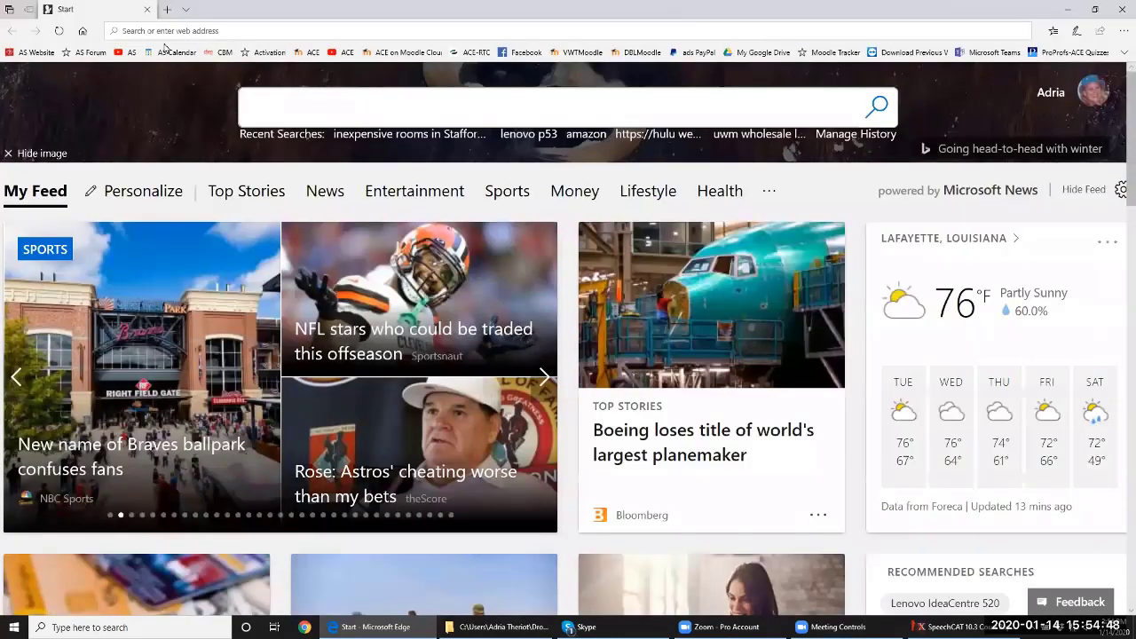
click(127, 53)
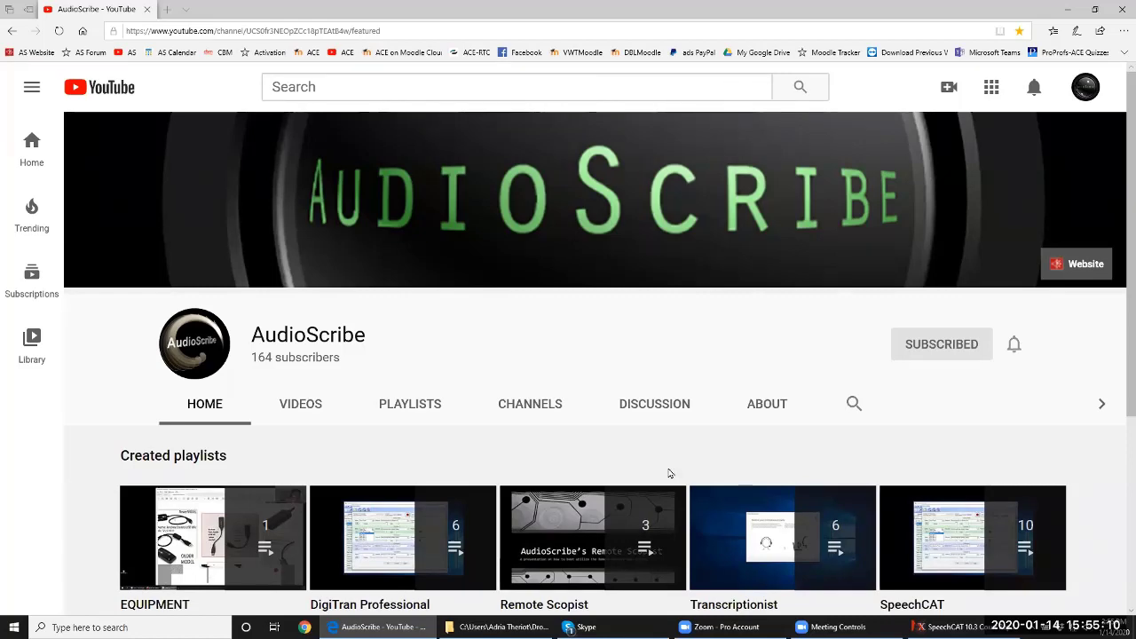
scroll(670, 473, down, 1)
scroll(670, 473, down, 1)
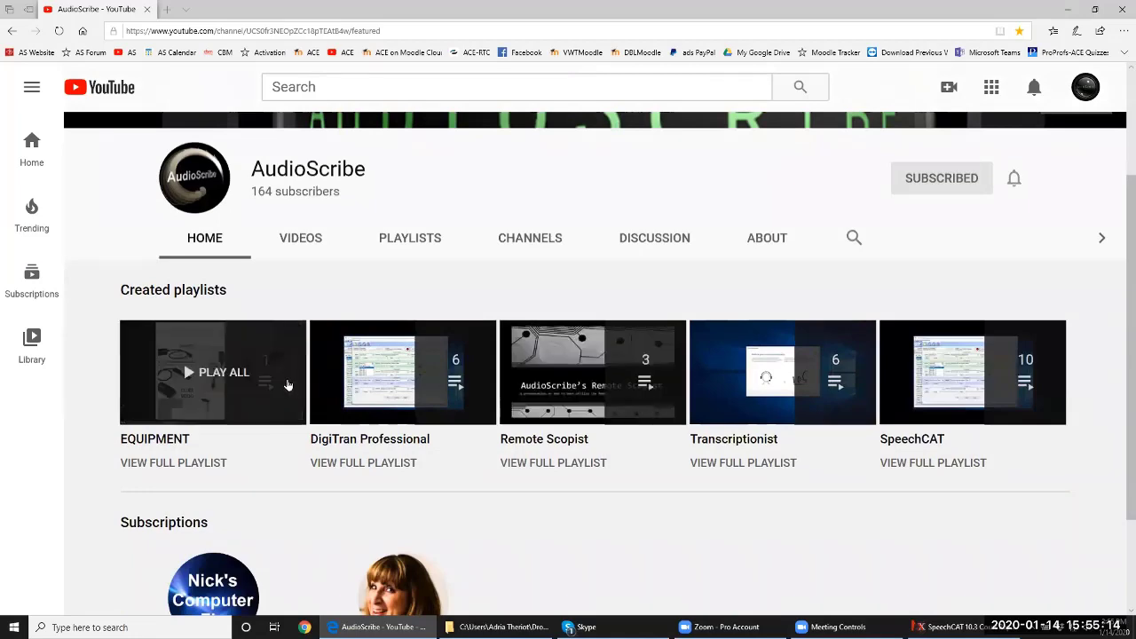
Browse the AudioScribe channel's uploaded training videos
click(309, 239)
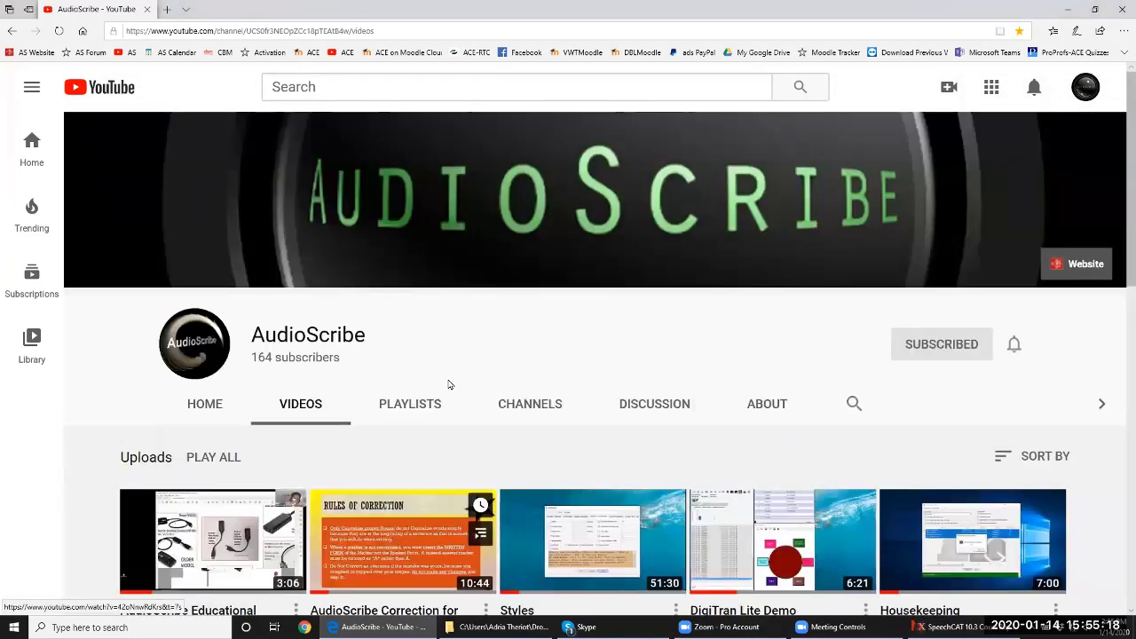
scroll(449, 384, down, 2)
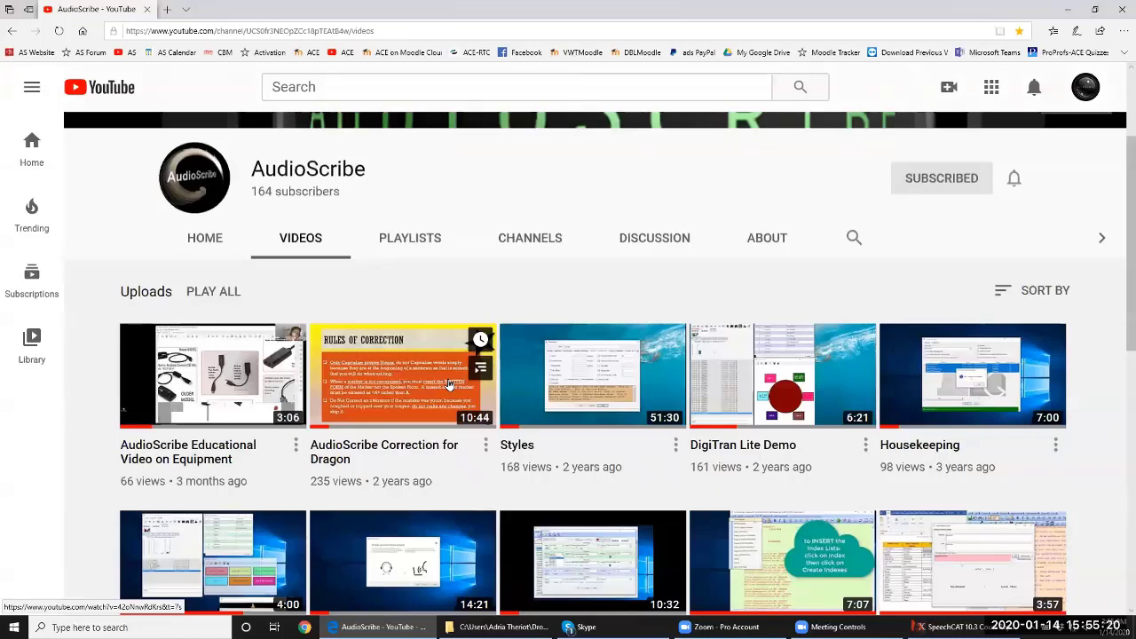
scroll(449, 384, down, 1)
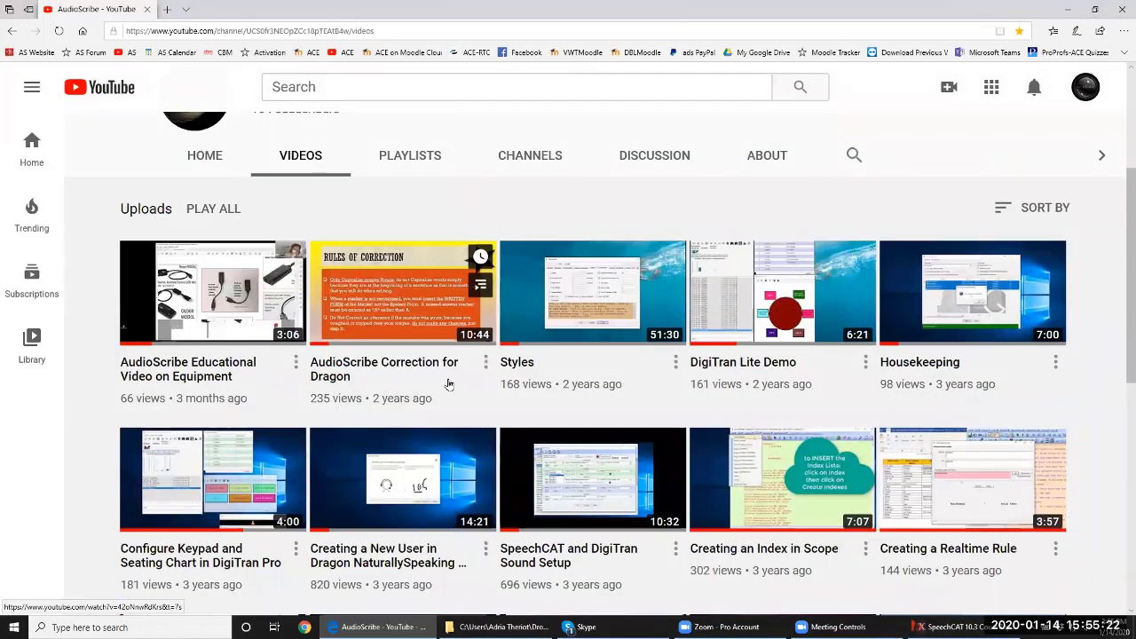
Open the "AudioScribe Educational Video on Equipment" video, pause it, and return to the channel's uploads
click(193, 366)
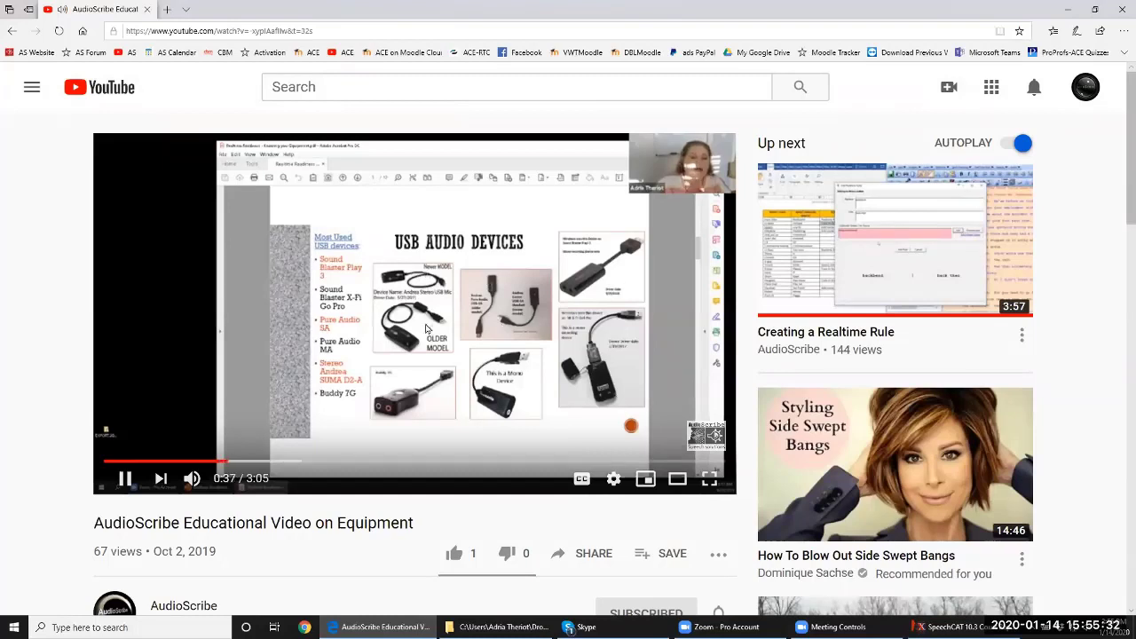
click(125, 479)
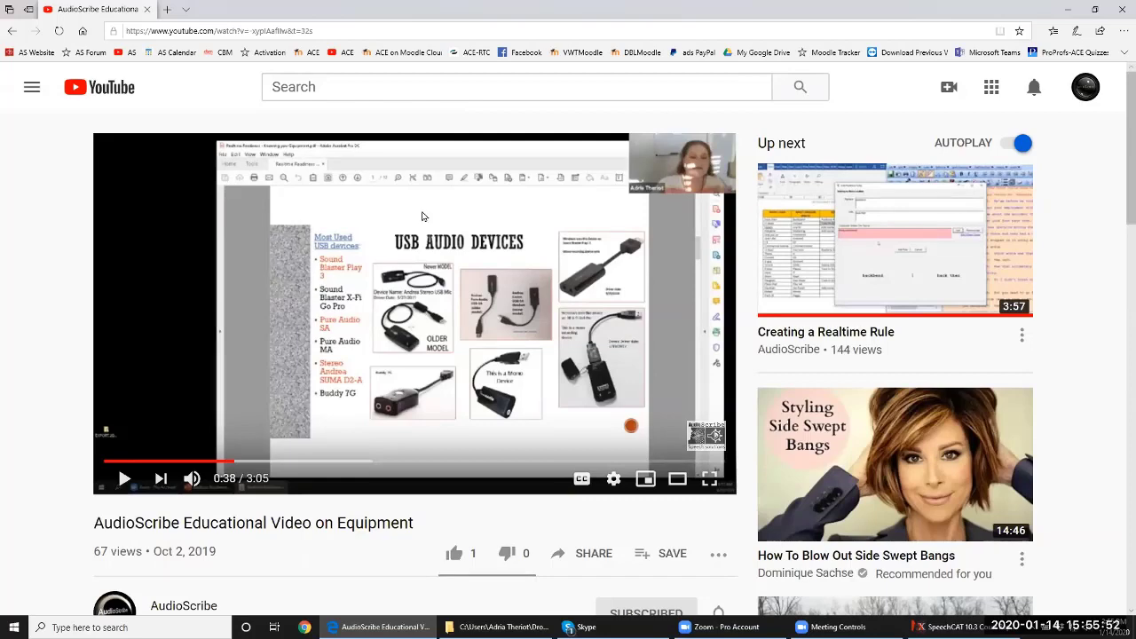
click(11, 31)
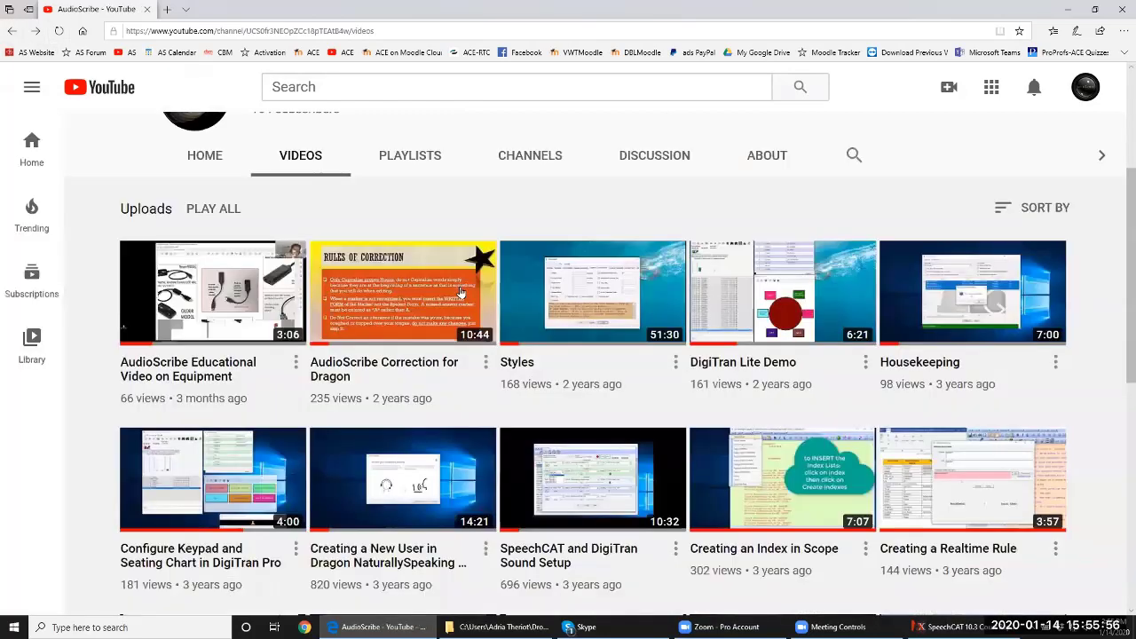
Open the "Creating a Realtime Rule" video from the AudioScribe channel's uploads and pause it
scroll(461, 292, down, 1)
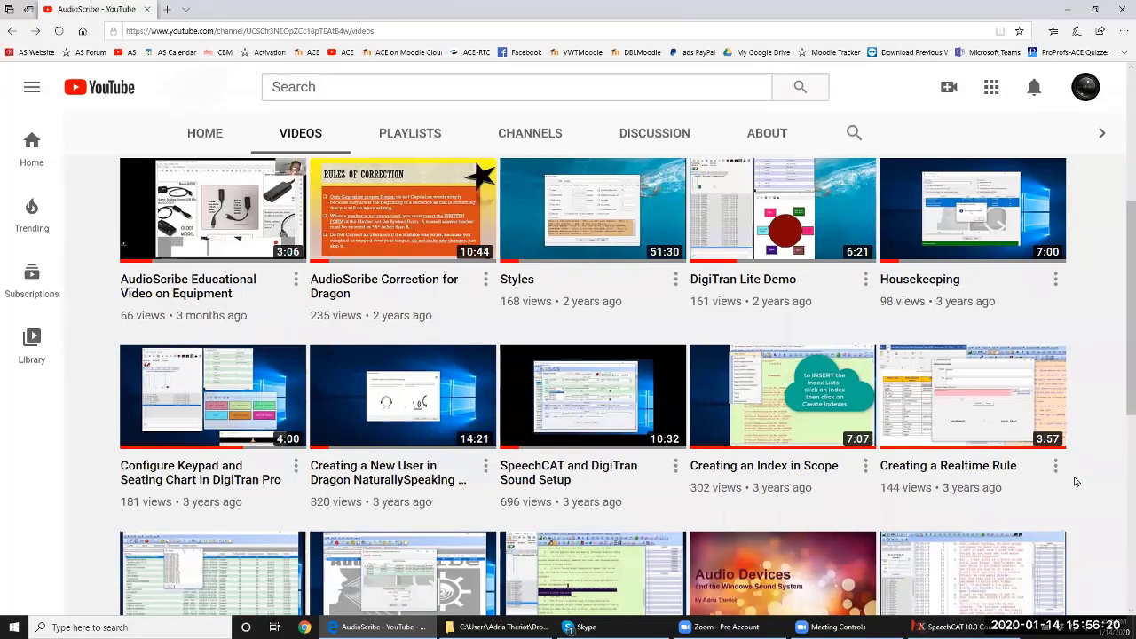
scroll(1073, 481, down, 1)
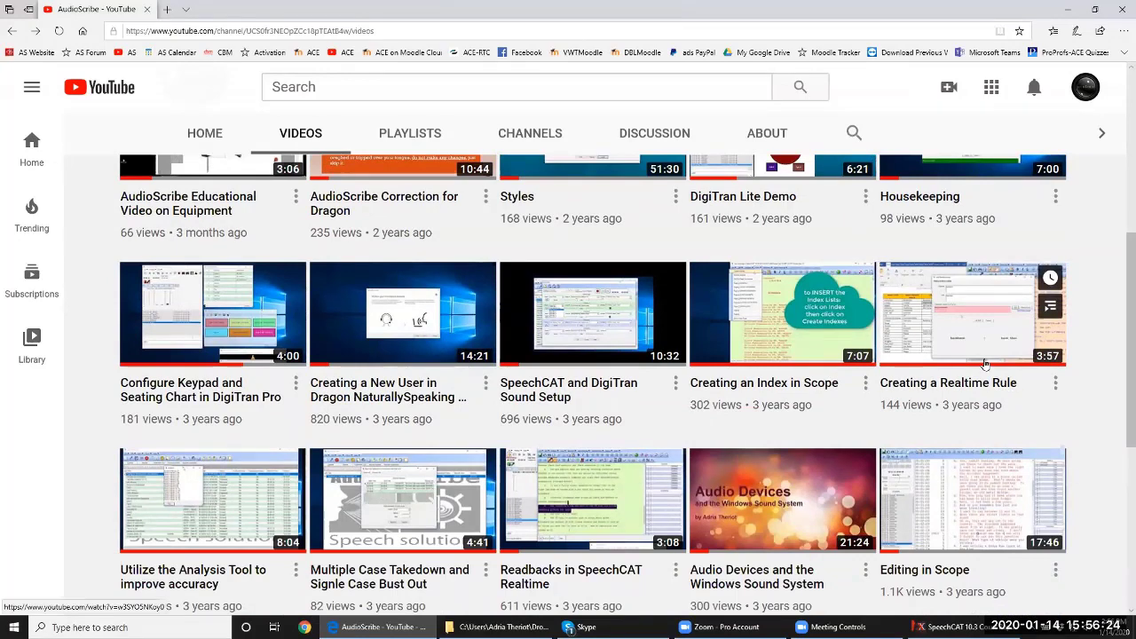
click(1009, 324)
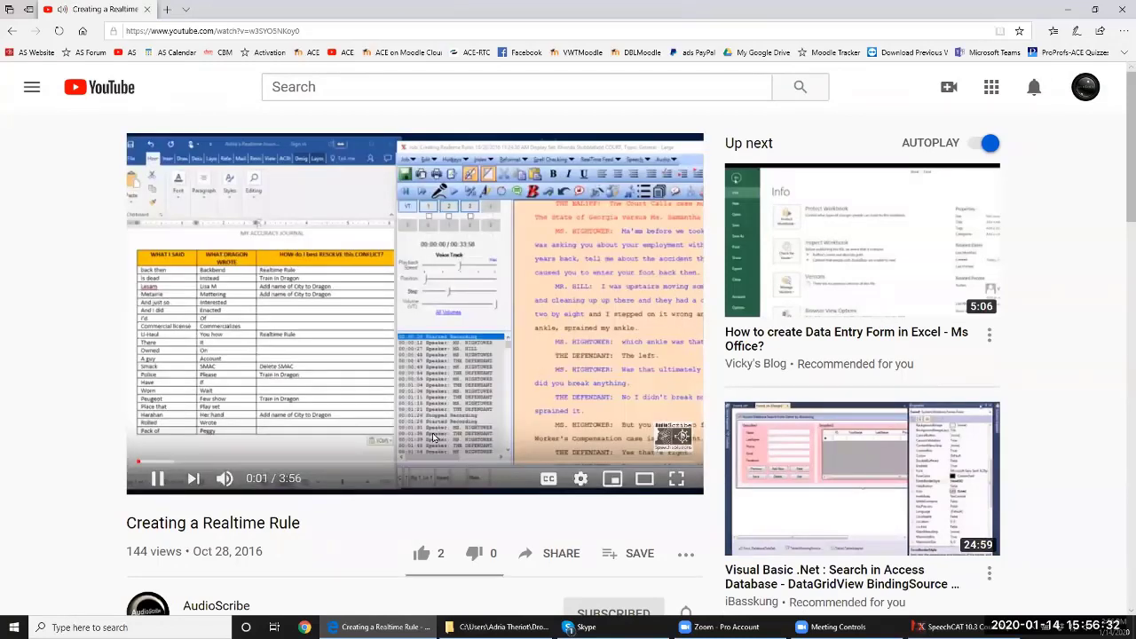
click(157, 479)
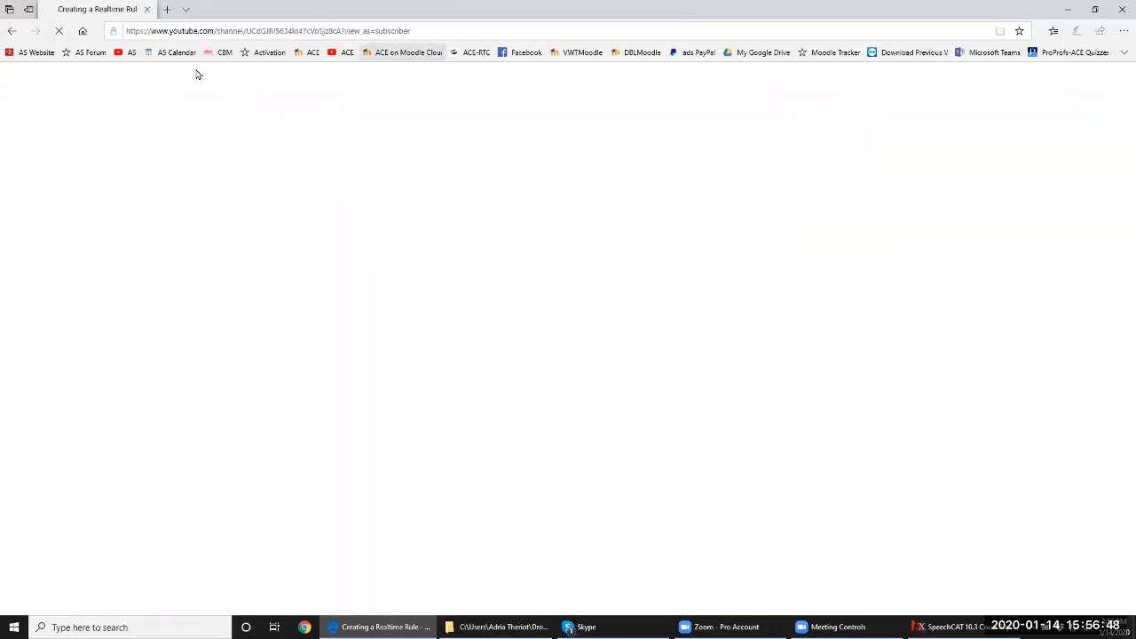
Open the bookmarked ACE on Moodle Cloud site, log in with the saved credentials, and continue past the section error page
click(402, 52)
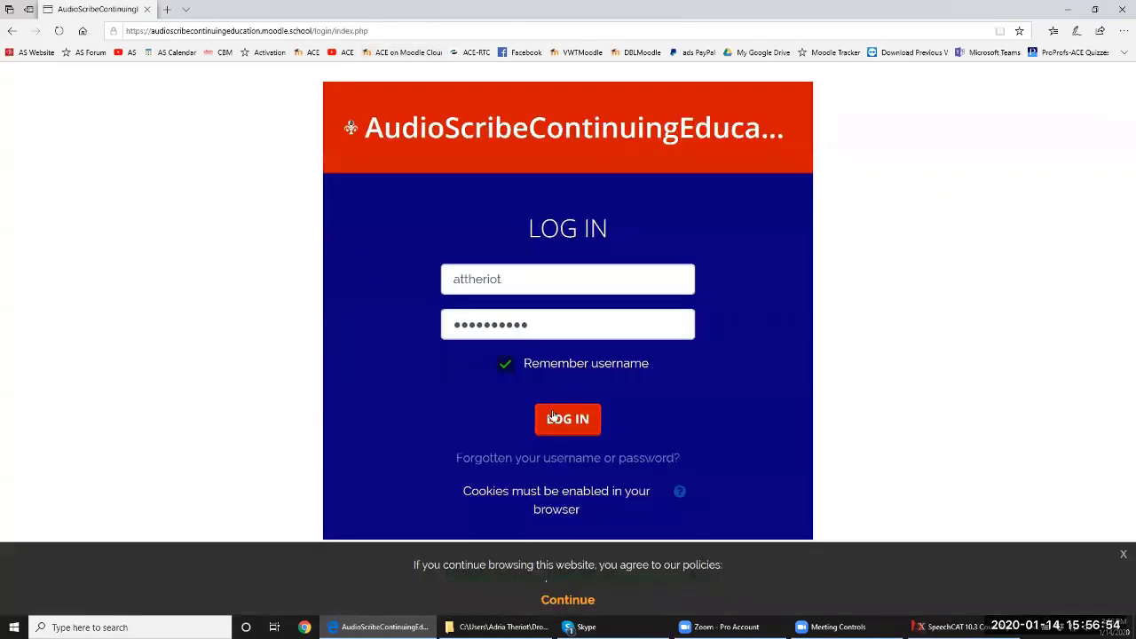
click(555, 421)
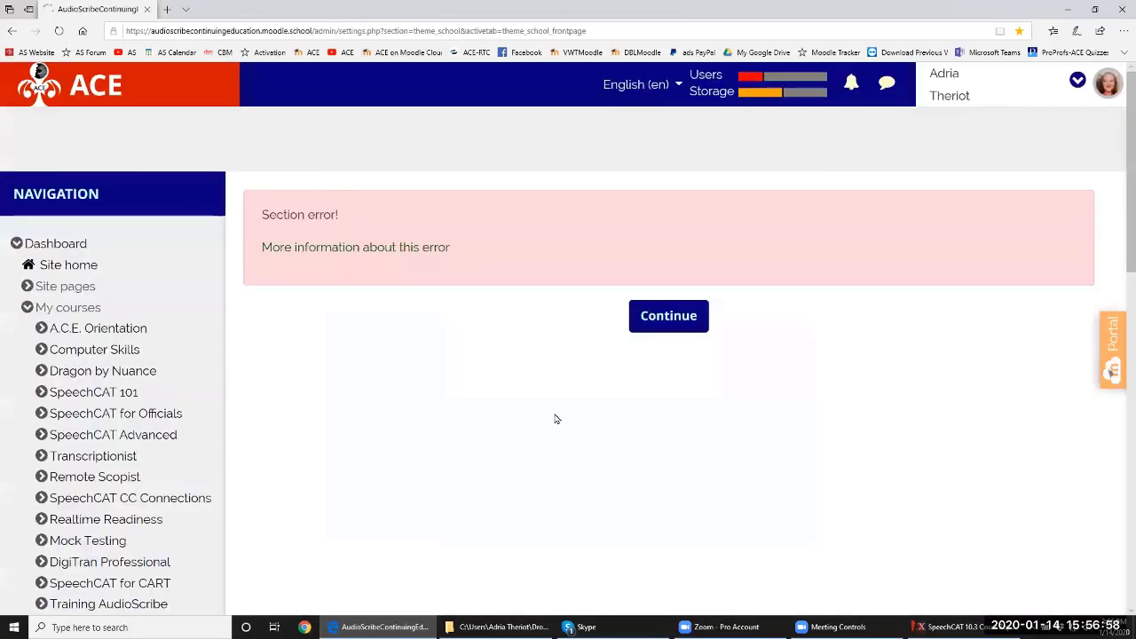
click(664, 316)
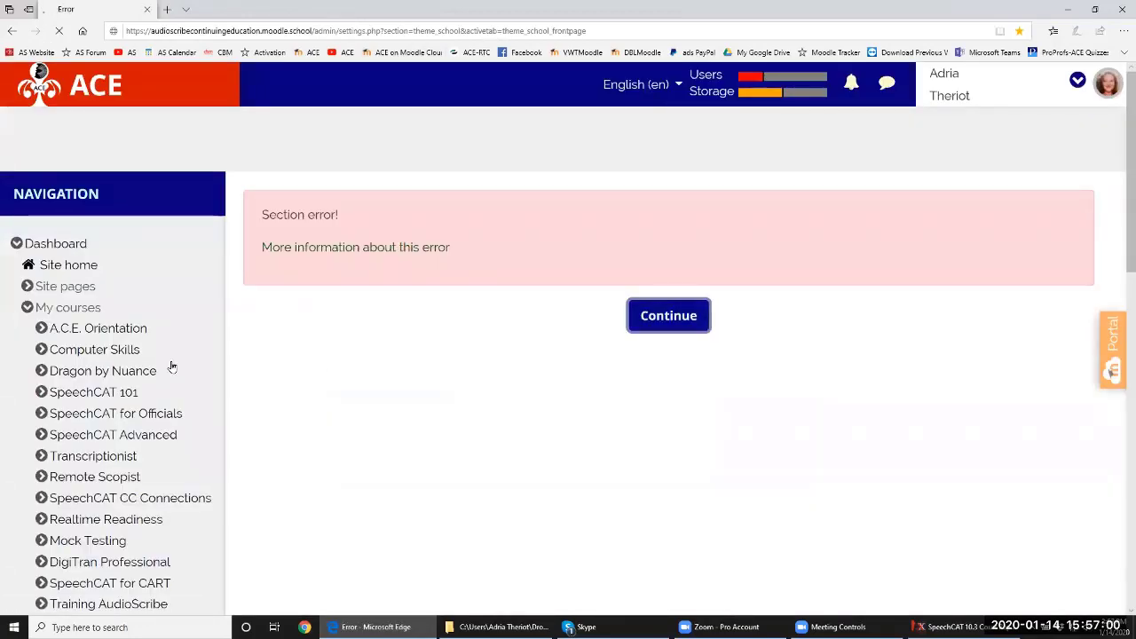
Open the SpeechCAT 101 course and look through its introduction down to section 1, The SpeechCAT Main Menu
click(93, 392)
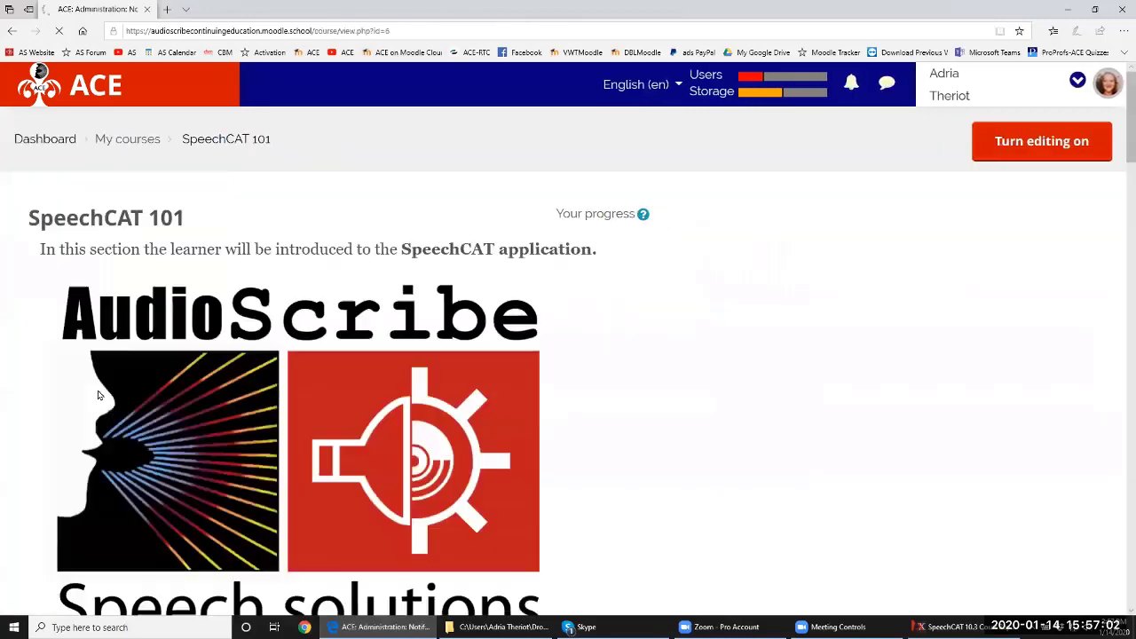
scroll(784, 354, down, 2)
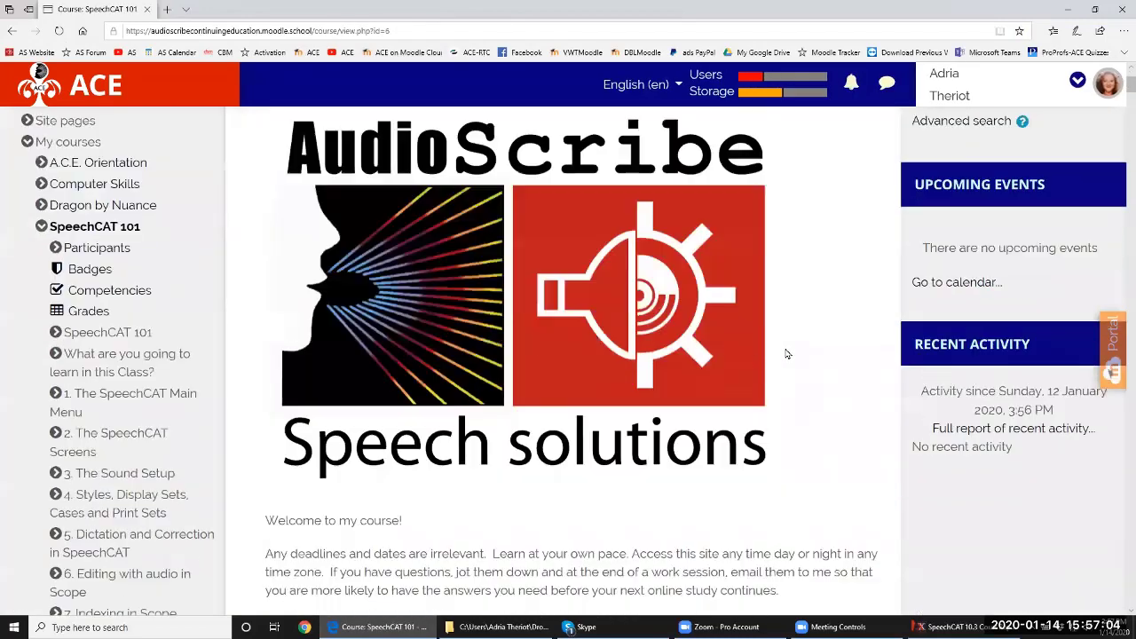
scroll(785, 354, down, 2)
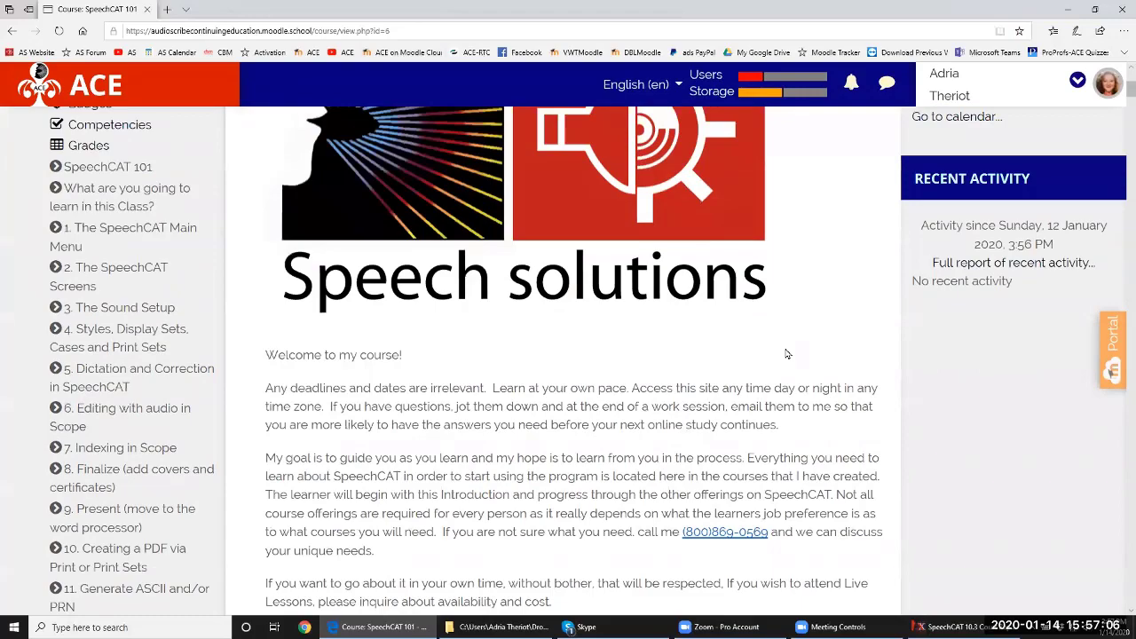
scroll(785, 354, down, 5)
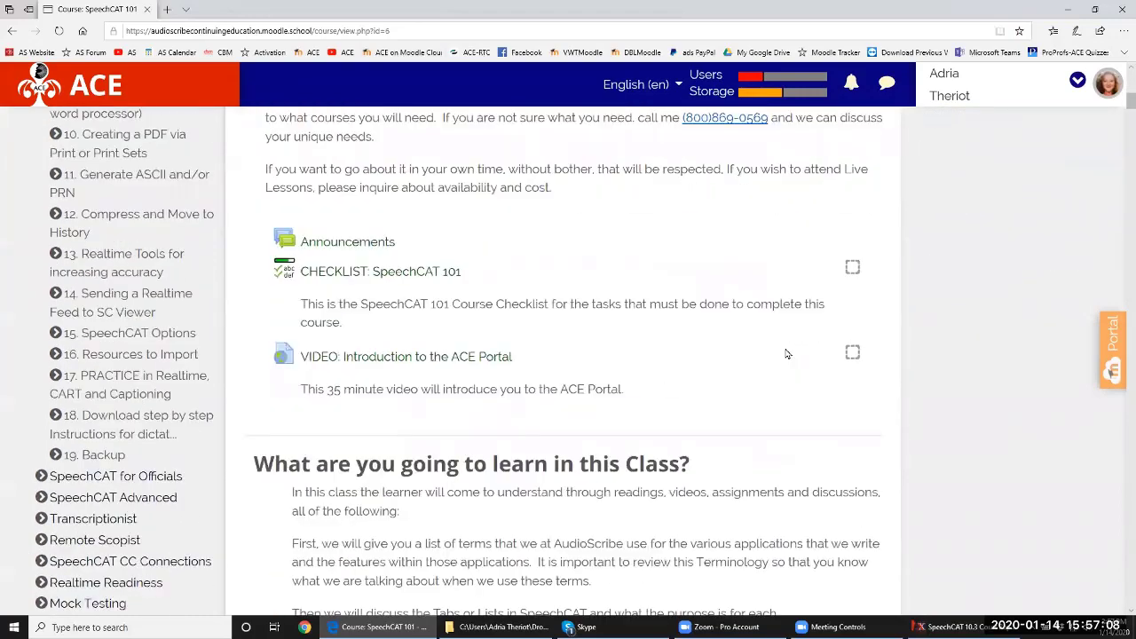
scroll(785, 354, down, 10)
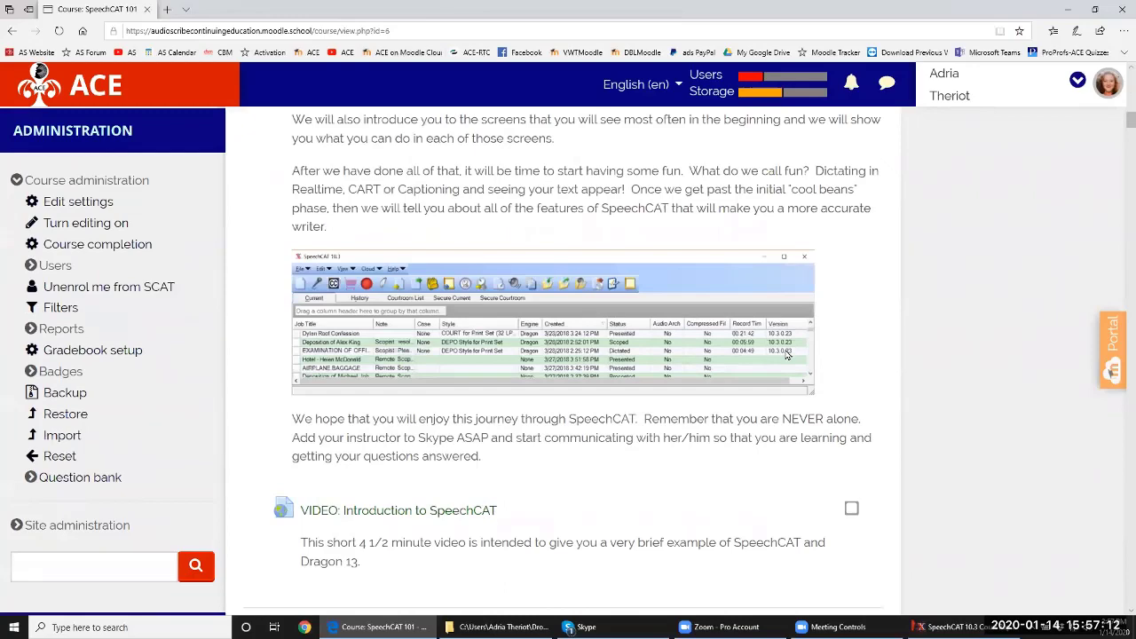
scroll(563, 491, down, 3)
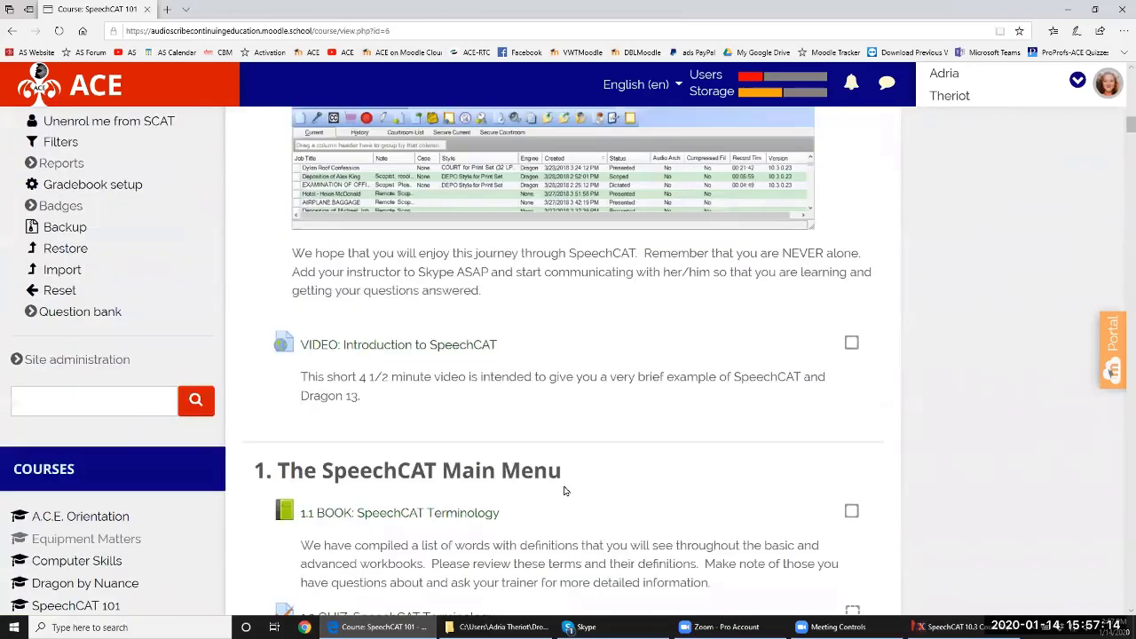
scroll(564, 485, down, 1)
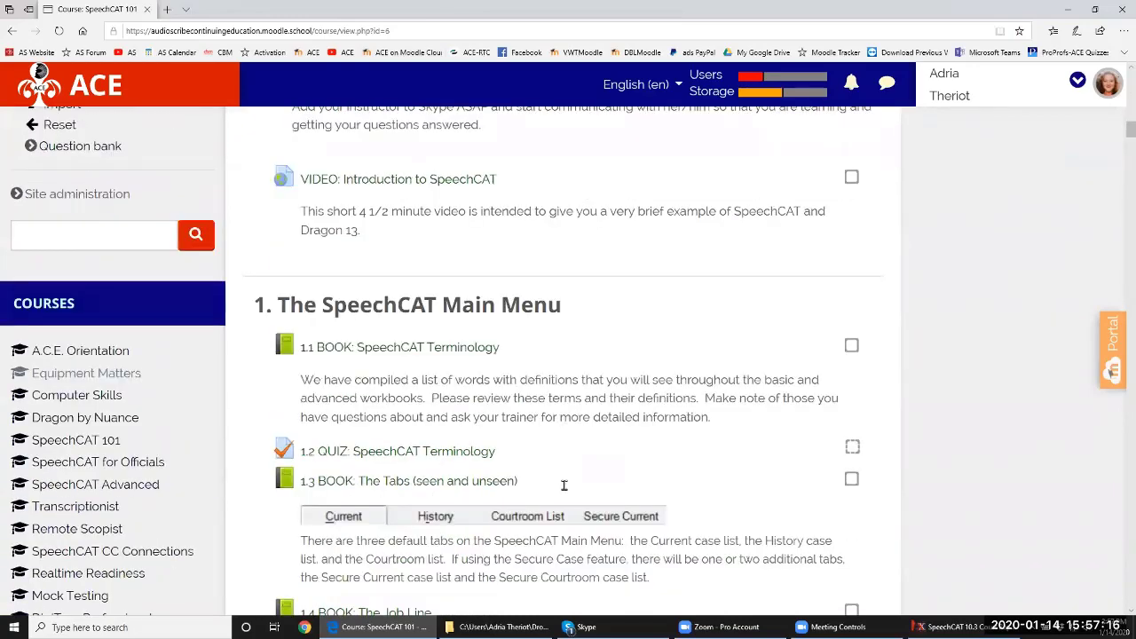
Open "1.1 BOOK: SpeechCAT Terminology" and look through its SpeechCAT Tools definitions, returning to the start of the page
click(429, 349)
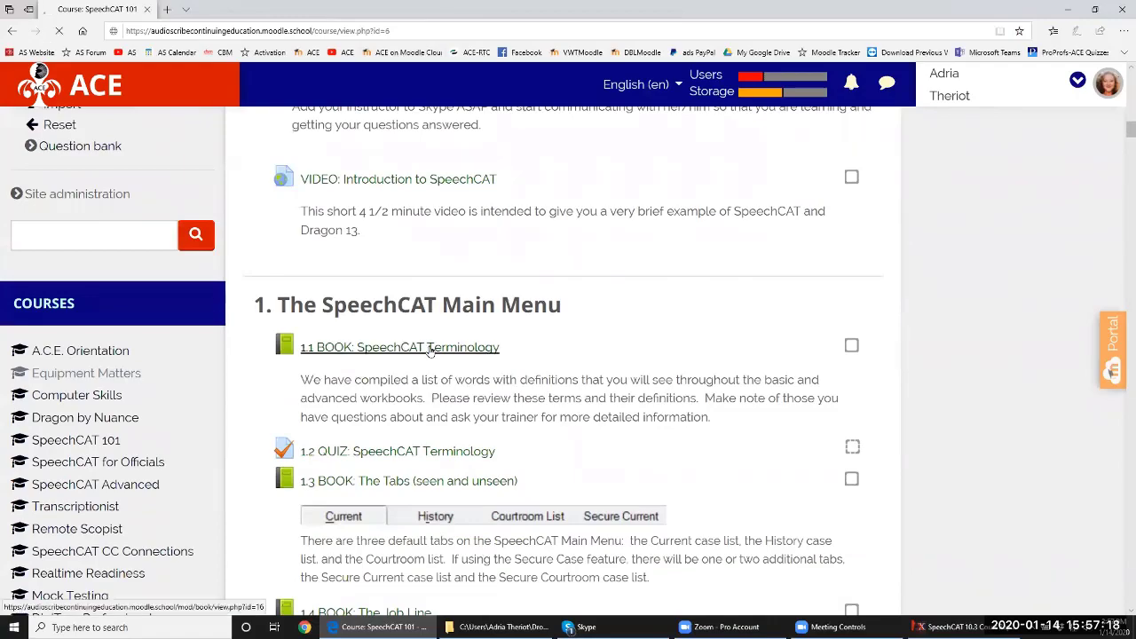
scroll(581, 332, down, 5)
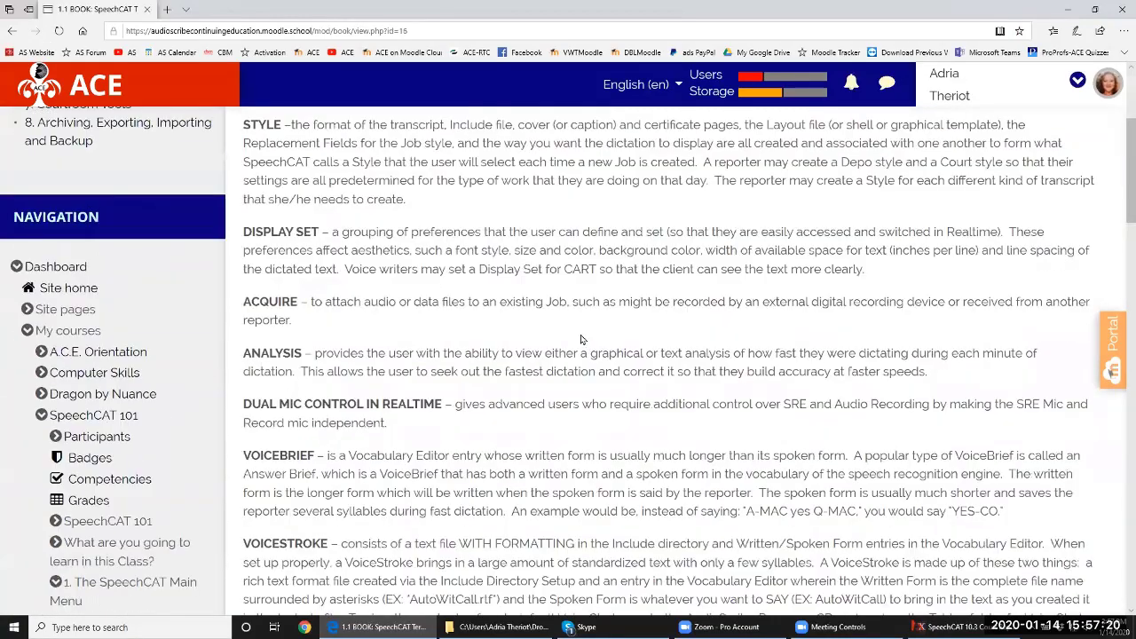
scroll(581, 332, down, 5)
scroll(580, 334, down, 4)
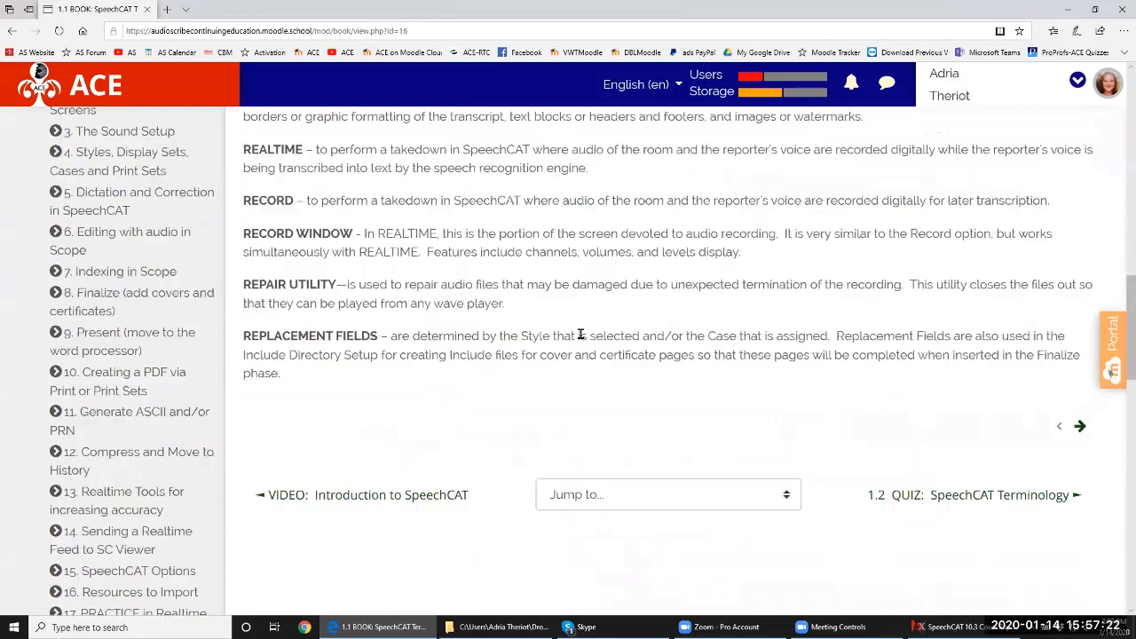
scroll(580, 334, up, 7)
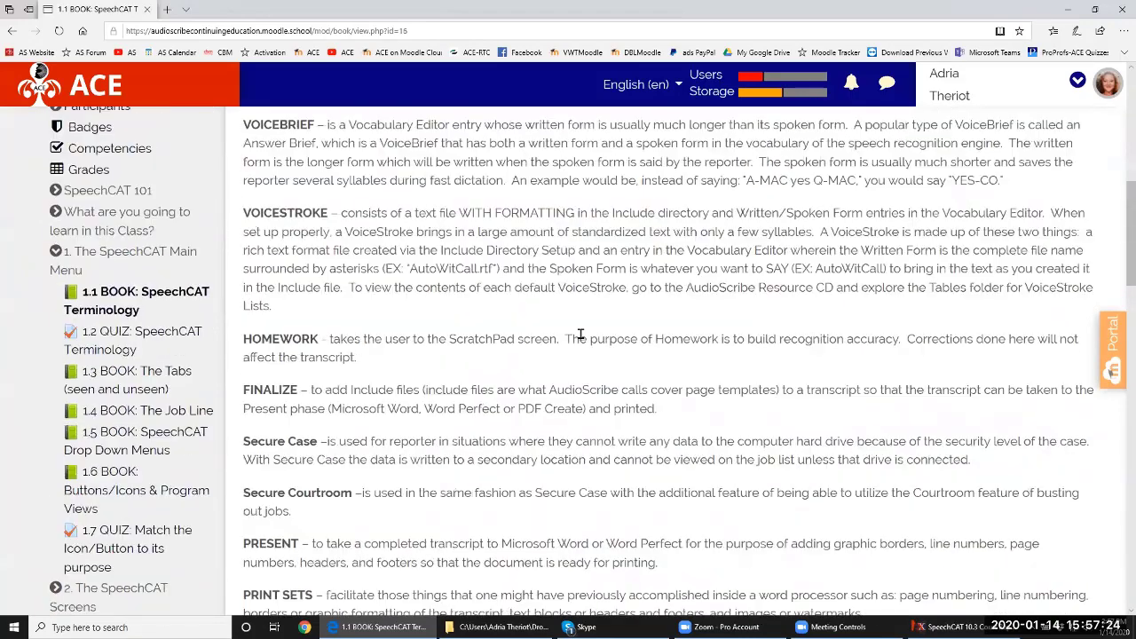
scroll(581, 333, down, 1)
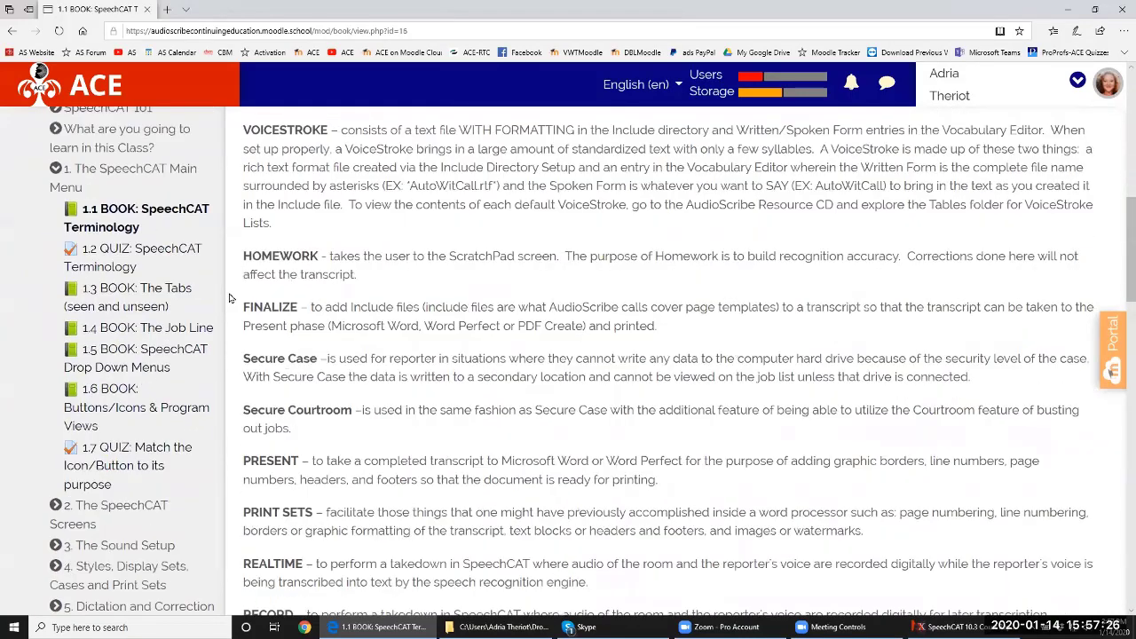
scroll(568, 298, up, 8)
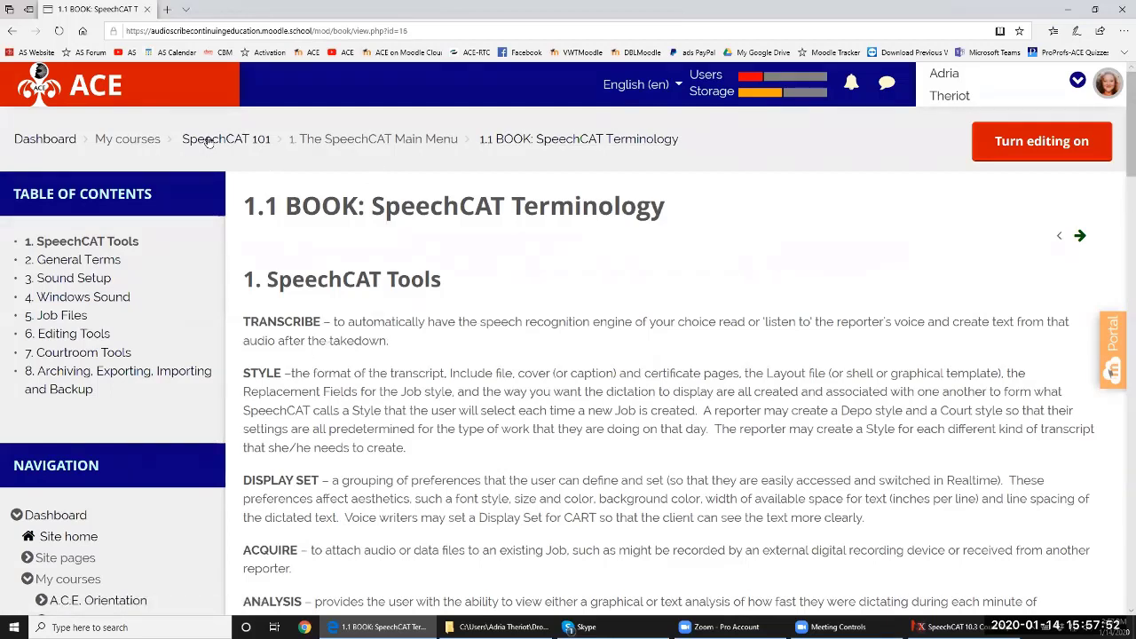
Open the Computer Skills course from the dashboard and review its lessons from Intro to Windows 10 through Equipment Matters
click(53, 145)
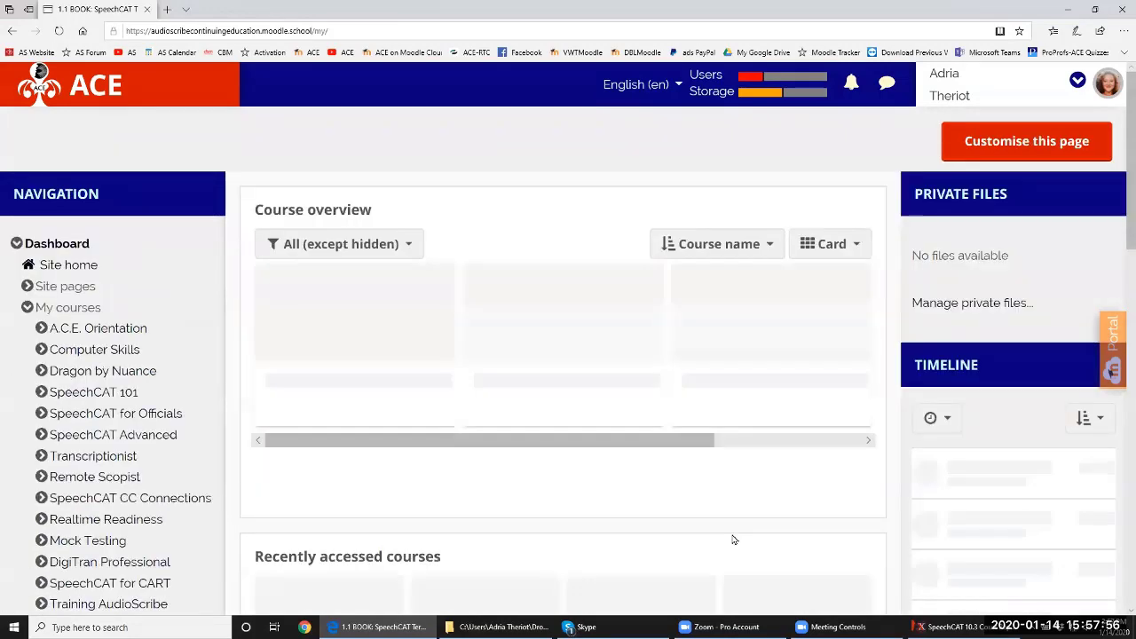
click(106, 350)
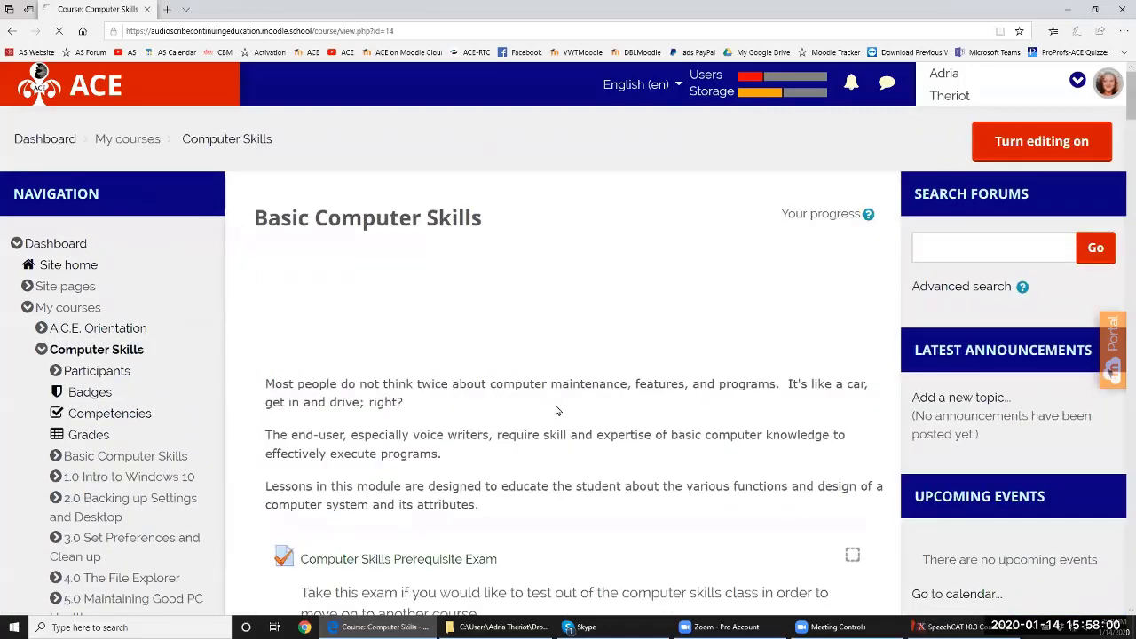
scroll(592, 399, down, 4)
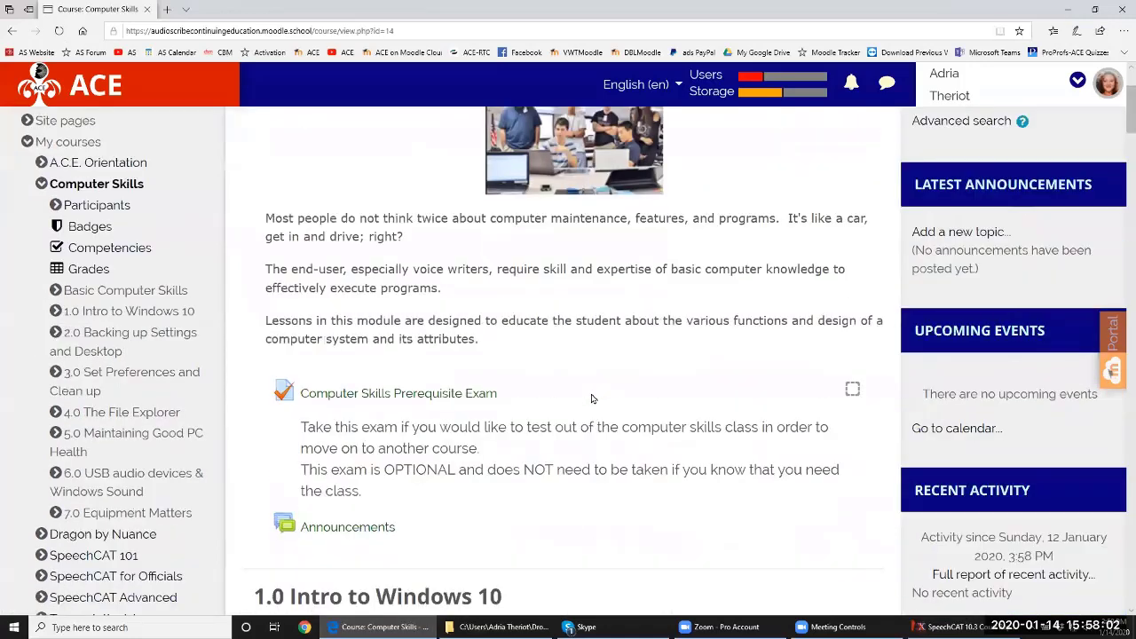
scroll(592, 399, down, 6)
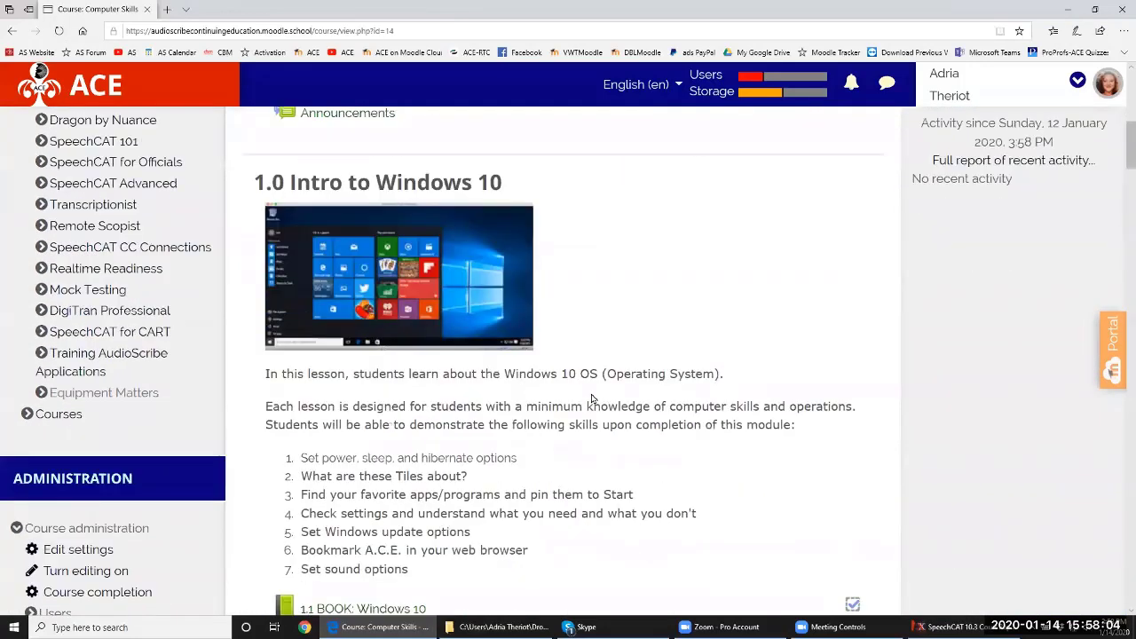
scroll(593, 399, down, 3)
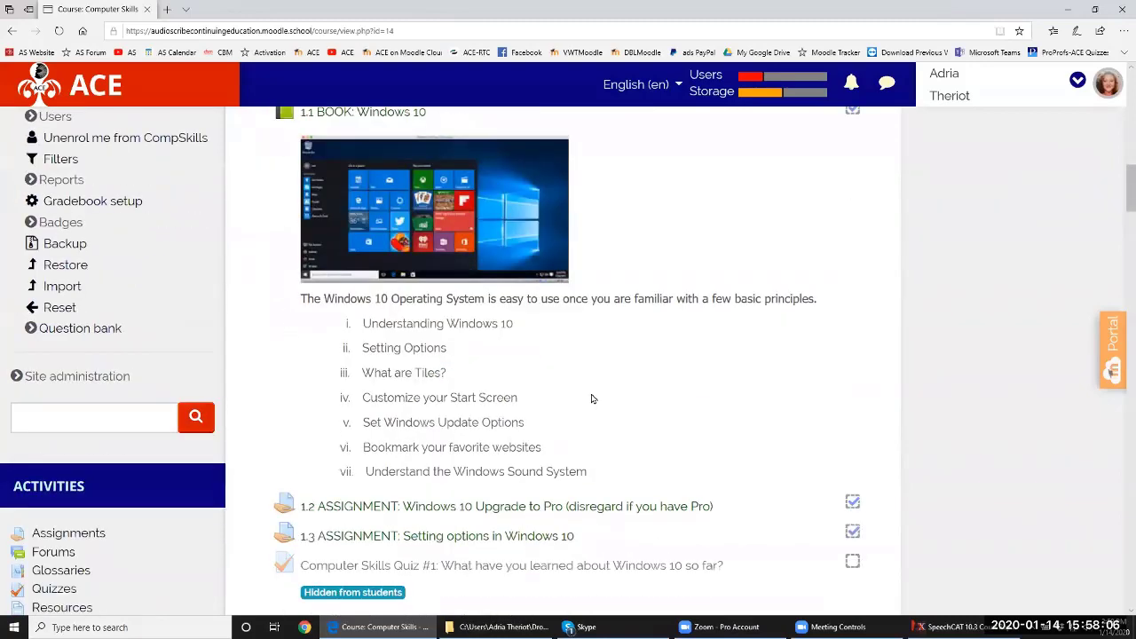
scroll(593, 398, down, 2)
scroll(593, 398, down, 3)
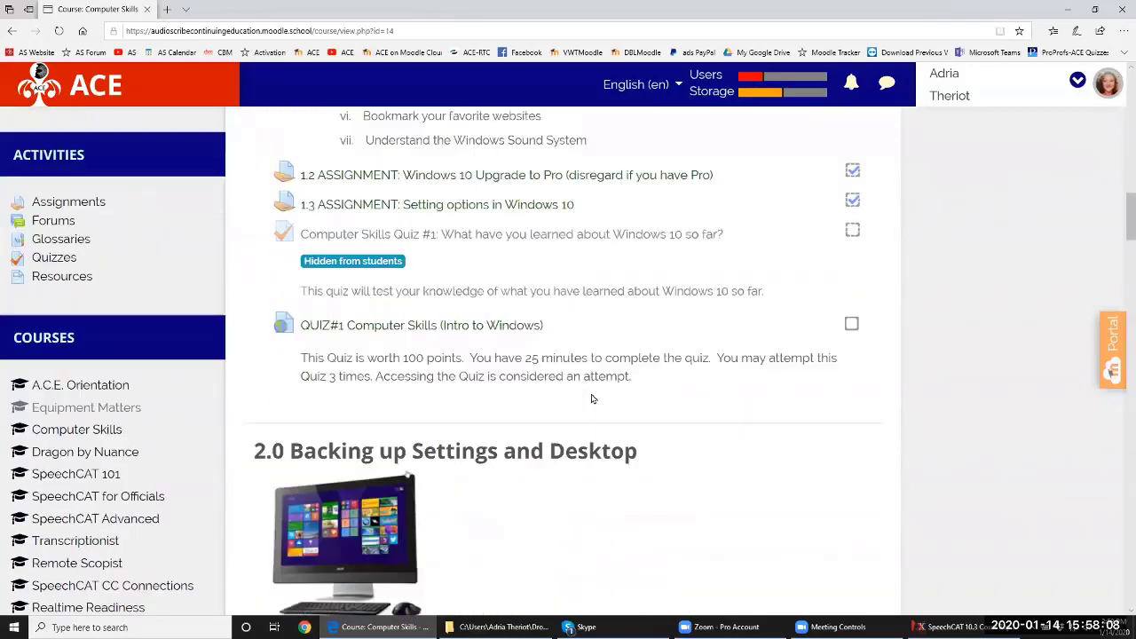
scroll(592, 398, down, 8)
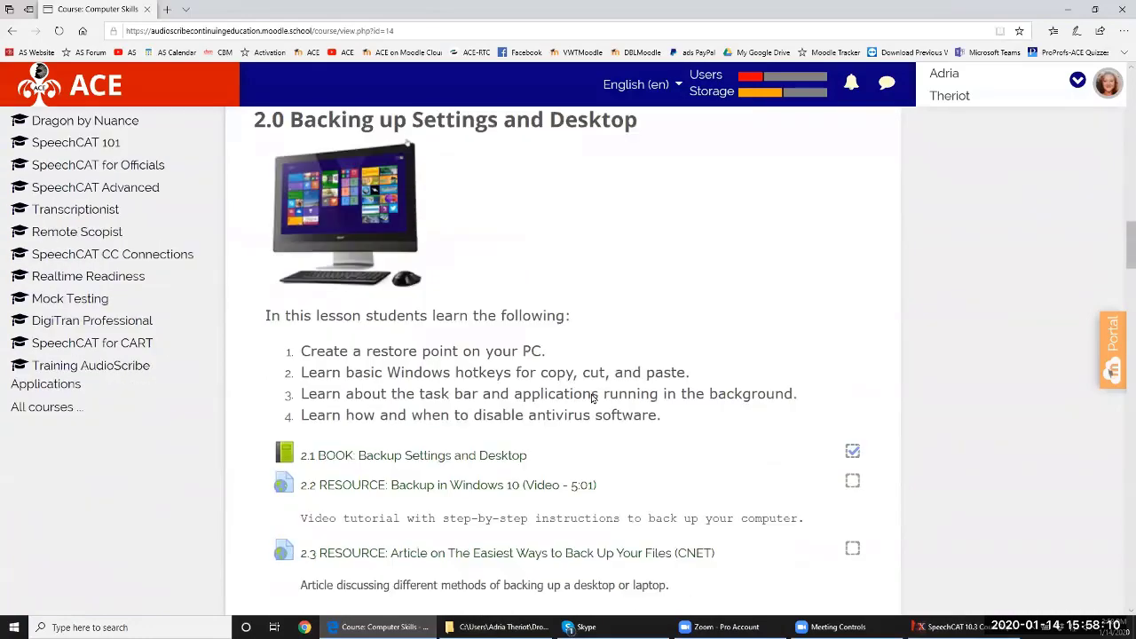
scroll(593, 399, down, 7)
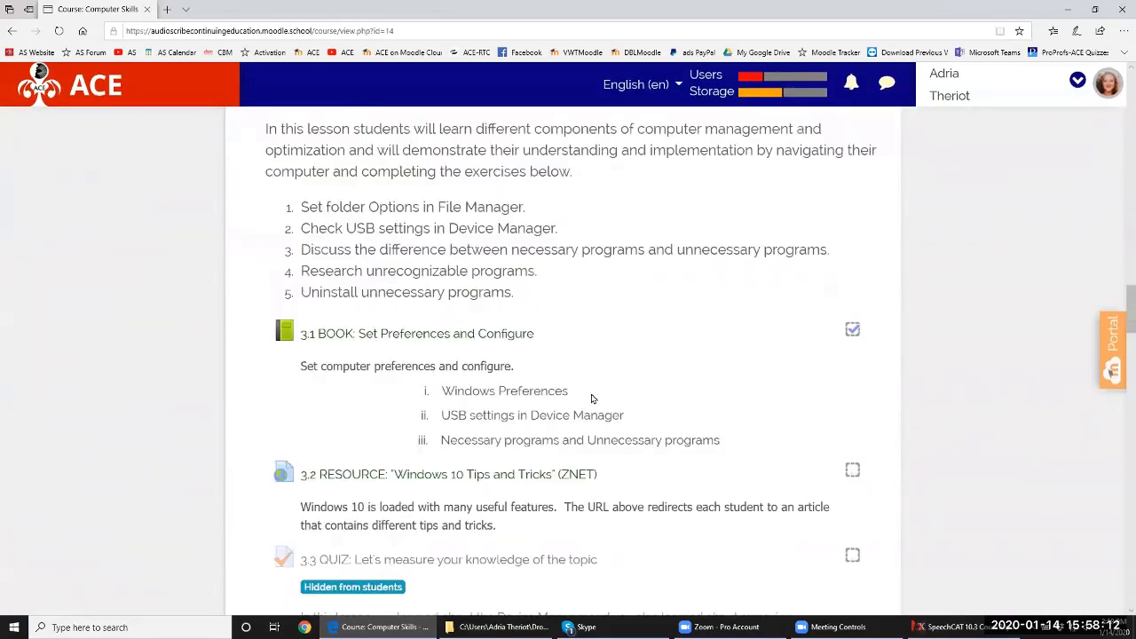
scroll(593, 398, down, 4)
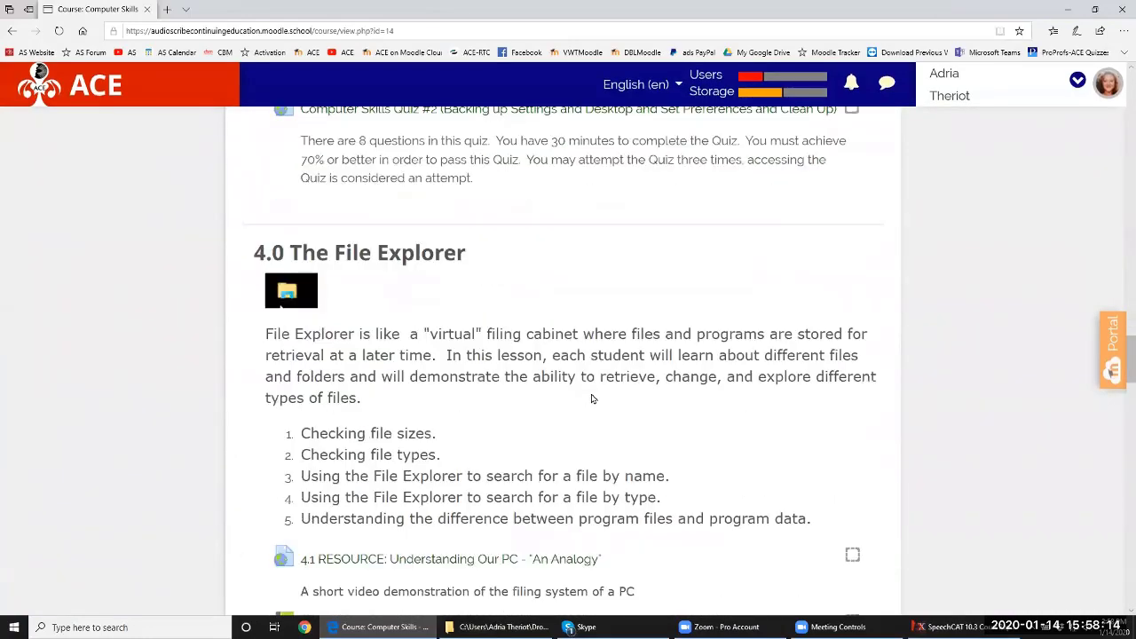
scroll(593, 398, down, 8)
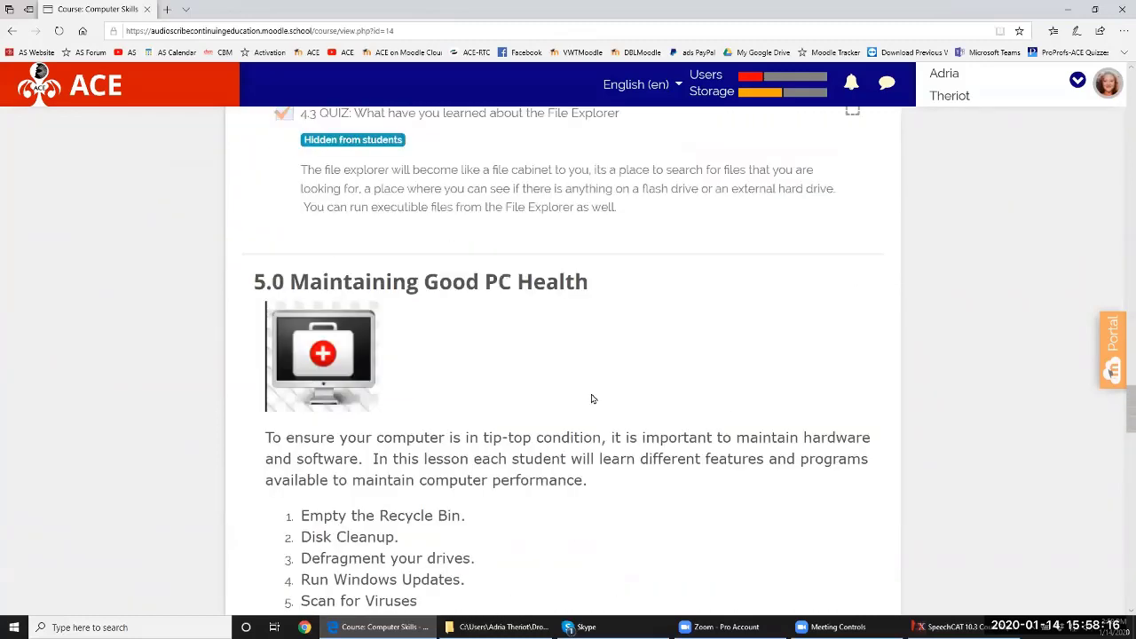
scroll(593, 398, down, 7)
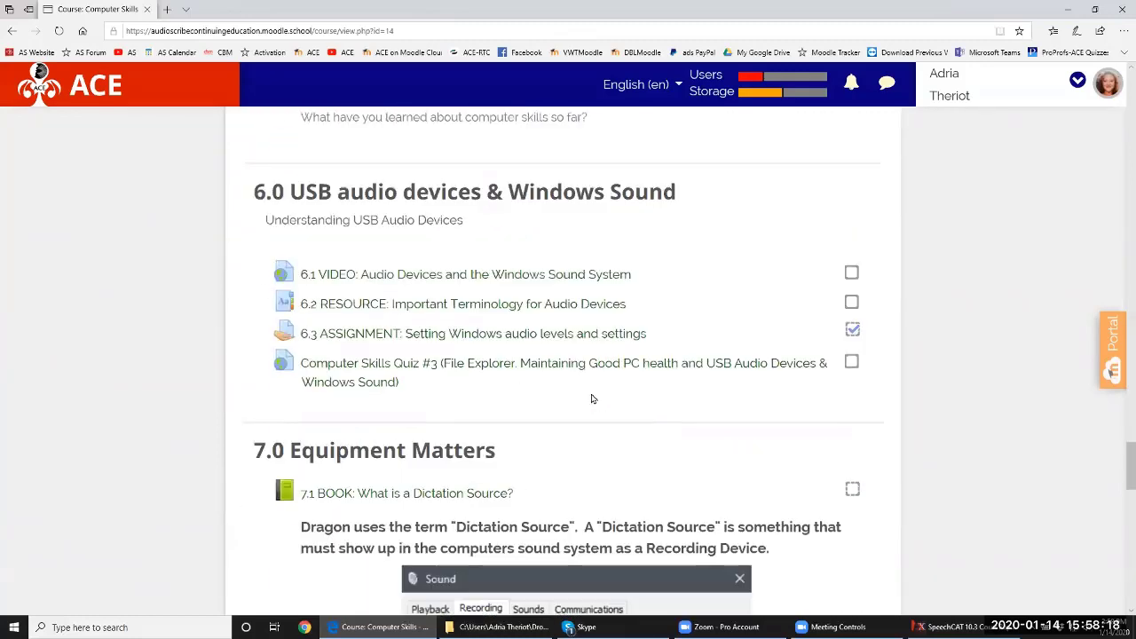
scroll(593, 398, down, 7)
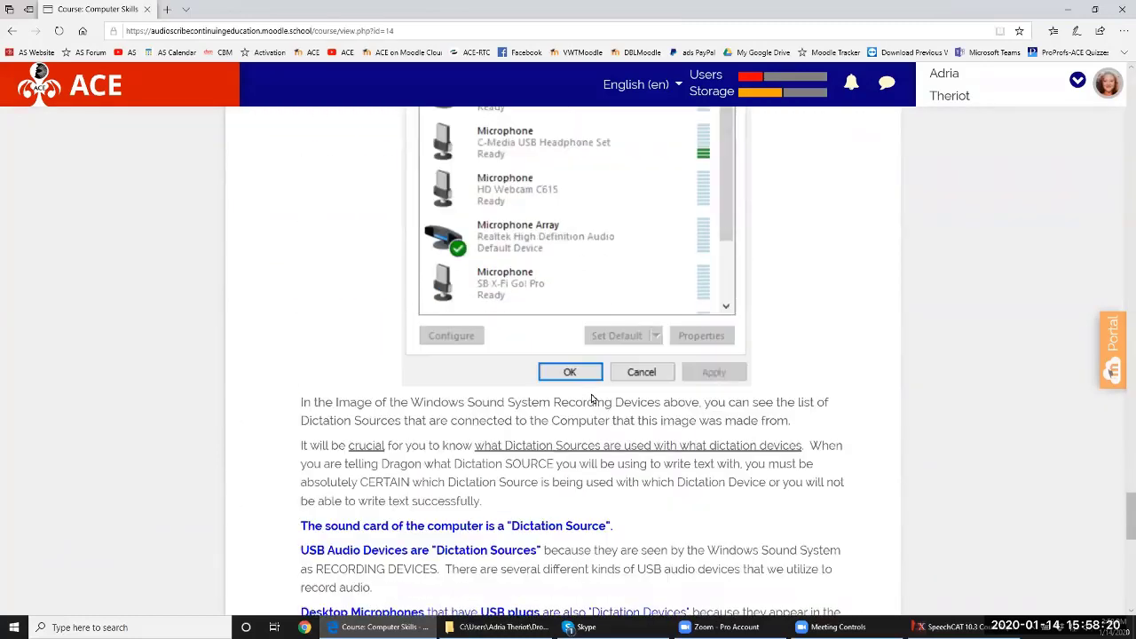
scroll(593, 398, down, 5)
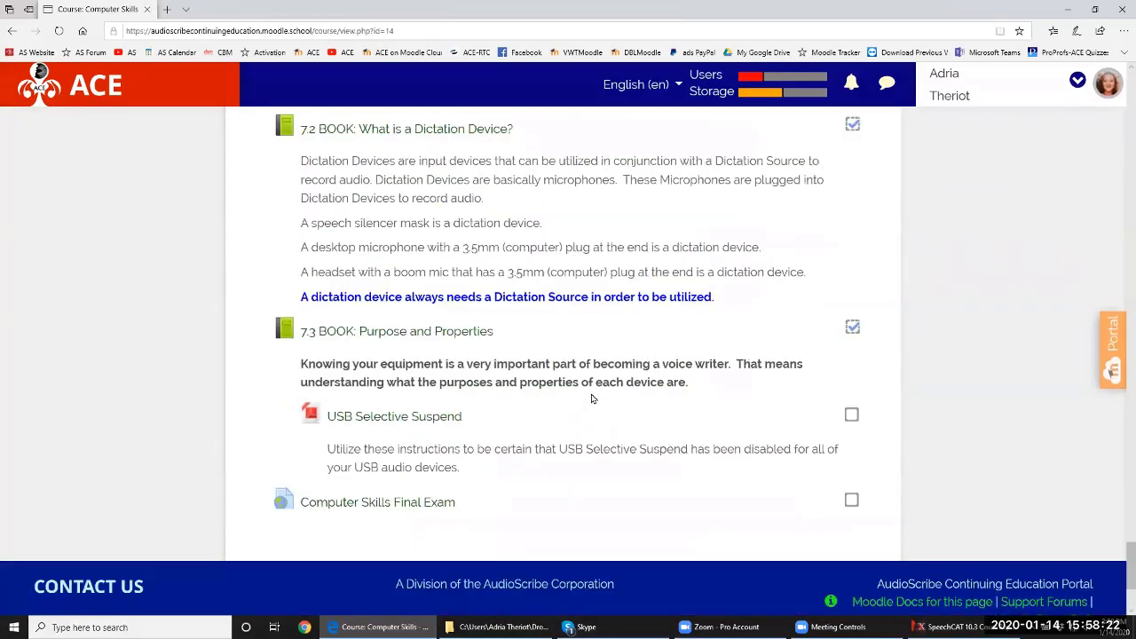
scroll(593, 399, up, 15)
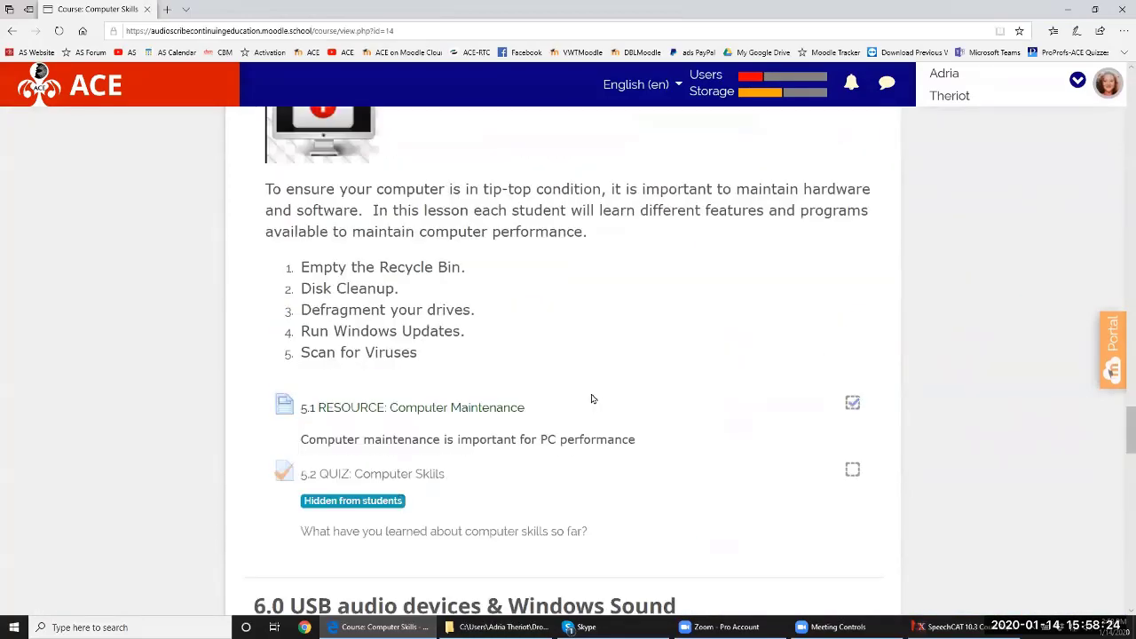
scroll(593, 398, up, 15)
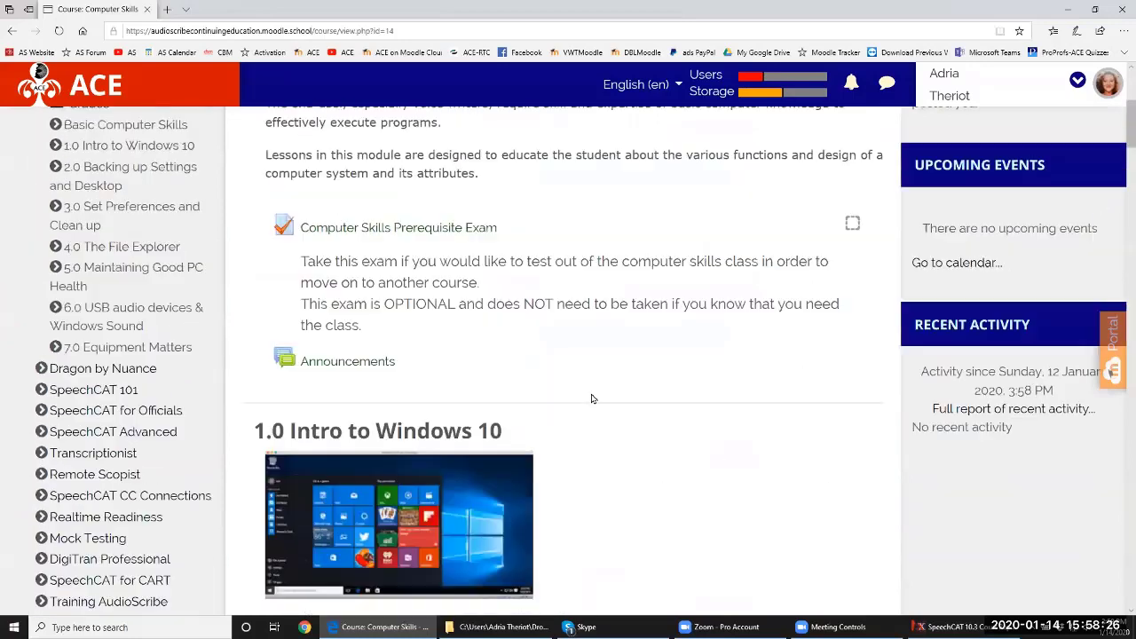
Open the Dragon by Nuance course and look through its introduction, section 1.0 and section 2.0, returning to the start of the page
scroll(593, 399, up, 3)
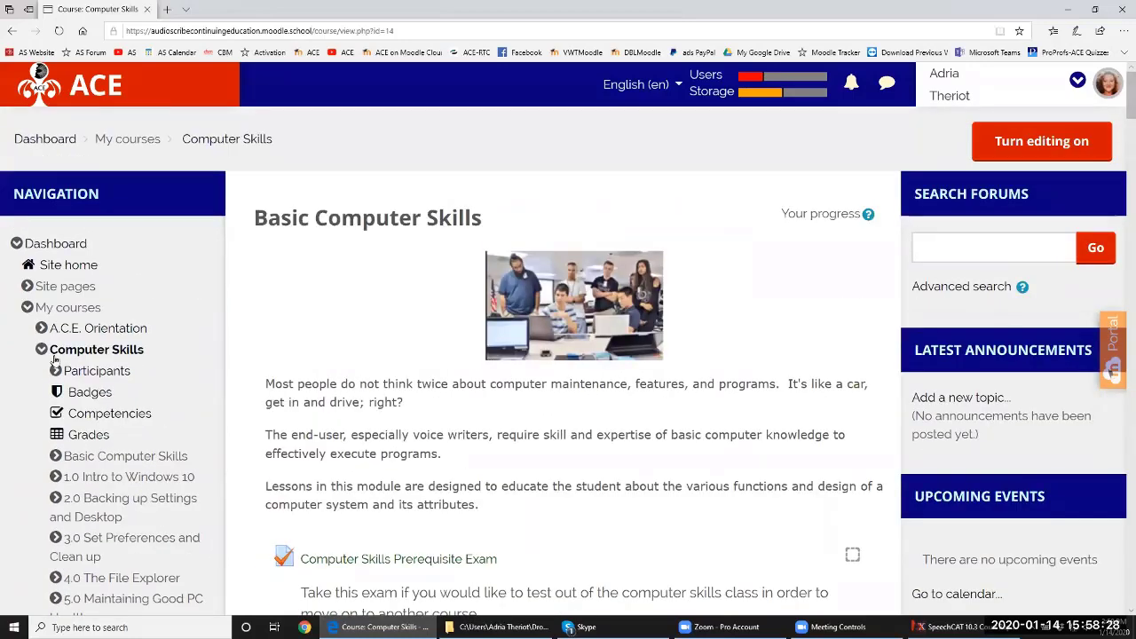
click(42, 350)
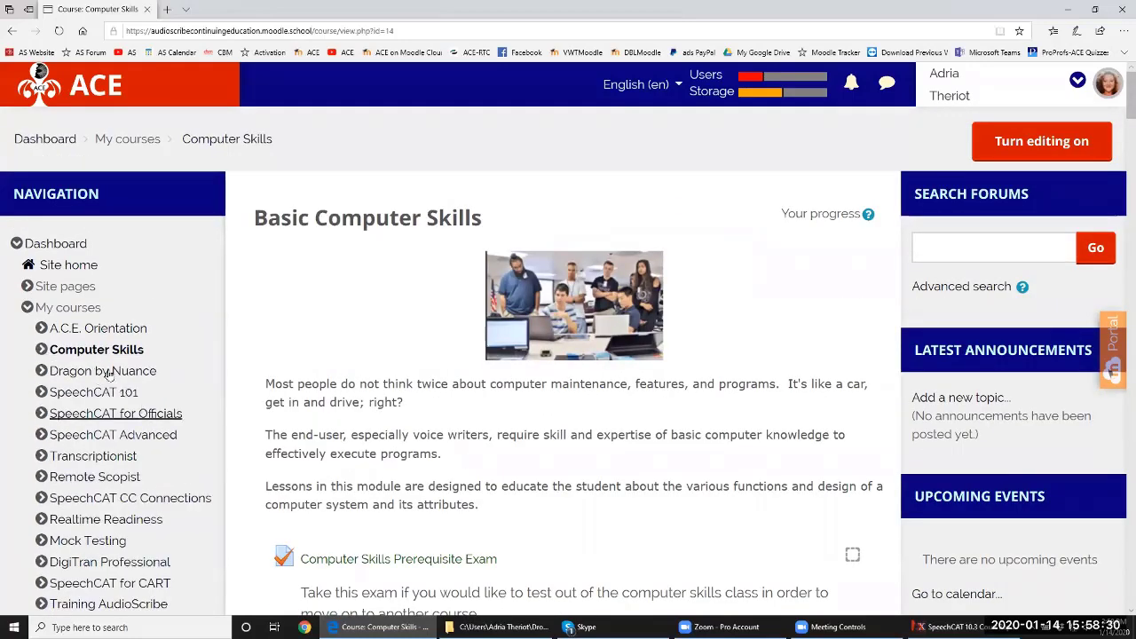
click(106, 371)
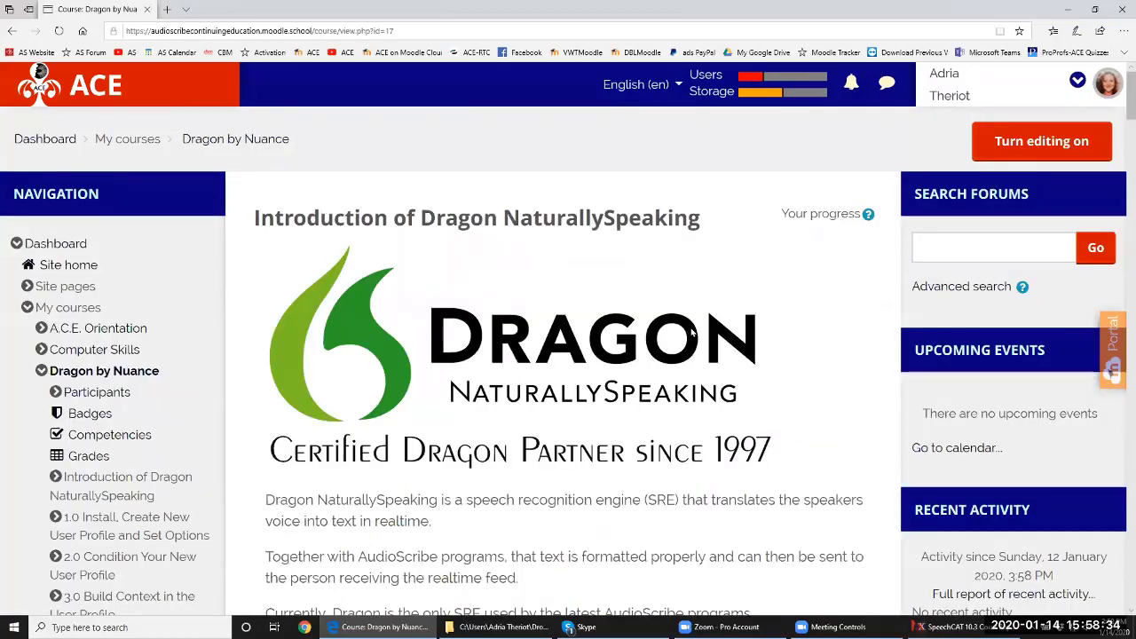
scroll(452, 459, down, 20)
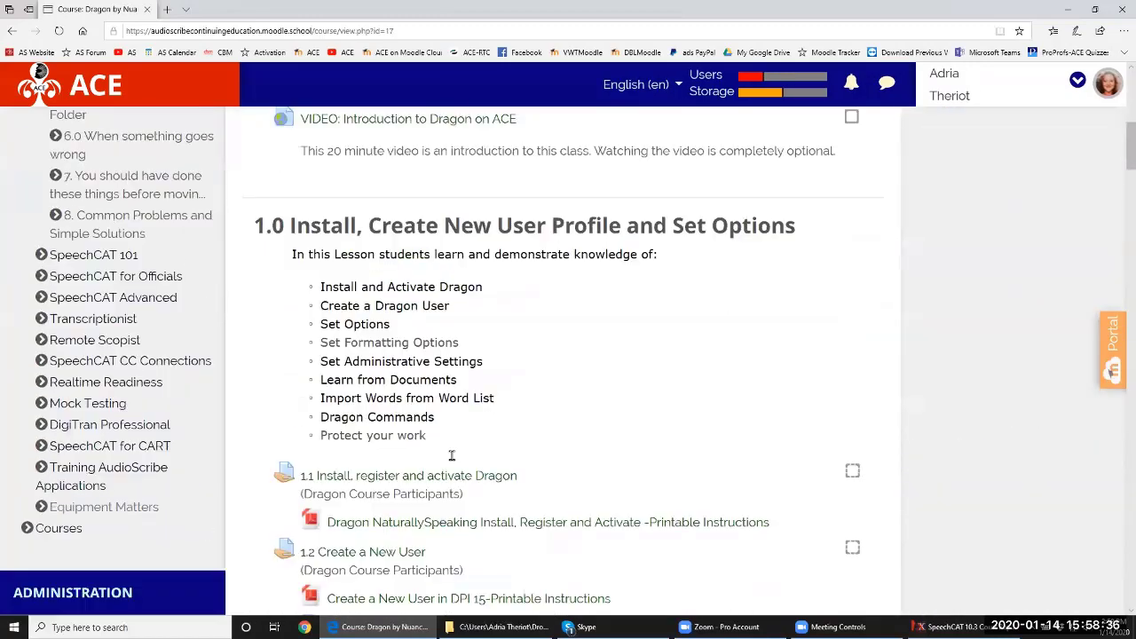
scroll(452, 455, down, 14)
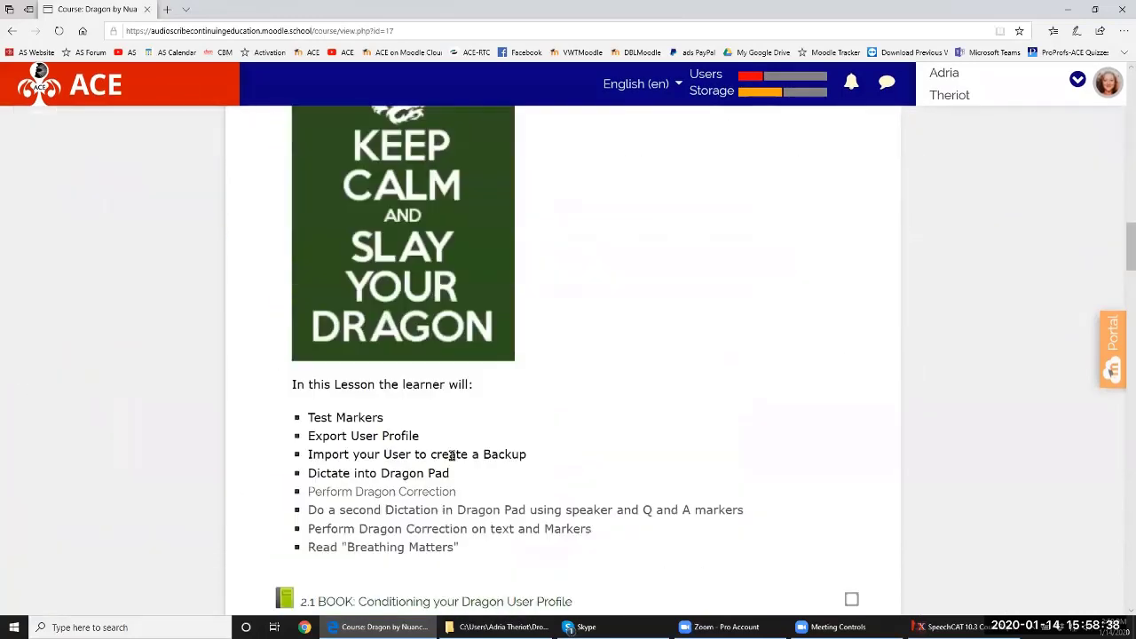
scroll(451, 456, up, 5)
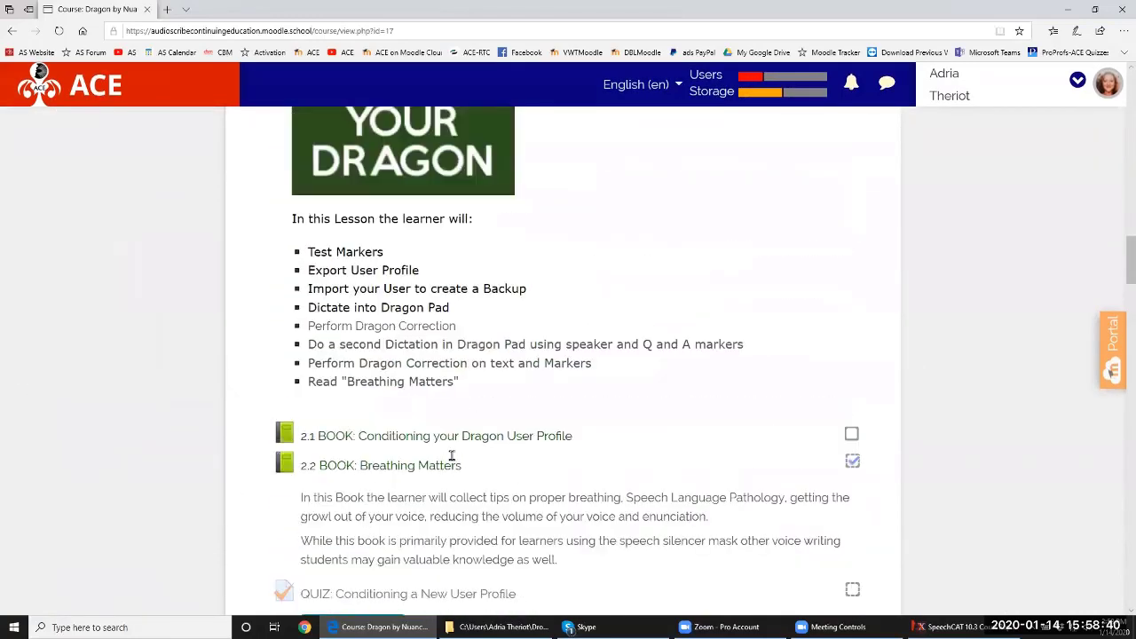
scroll(451, 456, up, 6)
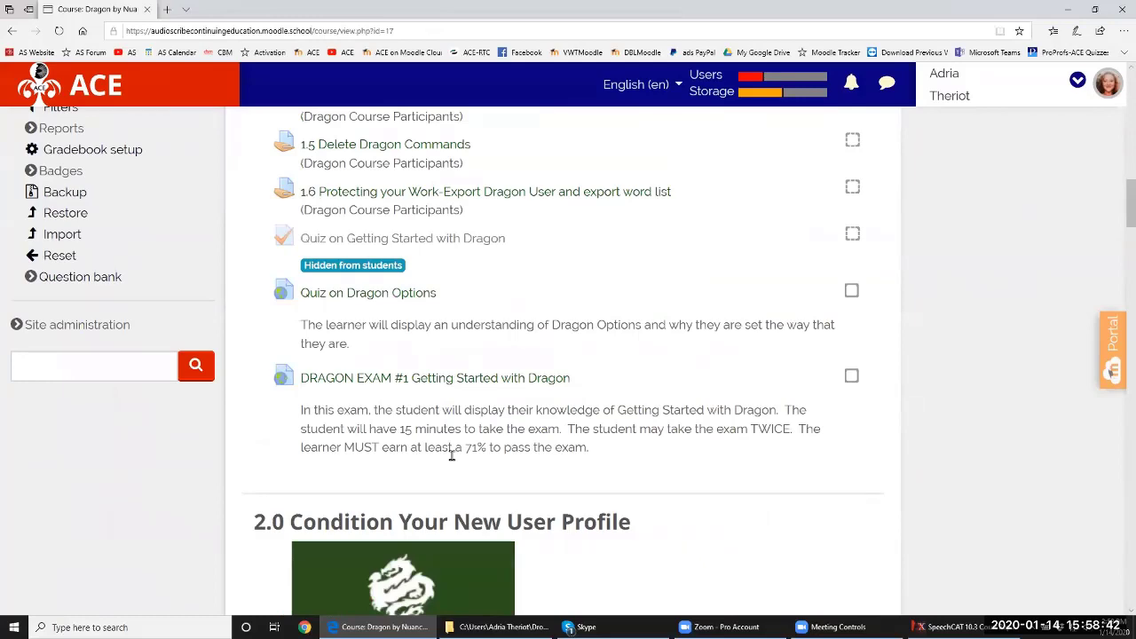
scroll(452, 455, up, 3)
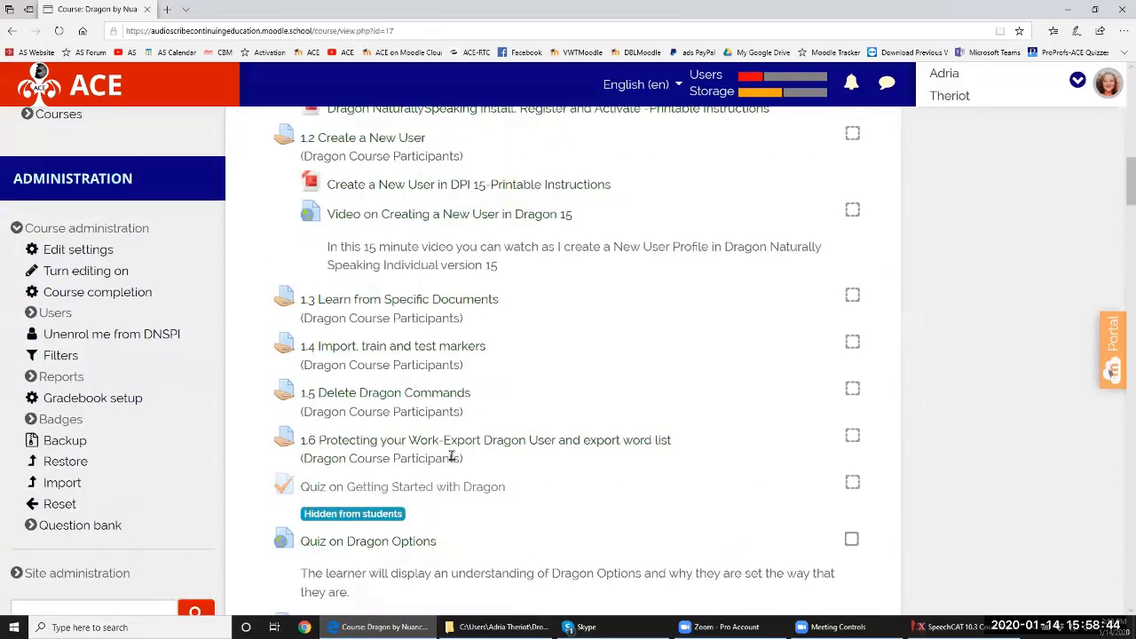
scroll(452, 455, up, 2)
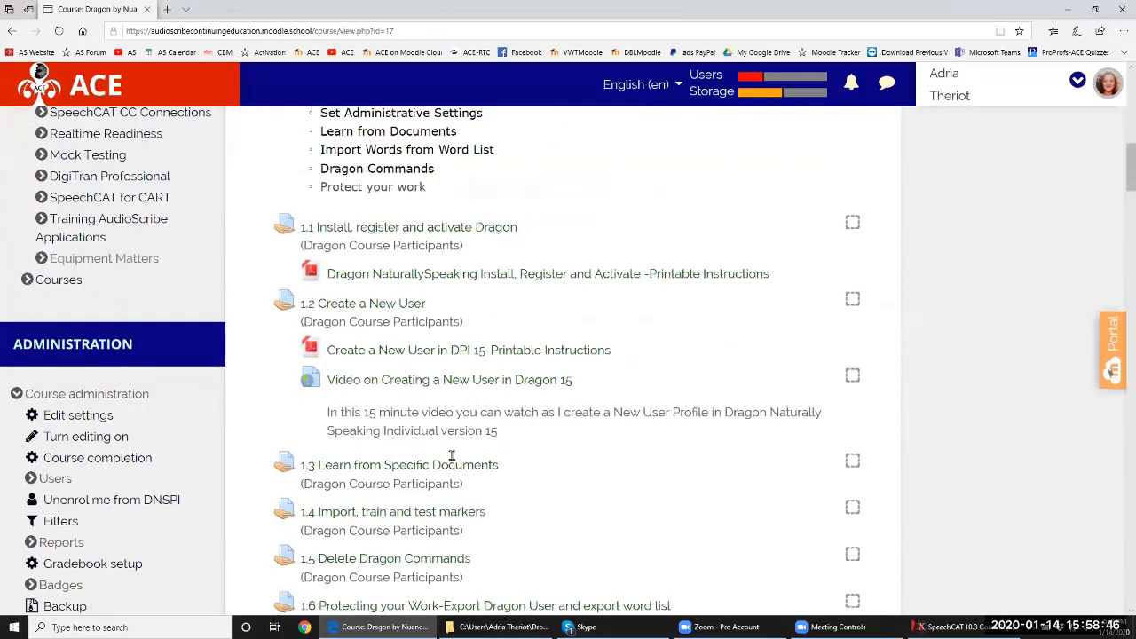
scroll(451, 455, up, 10)
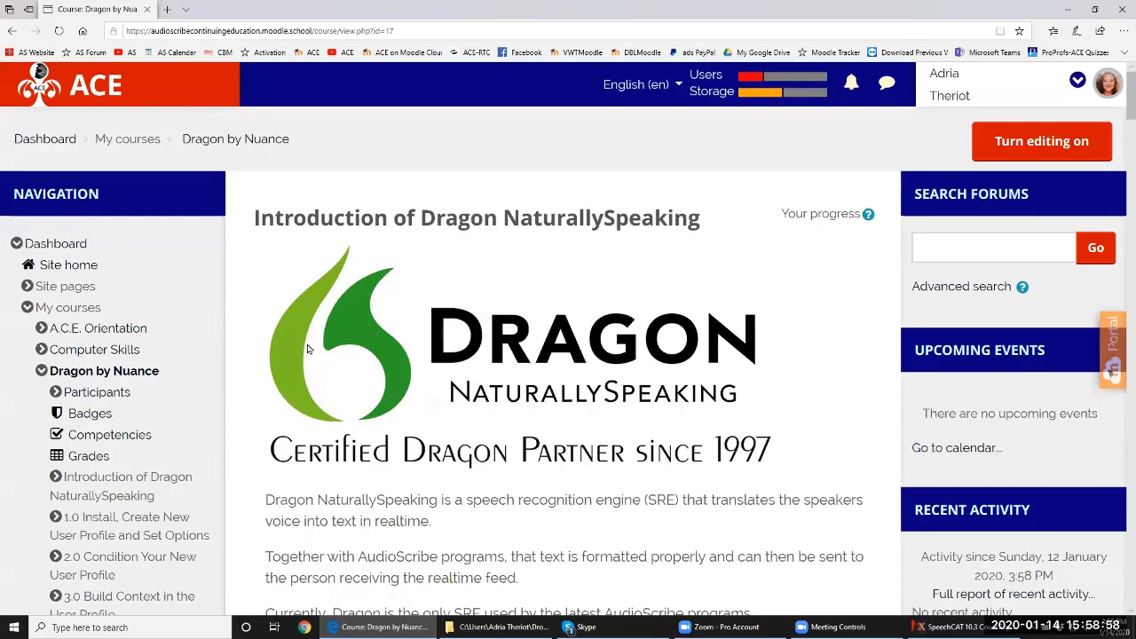
Collapse the Dragon by Nuance outline, open the Mock Testing course, and look through its test requirements and test anxiety material down to "2. Preparation"
click(42, 373)
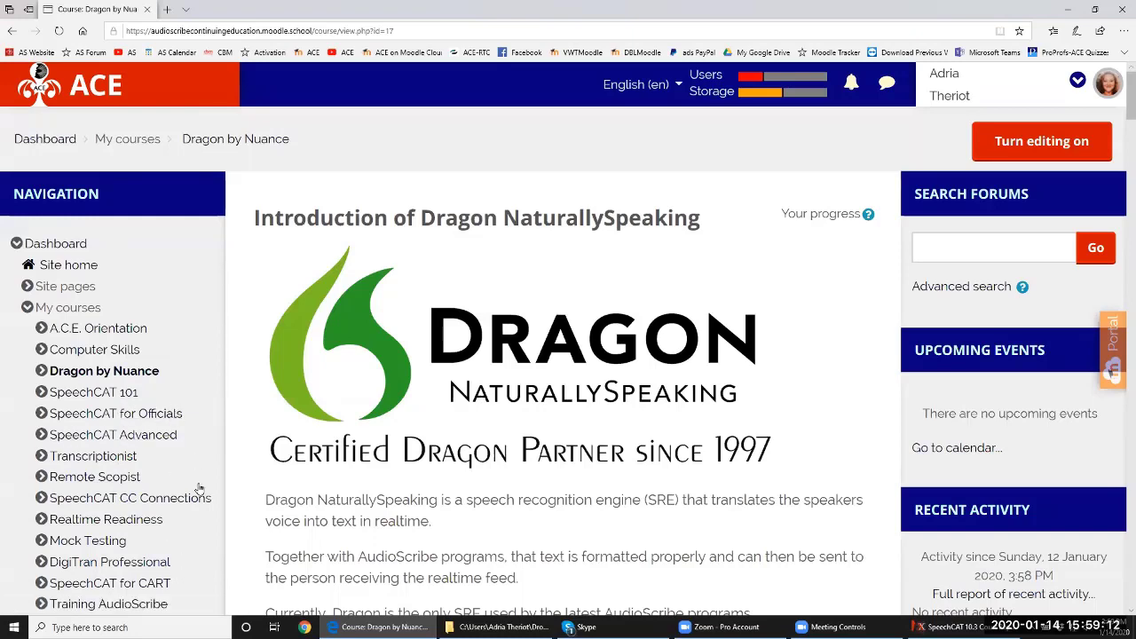
scroll(189, 450, down, 1)
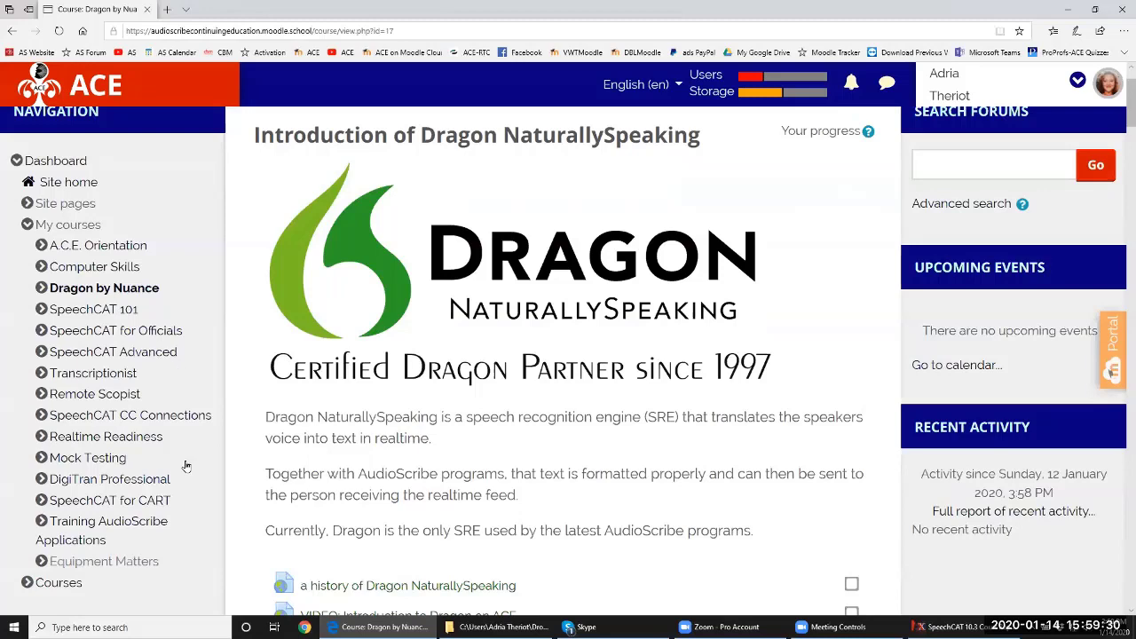
click(81, 458)
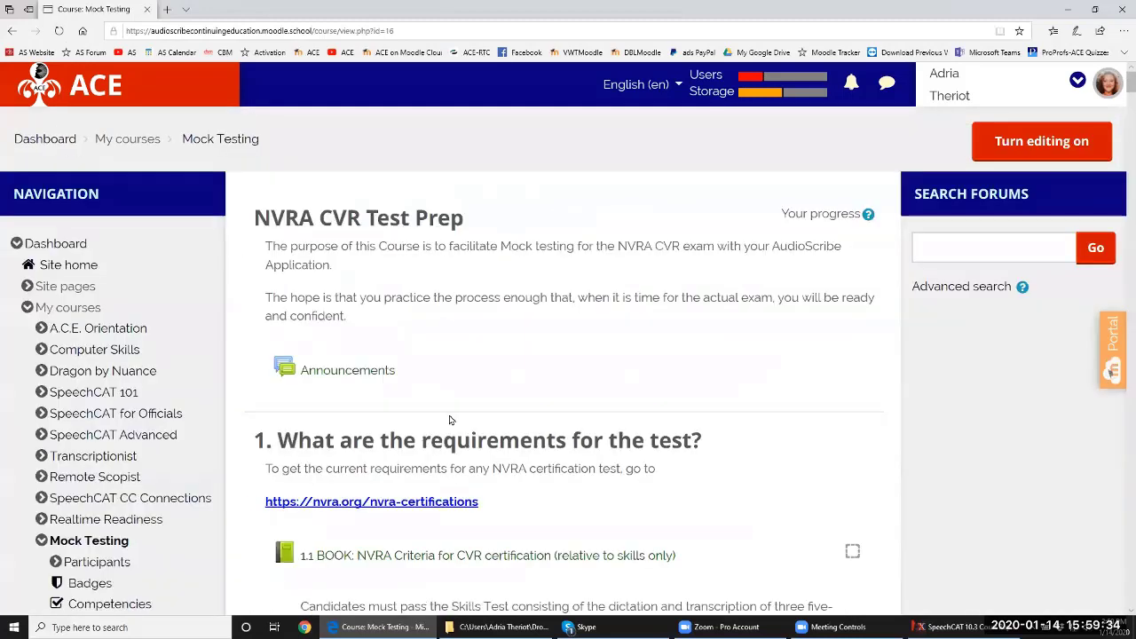
scroll(512, 382, down, 5)
scroll(512, 382, down, 10)
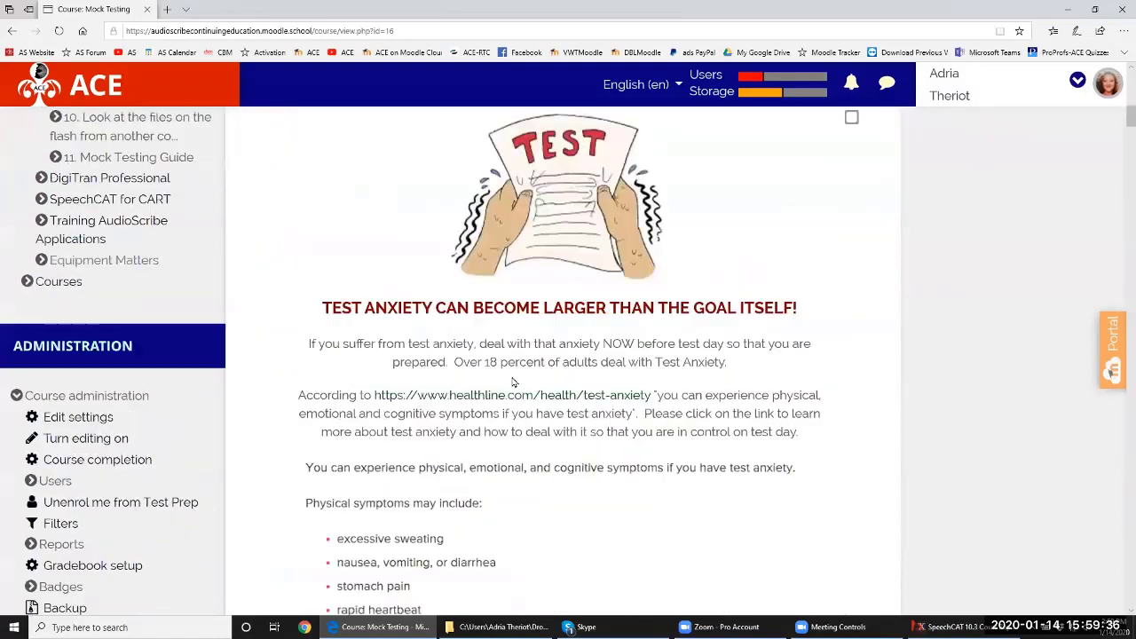
scroll(512, 381, down, 5)
scroll(512, 381, down, 5)
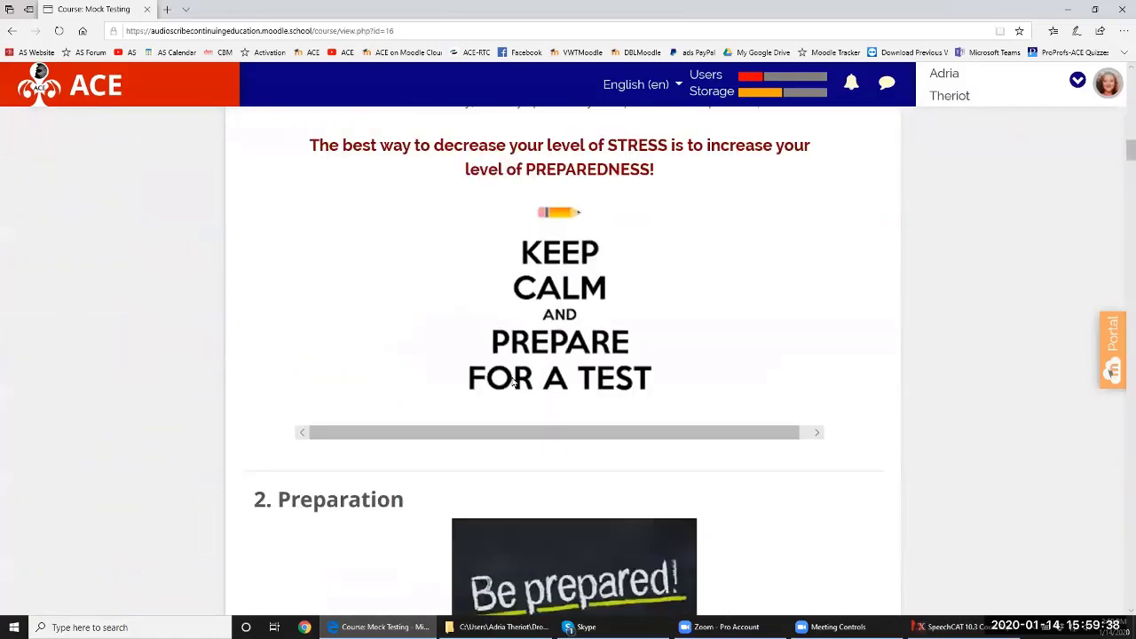
scroll(514, 382, up, 10)
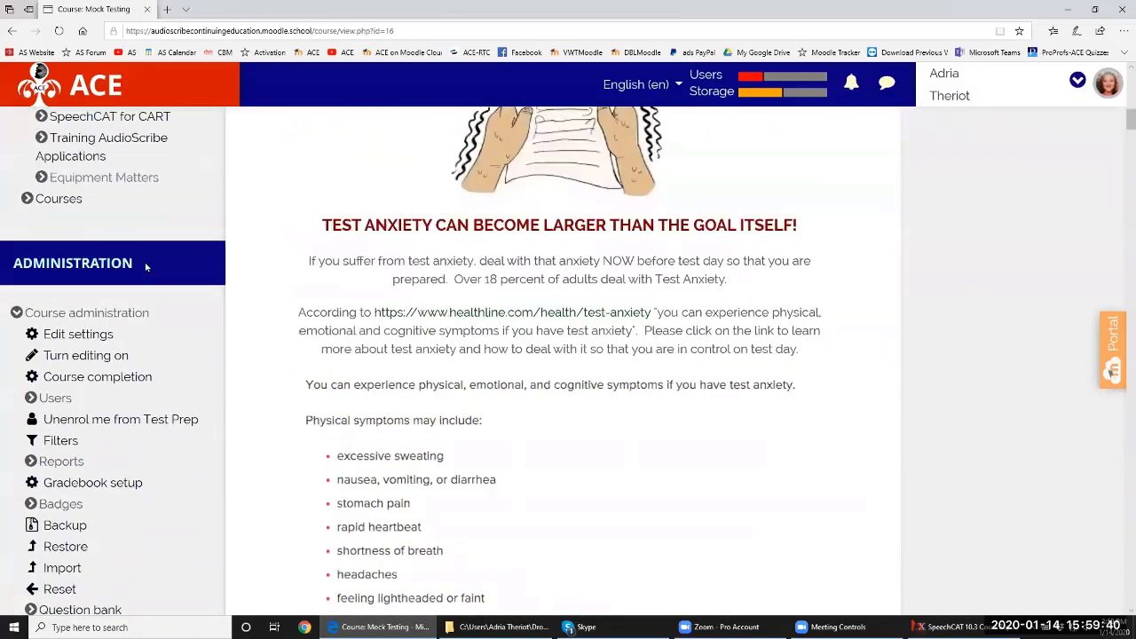
scroll(106, 263, up, 5)
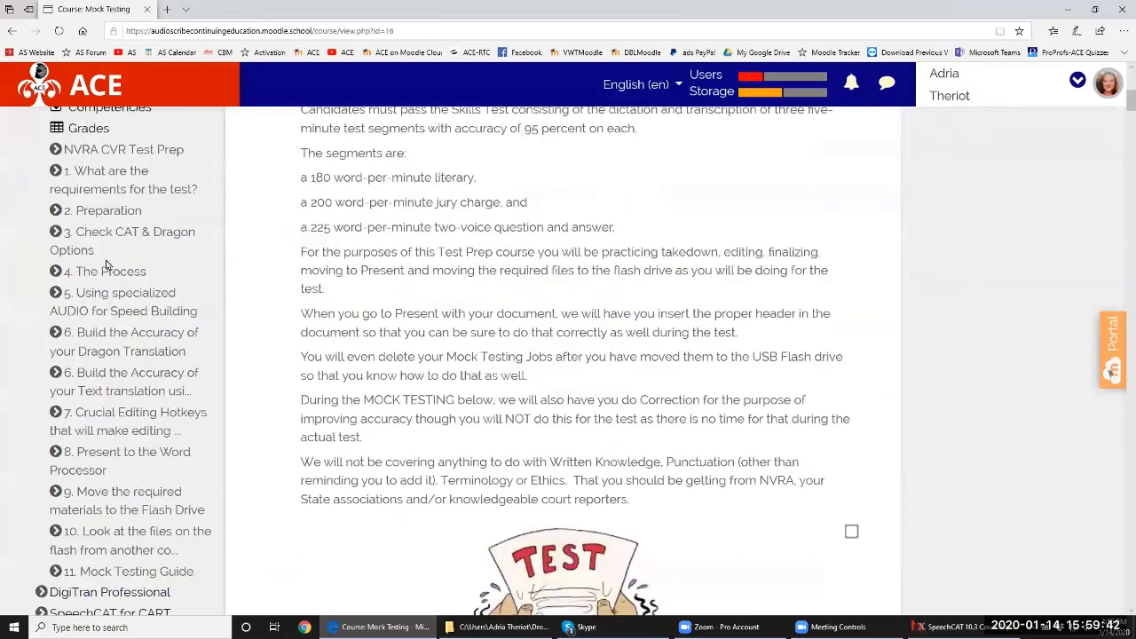
scroll(106, 264, up, 5)
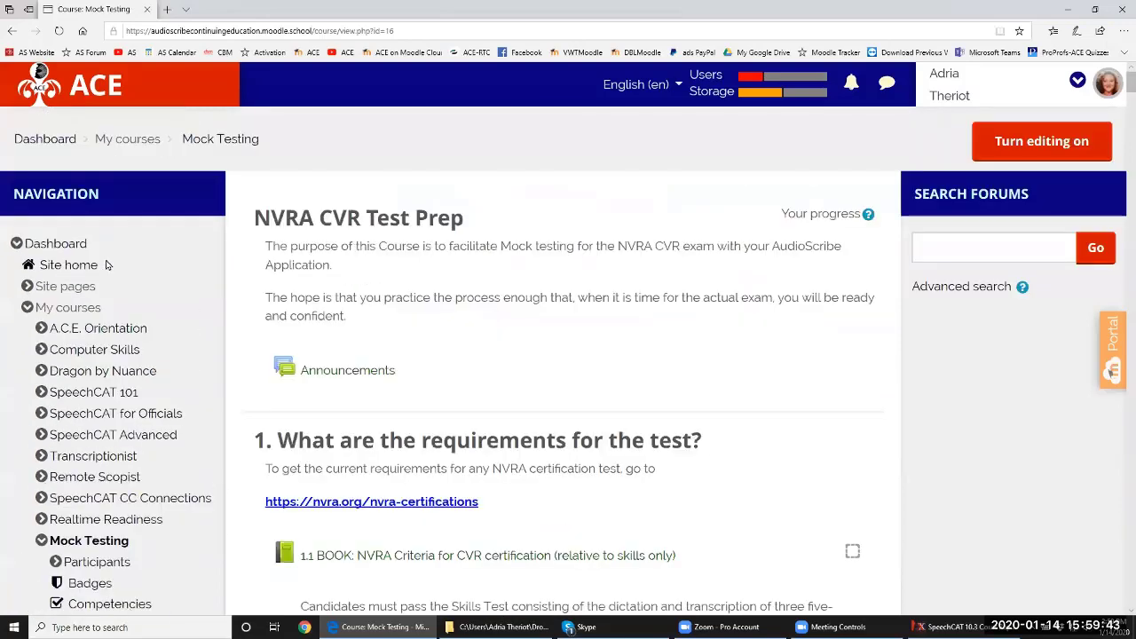
Collapse the My courses list and look over the NVRA CVR test requirements in the Mock Testing course again
click(27, 308)
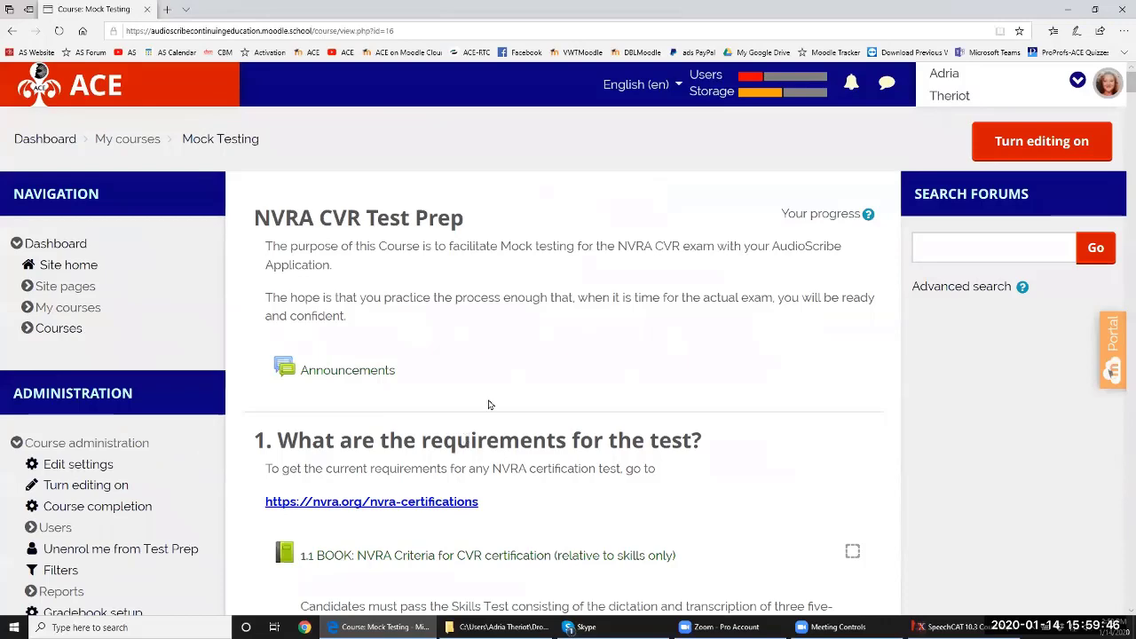
scroll(411, 381, down, 3)
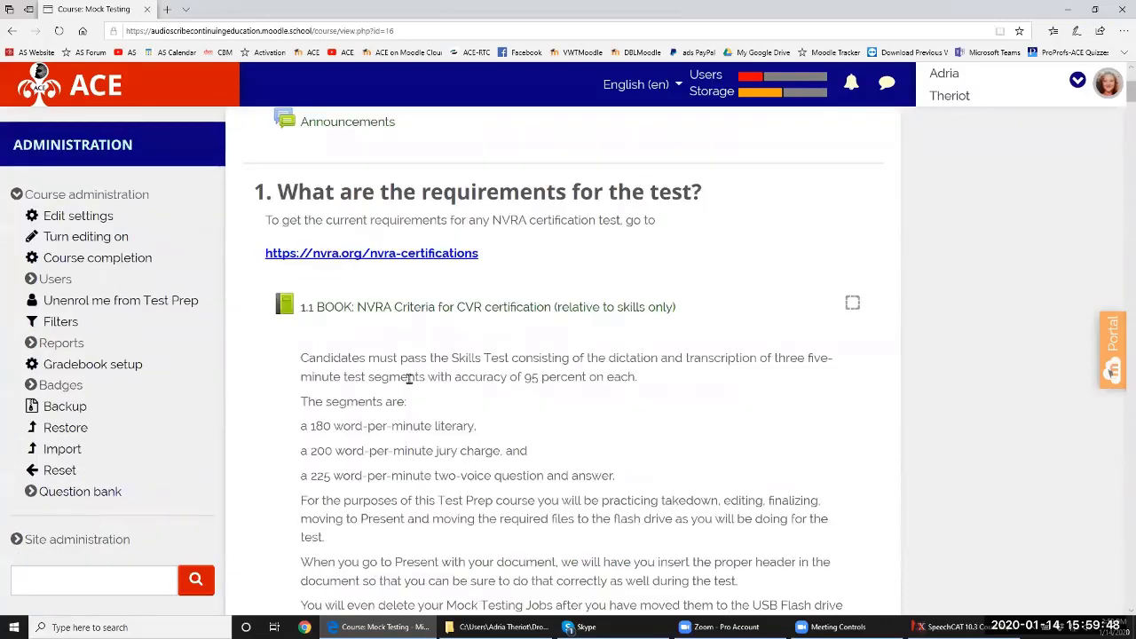
scroll(409, 378, down, 3)
scroll(410, 379, down, 5)
scroll(409, 379, up, 15)
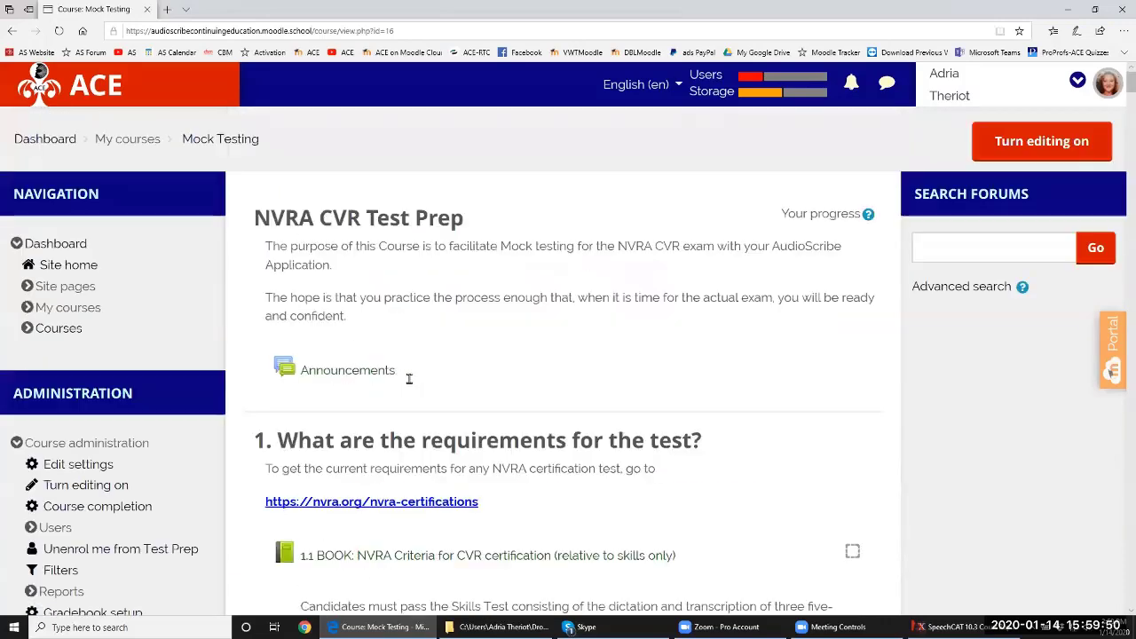
Return to the ACE dashboard and look through all course cards from A.C.E. Orientation to Transcriptionist
click(48, 140)
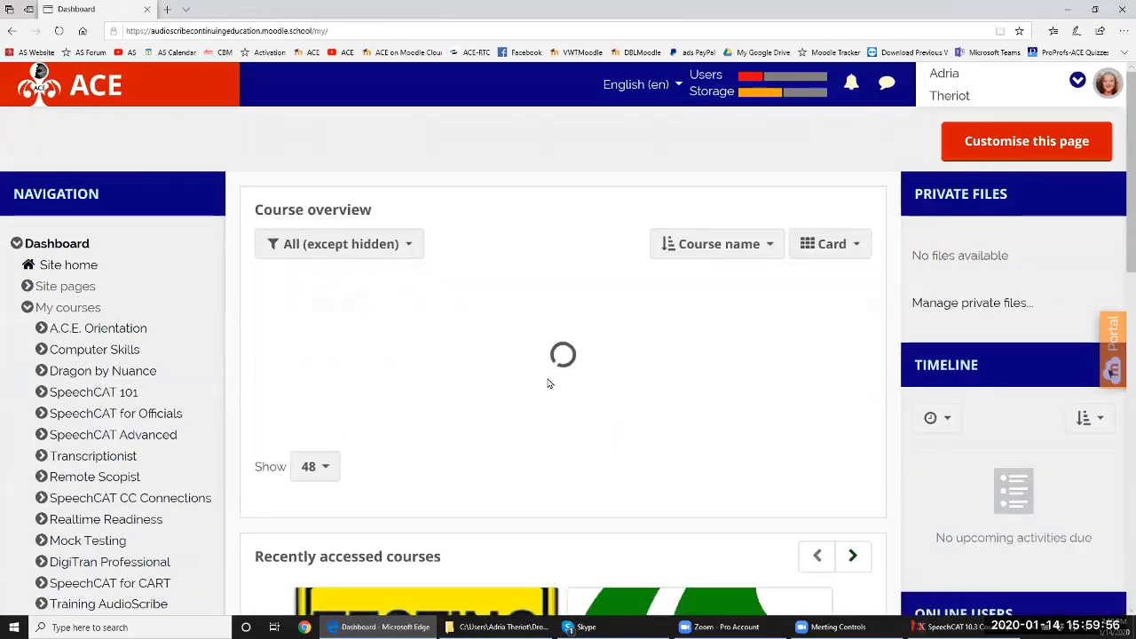
scroll(548, 380, down, 4)
scroll(547, 381, down, 3)
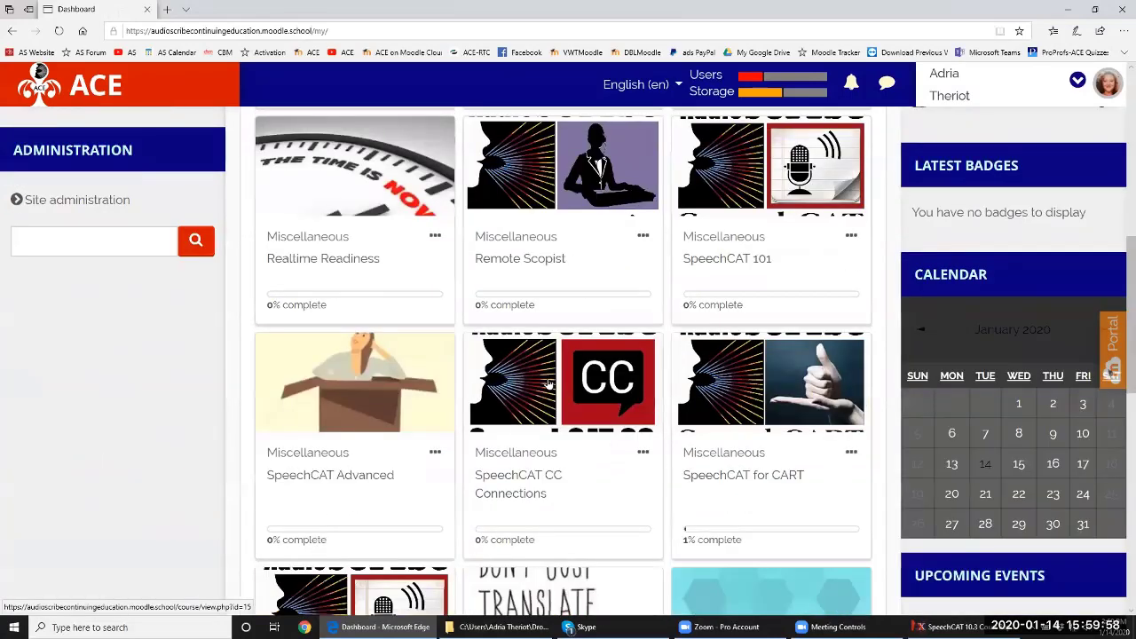
scroll(548, 381, up, 5)
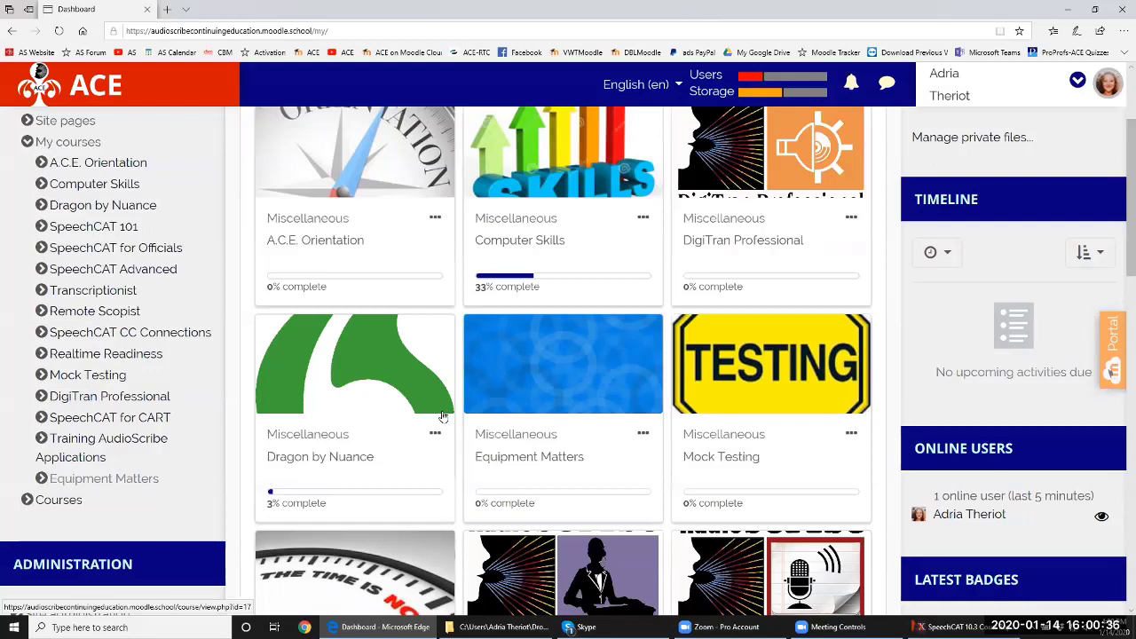
scroll(531, 395, down, 2)
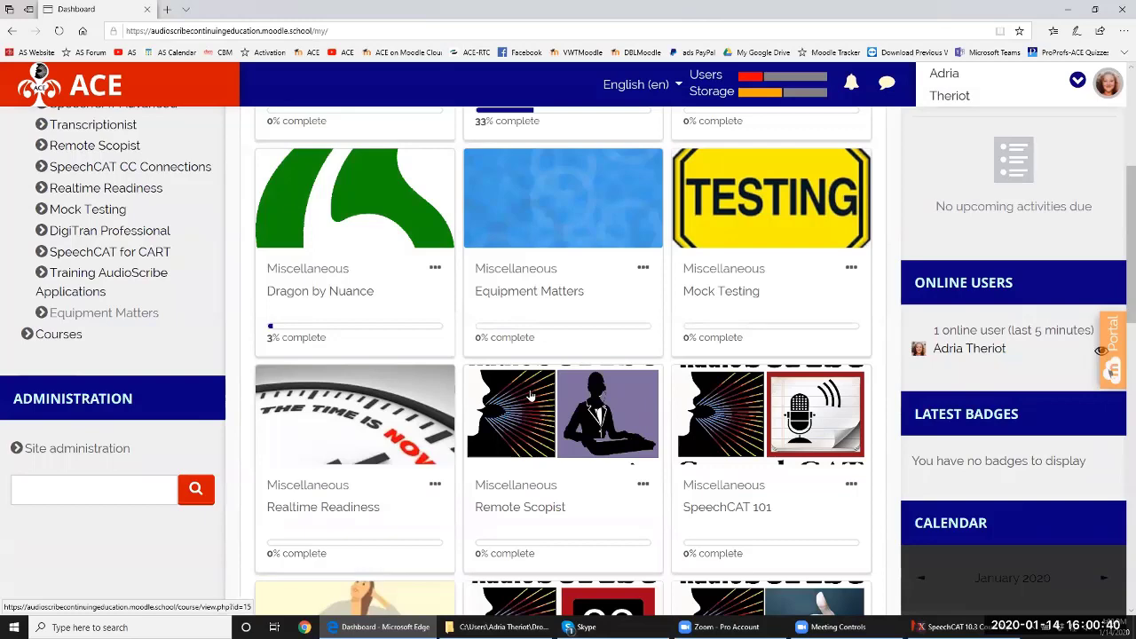
scroll(531, 395, down, 3)
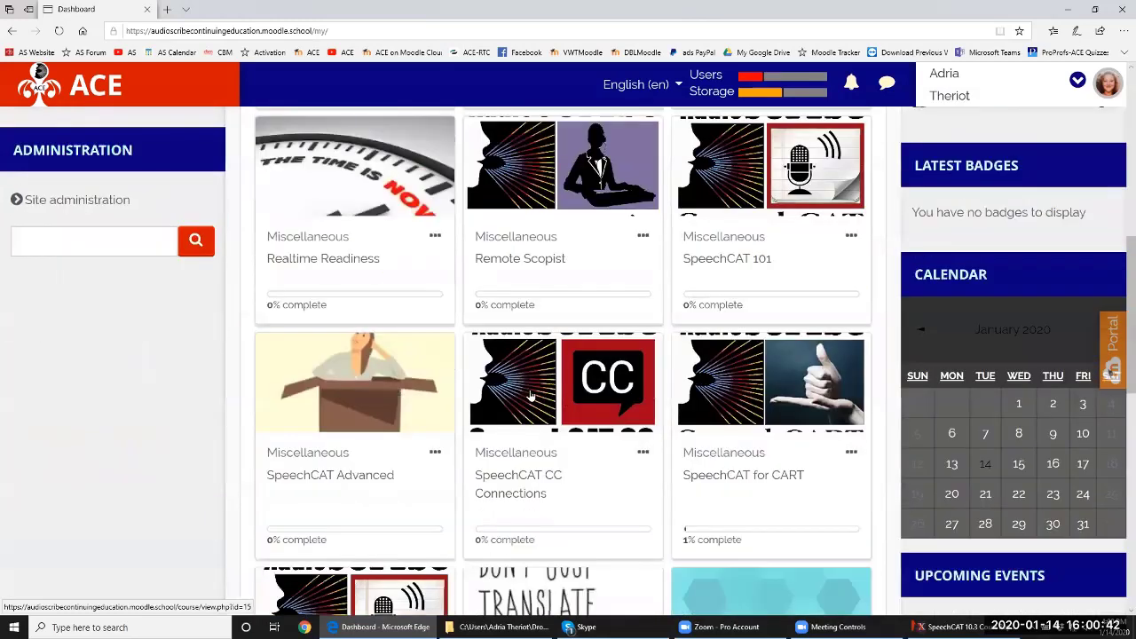
scroll(531, 396, up, 10)
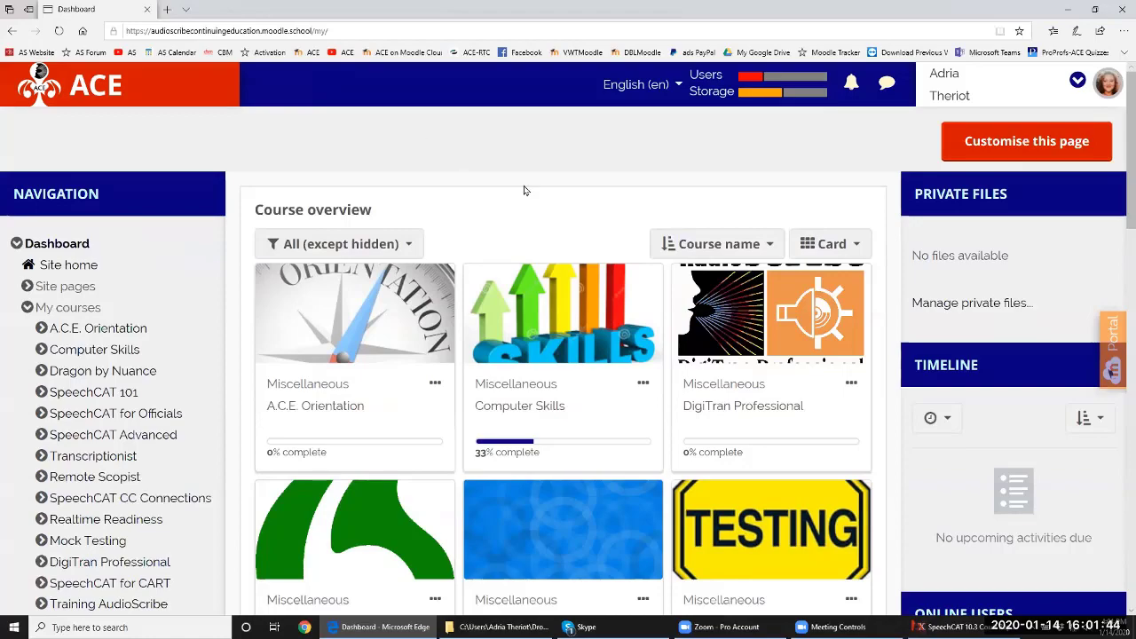
scroll(524, 191, down, 2)
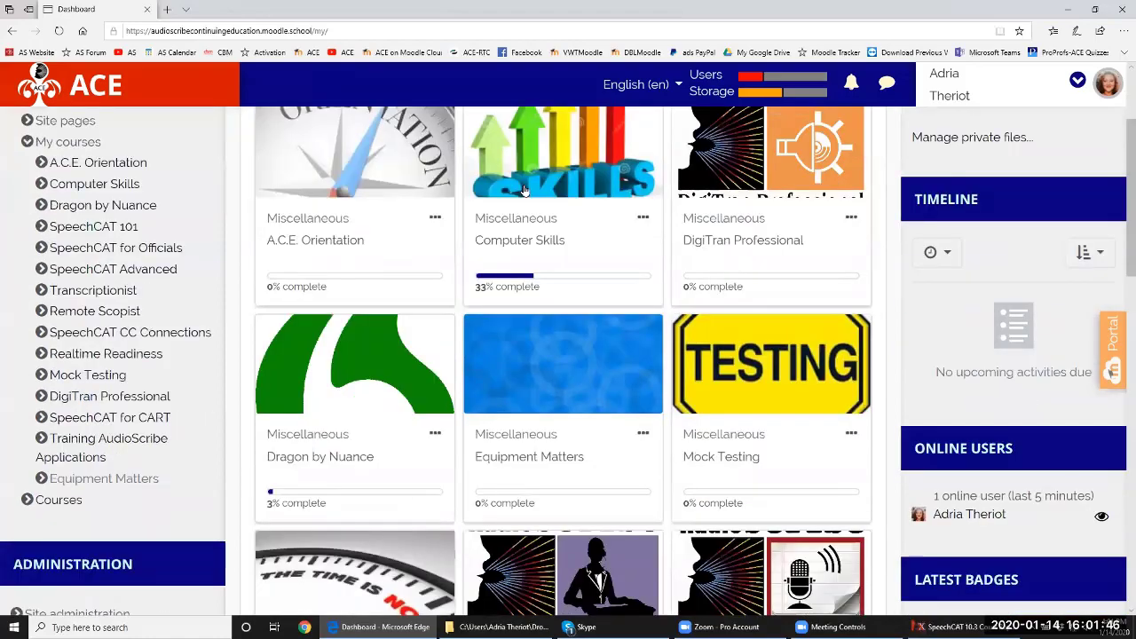
scroll(523, 191, down, 4)
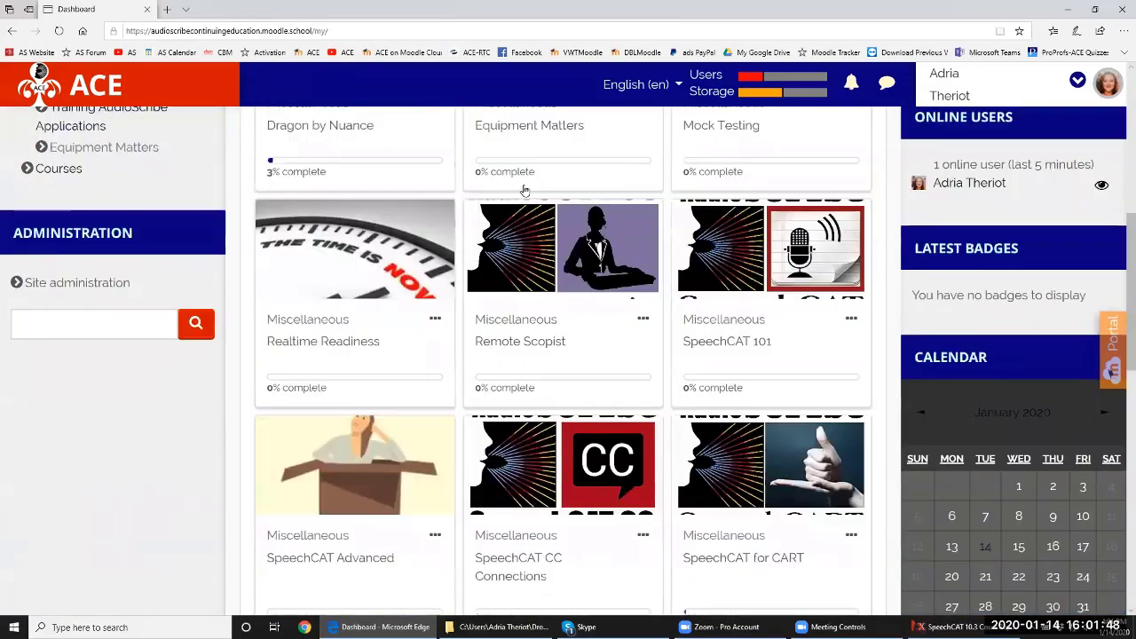
scroll(523, 191, down, 4)
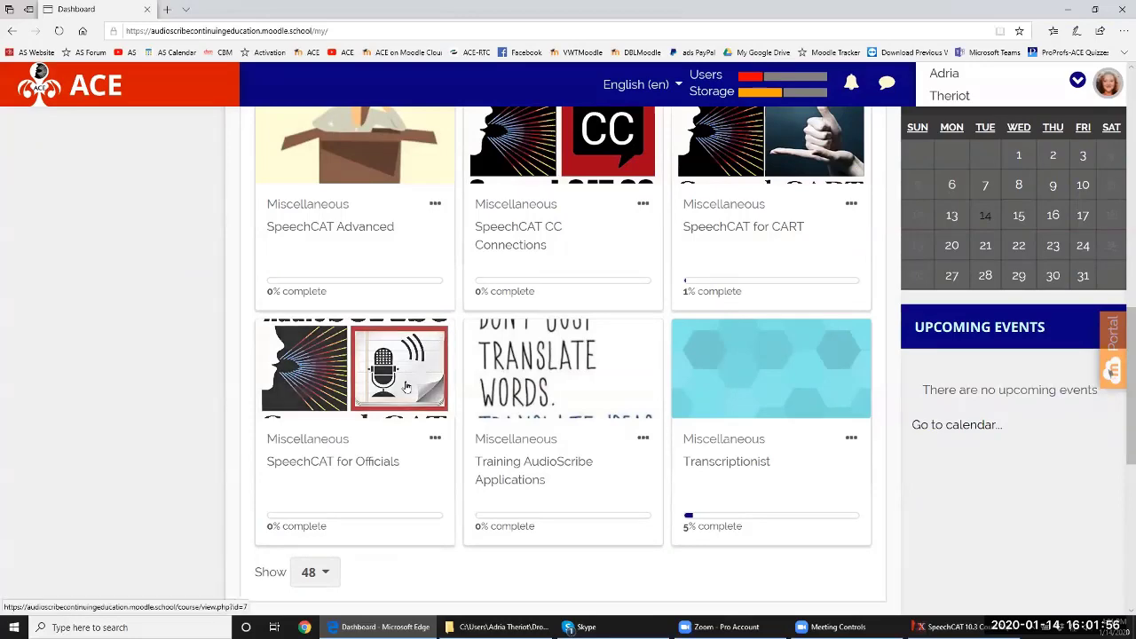
scroll(426, 355, up, 10)
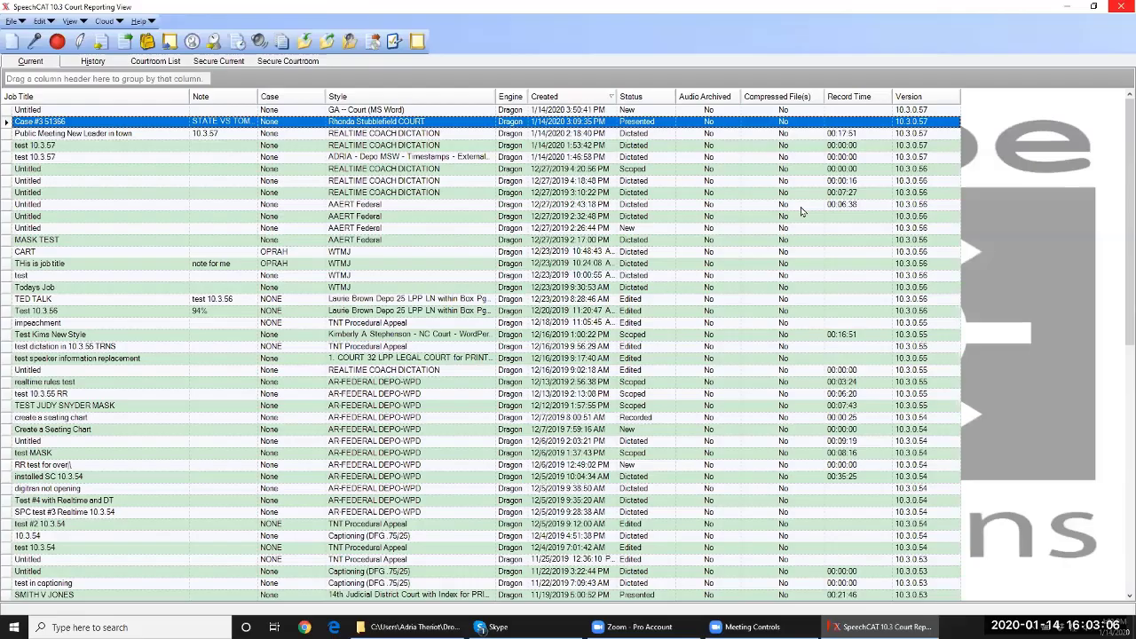
Close the SpeechCAT Court Reporting View to get back to the desktop
click(1068, 9)
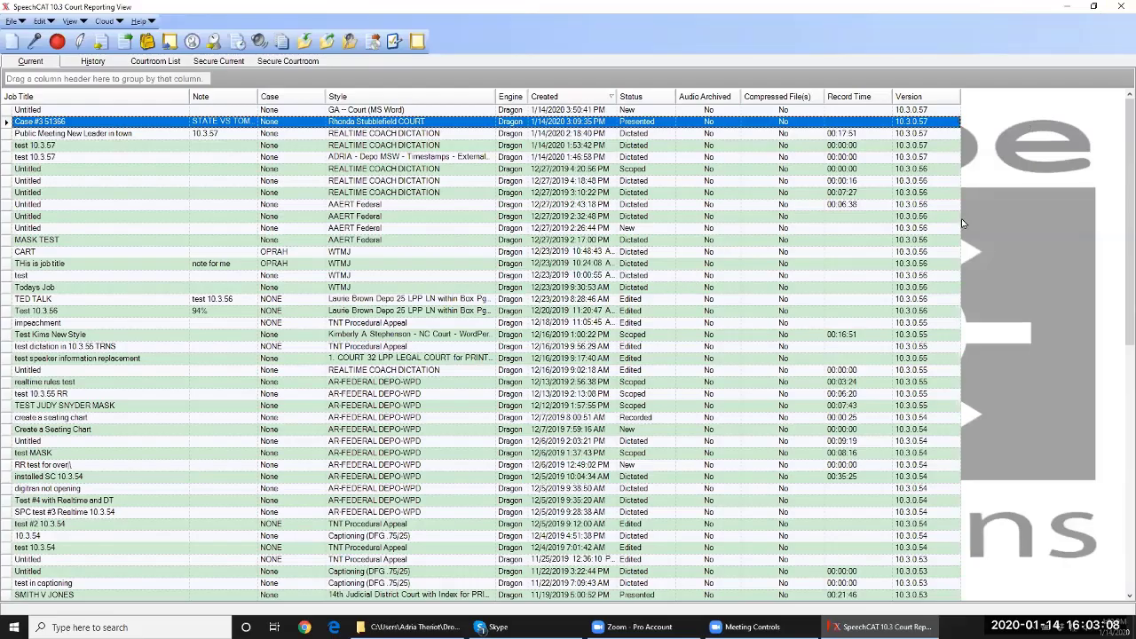
click(1119, 7)
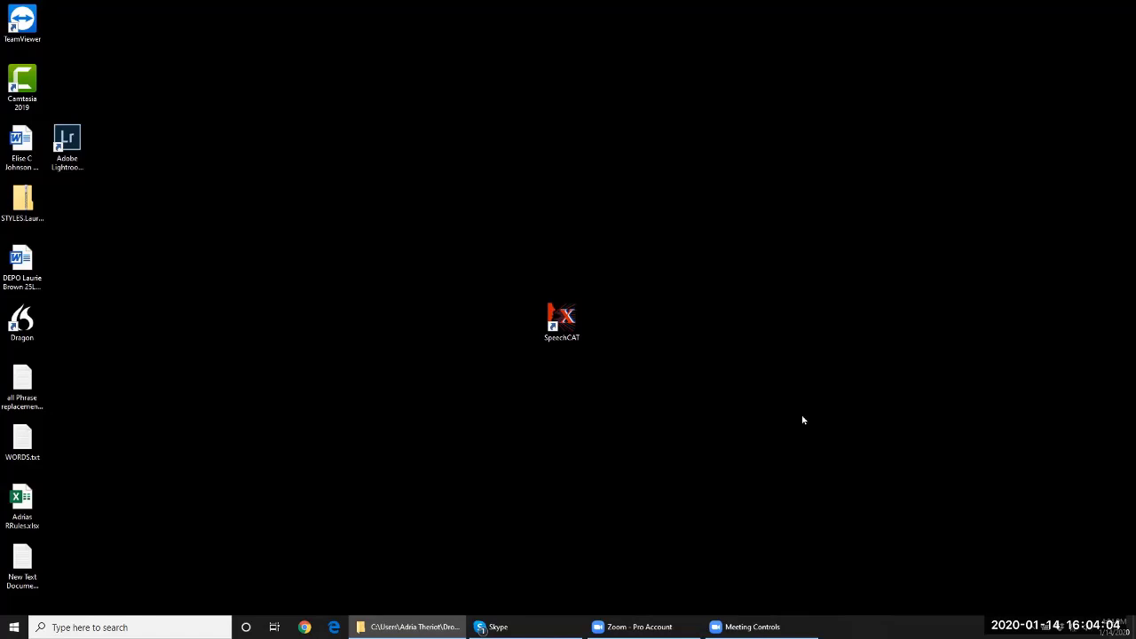
Switch to Microsoft Edge, search the web for "amazon" and open the official Amazon.com site
click(333, 627)
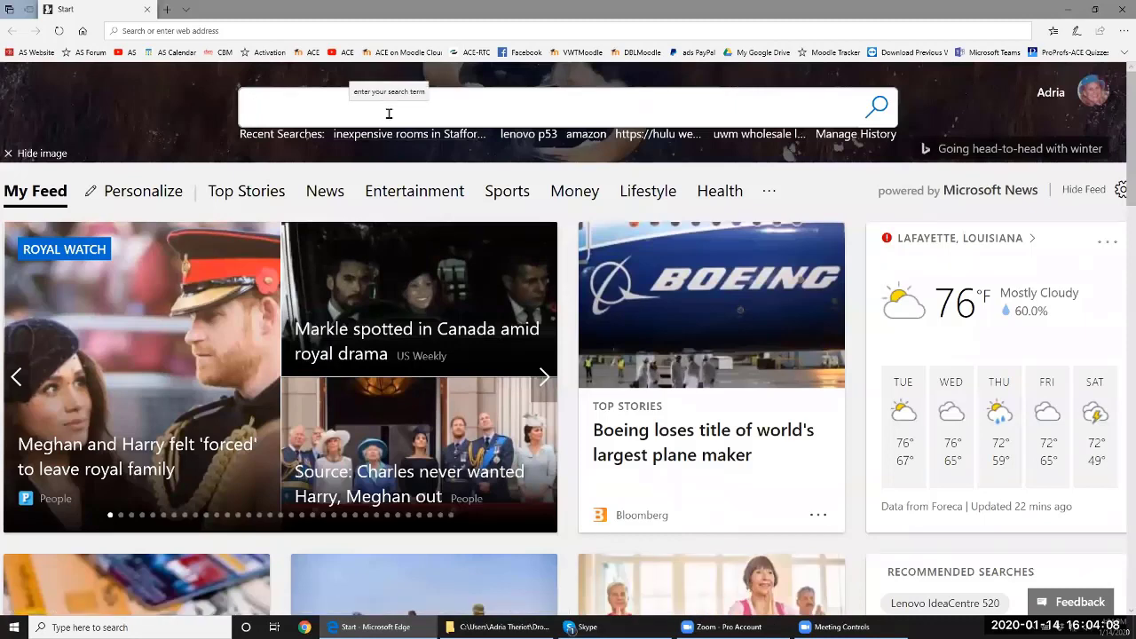
click(389, 114)
text(amazon)
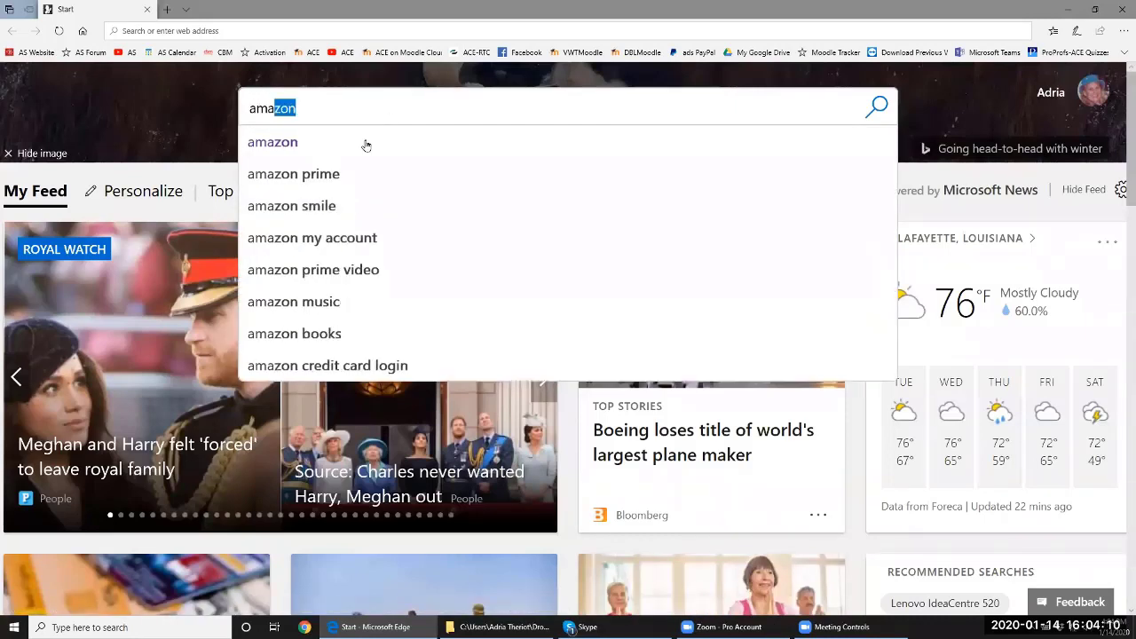
click(334, 147)
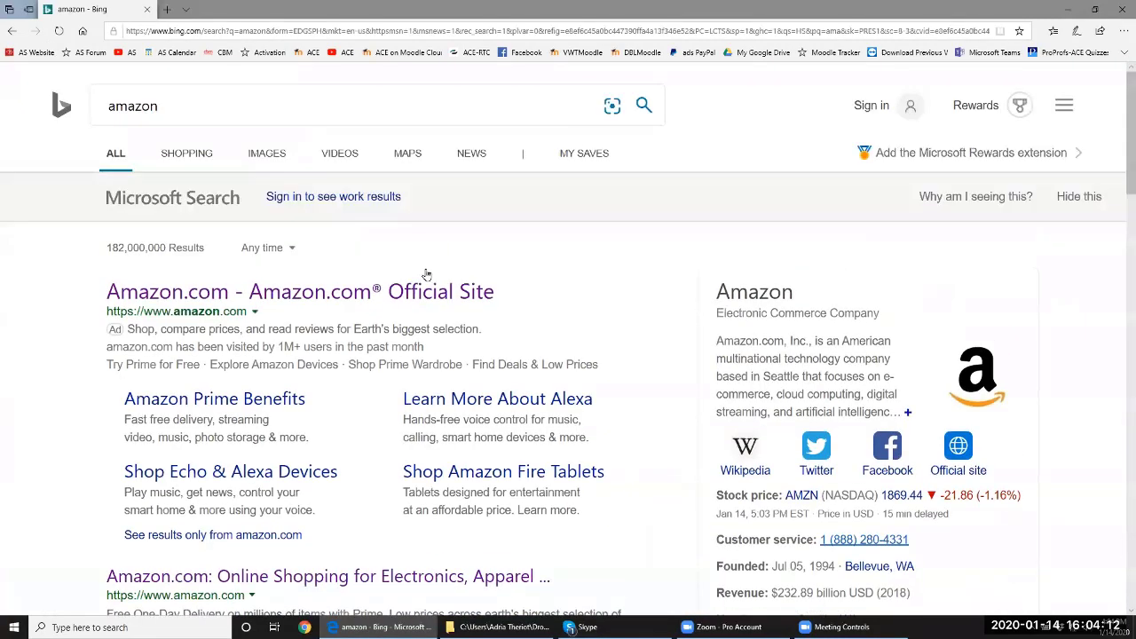
click(391, 297)
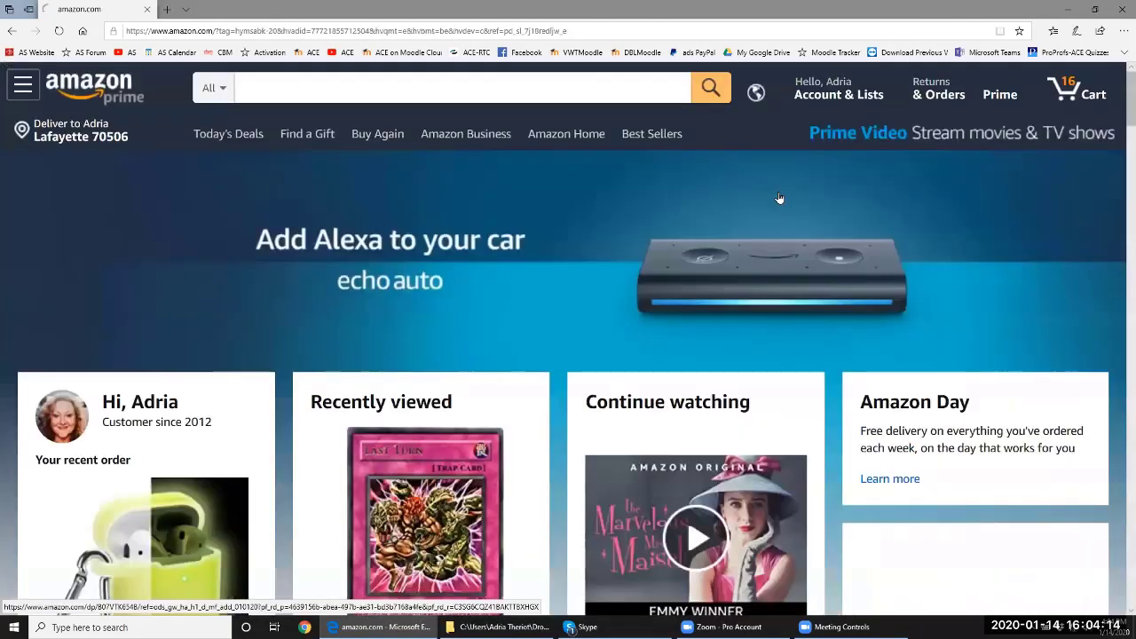
Search Amazon for "infinity usb-2 foot pedal" and look over the Infinity USB foot pedal results
click(583, 95)
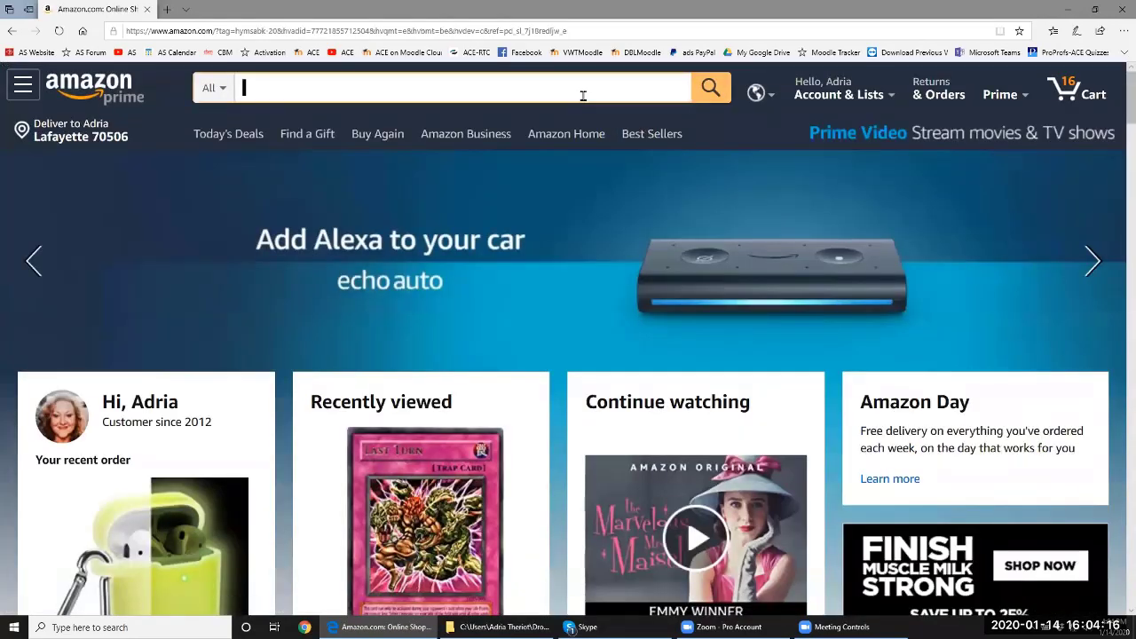
text(inf)
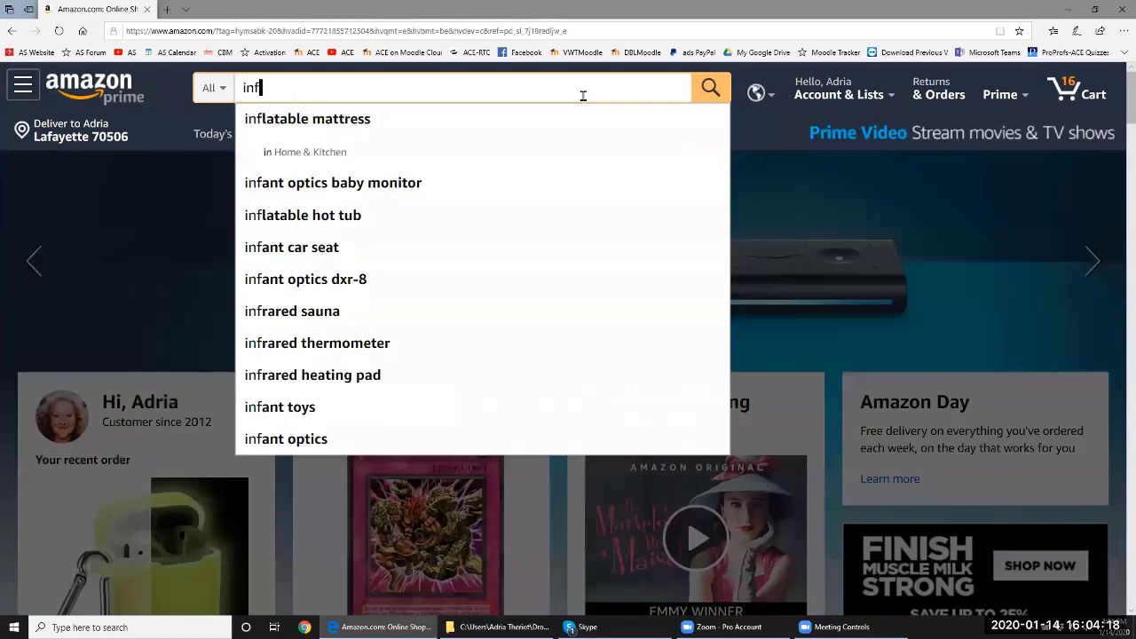
text(inity)
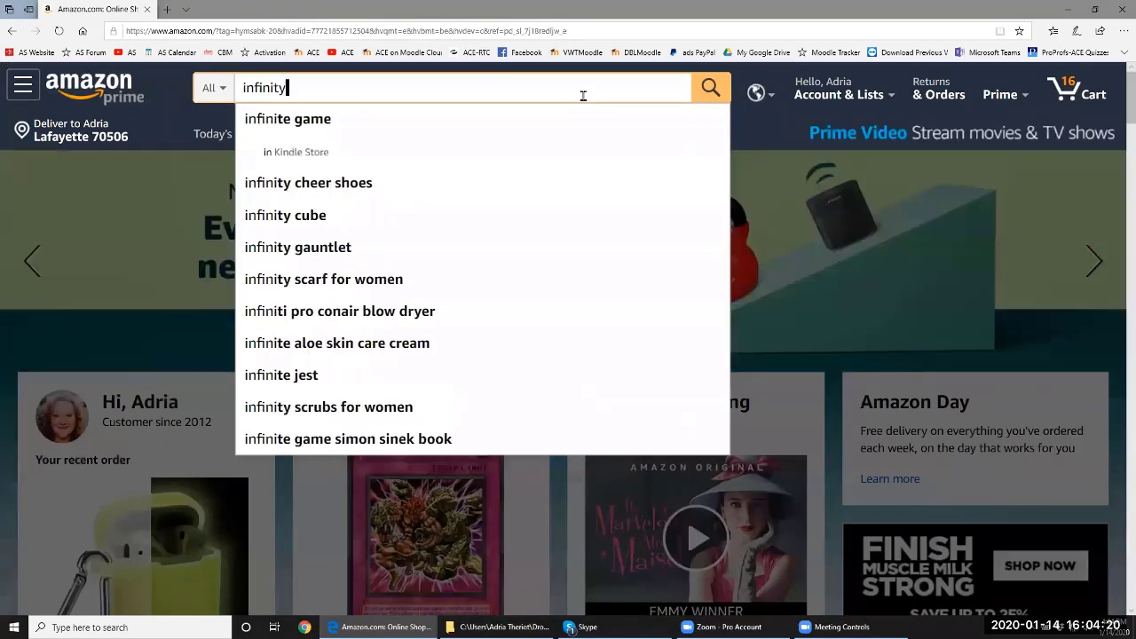
text( usb)
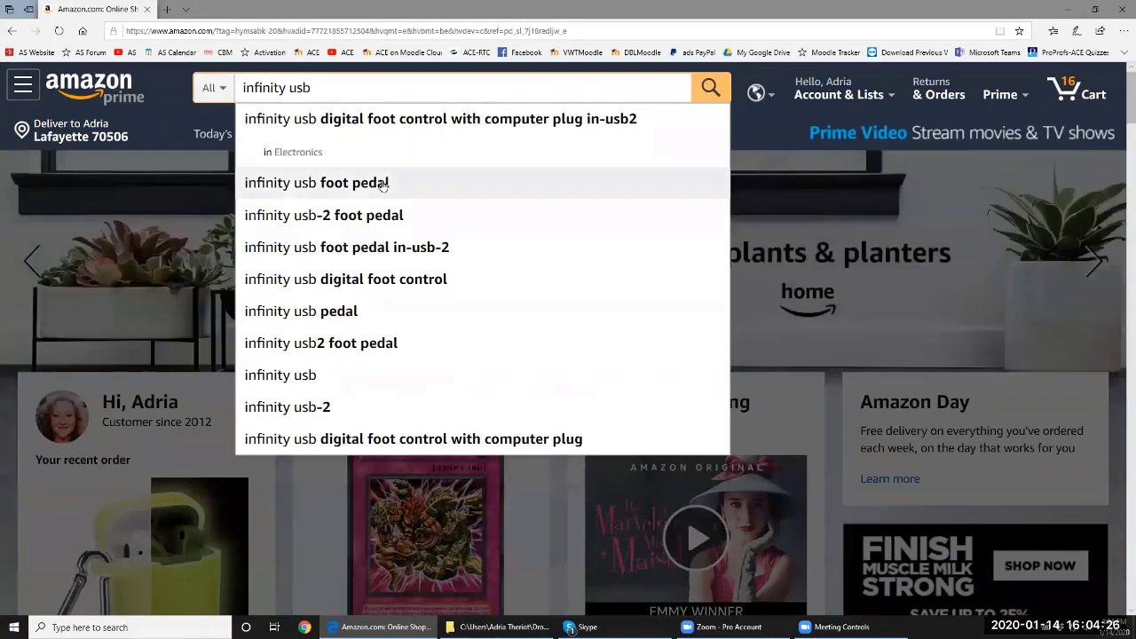
click(386, 219)
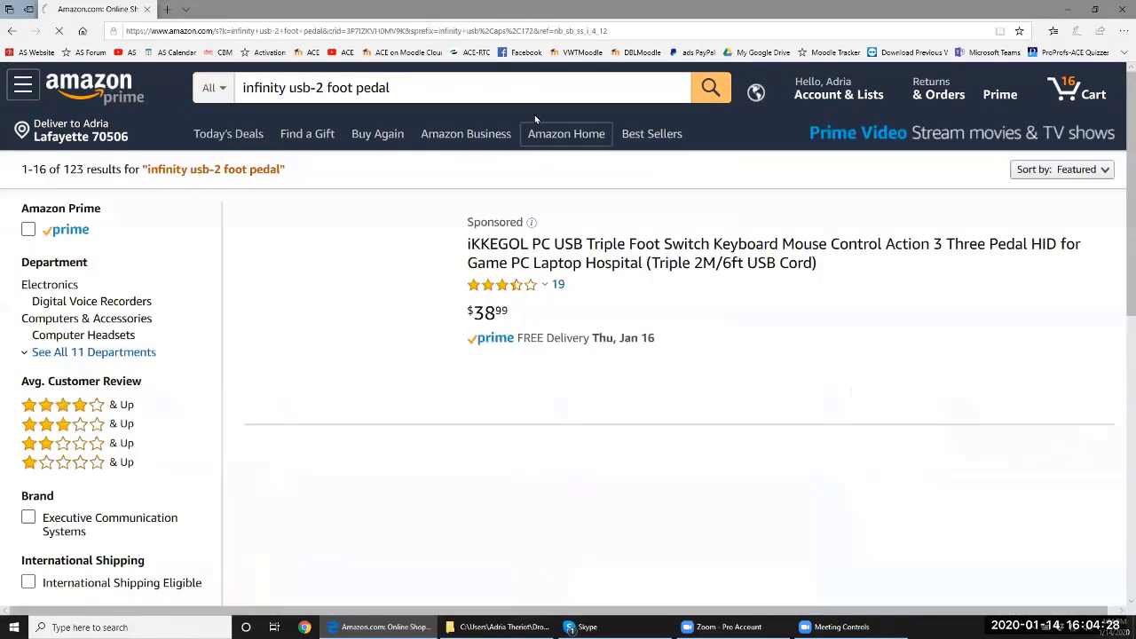
scroll(514, 380, down, 7)
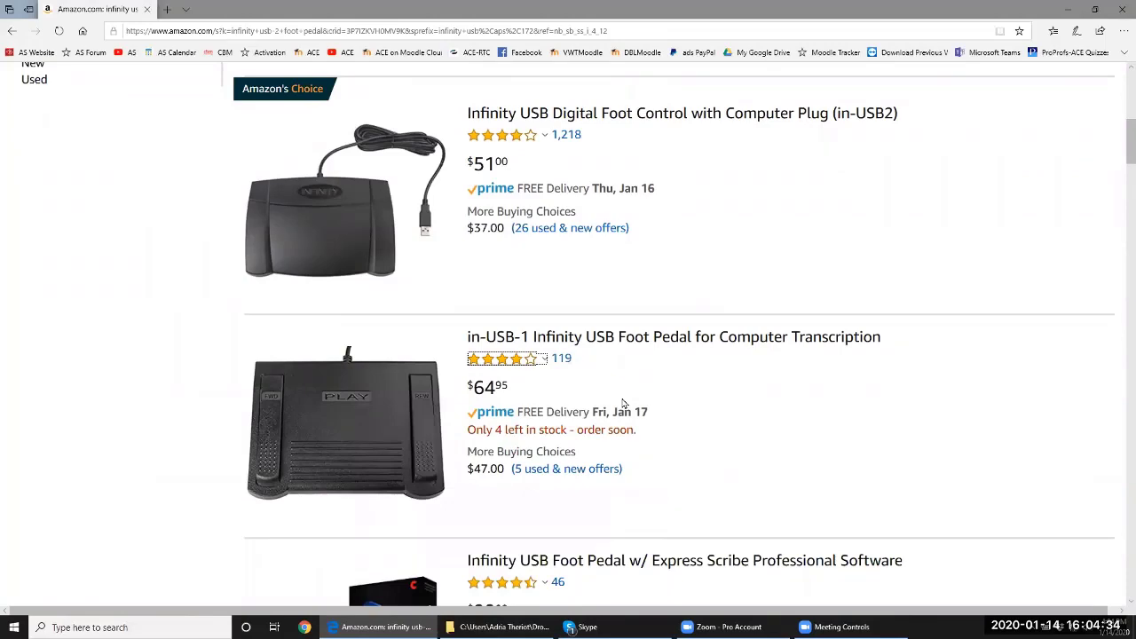
scroll(623, 404, down, 1)
scroll(623, 403, up, 1)
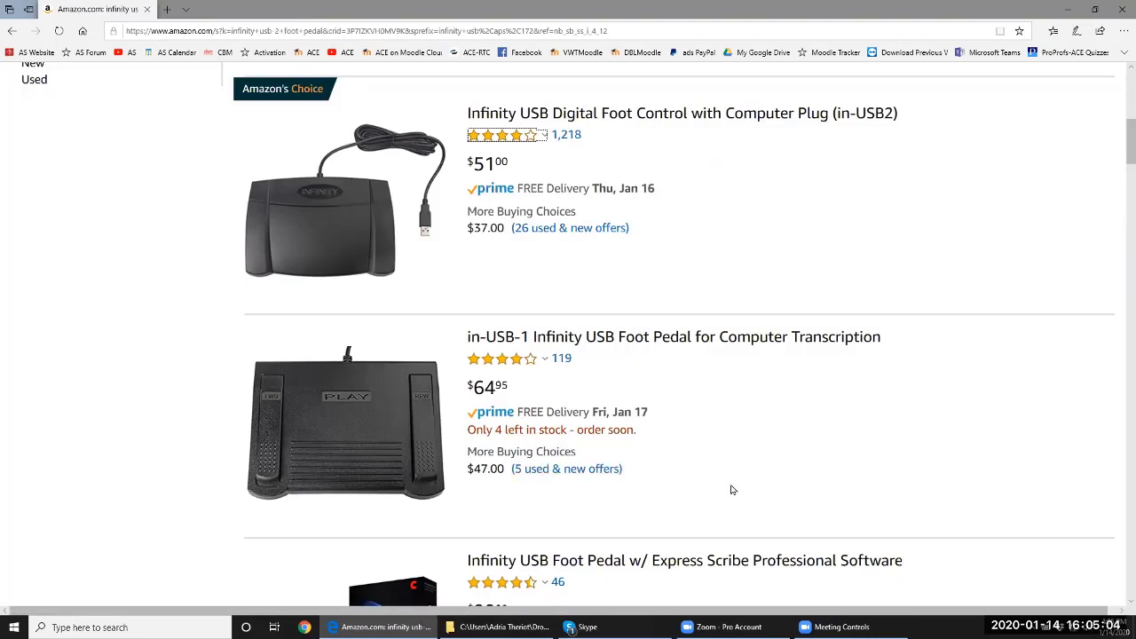
Minimize the browser, launch SpeechCAT, and start acquiring files for the job "Public Meeting New Leader in town"
click(1068, 10)
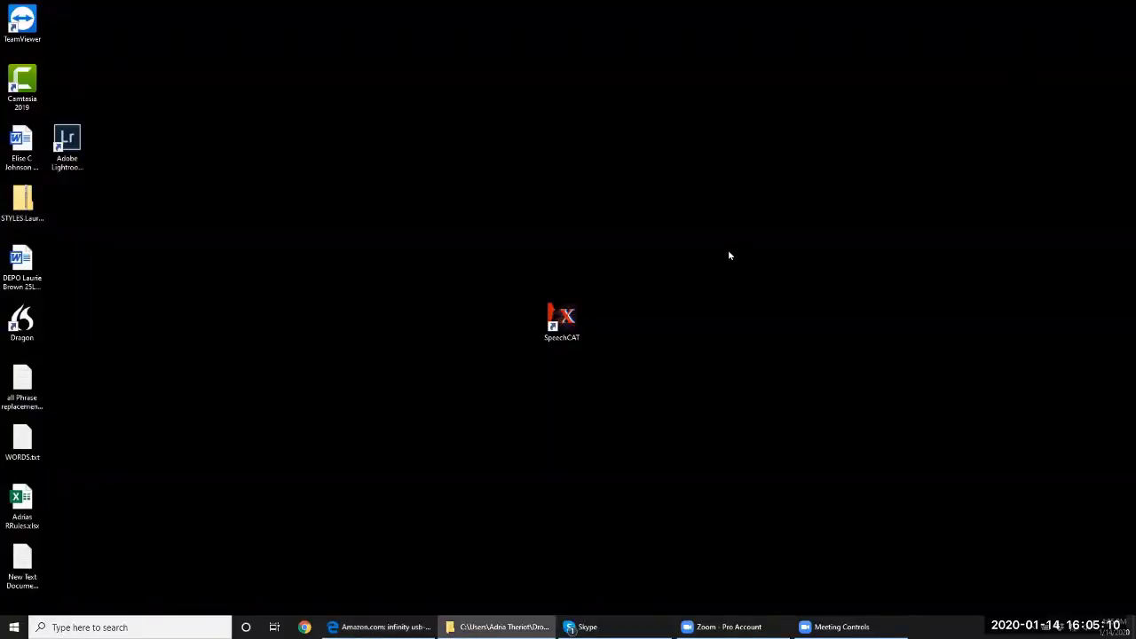
double_click(573, 328)
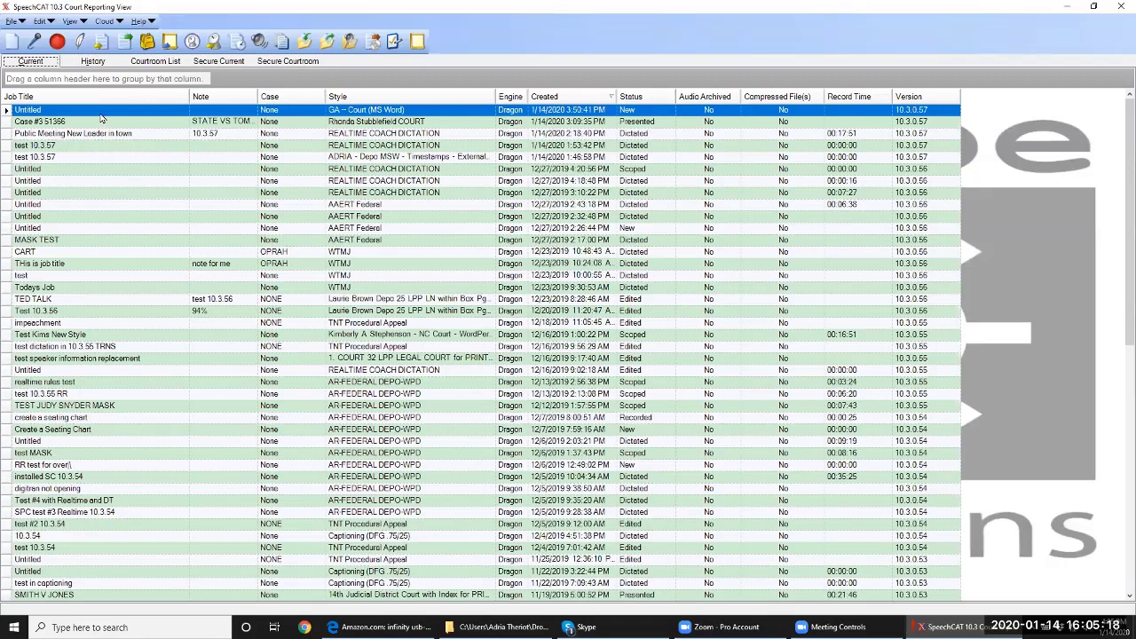
click(6, 121)
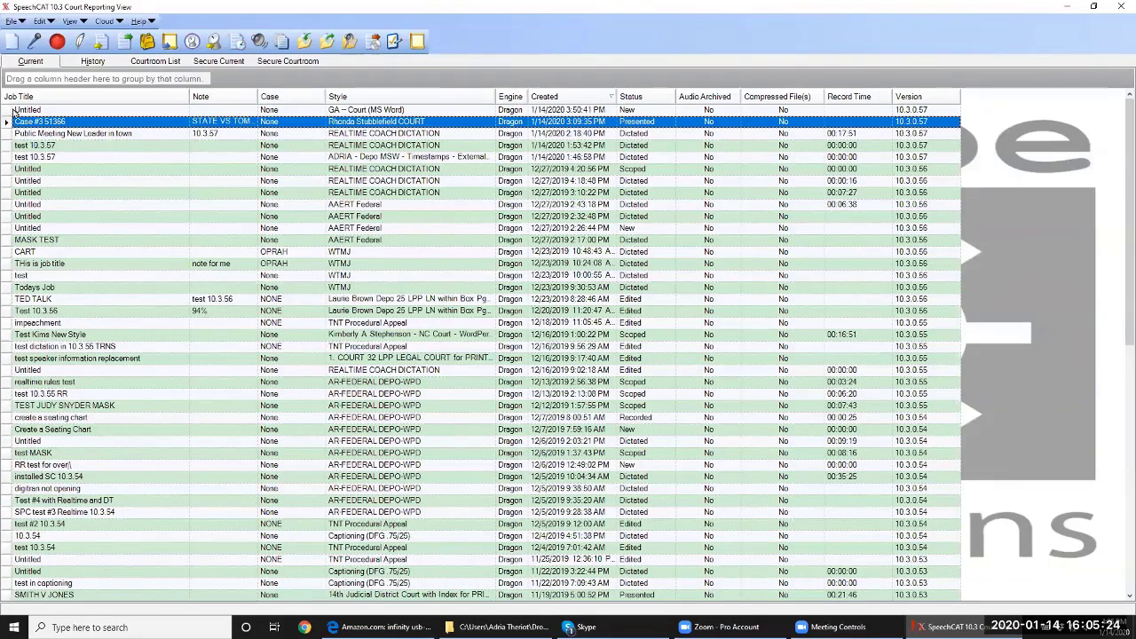
click(13, 133)
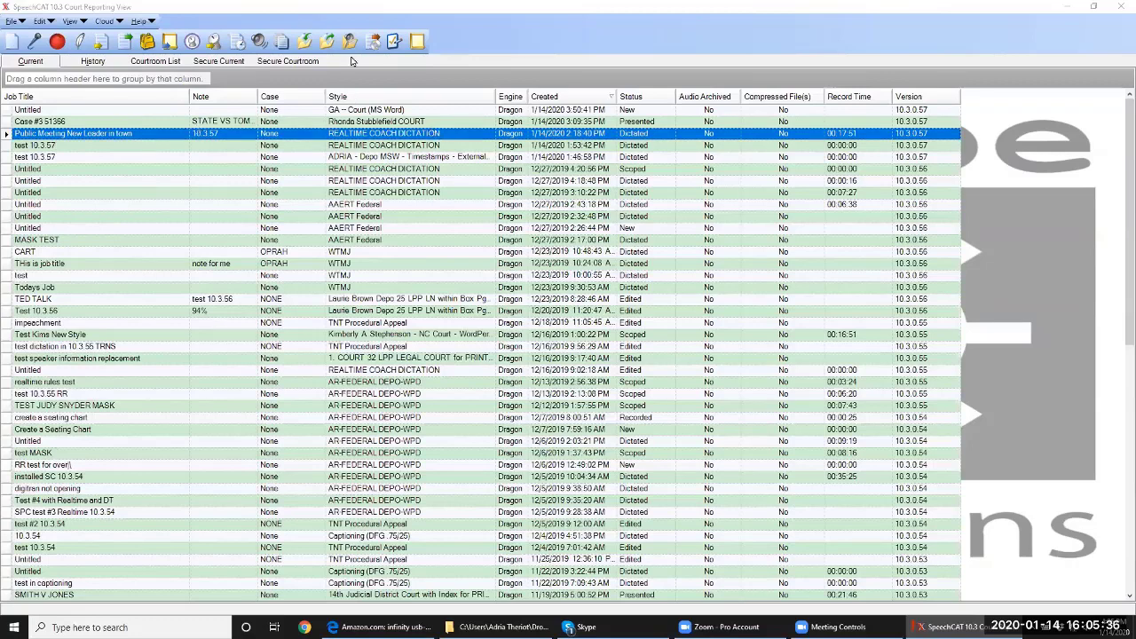
click(307, 42)
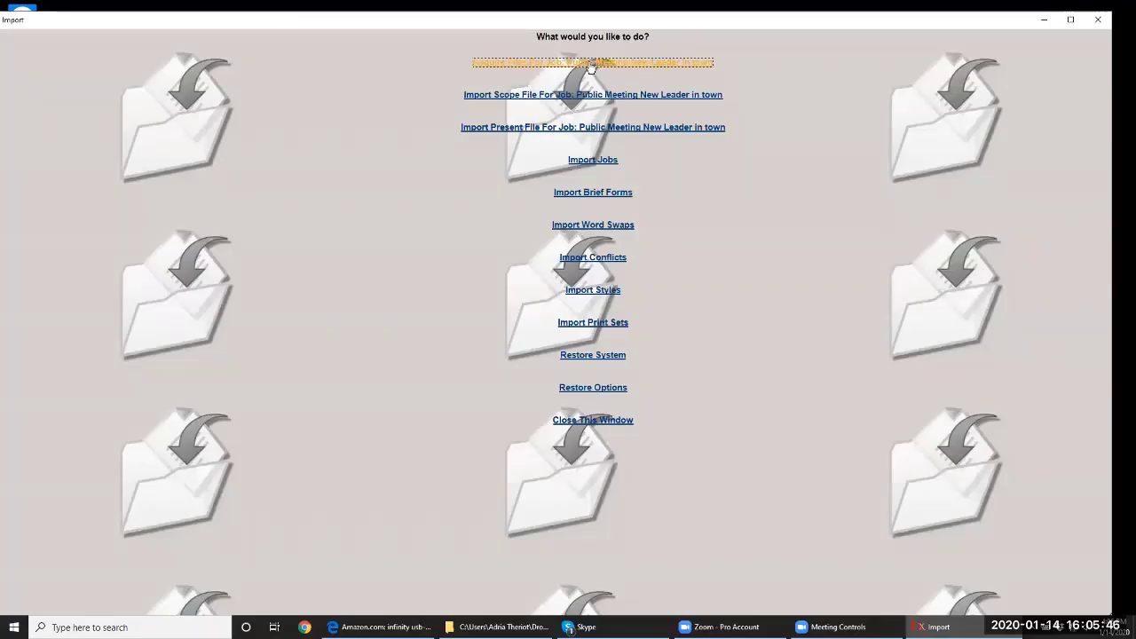
click(591, 64)
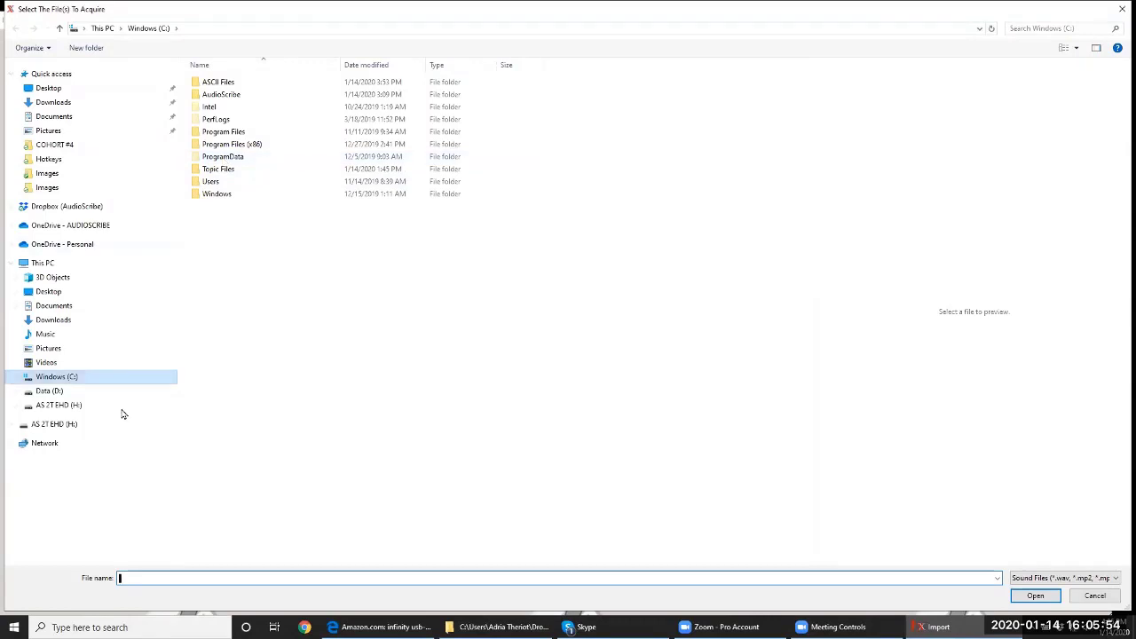
Browse Dropbox (AudioScribe) to the Aching Back (3 speeds) folder inside Audioscribe > Dictation Audio > Audio to Share
click(81, 226)
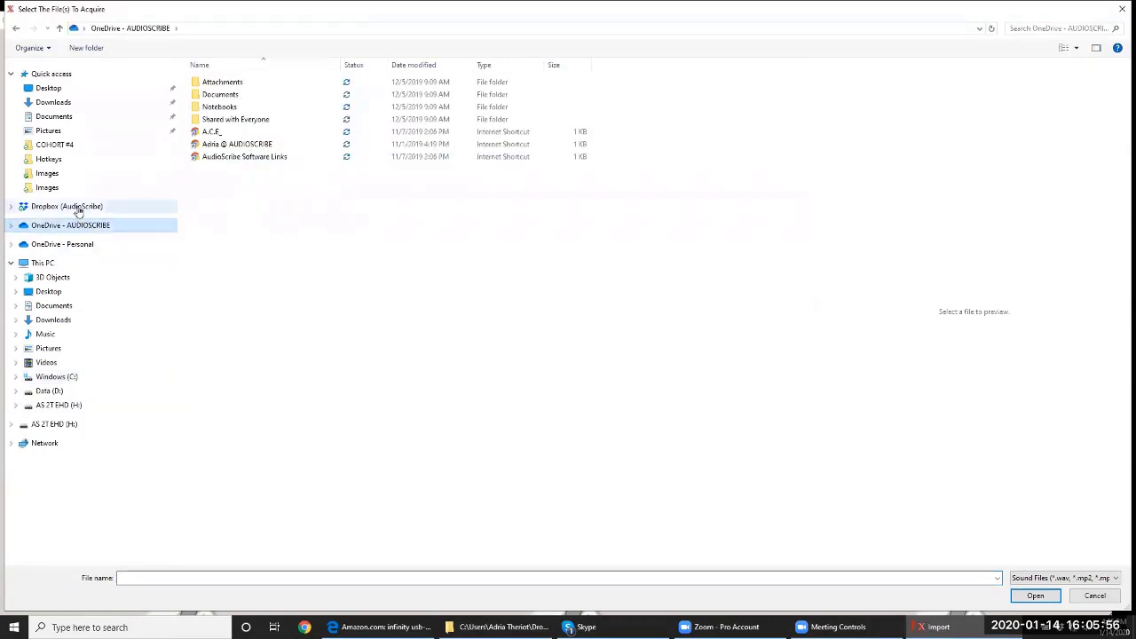
click(76, 208)
double_click(253, 131)
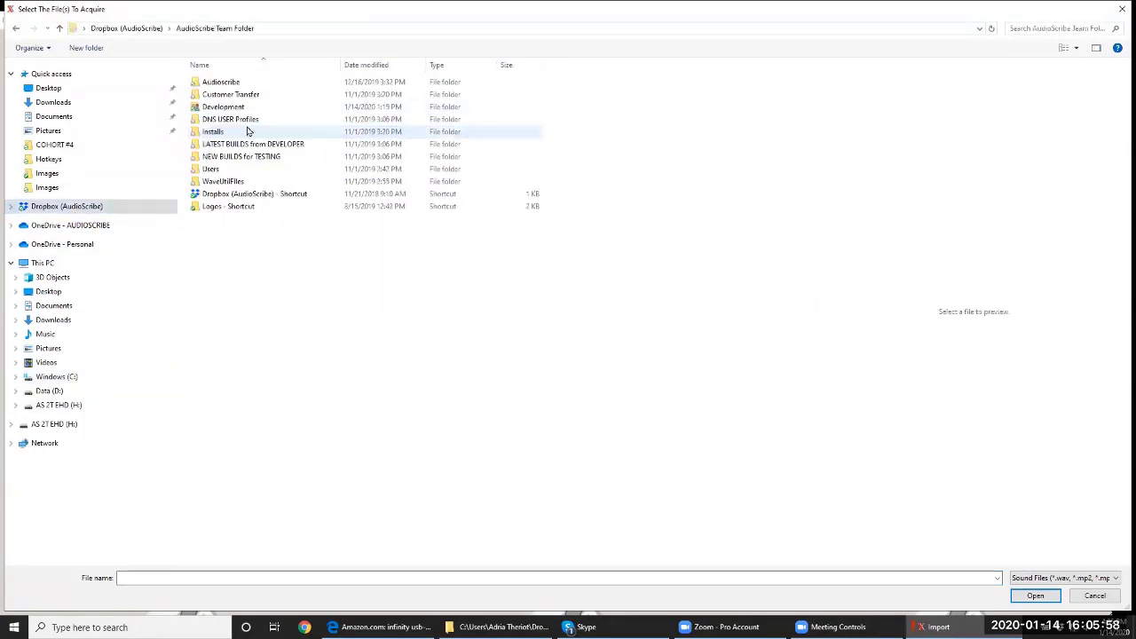
double_click(217, 82)
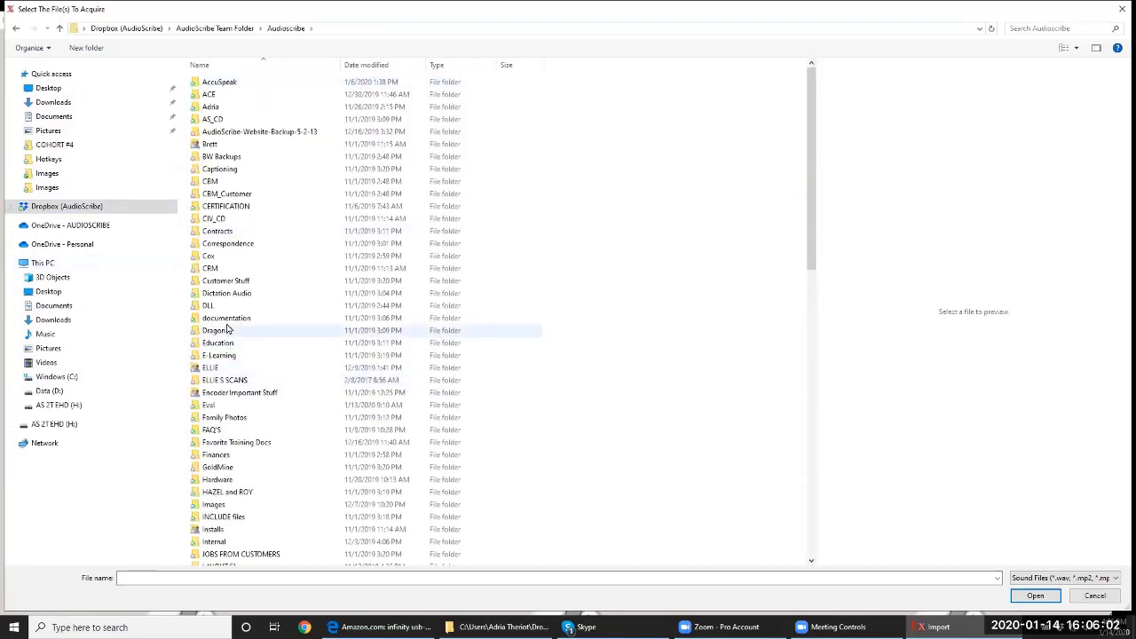
click(226, 296)
double_click(225, 296)
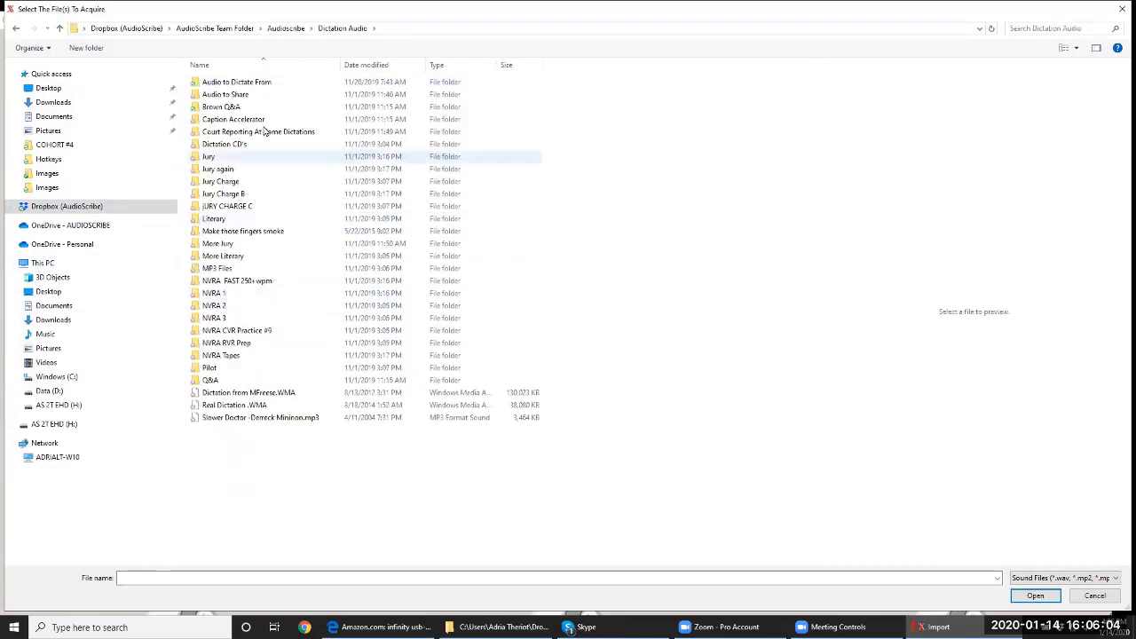
double_click(246, 95)
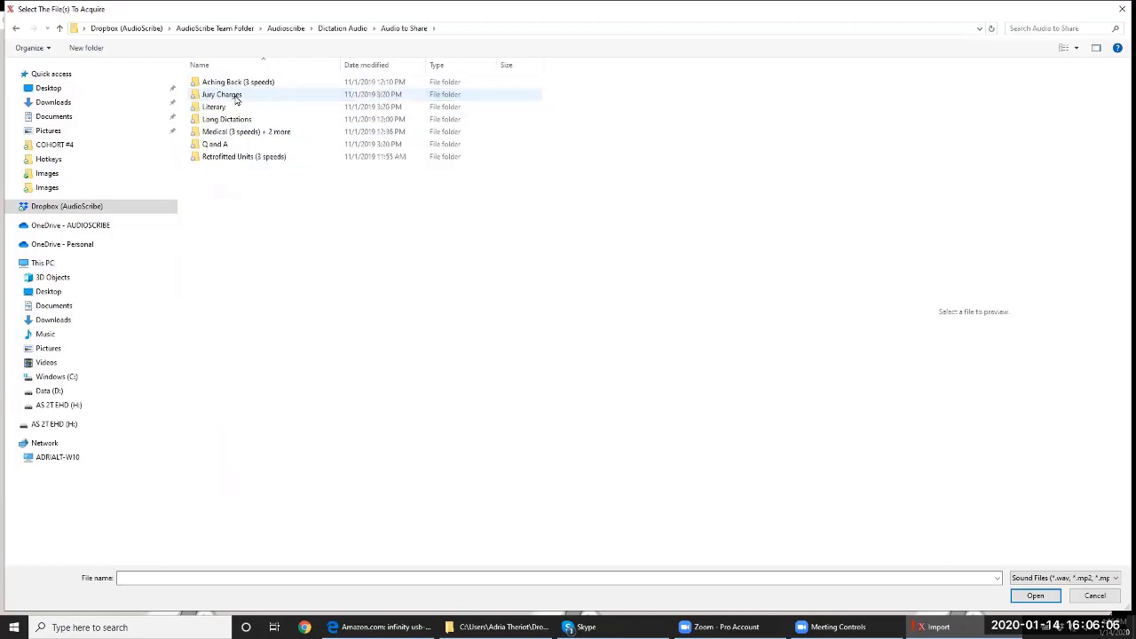
double_click(235, 83)
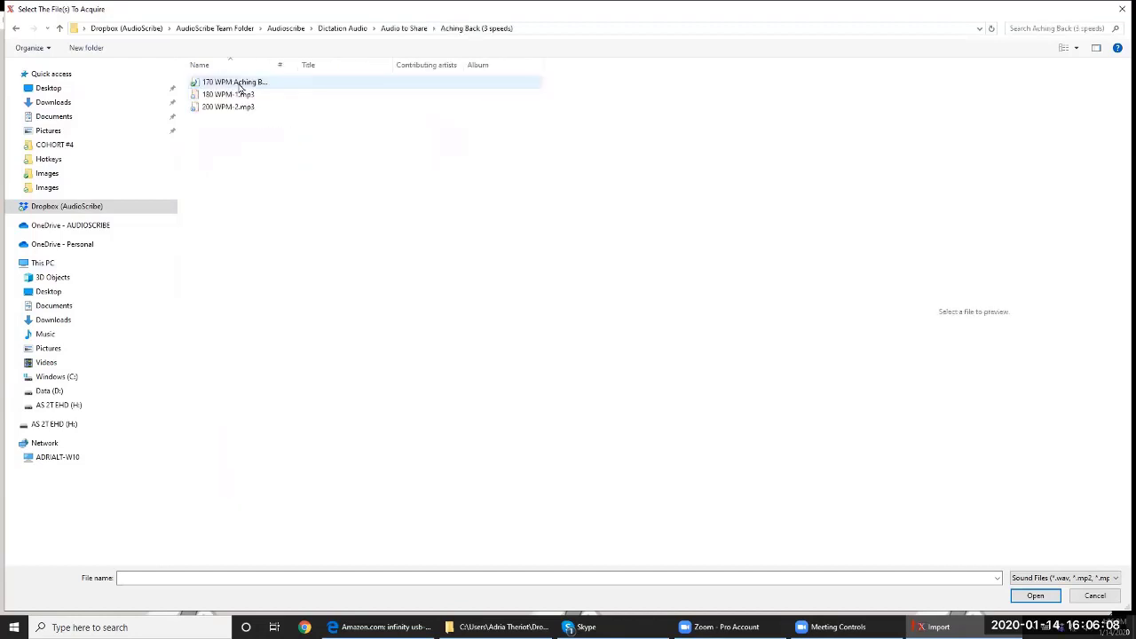
Acquire "170 WPM Aching Back LONG.mp3", "180 WPM-1.mp3" and "200 WPM-2.mp3" into the job, and close the Import window
click(240, 83)
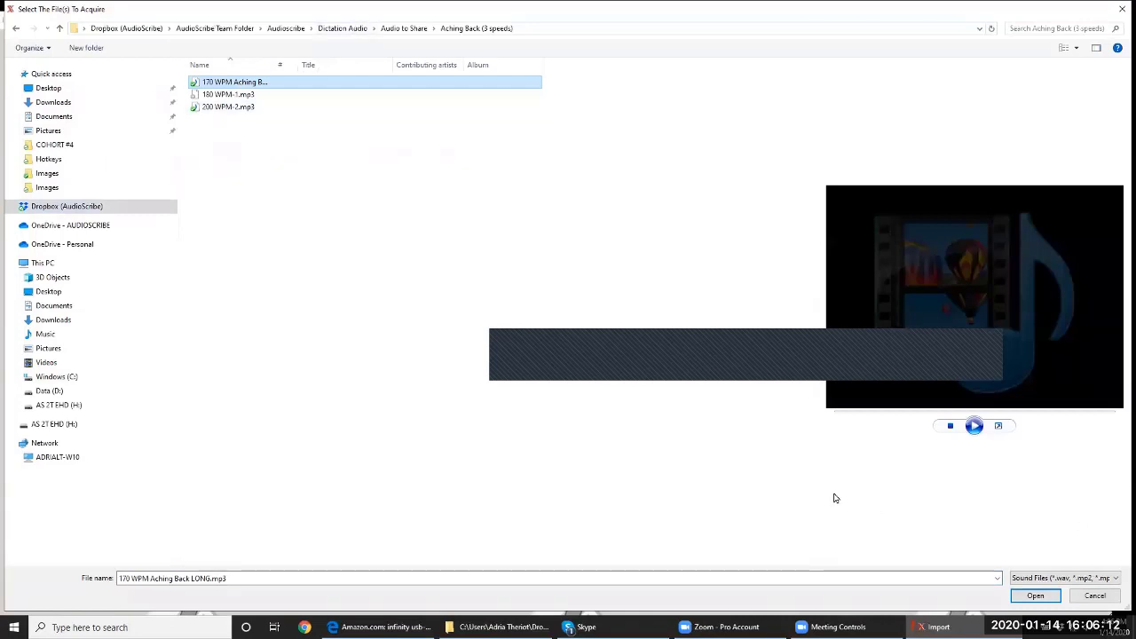
shift+click(231, 108)
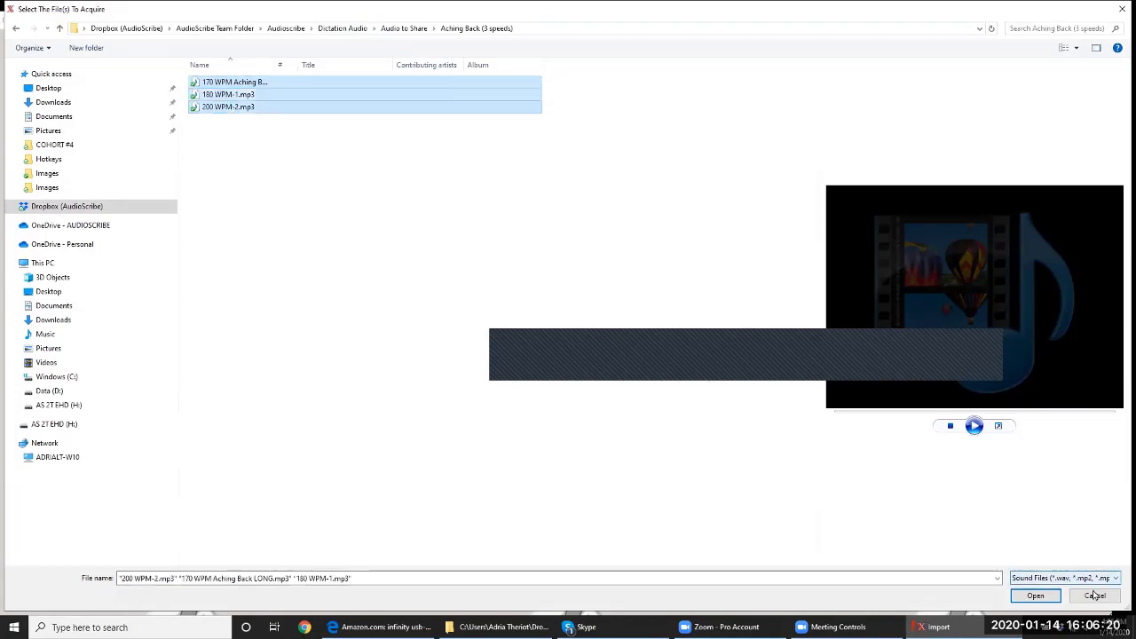
click(1049, 597)
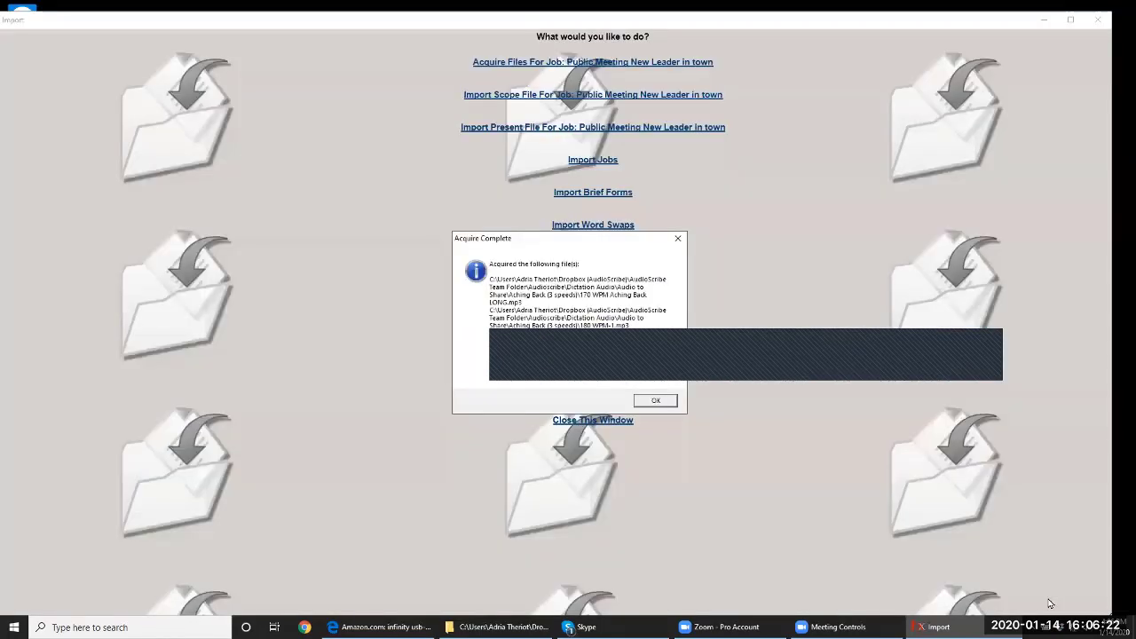
click(652, 401)
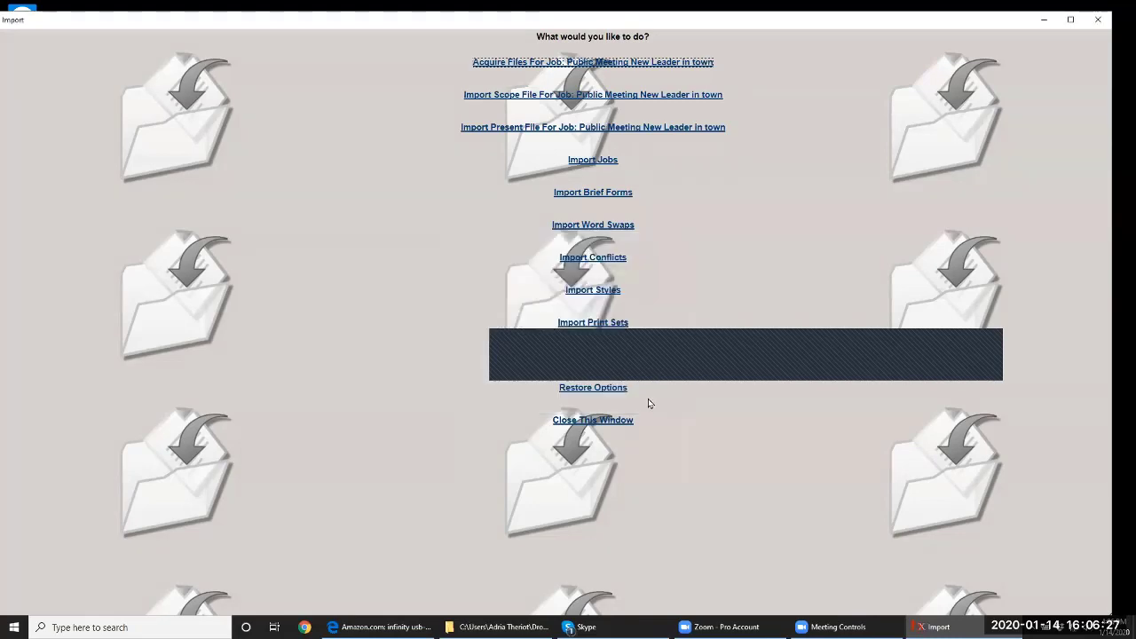
click(594, 420)
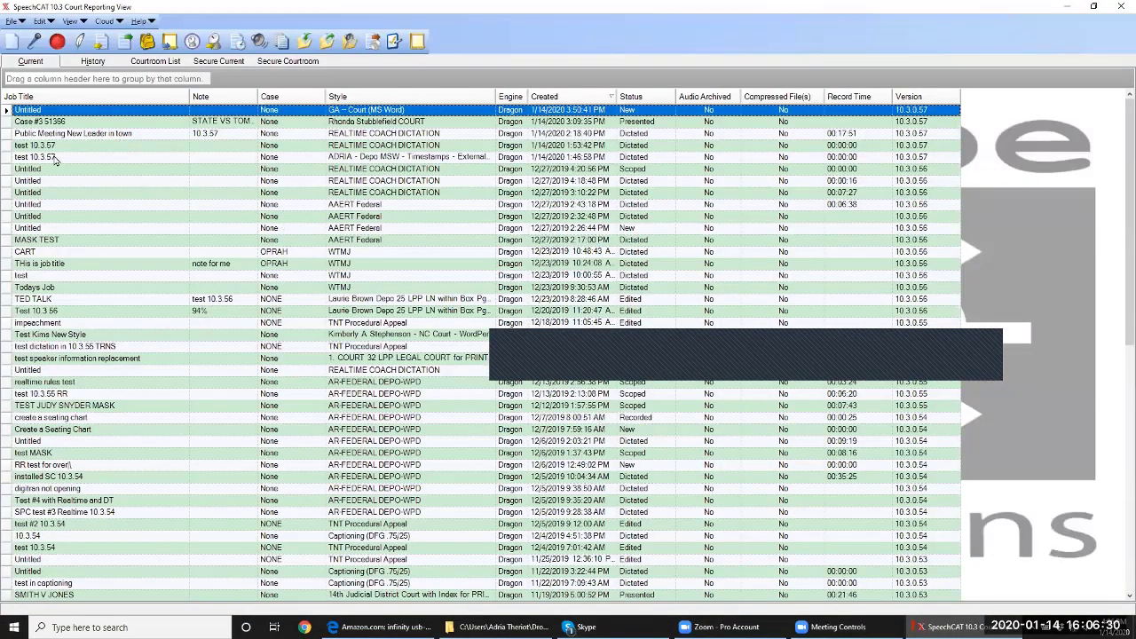
Show the files of the job "Public Meeting New Leader in town", check its sound files list, and close the view
click(9, 134)
click(70, 20)
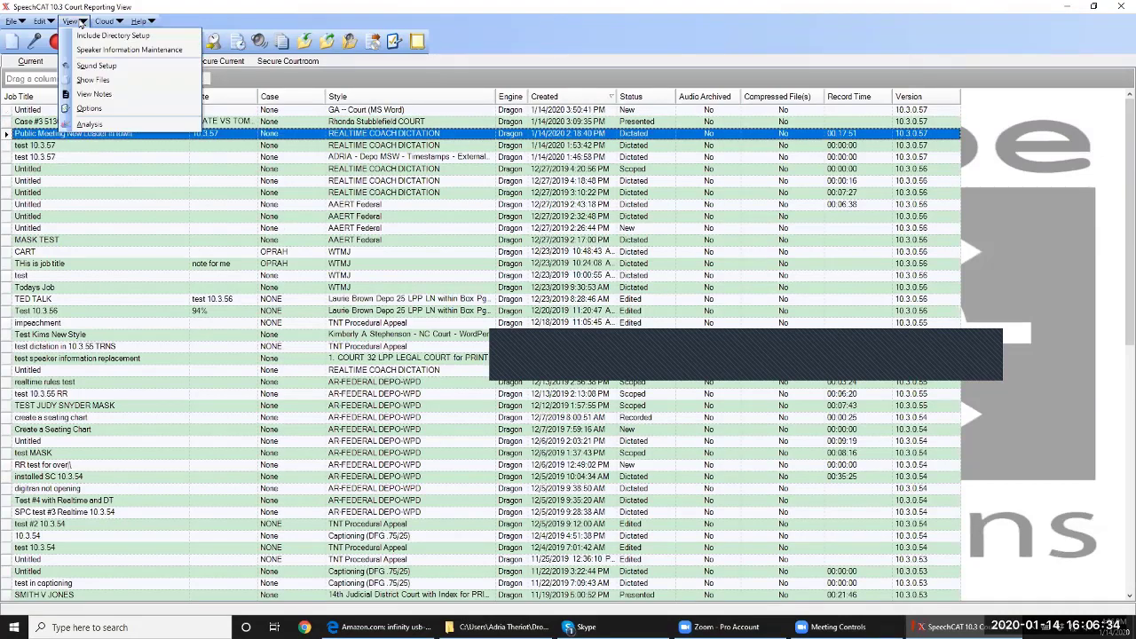
click(92, 79)
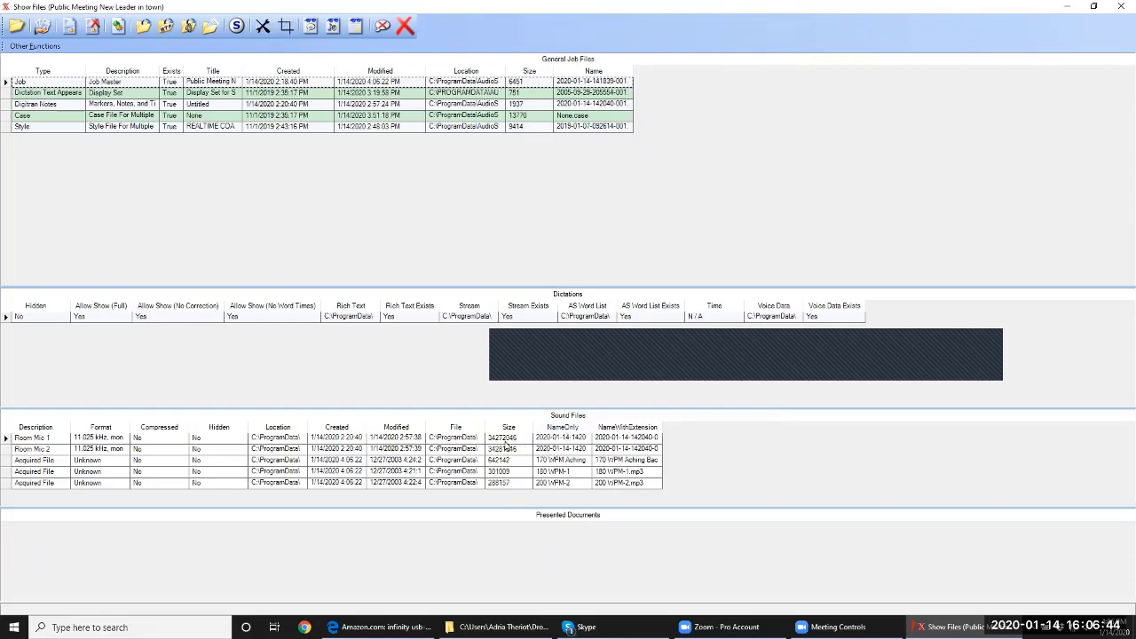
click(1120, 7)
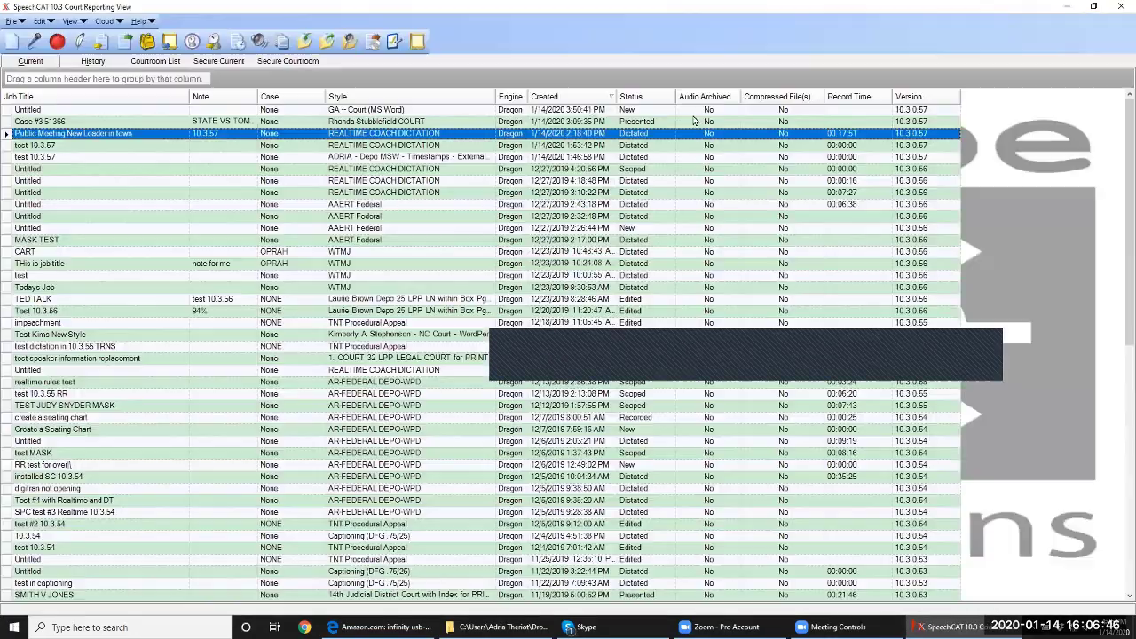
Open the job "Public Meeting New Leader in town" for scoping and play audio channel 1
click(102, 41)
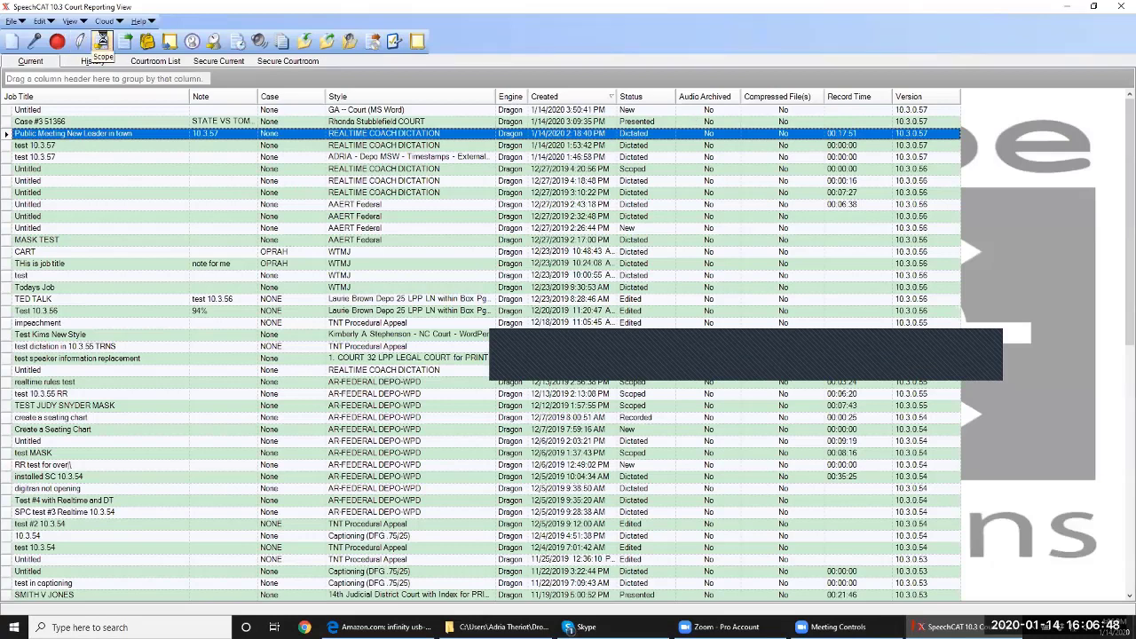
click(545, 323)
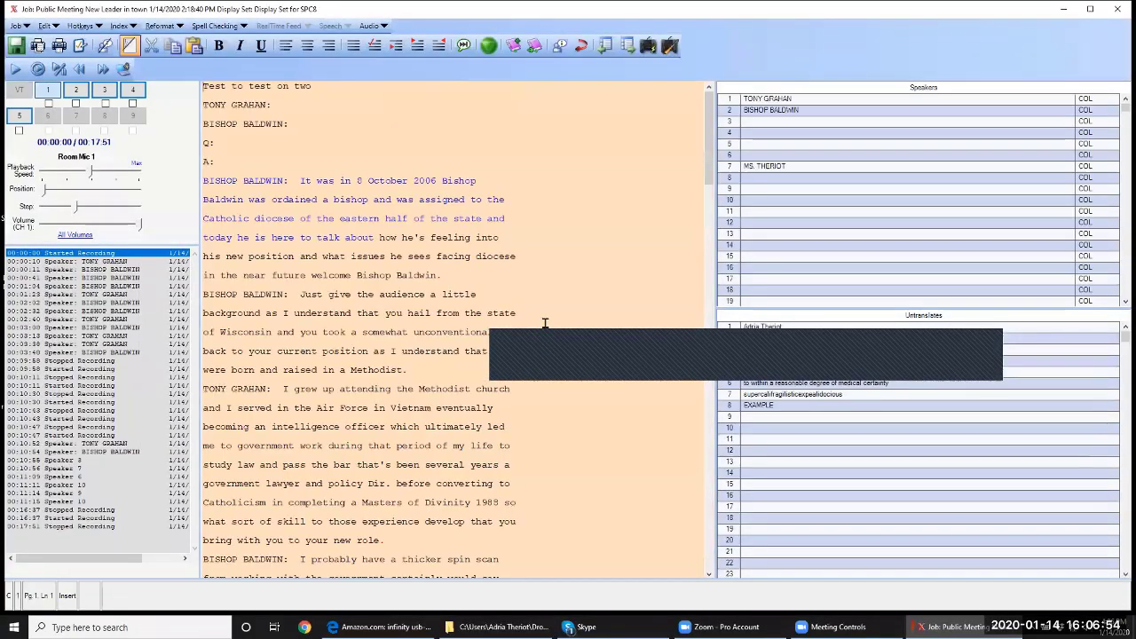
click(58, 92)
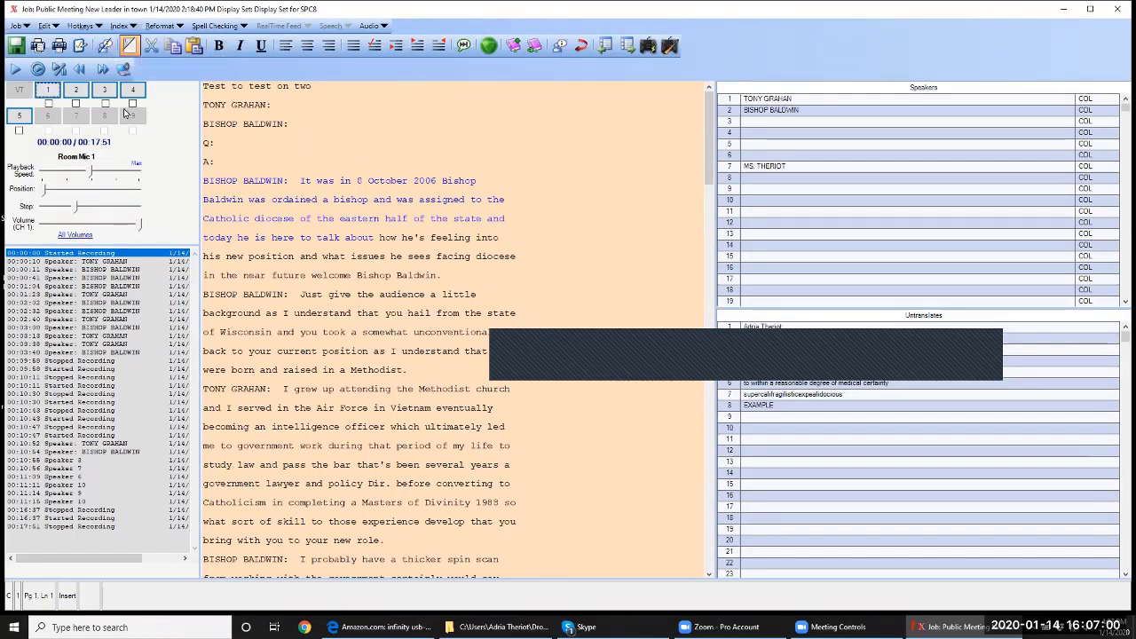
click(15, 71)
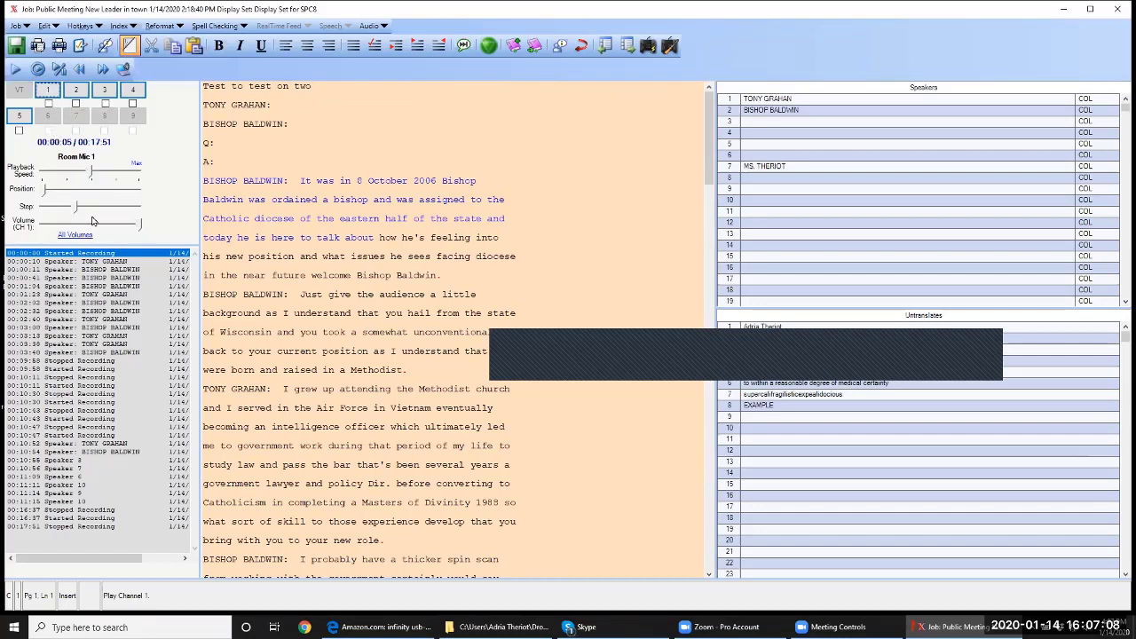
Skip forward through the channel 1 audio, and sample the same spot on channels 2 and 3
click(73, 191)
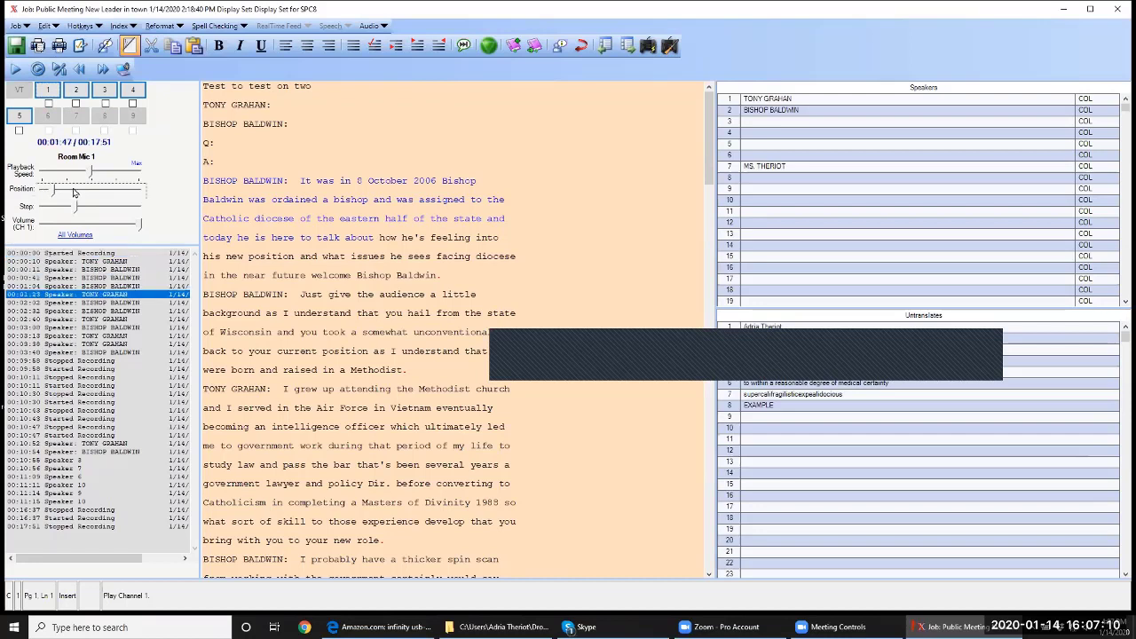
click(74, 192)
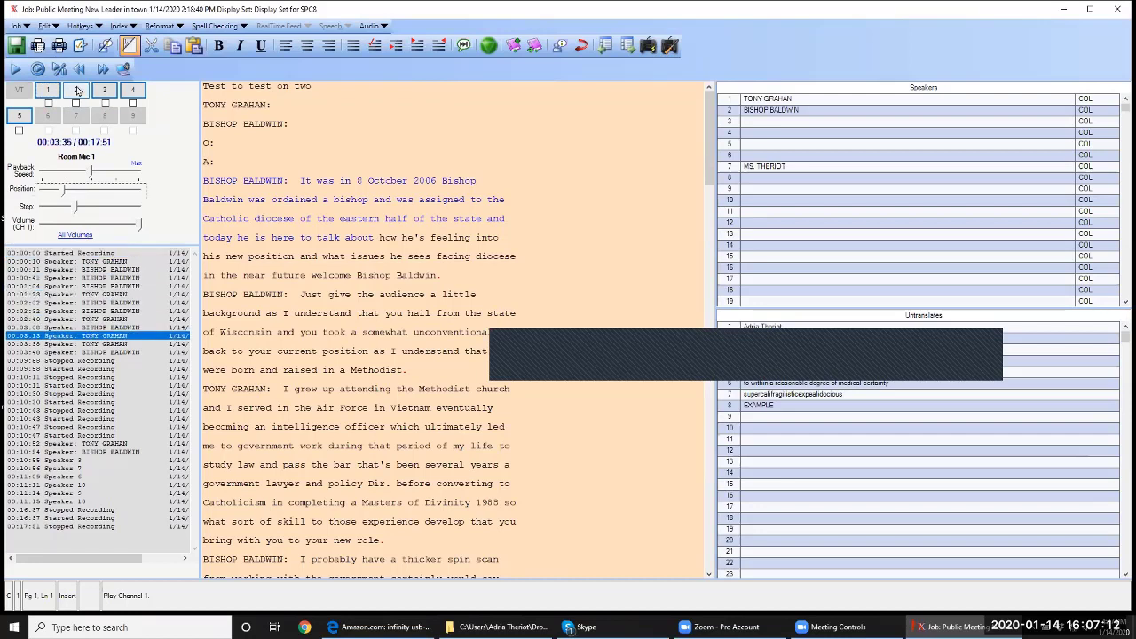
click(77, 91)
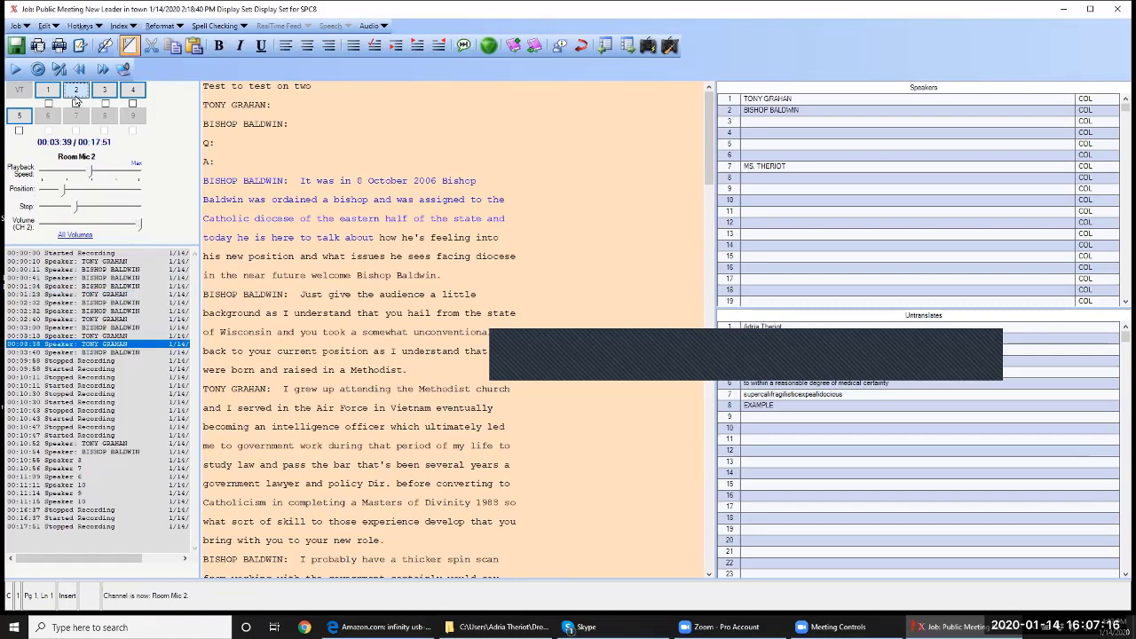
click(98, 93)
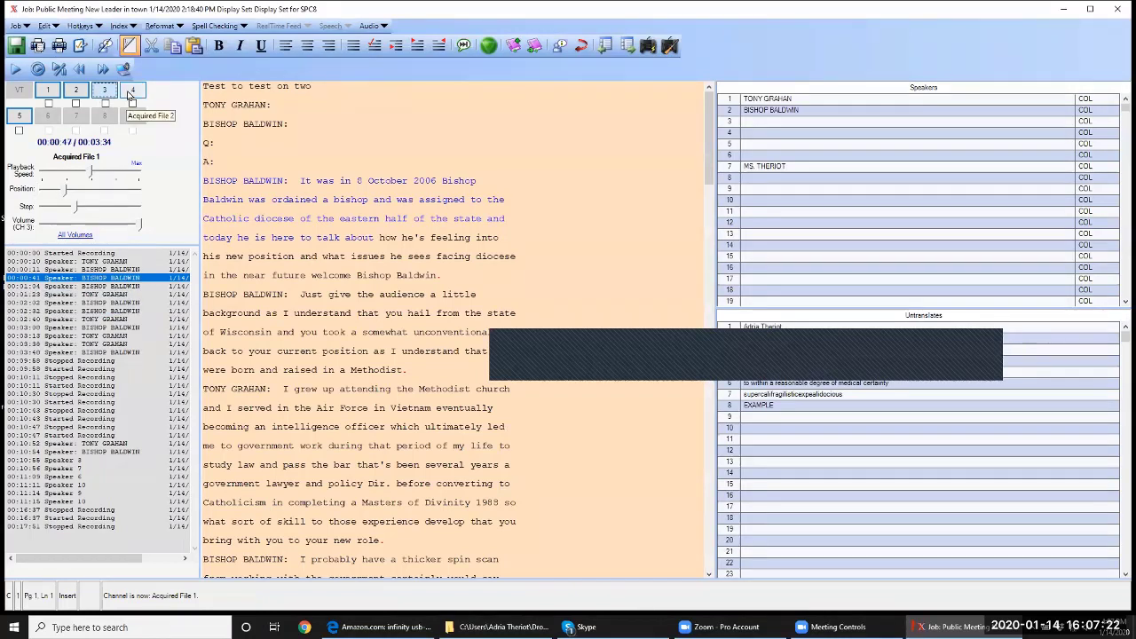
Play audio channel 4 and raise its volume to the maximum
click(131, 92)
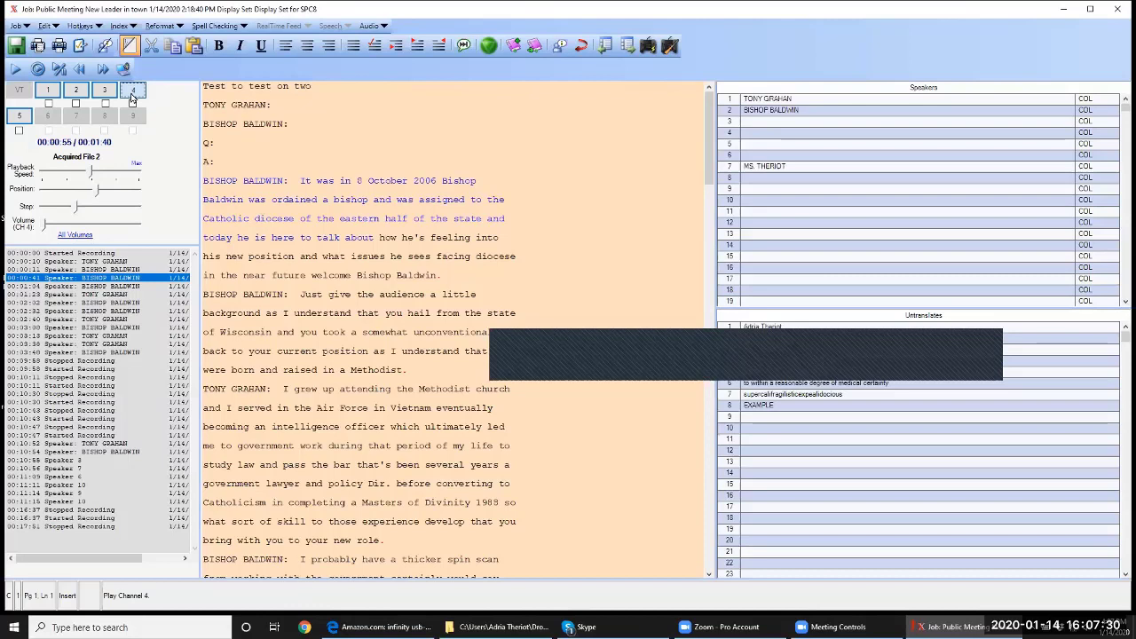
drag(44, 226, 144, 233)
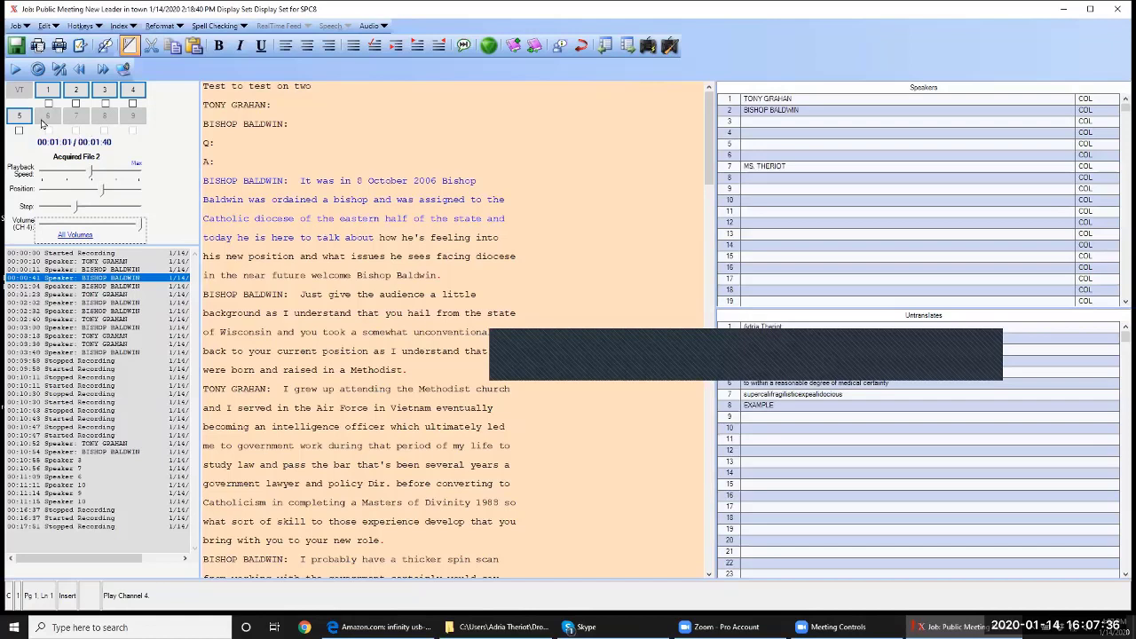
click(132, 92)
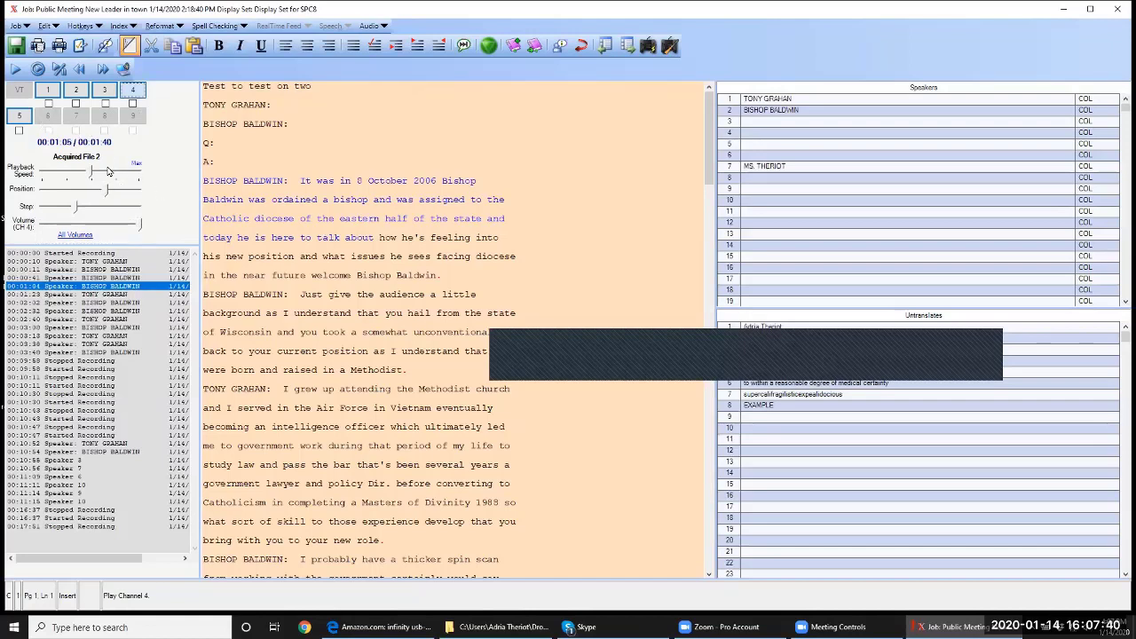
Play audio channel 5 at maximum volume, and close the job "Public Meeting New Leader in town"
key(5)
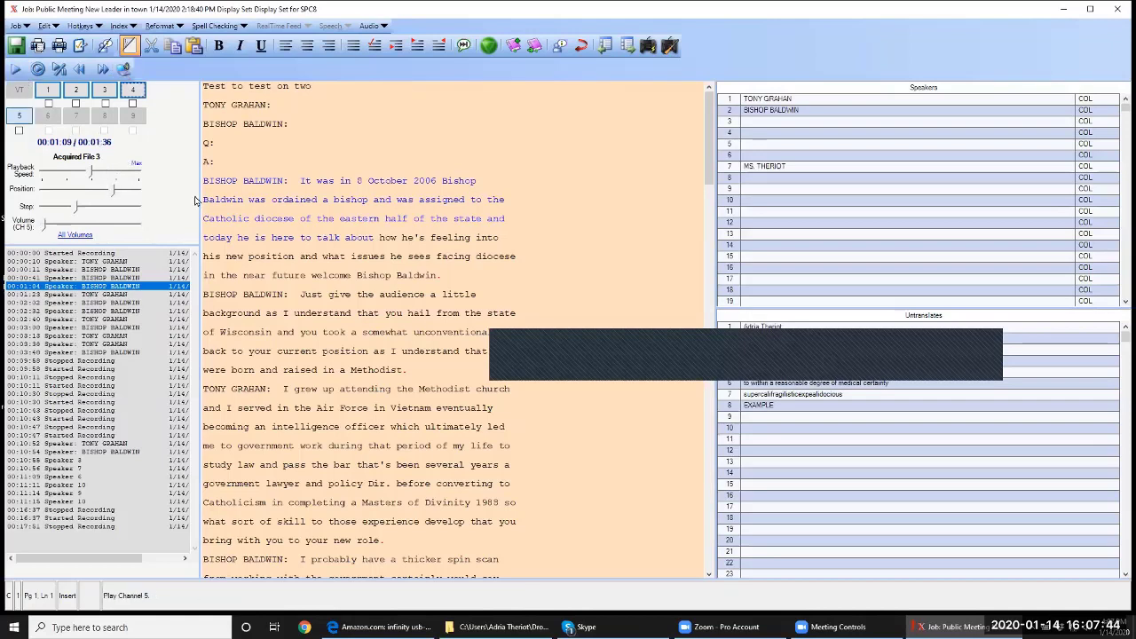
click(45, 227)
drag(91, 228, 142, 226)
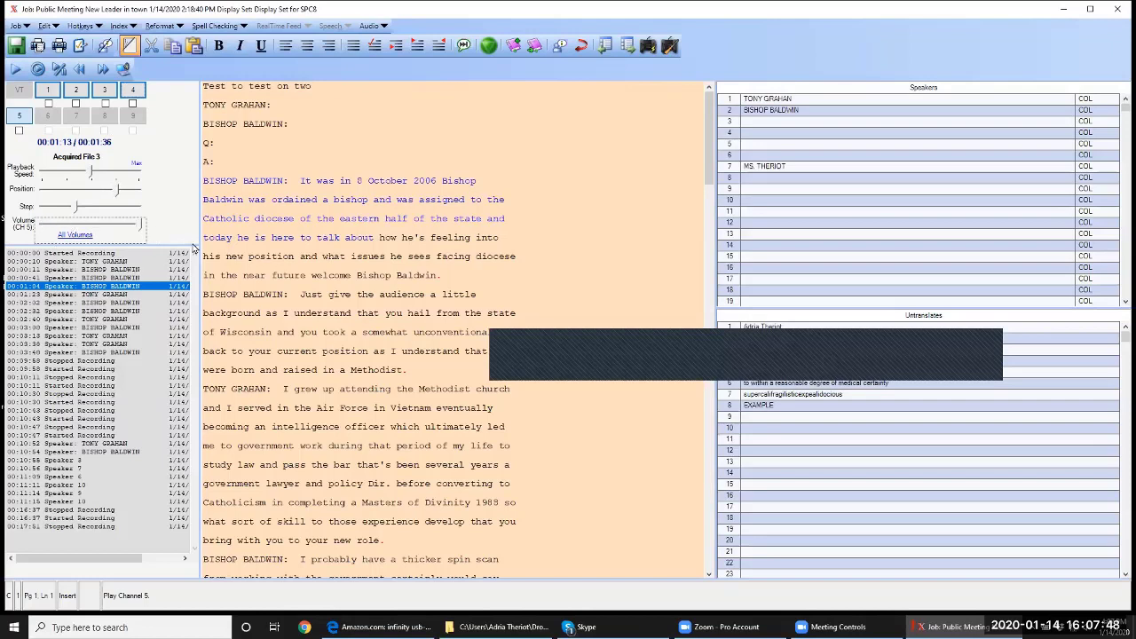
click(284, 269)
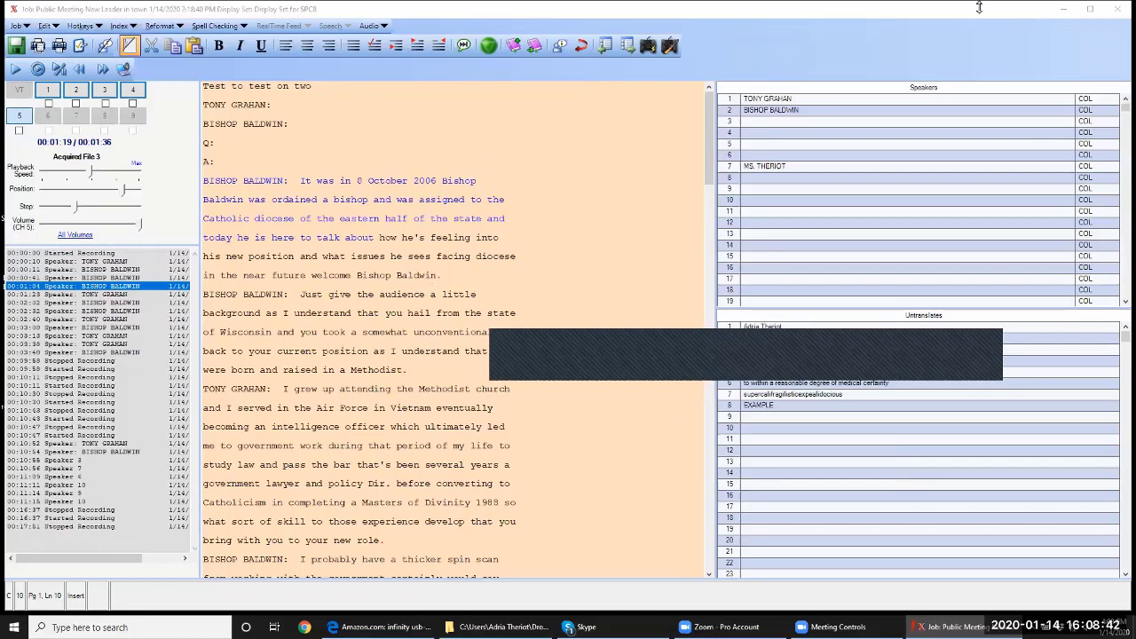
click(1116, 9)
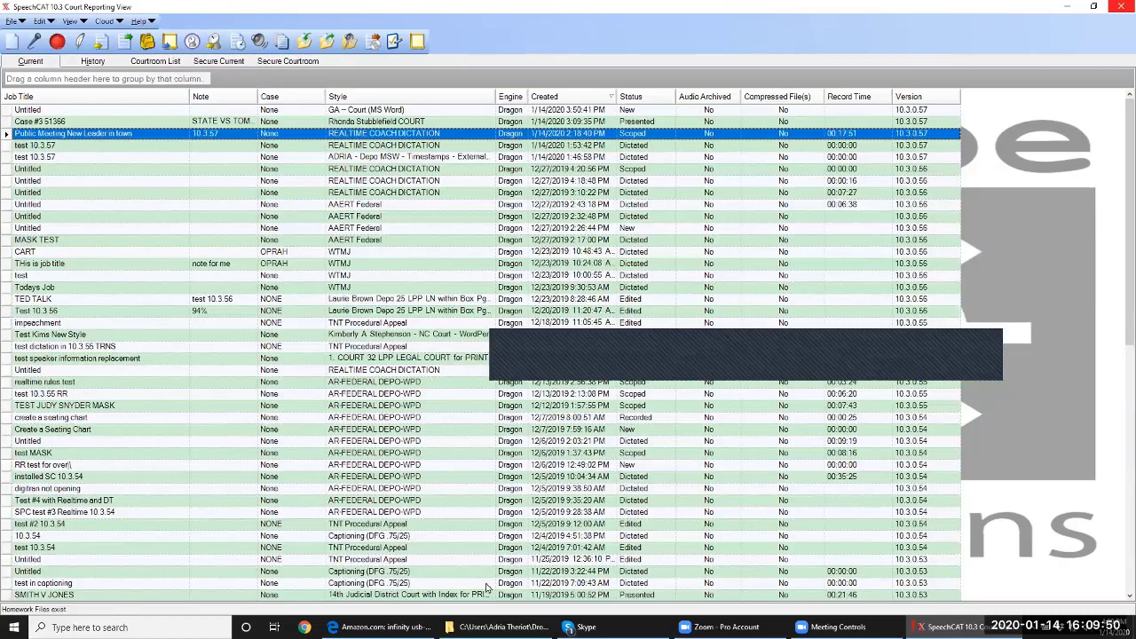
Switch to the Edge browser, open the AudioScribe website in a new tab, and go to the AudioScribe Forum
click(381, 626)
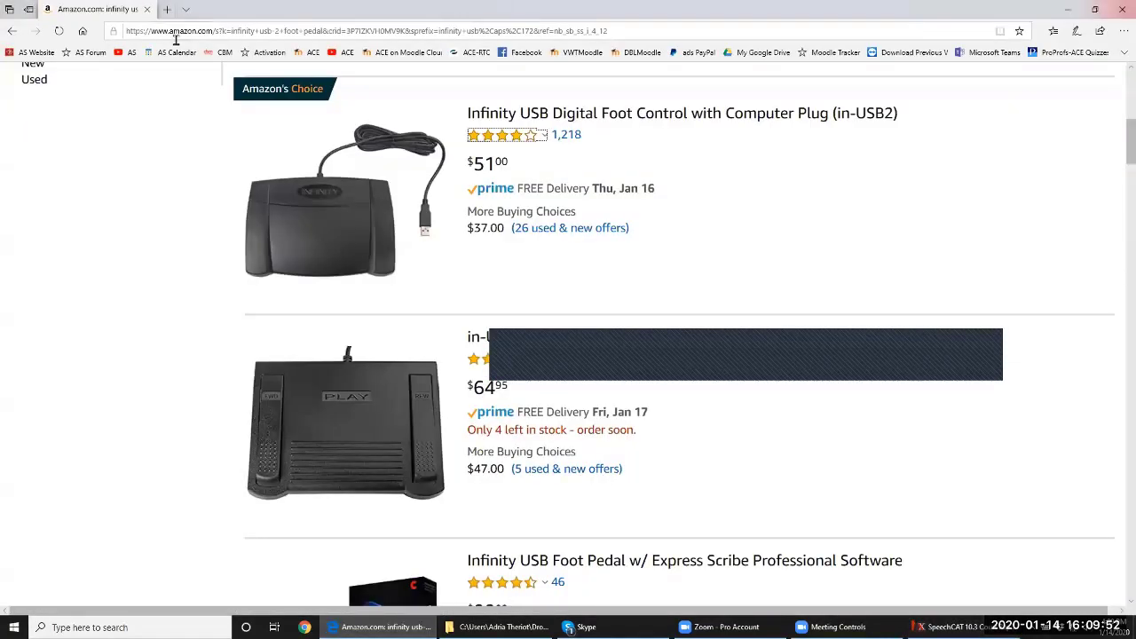
click(165, 9)
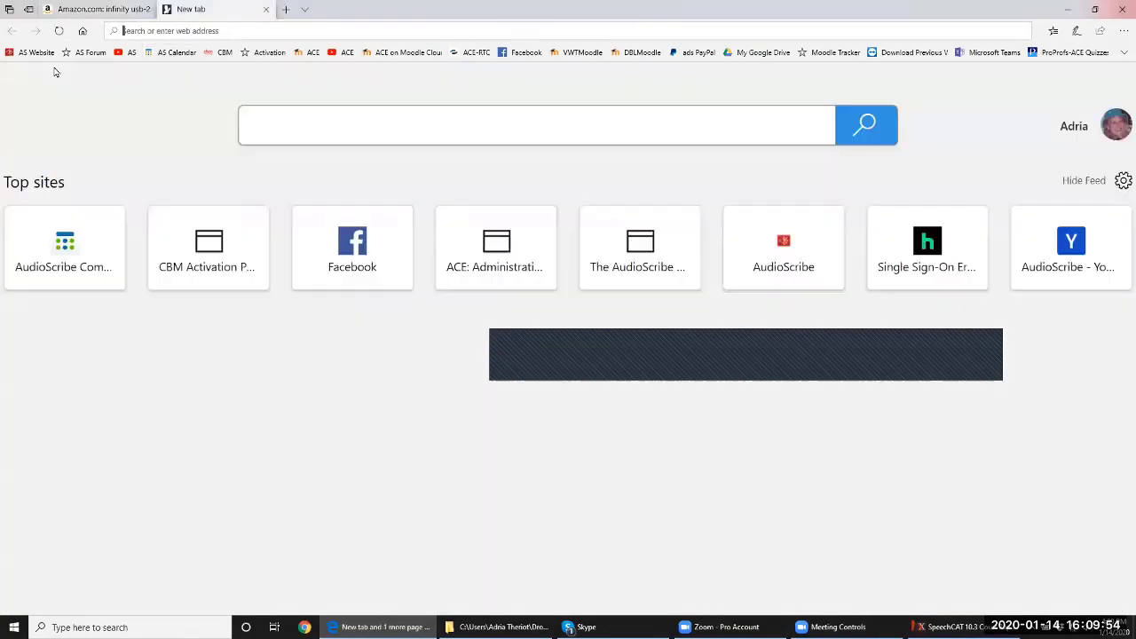
click(31, 52)
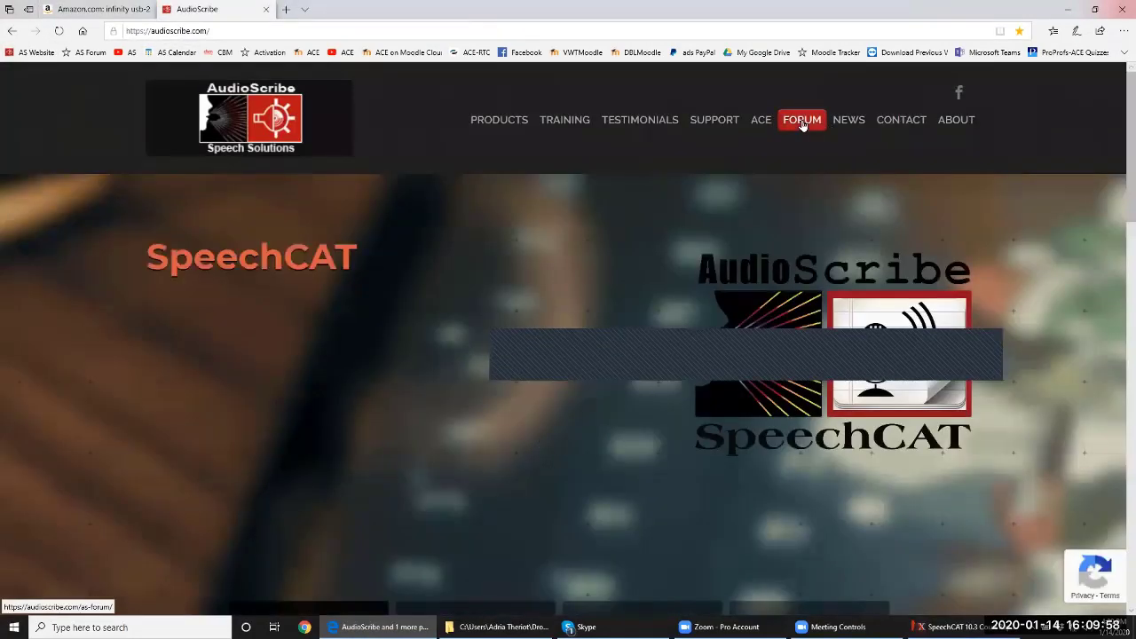
click(802, 124)
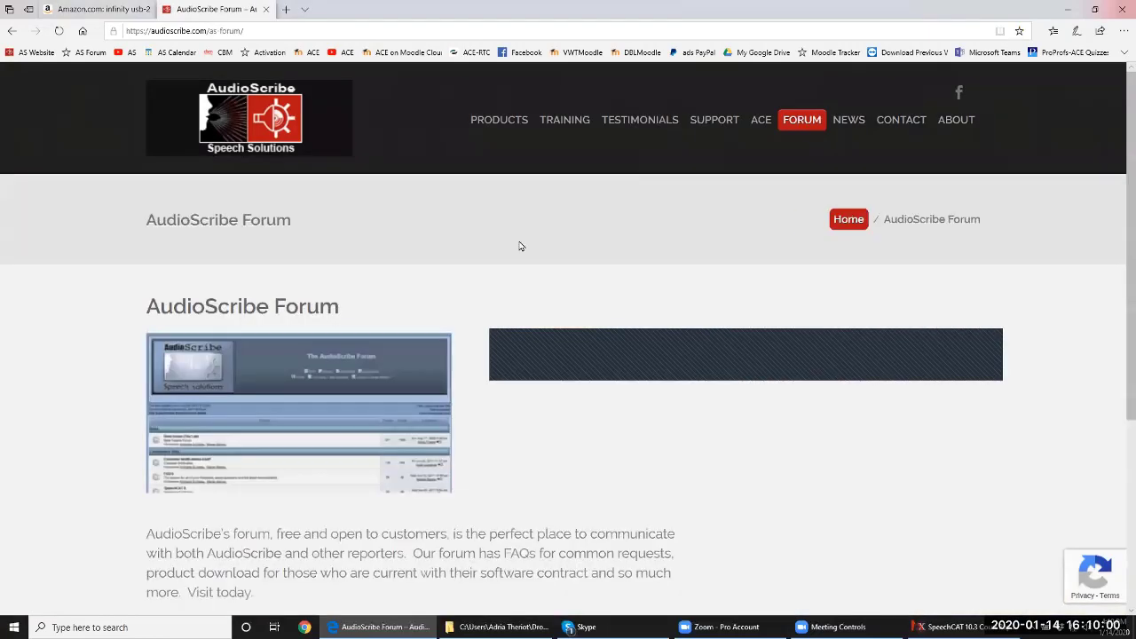
scroll(318, 490, down, 3)
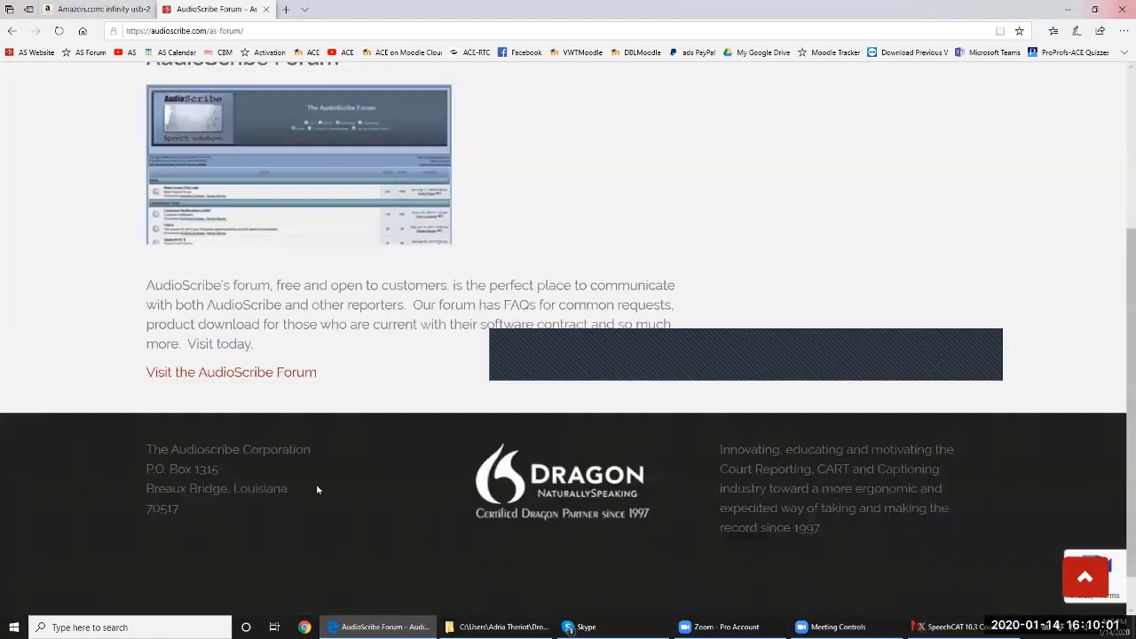
click(248, 373)
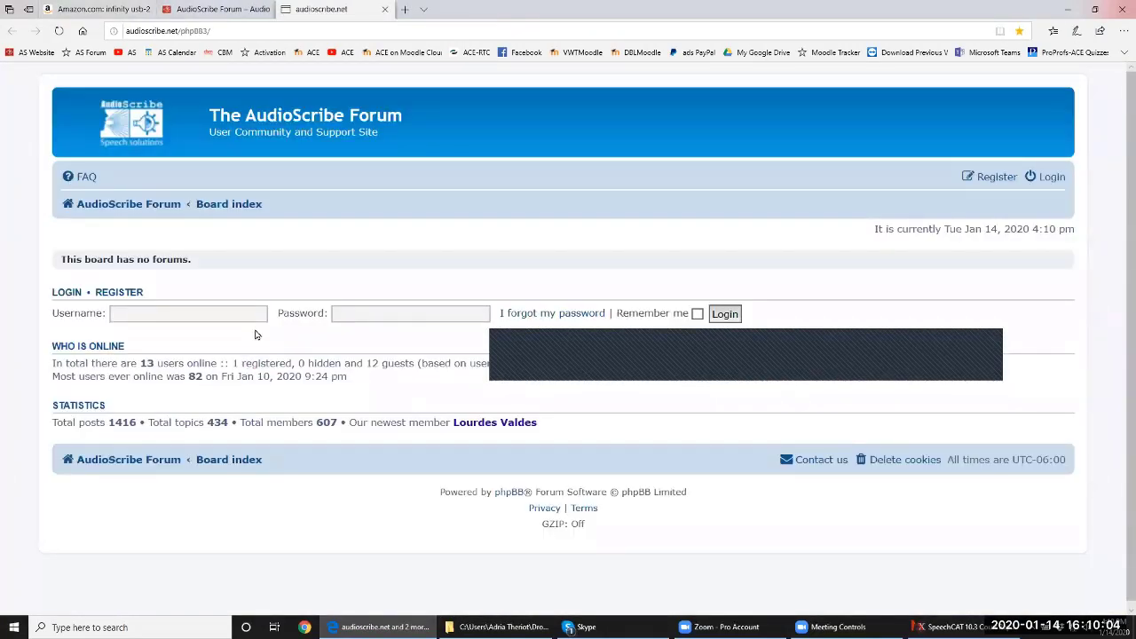
Log in to the AudioScribe Forum with the saved username and account password
click(217, 317)
click(190, 348)
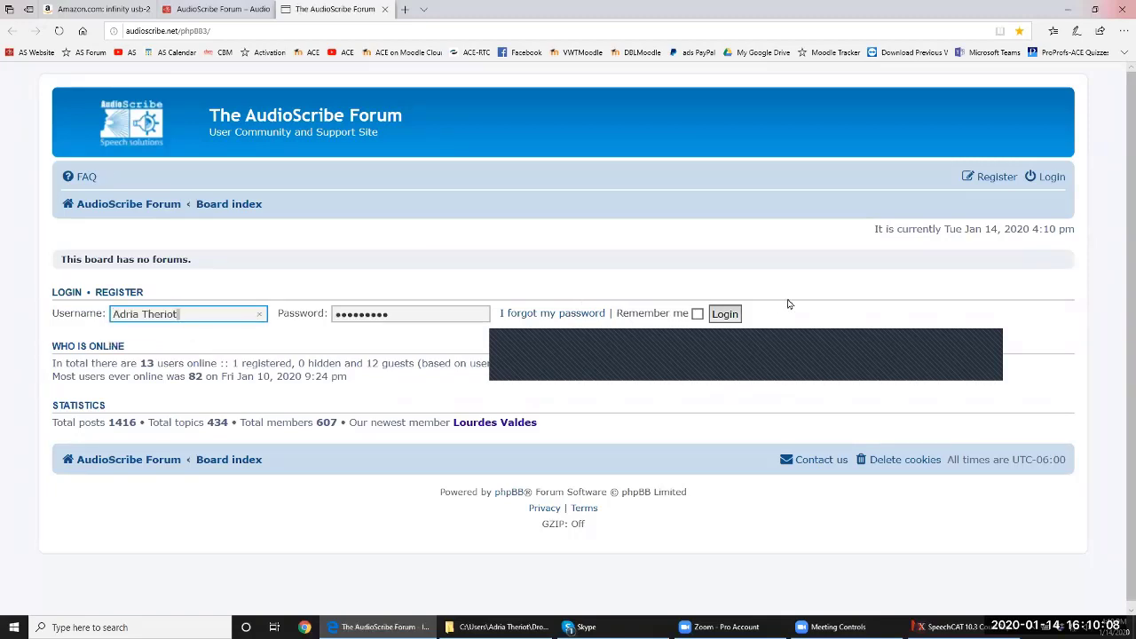
click(725, 314)
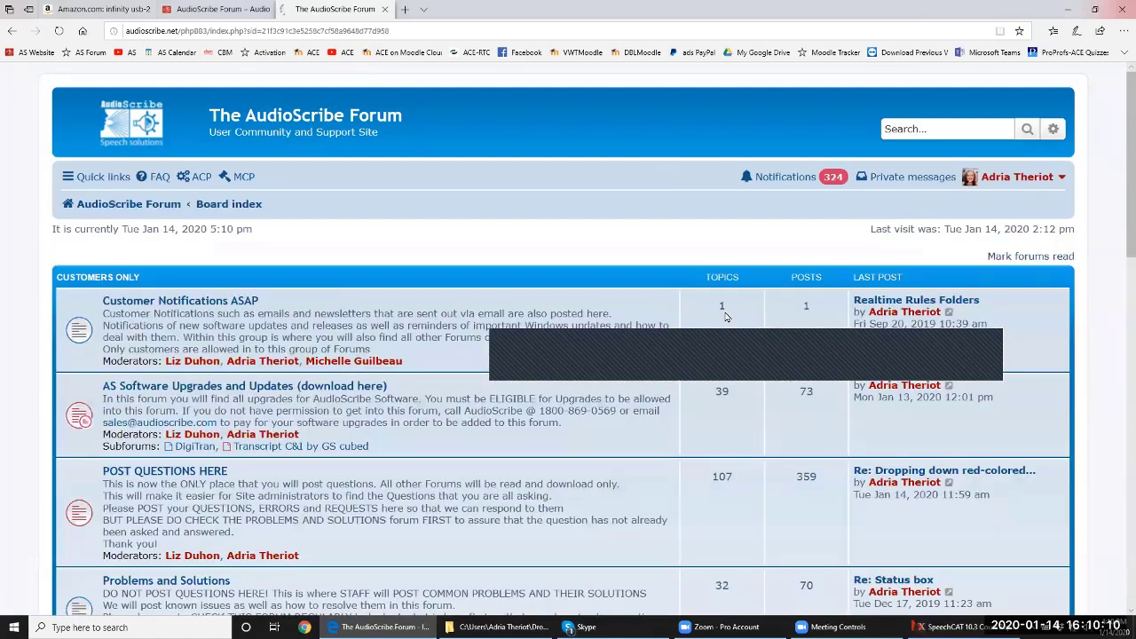
Open the BEGINNERS subforum under FAQ's - HELP DOCUMENTS and look through its step-by-step topics
scroll(184, 484, down, 2)
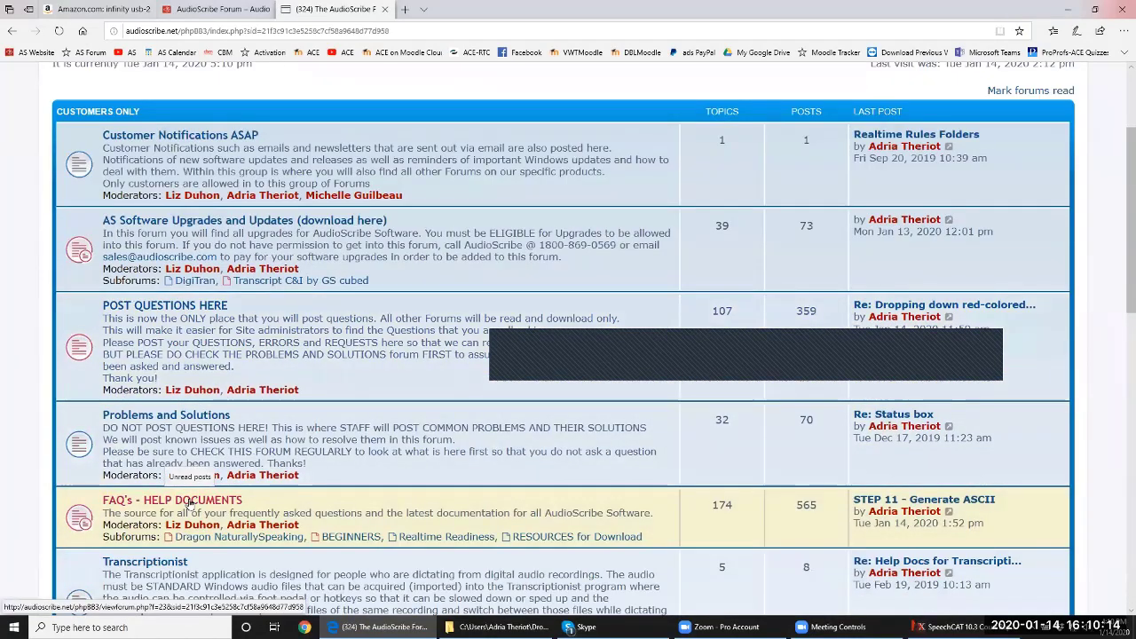
click(189, 501)
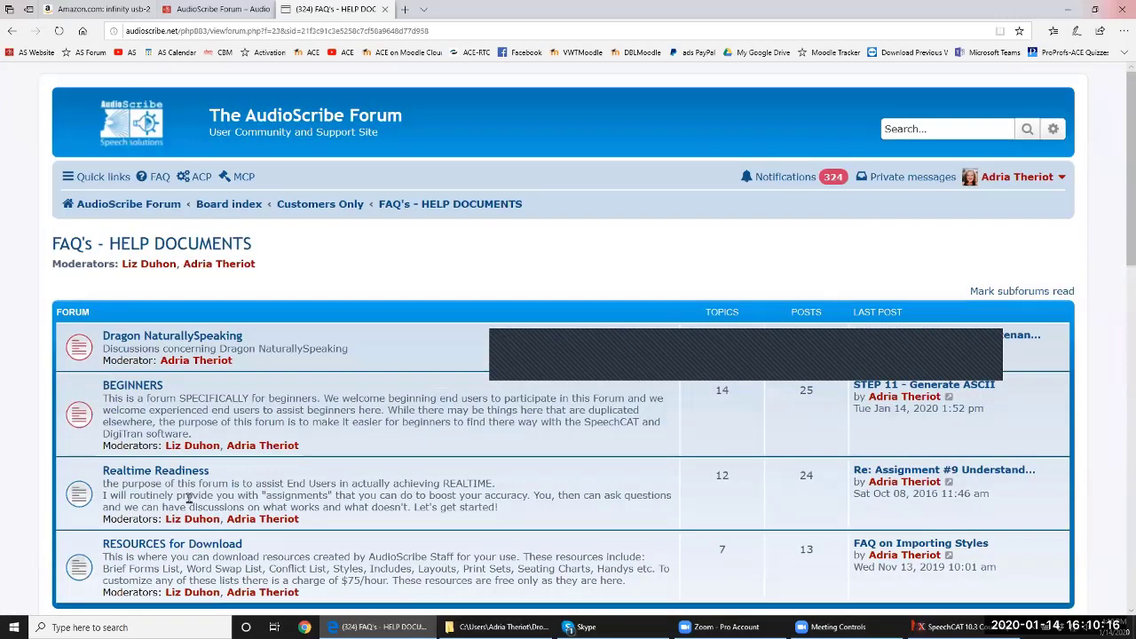
click(132, 387)
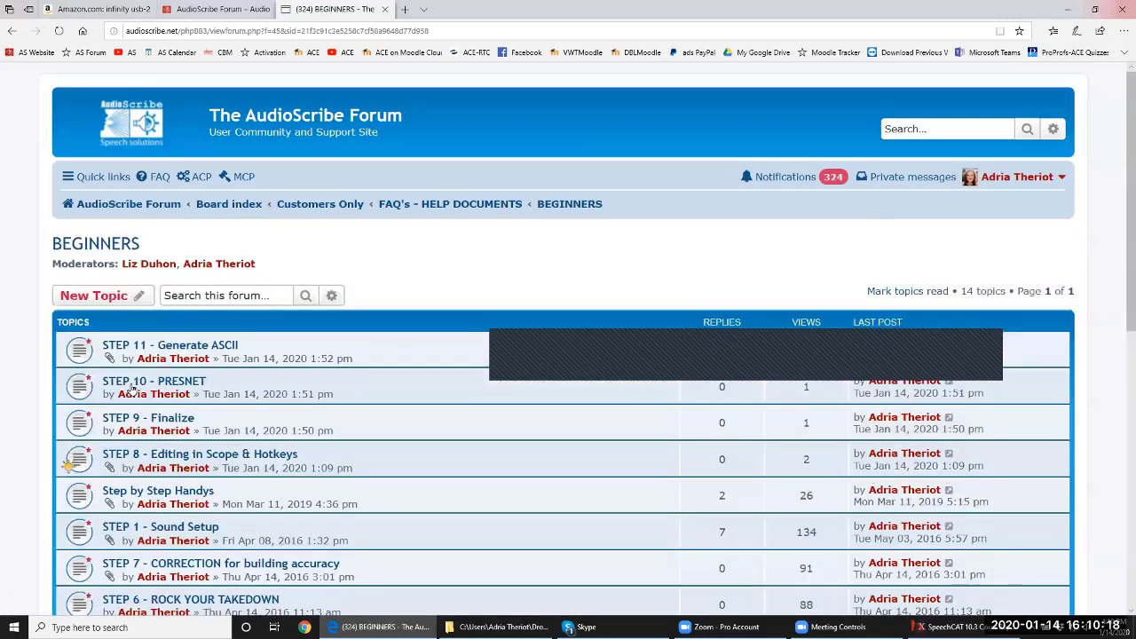
scroll(169, 506, down, 2)
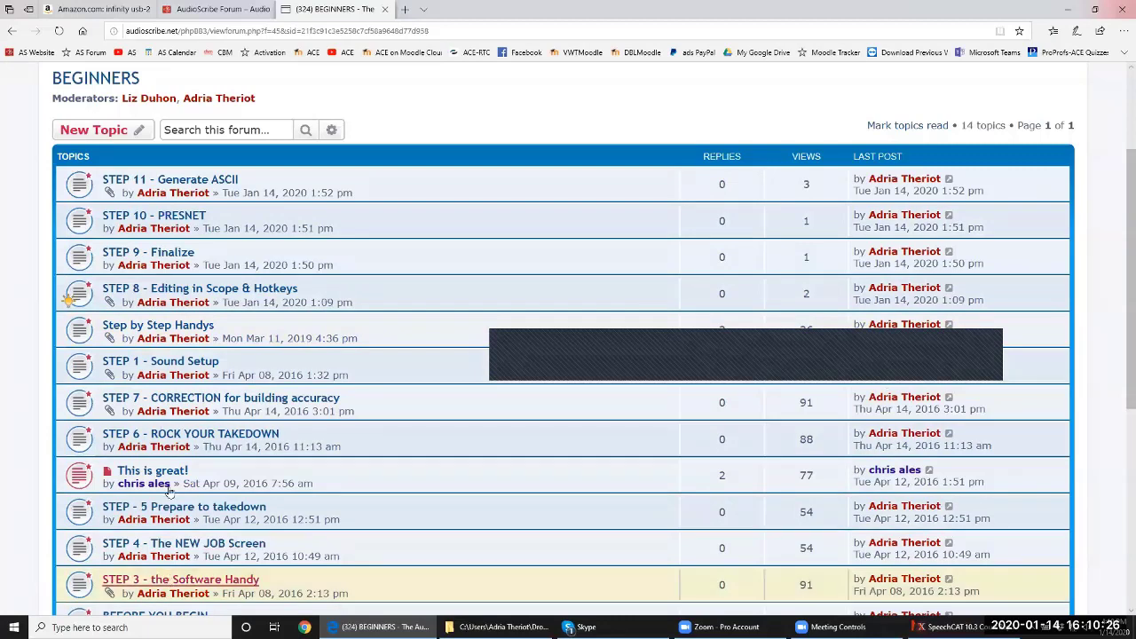
scroll(171, 493, down, 1)
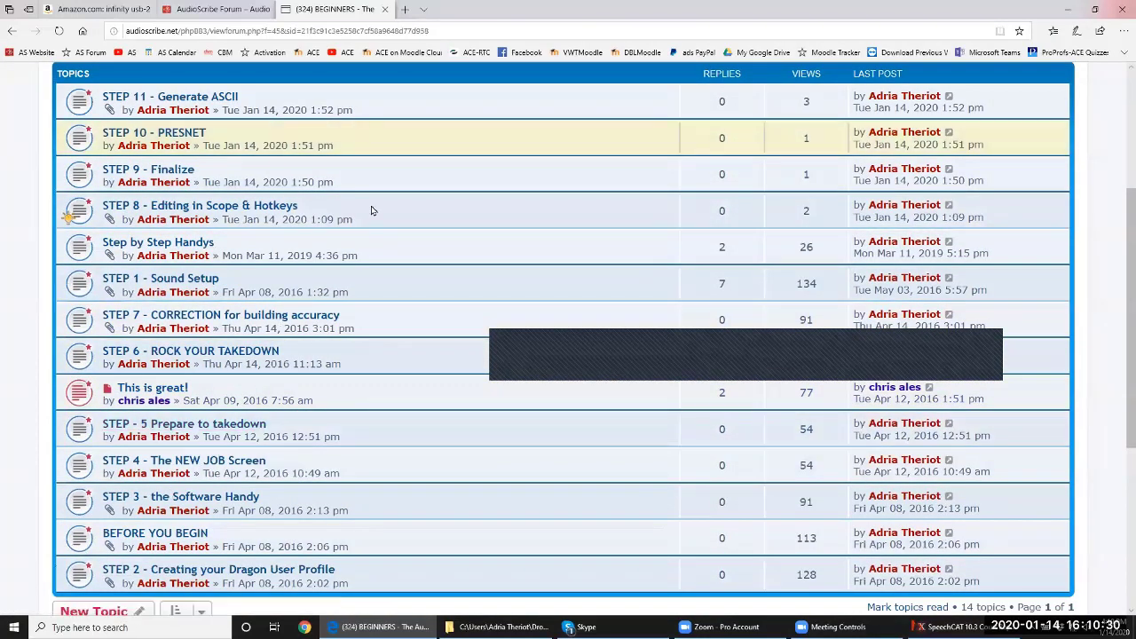
scroll(374, 217, up, 3)
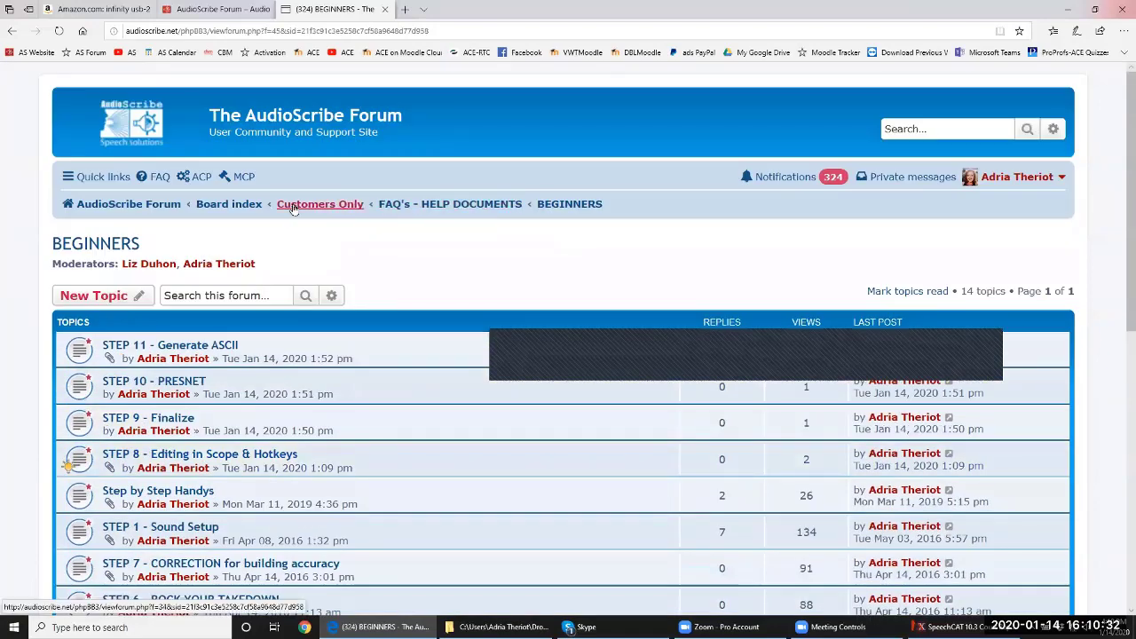
Return to Customers Only, open POST QUESTIONS HERE, and look through the topics on pages 1 and 2
click(291, 207)
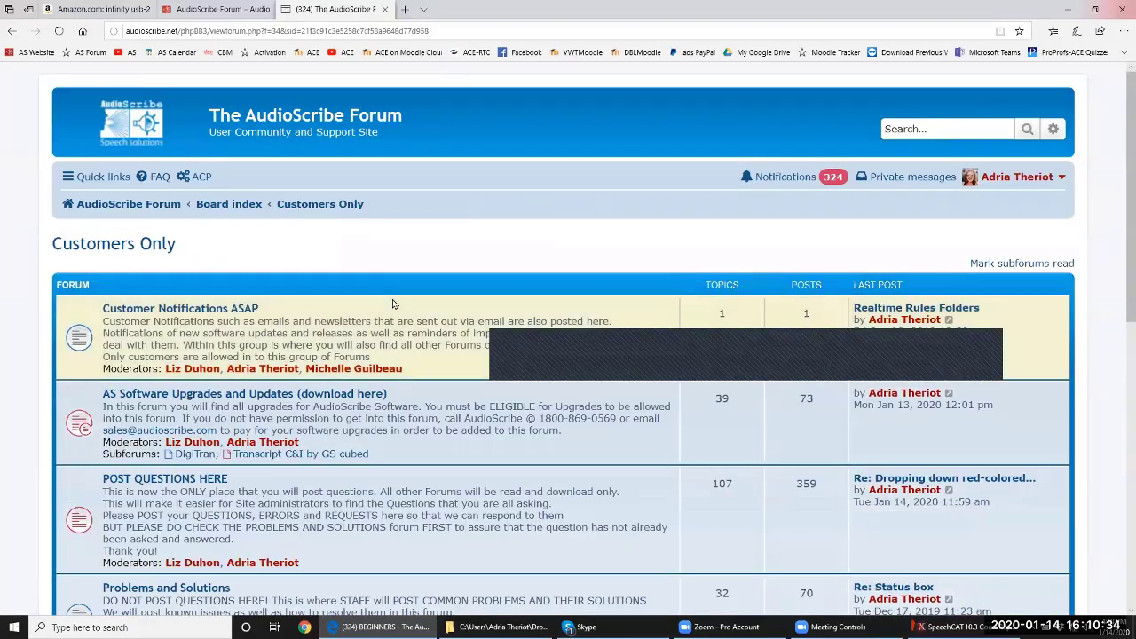
click(196, 481)
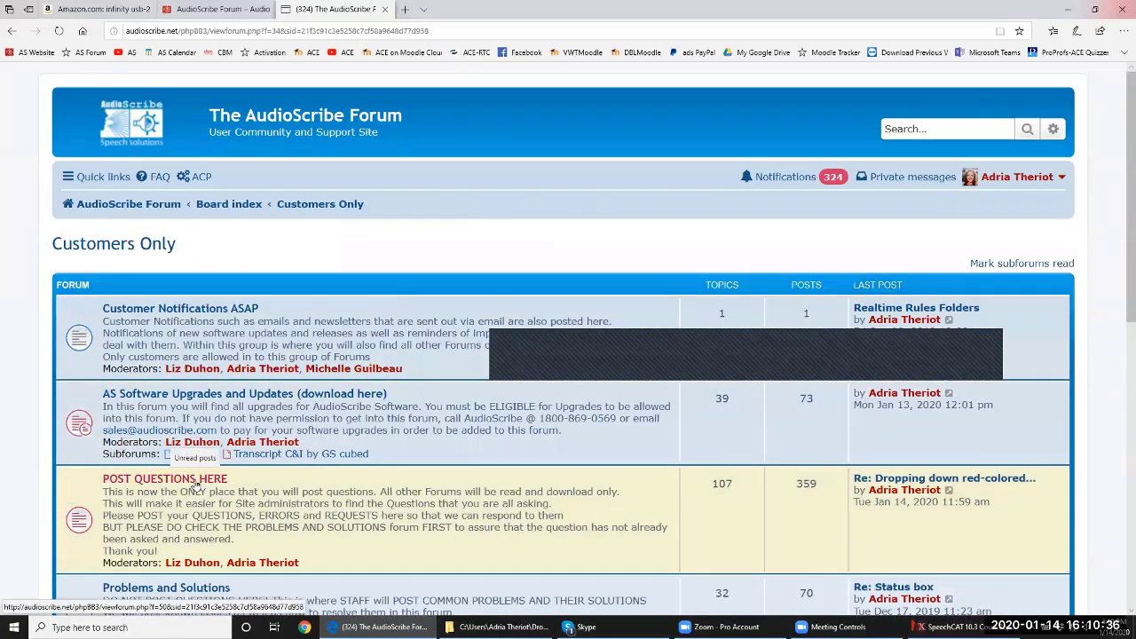
scroll(196, 484, down, 3)
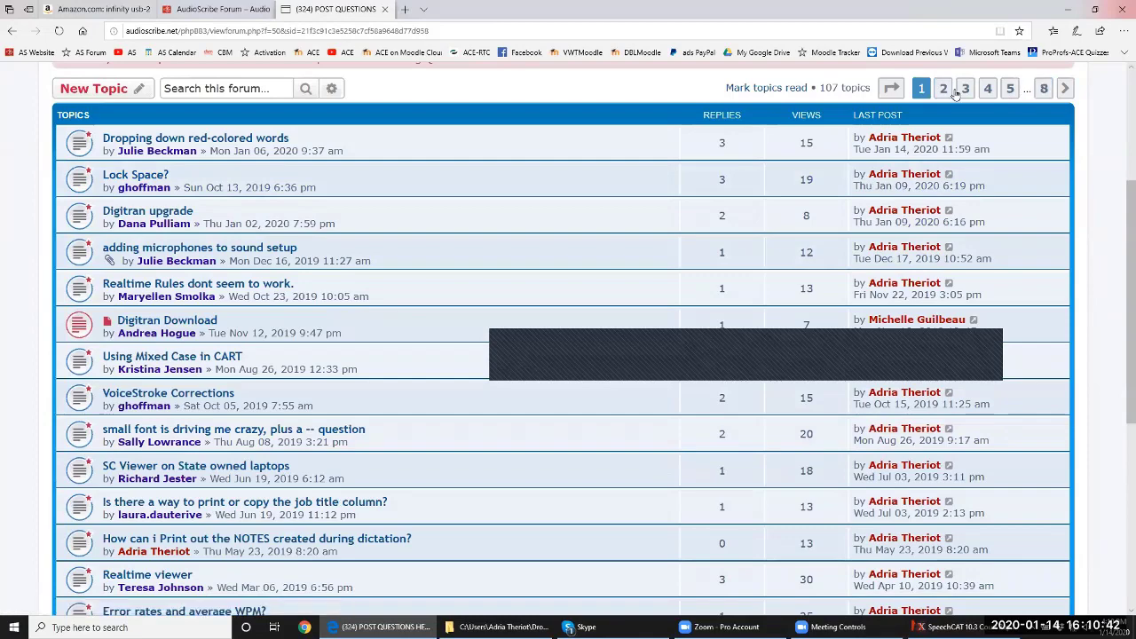
scroll(966, 438, down, 2)
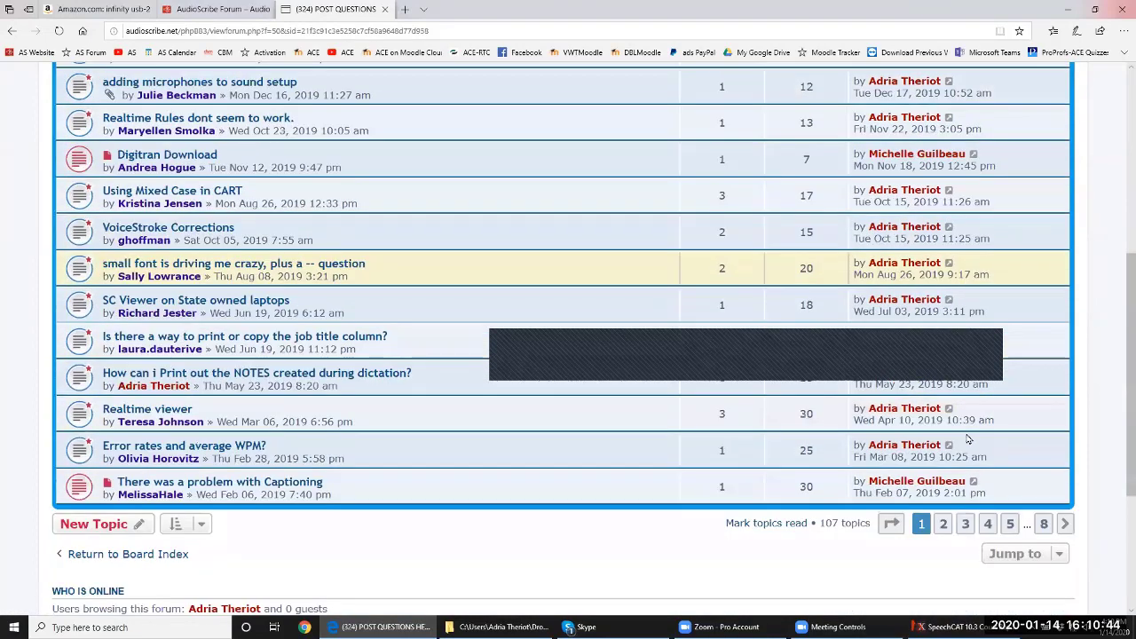
click(943, 524)
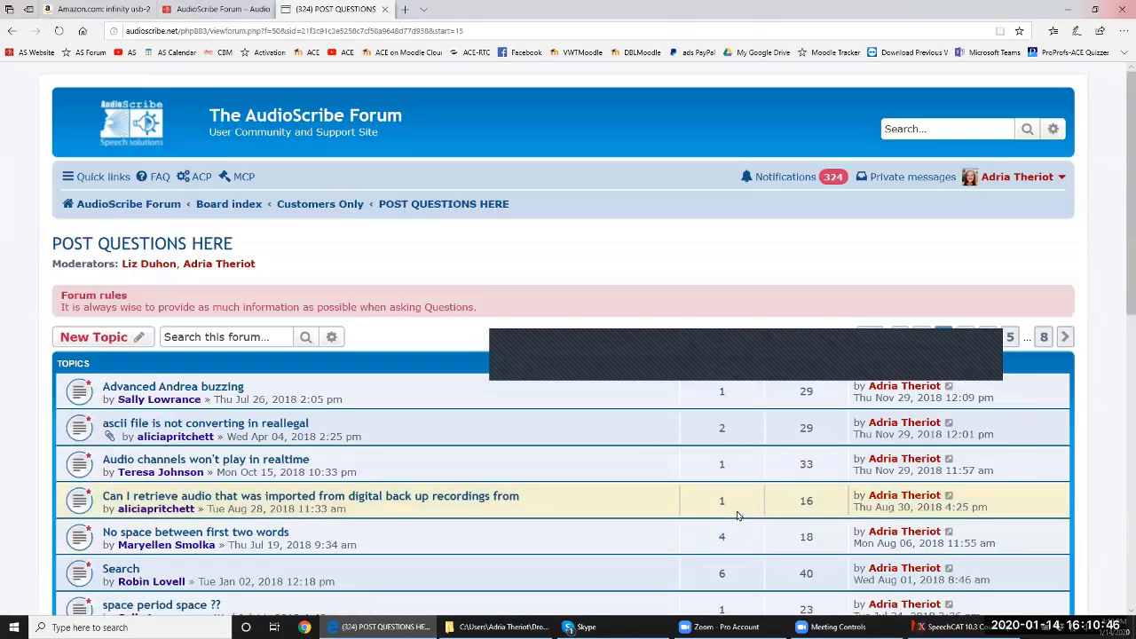
scroll(737, 516, down, 4)
scroll(737, 516, up, 4)
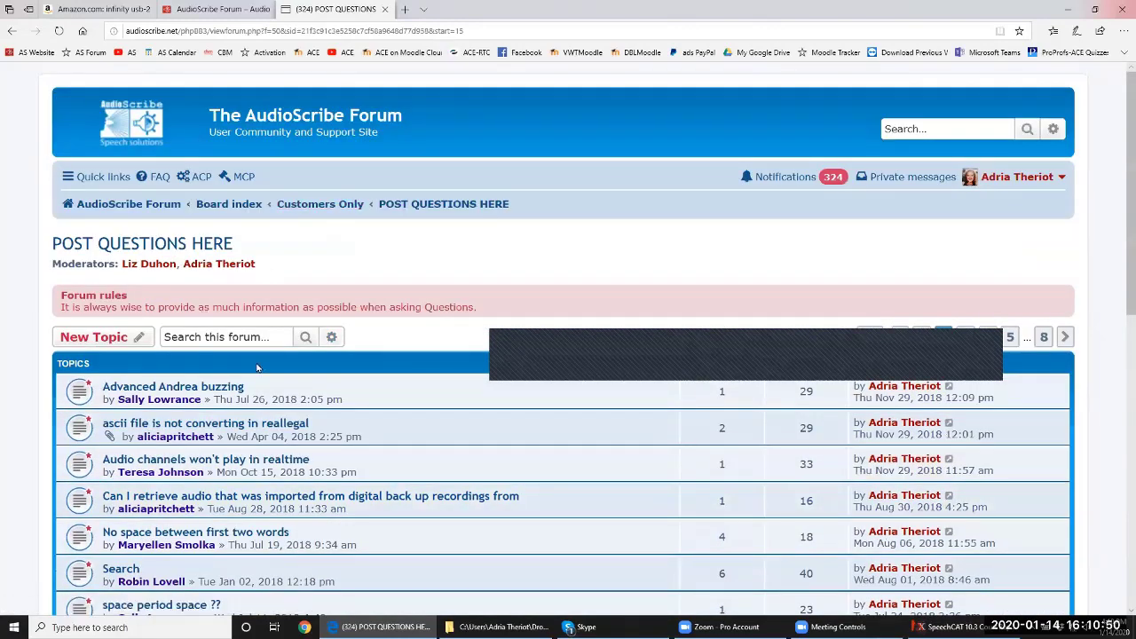
Return to Customers Only, open Problems and Solutions, and look through its topics
click(318, 205)
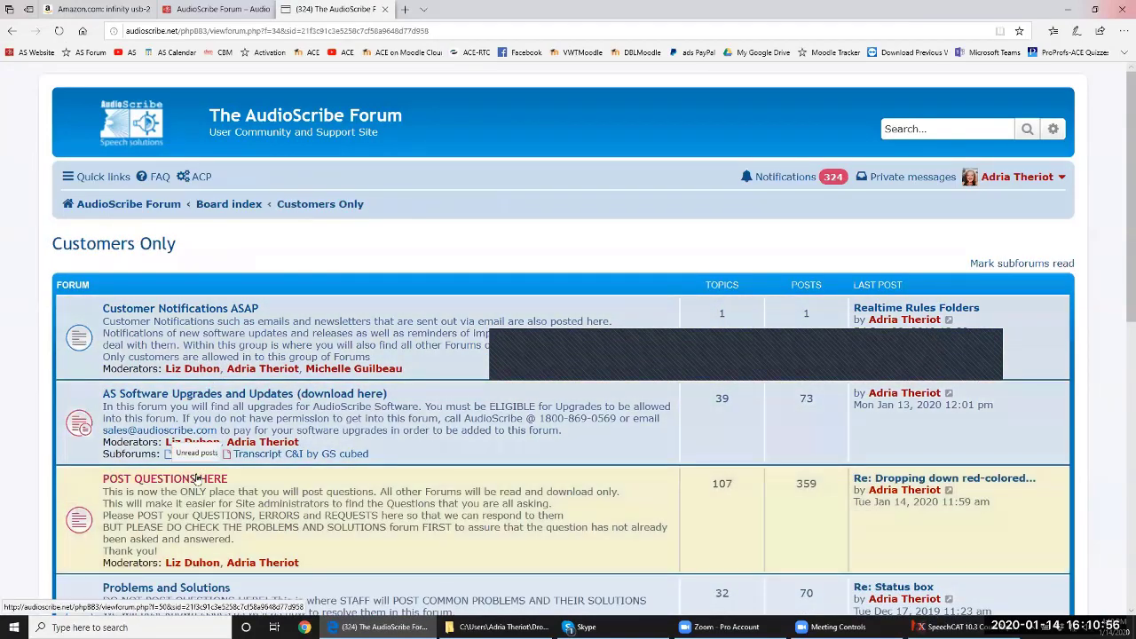
scroll(186, 491, down, 2)
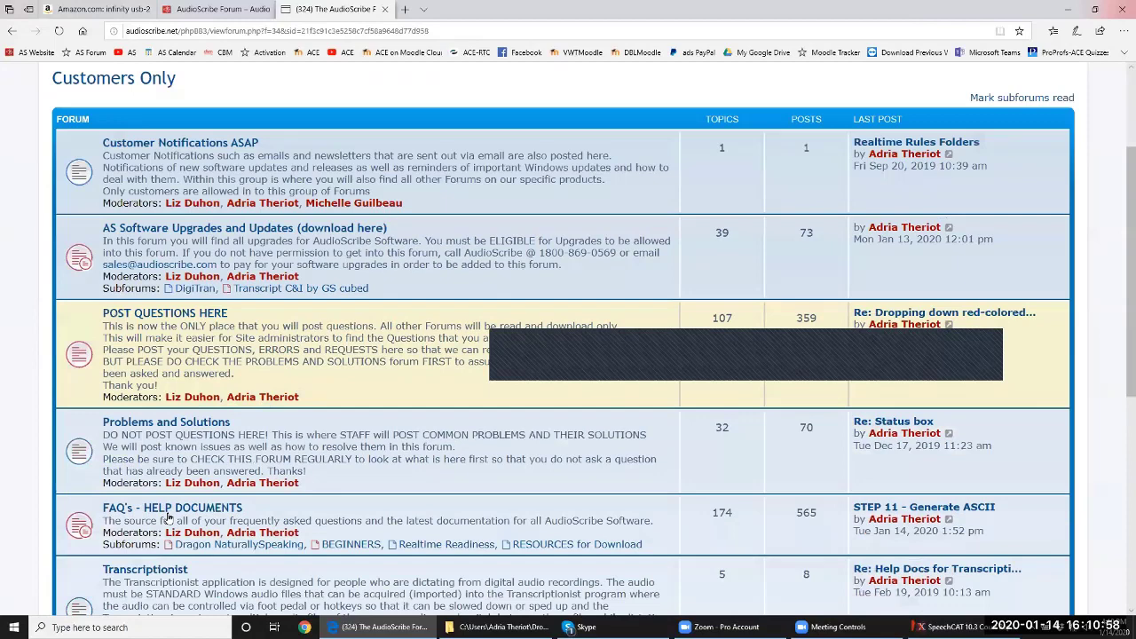
click(146, 422)
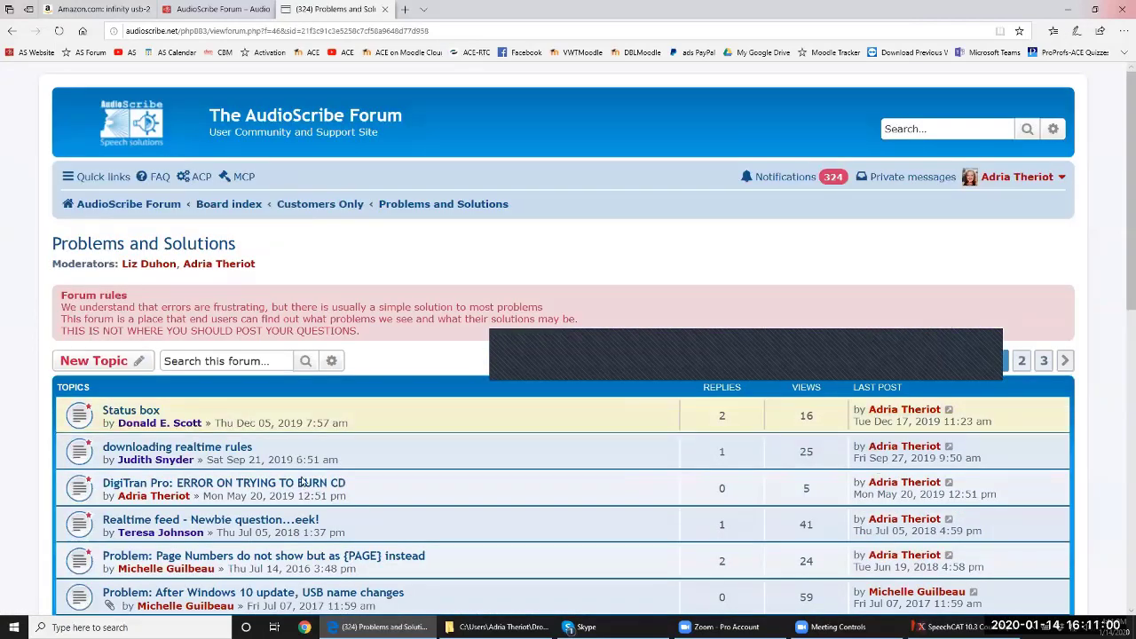
scroll(304, 483, down, 2)
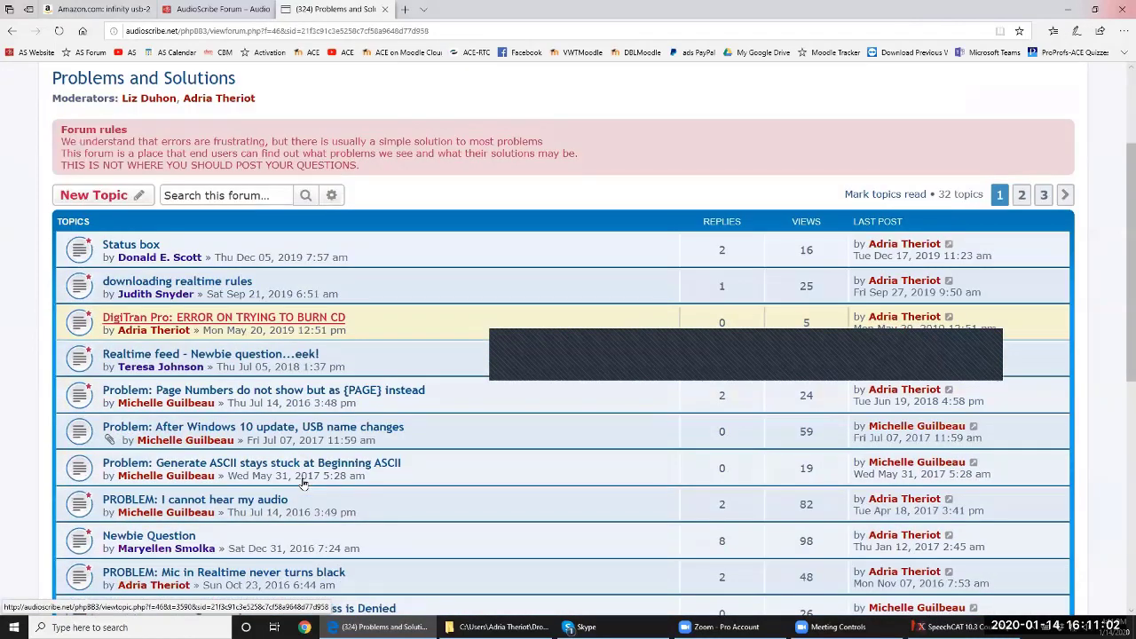
scroll(303, 483, down, 1)
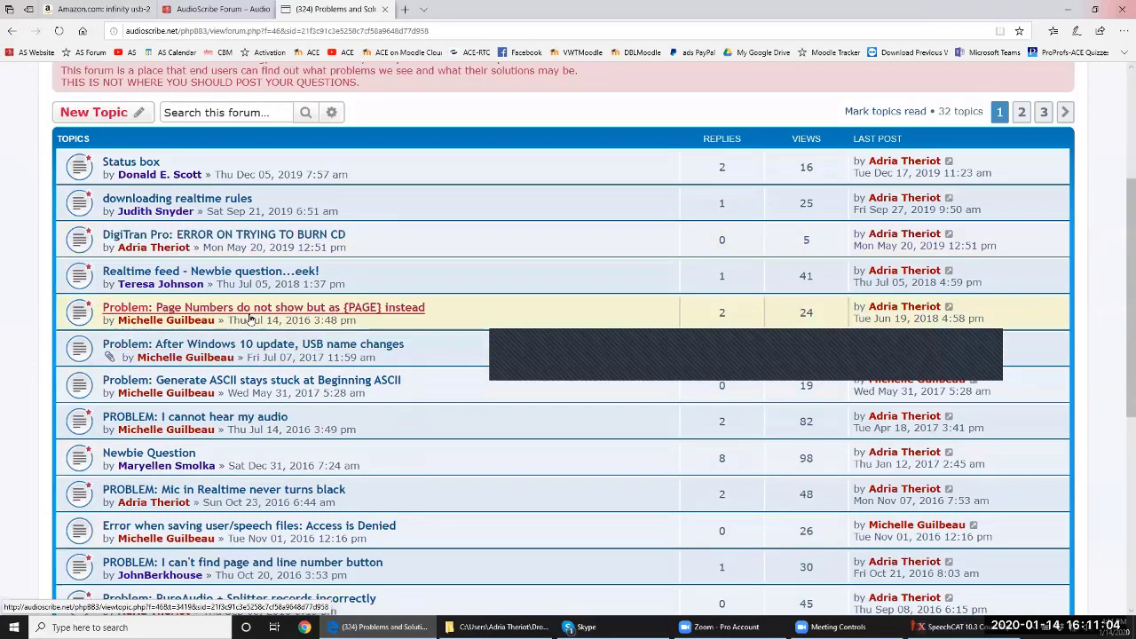